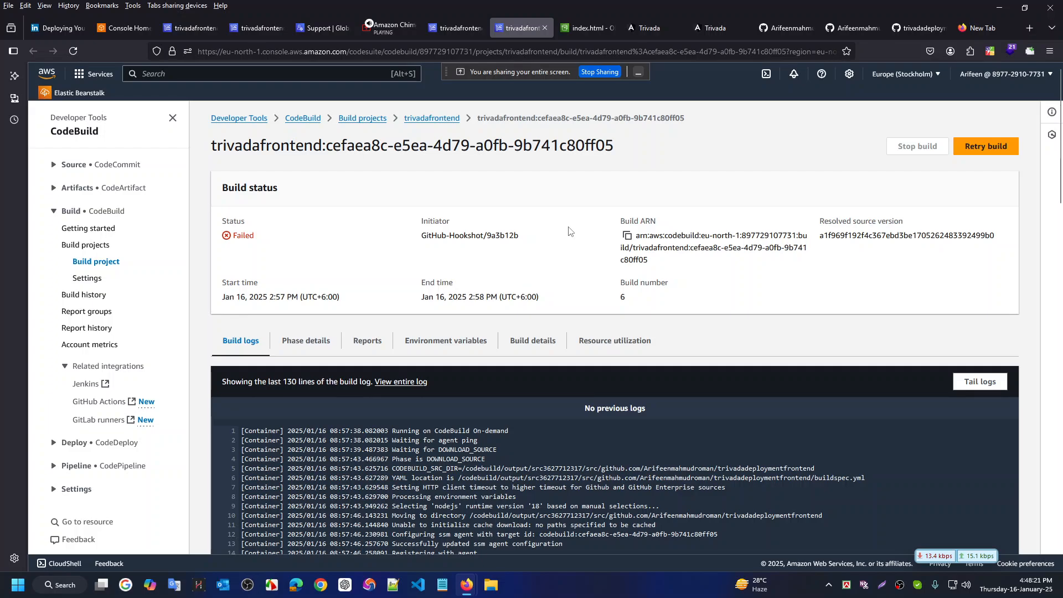
Scroll through the failed build 6 page of trivadafrontend to review its status and log
scroll(569, 231, "down", 3)
scroll(568, 231, "up", 2)
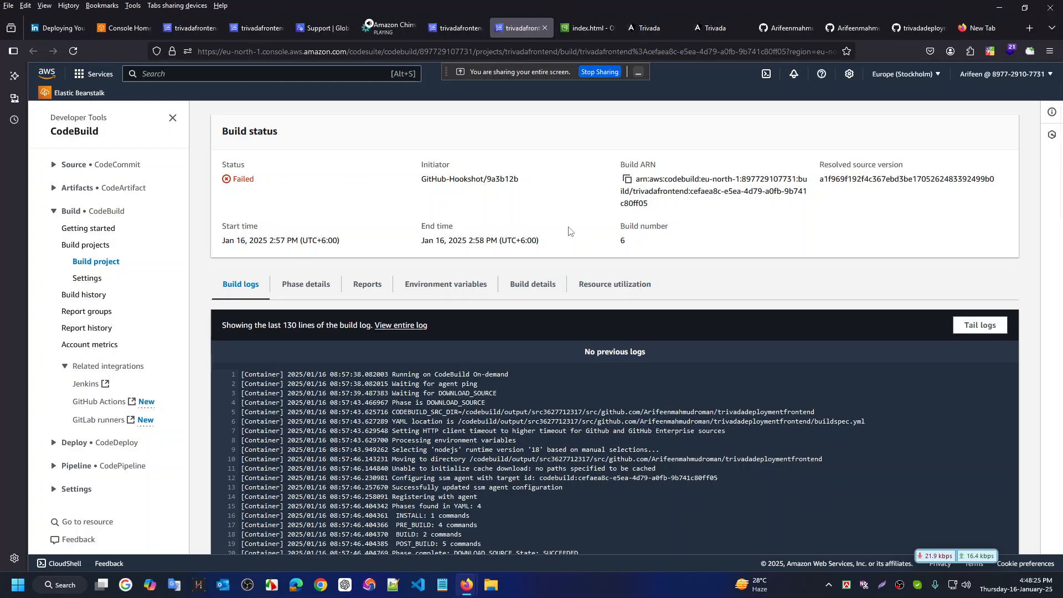
scroll(569, 231, "up", 1)
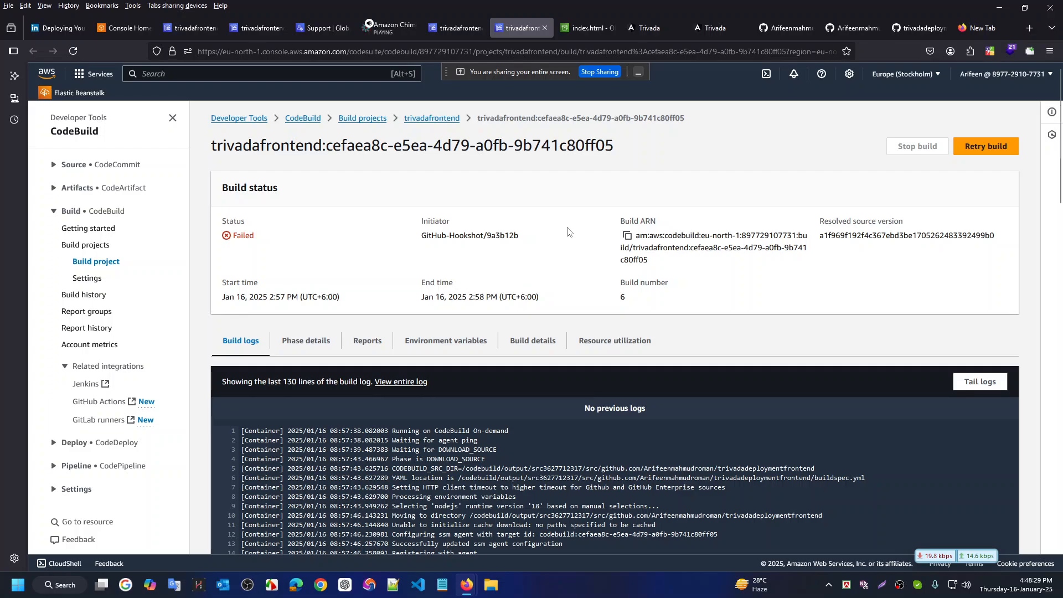
Read through buildspec.yml's env variables and phases, then go back to the failed build log
key("ctrl+super+Right")
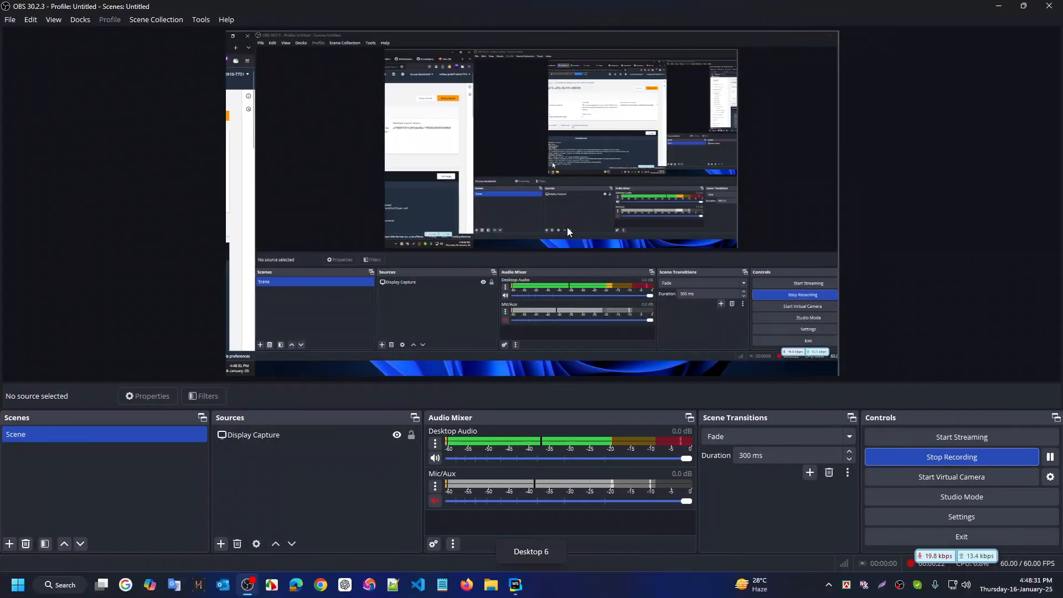
key("ctrl+super+Right")
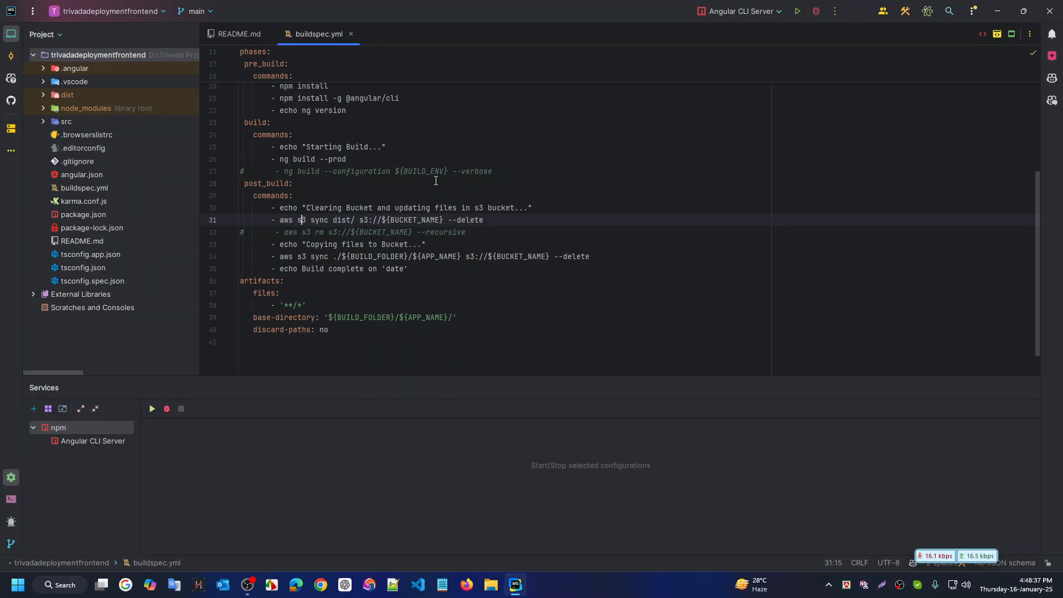
scroll(436, 181, "up", 5)
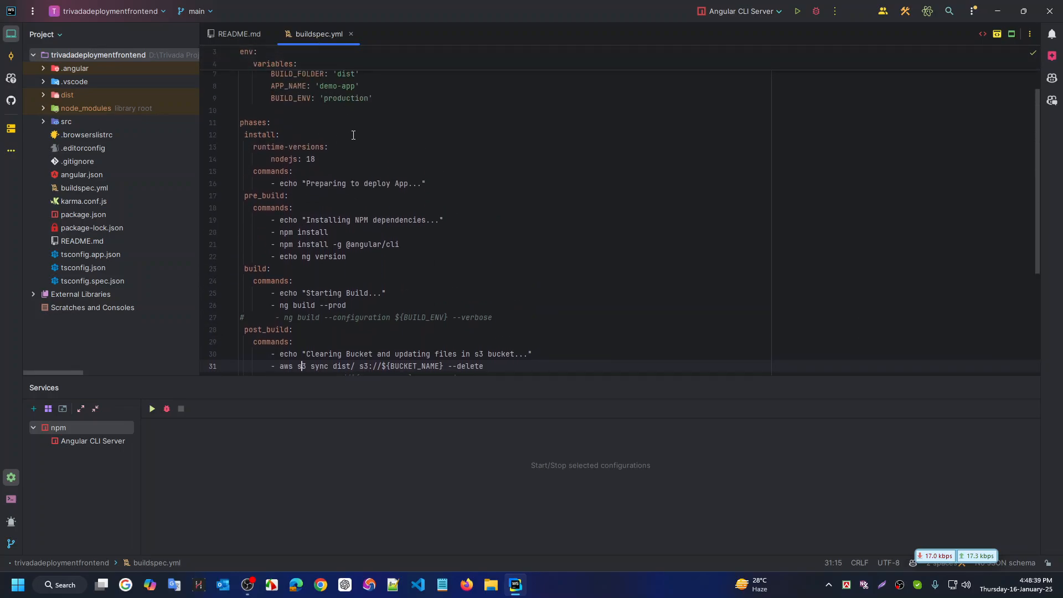
scroll(417, 187, "up", 2)
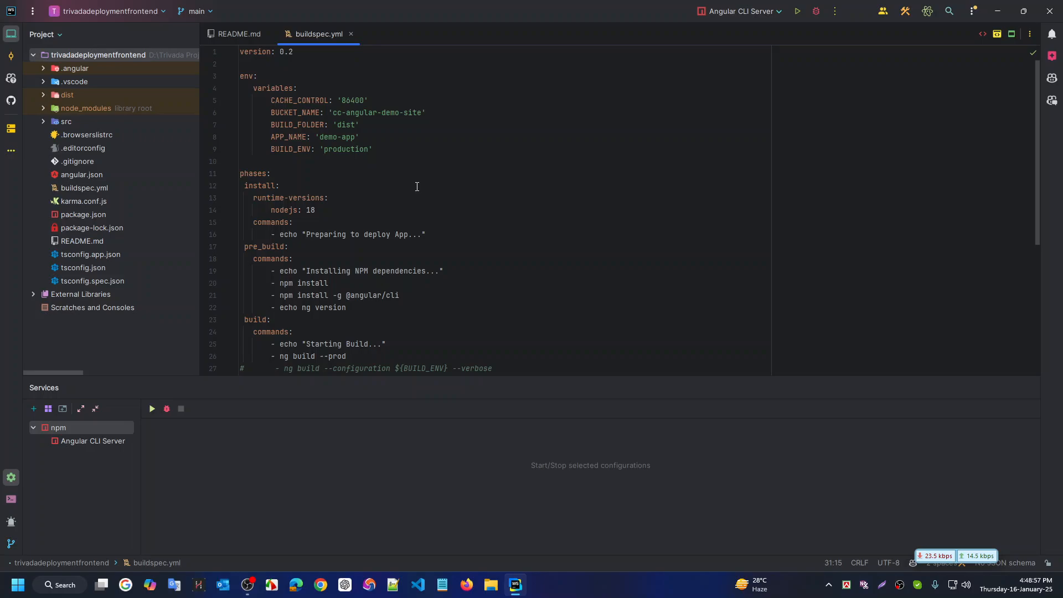
scroll(421, 171, "down", 5)
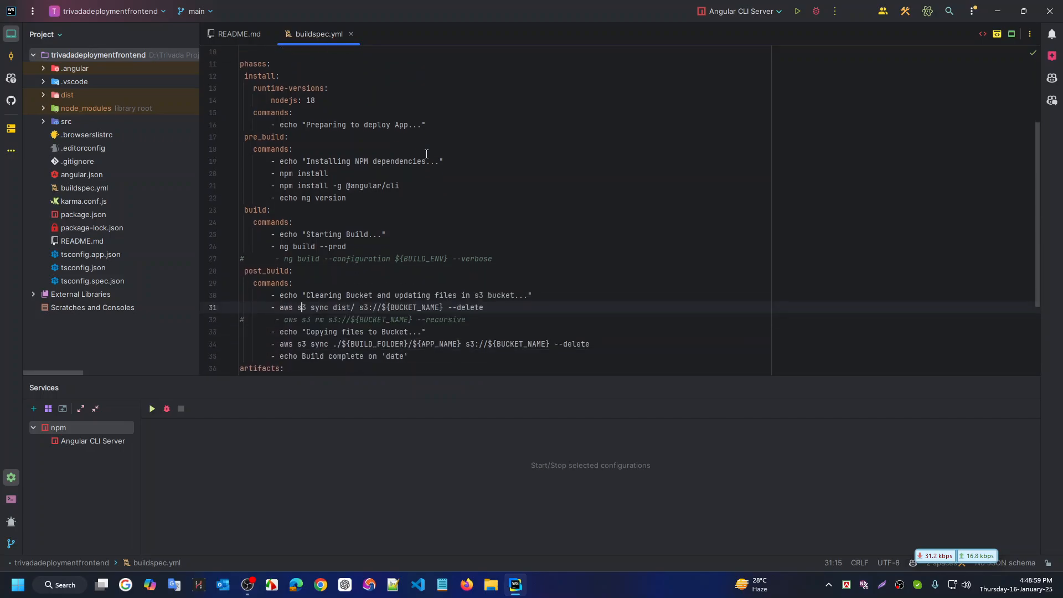
scroll(434, 166, "up", 4)
scroll(442, 175, "up", 3)
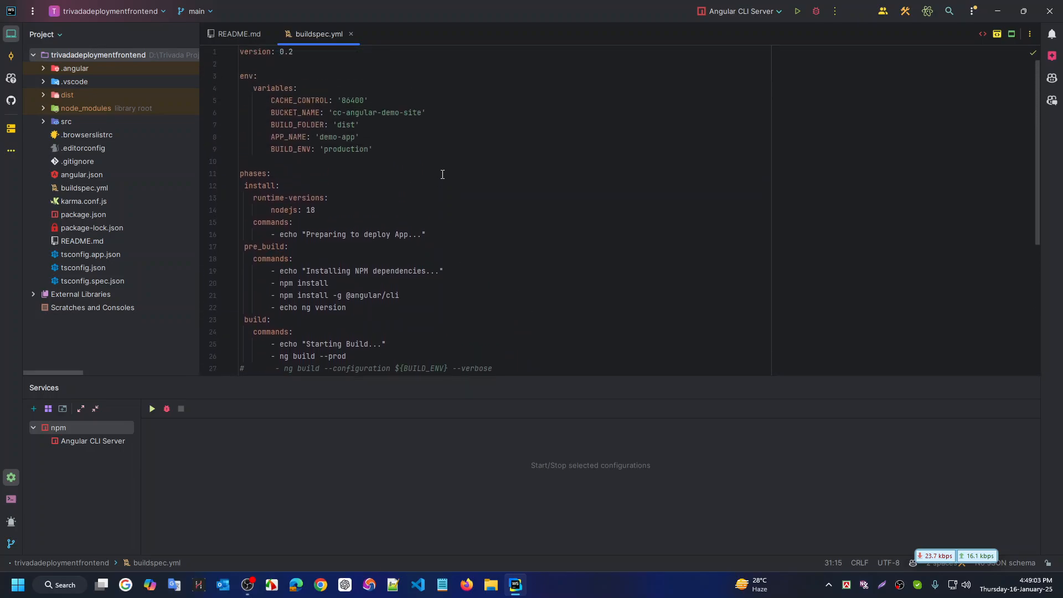
scroll(442, 175, "down", 3)
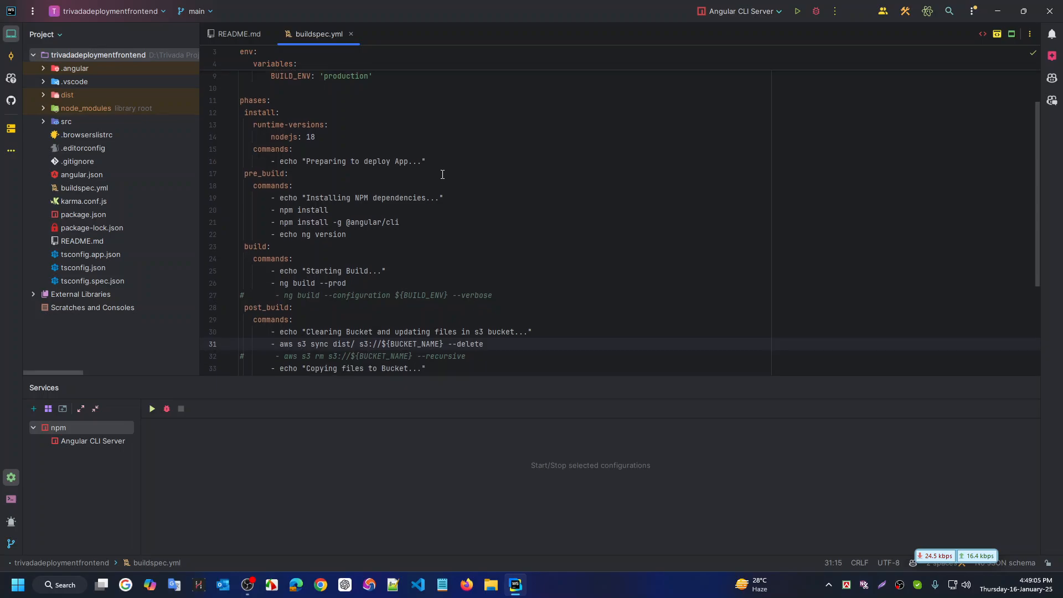
scroll(442, 174, "down", 3)
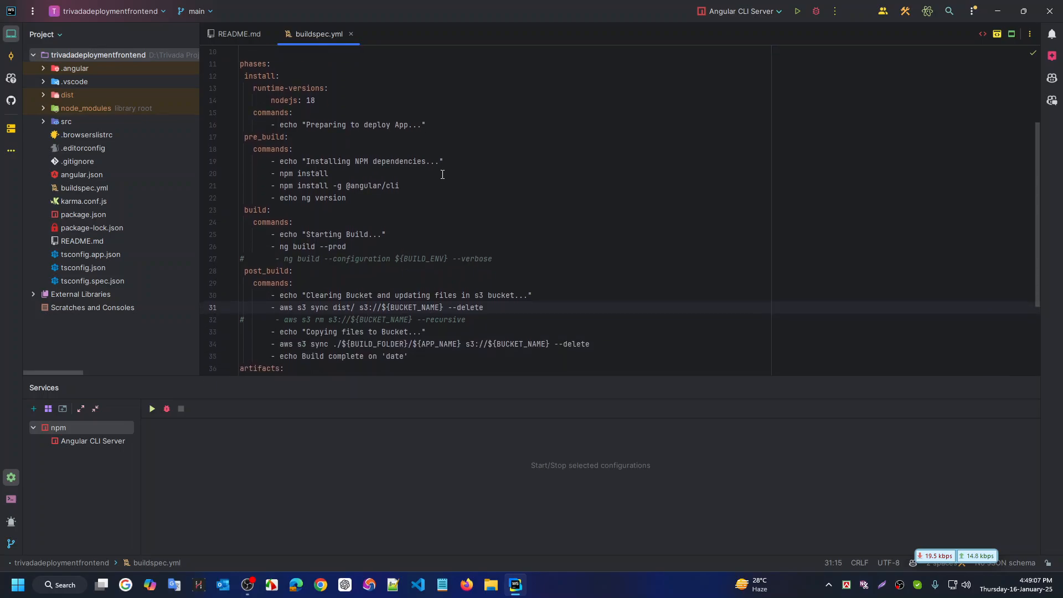
scroll(442, 174, "down", 2)
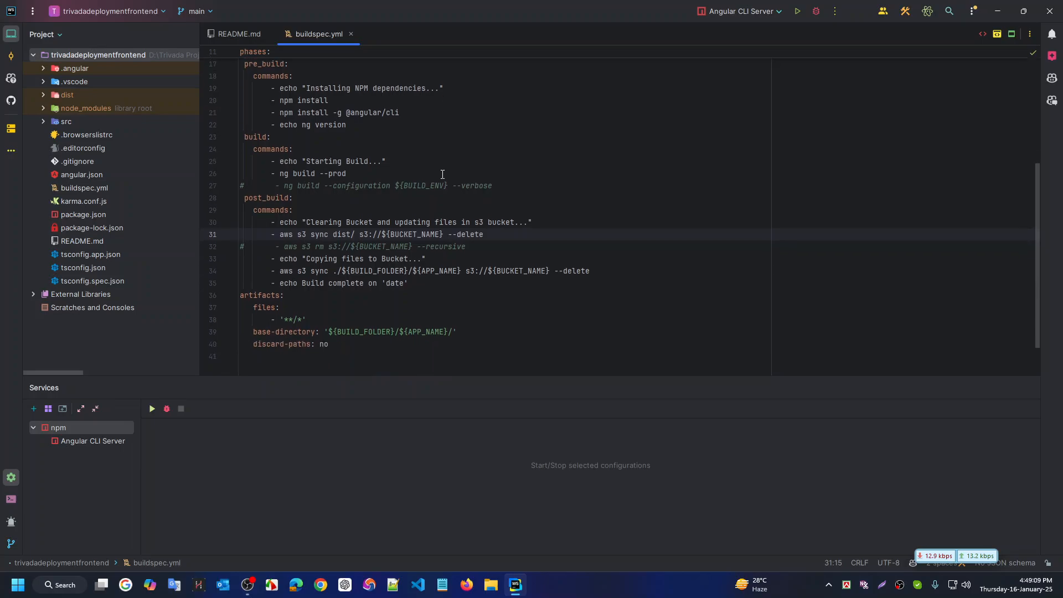
key("ctrl+super+Right")
scroll(444, 161, "down", 5)
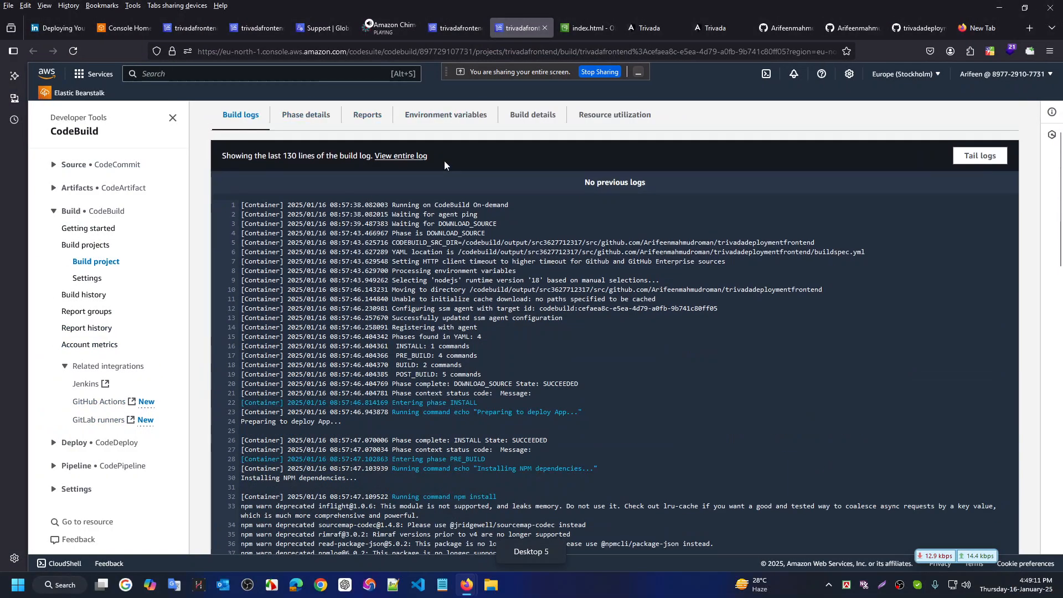
Find the missing dist/ path and 'Unknown argument: prod' errors in the build log and highlight them
scroll(486, 326, "down", 3)
scroll(486, 325, "down", 10)
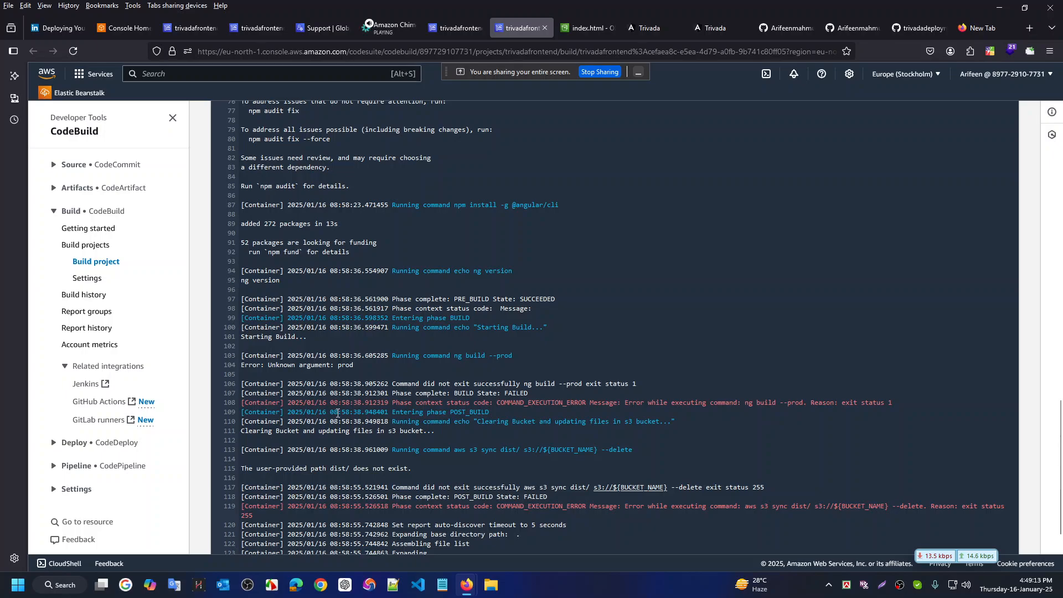
left_click_drag(425, 357, 264, 358)
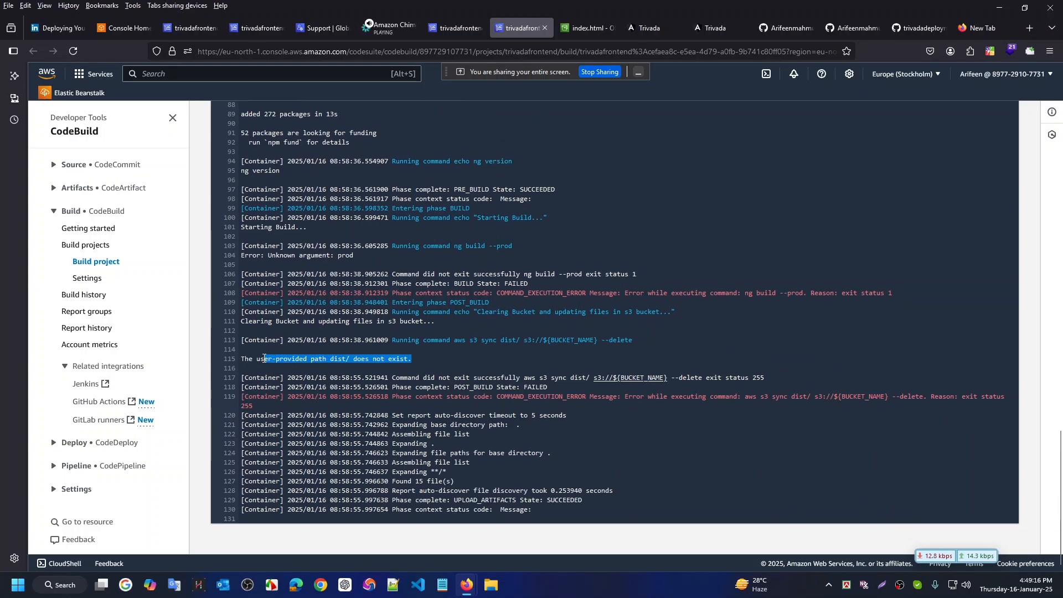
left_click(348, 362)
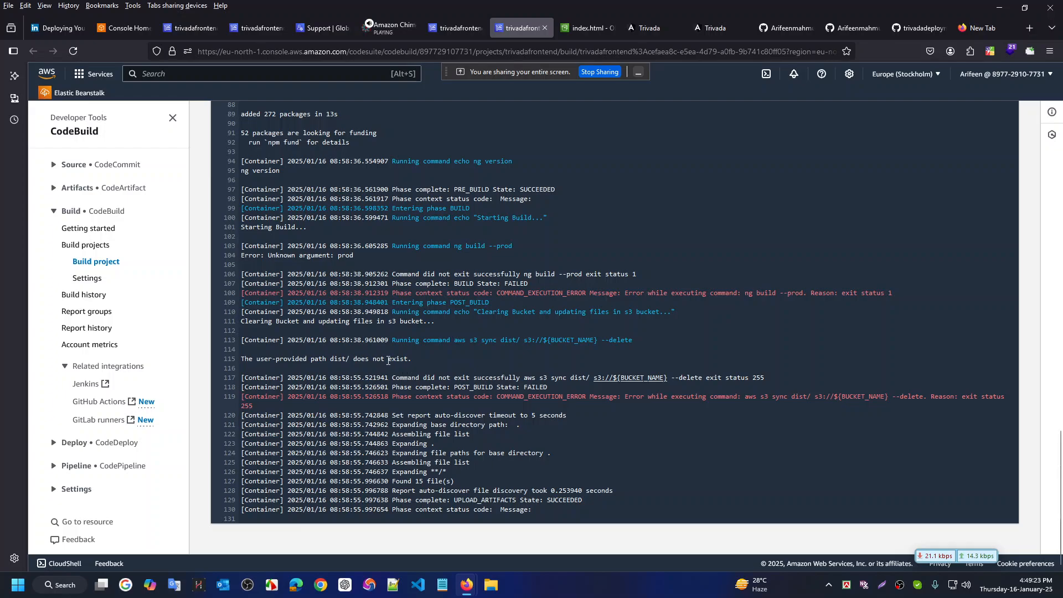
scroll(386, 369, "up", 2)
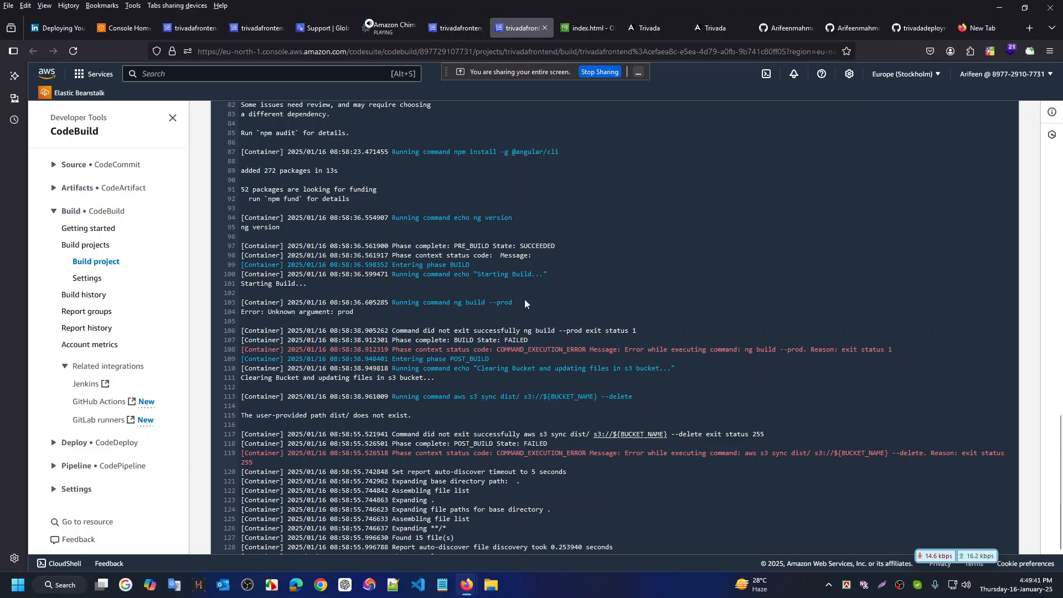
left_click_drag(524, 303, 467, 302)
Highlight line 26 '- ng build --prod' in buildspec.yml, then return to the CodeBuild log
key("ctrl+super+Right")
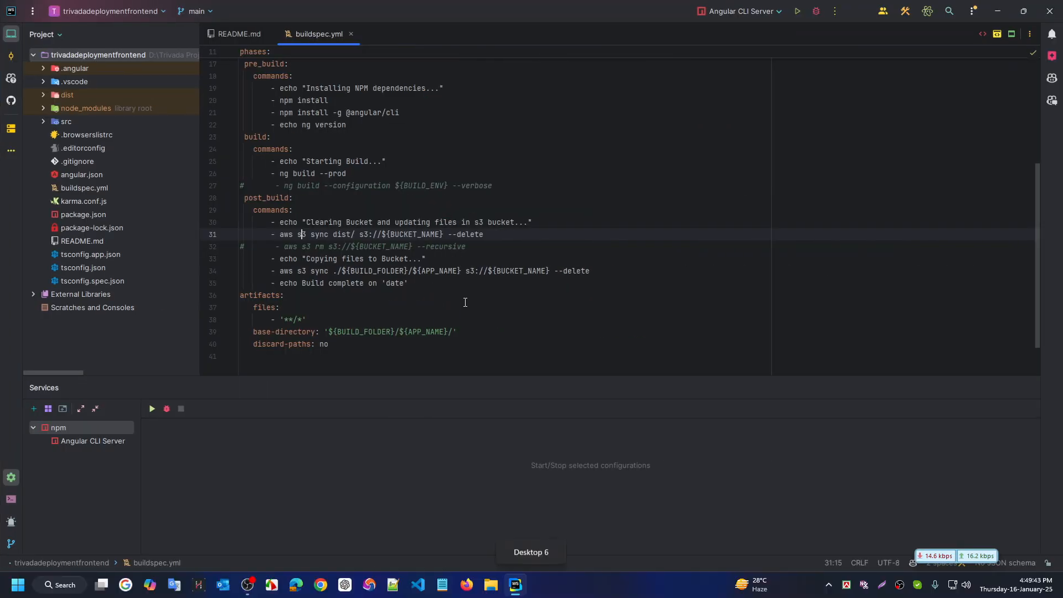
left_click_drag(348, 173, 267, 173)
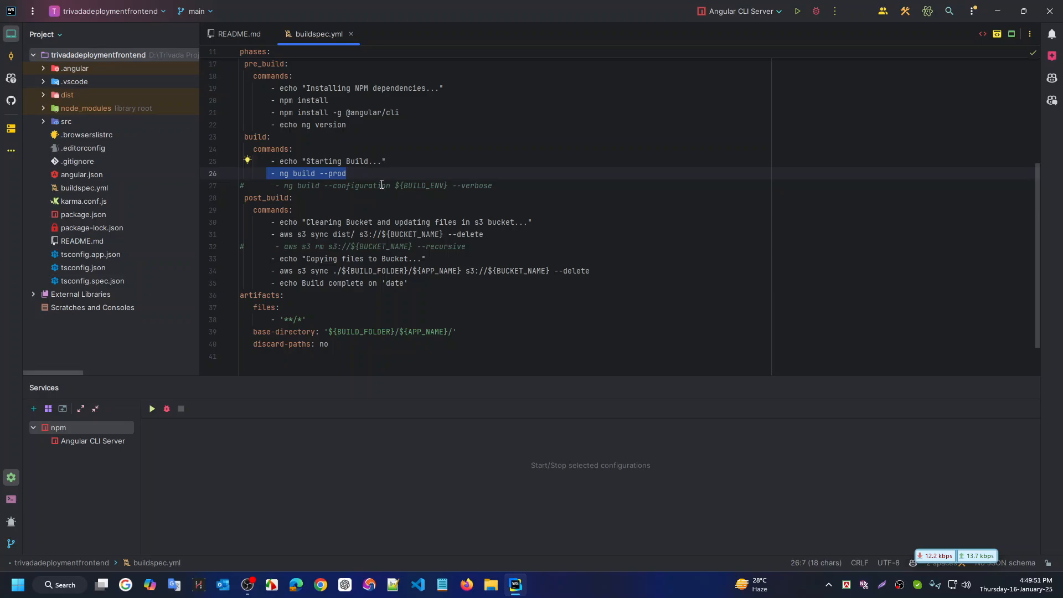
key("ctrl+super+Right")
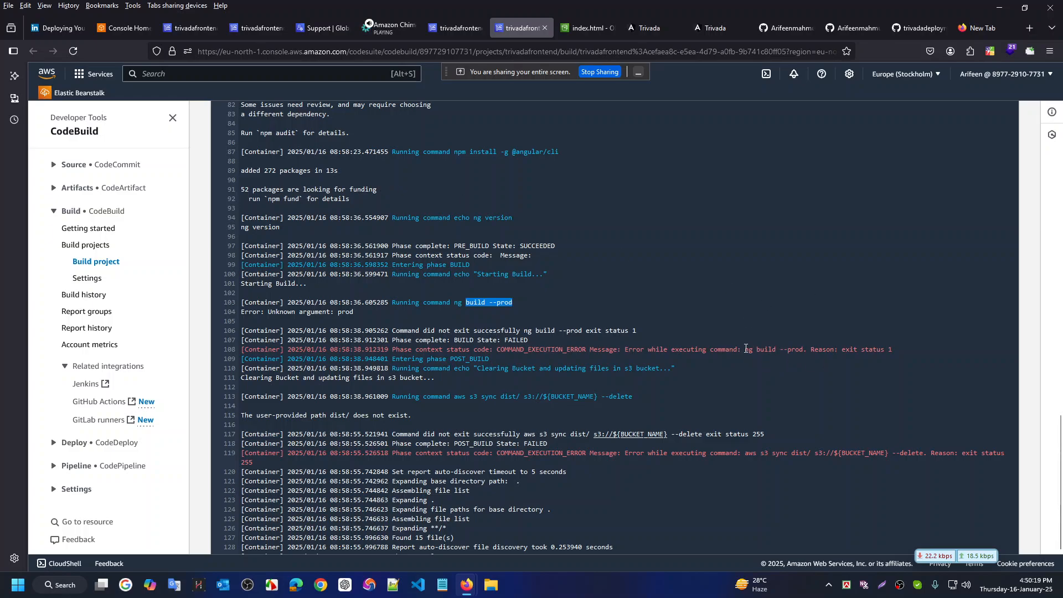
Highlight 'ng build --prod' in the log's error message, then return to buildspec.yml
left_click_drag(745, 349, 801, 349)
left_click(706, 348)
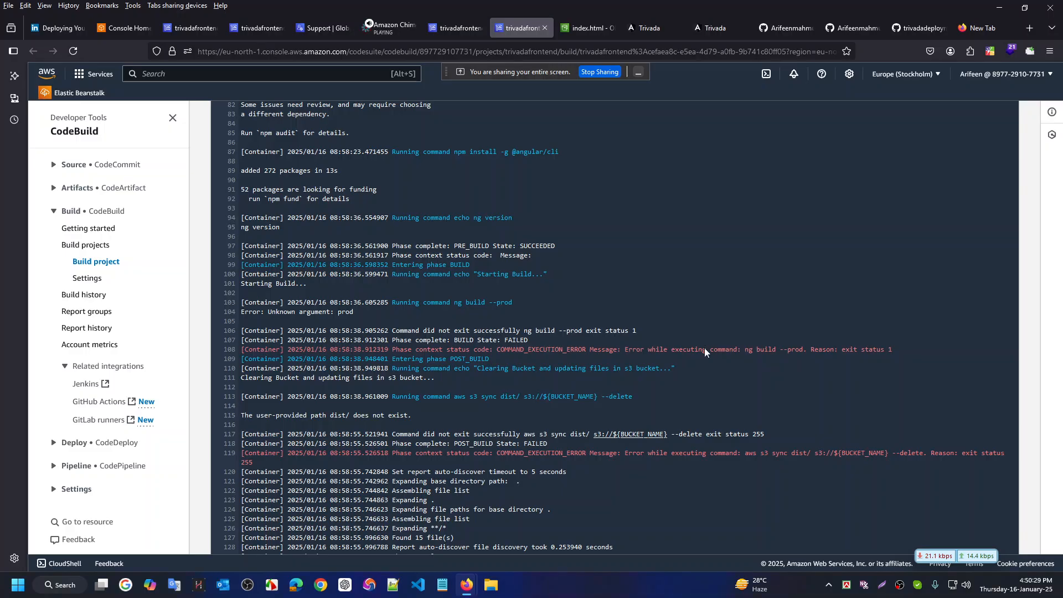
key("ctrl+super+Right")
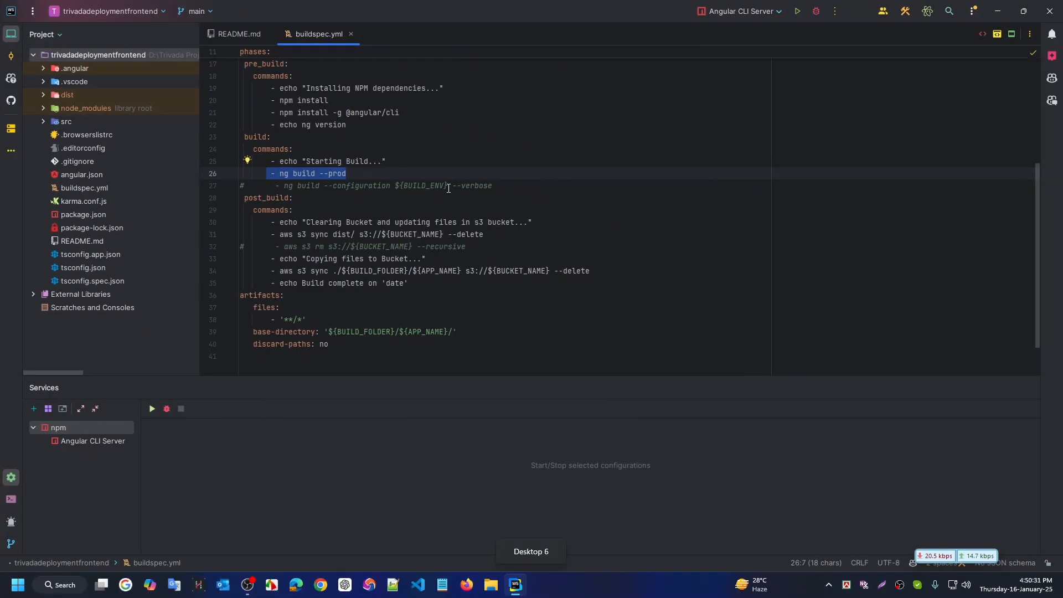
Comment out the ng build --prod line and uncomment the ng build --configuration line
left_click(525, 188)
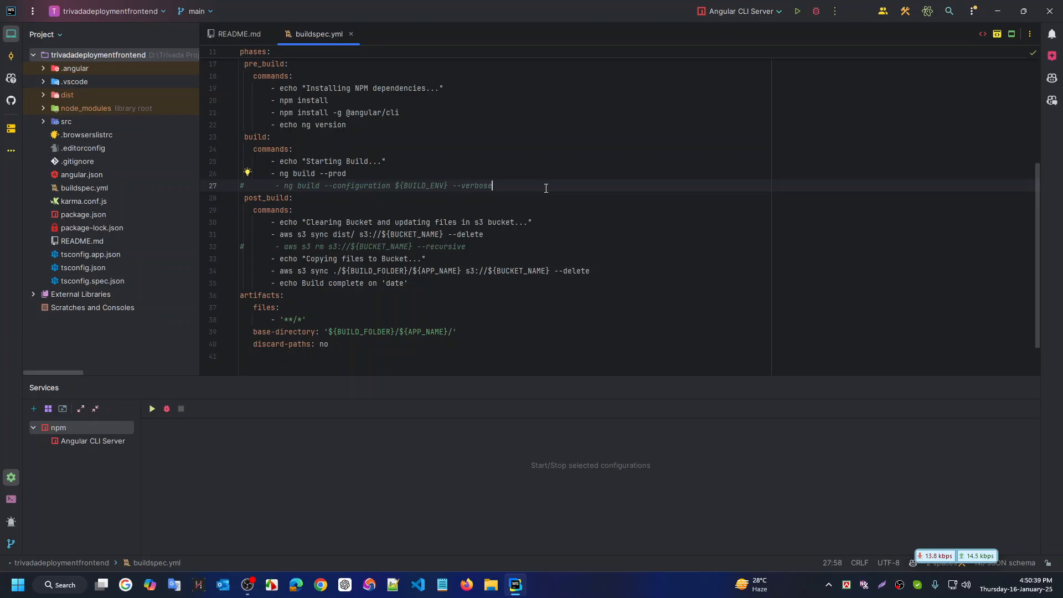
key("Up")
key("ctrl+slash")
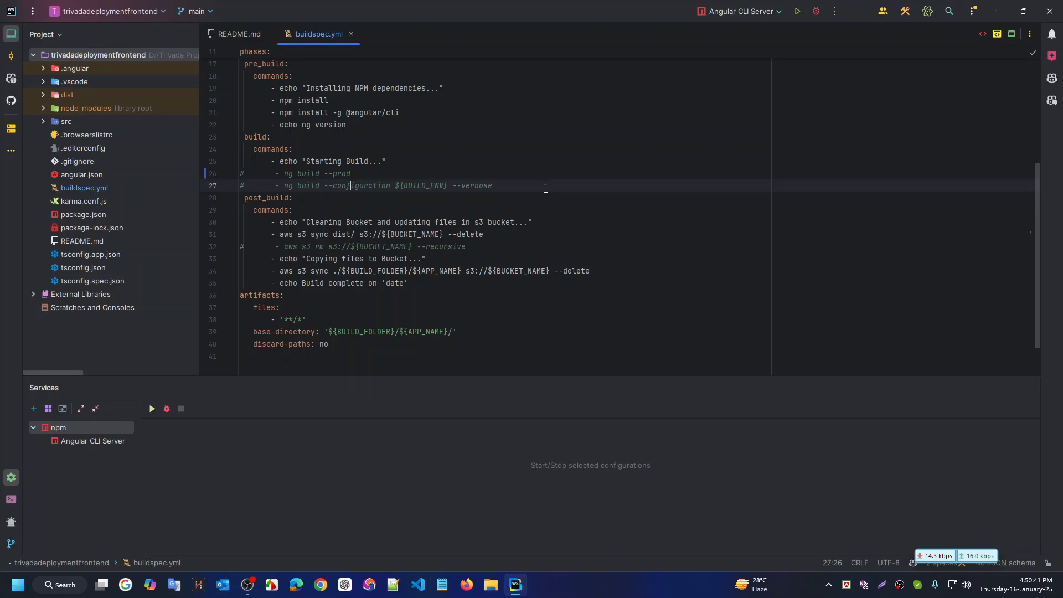
key("ctrl+slash")
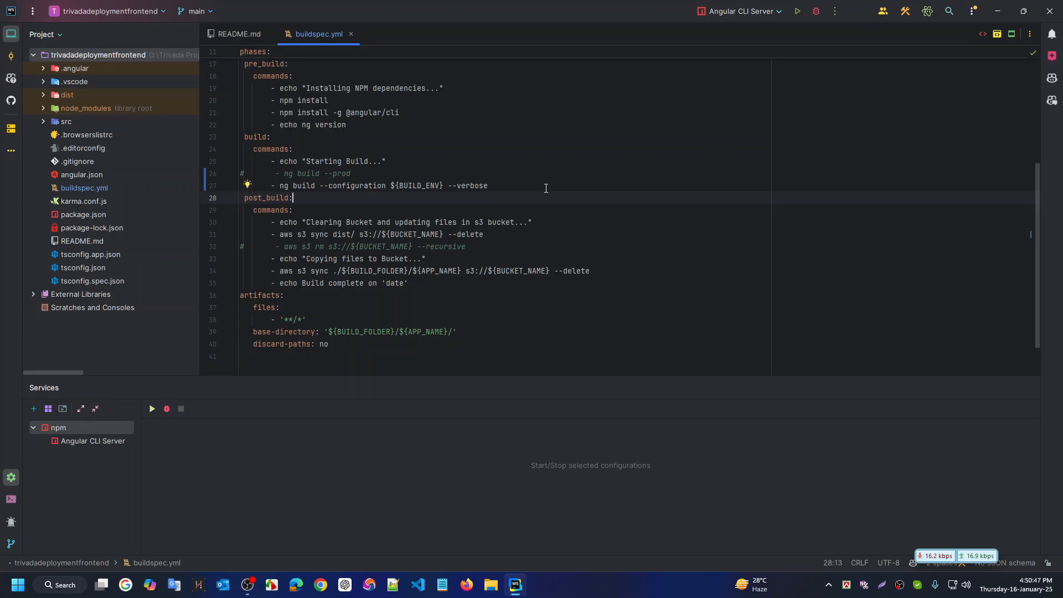
Replace the ${BUILD_ENV} variable after --configuration with the plain value PROD
left_click(440, 186)
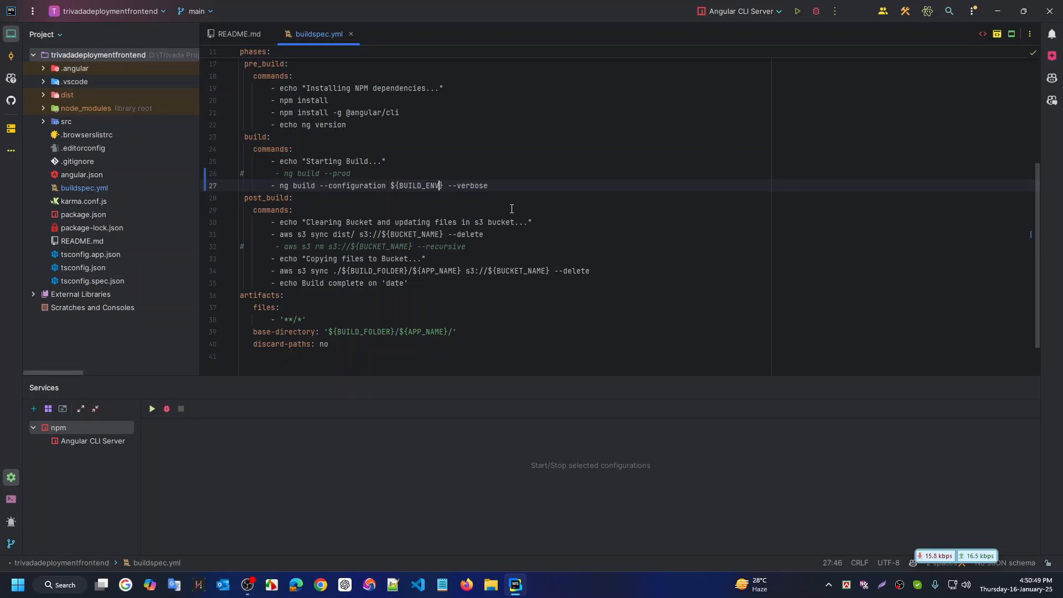
key("shift+Left")
key("shift+Left")
key("shift+Left")
type("PROD")
key("ctrl+z")
key("ctrl+w")
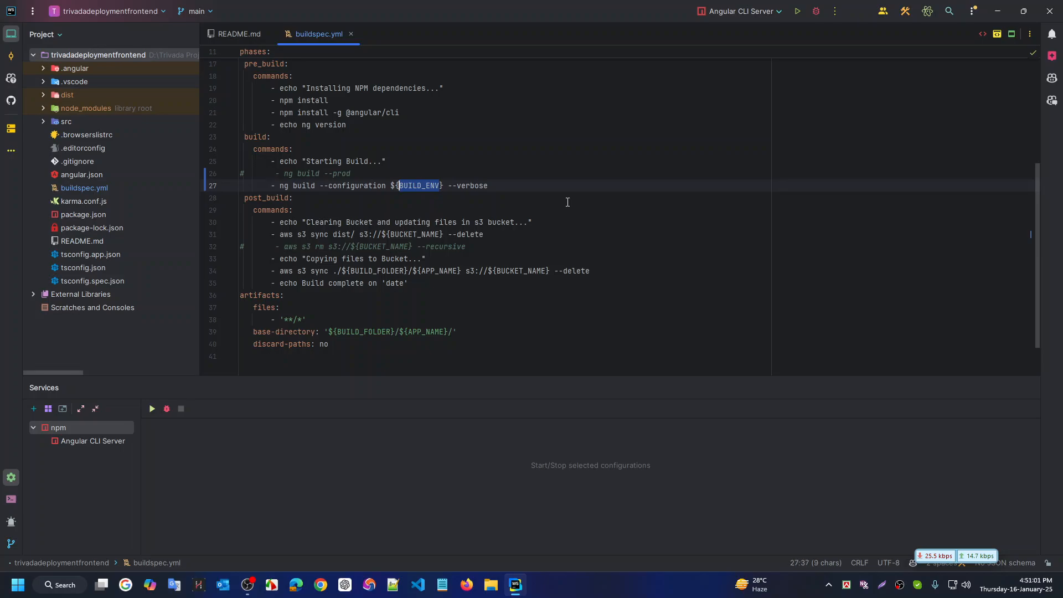
type("PR")
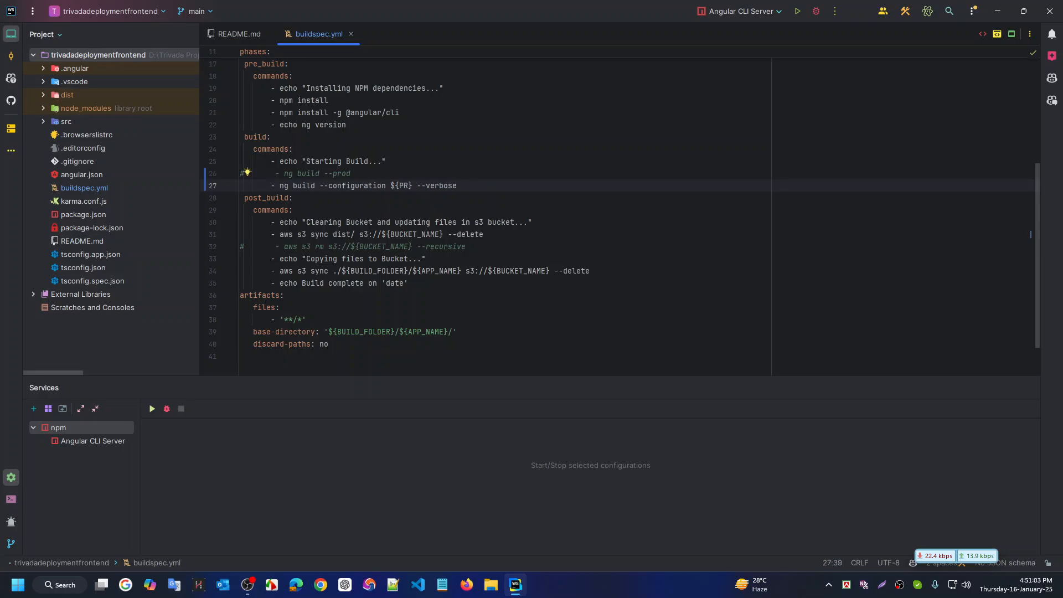
type("OD")
key("Right")
key("ctrl+shift+Left")
key("ctrl+shift+Left")
key("shift+Left")
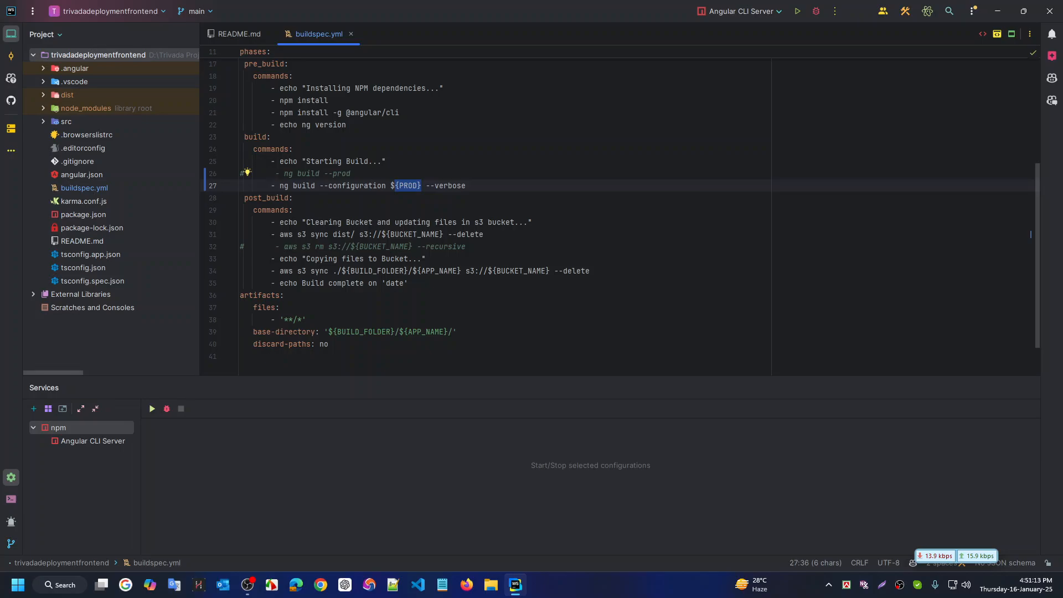
key("Left")
key("Left")
key("shift+Right")
key("shift+Right")
key("BackSpace")
key("Right")
key("Right")
key("Right")
key("Right")
key("Delete")
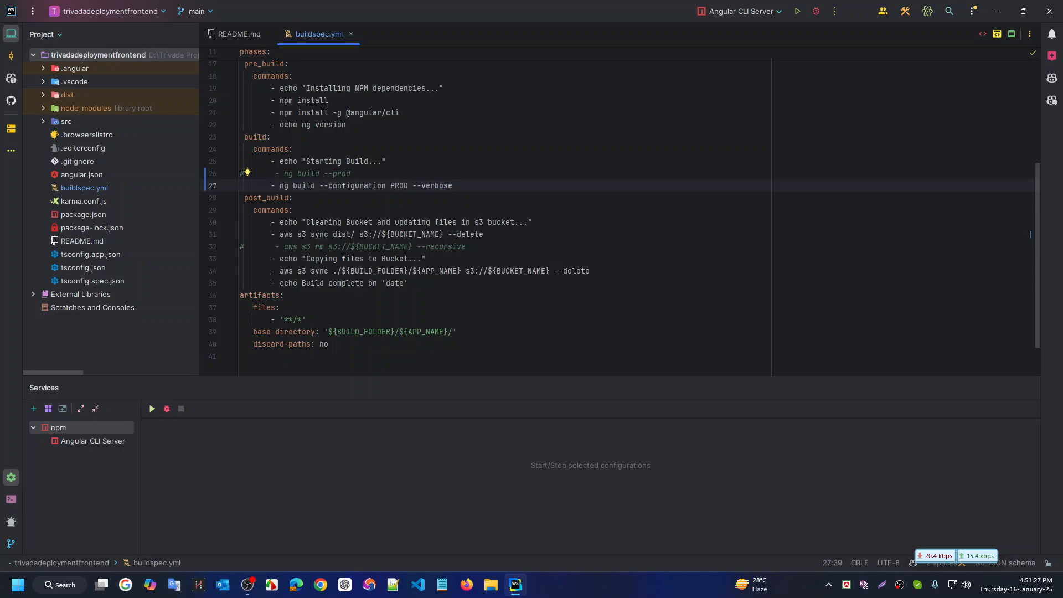
Change the PROD value after --configuration to lowercase prod
key("Up")
key("ctrl+shift+Left")
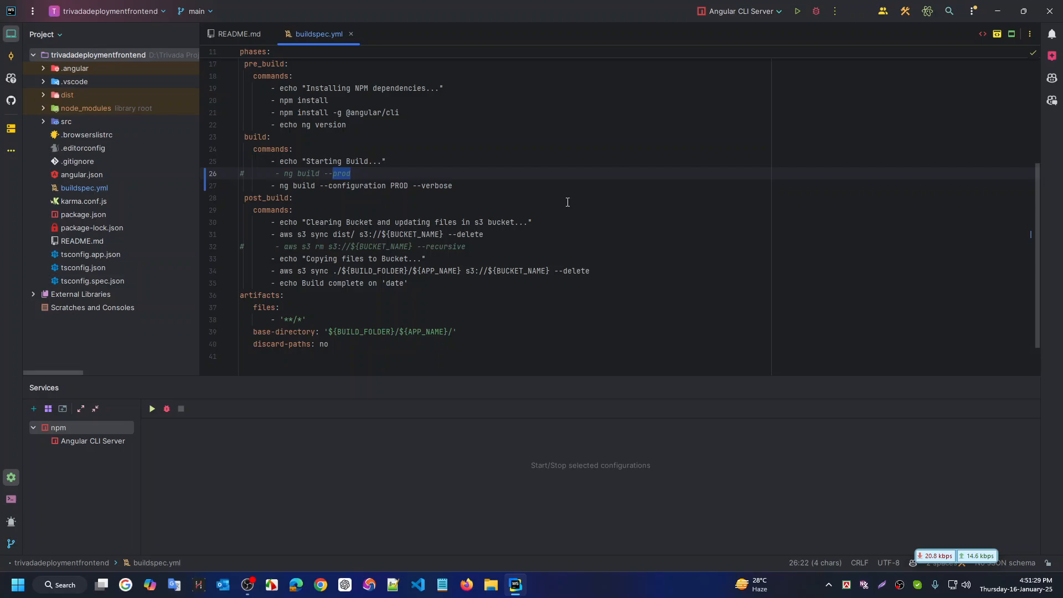
key("Down")
key("ctrl+Right")
key("ctrl+shift+Left")
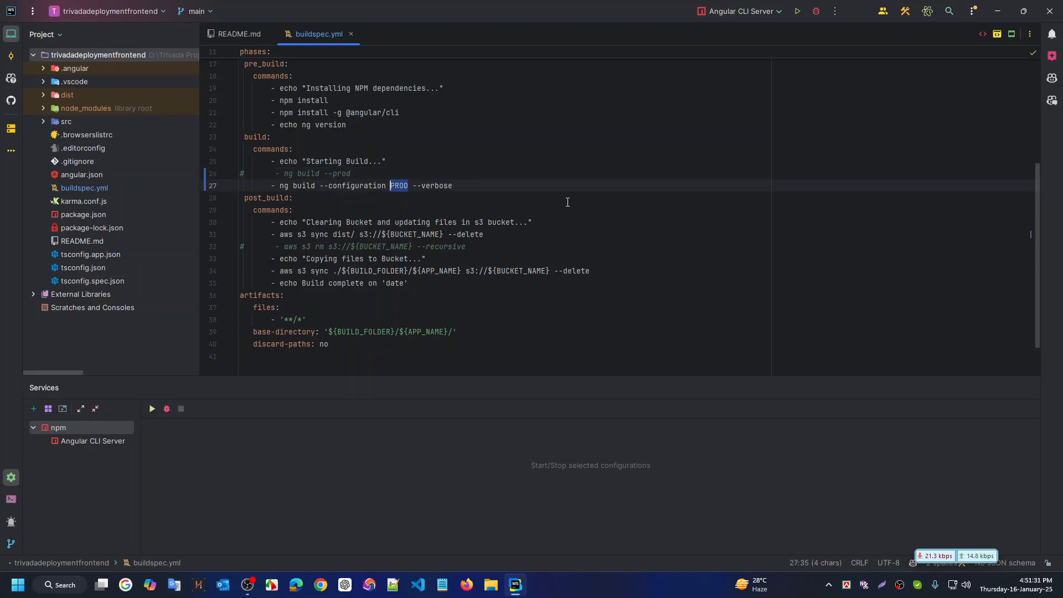
type("prod")
Add an ls -la command right after the echo "Starting Build..." line in the build phase
key("Up")
key("Up")
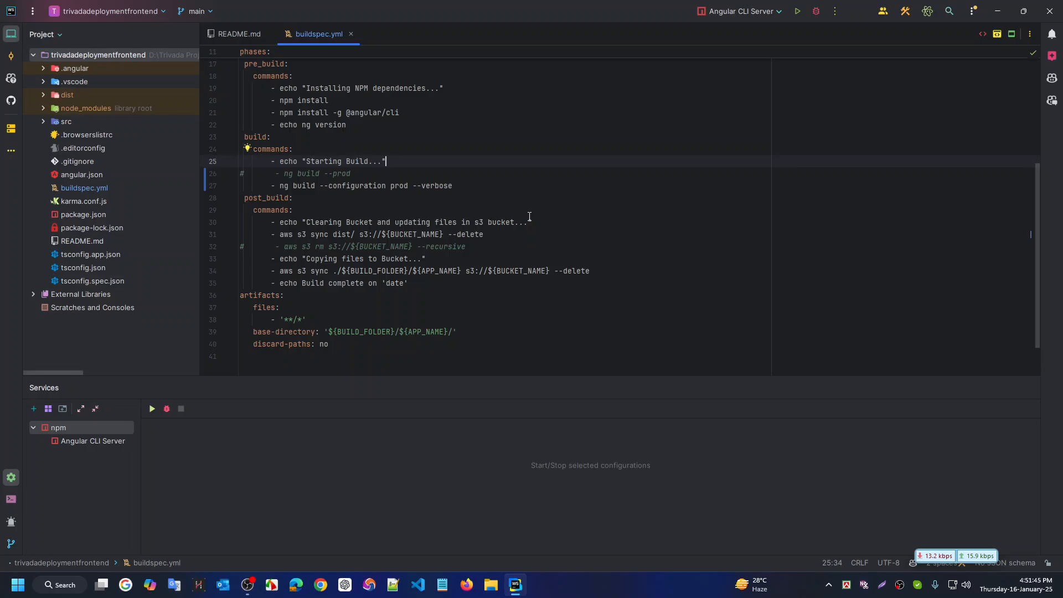
key("Return")
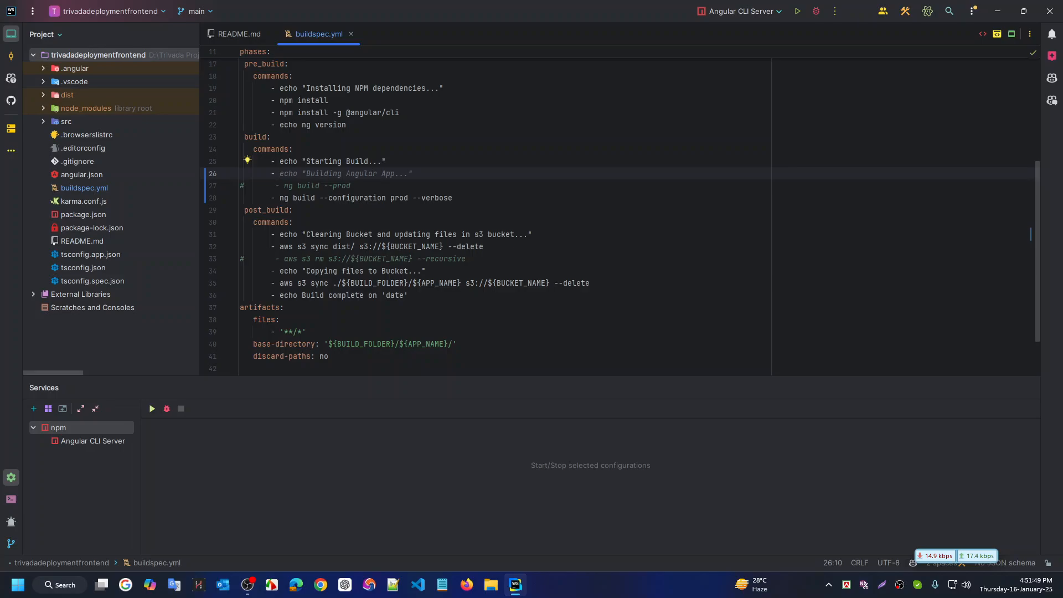
type("ls")
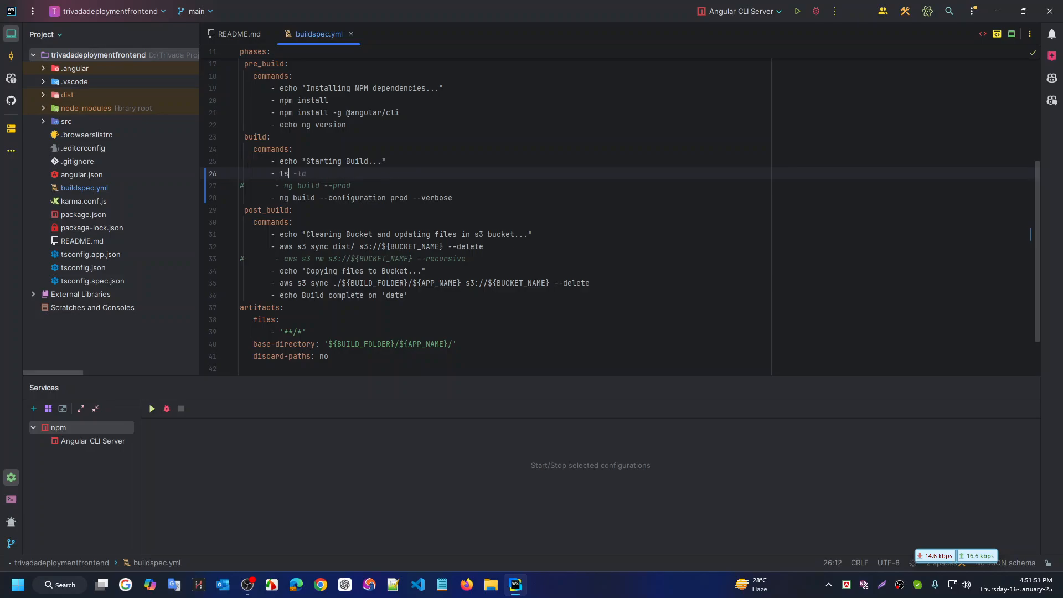
key("Down")
key("Up")
key("Tab")
key("Down")
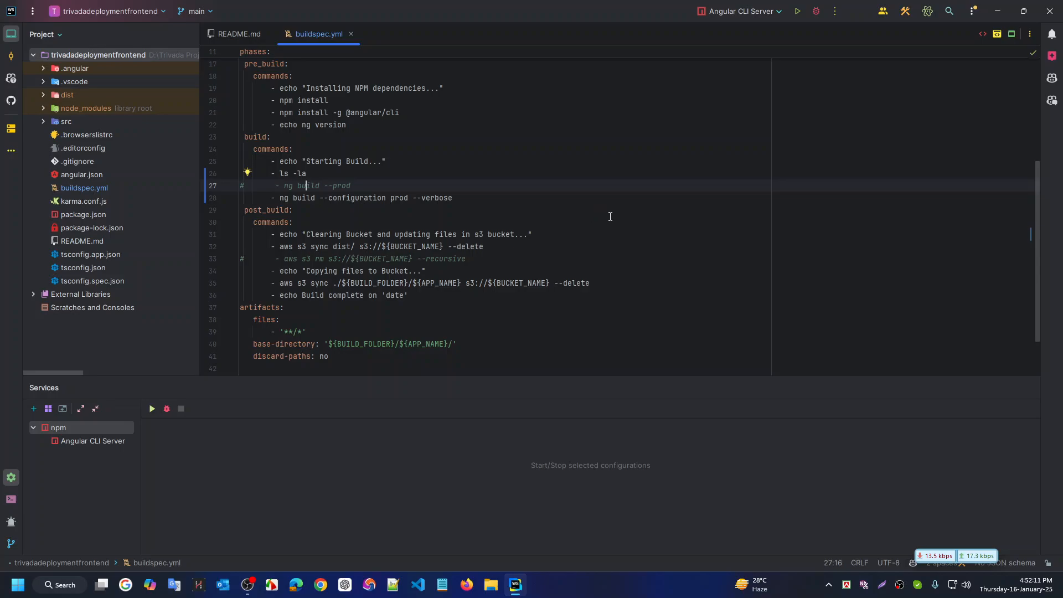
scroll(384, 162, "up", 4)
scroll(375, 142, "down", 2)
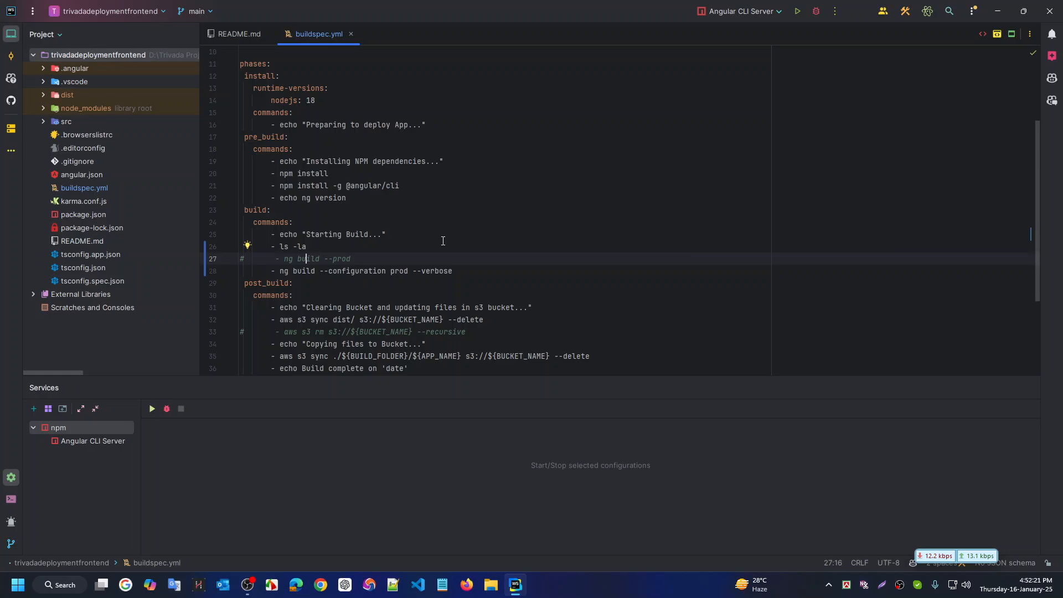
Check the trivadafrontend build history, where every run failed, then return to WebStorm
key("ctrl+super+Right")
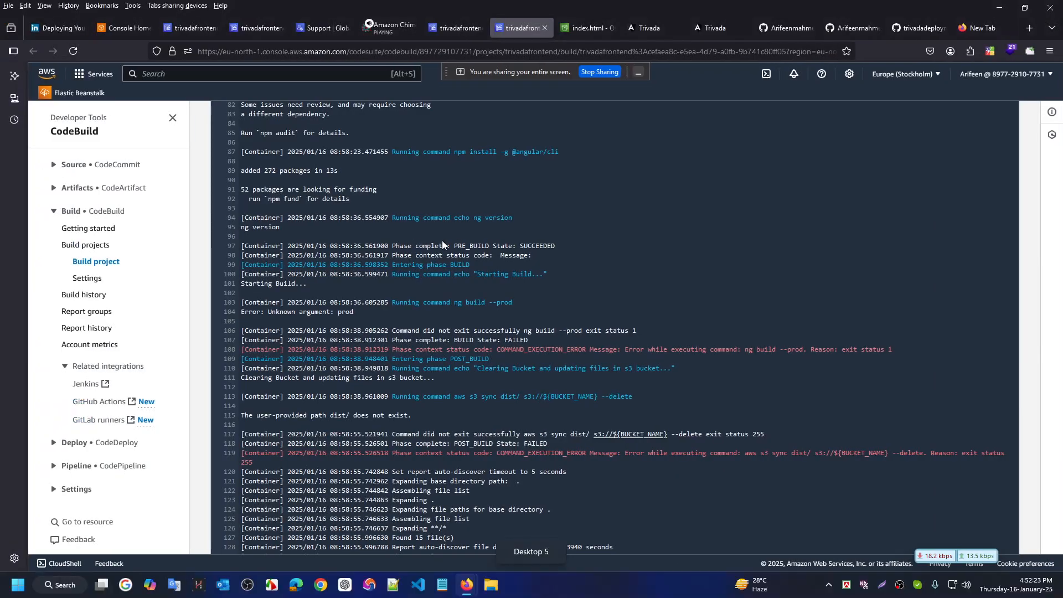
left_click(459, 29)
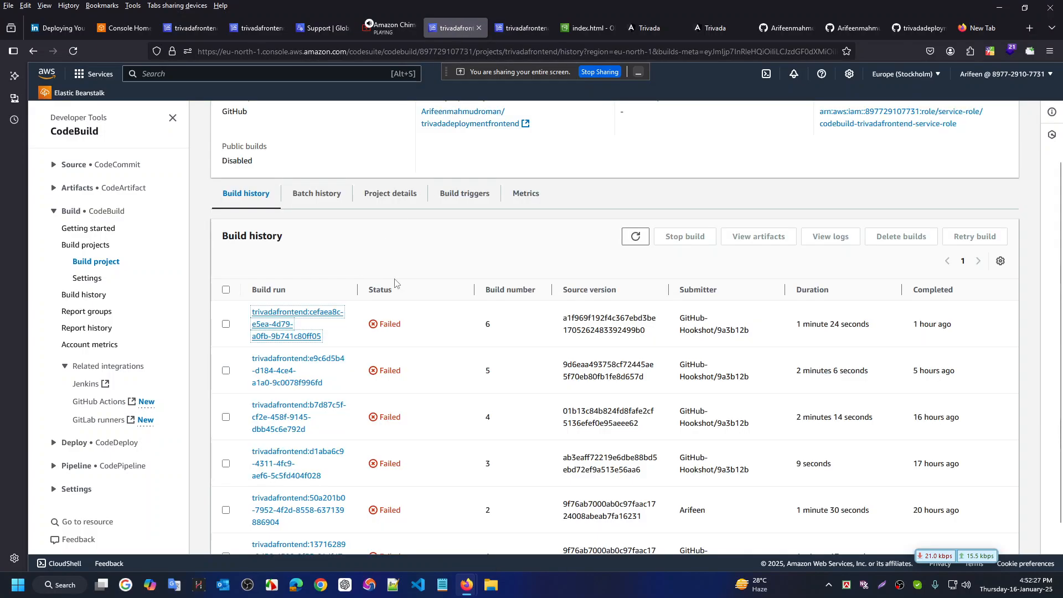
key("ctrl+super+Right")
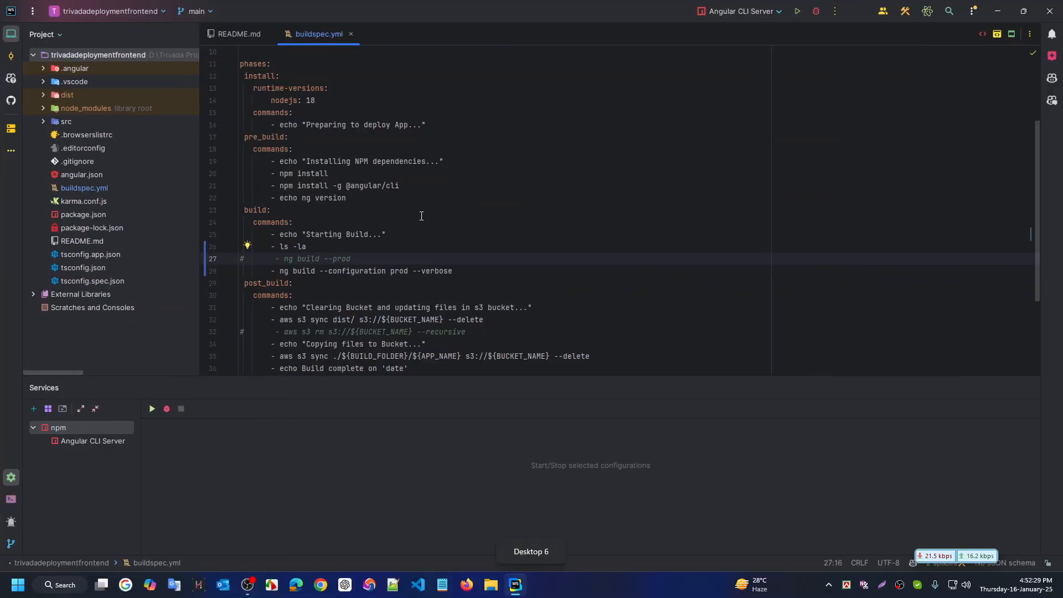
Open the trivadadeploymentfrontend project folder in File Explorer from WebStorm
right_click(110, 51)
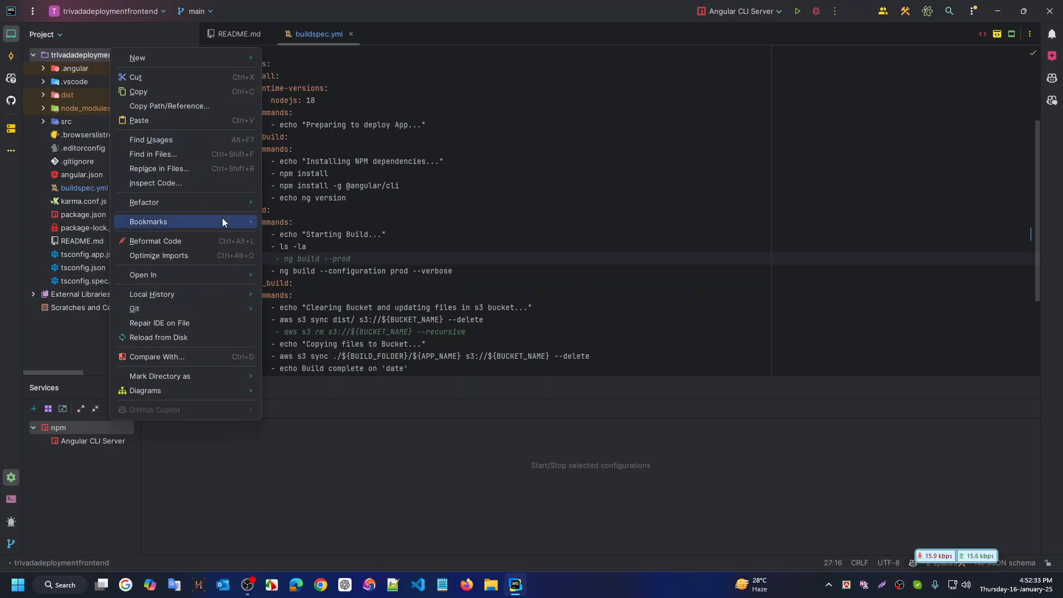
mouse_move(236, 277)
left_click(329, 275)
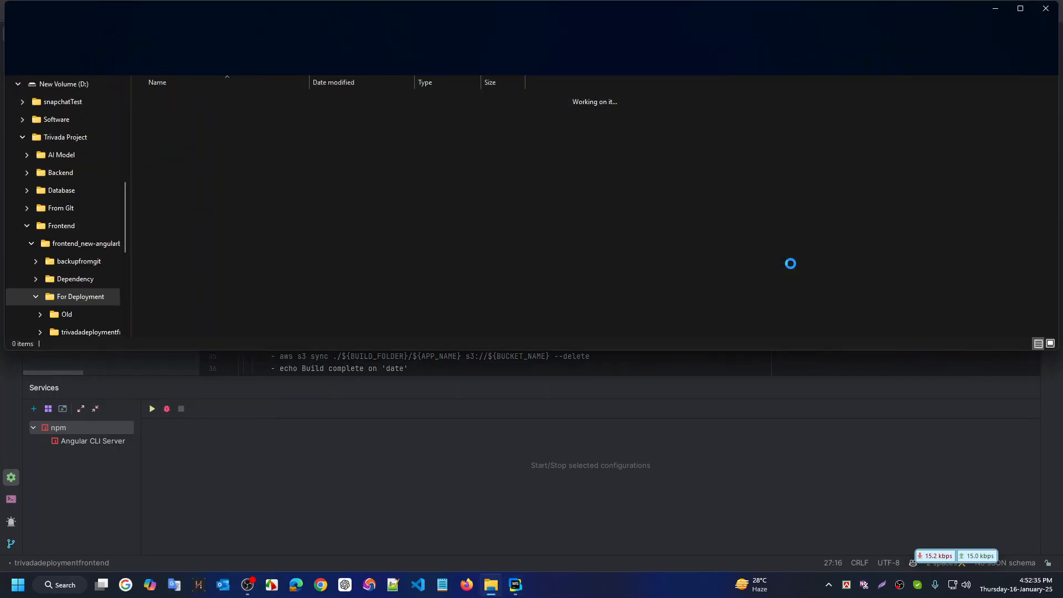
key("Return")
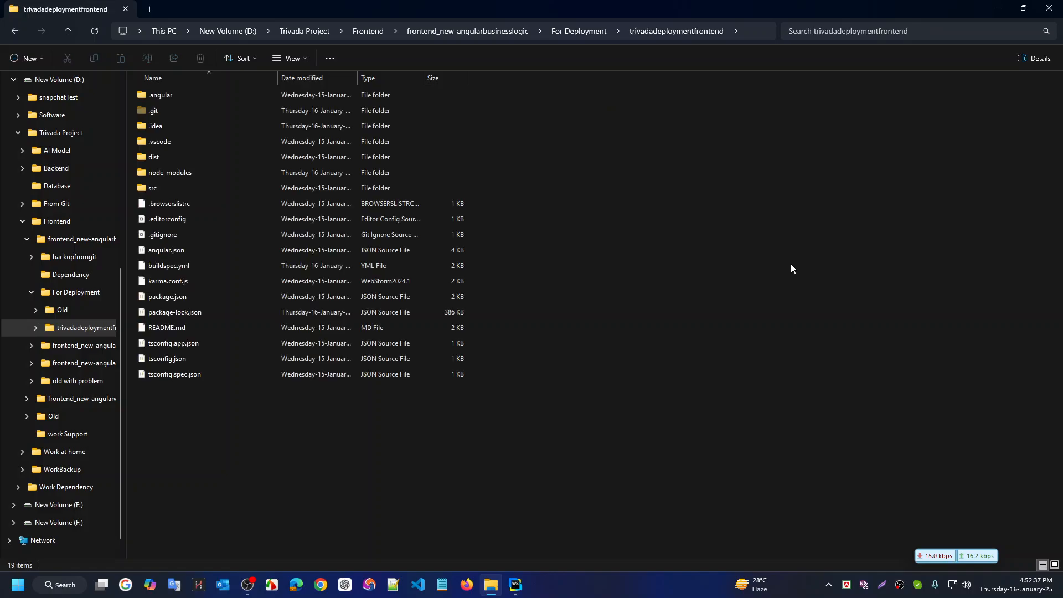
Launch a Git Bash terminal in that folder from the extended context menu
right_click(604, 172)
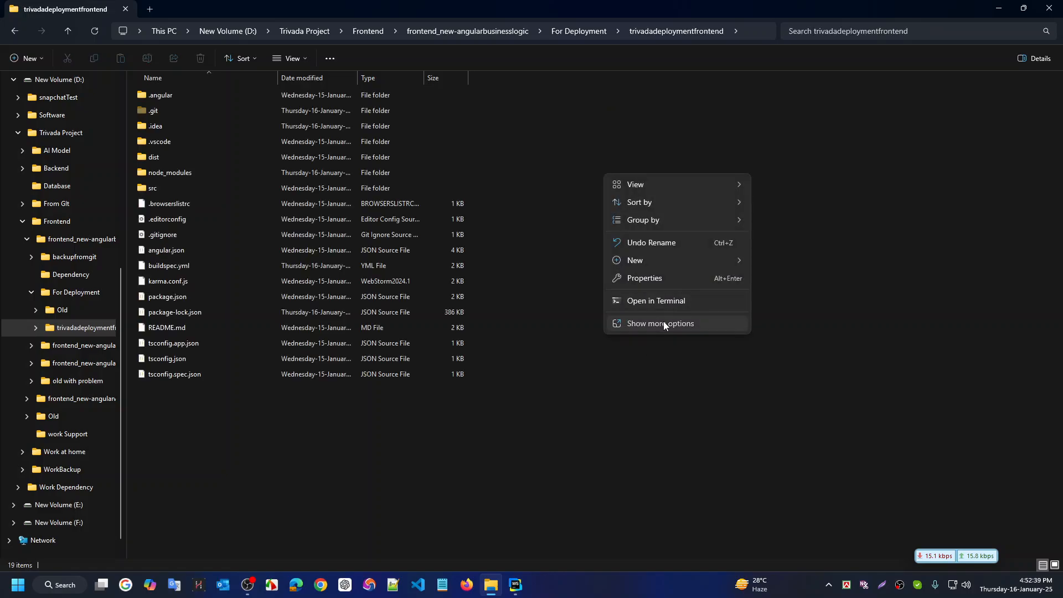
left_click(667, 322)
left_click(684, 302)
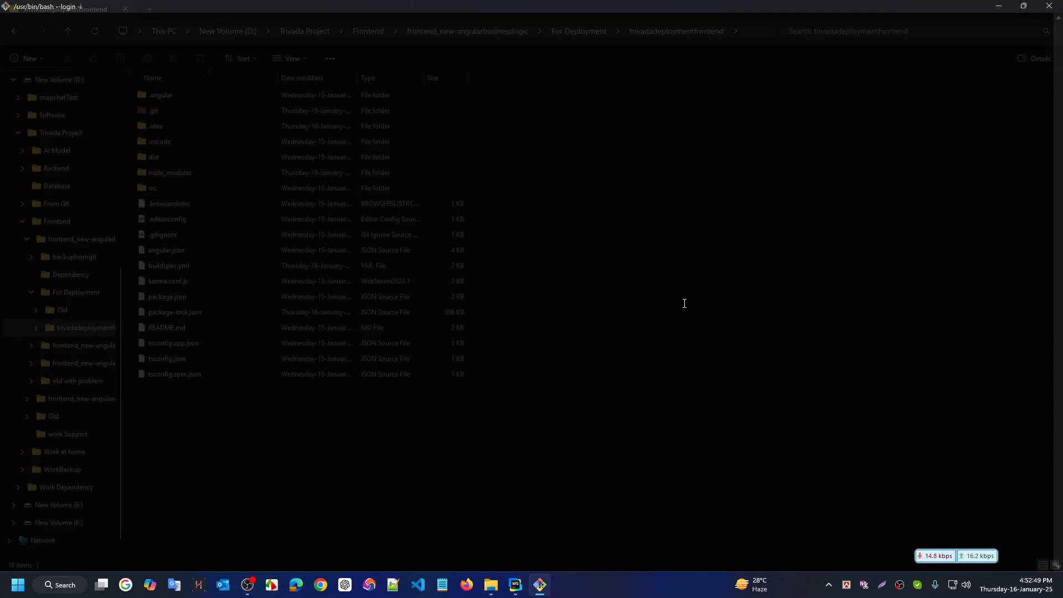
Run git status and stage all changes with git add
type("git pull")
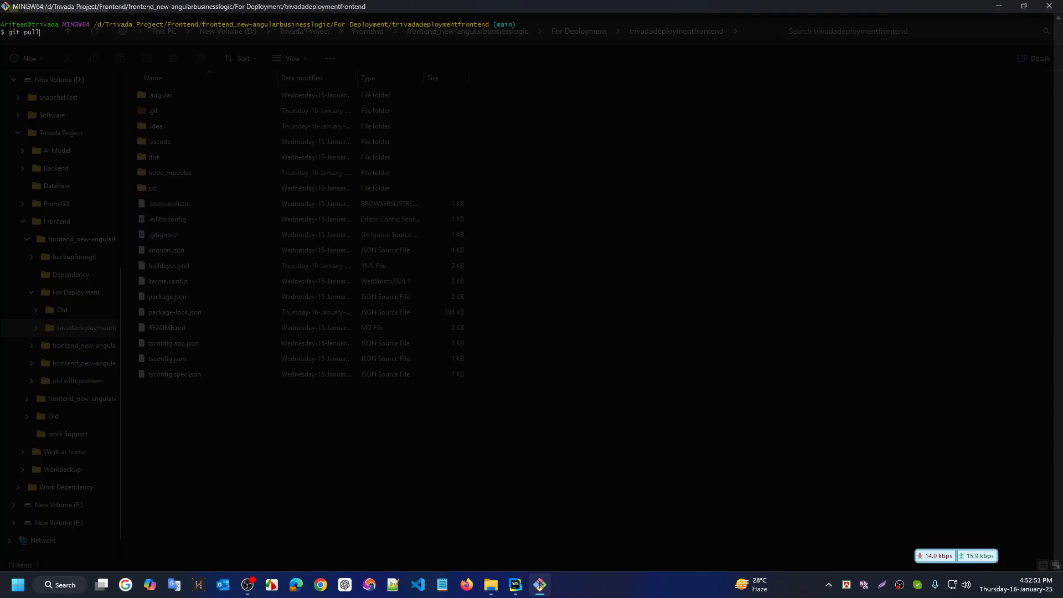
key("BackSpace")
key("BackSpace")
key("BackSpace")
key("BackSpace")
type("status")
key("Return")
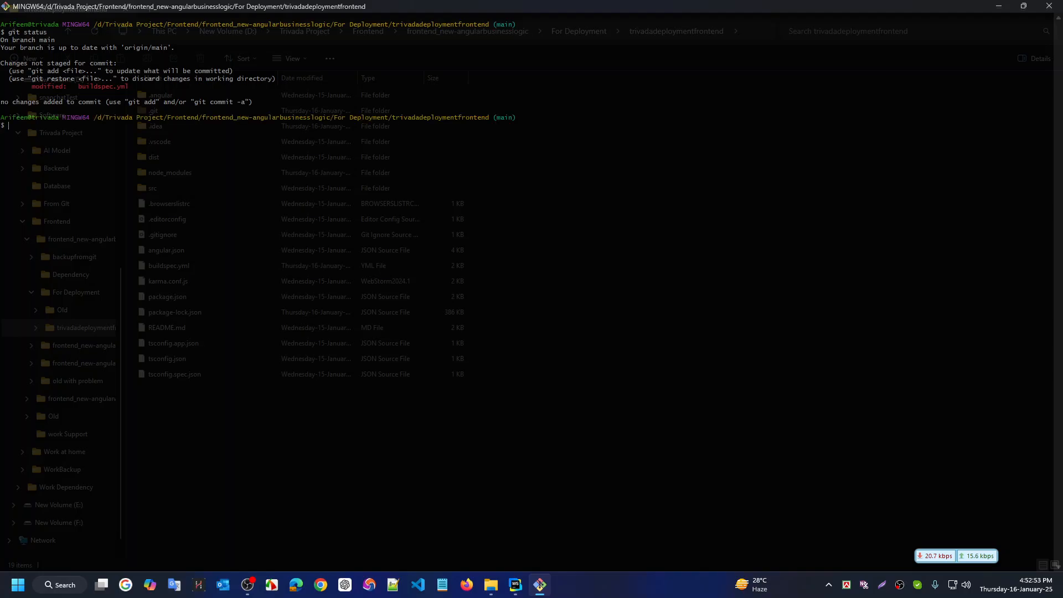
key("Up")
key("Up")
key("Up")
key("Up")
key("Up")
key("Up")
key("Up")
key("Up")
key("Up")
key("Up")
key("Up")
key("Down")
key("Return")
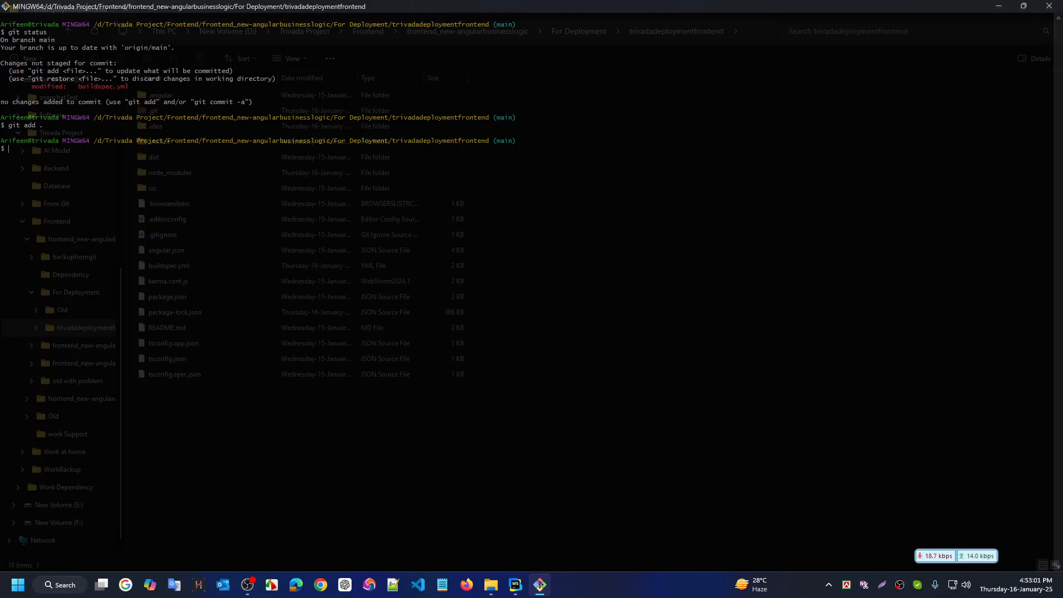
Commit the staged change with the message "updated buildspec yml file"
key("Up")
key("Up")
key("Up")
key("Up")
key("Up")
key("Up")
key("Down")
key("Down")
key("Down")
key("BackSpace")
key("BackSpace")
key("BackSpace")
key("BackSpace")
key("BackSpace")
type("updated buildspec yml file\"")
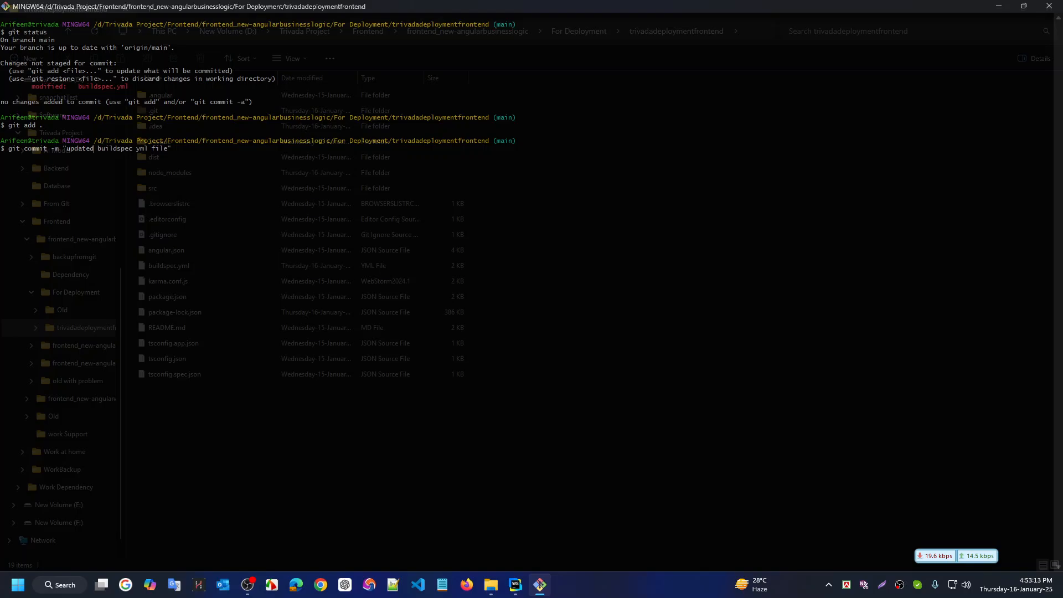
key("Return")
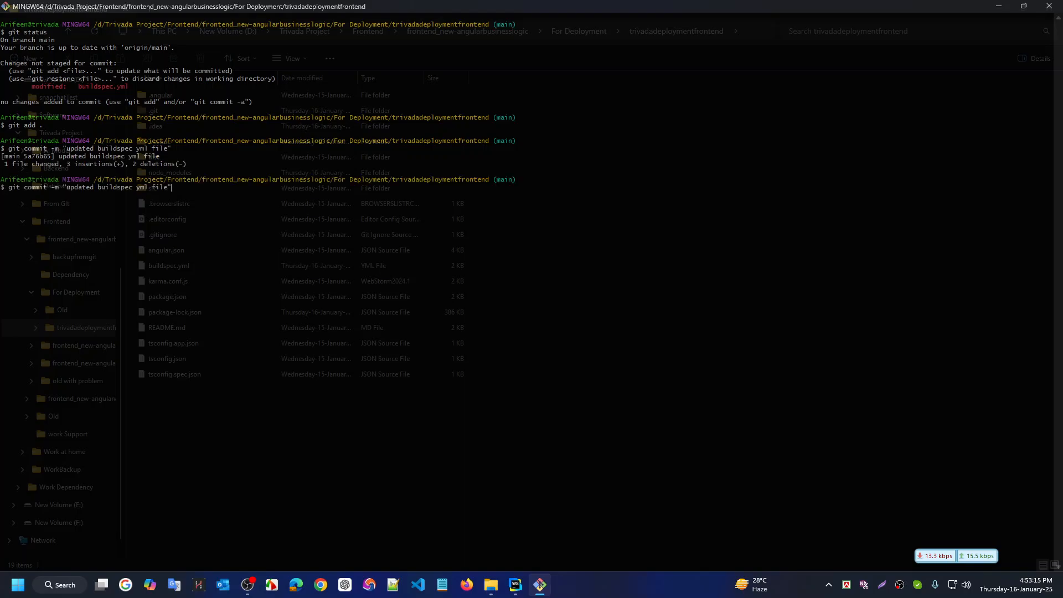
Push the commit with git push and save a screenshot of the terminal
type("git status")
key("BackSpace")
key("BackSpace")
key("BackSpace")
key("BackSpace")
key("BackSpace")
key("BackSpace")
type("checkout")
key("BackSpace")
key("BackSpace")
key("BackSpace")
key("BackSpace")
key("BackSpace")
key("BackSpace")
key("BackSpace")
key("BackSpace")
type("push")
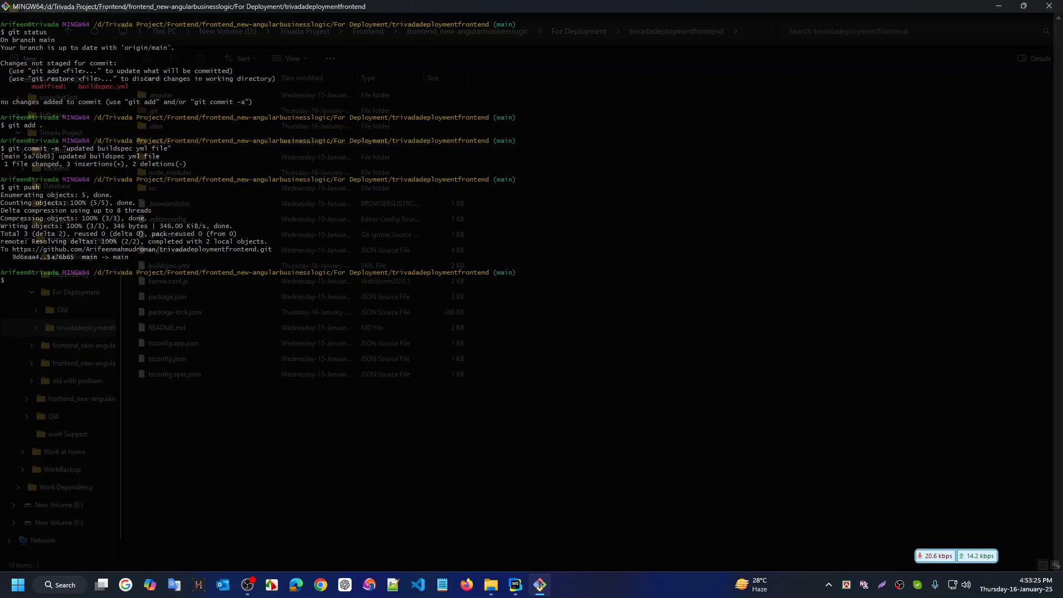
key("Print")
left_click_drag(801, 384, 0, 0)
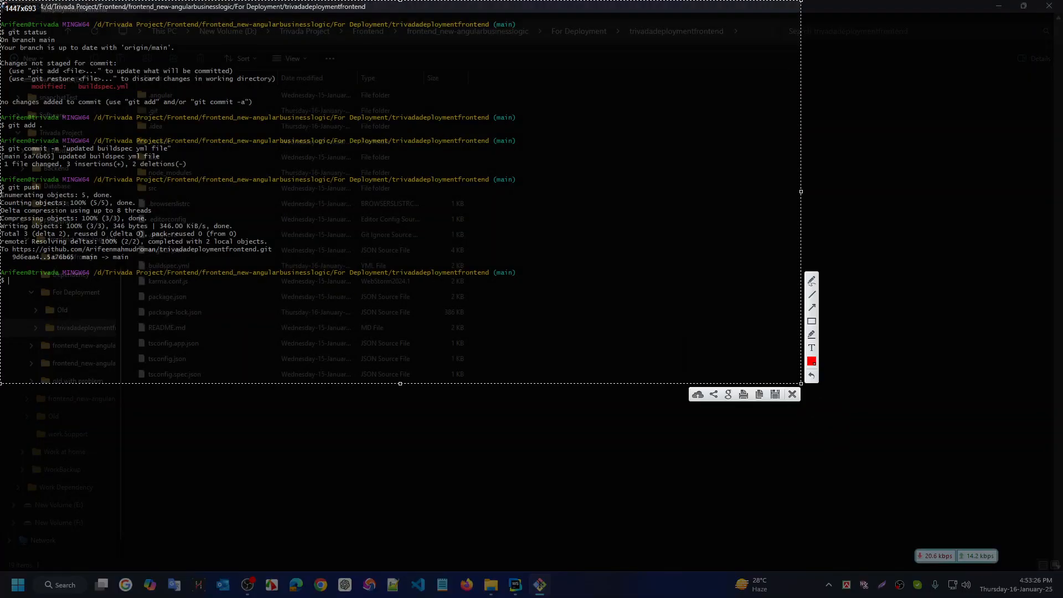
left_click(775, 394)
Save the screenshot, reload the trivadafrontend project and open build 7 in a new tab
key("Return")
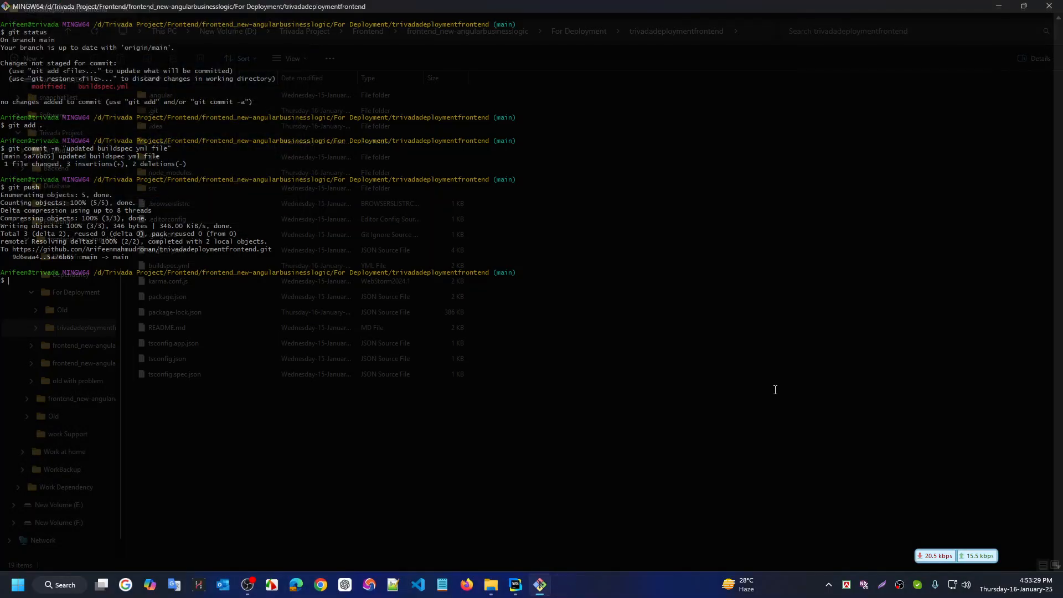
key("ctrl+super+Right")
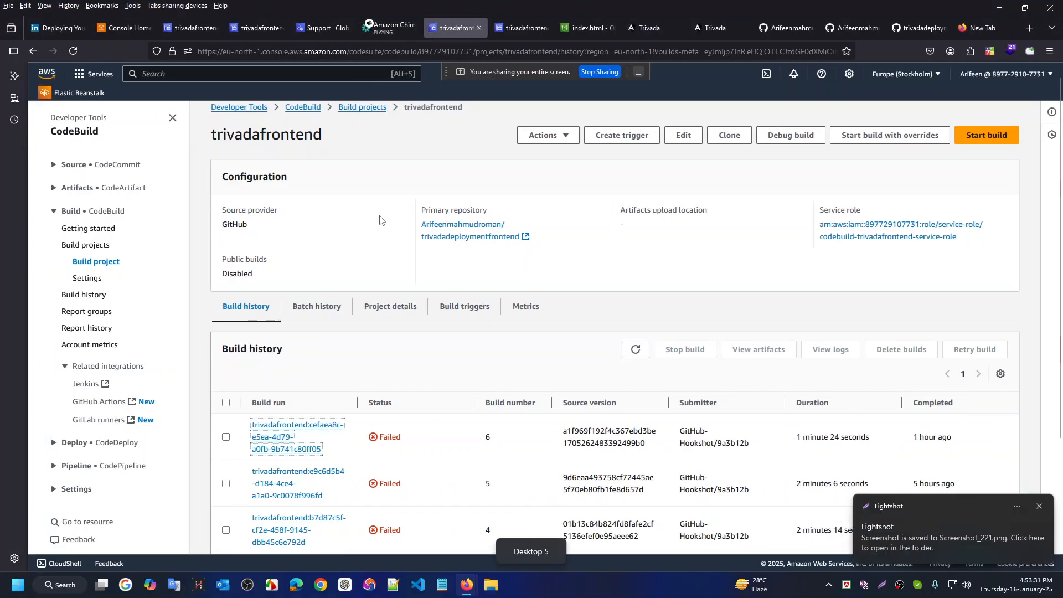
key("F5")
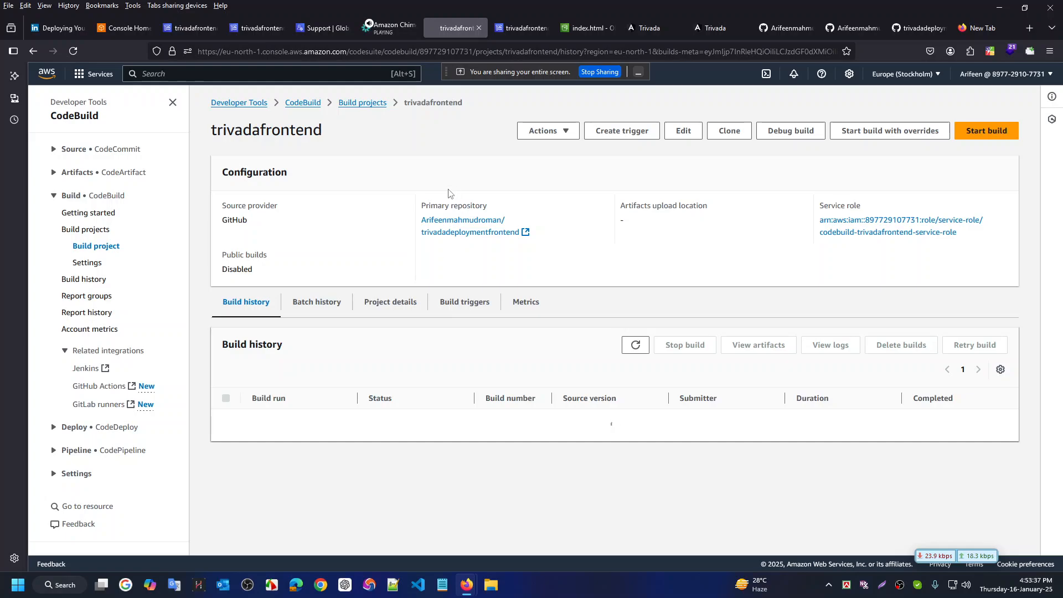
scroll(452, 438, "down", 1)
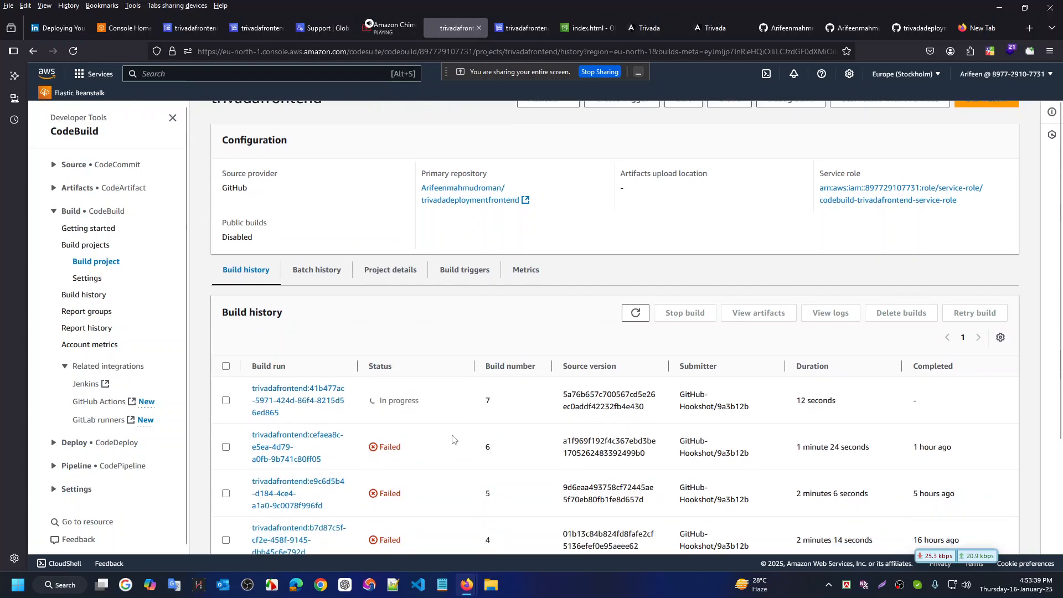
scroll(341, 193, "down", 1)
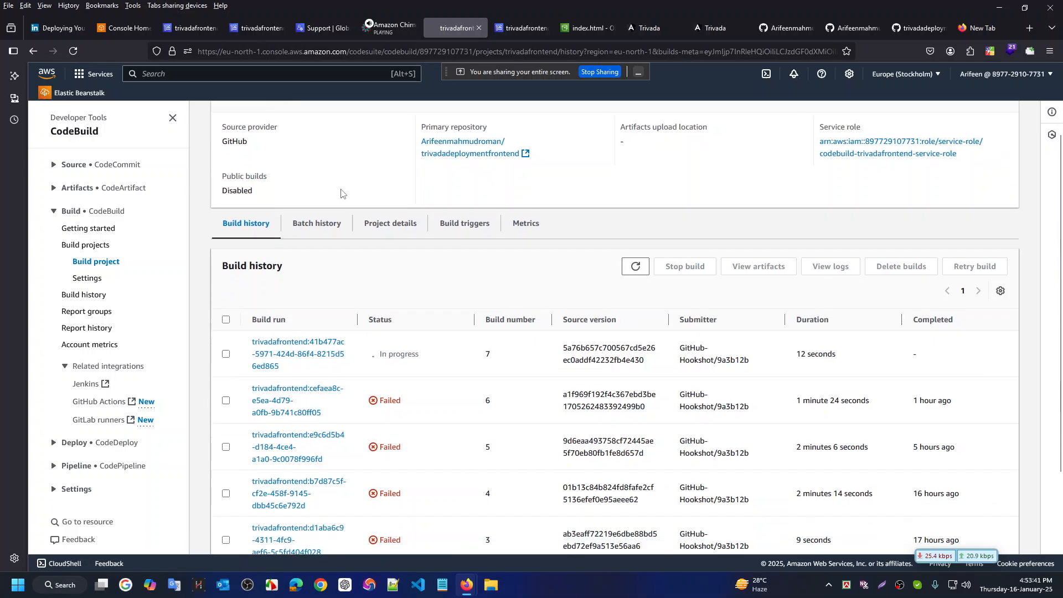
middle_click(301, 341)
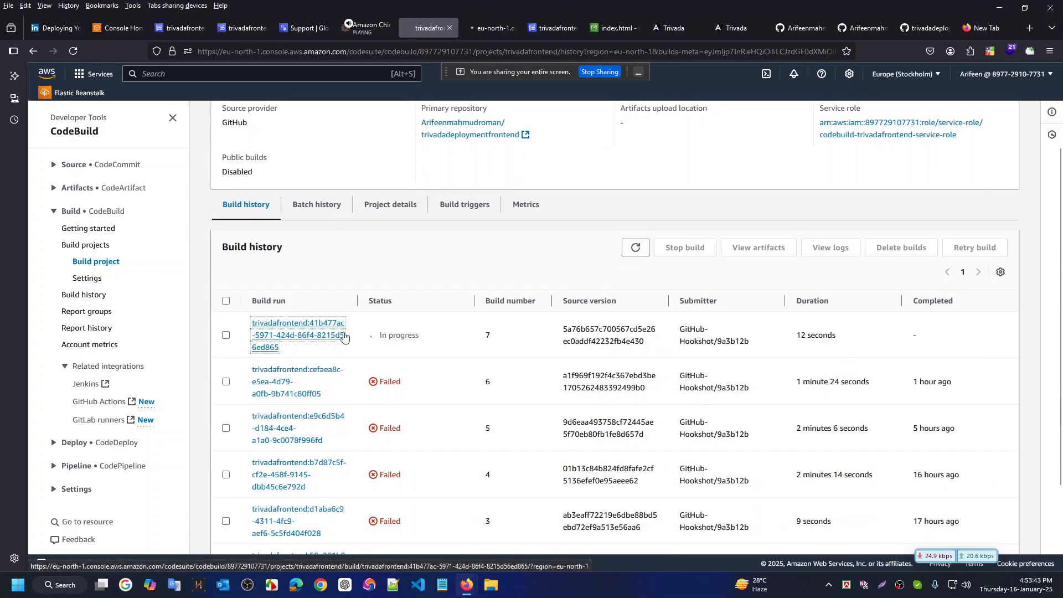
left_click(484, 29)
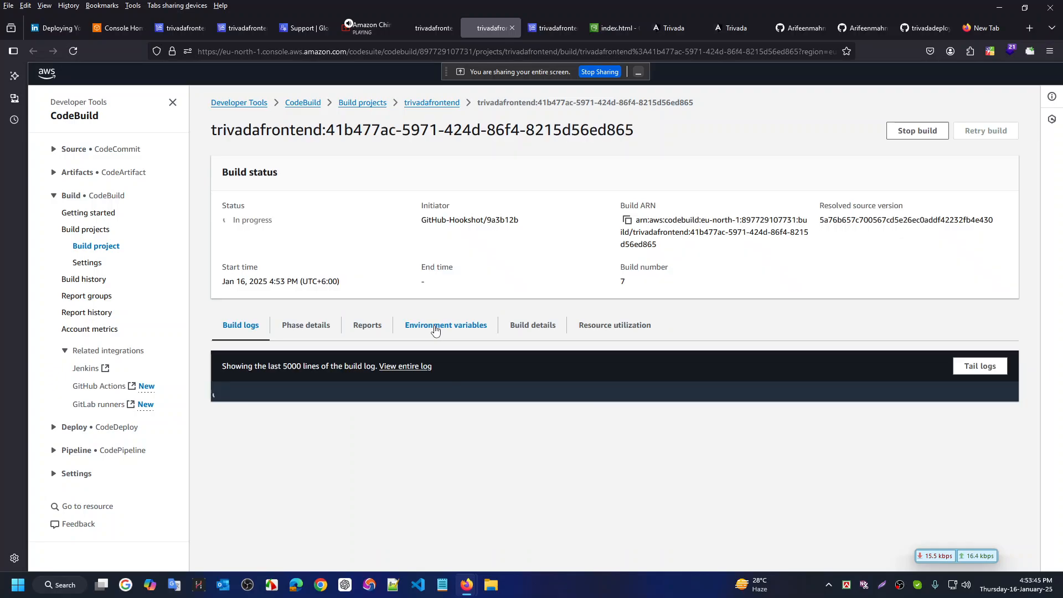
Review build 7's phase details, reports, environment variables and npm install log output
scroll(498, 321, "down", 1)
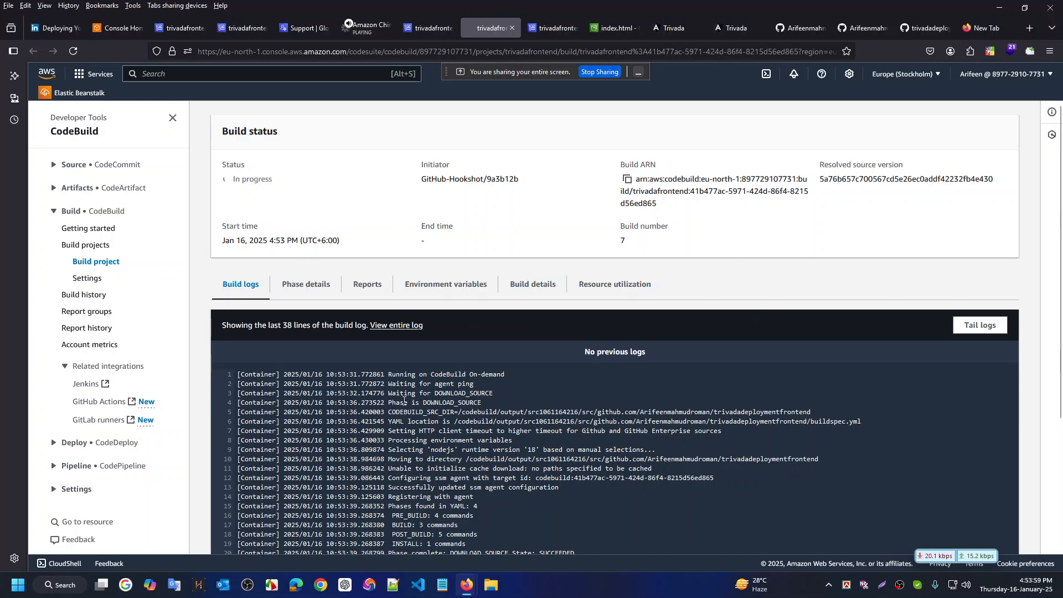
scroll(349, 284, "up", 2)
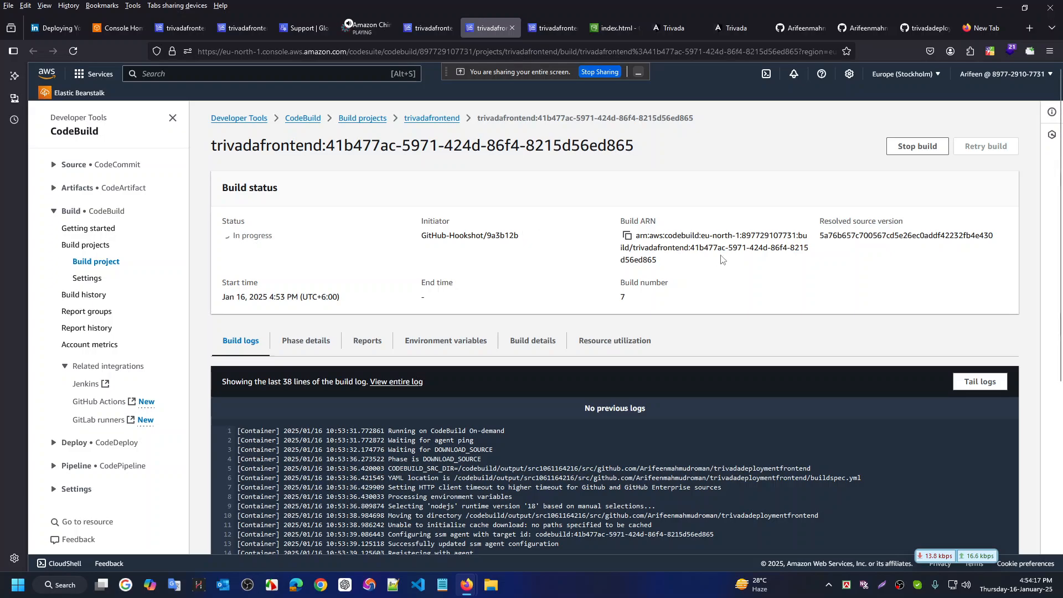
scroll(435, 218, "down", 1)
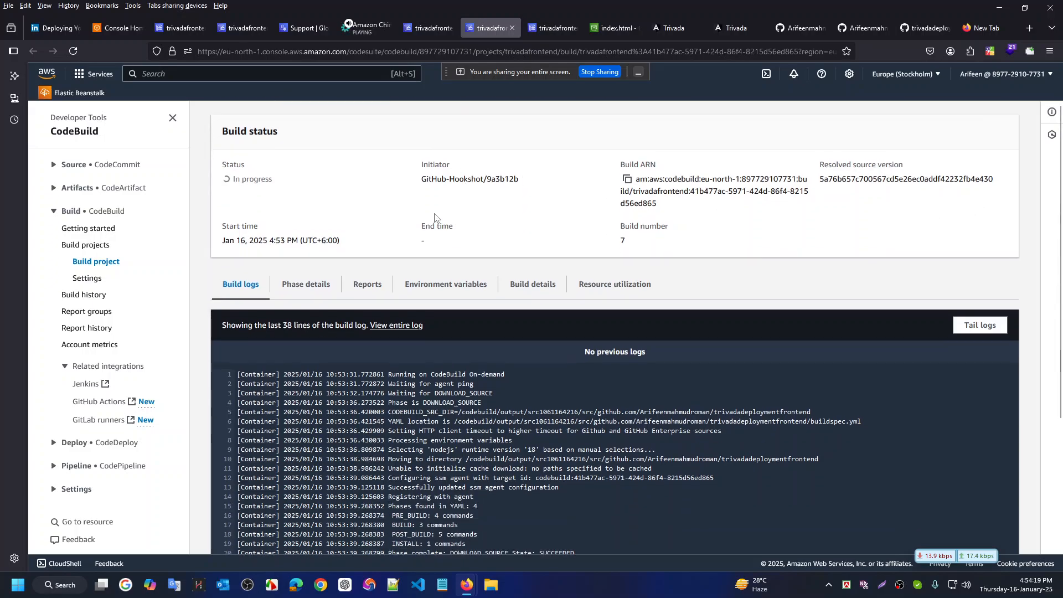
scroll(434, 218, "up", 1)
left_click(299, 343)
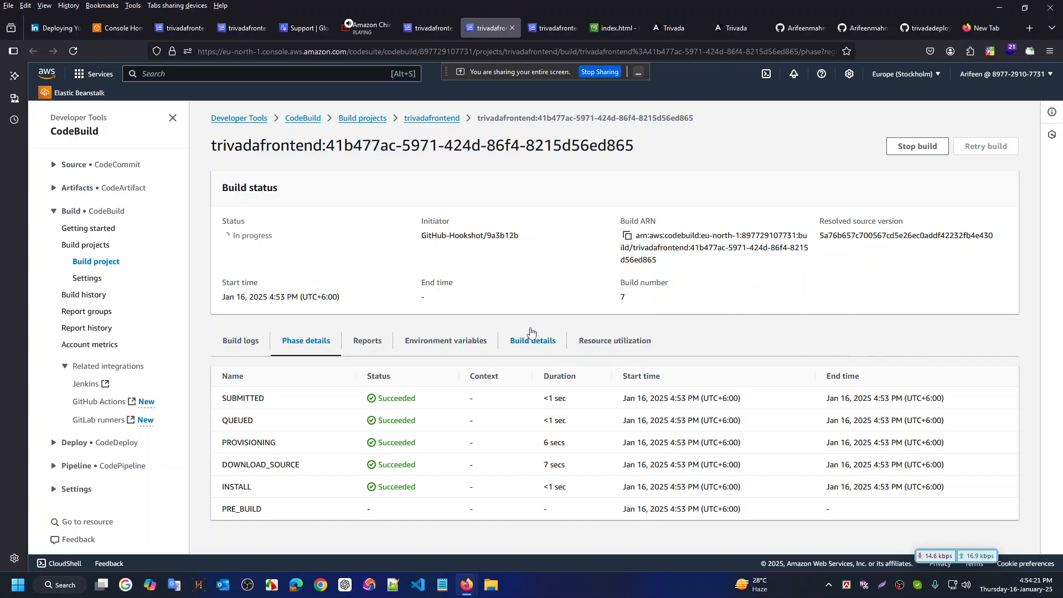
left_click(370, 344)
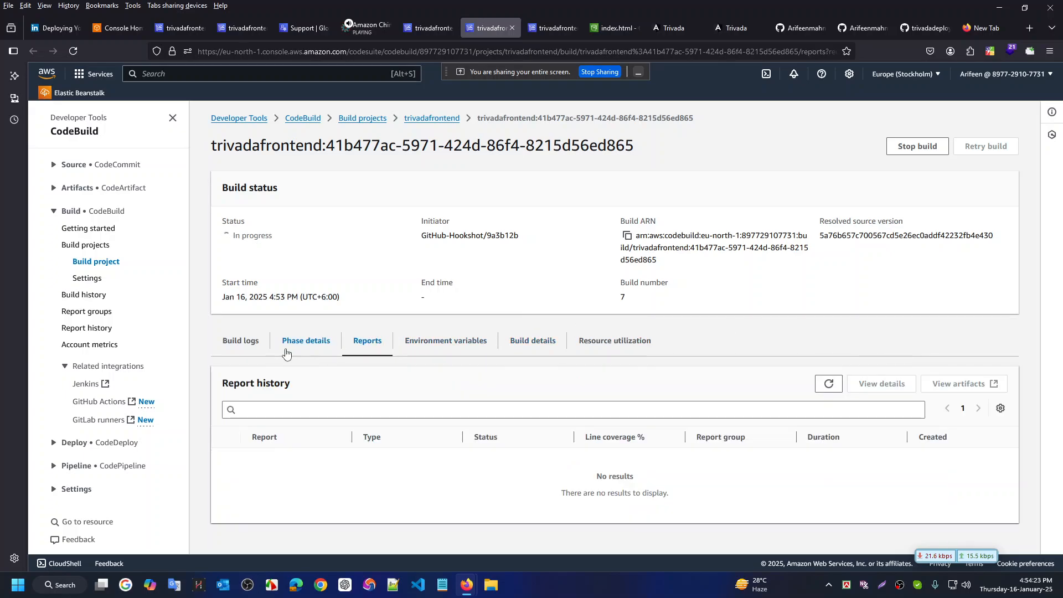
left_click(449, 340)
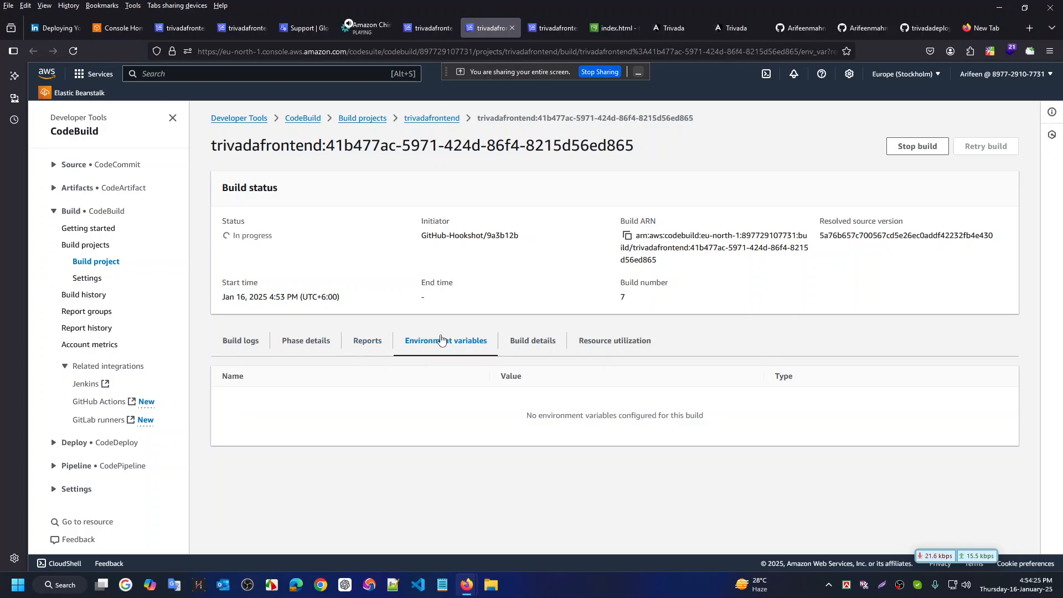
left_click(238, 341)
scroll(507, 337, "down", 2)
scroll(506, 337, "down", 3)
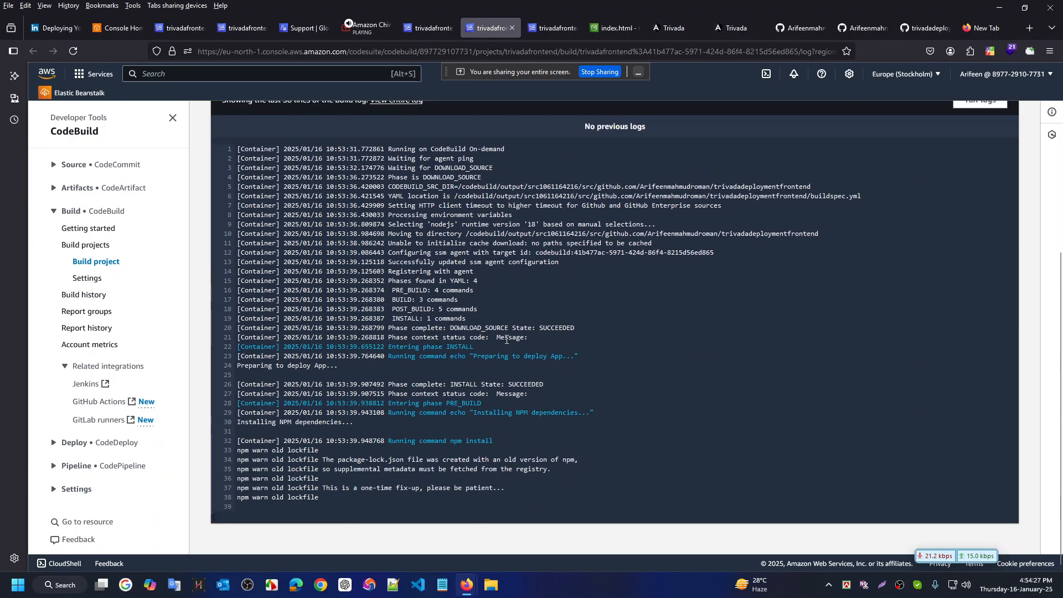
scroll(507, 339, "up", 5)
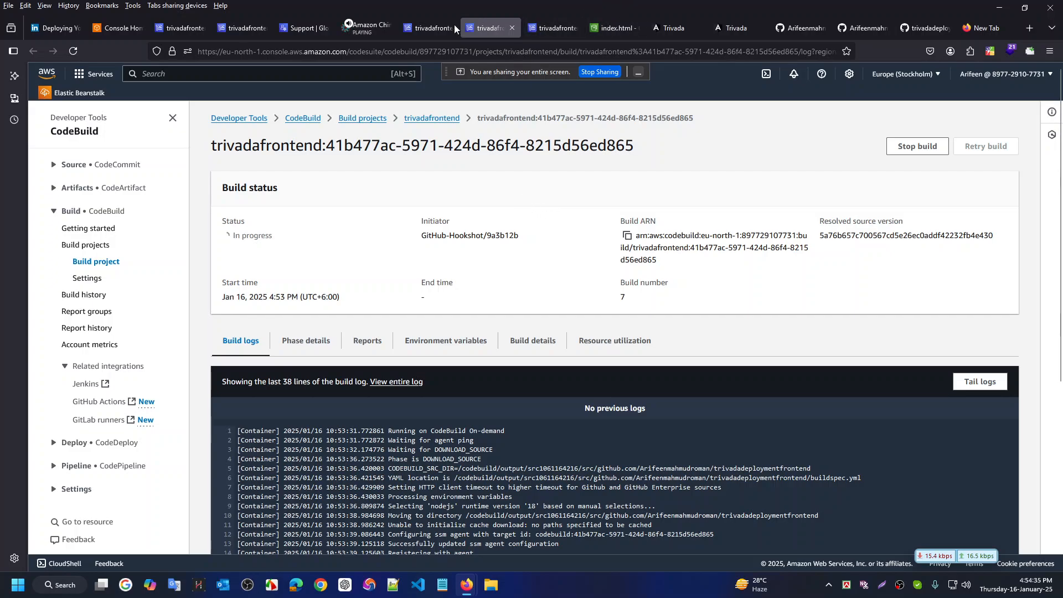
Glance at project details, build 5, Console Home and Support case, ending on trivadafrontend build history
left_click(244, 30)
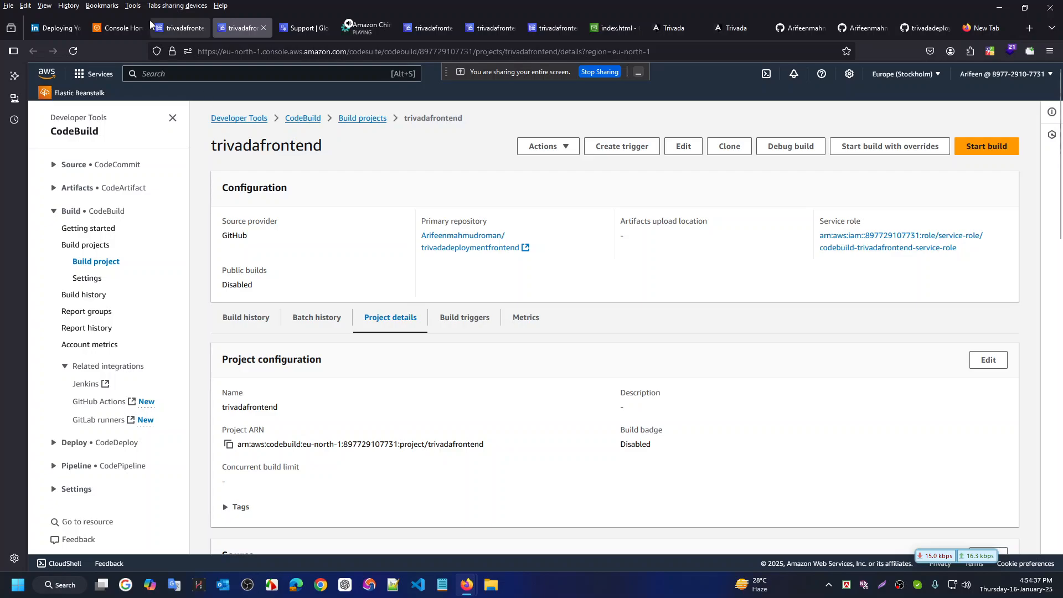
left_click(166, 27)
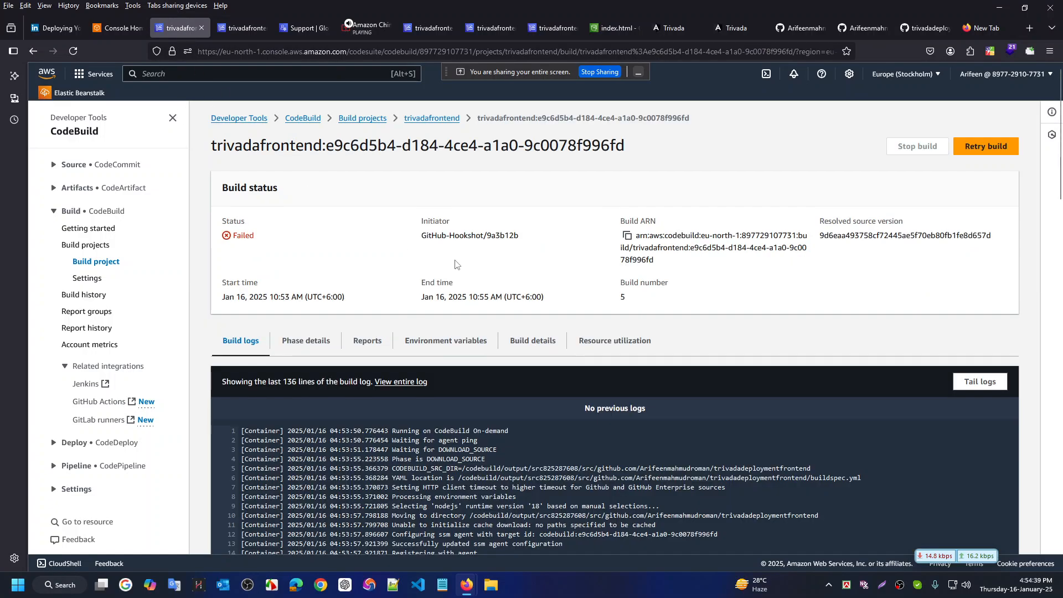
left_click(116, 28)
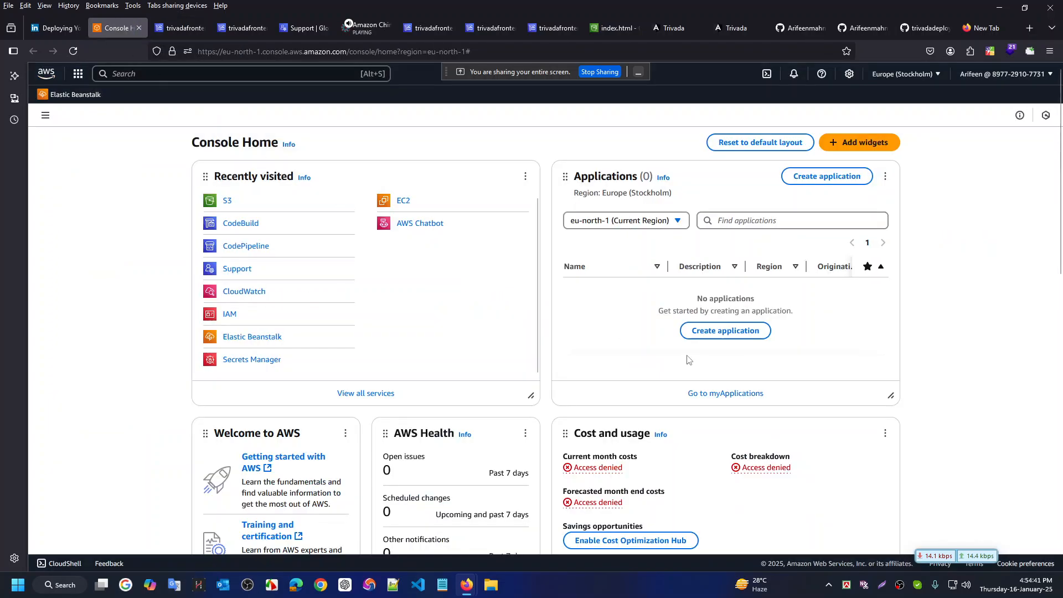
key("ctrl+Tab")
key("ctrl+Tab")
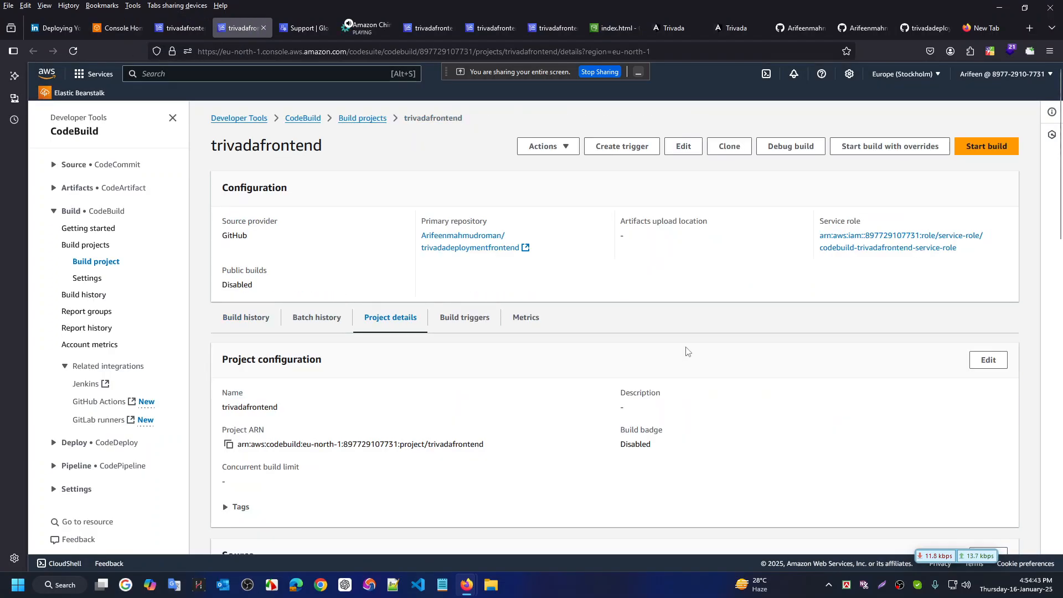
key("ctrl+Tab")
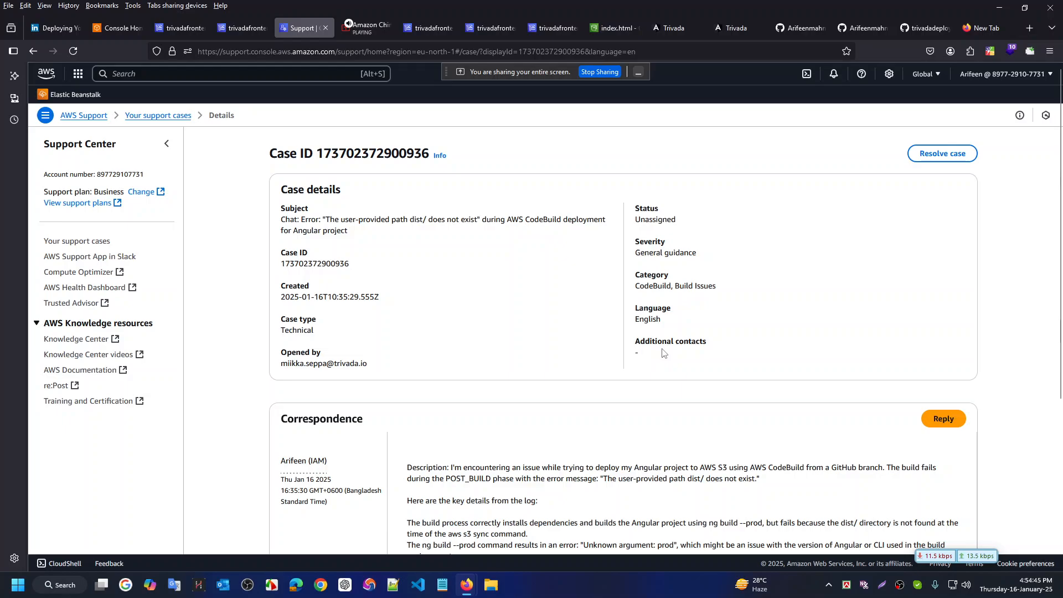
key("ctrl+Tab")
key("ctrl+Tab")
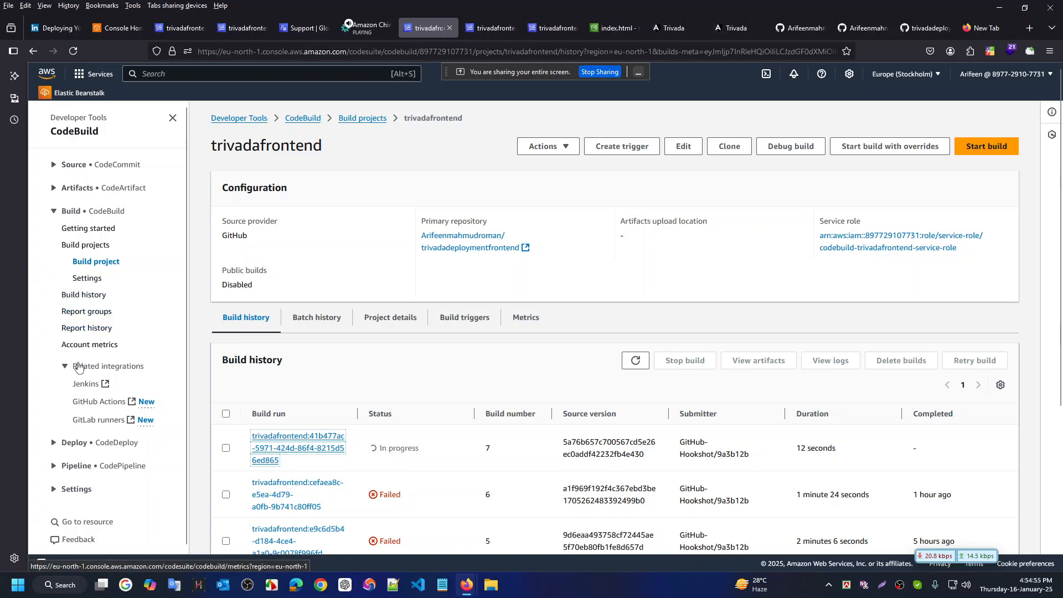
Open codebuild-trivadafrontend-service-role in a new tab and bring up its Add permissions menu
scroll(501, 391, "down", 1)
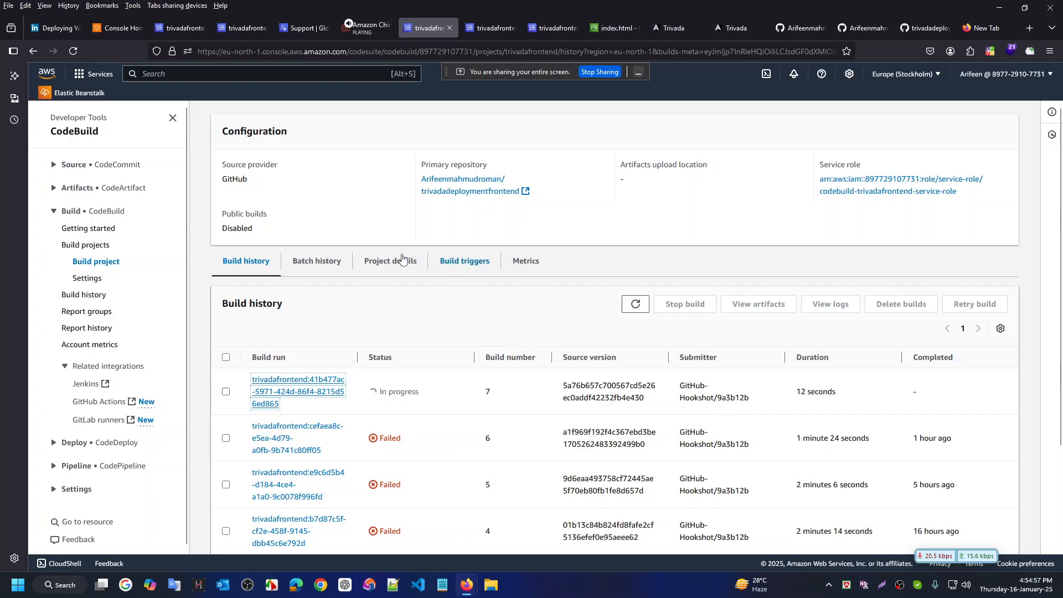
scroll(404, 269, "up", 1)
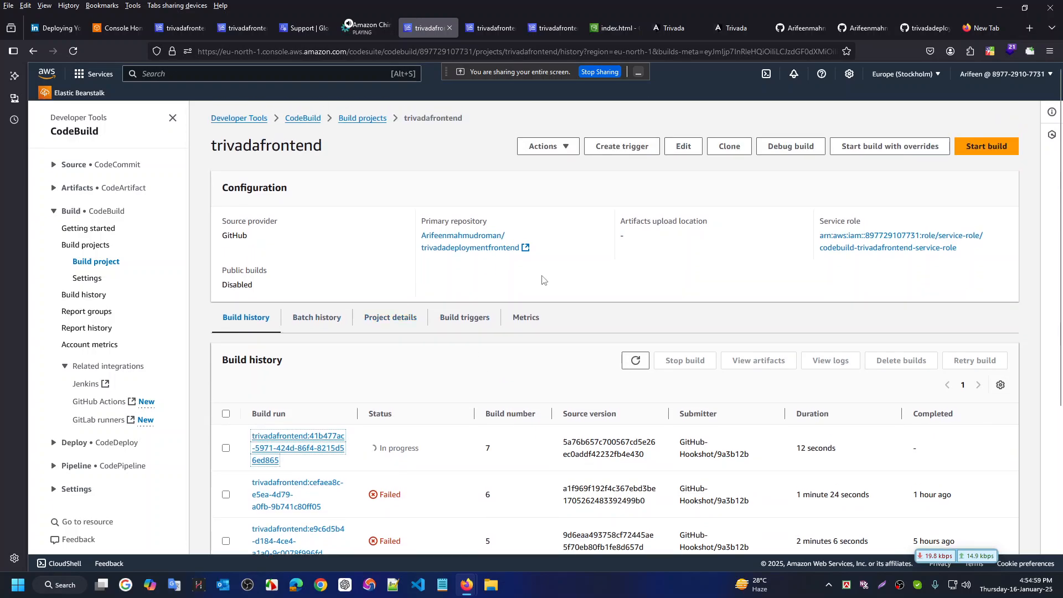
middle_click(877, 240)
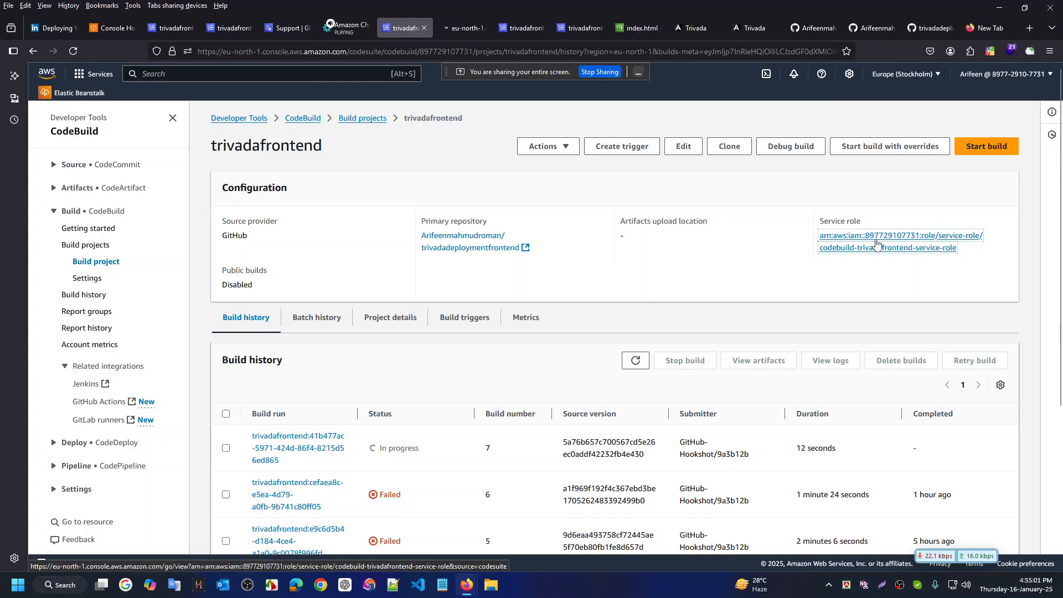
left_click(460, 27)
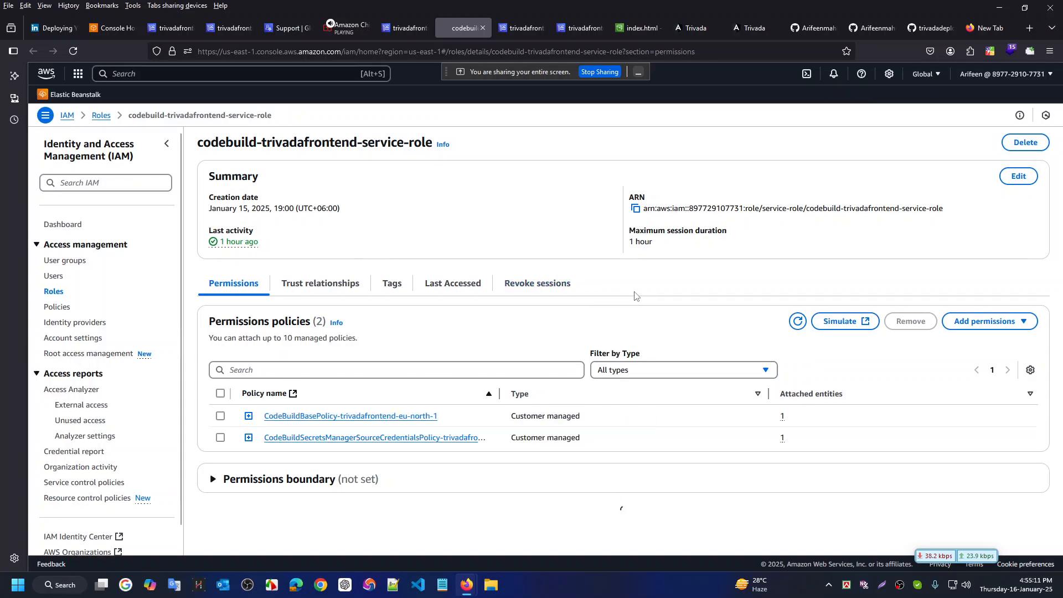
scroll(636, 290, "down", 2)
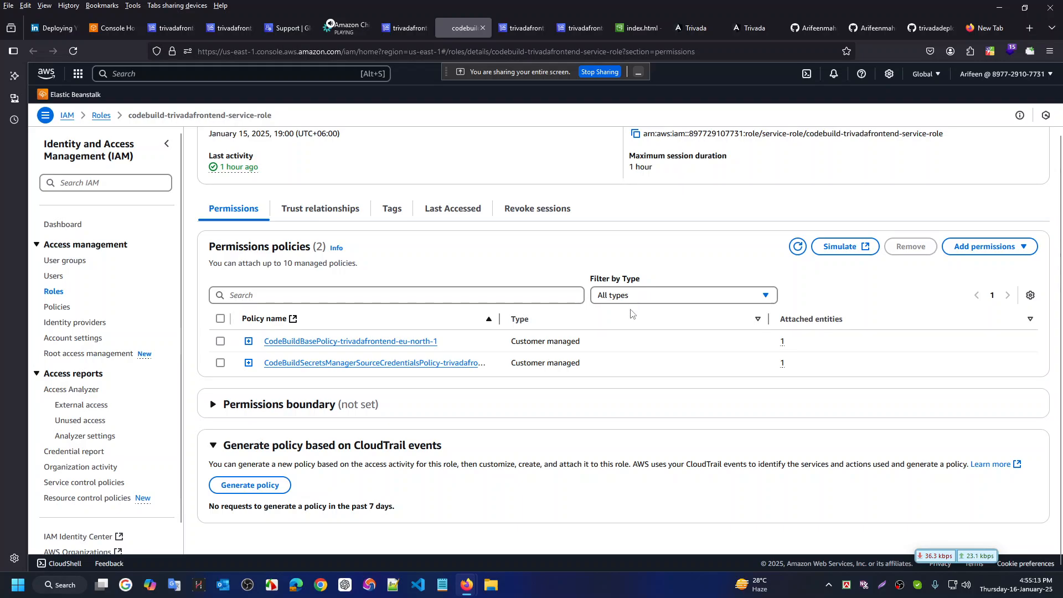
scroll(631, 305, "up", 2)
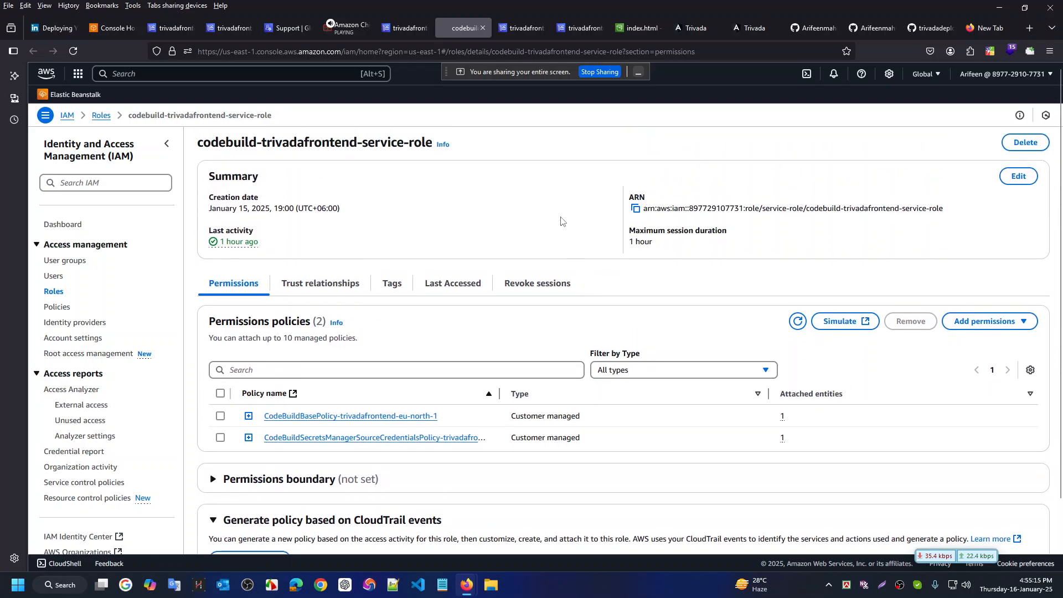
scroll(560, 221, "down", 1)
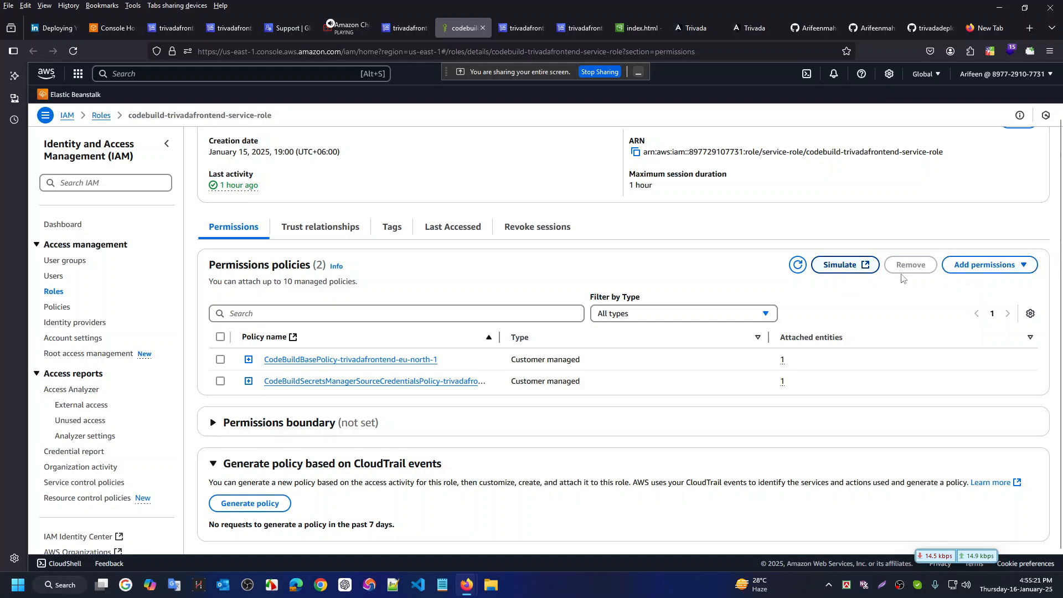
left_click(988, 266)
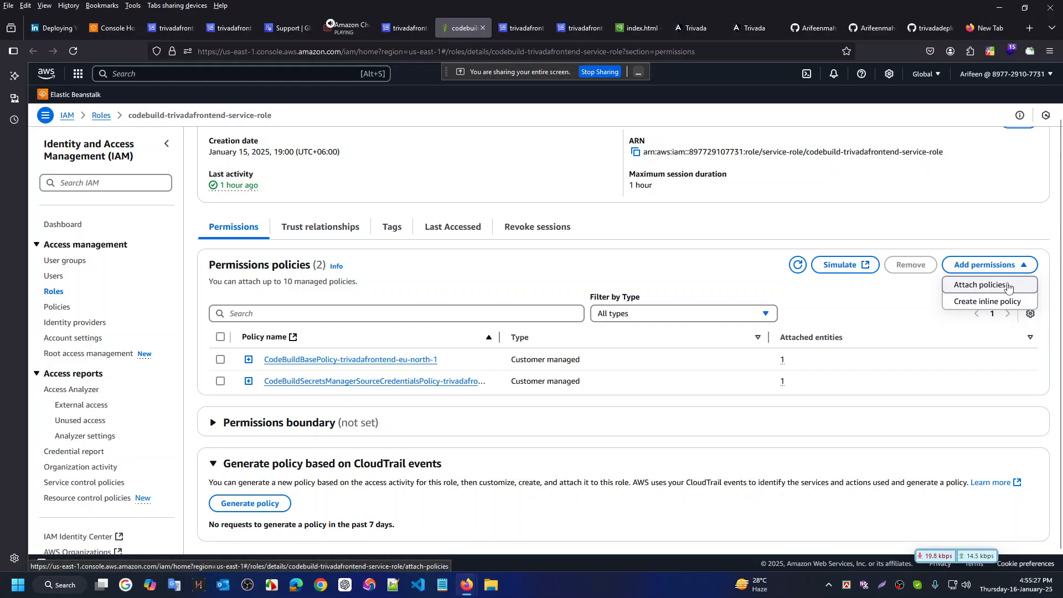
Attach the AmazonS3FullAccess policy, found by searching 's3', to the service role
left_click(992, 286)
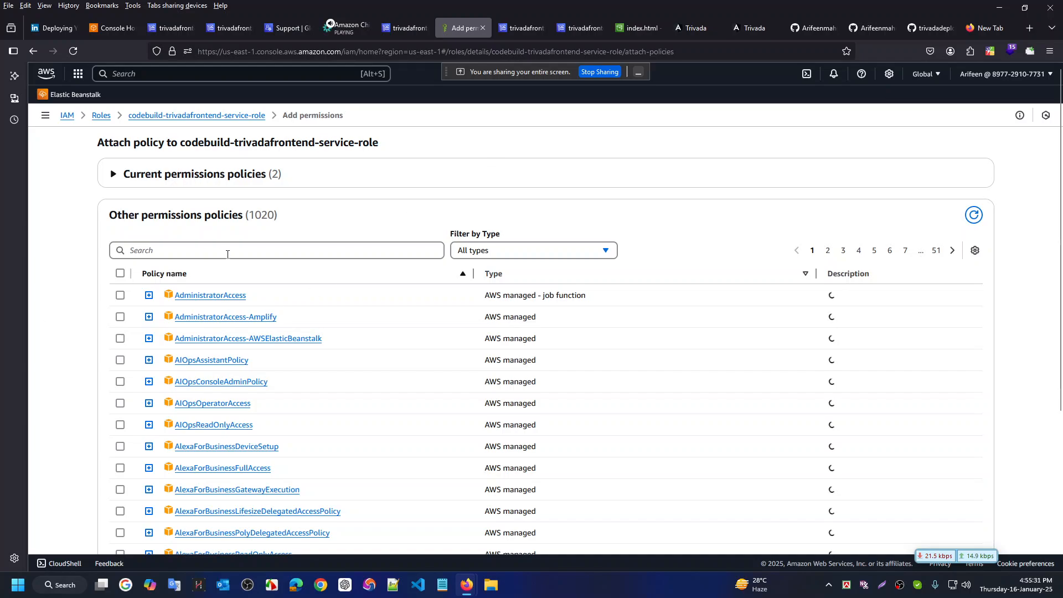
left_click(227, 254)
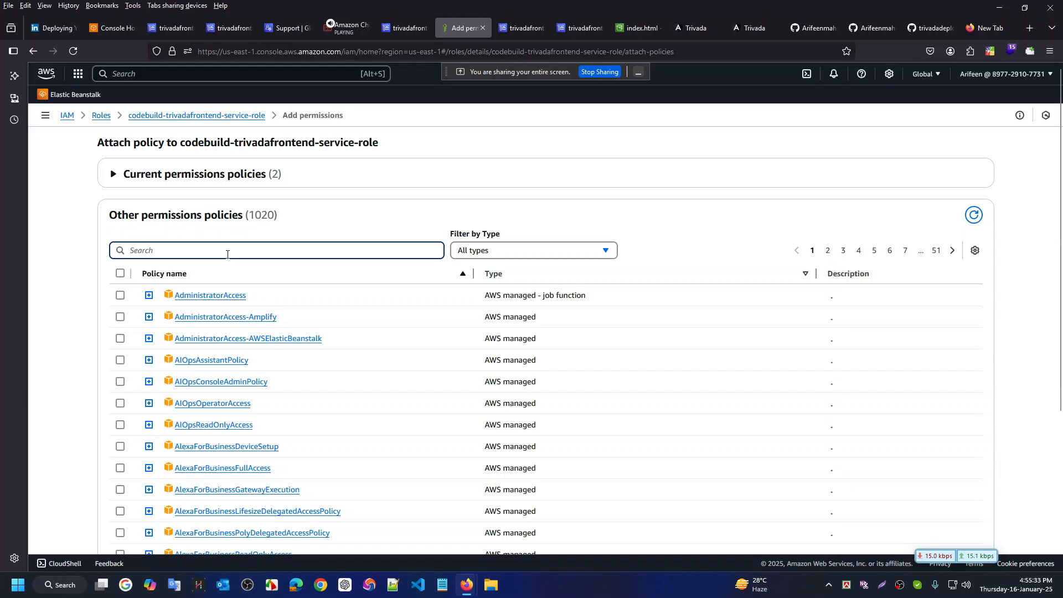
type("s3")
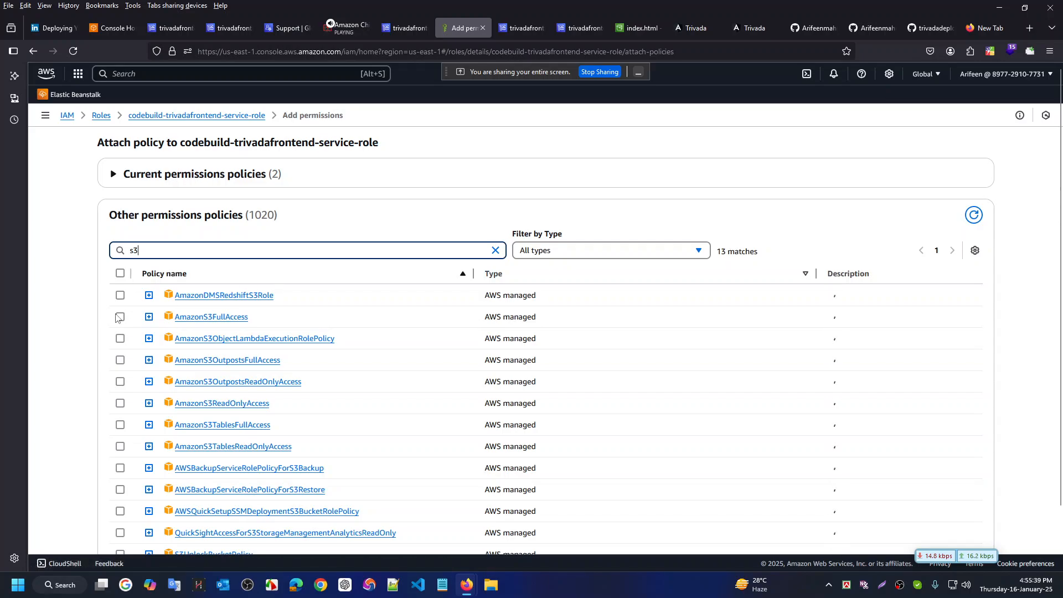
left_click(120, 317)
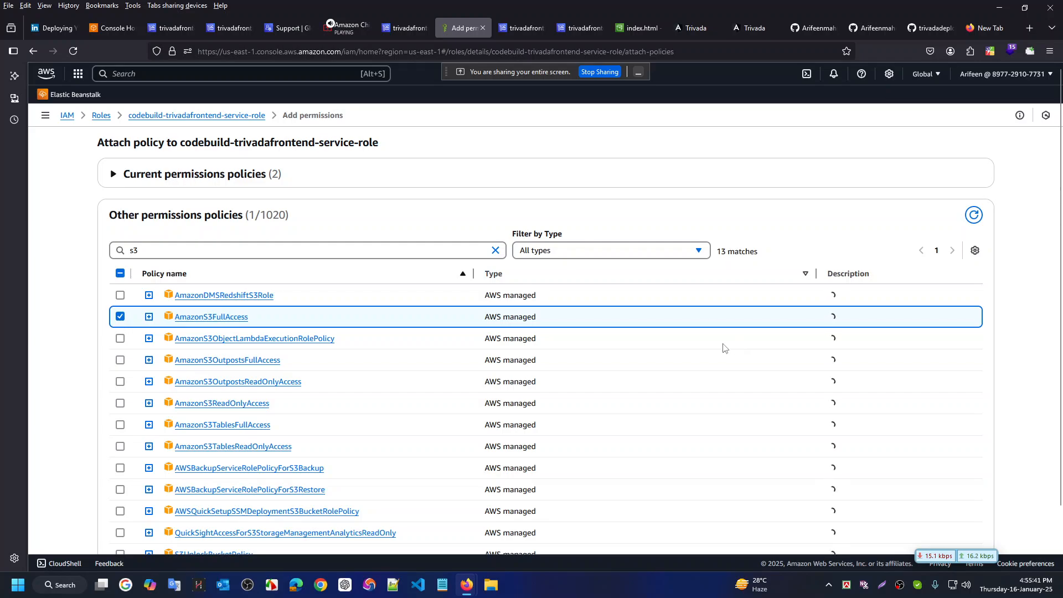
scroll(737, 355, "down", 2)
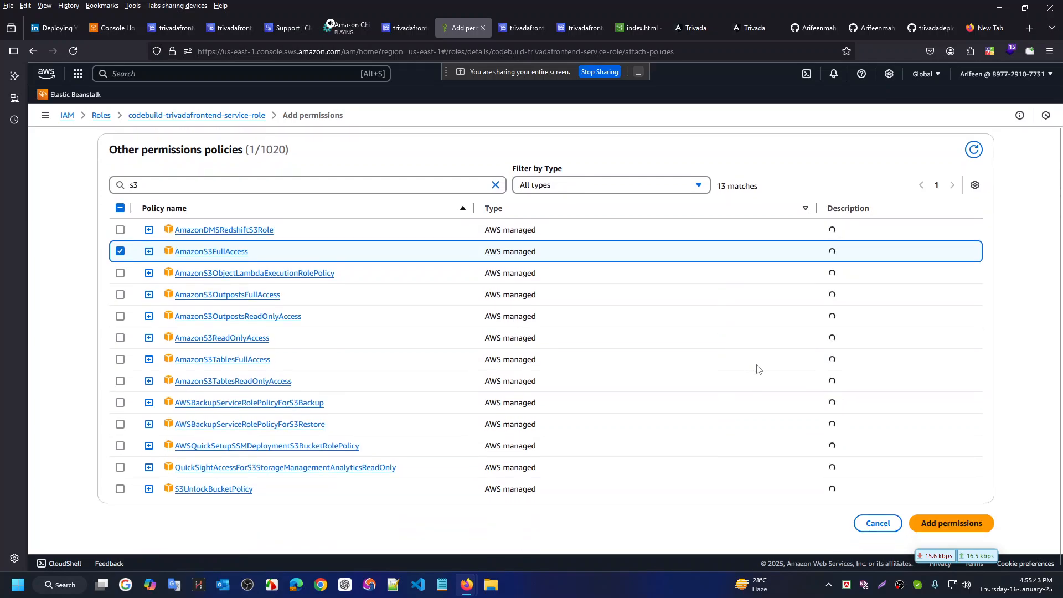
left_click(962, 529)
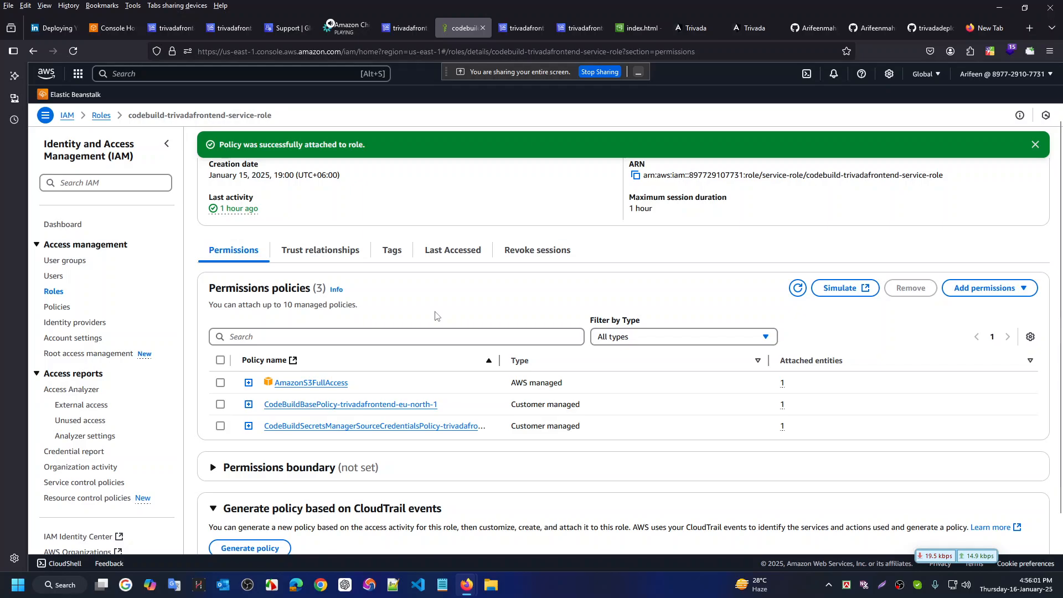
Open build 7's run page from the trivadafrontend project in a new tab
scroll(432, 288, "up", 2)
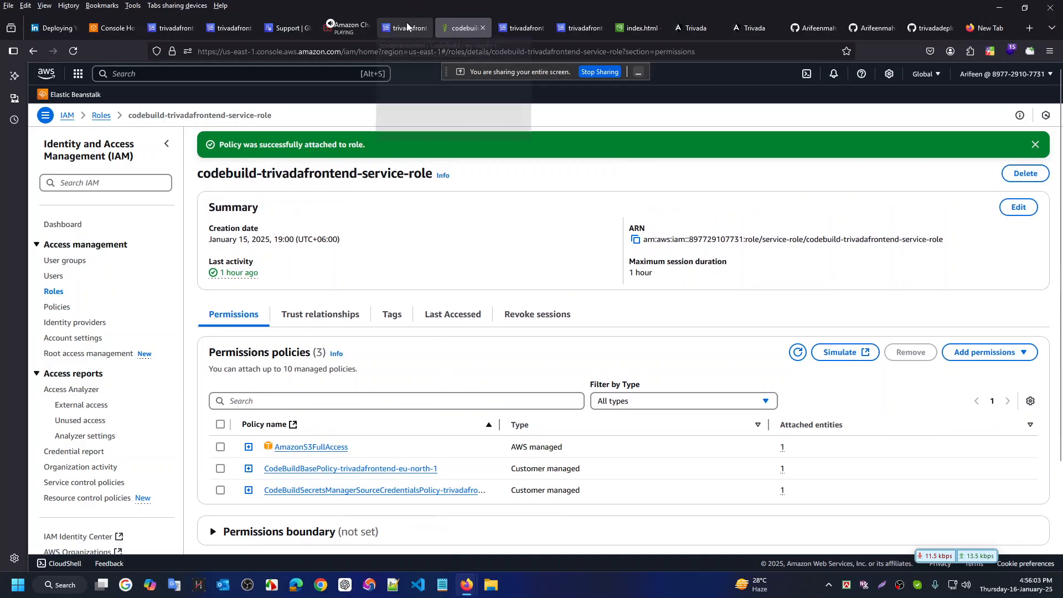
left_click(403, 28)
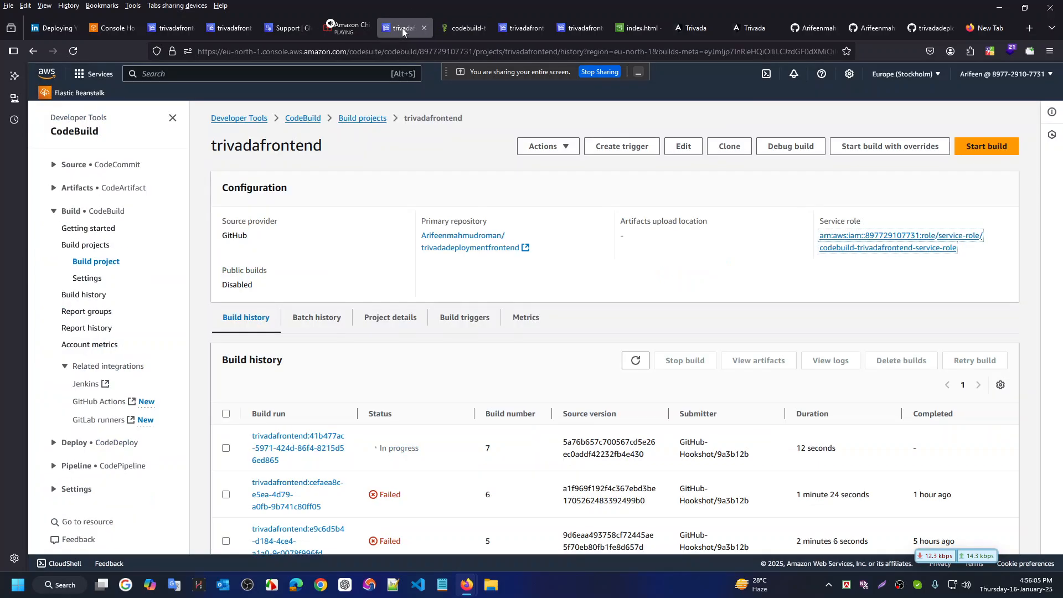
scroll(487, 348, "down", 2)
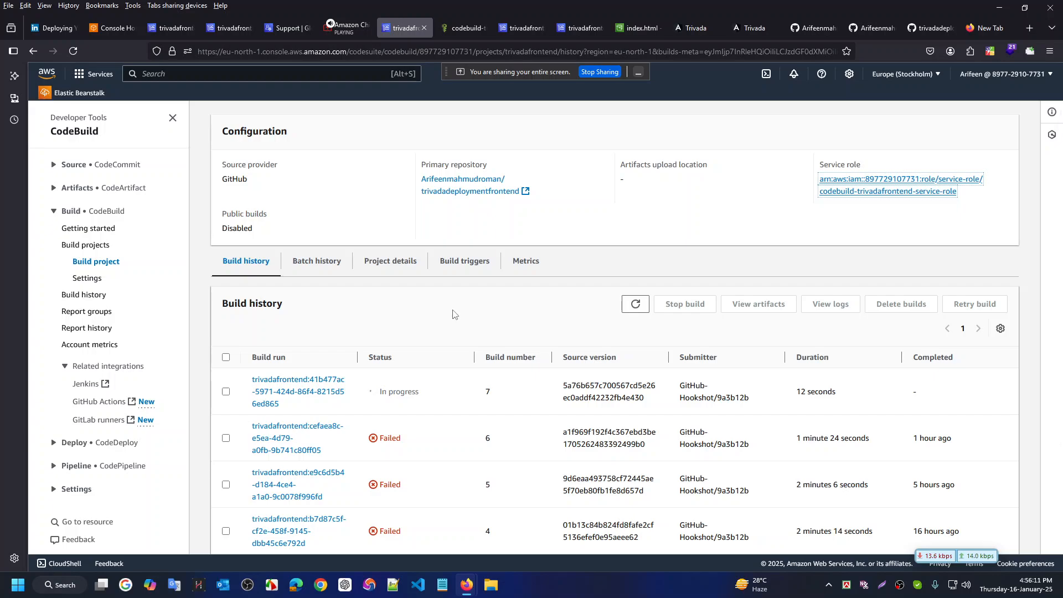
middle_click(293, 391)
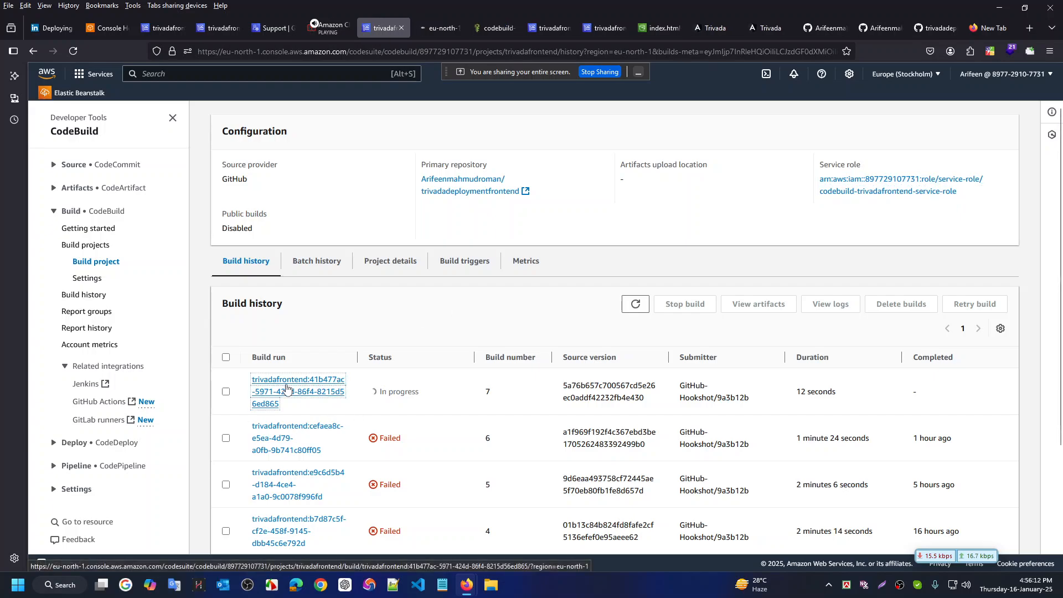
left_click(437, 25)
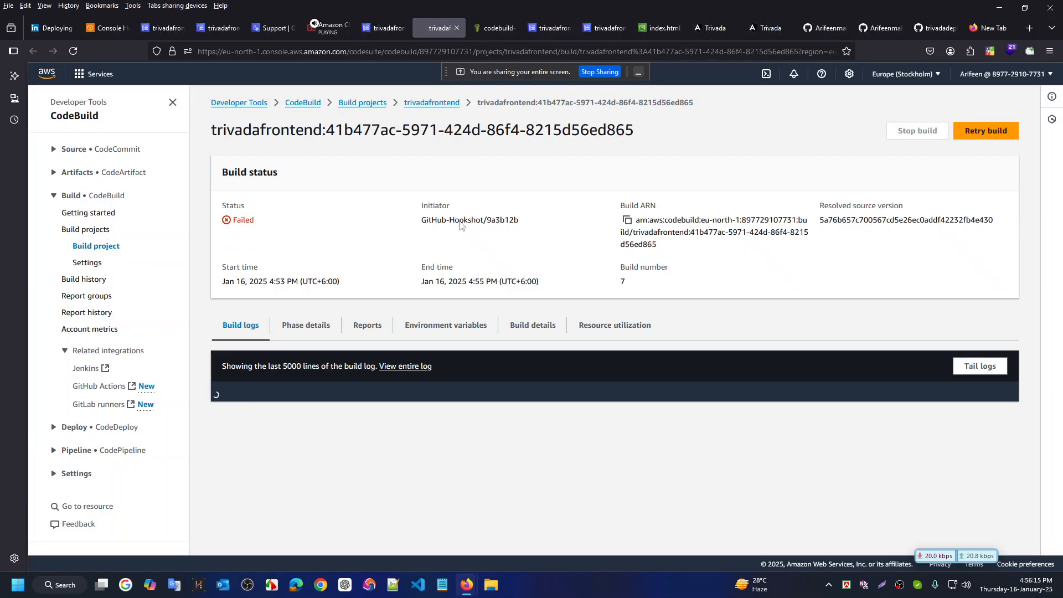
Scroll build 7's log to the ng build error and the 'dist/ does not exist' sync failure
scroll(602, 426, "down", 3)
scroll(603, 426, "down", 12)
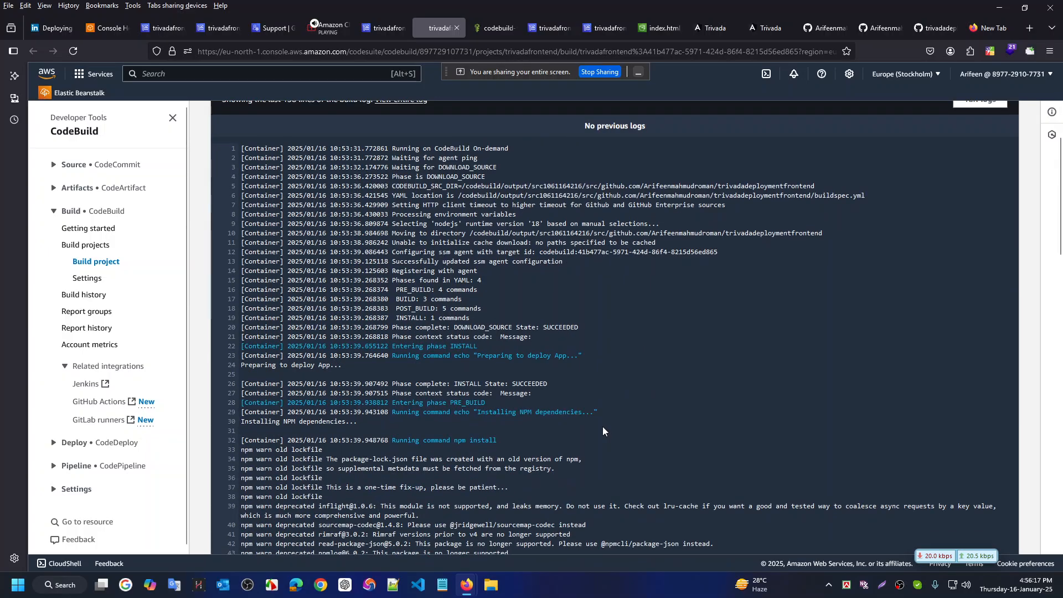
scroll(603, 429, "down", 3)
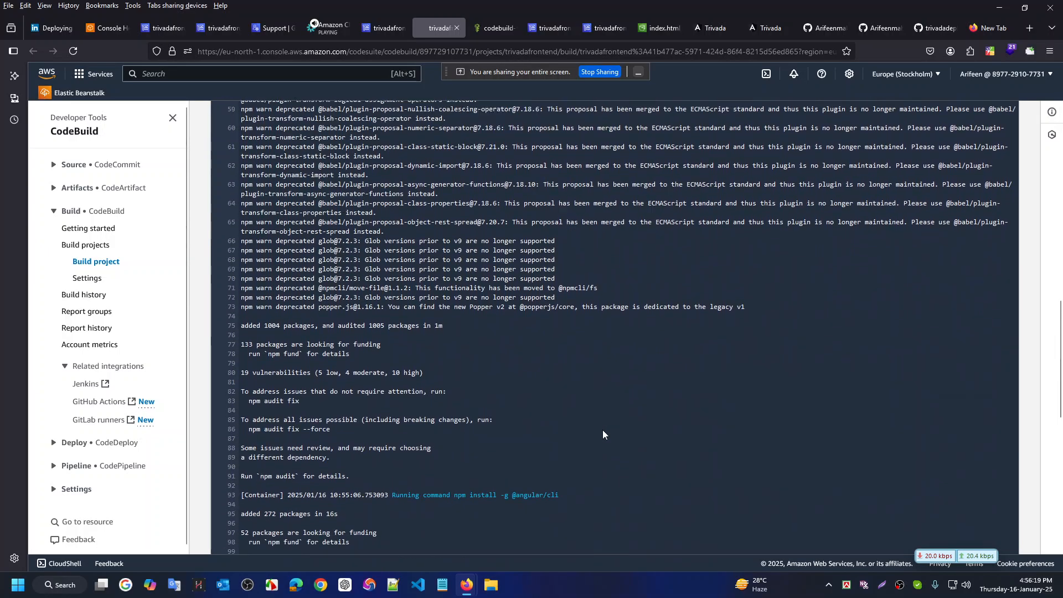
scroll(602, 429, "up", 17)
scroll(603, 430, "down", 6)
scroll(602, 430, "down", 10)
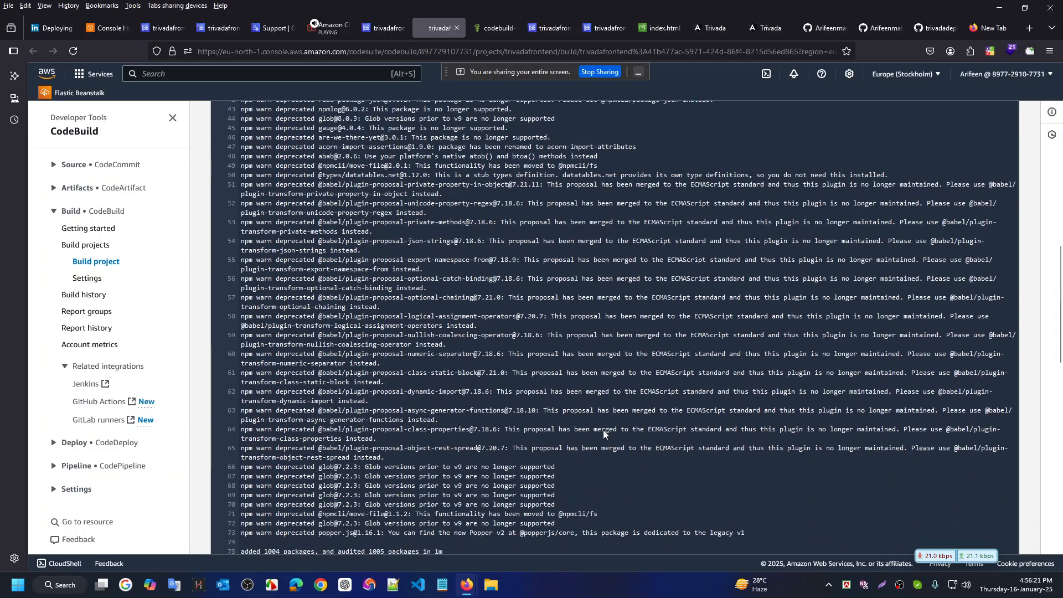
scroll(603, 430, "down", 4)
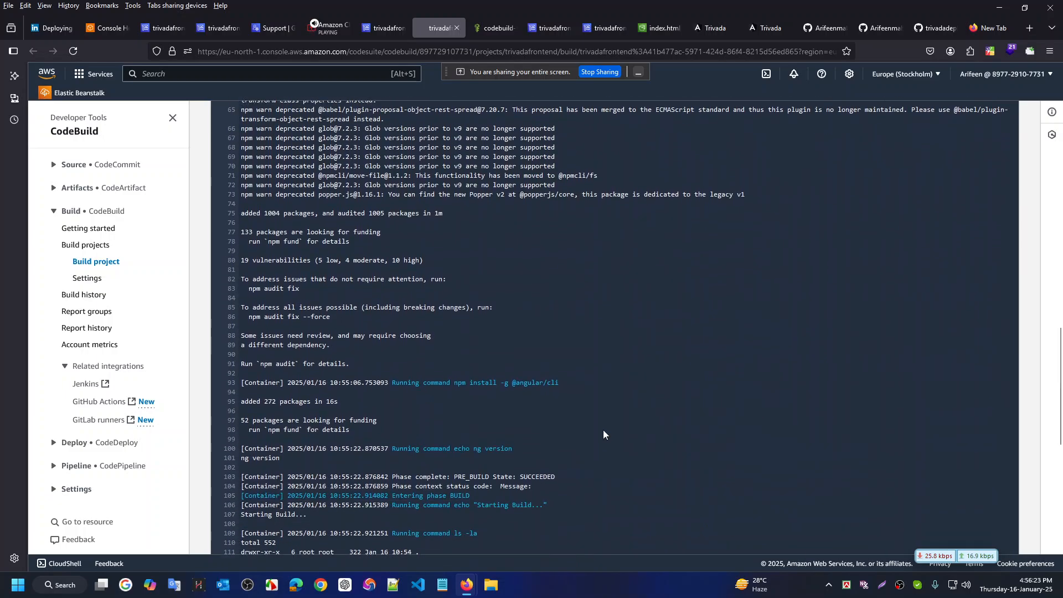
scroll(603, 430, "down", 7)
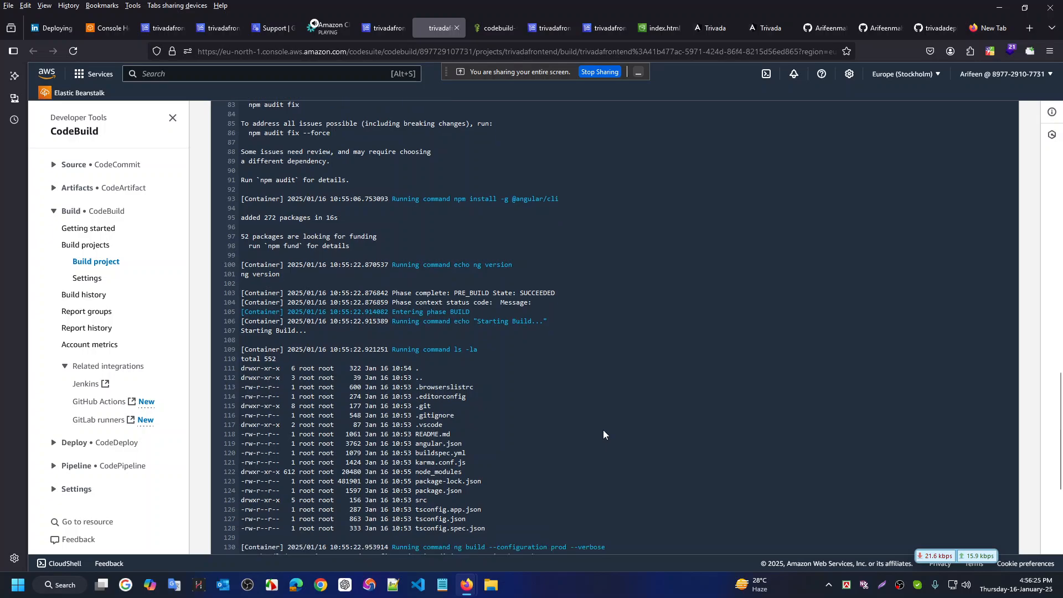
scroll(603, 430, "down", 1)
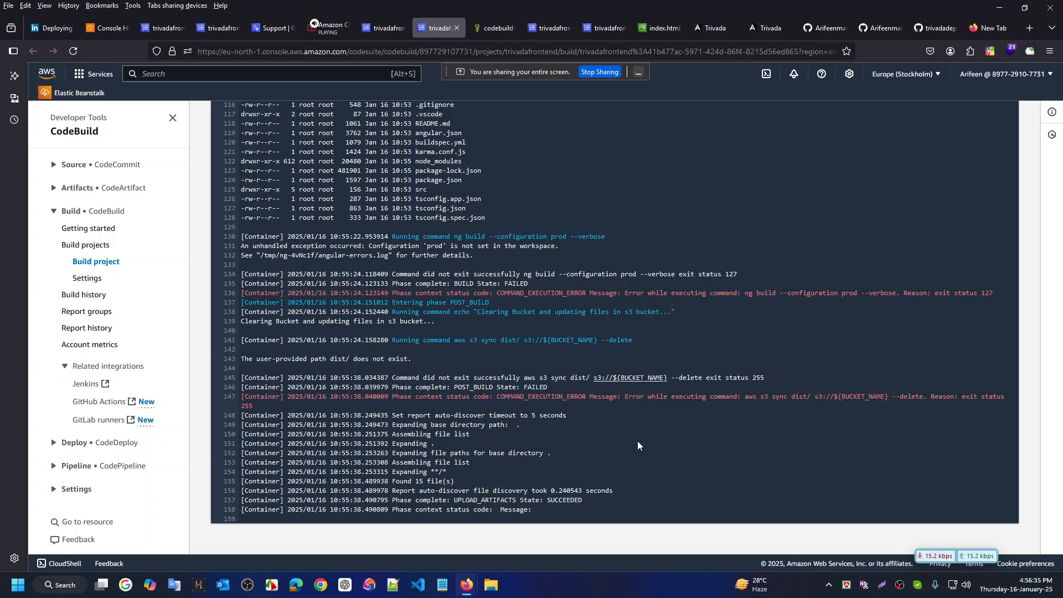
triple_click(435, 358)
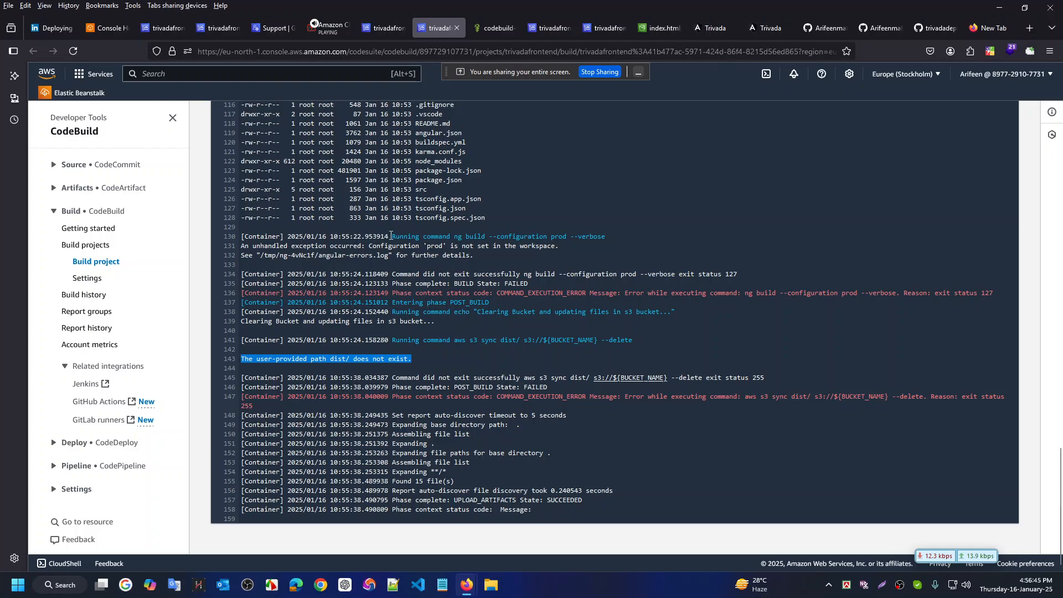
left_click_drag(609, 237, 295, 237)
left_click(649, 233)
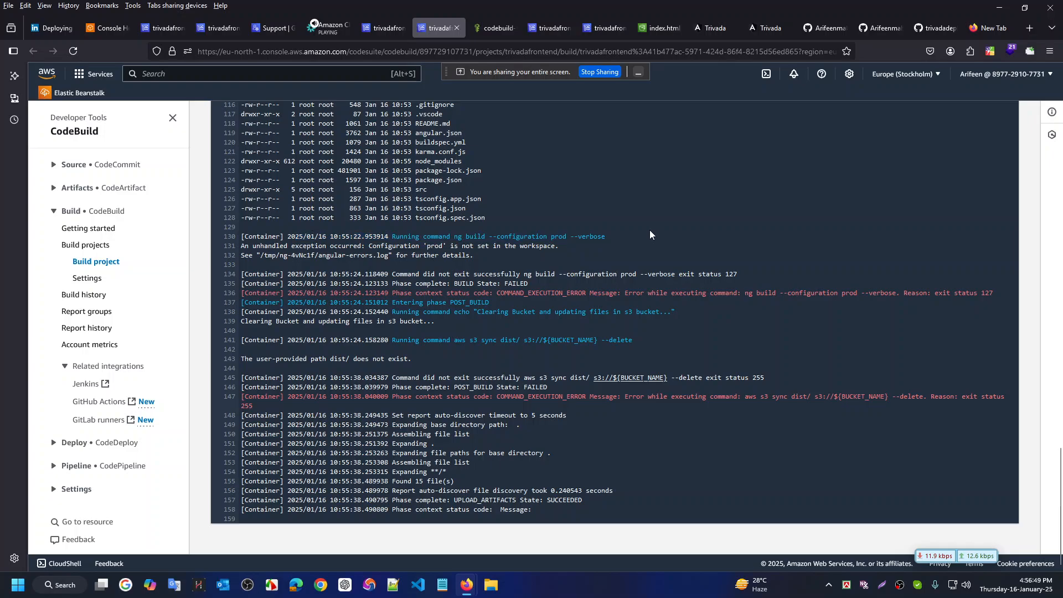
key("ctrl+super+Right")
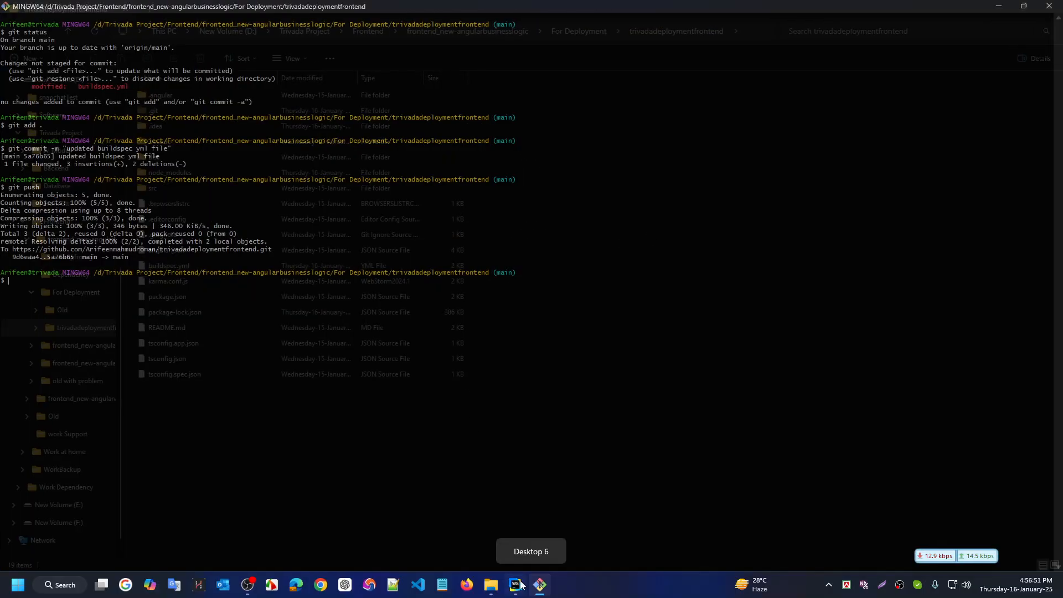
Compare buildspec.yml line 28's ng build command with the log's unhandled exception message
scroll(371, 275, "down", 3)
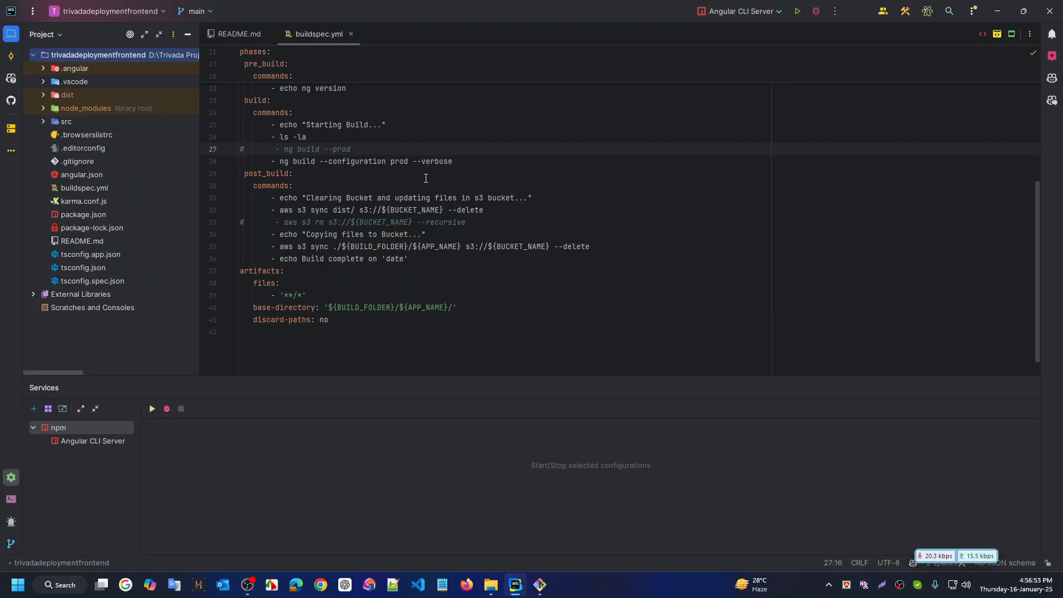
left_click(466, 161)
key("shift+Home")
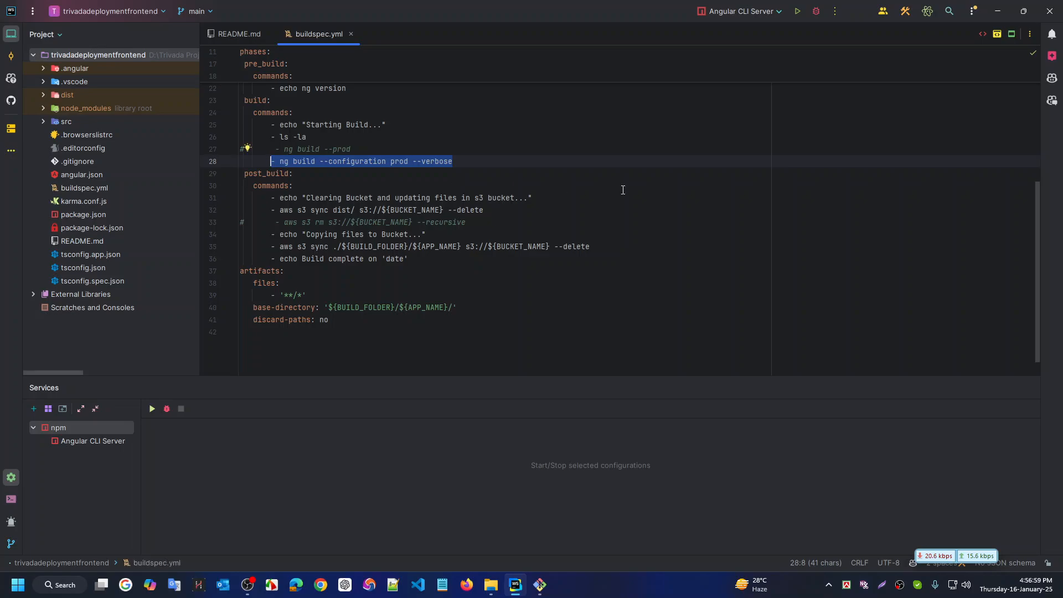
key("ctrl+super+Right")
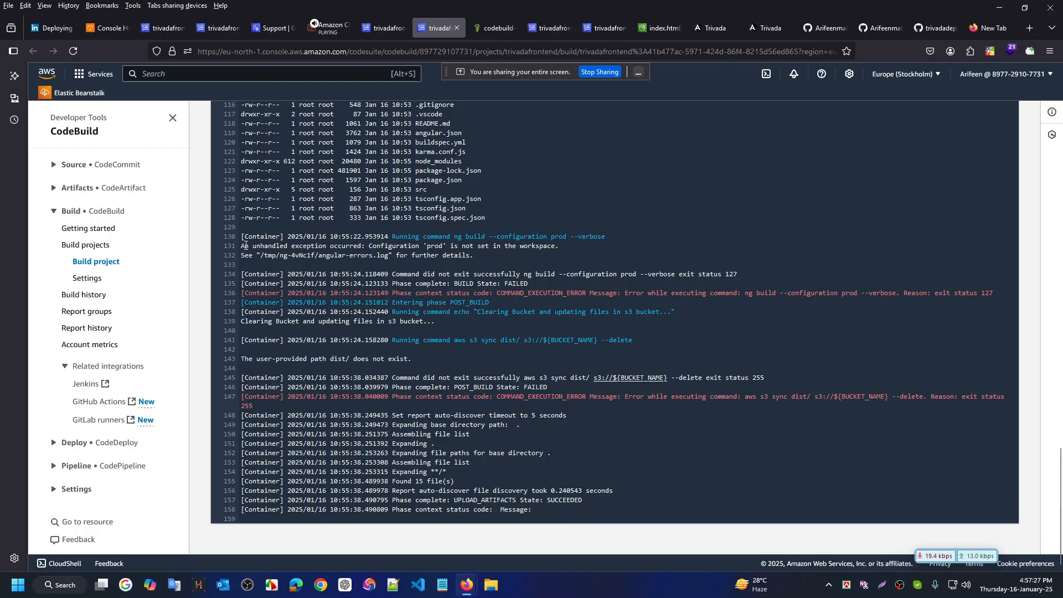
left_click_drag(246, 246, 364, 245)
left_click(460, 244)
key("ctrl+super+Right")
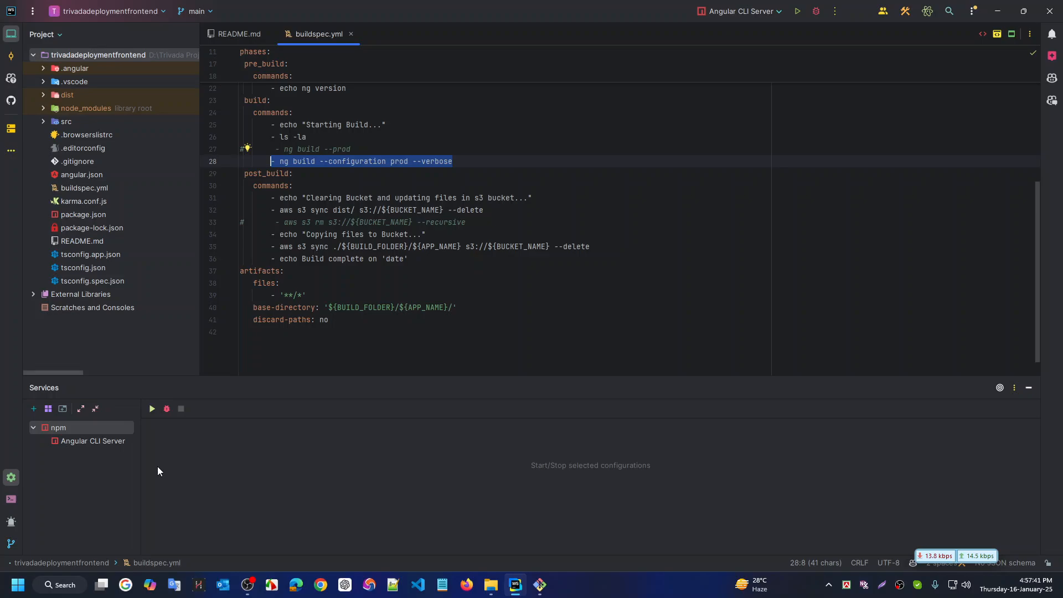
Expand dist/trivada in a widened project tree, then return to the CodeBuild log
left_click(43, 94)
left_click(53, 108)
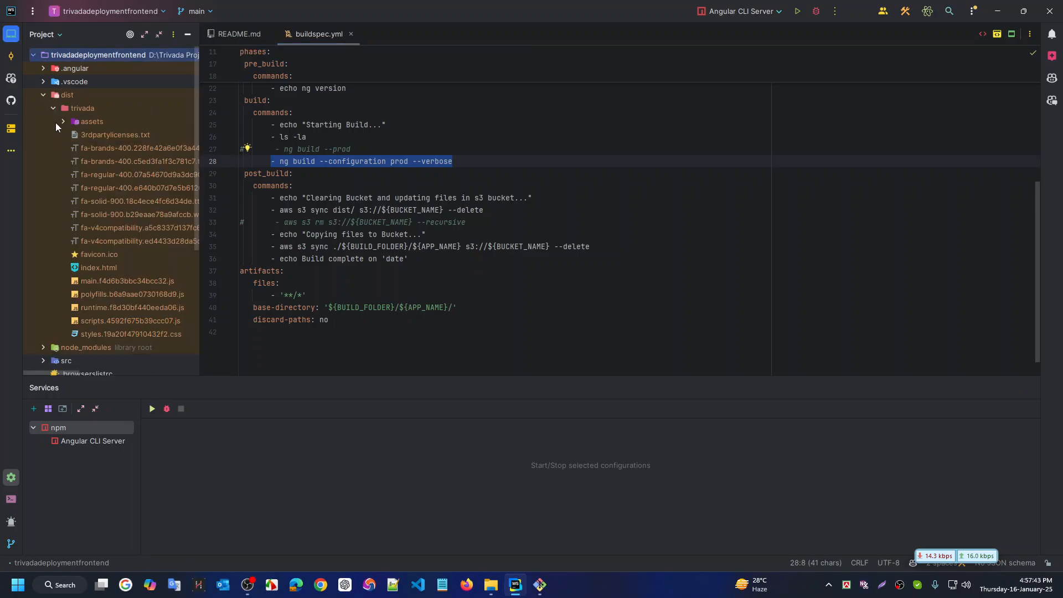
scroll(112, 227, "down", 3)
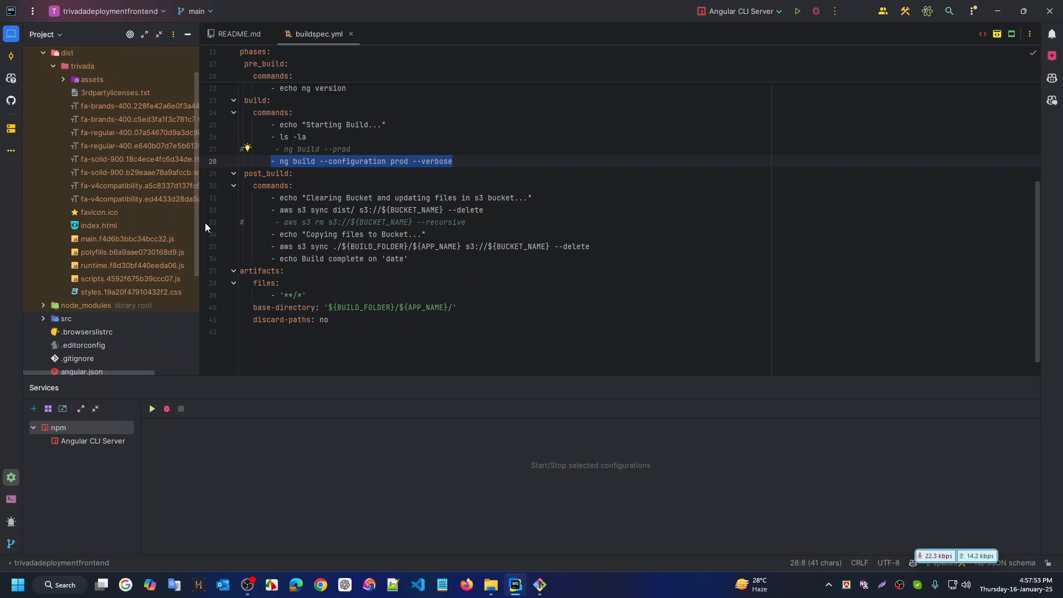
left_click_drag(206, 308, 233, 313)
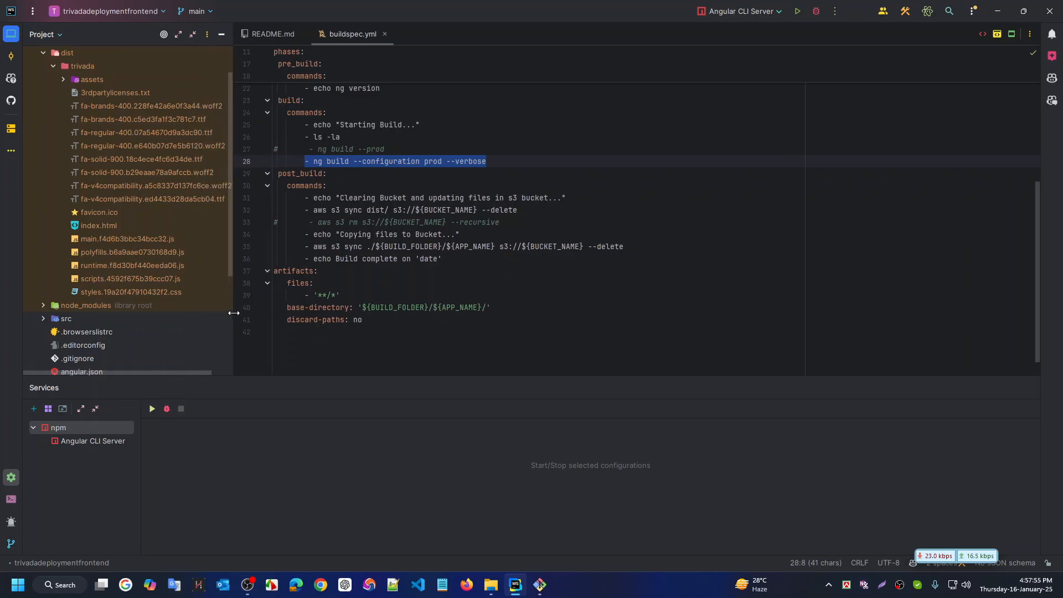
left_click(441, 161)
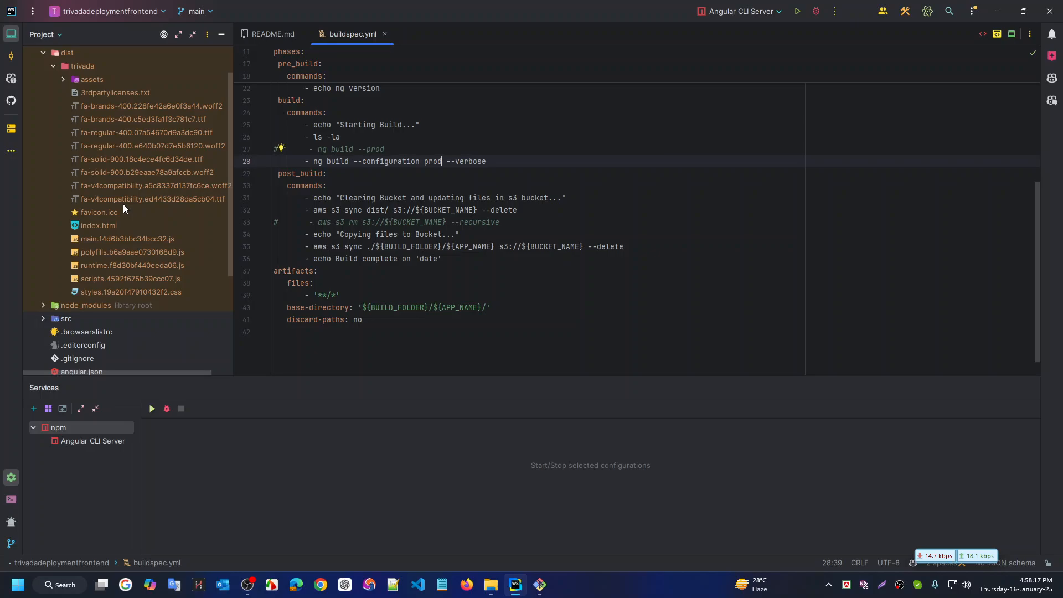
key("ctrl+super+Left")
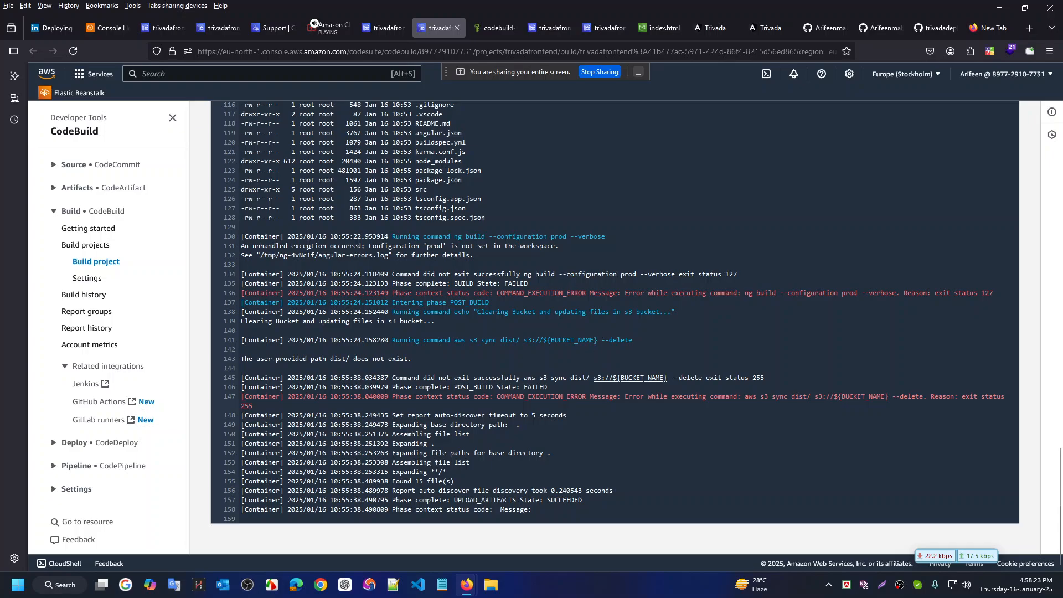
Copy log lines 130–132 with the ng build error and send them in the Chime meeting chat
left_click_drag(243, 232, 493, 258)
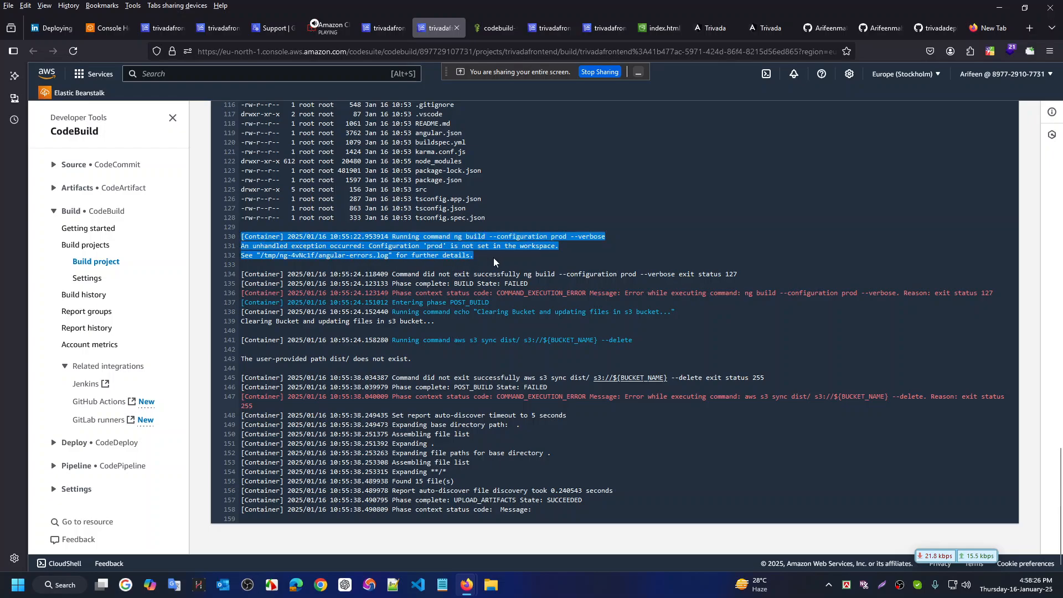
right_click(405, 235)
left_click(421, 249)
left_click(333, 38)
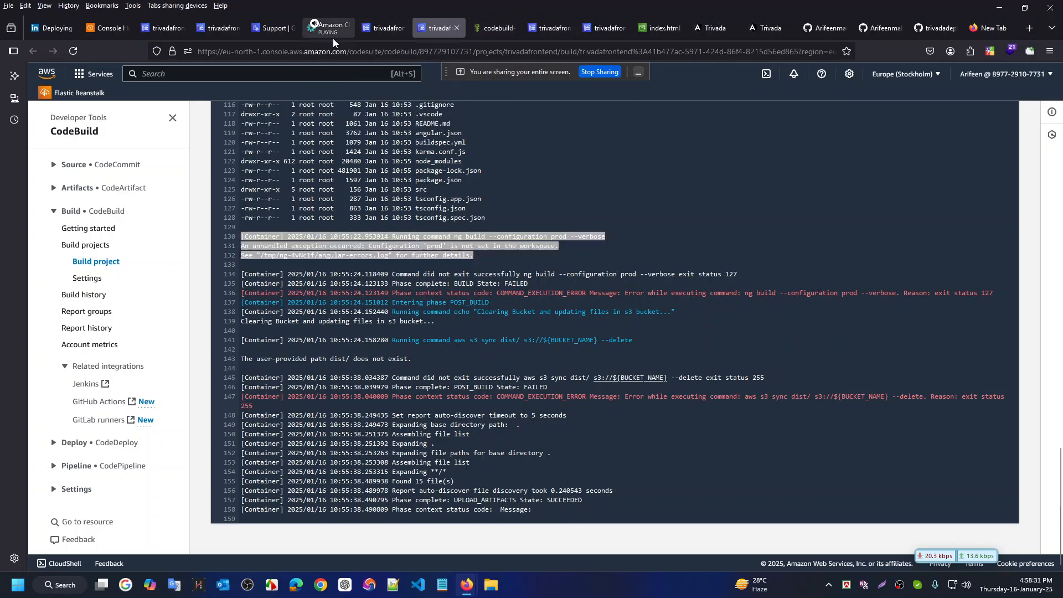
left_click(334, 38)
left_click(48, 137)
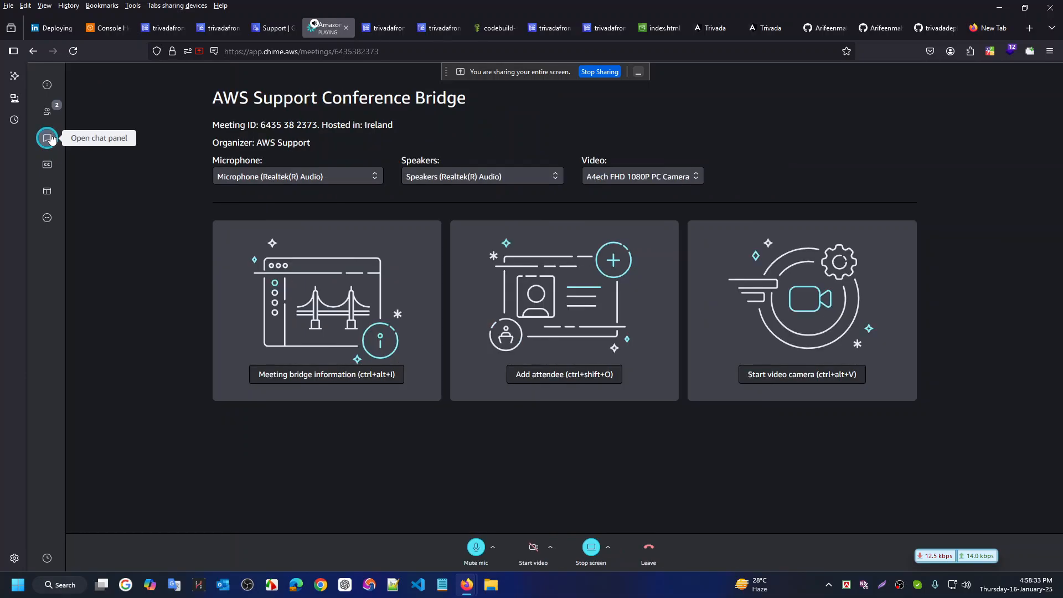
left_click(48, 137)
left_click(164, 545)
key("ctrl+v")
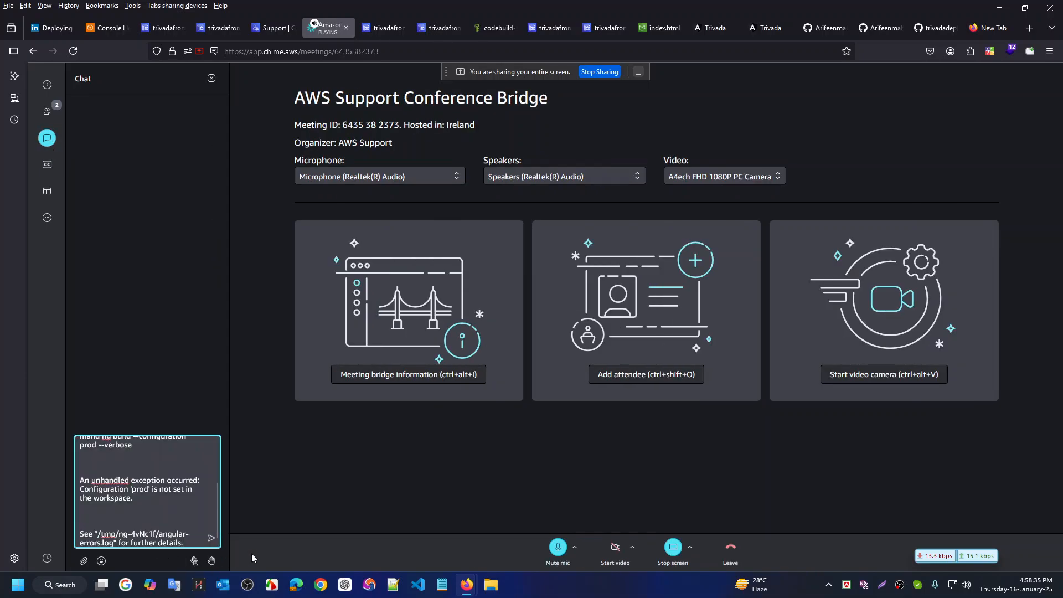
key("Return")
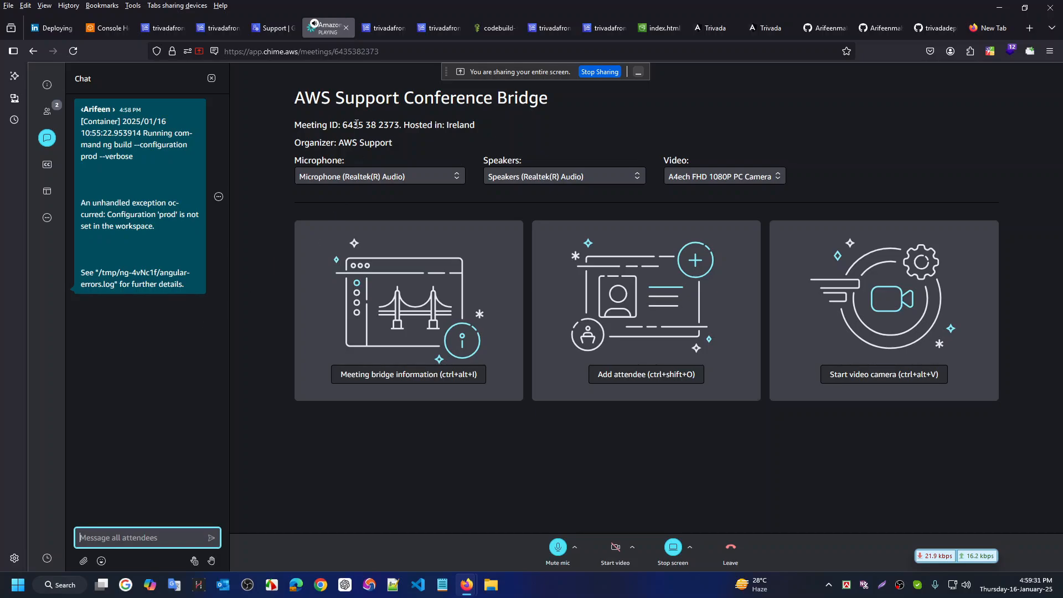
key("ctrl+super+Right")
Open angular.json and locate its 'production' build configuration name
scroll(111, 279, "down", 2)
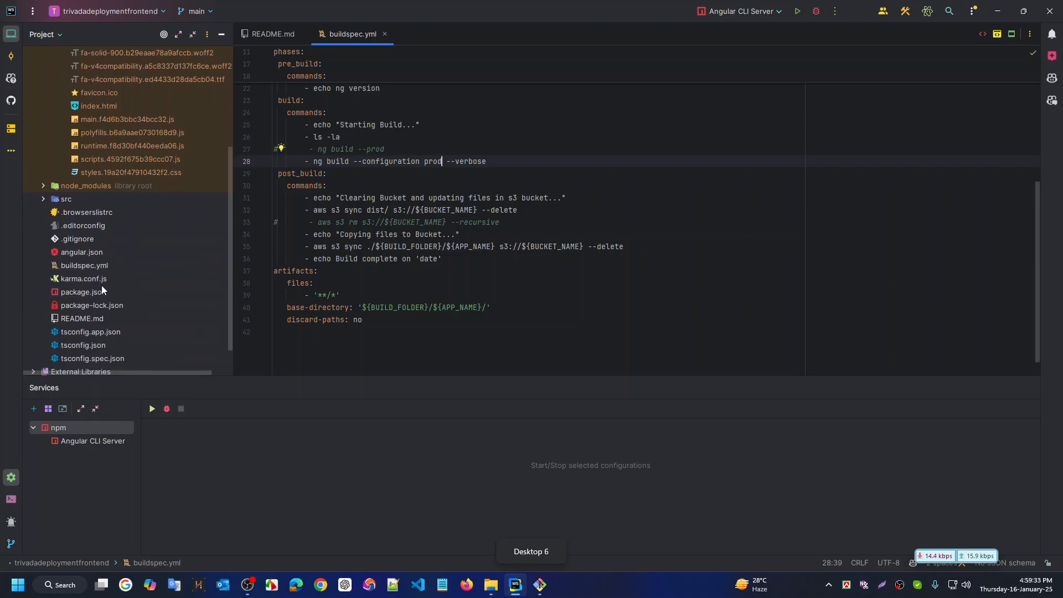
double_click(91, 251)
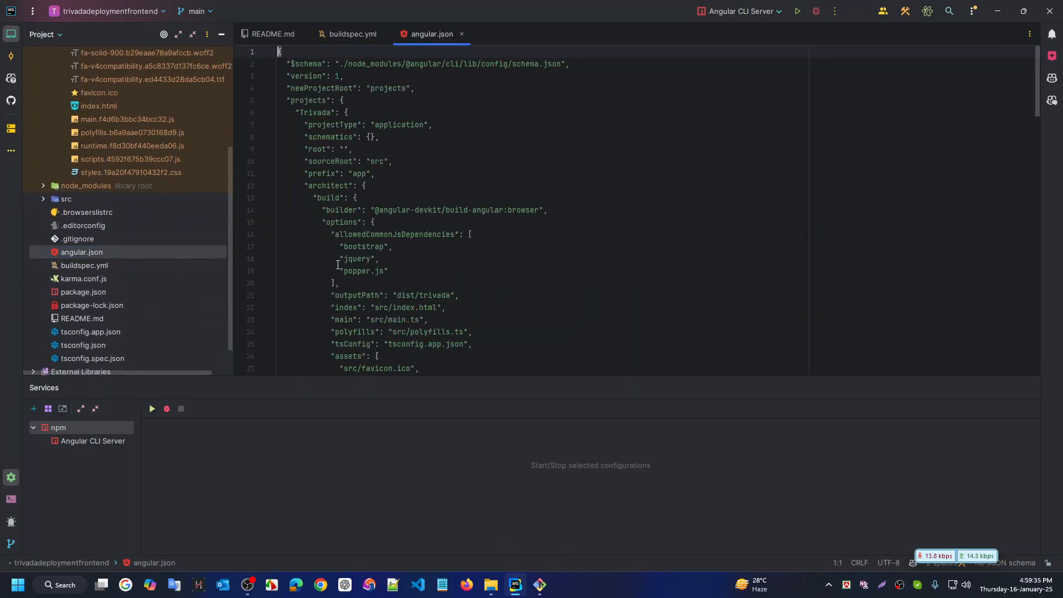
scroll(553, 240, "down", 4)
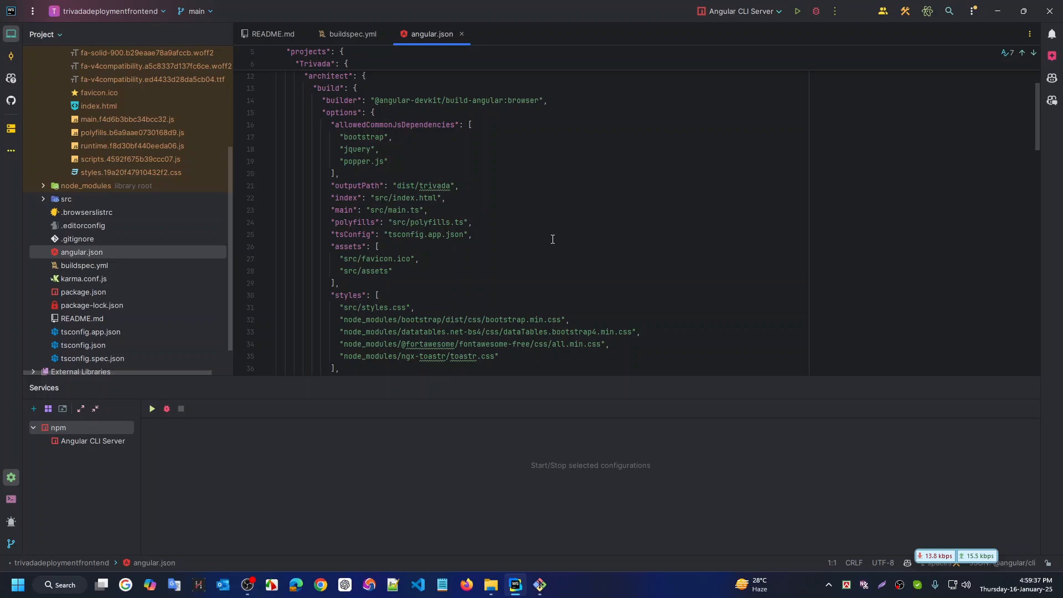
scroll(553, 239, "down", 1)
left_click_drag(616, 377, 609, 472)
scroll(604, 337, "down", 1)
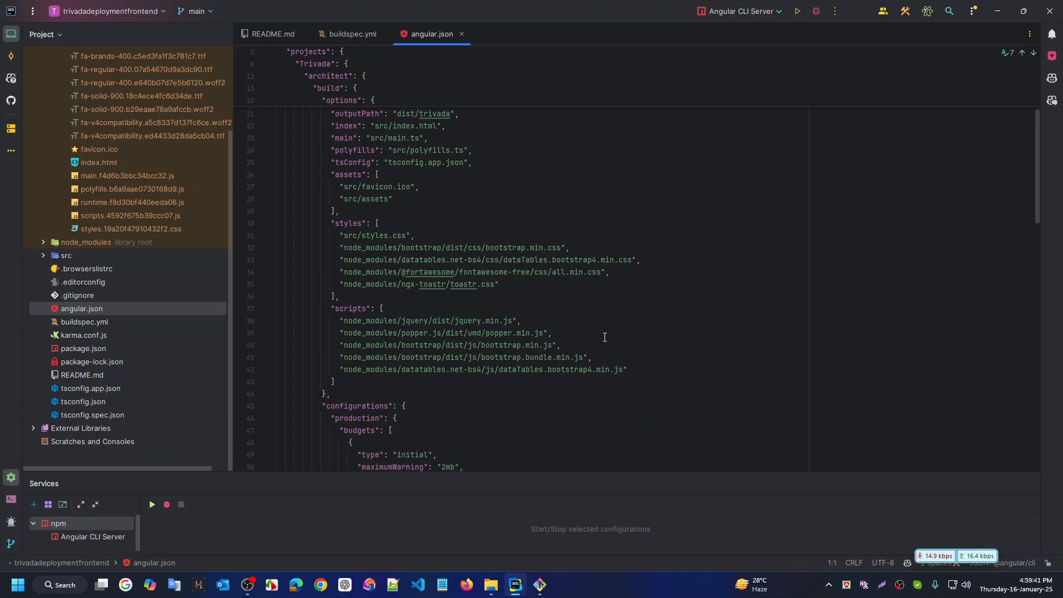
scroll(604, 337, "down", 1)
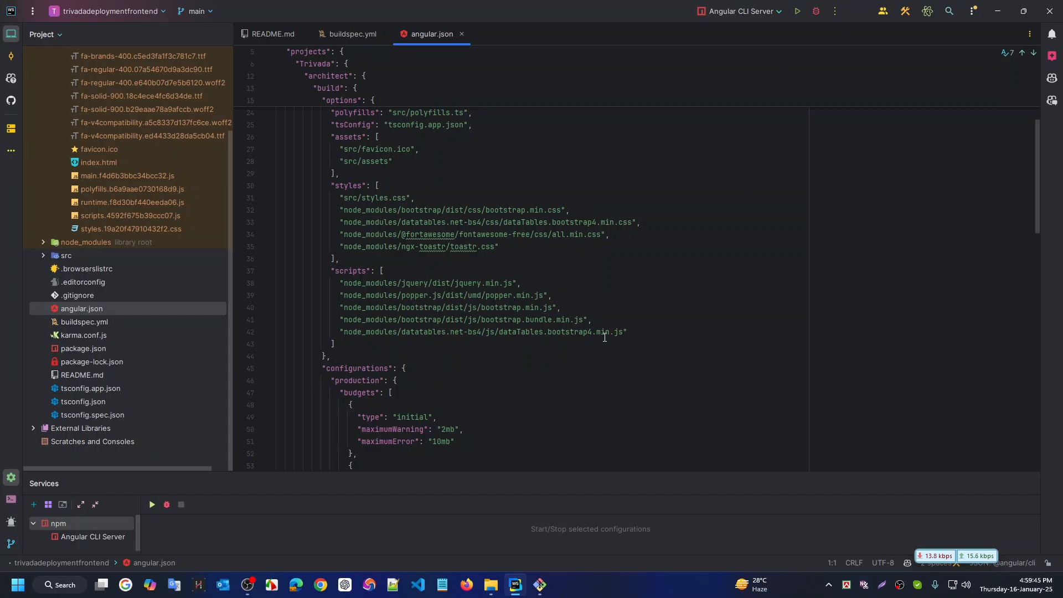
scroll(605, 337, "down", 2)
scroll(481, 354, "down", 2)
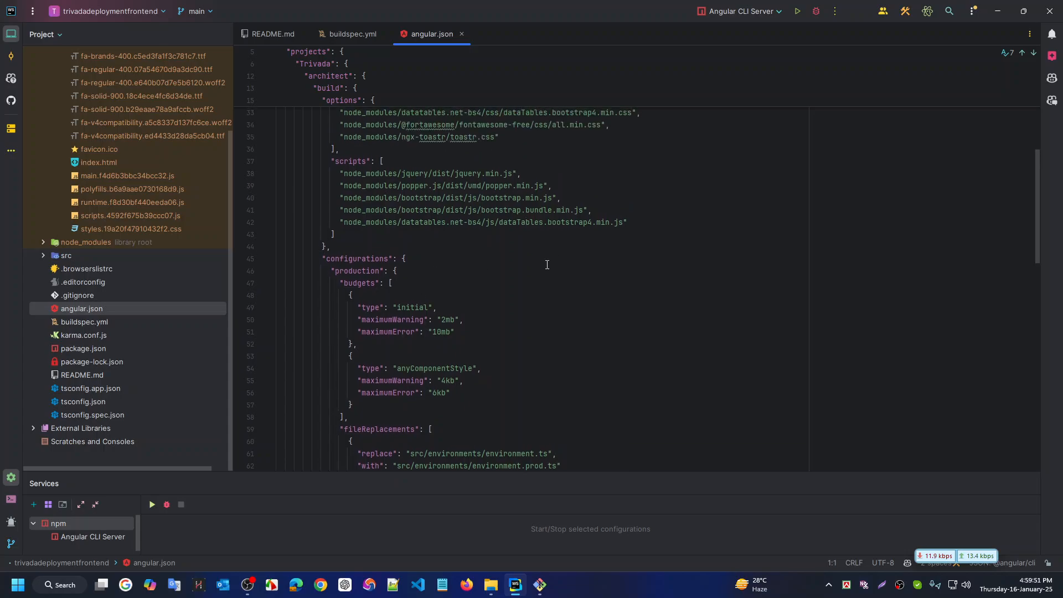
scroll(387, 276, "up", 2)
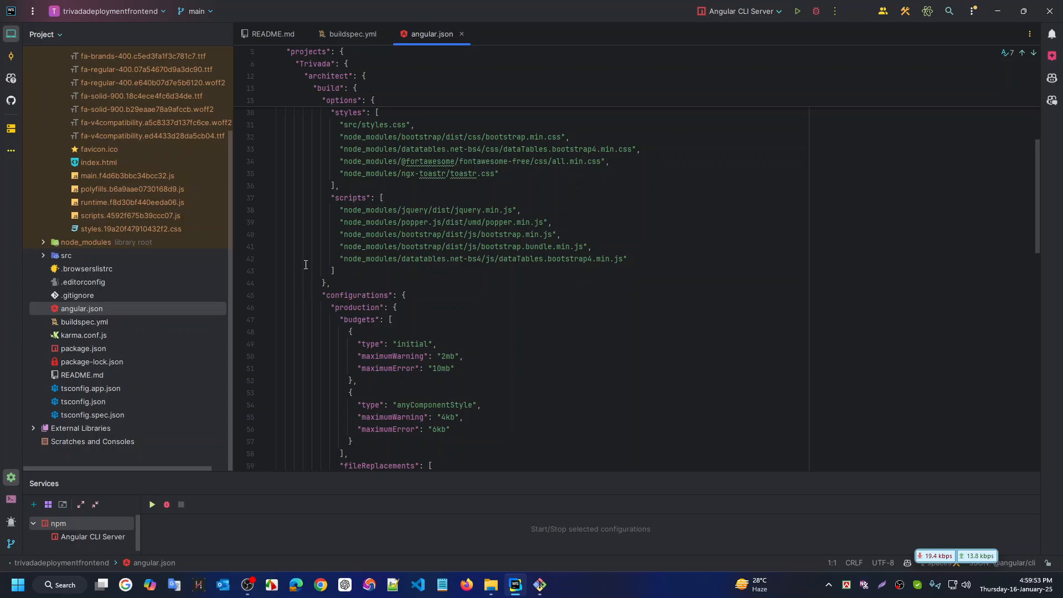
left_click_drag(418, 312, 319, 313)
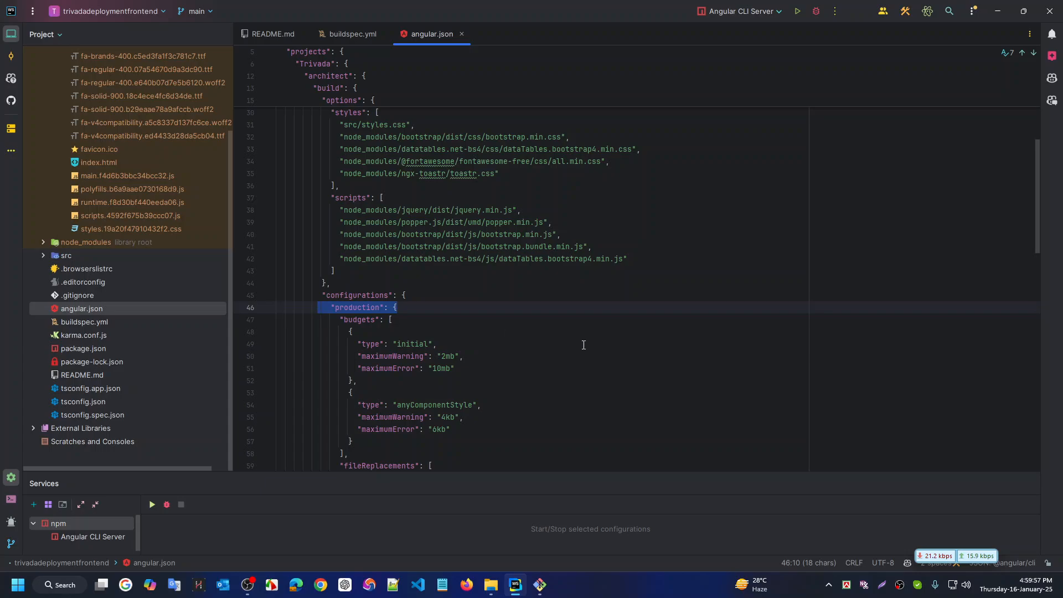
double_click(356, 306)
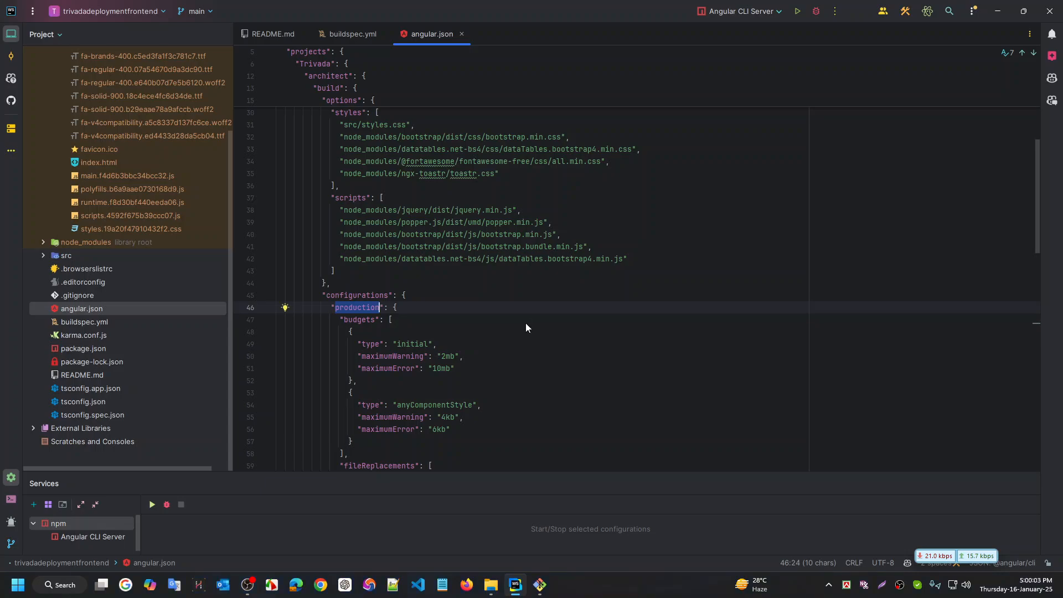
Bring buildspec.yml back into view in the editor
key("alt+Tab")
key("ctrl+super+Right")
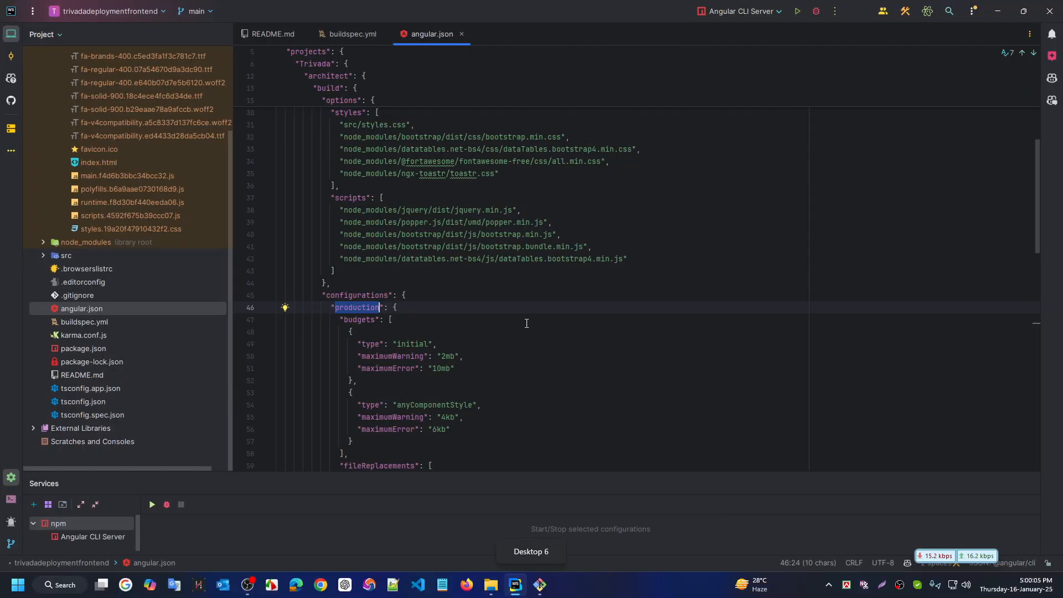
left_click(340, 33)
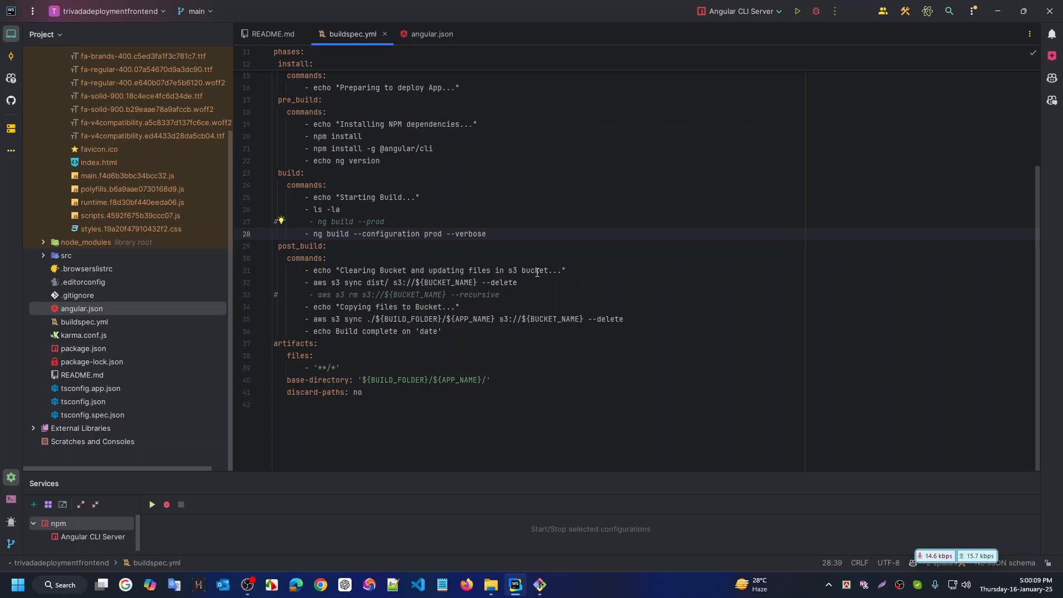
Change 'prod' to 'production' in line 28's ng build --configuration command
key("ctrl+shift+Left")
type("production")
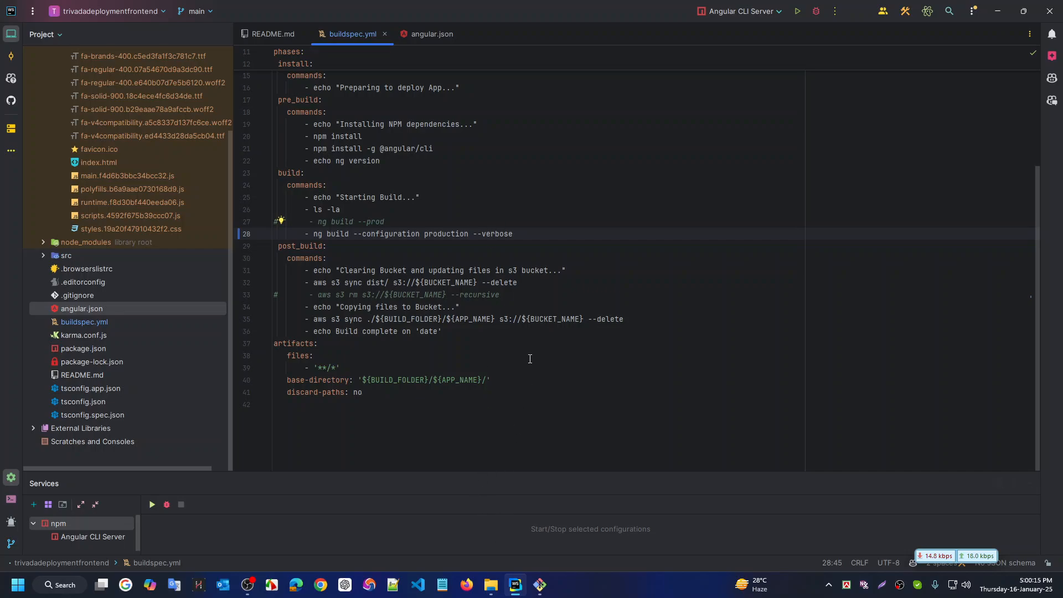
mouse_move(547, 592)
key("alt+Tab")
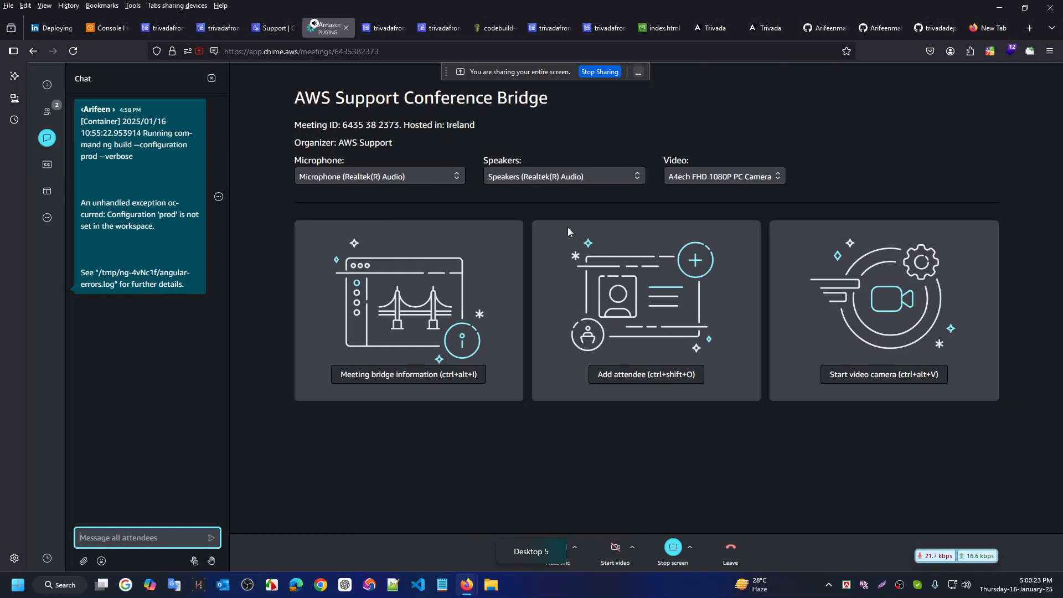
key("ctrl+super+Right")
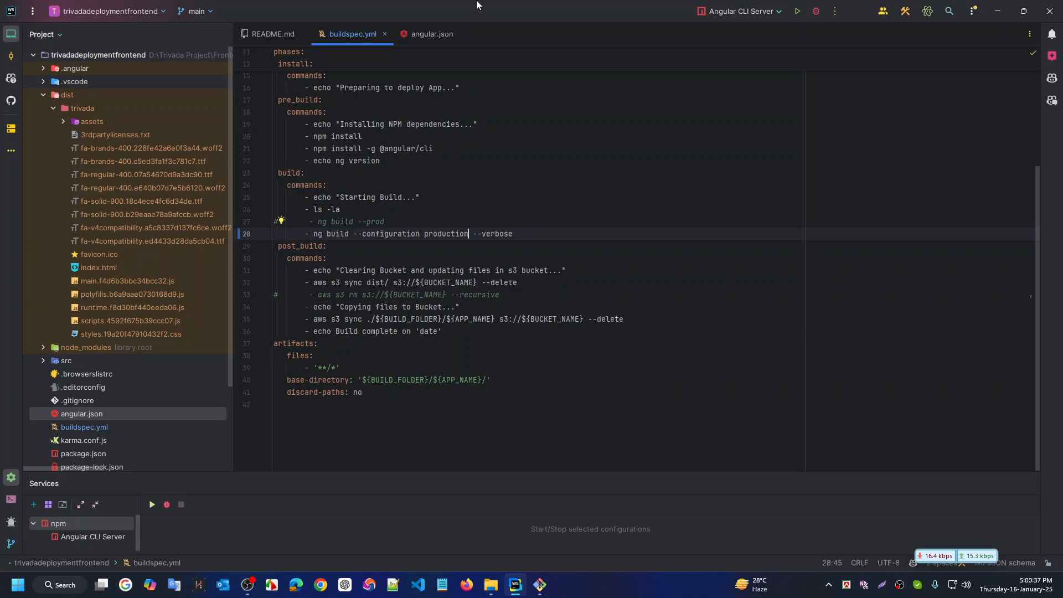
Stage, commit as 'updated buildspec yml file' and push the buildspec.yml fix to main
left_click(540, 586)
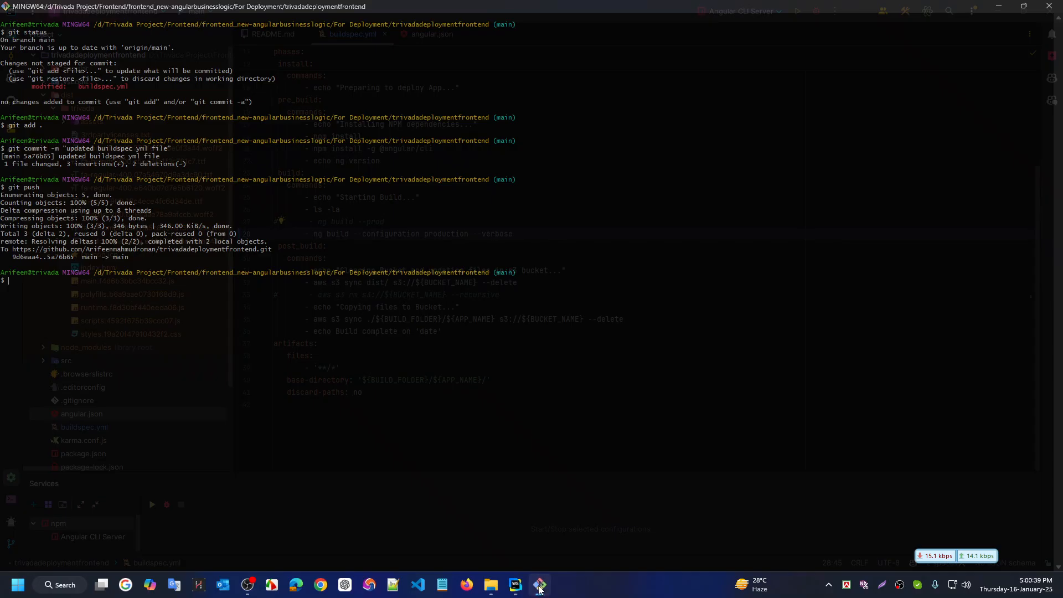
key("Up")
key("Up")
key("Up")
key("Up")
key("Down")
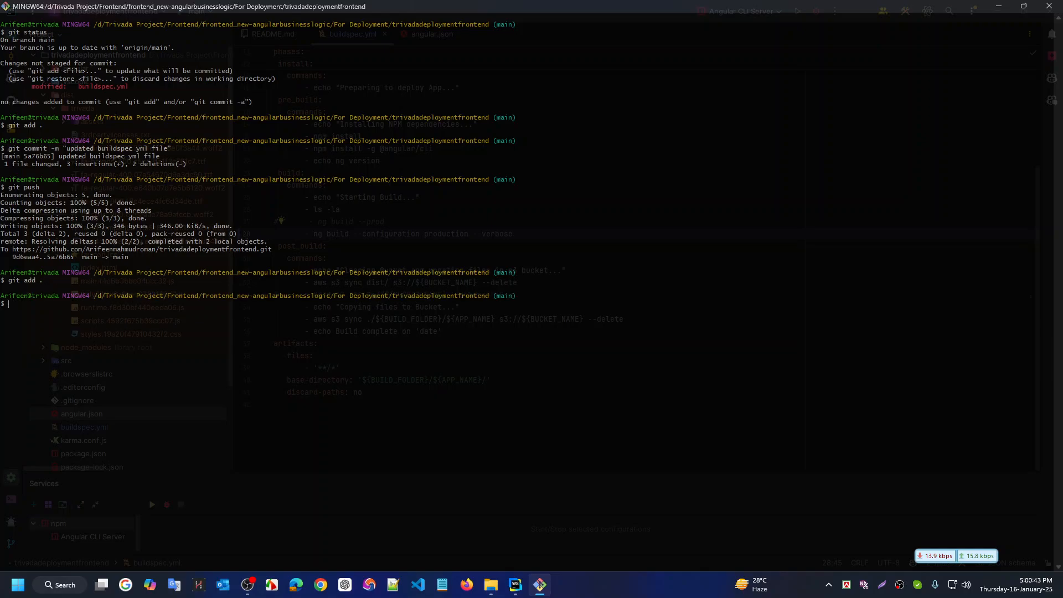
key("Up")
key("Up")
key("Up")
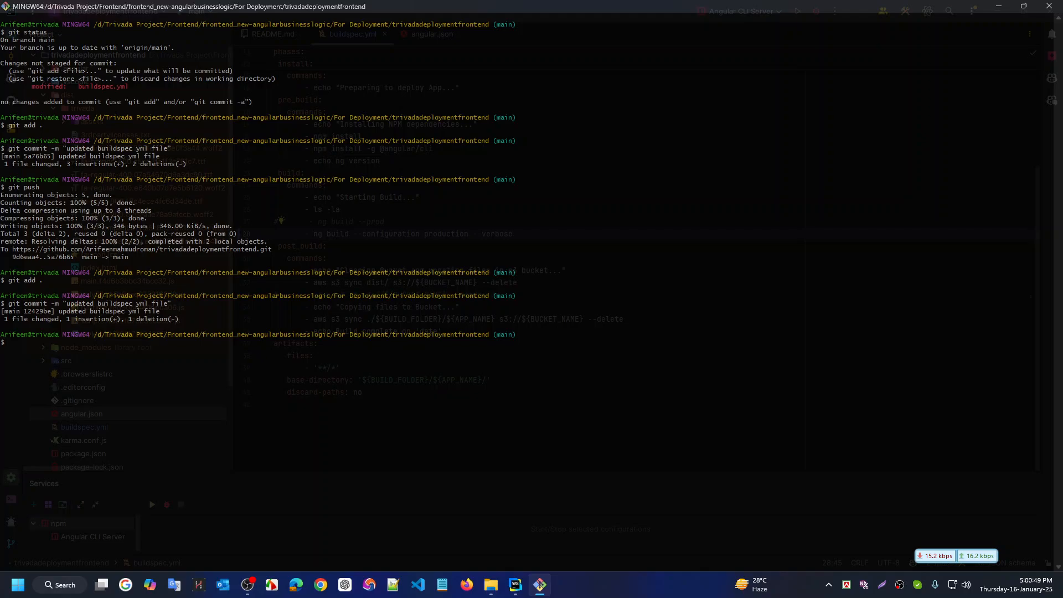
key("Up")
key("Up")
key("Up")
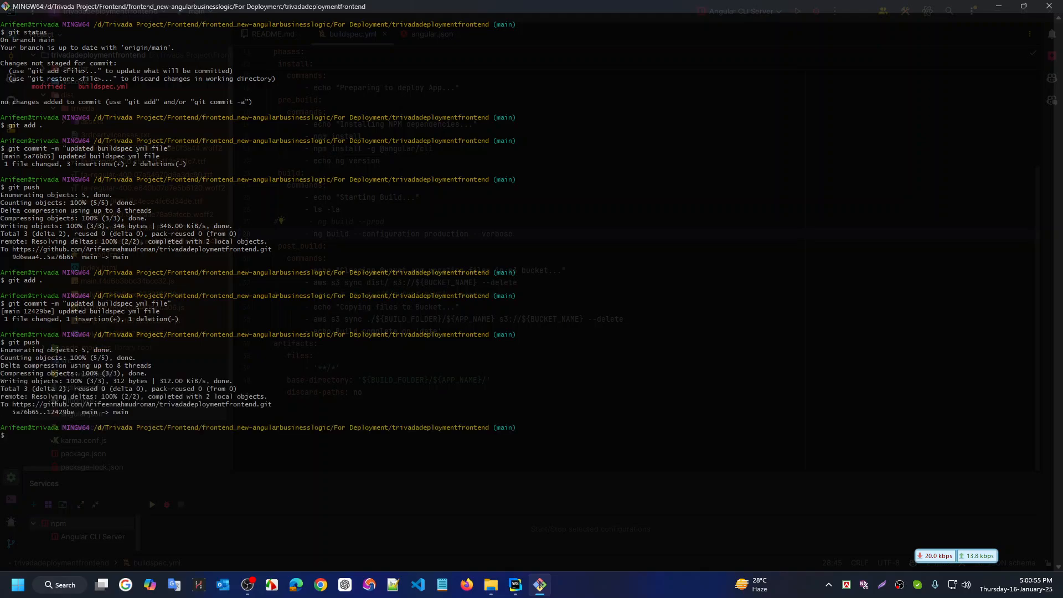
key("ctrl+super+Left")
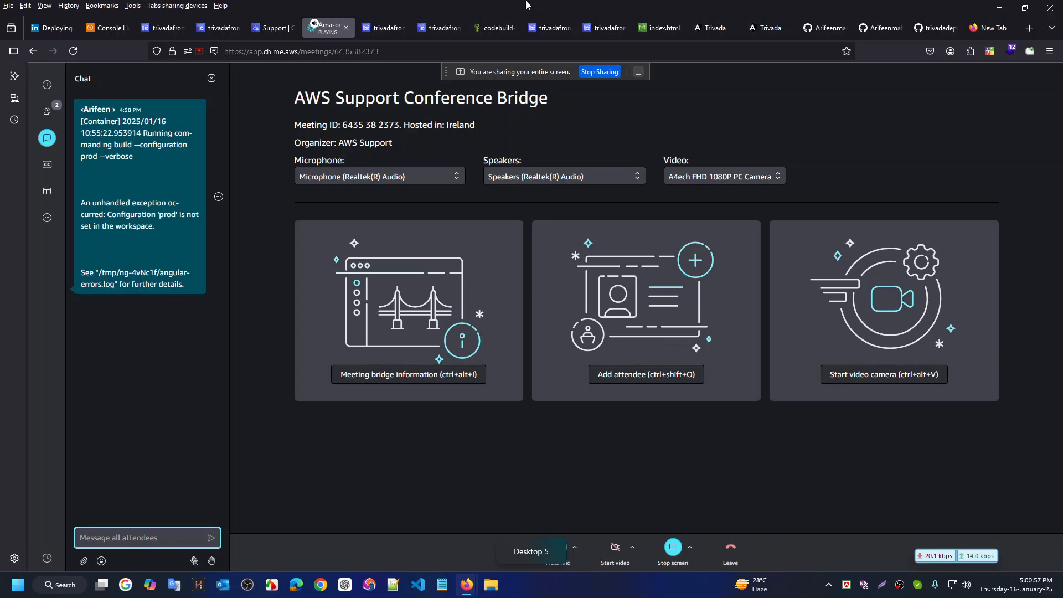
Open trivadafrontend build 8 in a new tab and scroll to its log running npm install
left_click(391, 28)
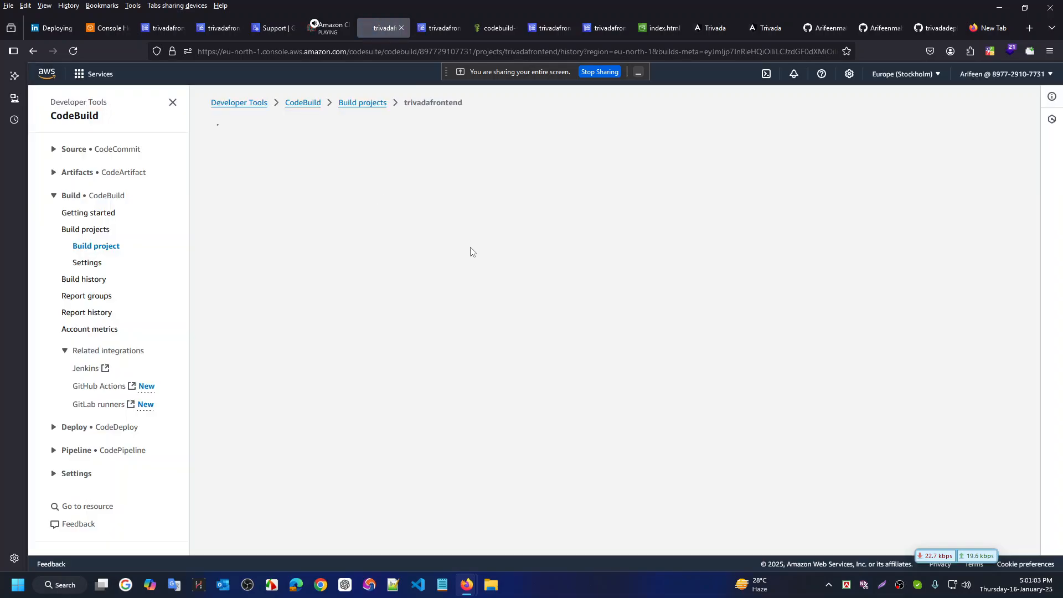
scroll(459, 310, "down", 3)
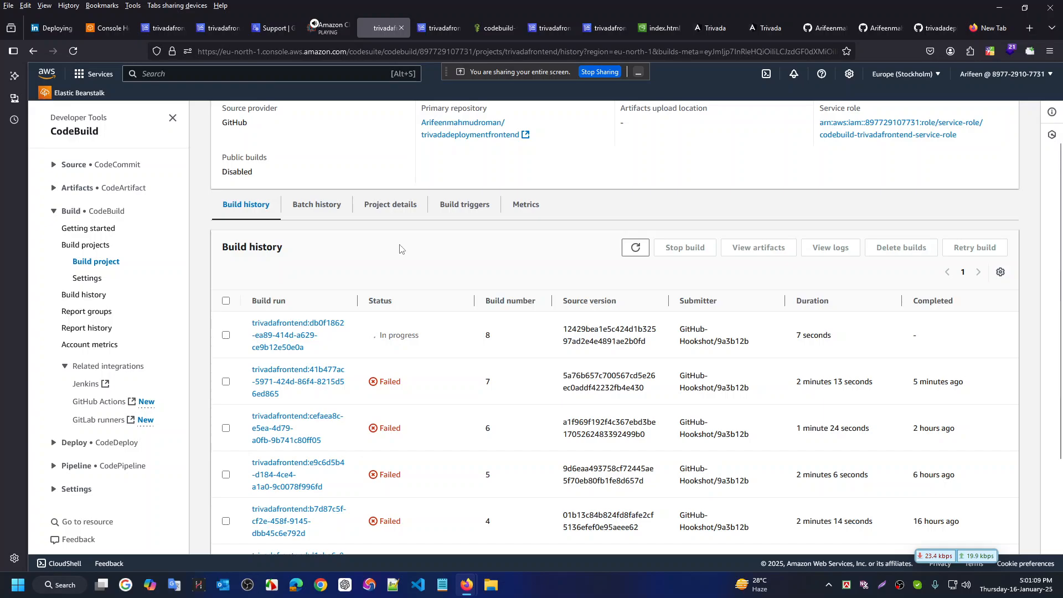
middle_click(279, 337)
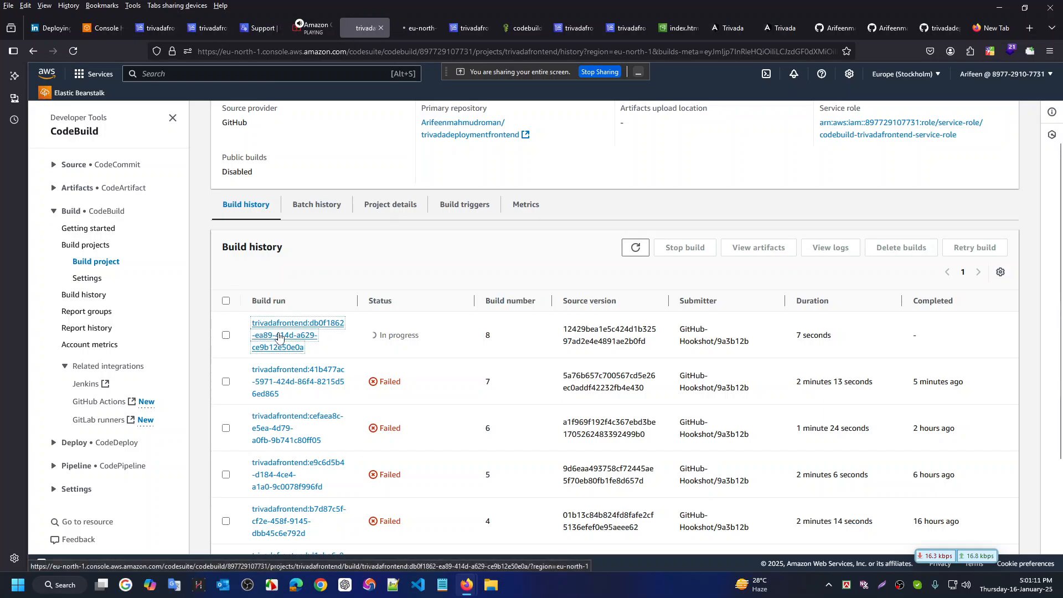
left_click(418, 30)
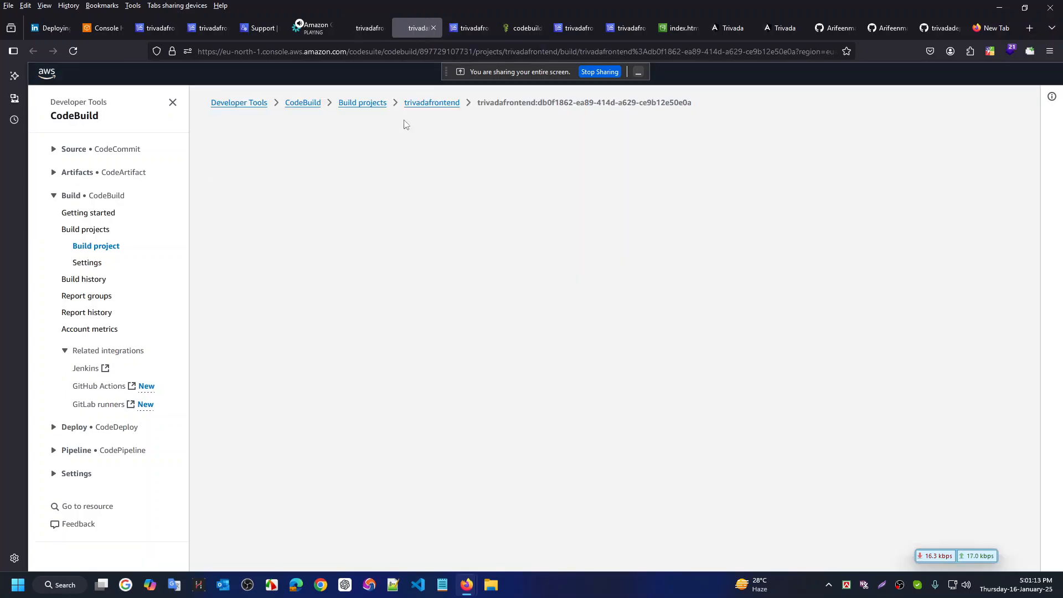
scroll(584, 321, "down", 3)
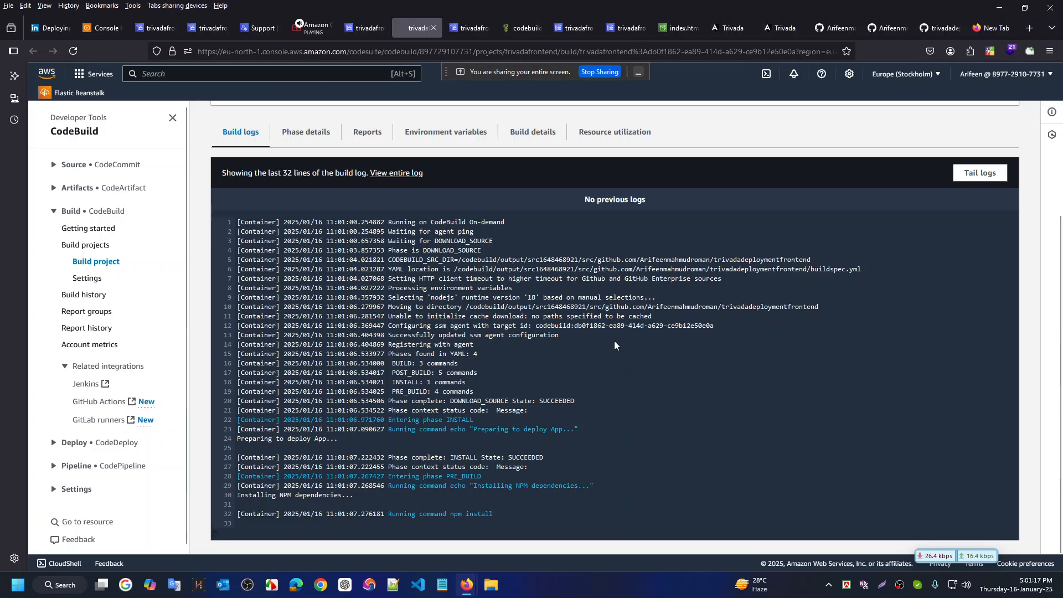
scroll(613, 346, "down", 1)
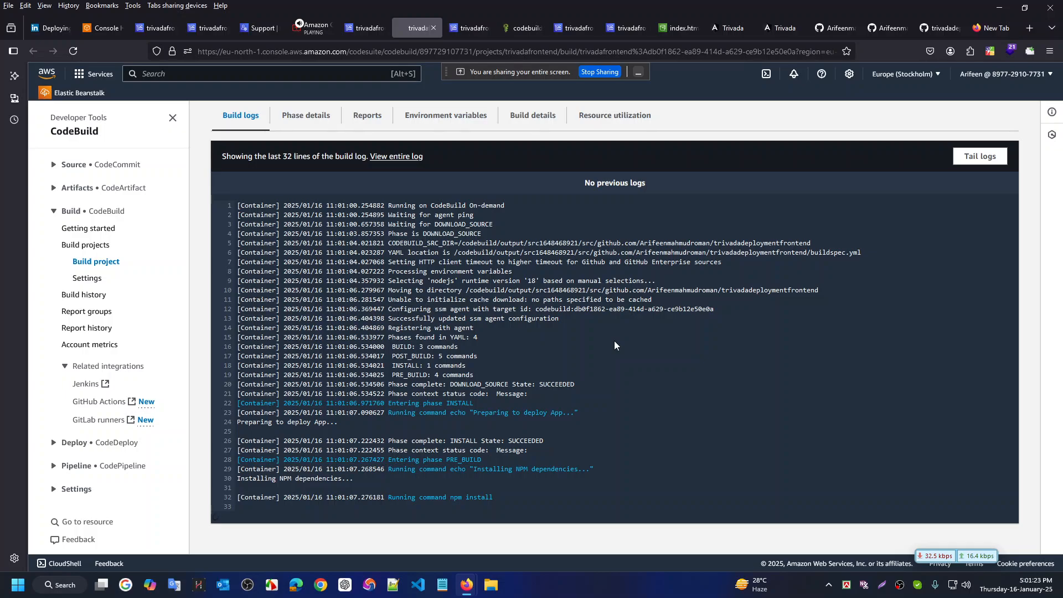
scroll(615, 345, "down", 2)
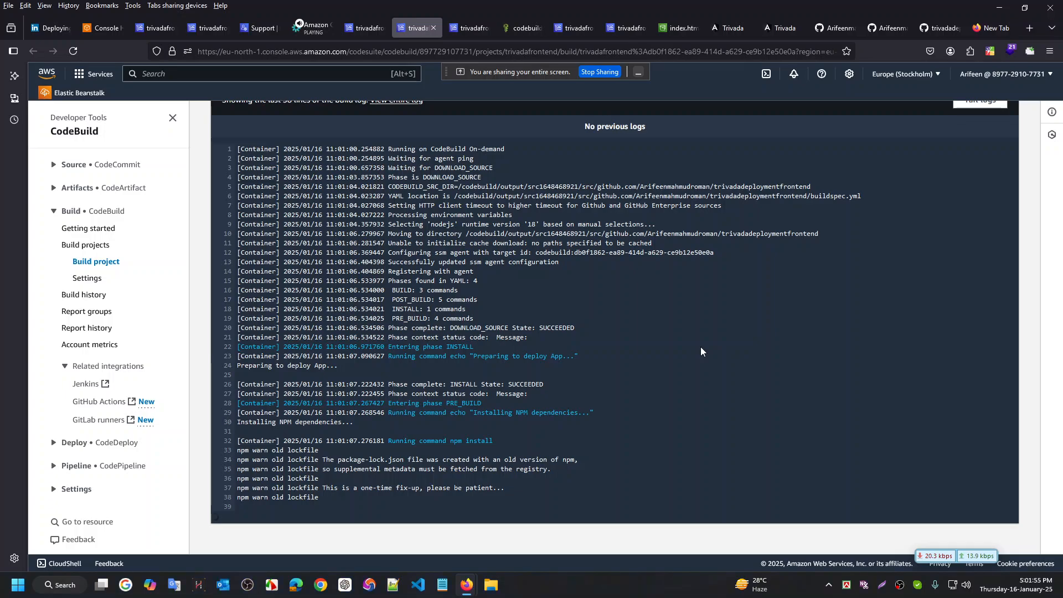
key("ctrl+super+Right")
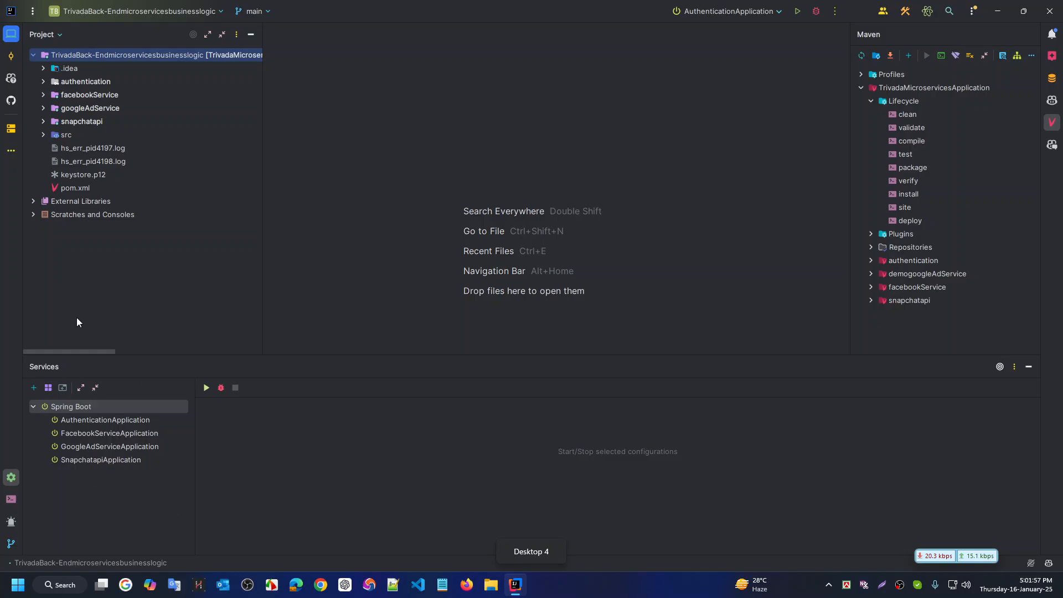
left_click(105, 462)
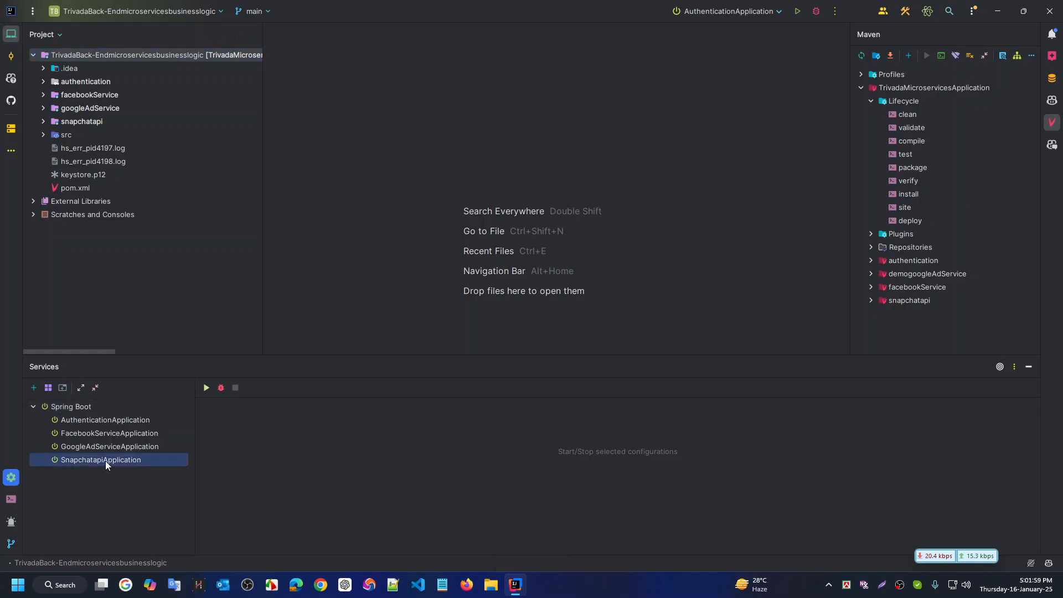
key("Up")
key("Up")
key("Up")
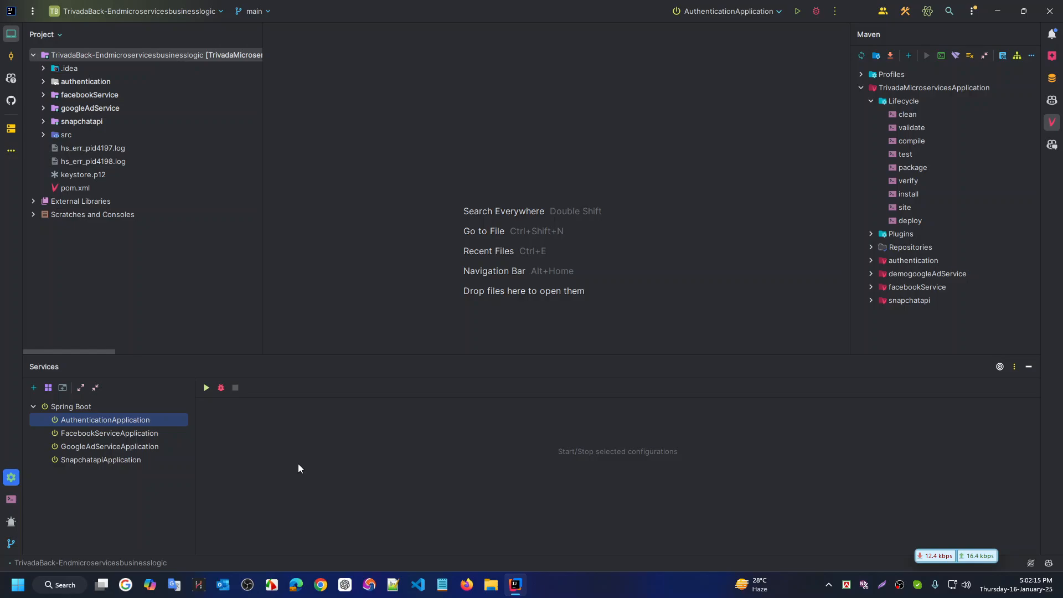
key("ctrl+super+Right")
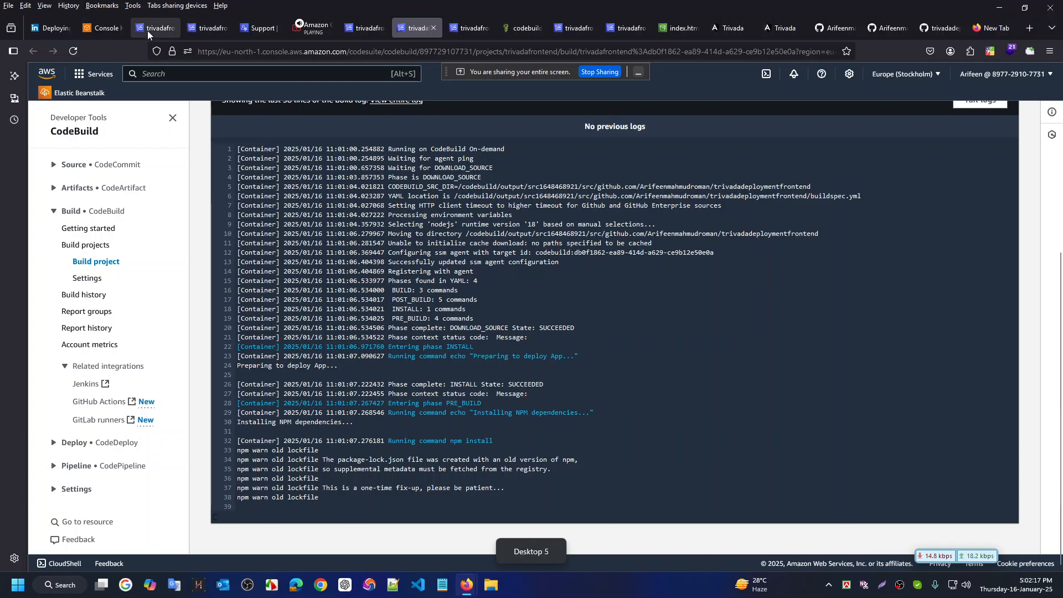
Cycle through the open browser tabs: support case, service role, old logs, site sign-in, GitHub buildspec
left_click(147, 27)
key("ctrl+Tab")
key("ctrl+Tab")
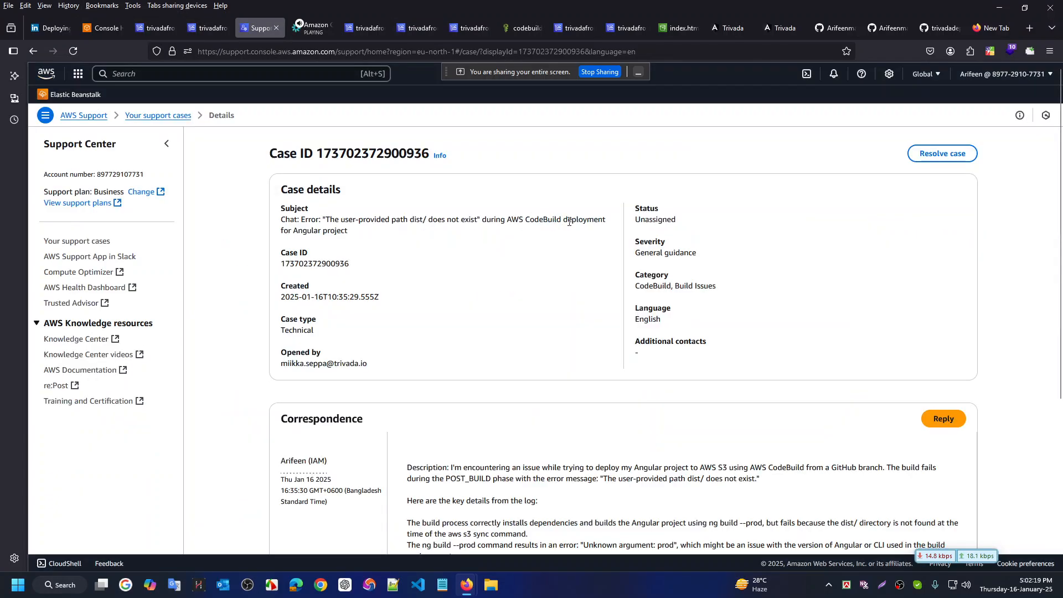
key("ctrl+Tab")
key("ctrl+Tab")
key("ctrl+Tab")
key("ctrl+Tab")
key("ctrl+Tab")
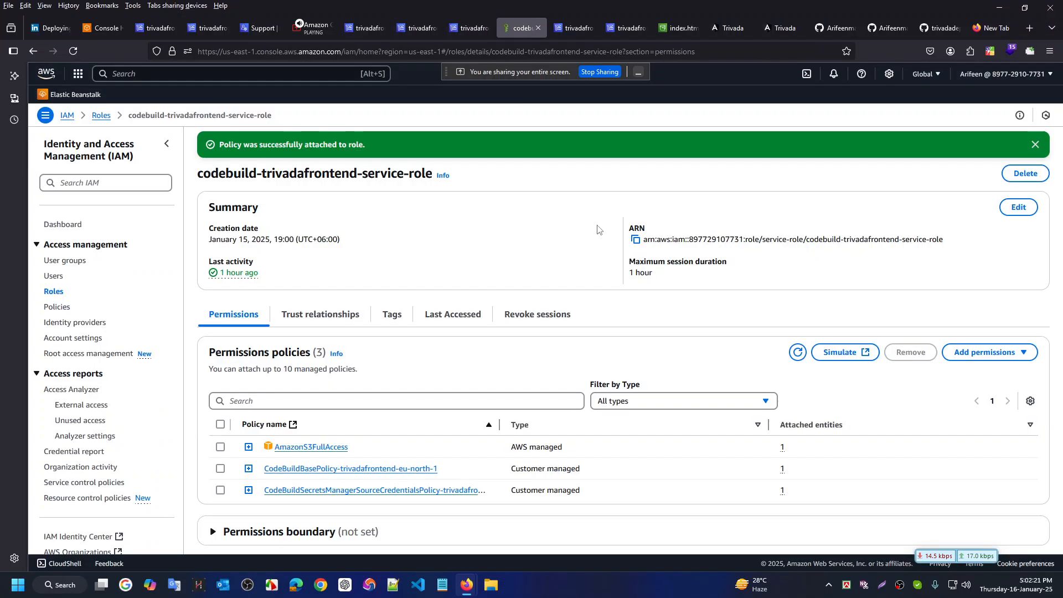
key("ctrl+Tab")
key("ctrl+Tab")
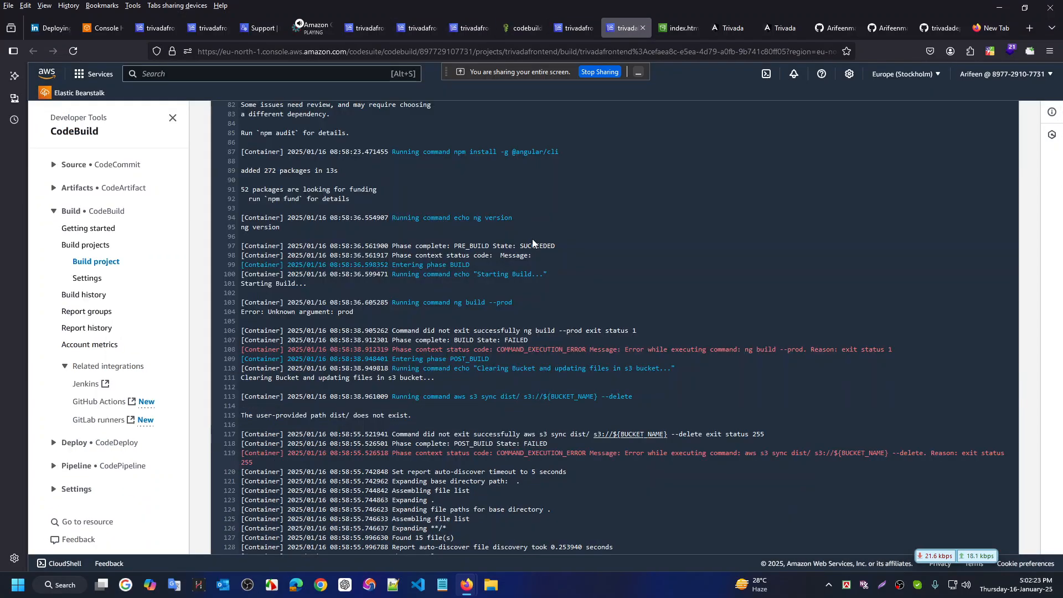
key("ctrl+Tab")
key("ctrl+Tab")
key("ctrl+Tab")
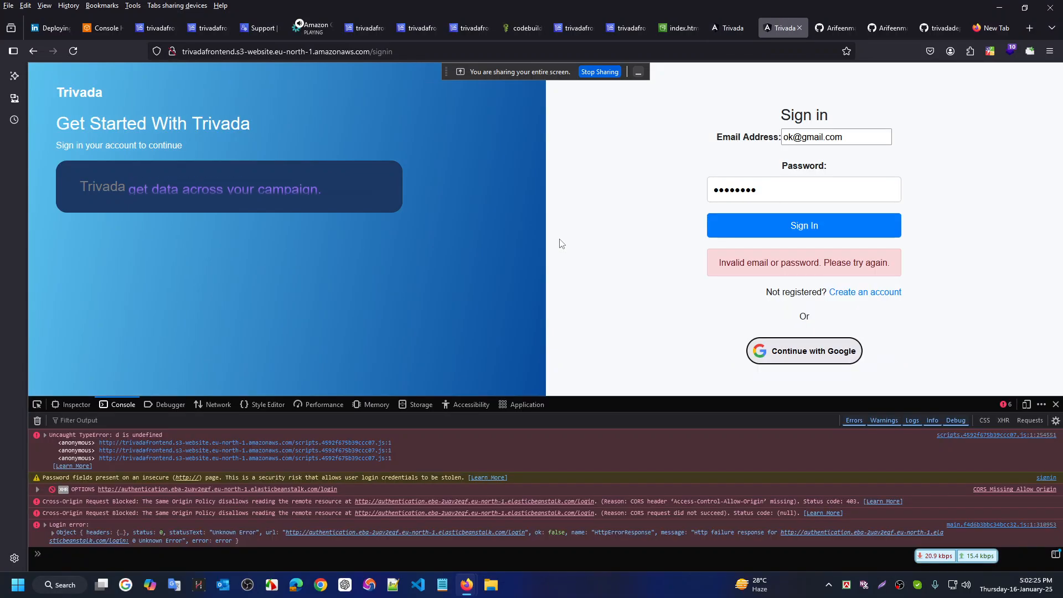
key("ctrl+Tab")
key("ctrl+Tab")
key("ctrl+Tab")
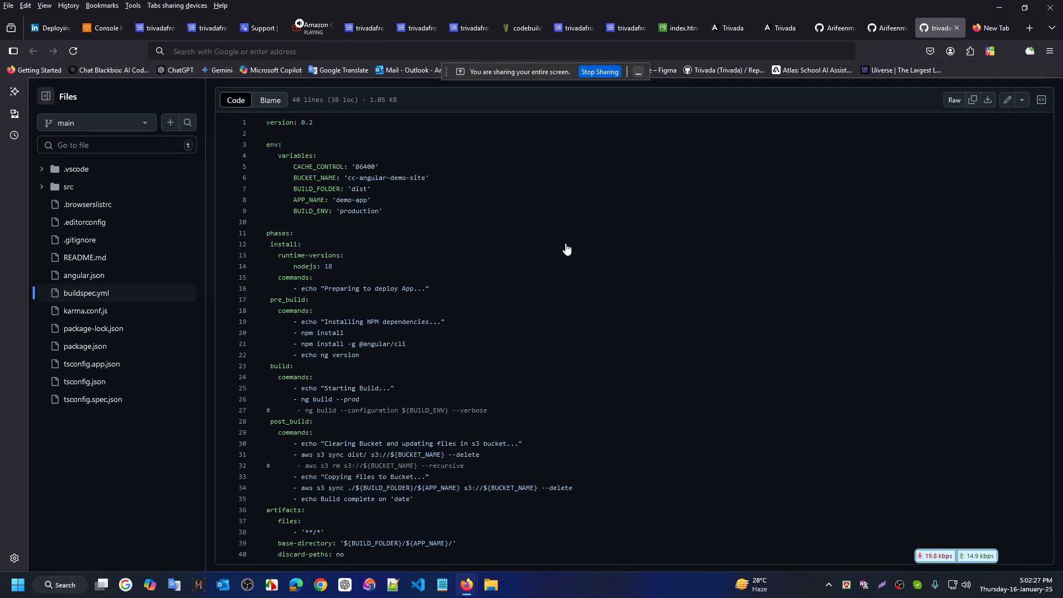
key("ctrl+Tab")
key("ctrl+Tab")
key("ctrl+Tab")
key("ctrl+Tab")
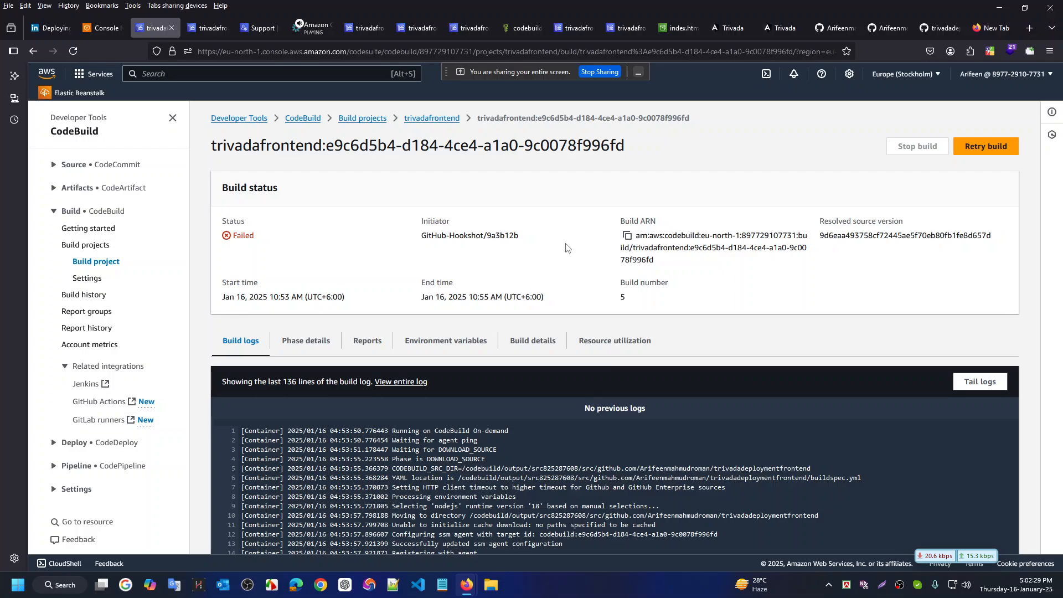
key("ctrl+Tab")
key("ctrl+Tab")
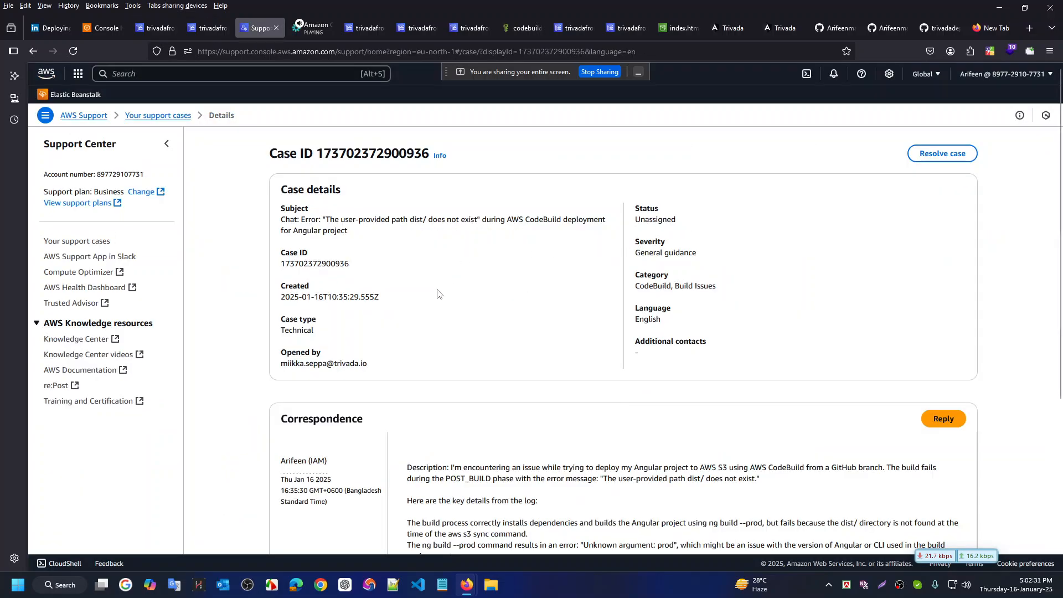
key("ctrl+Tab")
key("ctrl+Tab")
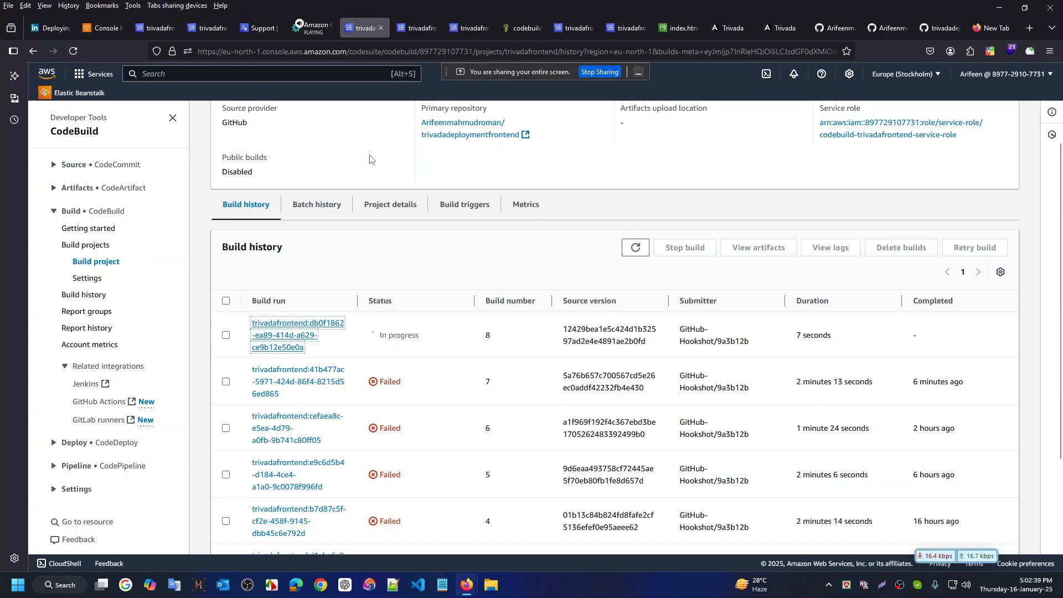
Bring up the log page of running build 8 and scroll back to its top
scroll(370, 159, "up", 1)
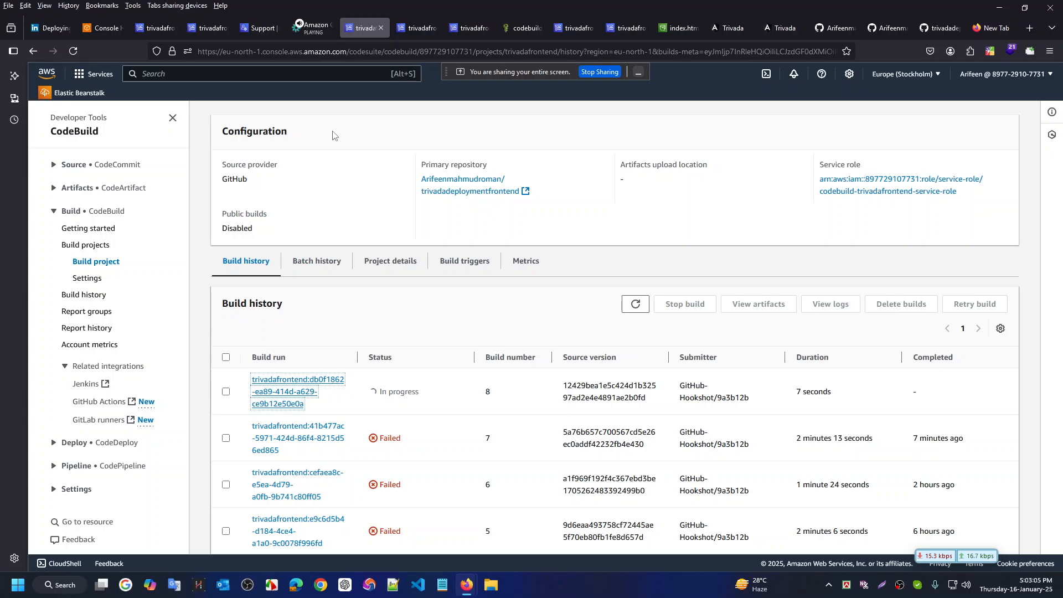
key("ctrl+Tab")
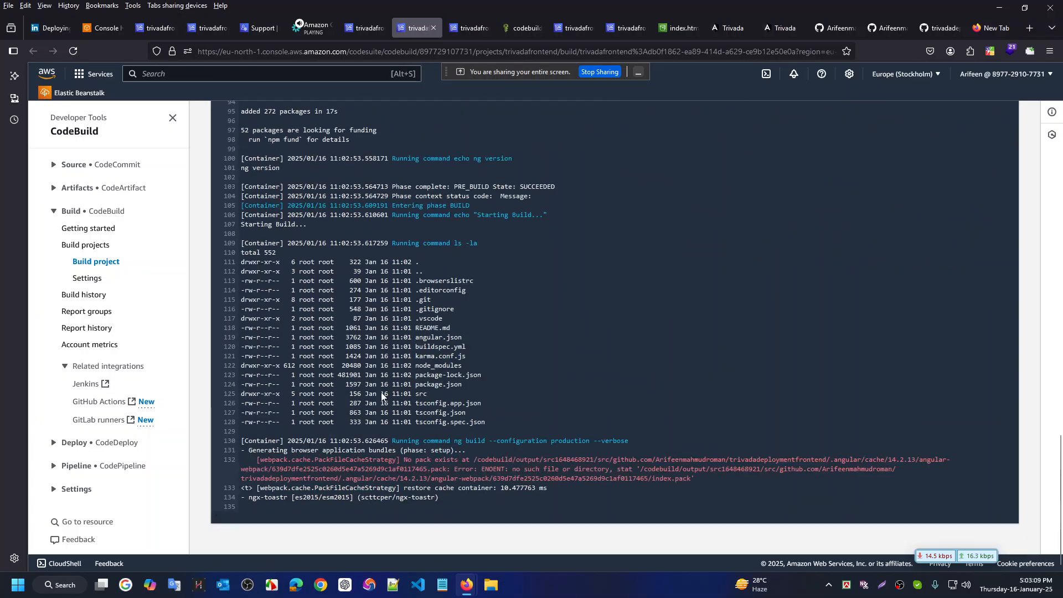
scroll(383, 418, "up", 20)
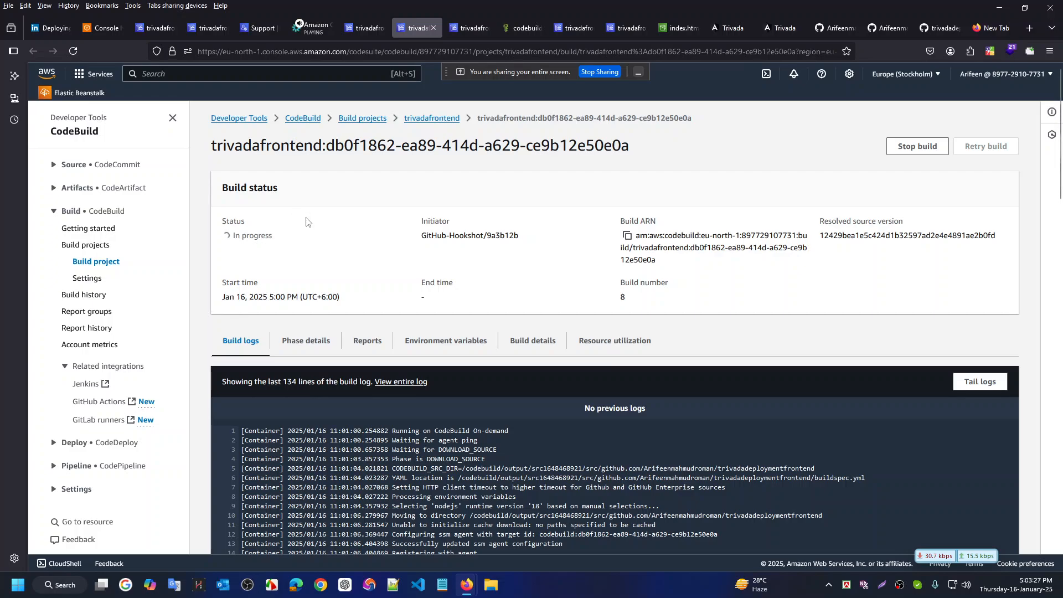
Glance at the IntelliJ desktop, then move on to the Git Bash desktop showing commit 12429be
key("ctrl+super+Left")
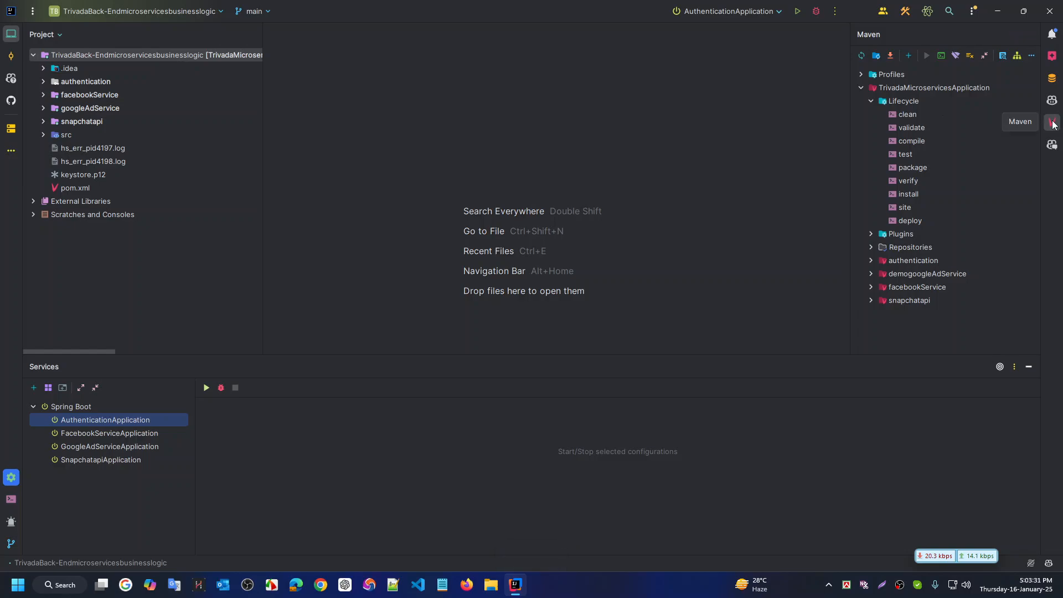
key("ctrl+super+Right")
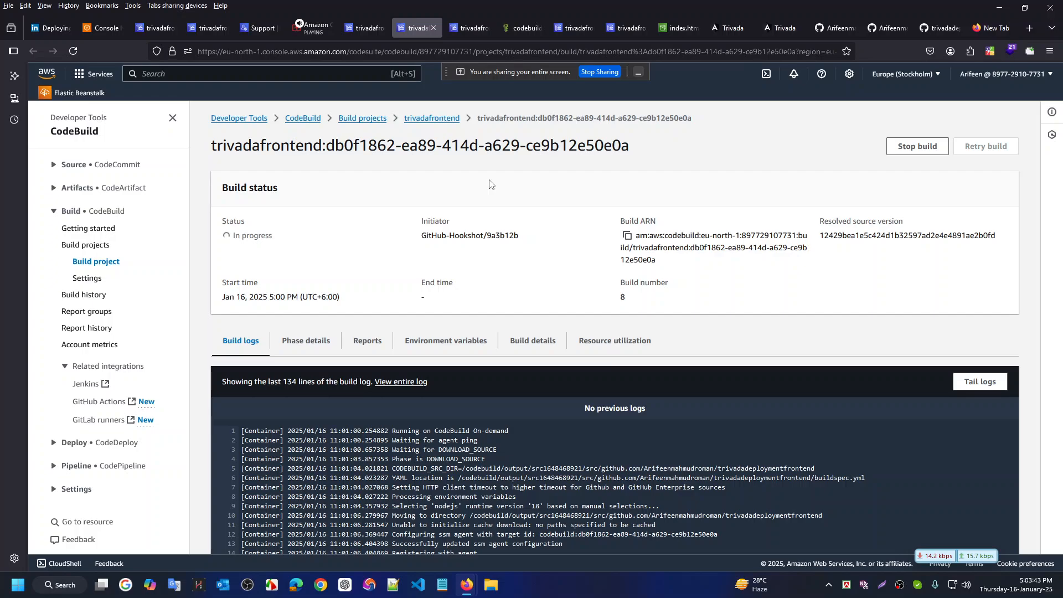
key("ctrl+super+Right")
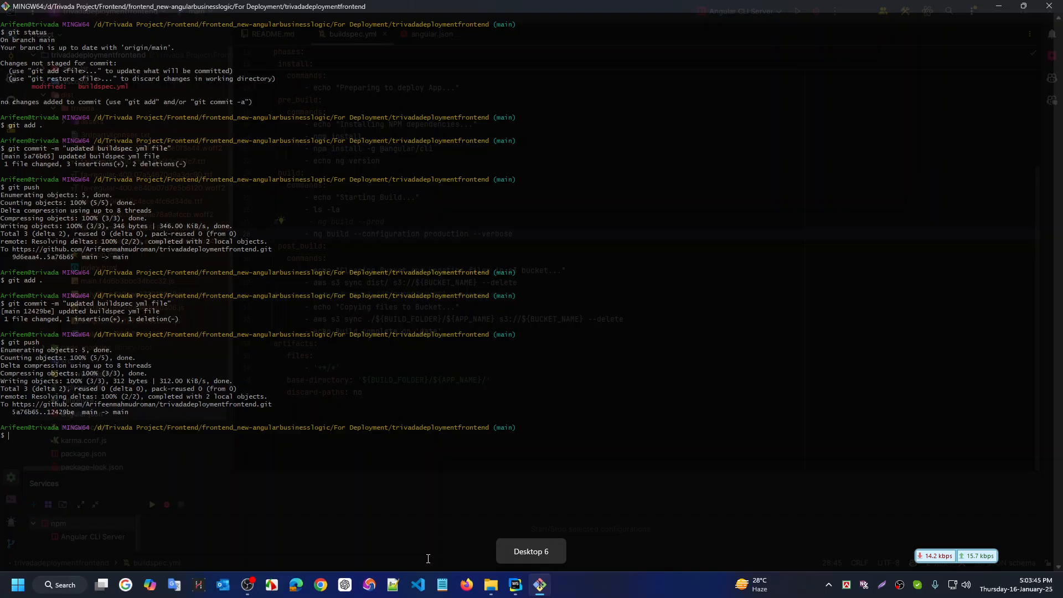
left_click(515, 585)
scroll(433, 257, "up", 5)
scroll(432, 257, "down", 4)
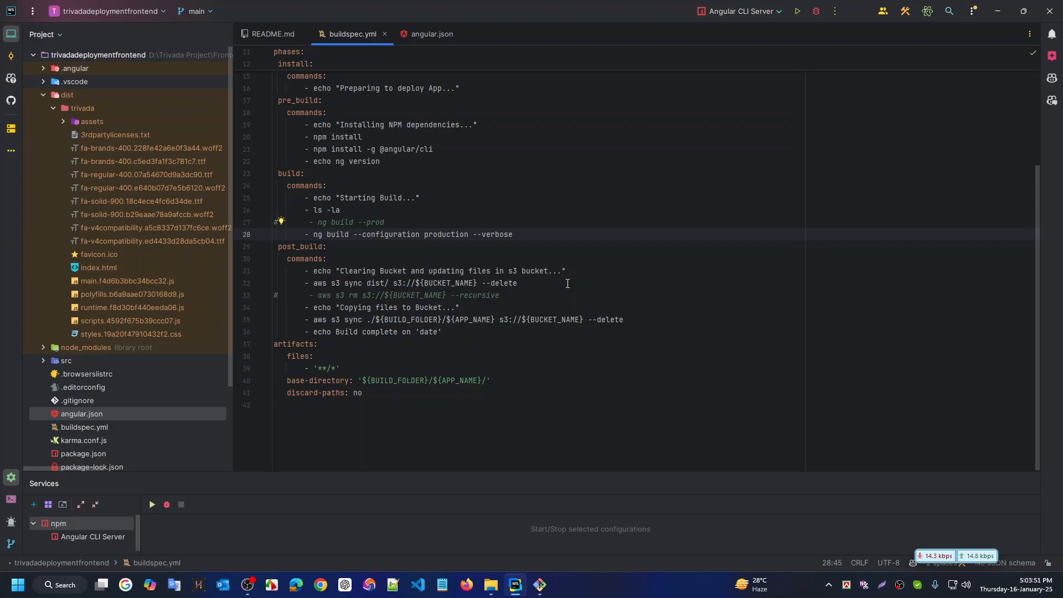
key("ctrl+super+Left")
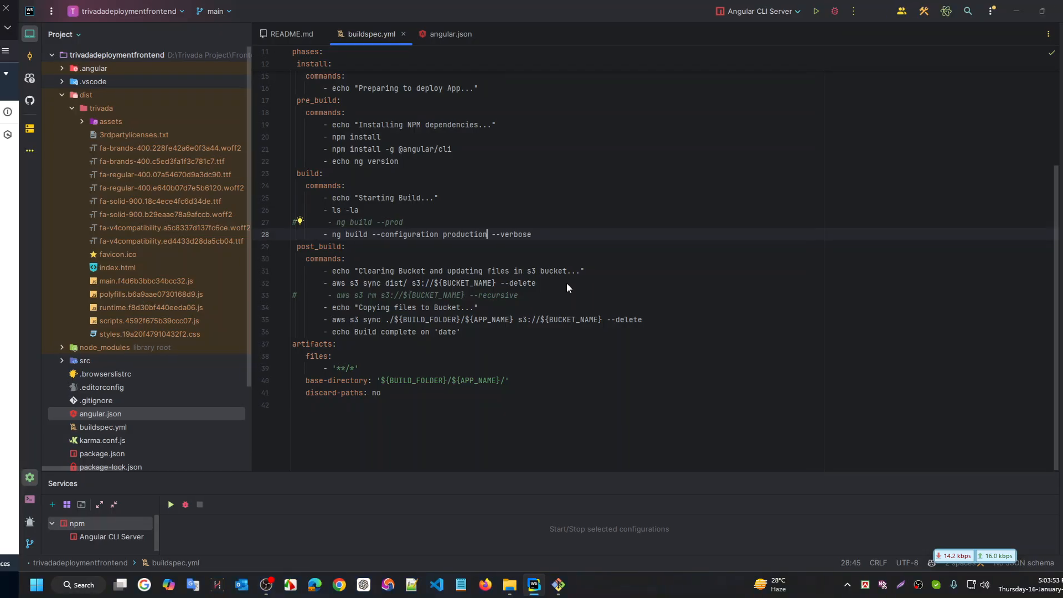
Read through build 8's ng build log output, then bring up failed build 5's status page
scroll(551, 331, "down", 10)
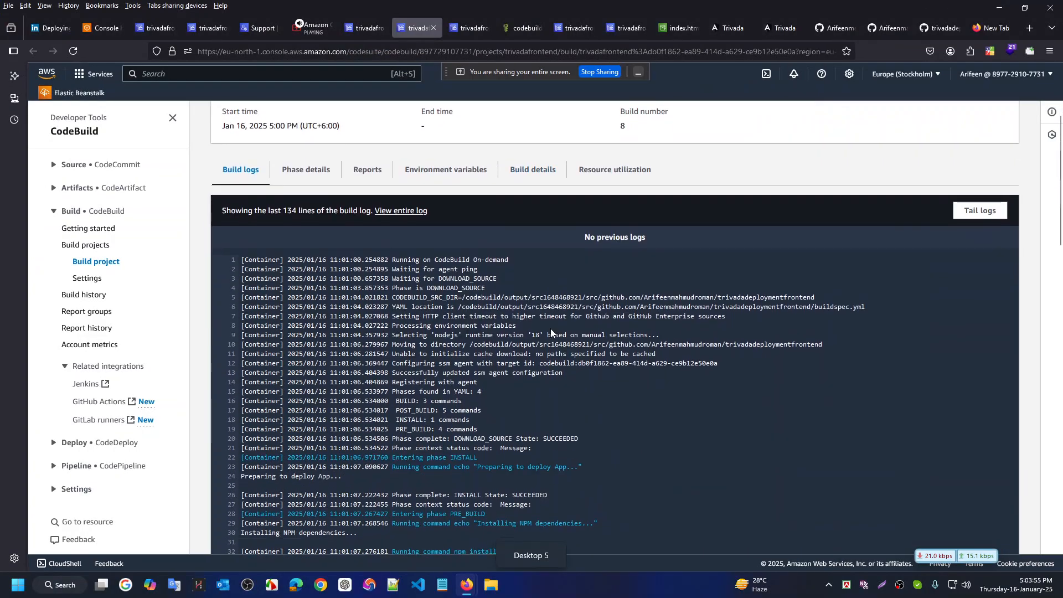
scroll(550, 327, "down", 15)
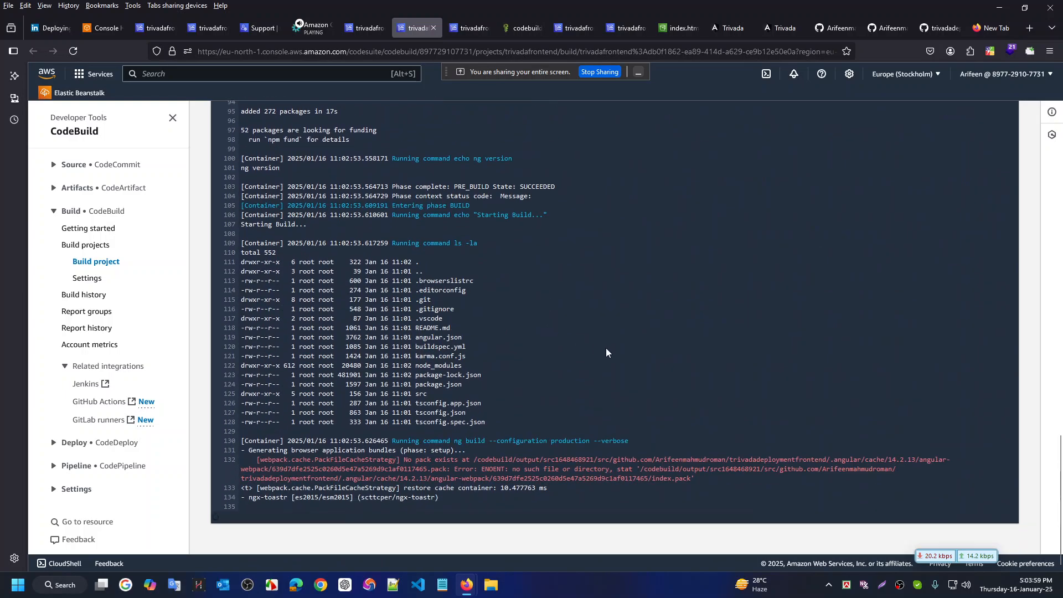
scroll(606, 349, "up", 20)
scroll(607, 356, "down", 20)
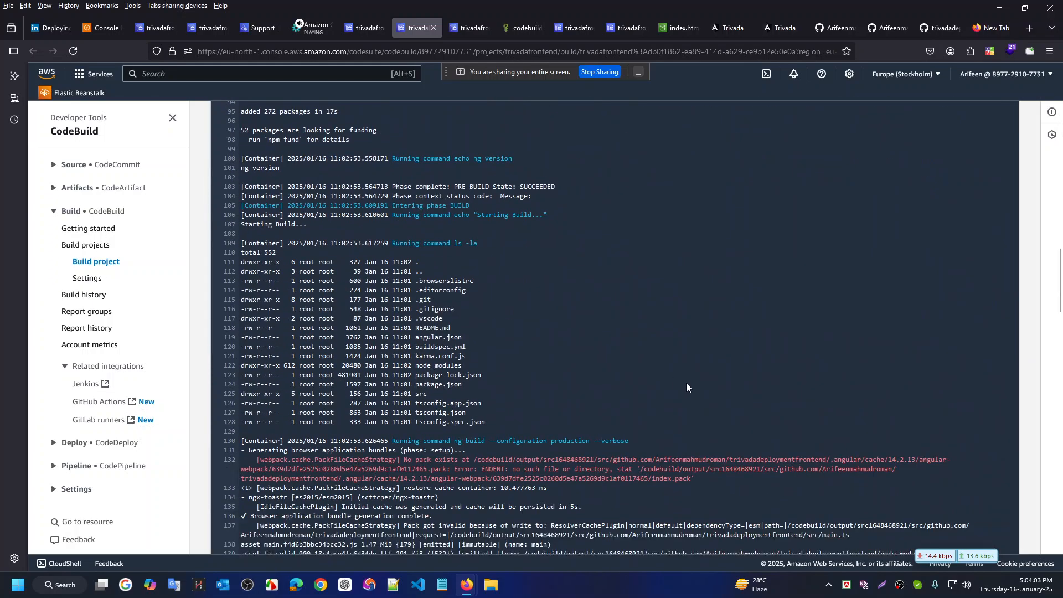
scroll(686, 383, "down", 4)
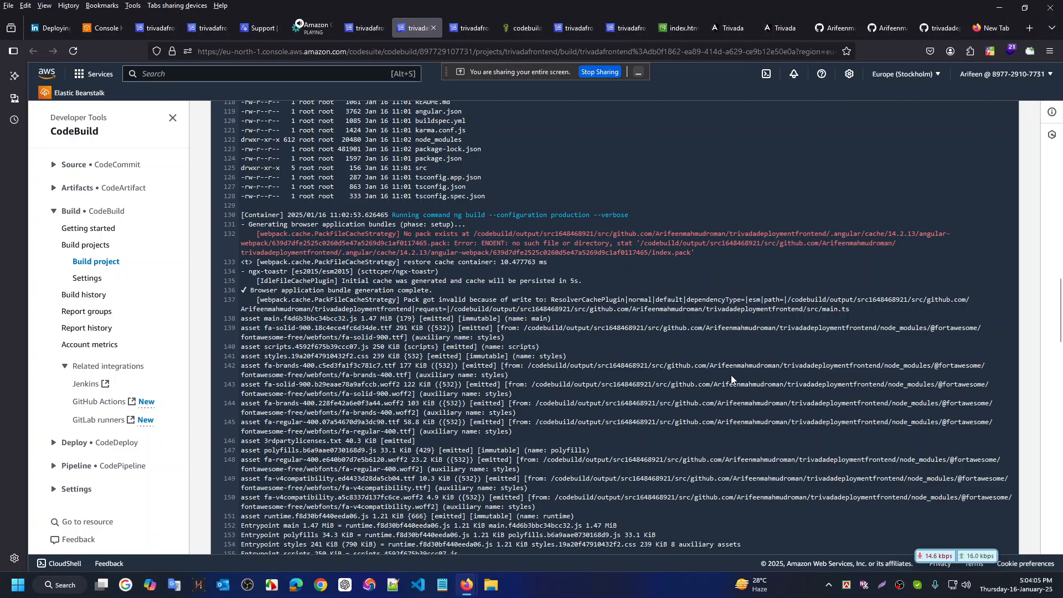
scroll(753, 377, "down", 7)
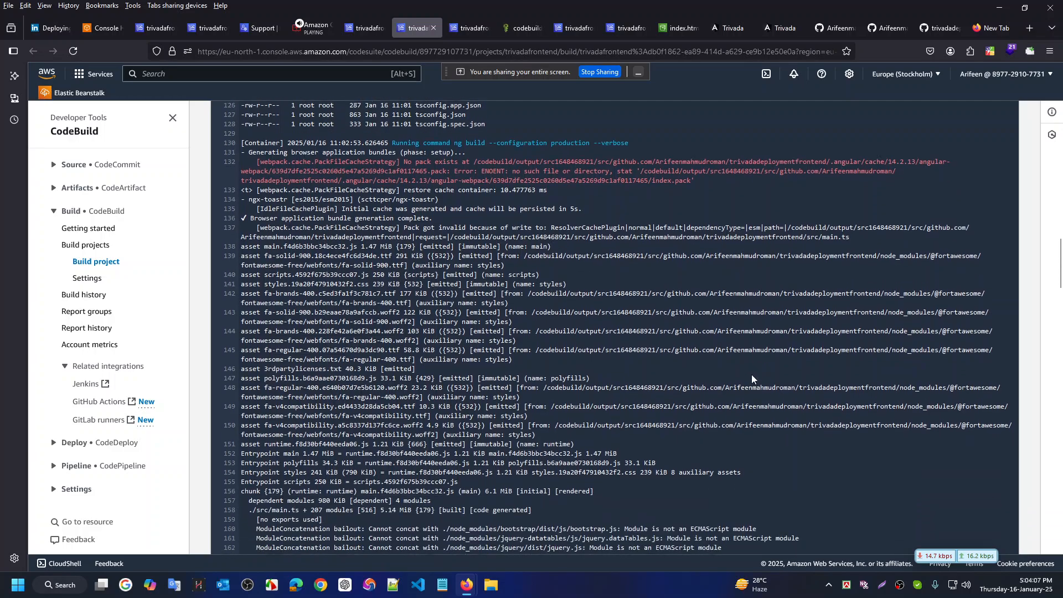
scroll(752, 379, "down", 5)
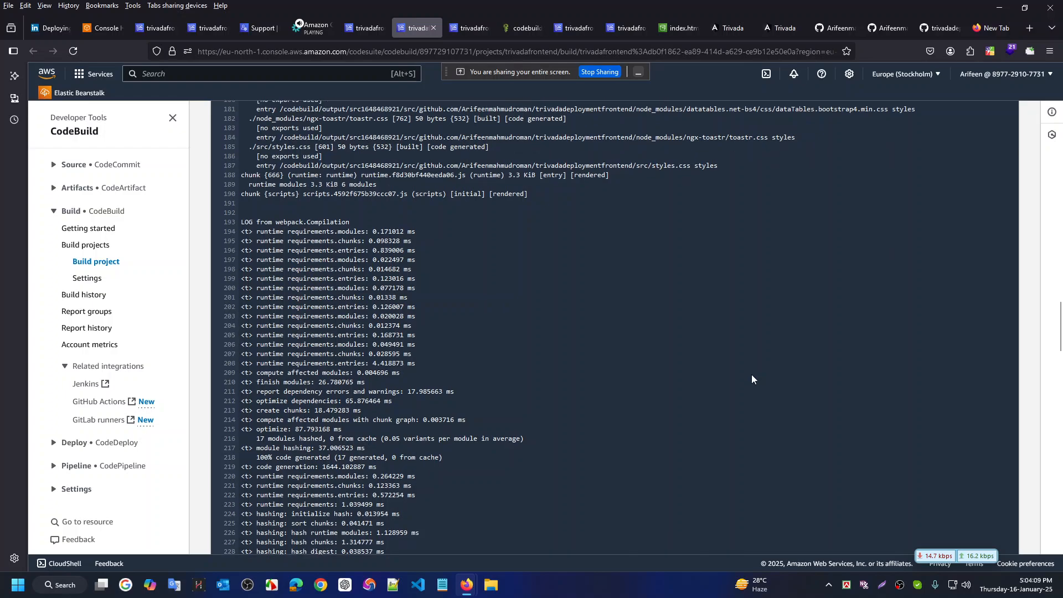
scroll(751, 378, "down", 1)
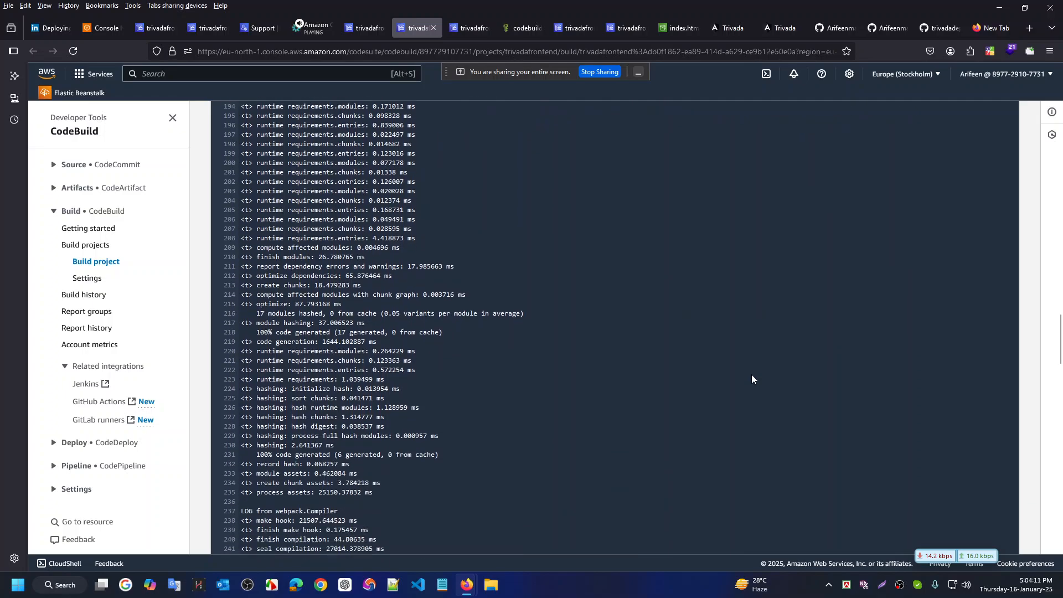
scroll(752, 375, "down", 4)
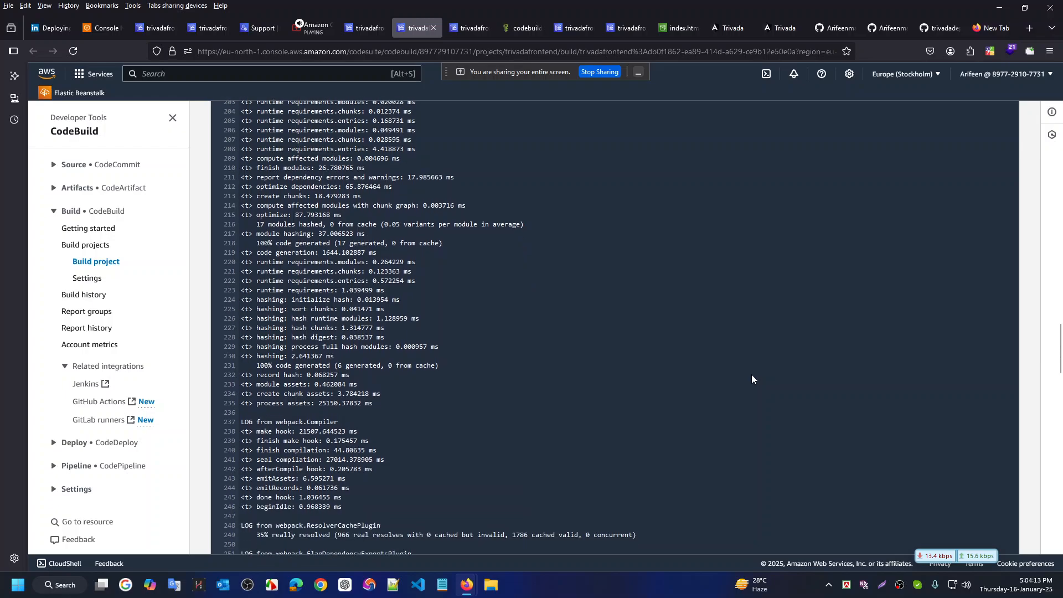
scroll(752, 374, "down", 5)
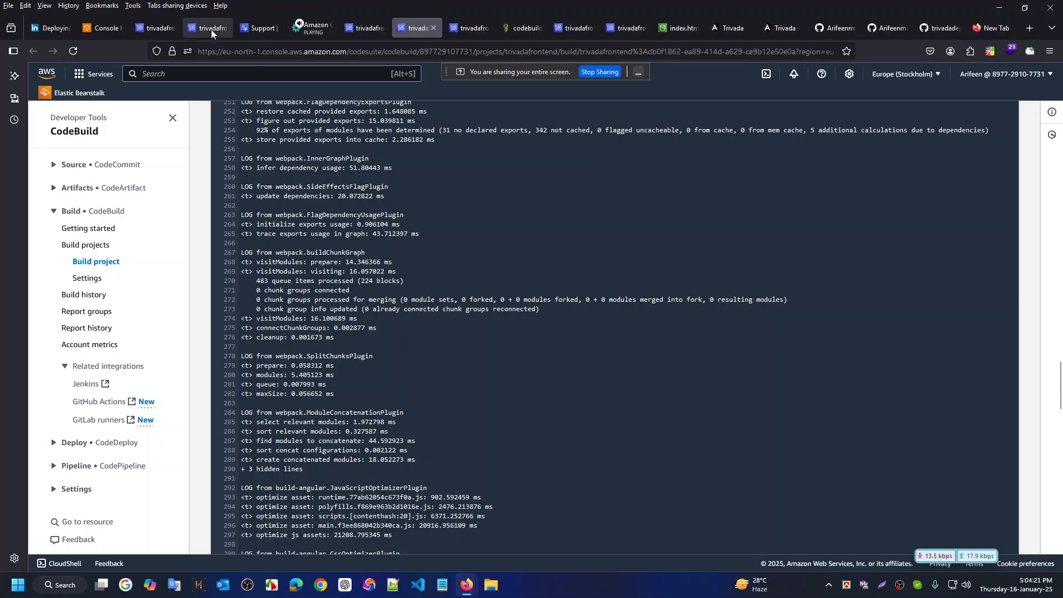
left_click(150, 29)
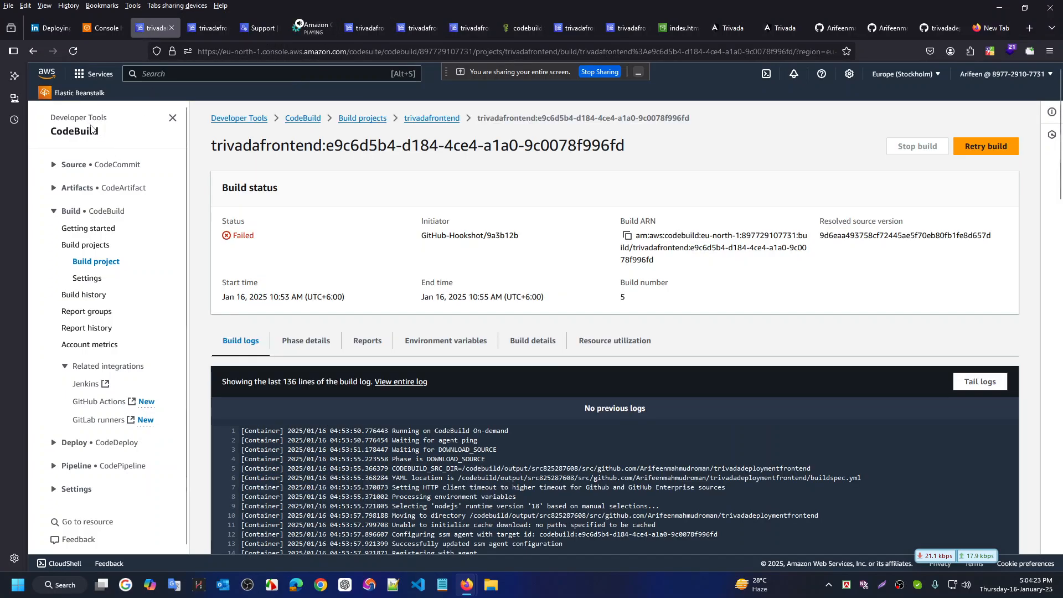
Open the Elastic Beanstalk facebookService application in a new tab
left_click(104, 29)
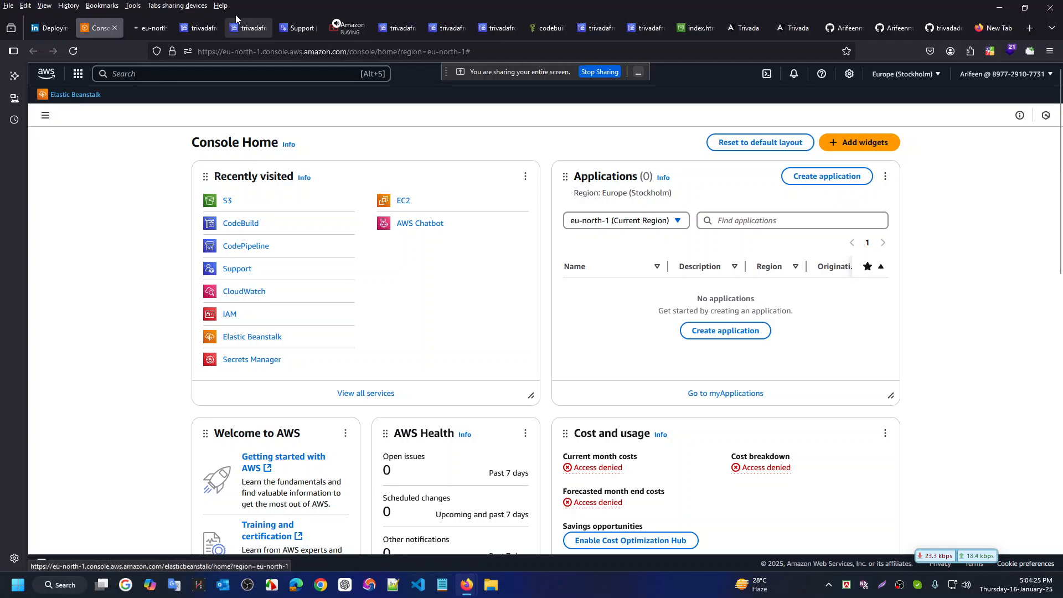
left_click(147, 27)
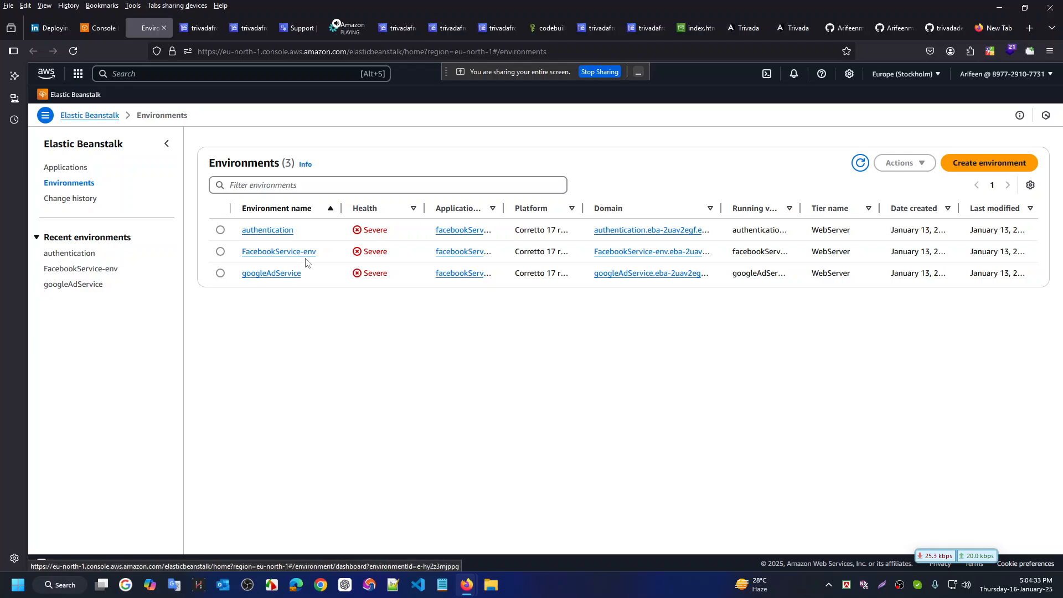
left_click(70, 170)
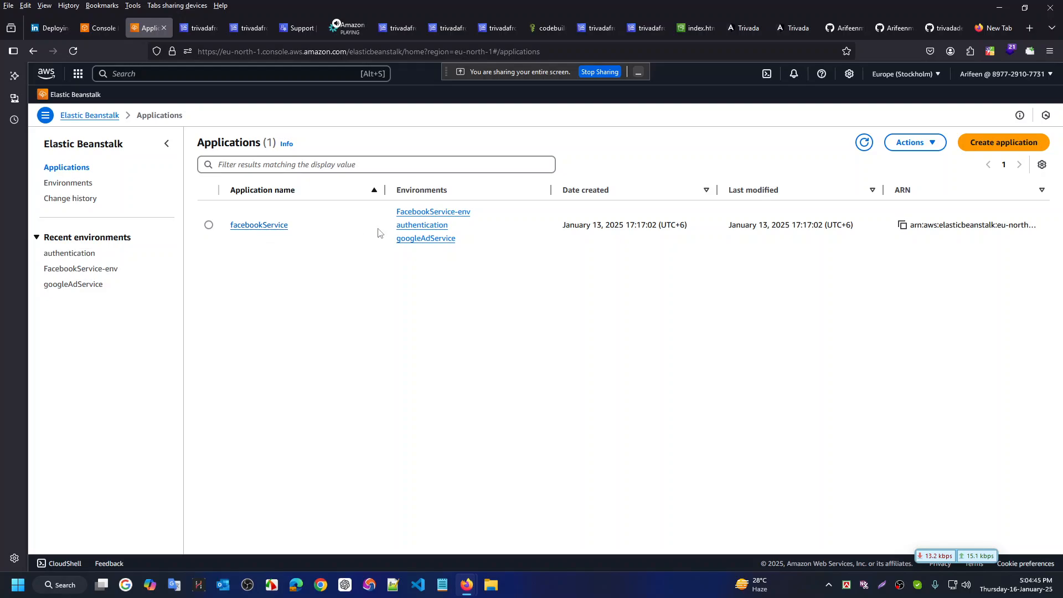
middle_click(276, 230)
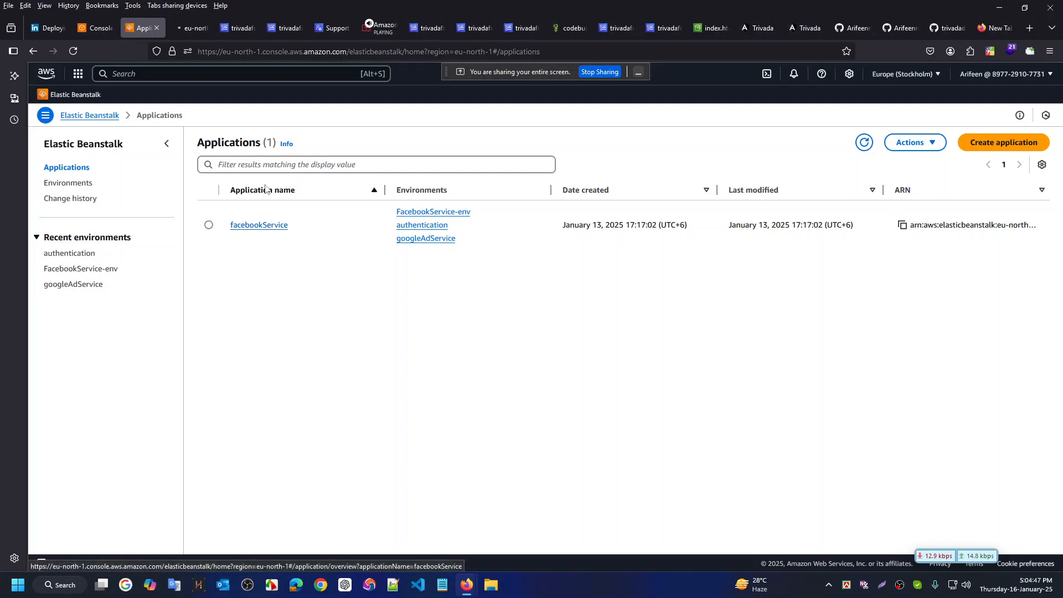
left_click(193, 28)
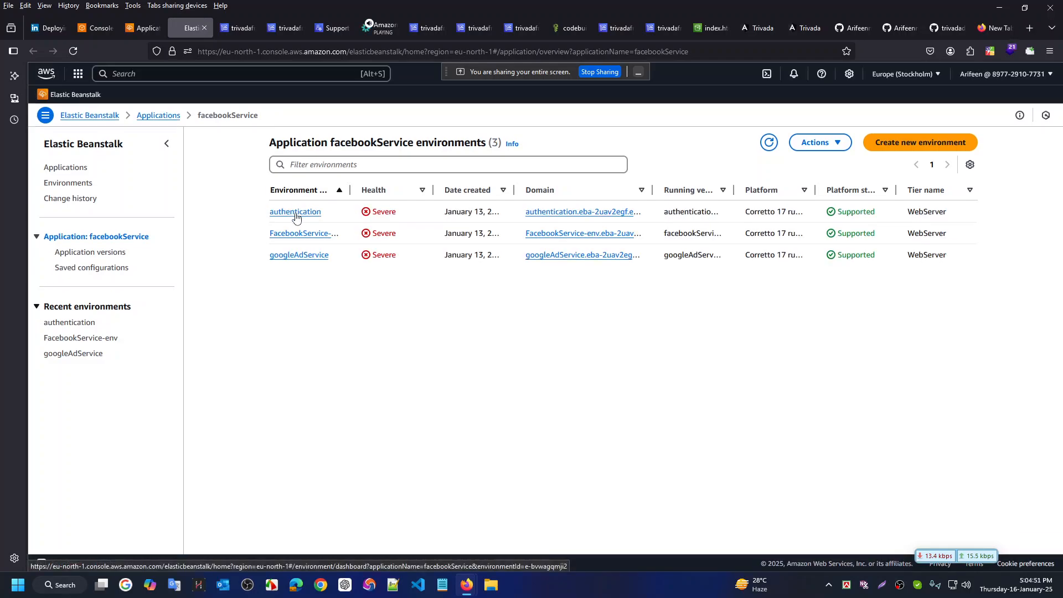
Start an Upload and deploy on the authentication environment, cancel it, and dismiss the alarm
left_click(296, 213)
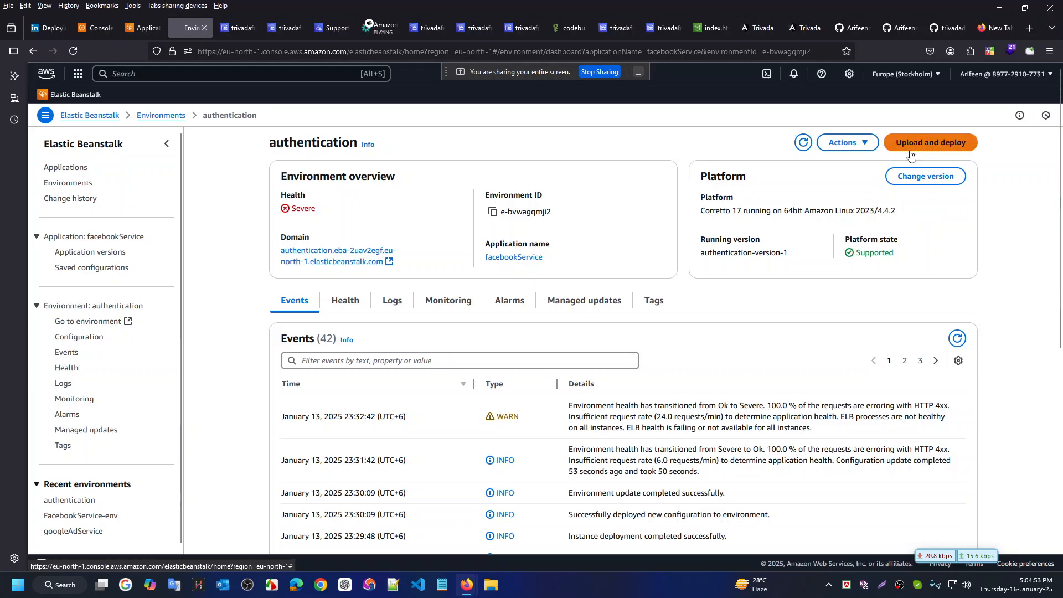
left_click(936, 144)
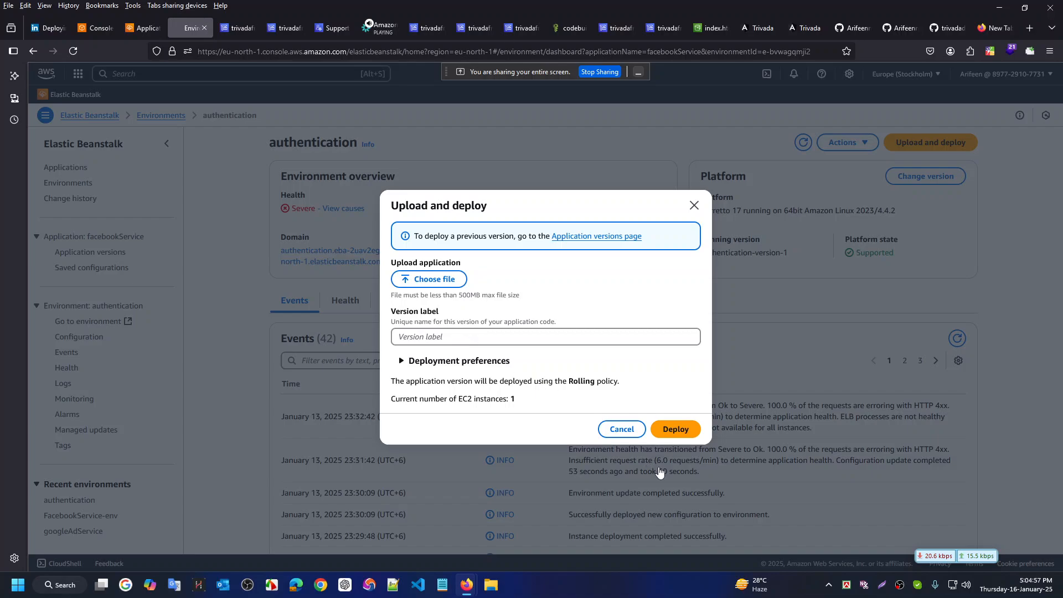
left_click(614, 431)
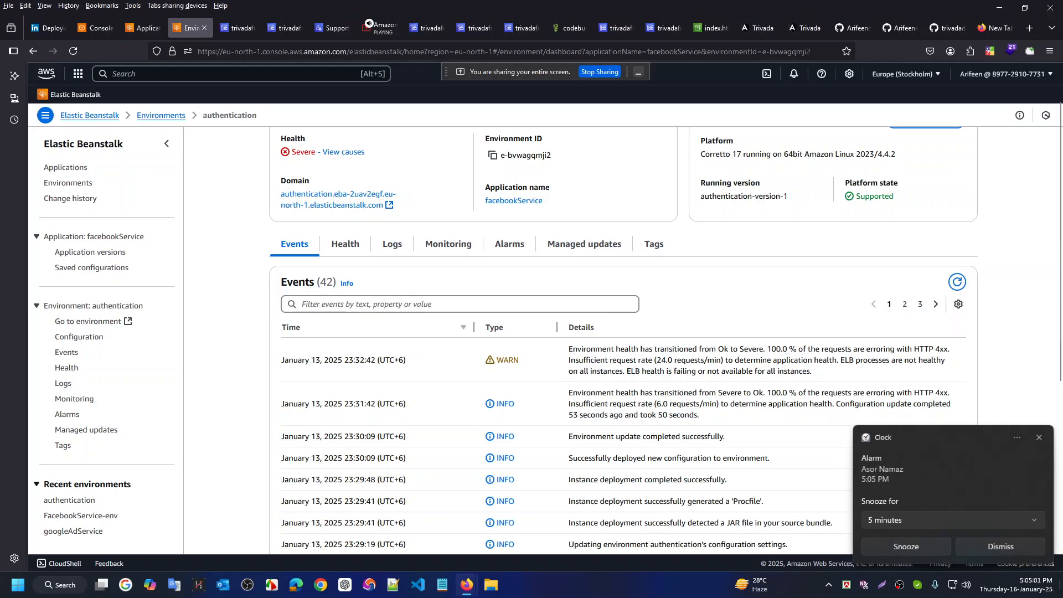
left_click(1002, 547)
scroll(575, 268, "up", 2)
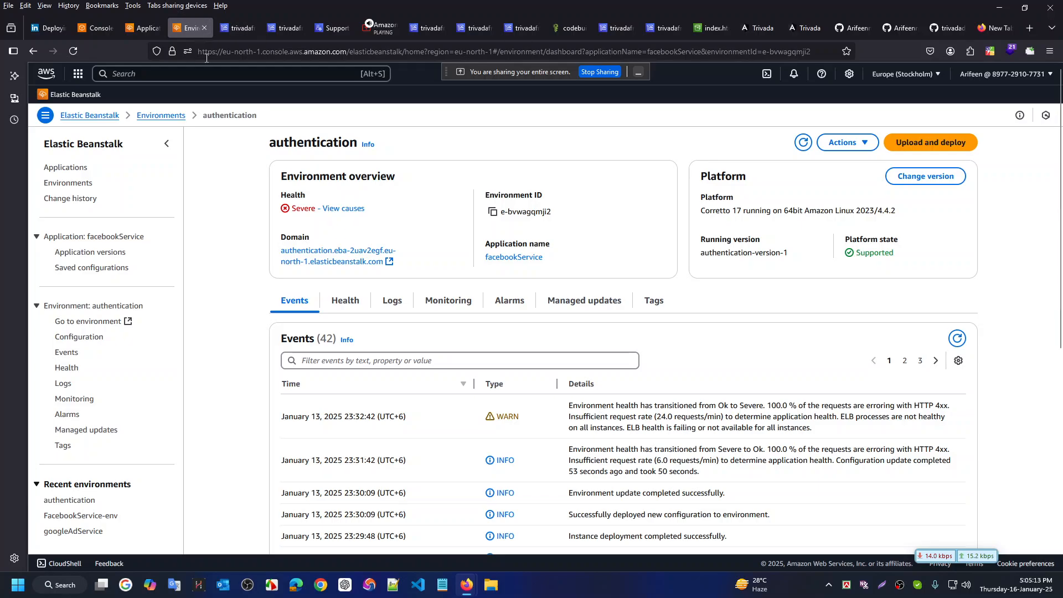
Switch back through the tabs to the trivadafrontend CodeBuild project page
left_click(138, 29)
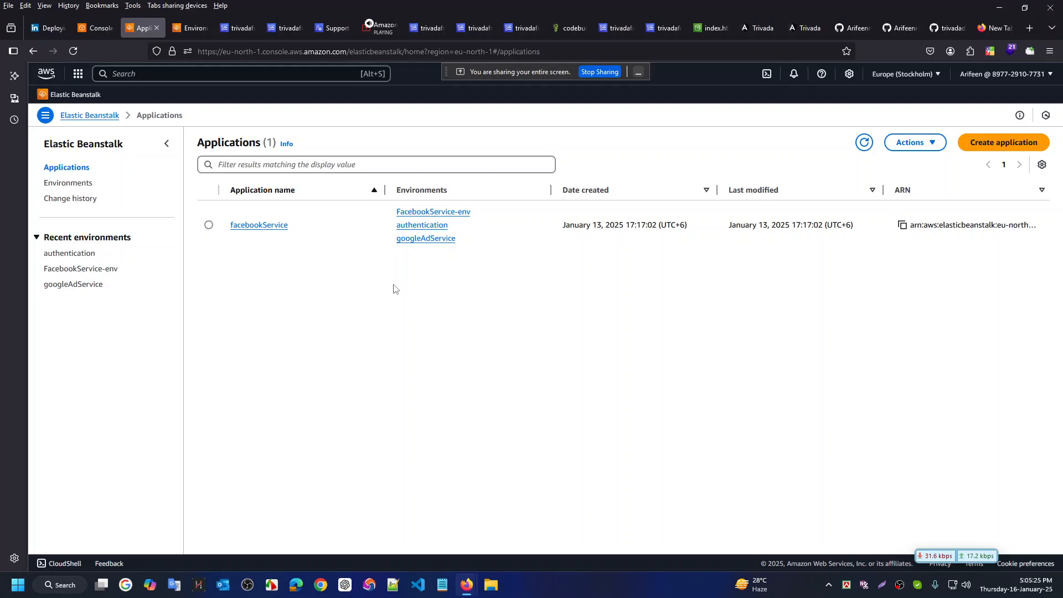
left_click(331, 28)
left_click(285, 27)
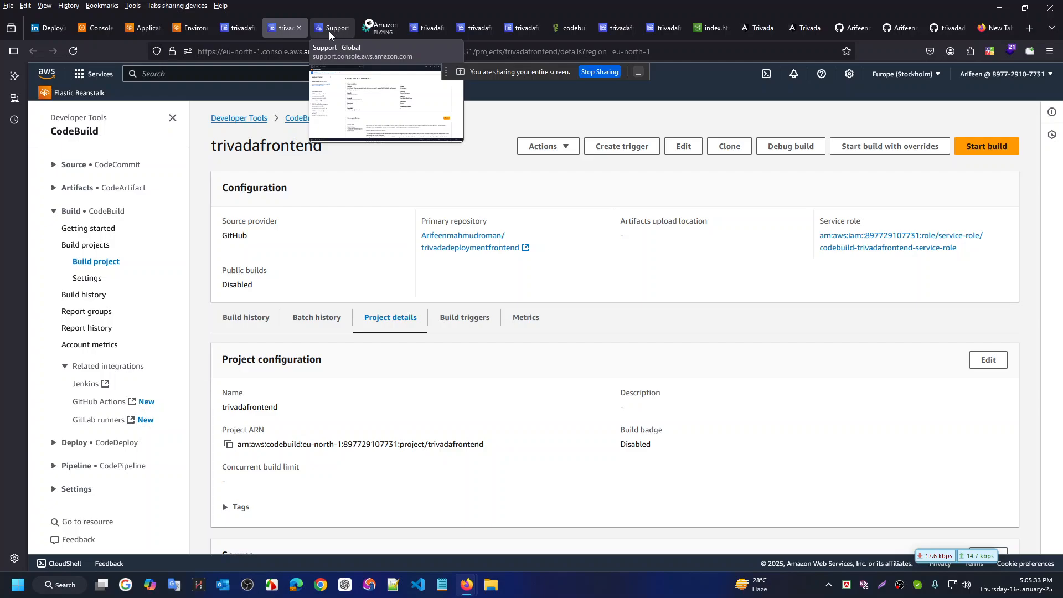
Open trivadafrontend from Build projects and view its history, builds 8 to 4 all Failed
scroll(355, 245, "down", 2)
scroll(310, 166, "up", 1)
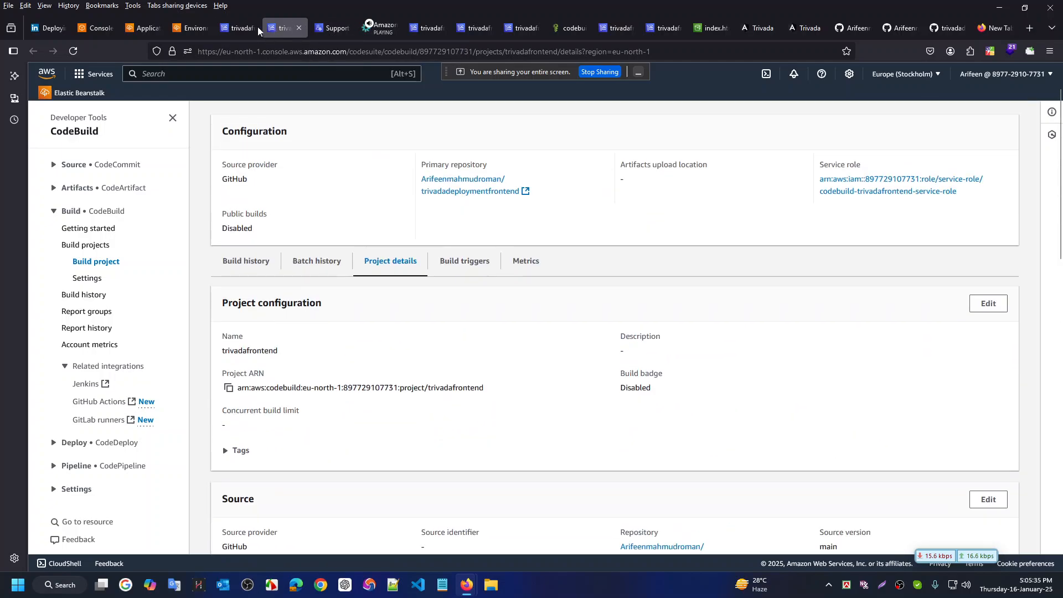
left_click(255, 27)
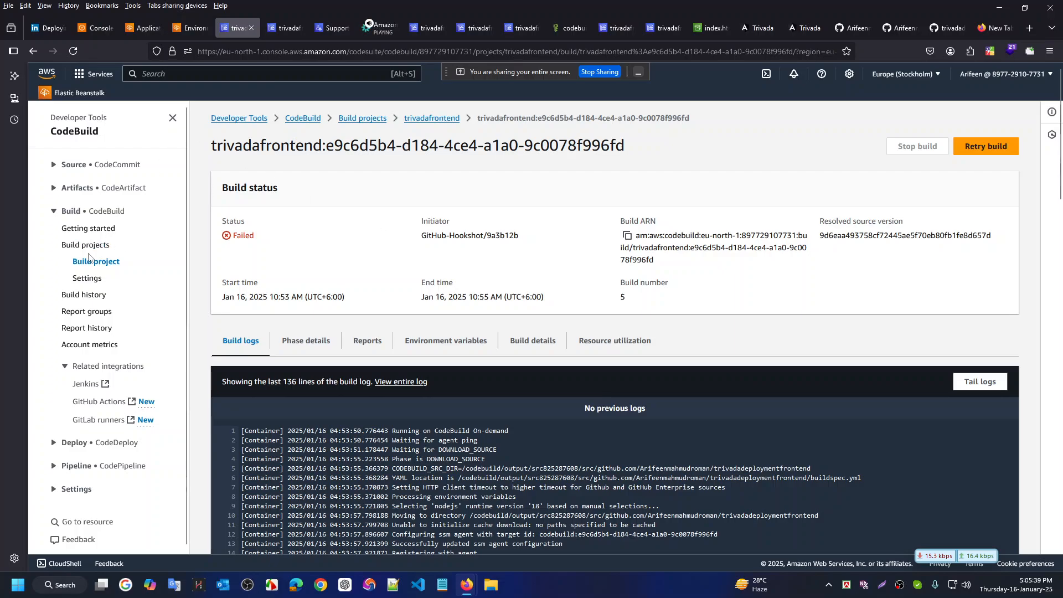
left_click(75, 132)
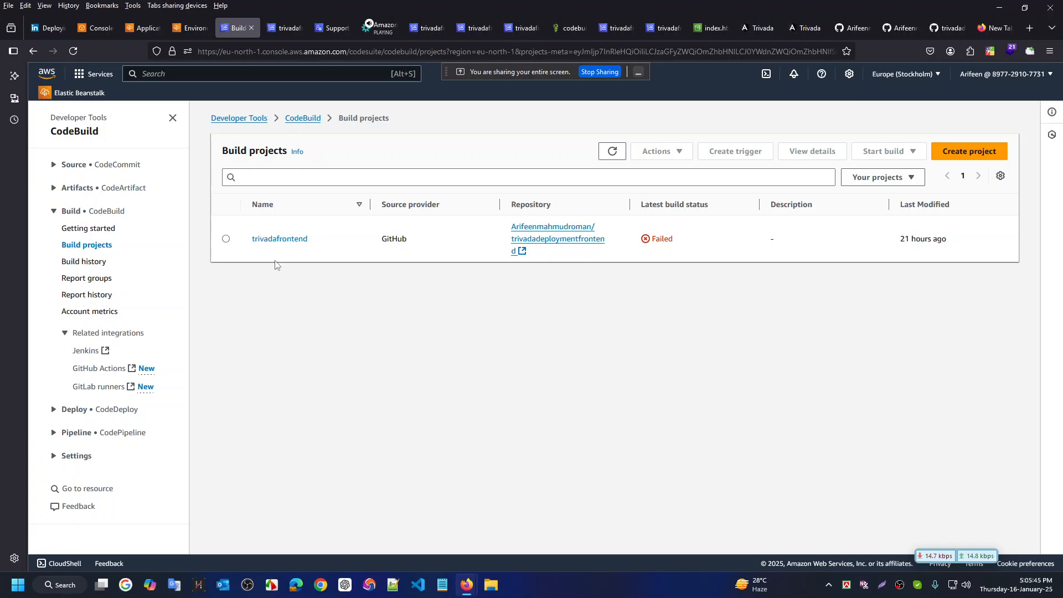
left_click(277, 241)
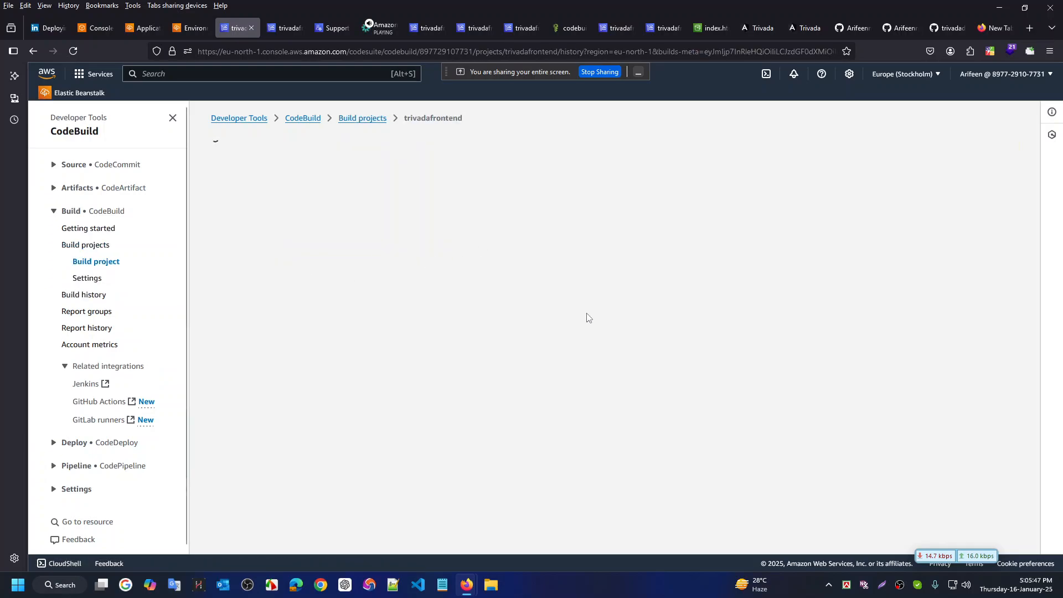
scroll(451, 307, "down", 2)
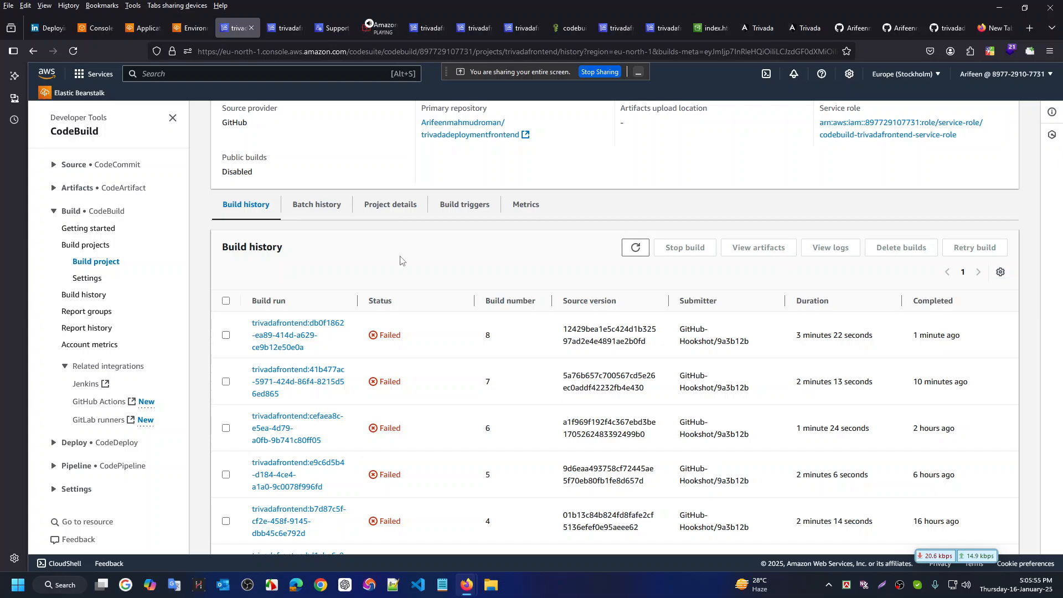
Open failed build 8 and read its log's s3 sync NoSuchBucket error for ${BUCKET_NAME}
left_click(281, 331)
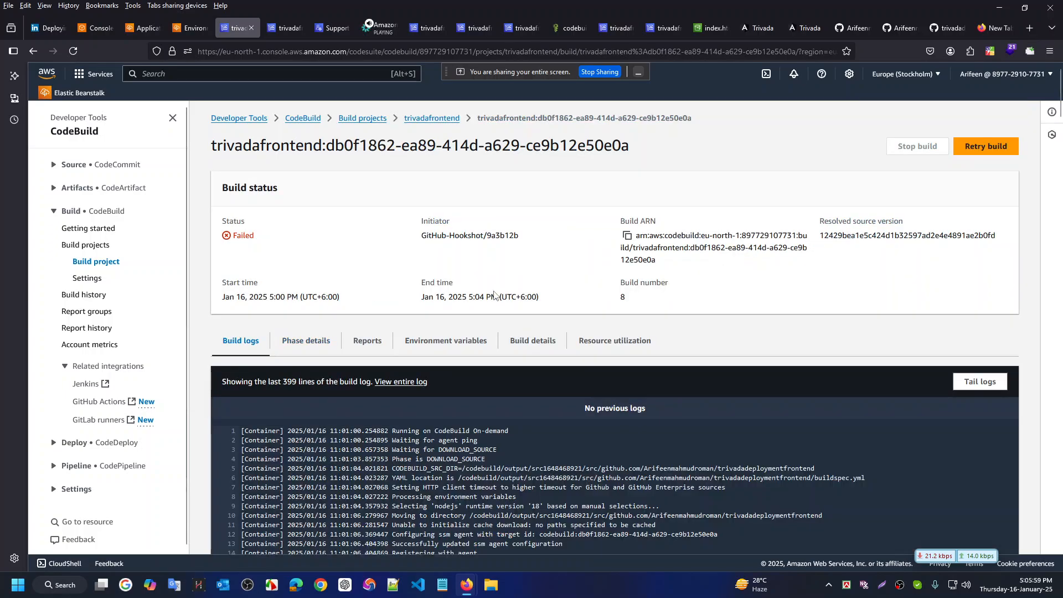
scroll(494, 296, "down", 20)
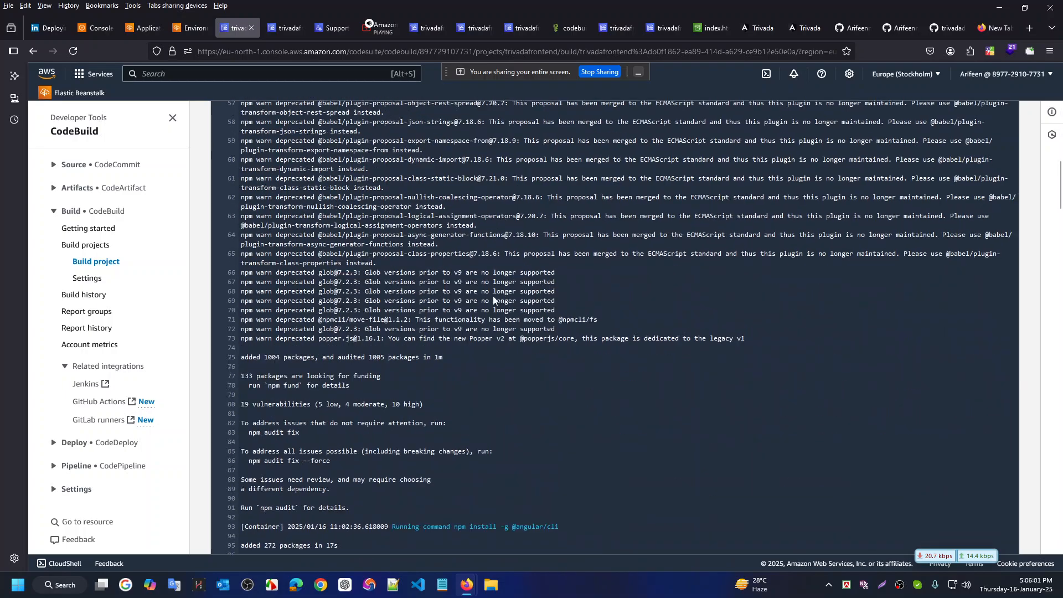
scroll(493, 300, "down", 6)
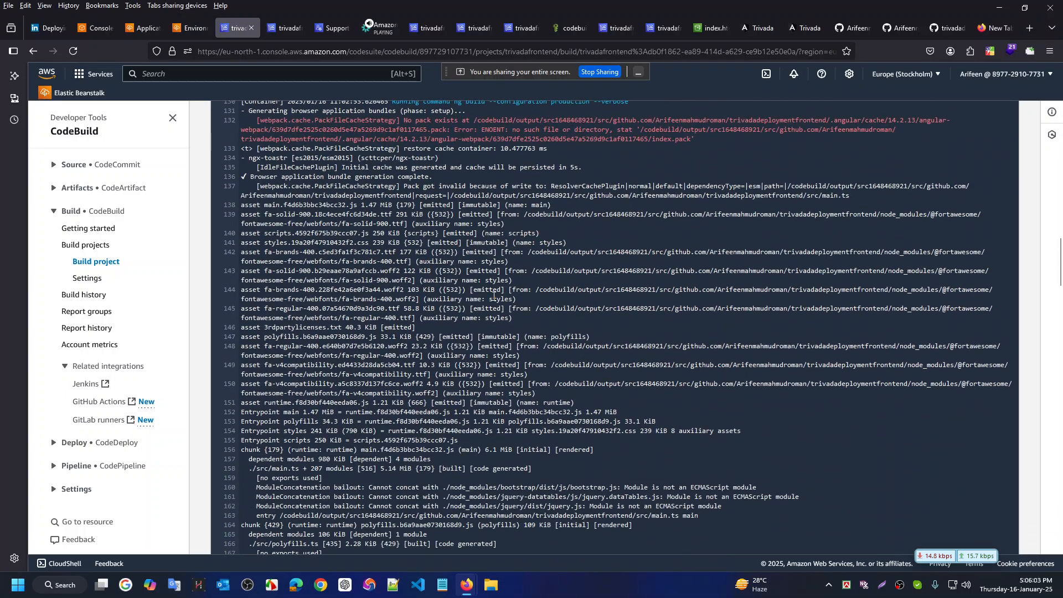
scroll(493, 296, "down", 5)
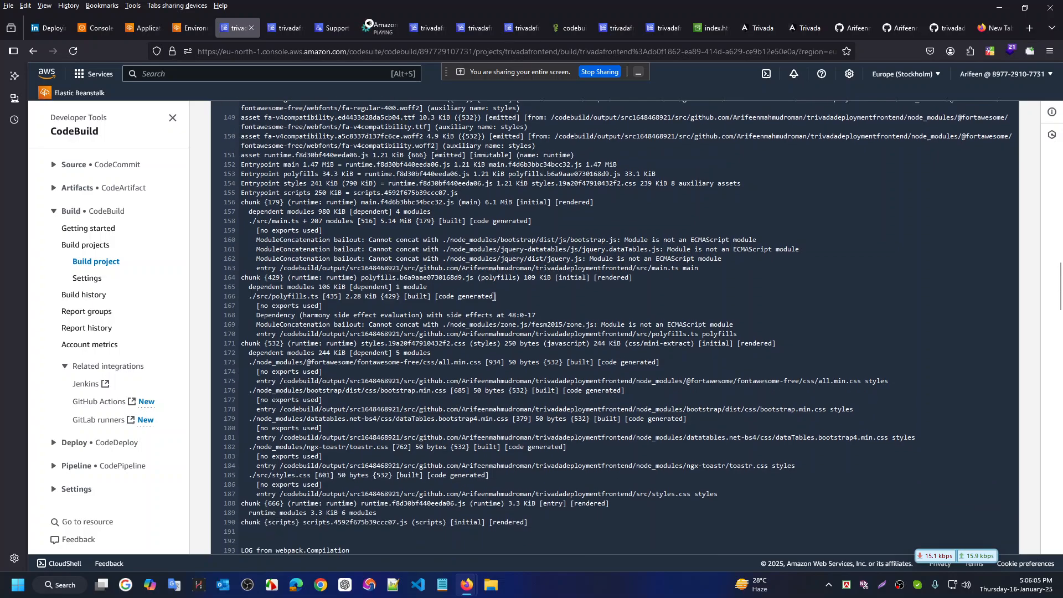
scroll(494, 296, "down", 12)
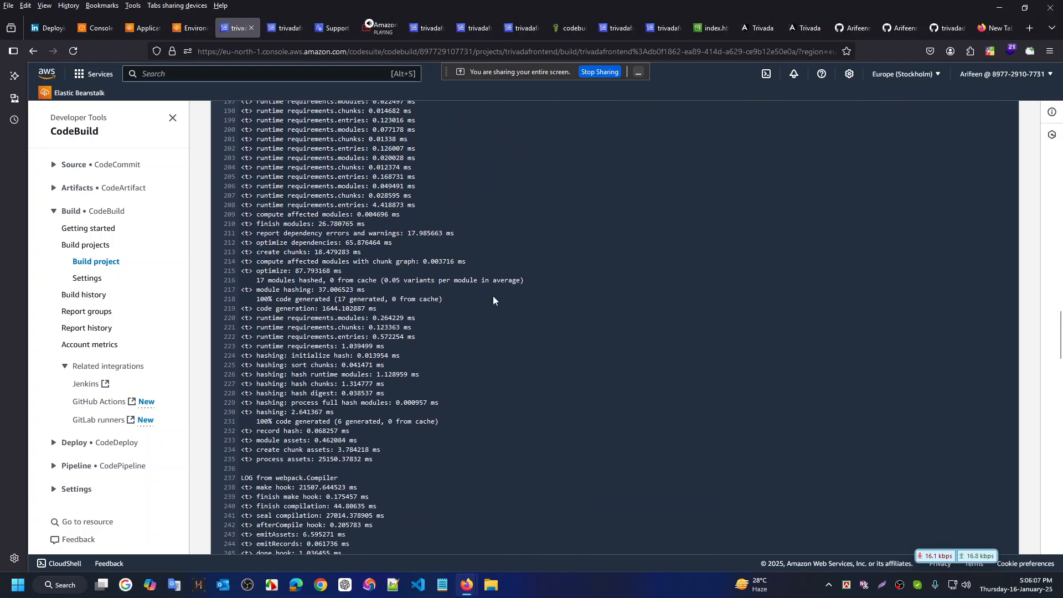
scroll(494, 299, "down", 20)
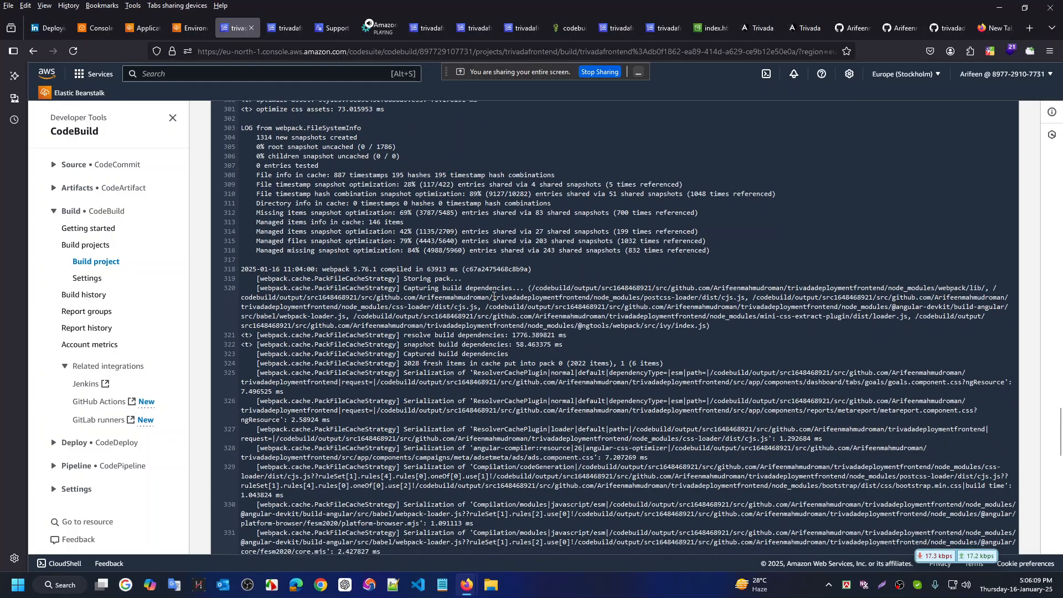
scroll(493, 297, "down", 15)
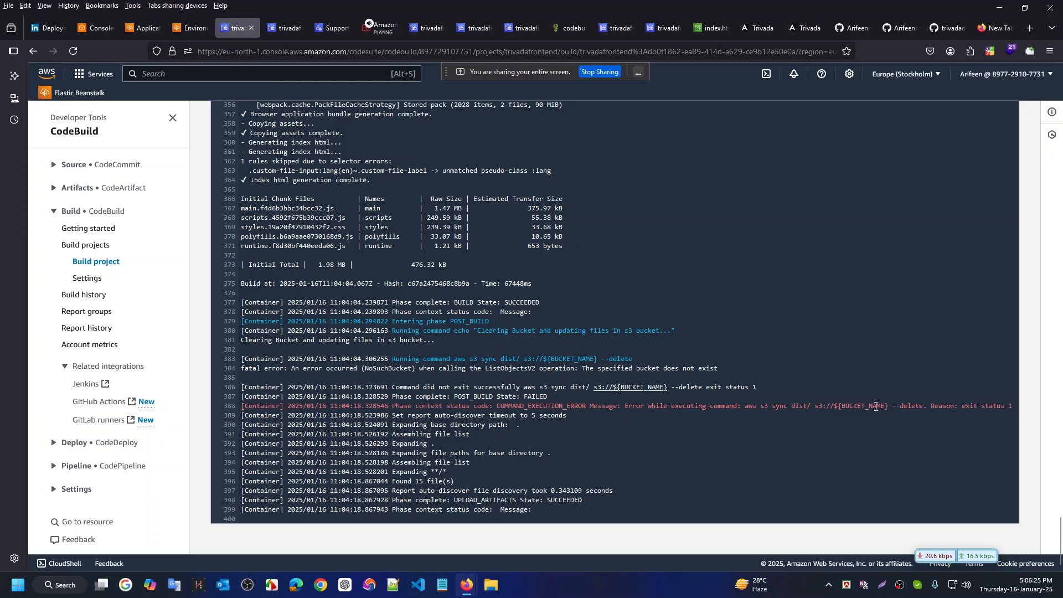
left_click_drag(876, 407, 838, 408)
left_click(865, 406)
scroll(460, 300, "up", 5)
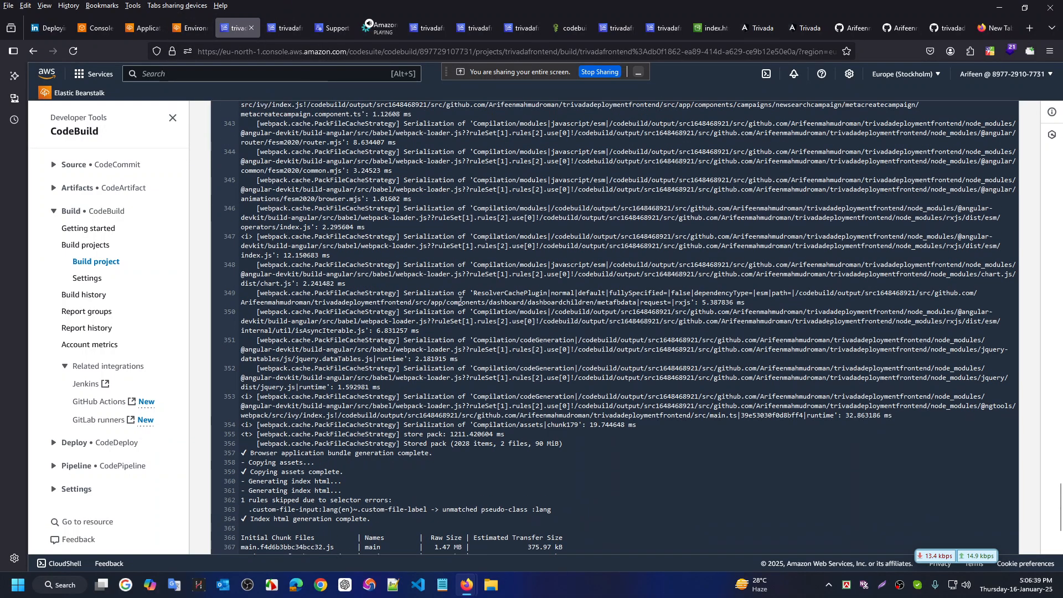
scroll(460, 300, "up", 20)
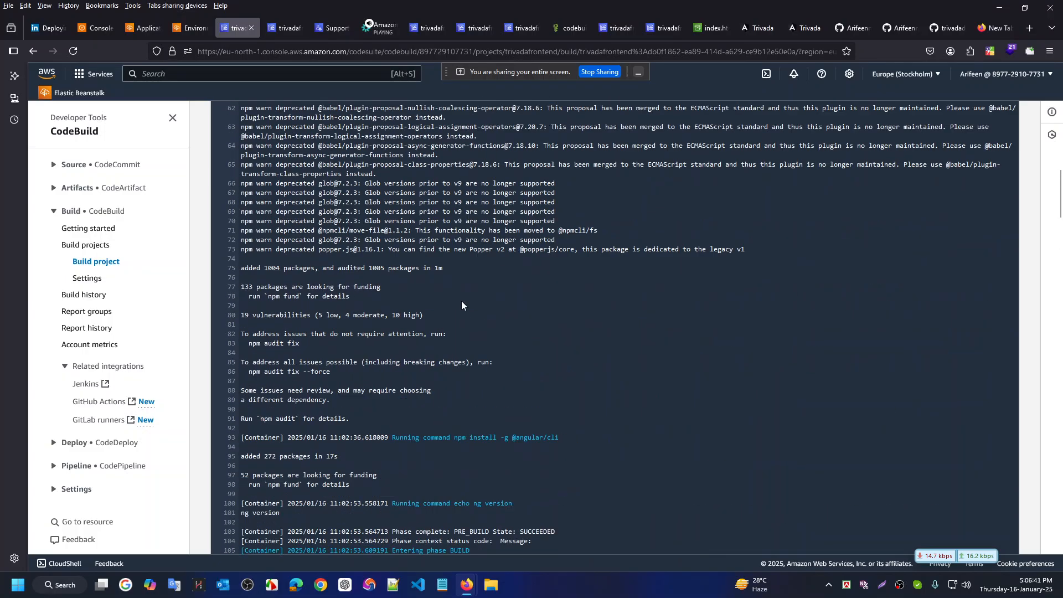
scroll(461, 305, "up", 15)
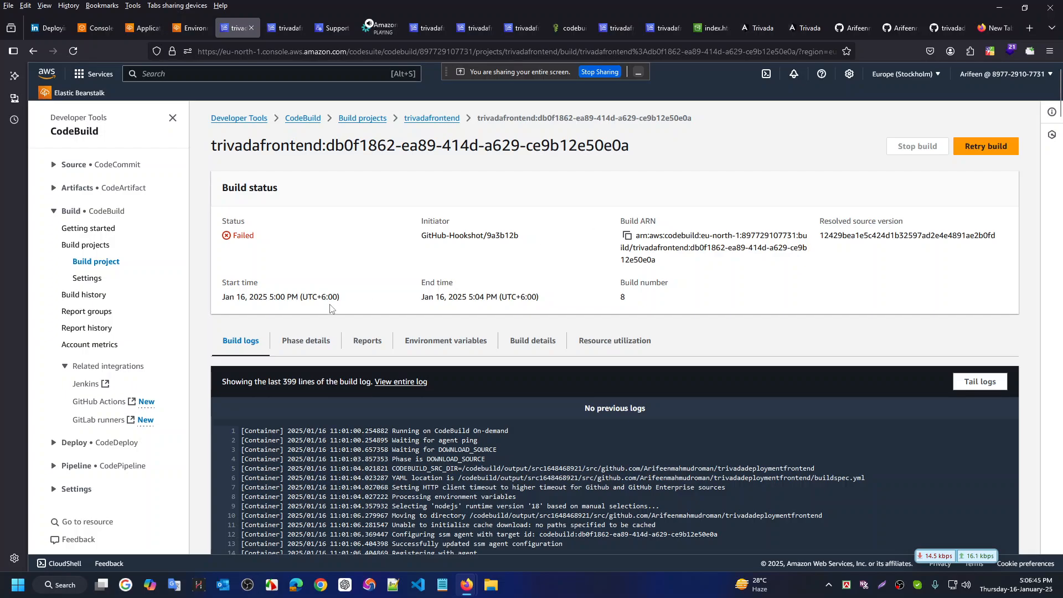
Check build 8's Environment variables tab, find none set, and return to trivadafrontend
left_click(410, 342)
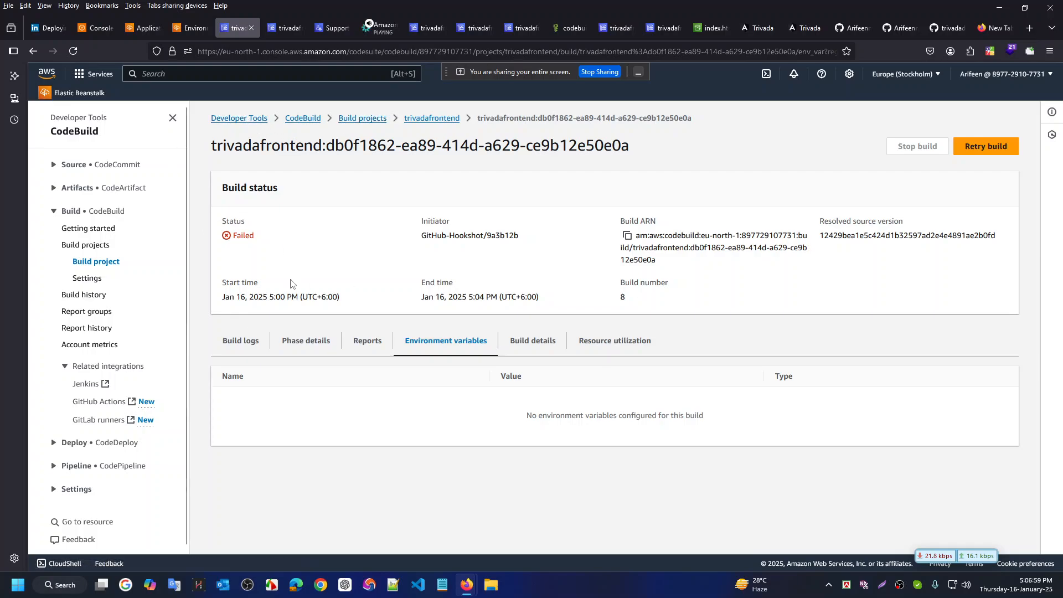
left_click(435, 120)
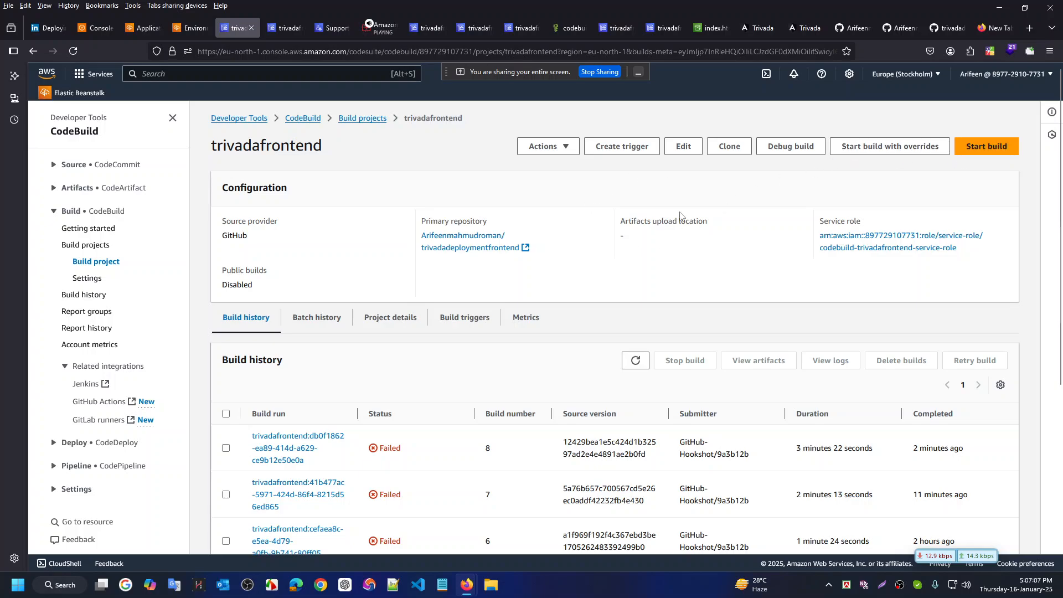
Open the trivadafrontend project's Edit page and scroll down through its settings
left_click(683, 146)
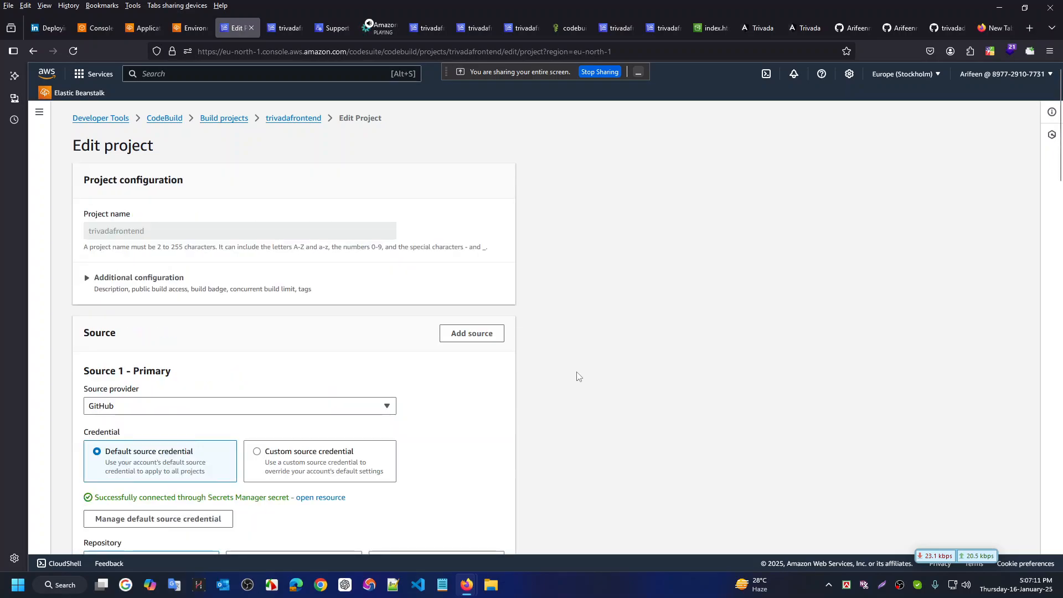
scroll(578, 376, "down", 3)
scroll(578, 376, "down", 5)
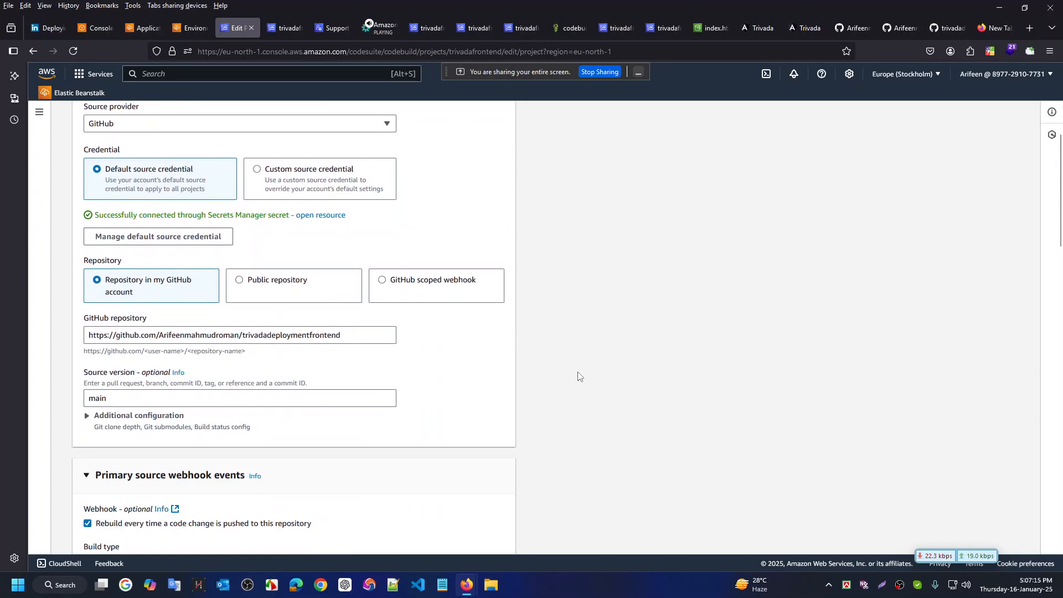
scroll(579, 376, "down", 3)
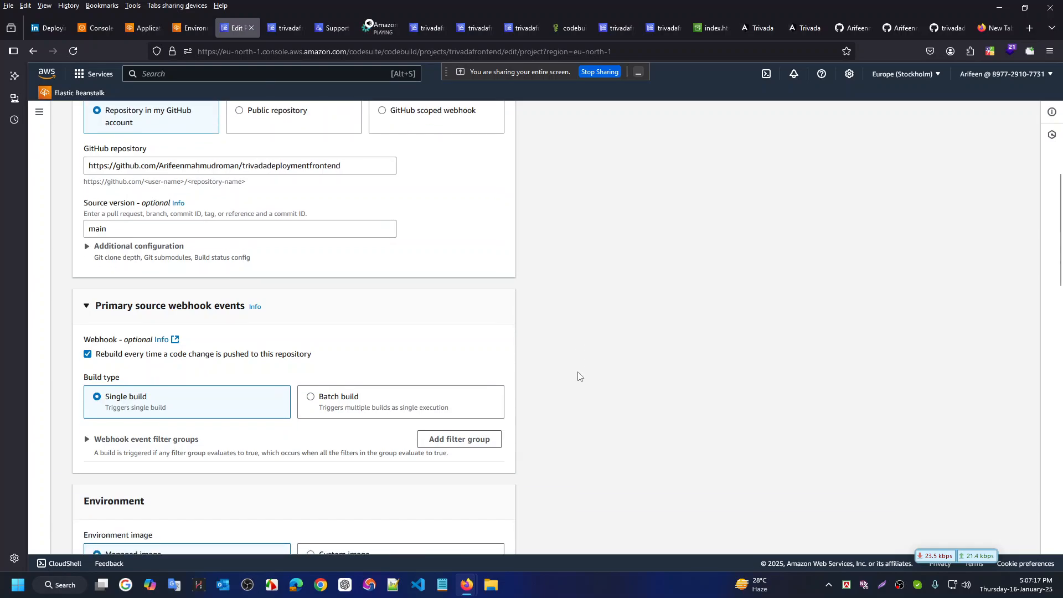
scroll(579, 376, "down", 4)
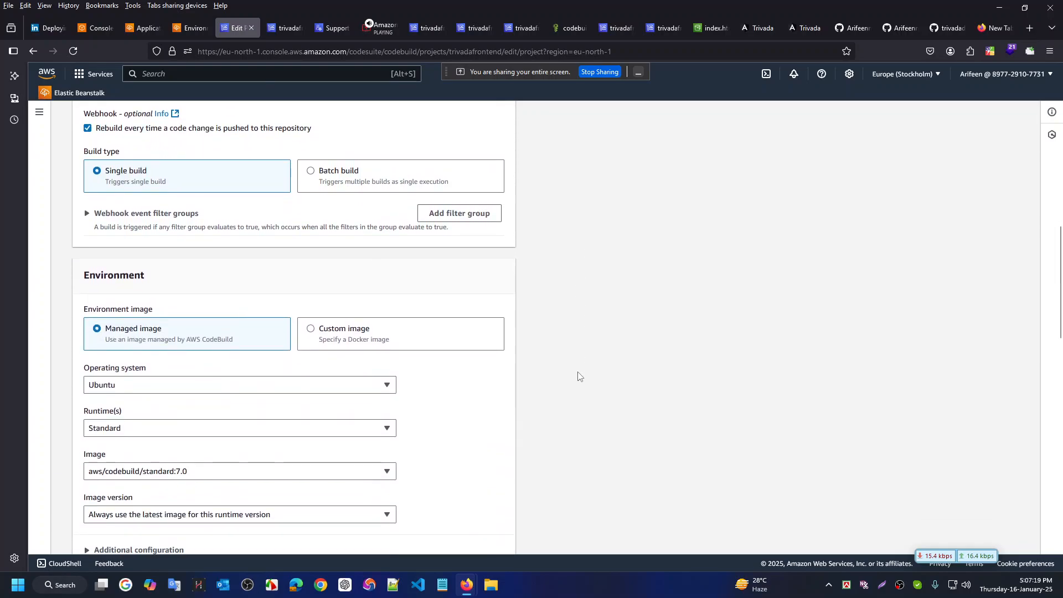
scroll(579, 376, "down", 4)
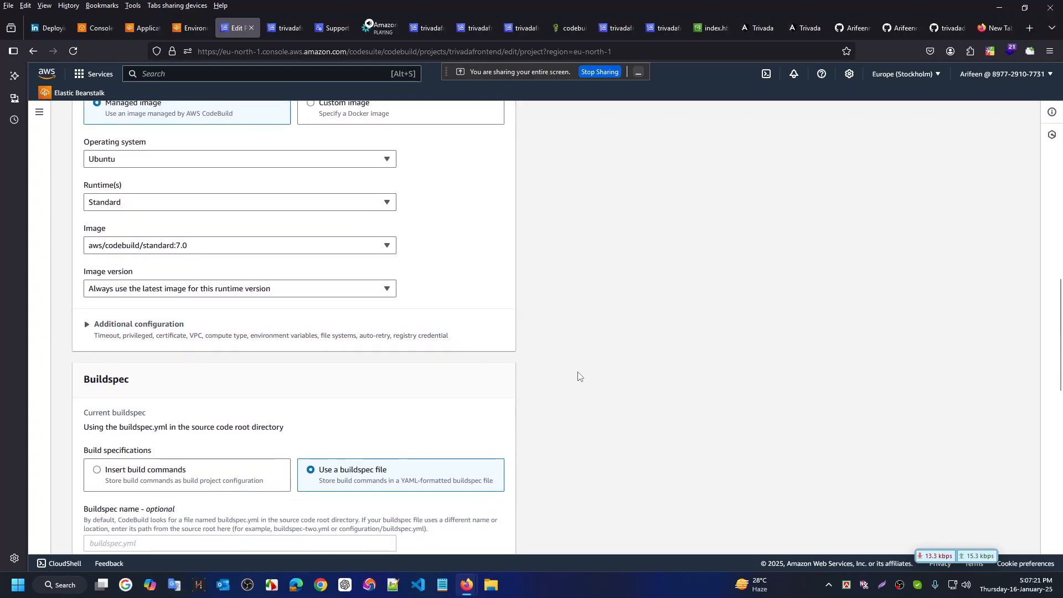
scroll(579, 376, "down", 1)
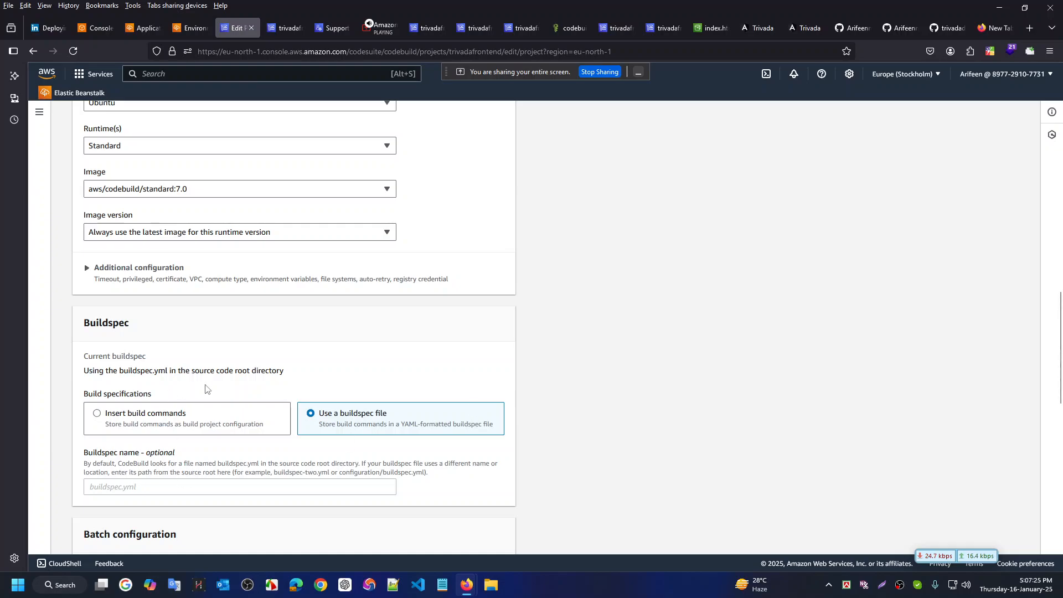
Expand Additional configuration and place the cursor in the empty environment variable Name field
left_click(86, 268)
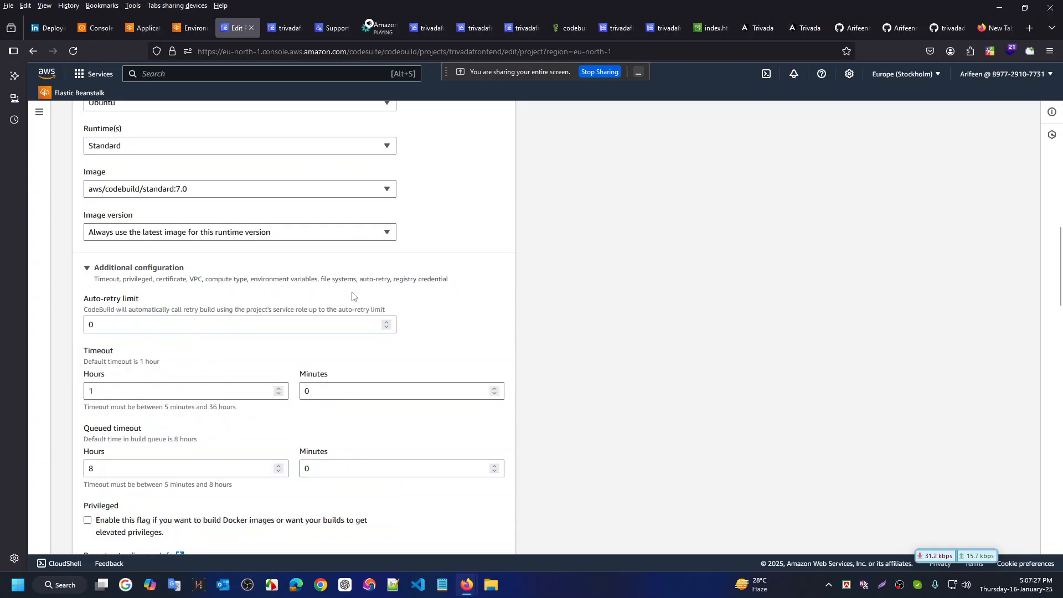
scroll(617, 356, "down", 2)
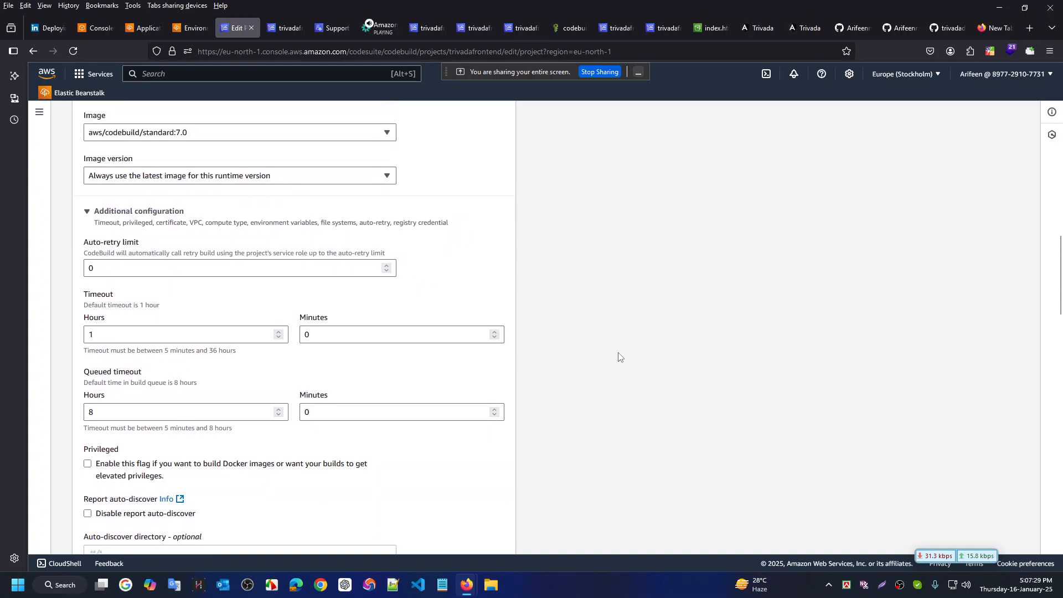
scroll(618, 356, "down", 4)
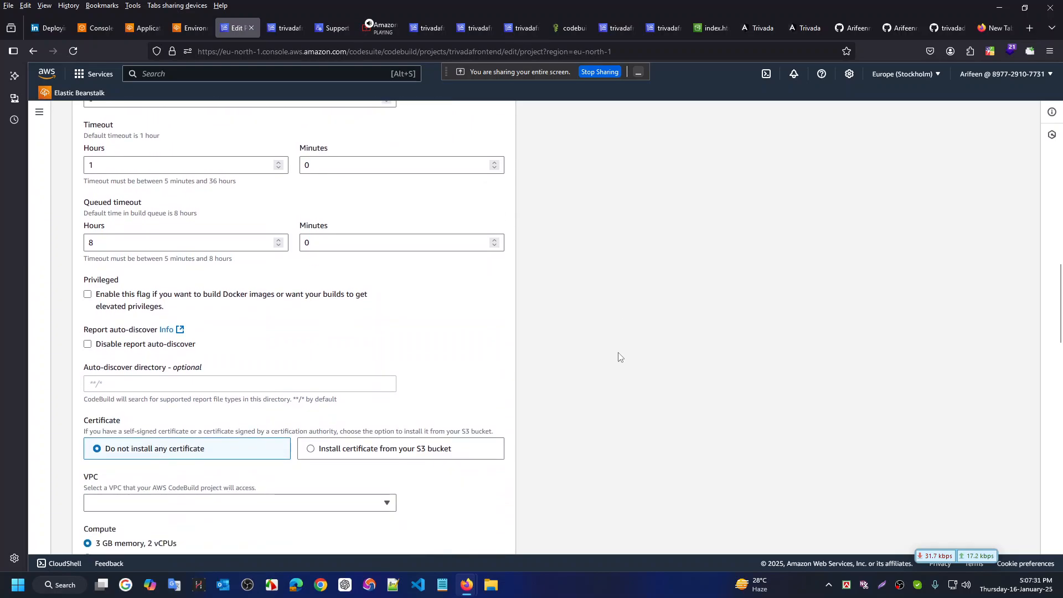
scroll(618, 356, "down", 3)
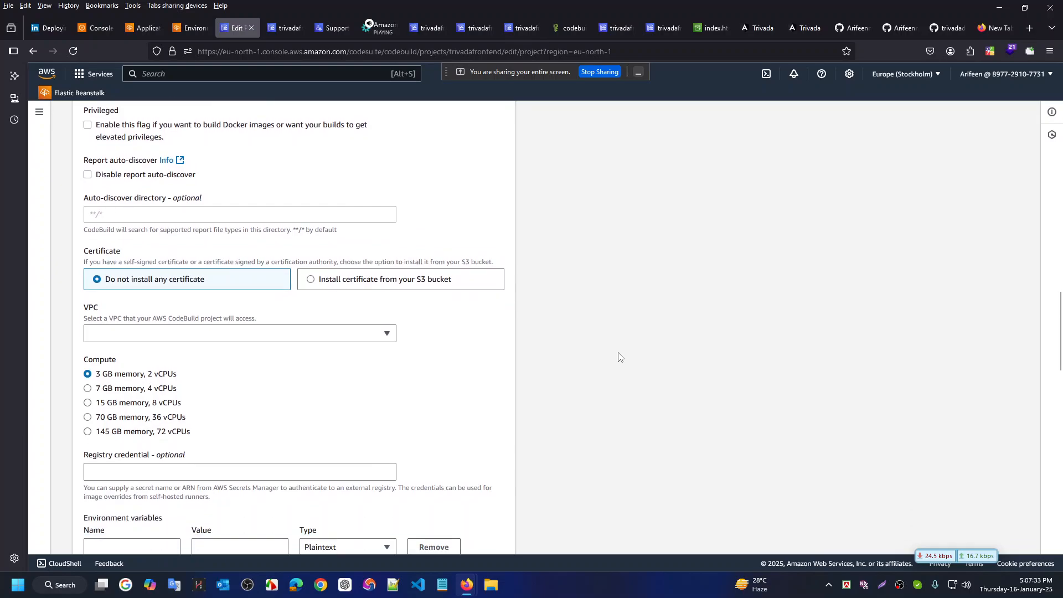
scroll(618, 356, "down", 2)
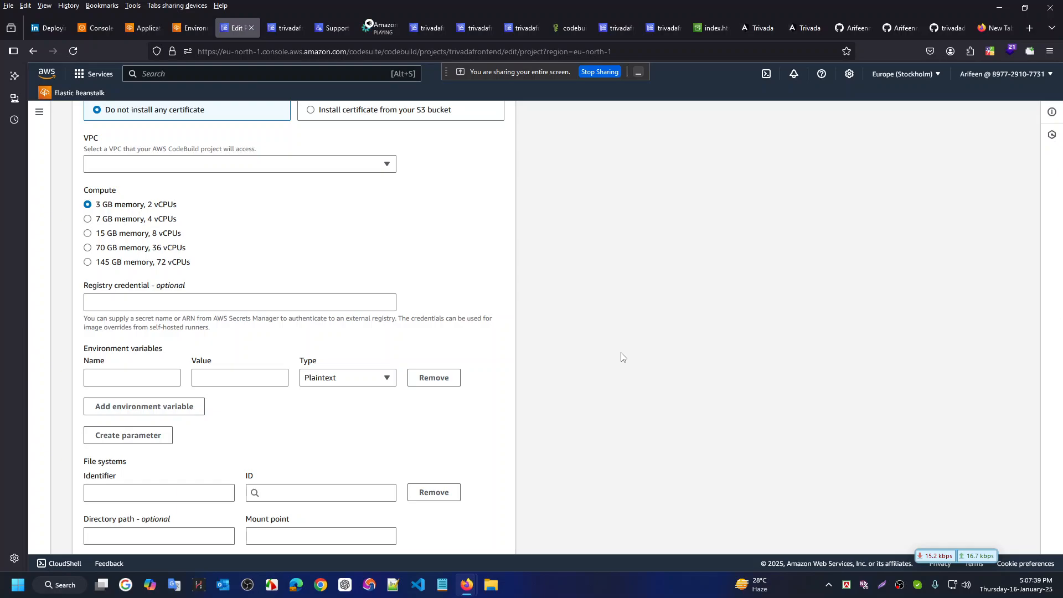
left_click(159, 382)
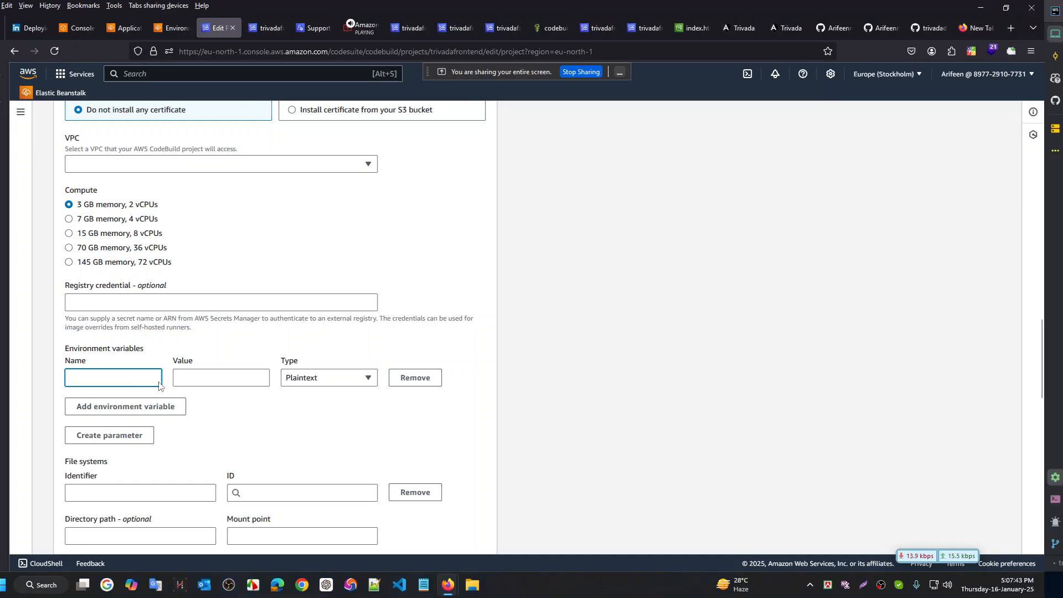
Copy BUCKET_NAME from the s3 sync command on buildspec.yml line 35, then return to the browser
key("ctrl+super+Right")
scroll(603, 249, "up", 2)
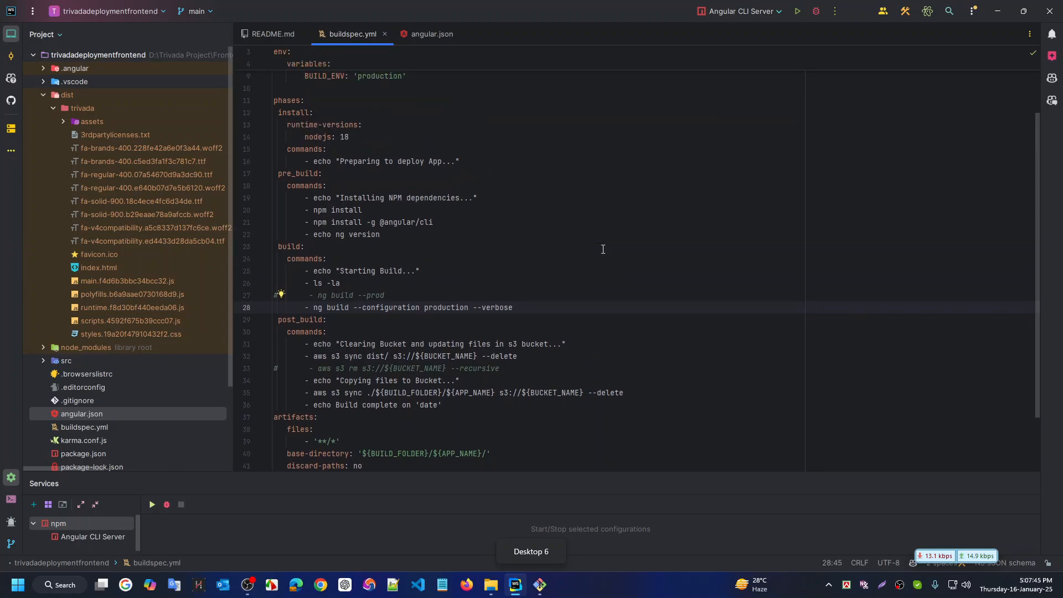
scroll(603, 249, "up", 2)
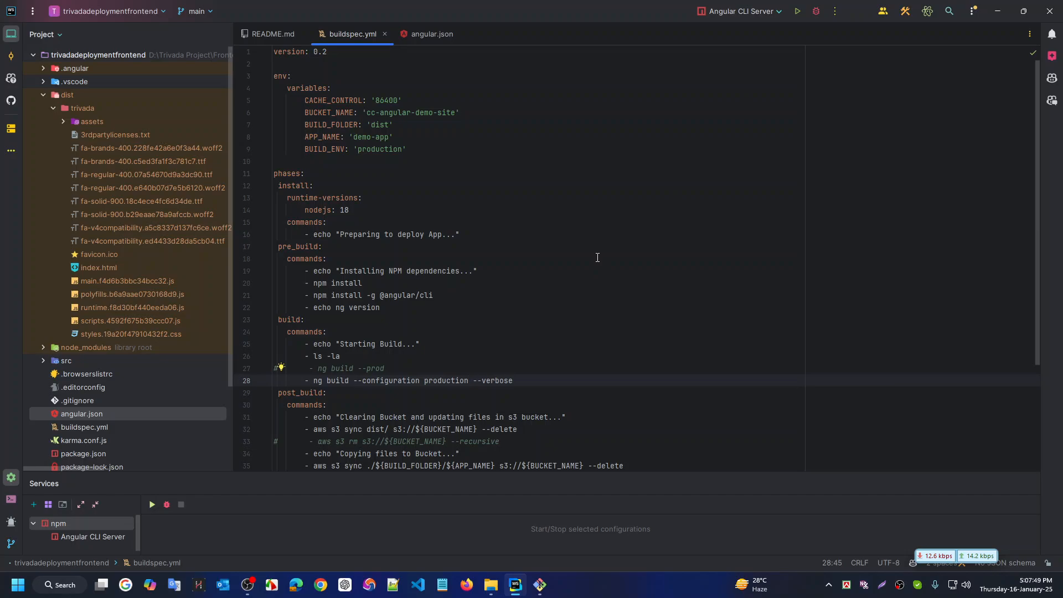
scroll(532, 317, "down", 1)
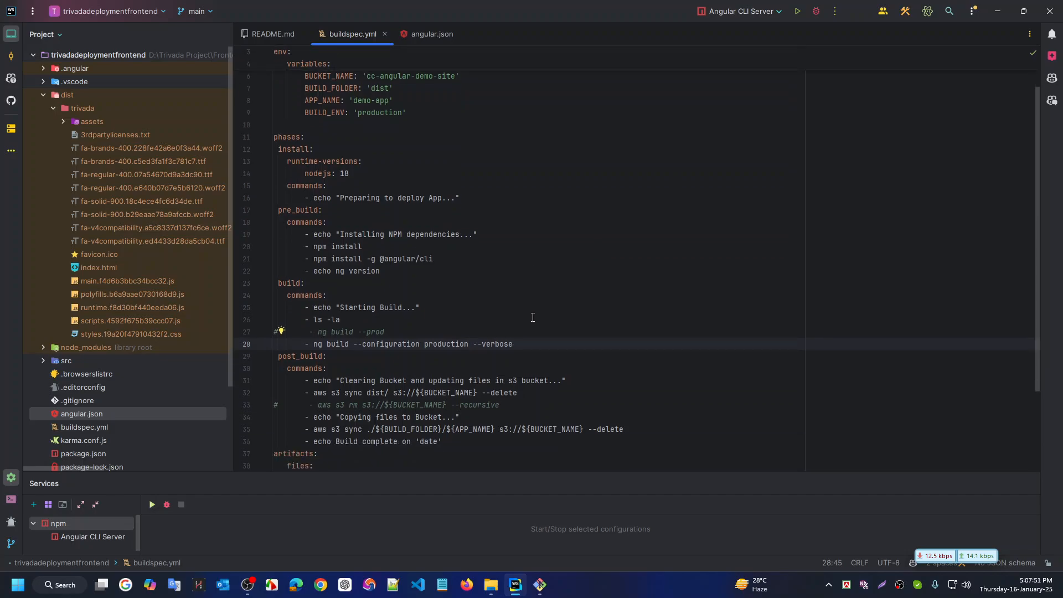
scroll(365, 382, "down", 1)
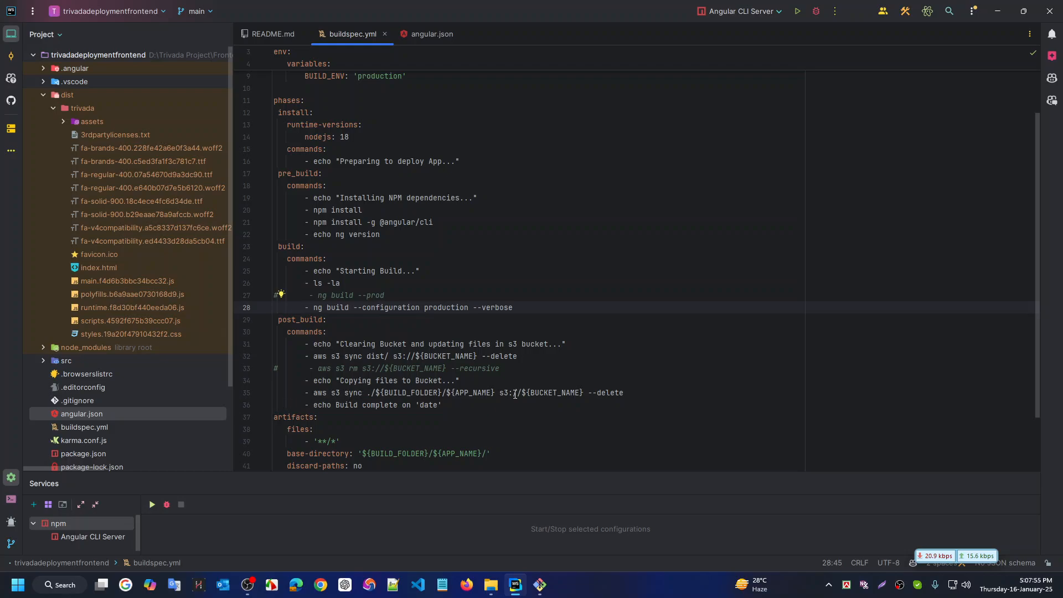
double_click(559, 393)
key("ctrl+c")
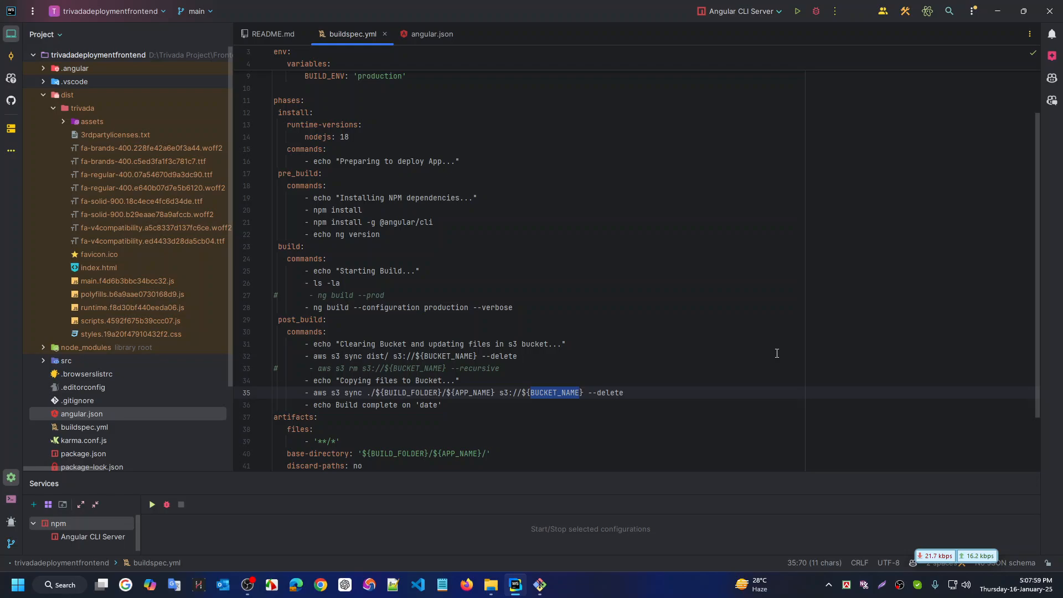
key("ctrl+super+Right")
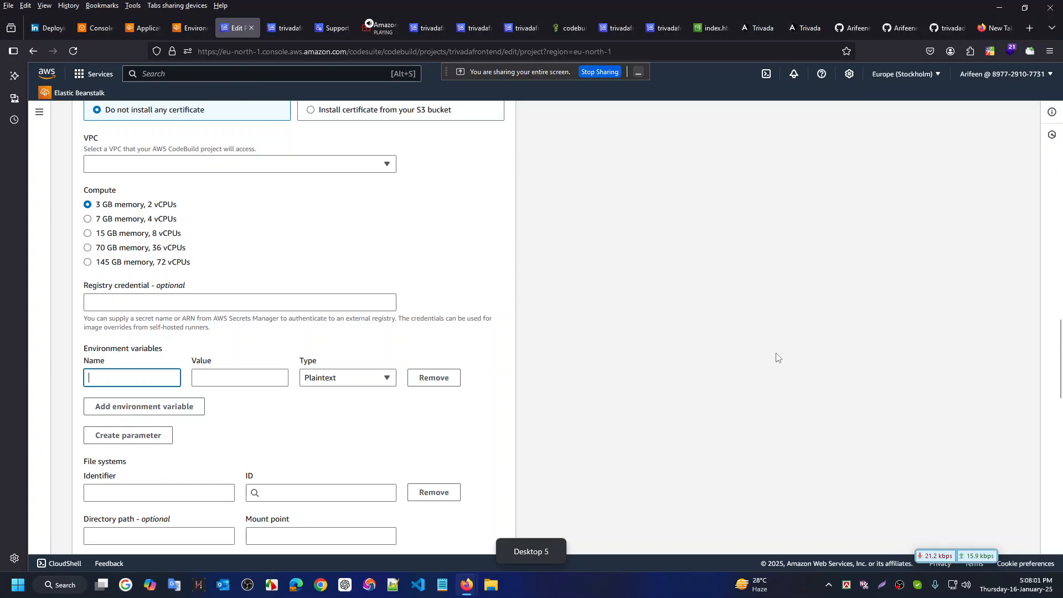
Name the new CodeBuild environment variable BUCKET_NAME, then go to AWS Console Home
key("ctrl+v")
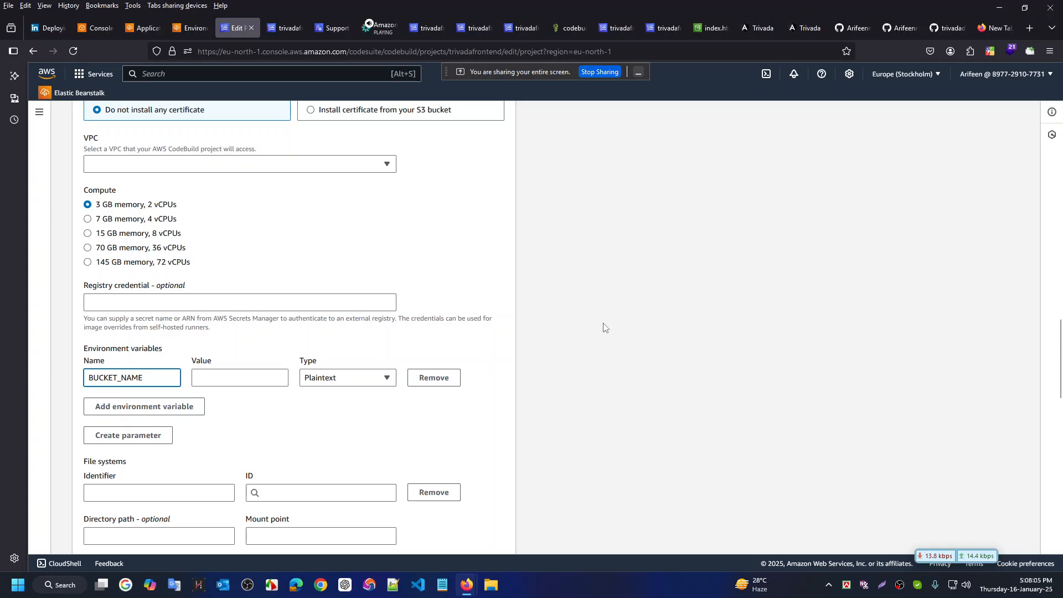
left_click(147, 29)
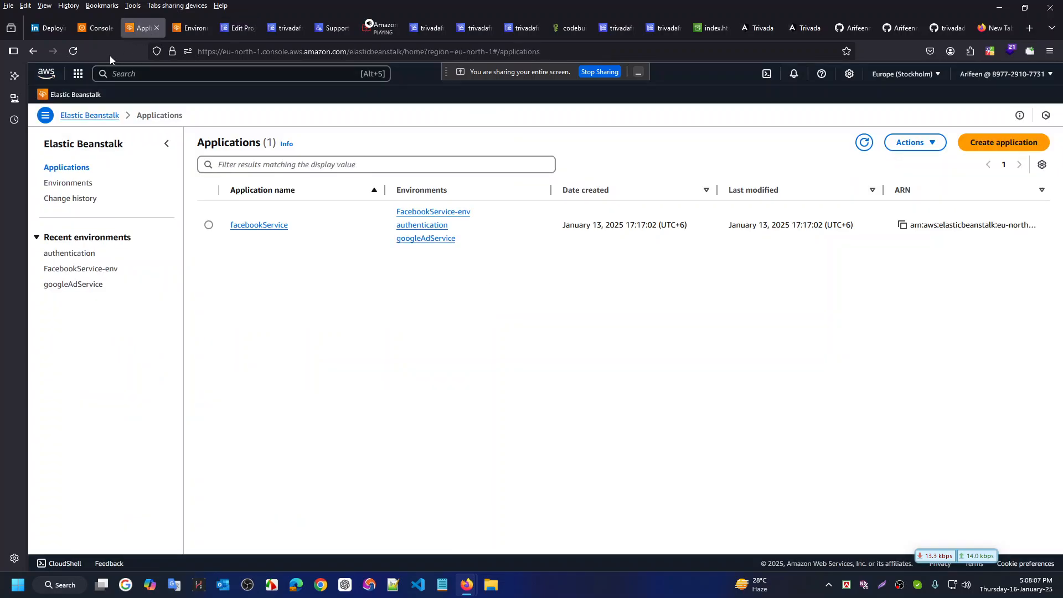
left_click(97, 28)
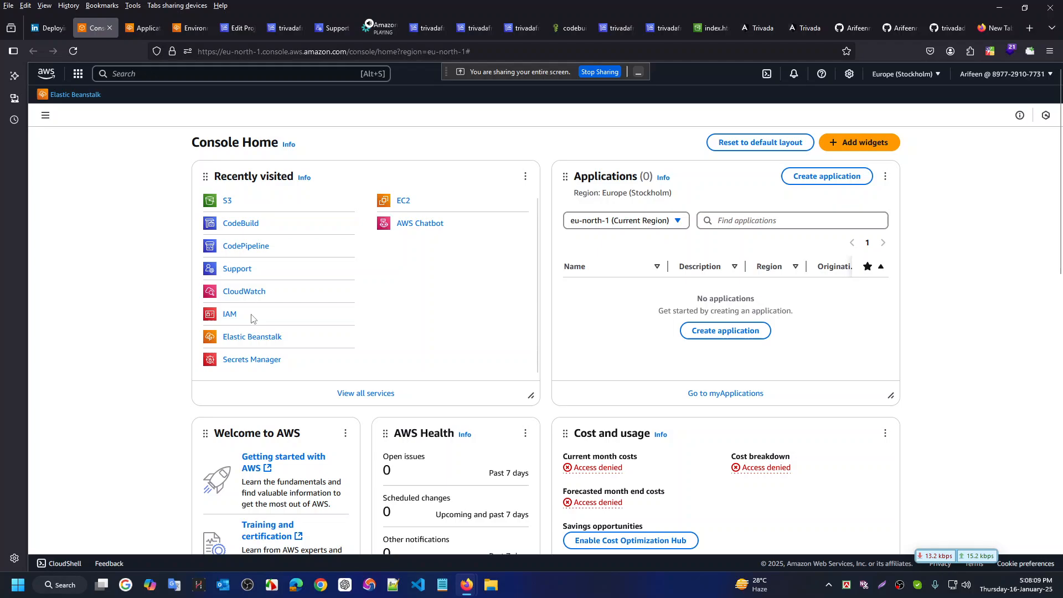
Open Amazon S3 in a new tab, grab the trivadafrontend bucket name, and return to CodeBuild
middle_click(225, 202)
key("ctrl+Tab")
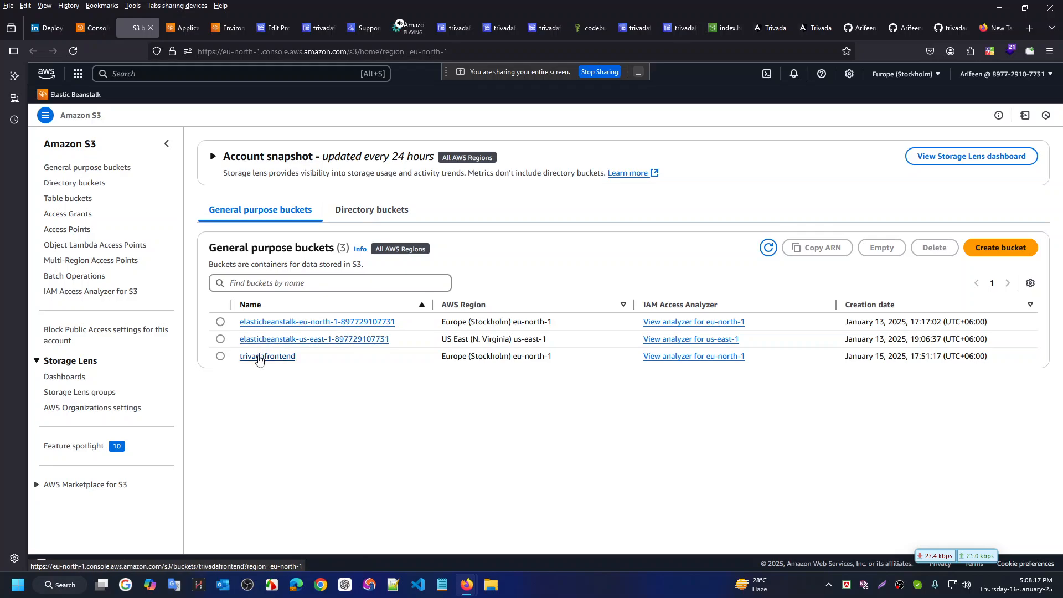
left_click(258, 357)
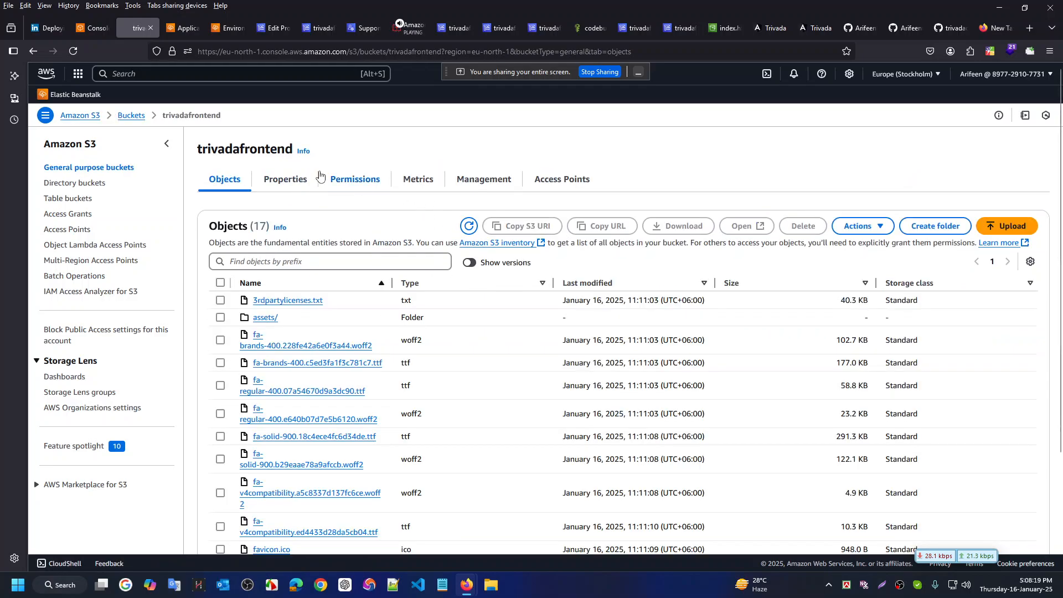
double_click(246, 150)
key("ctrl+c")
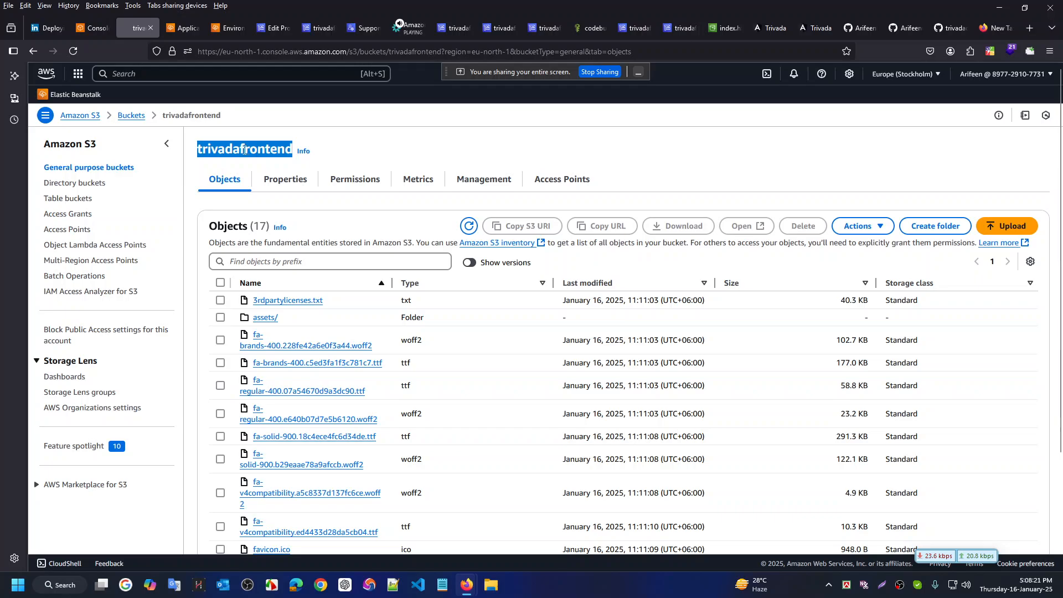
key("ctrl+Tab")
key("ctrl+Tab")
key("ctrl+Tab")
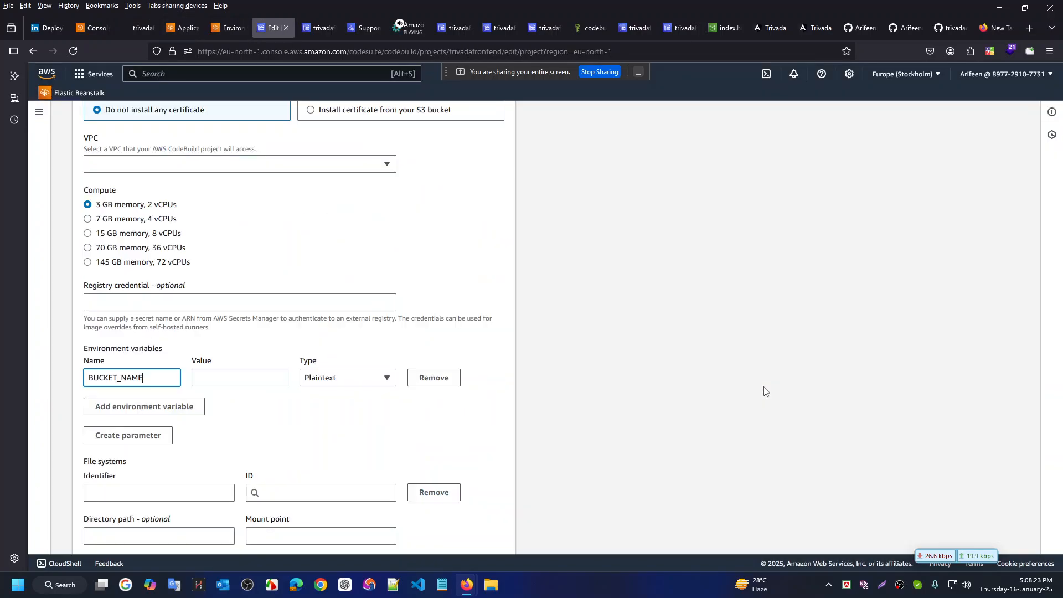
Give BUCKET_NAME the value trivadafrontend, then return to buildspec.yml in WebStorm
left_click(258, 382)
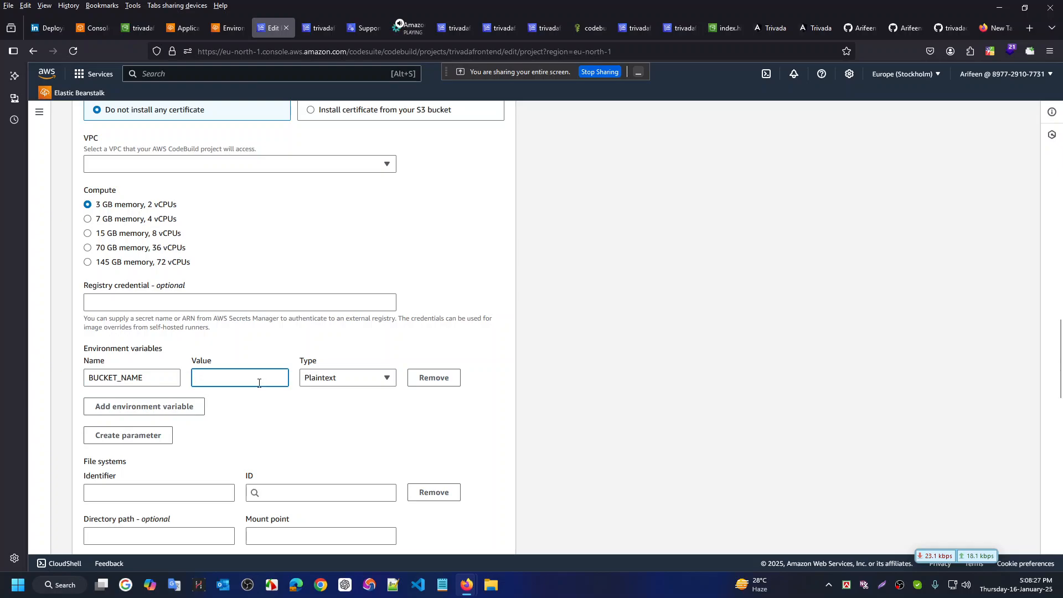
key("ctrl+v")
left_click(630, 368)
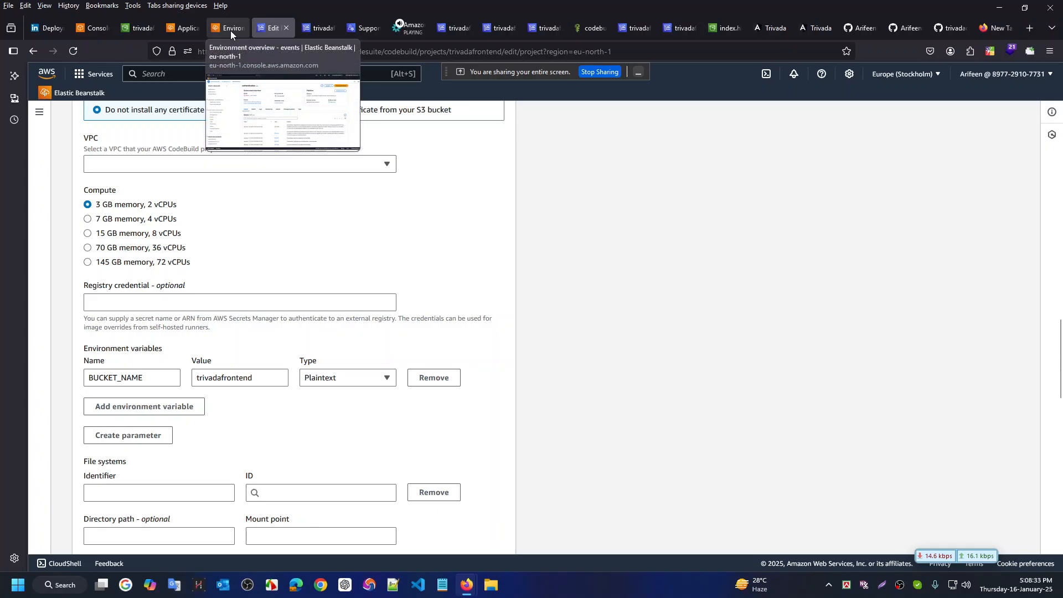
key("ctrl+super+Right")
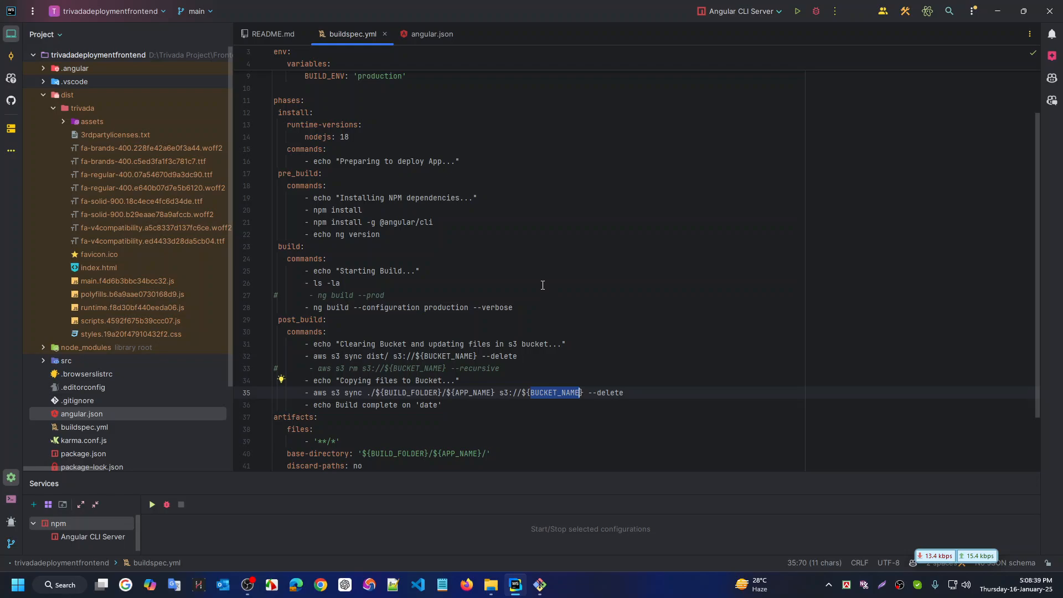
scroll(542, 285, "down", 1)
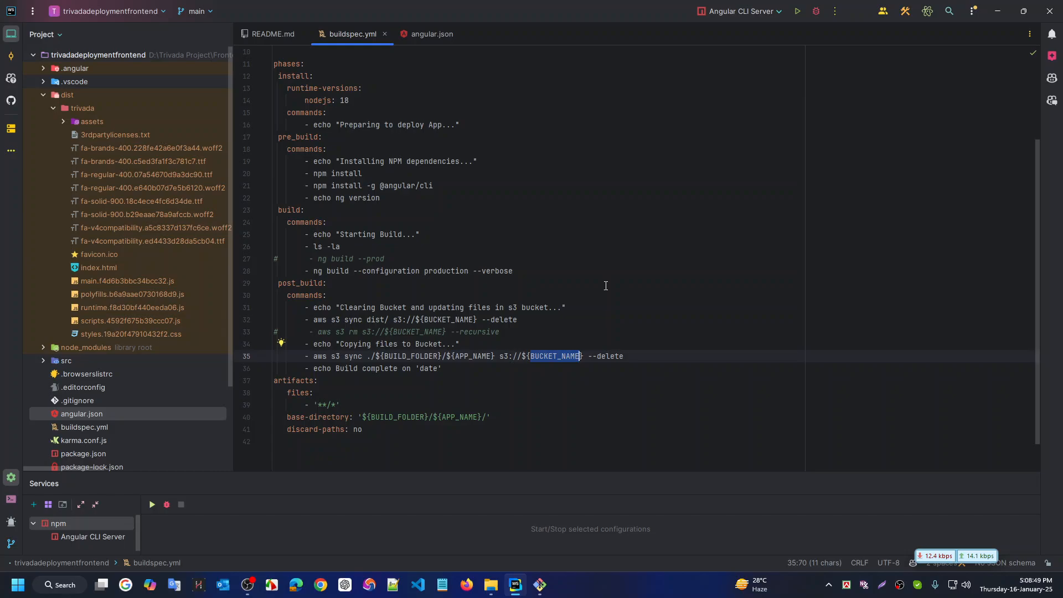
scroll(607, 283, "down", 1)
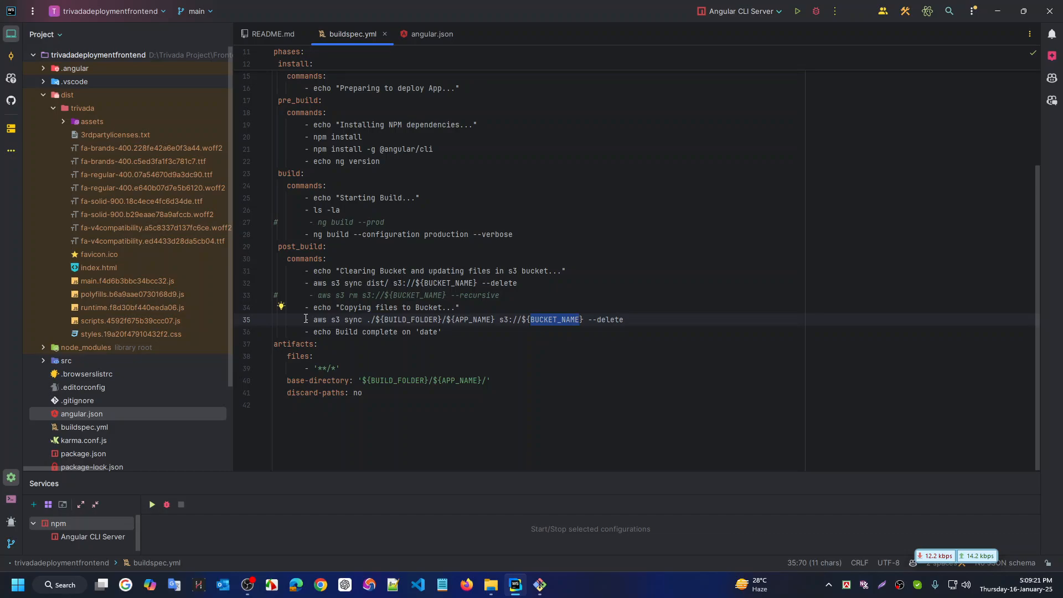
Comment out the aws s3 sync line for ./${BUILD_FOLDER}/${APP_NAME} in buildspec.yml
left_click_drag(305, 319, 640, 322)
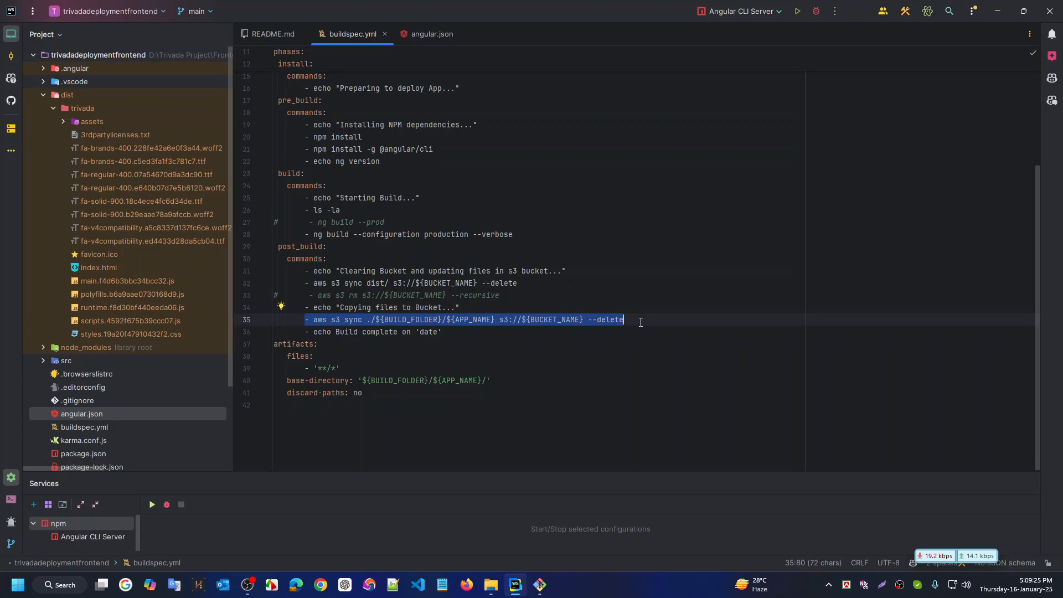
key("ctrl+slash")
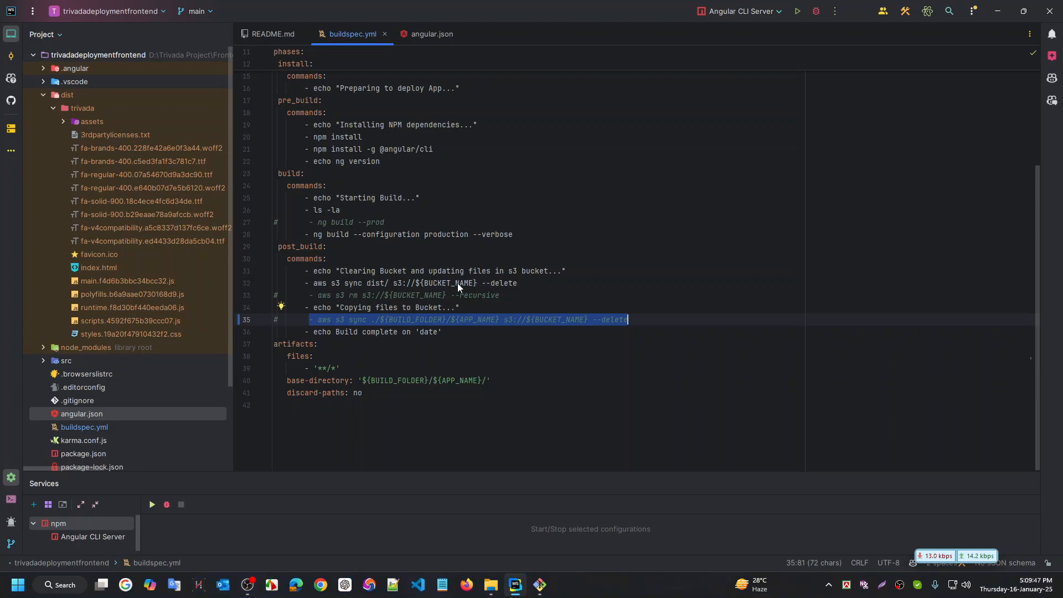
key("ctrl+super+Right")
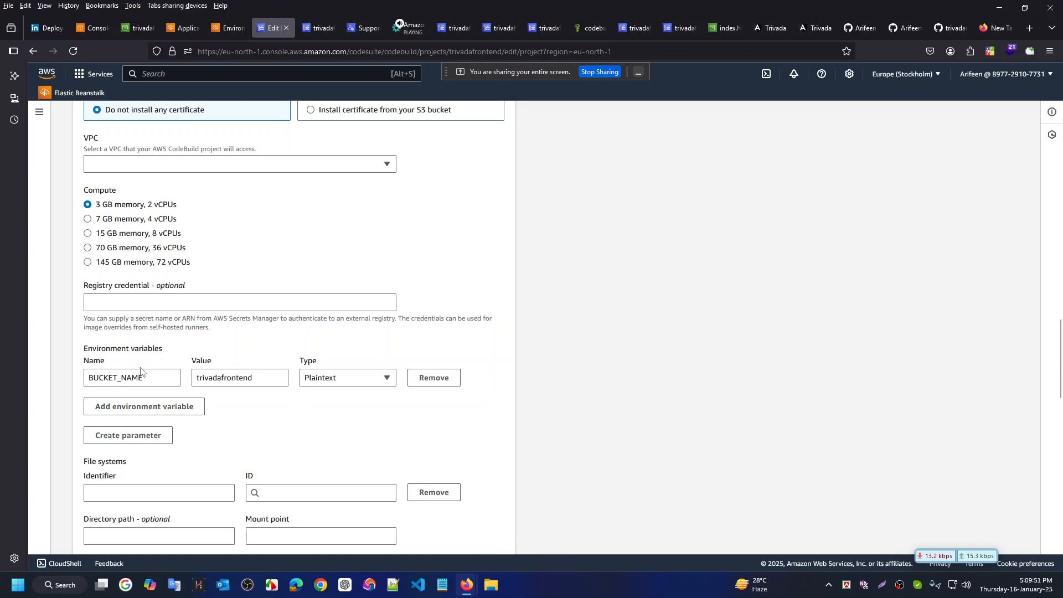
key("ctrl+super+Right")
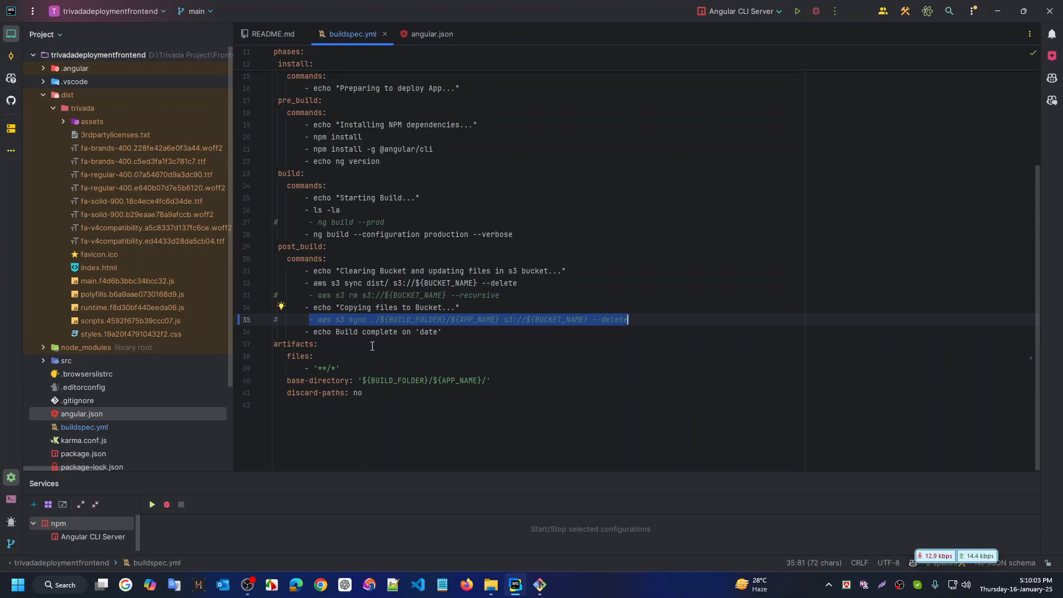
left_click(387, 396)
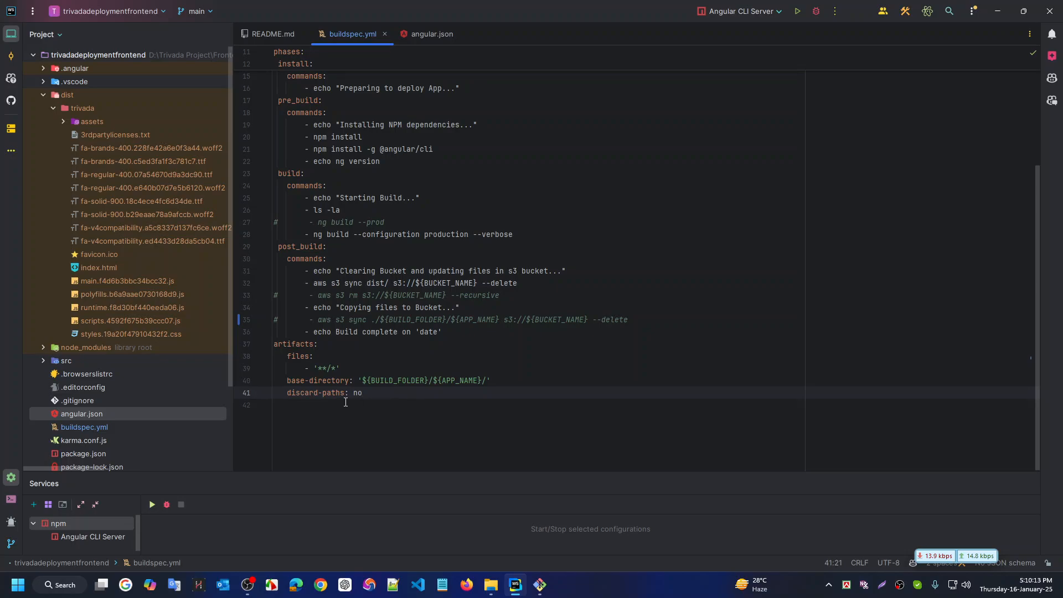
Comment out every artifacts line in buildspec.yml: files, '**/*', base-directory and discard-paths
left_click(276, 344)
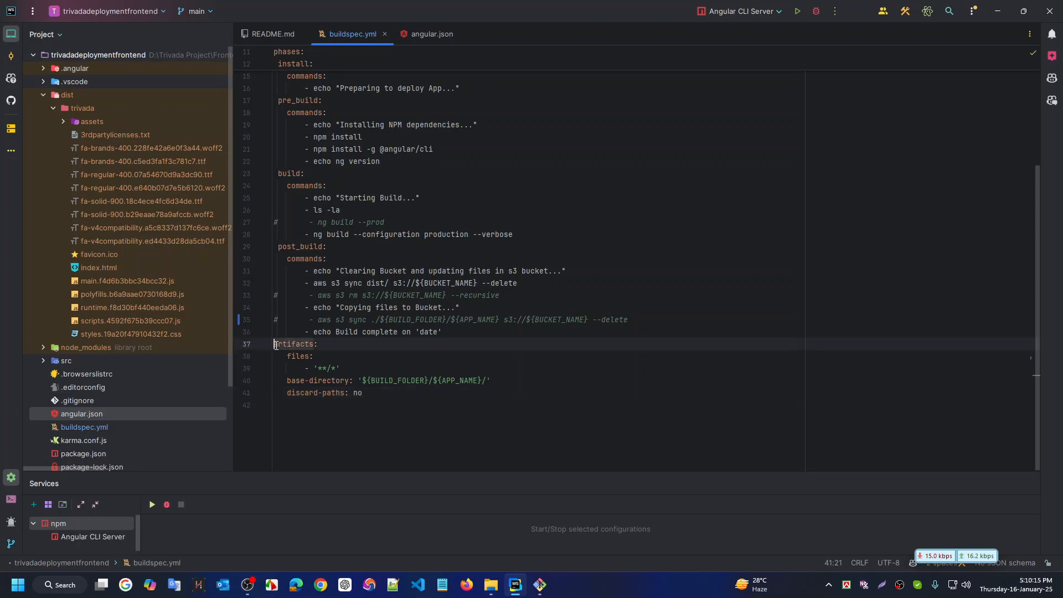
left_click(381, 398, "shift")
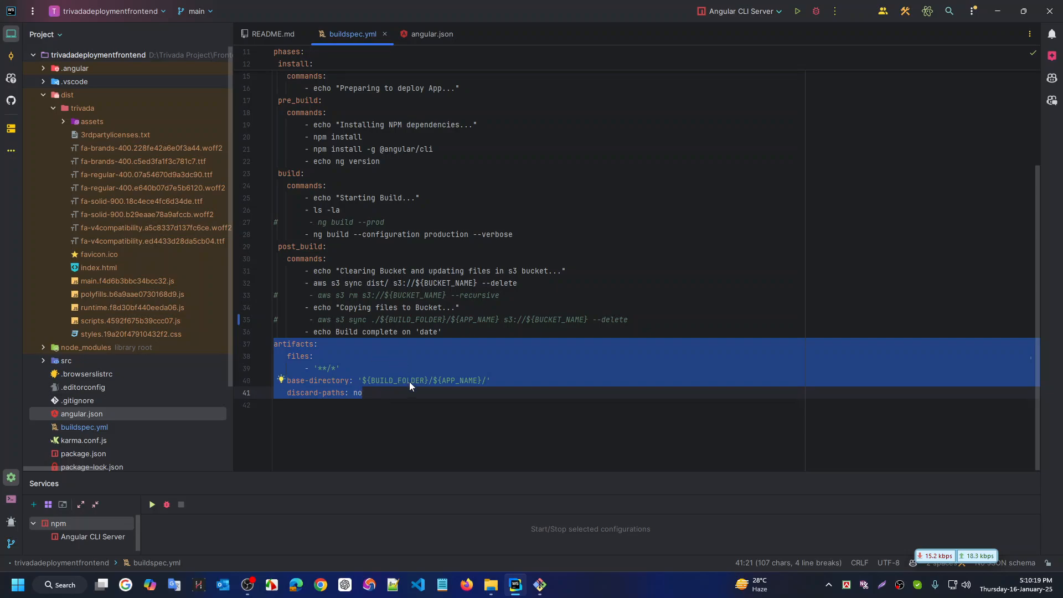
key("Left")
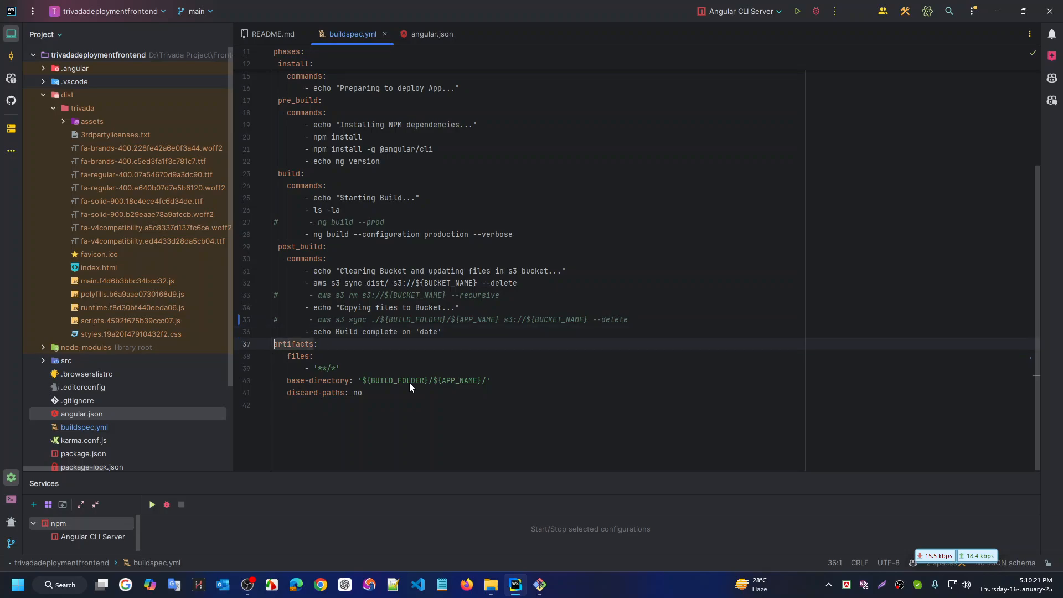
key("ctrl+slash")
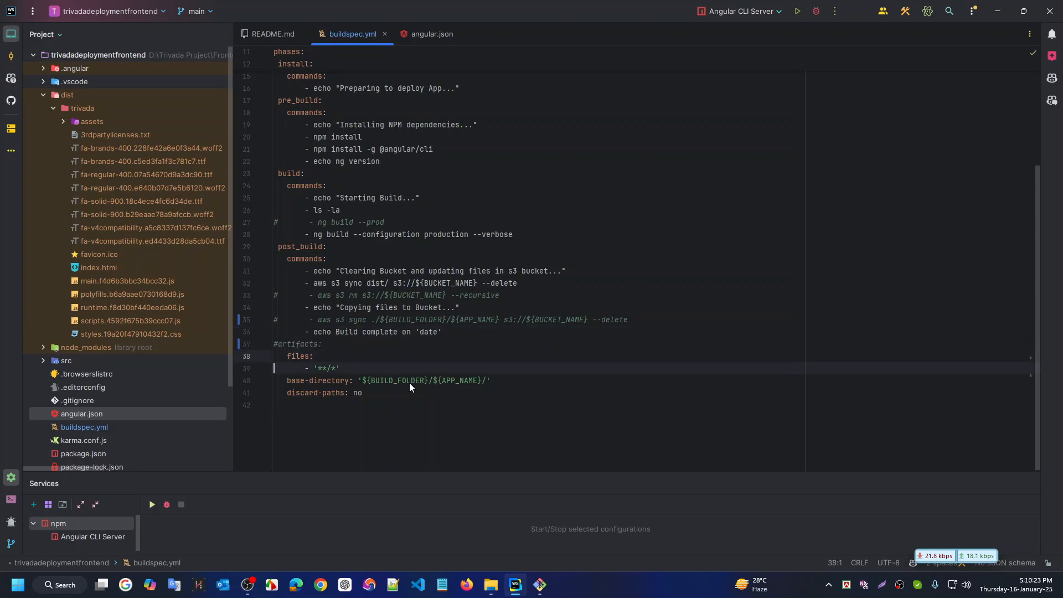
key("ctrl+slash")
key("Down")
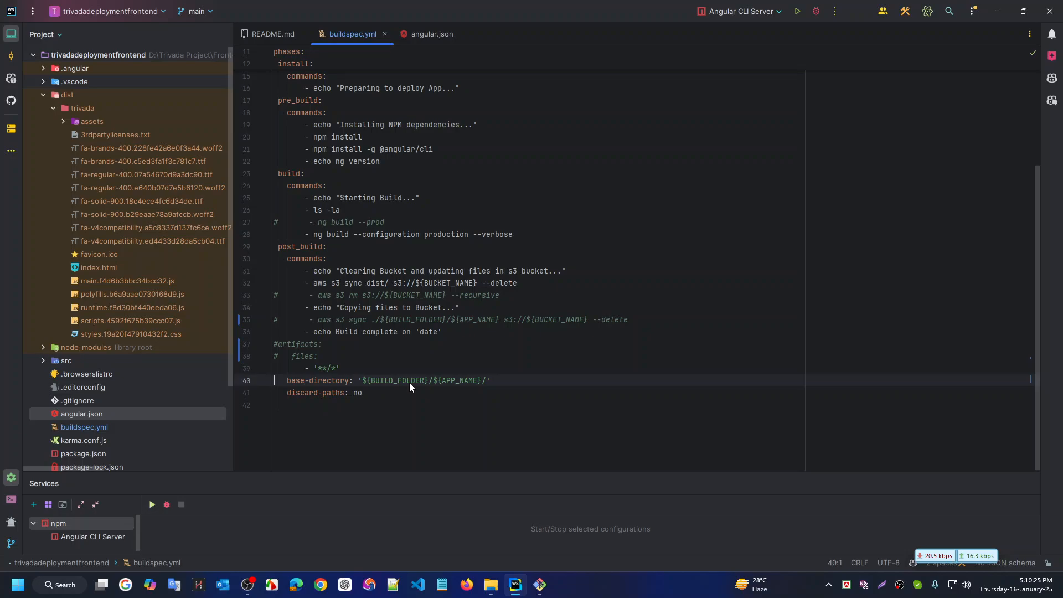
key("ctrl+slash")
key("ctrl+slash")
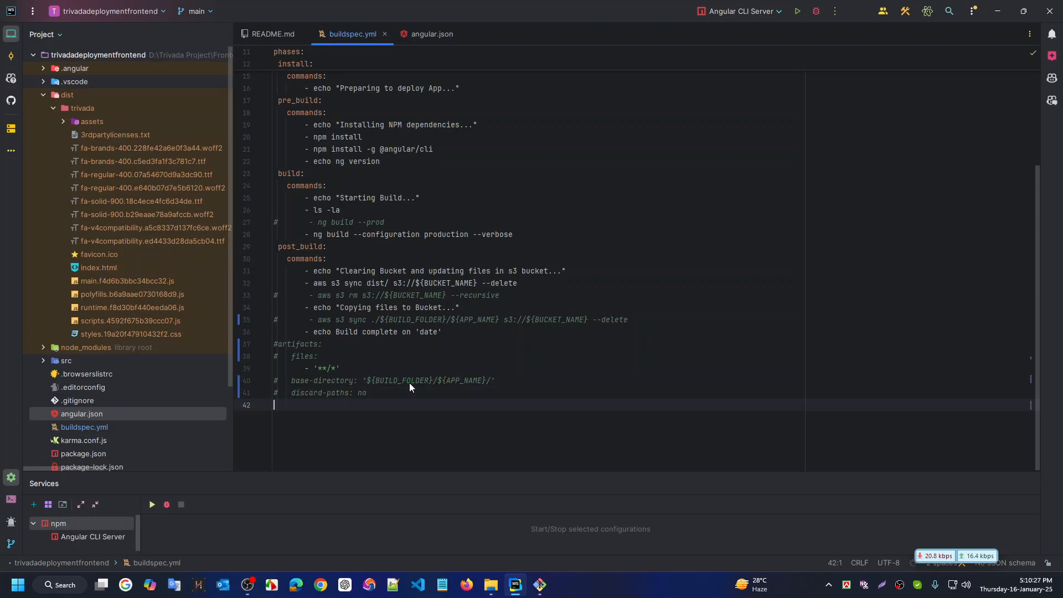
left_click(534, 334)
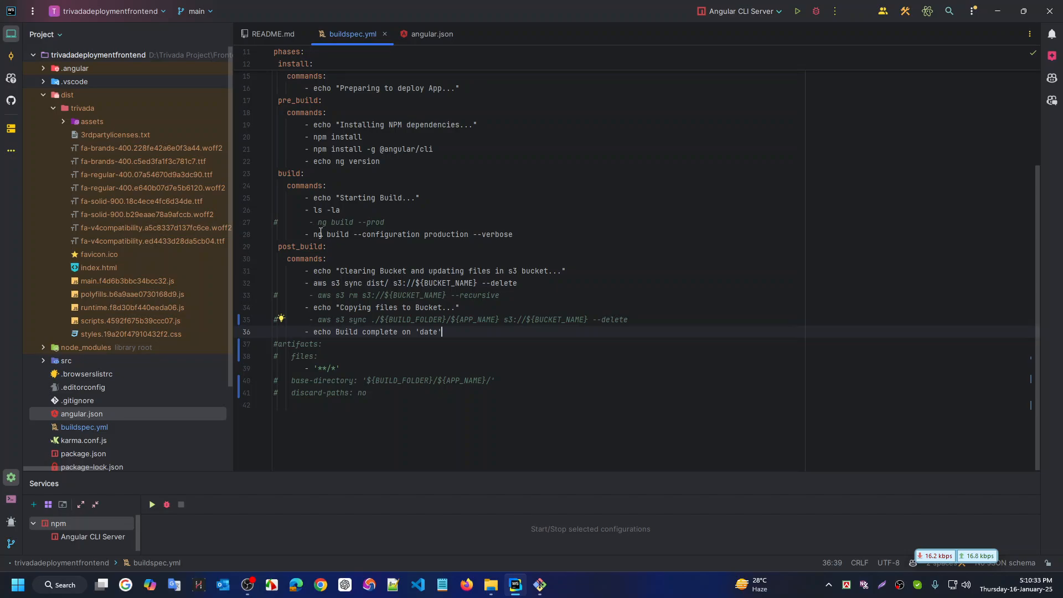
left_click(357, 368)
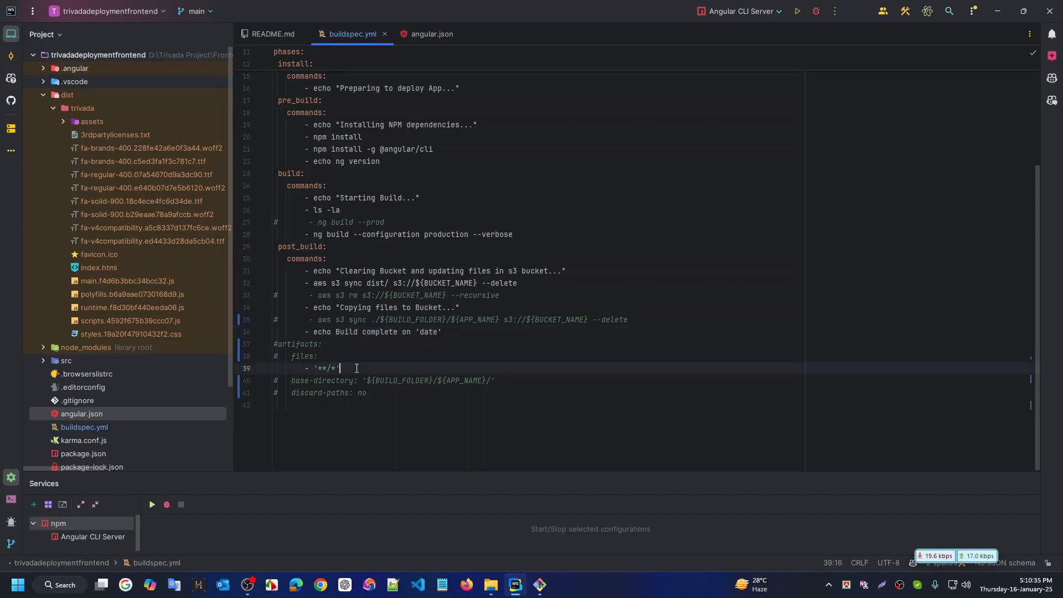
key("ctrl+slash")
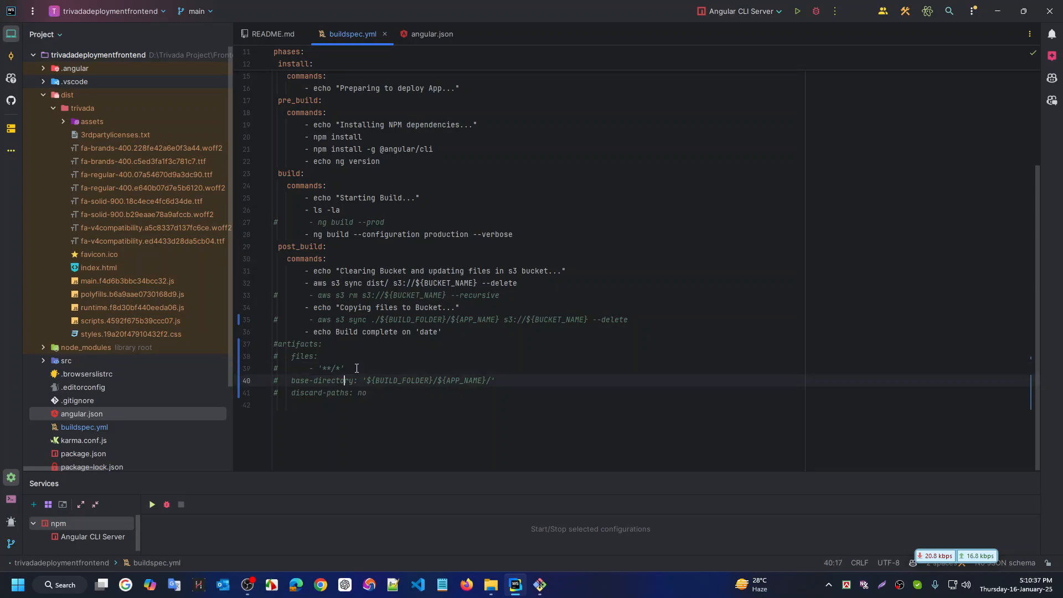
left_click(456, 357)
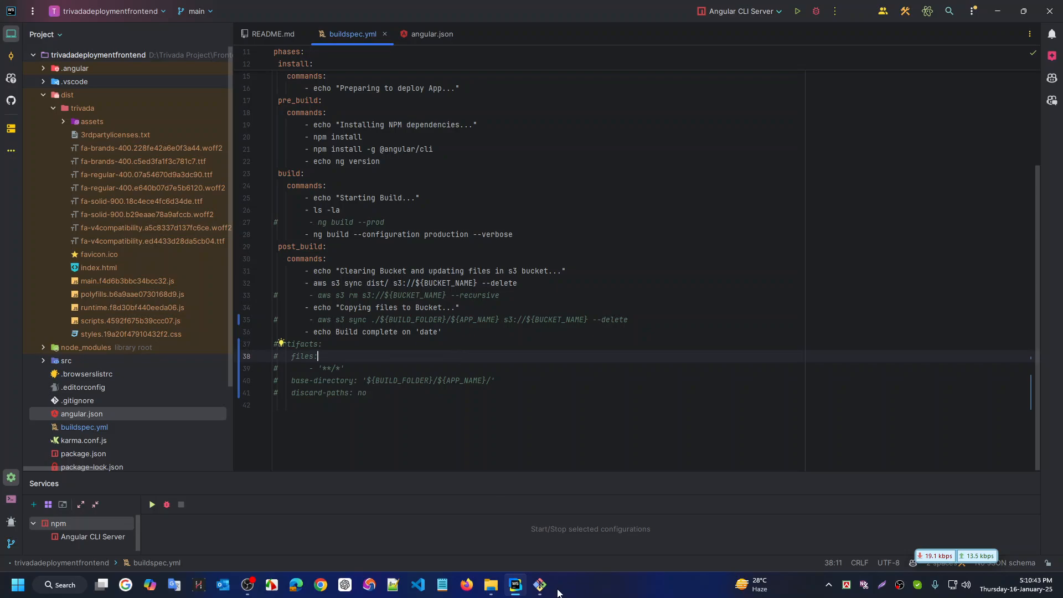
left_click(541, 587)
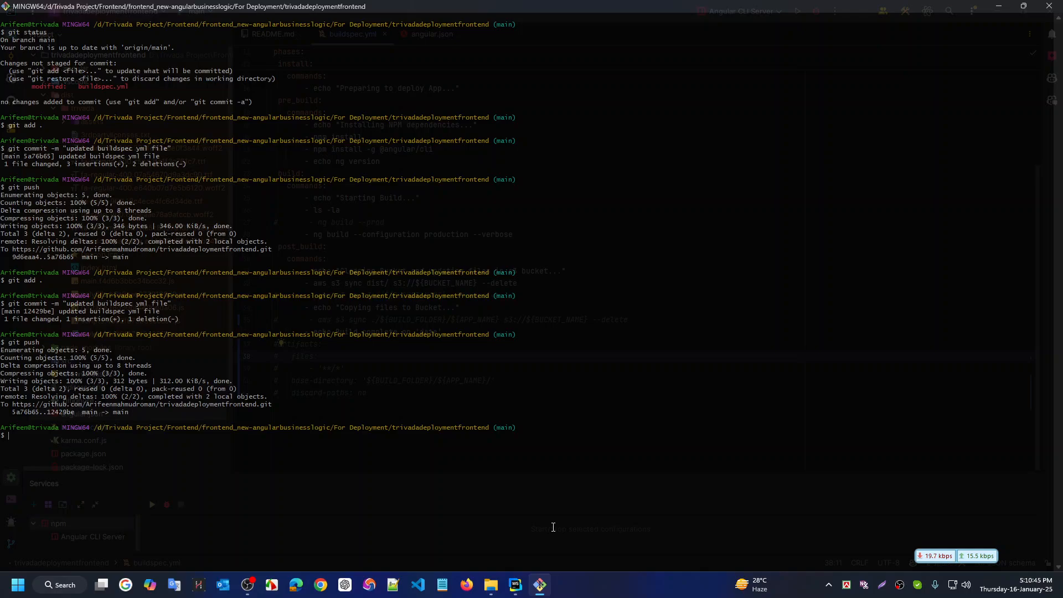
key("Up")
key("Up")
key("Down")
key("Up")
key("Down")
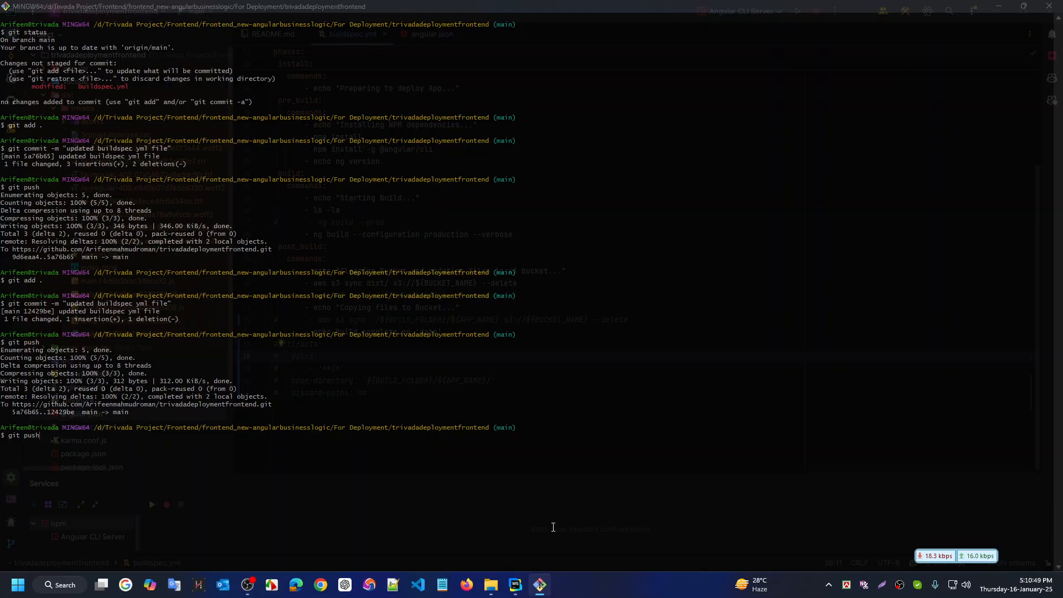
key("alt+Tab")
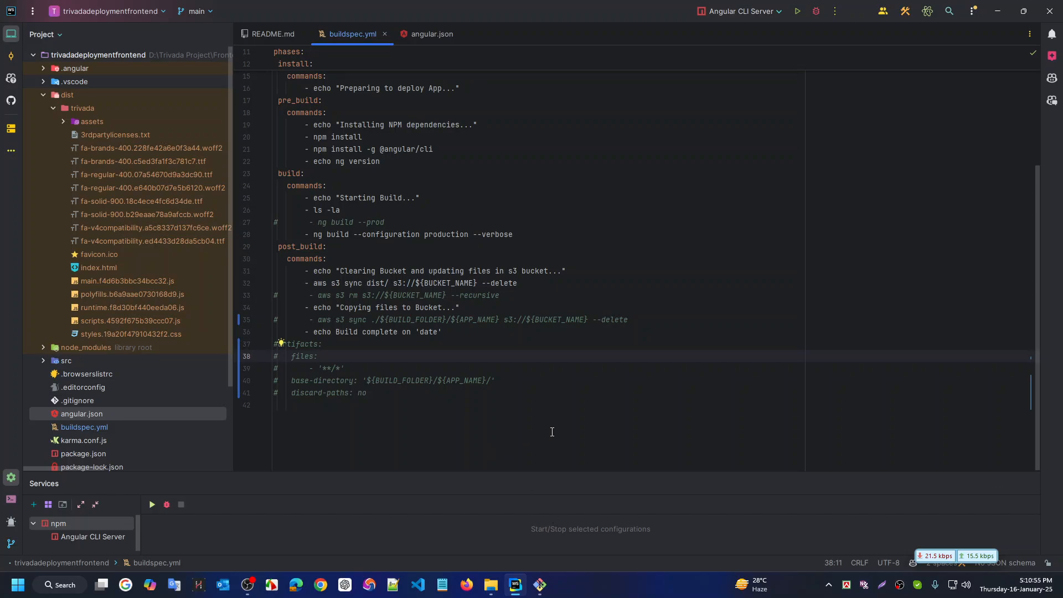
Replace the BUCKET_NAME value cc-angular-demo-site with trivadafrontend in buildspec.yml
scroll(490, 351, "up", 4)
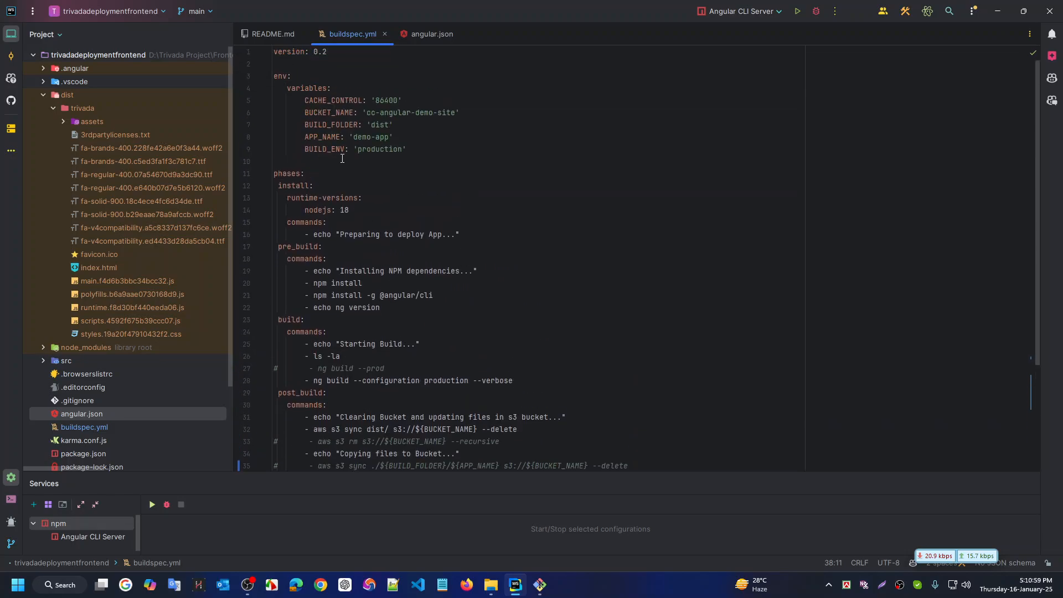
scroll(327, 282, "down", 1)
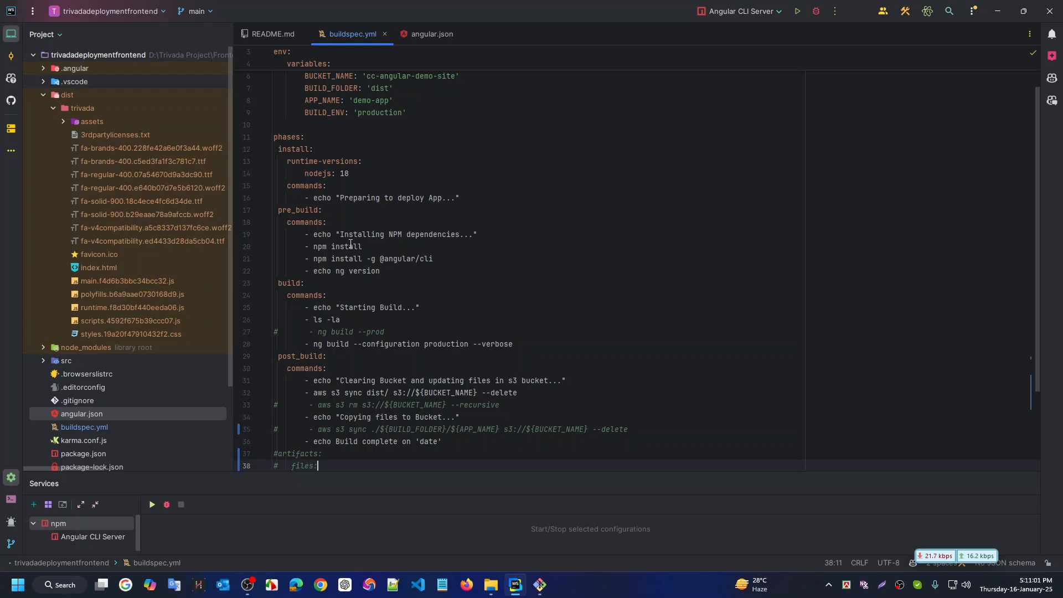
left_click(382, 277)
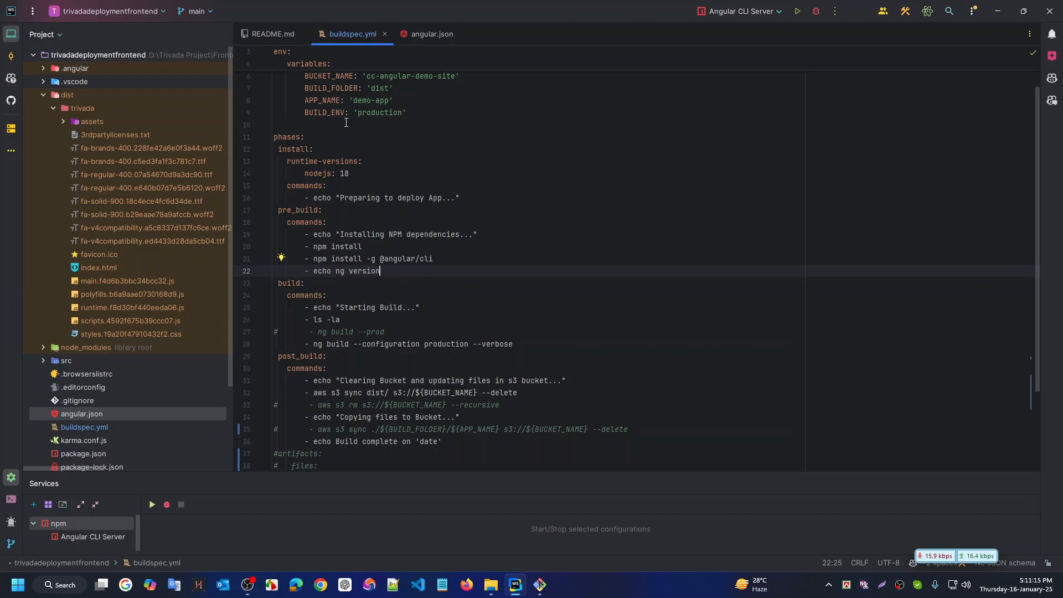
scroll(346, 122, "up", 1)
left_click(475, 113)
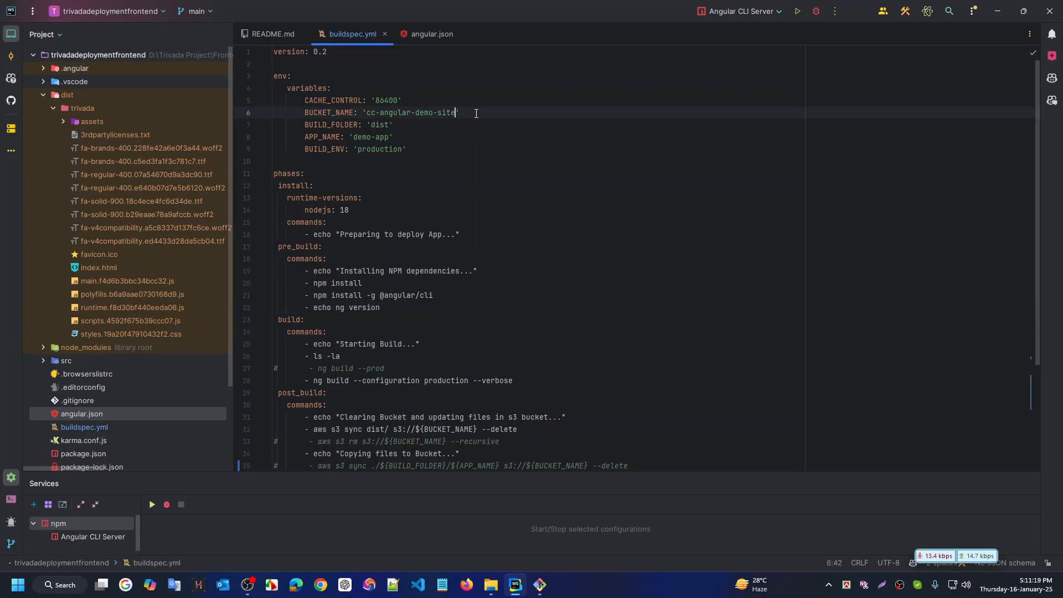
key("ctrl+shift+Left")
key("ctrl+shift+Left")
key("ctrl+shift+Left")
key("ctrl+shift+Left")
key("ctrl+shift+Left")
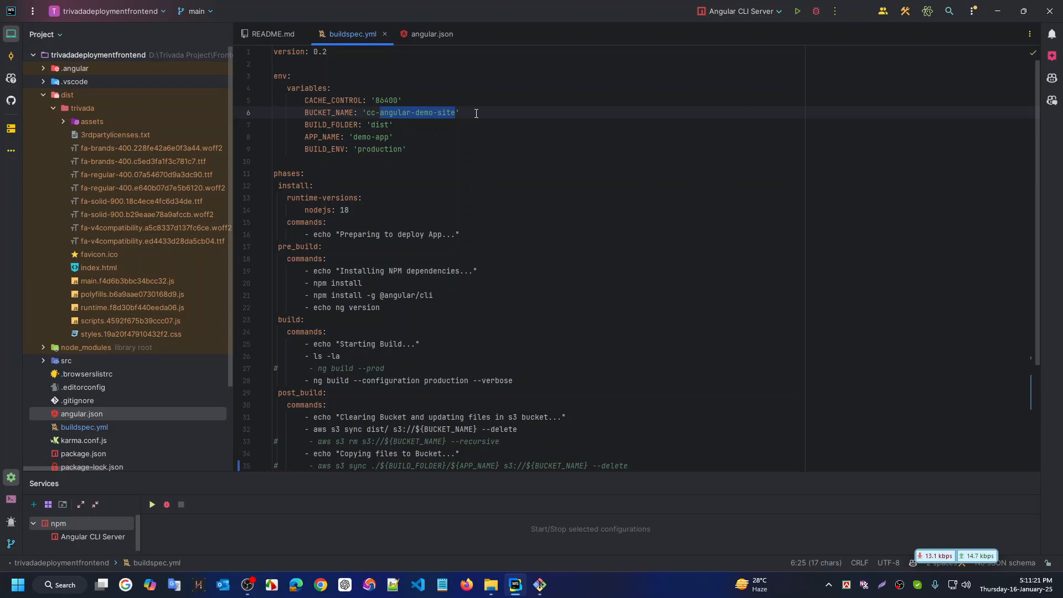
key("ctrl+shift+Left")
key("ctrl+shift+Left")
key("super+v")
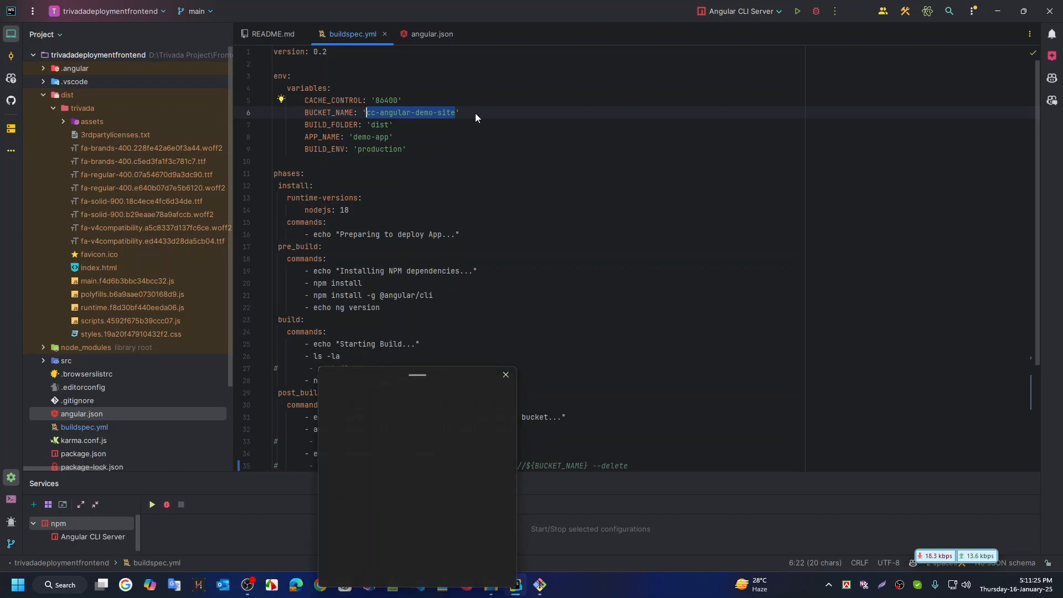
key("Return")
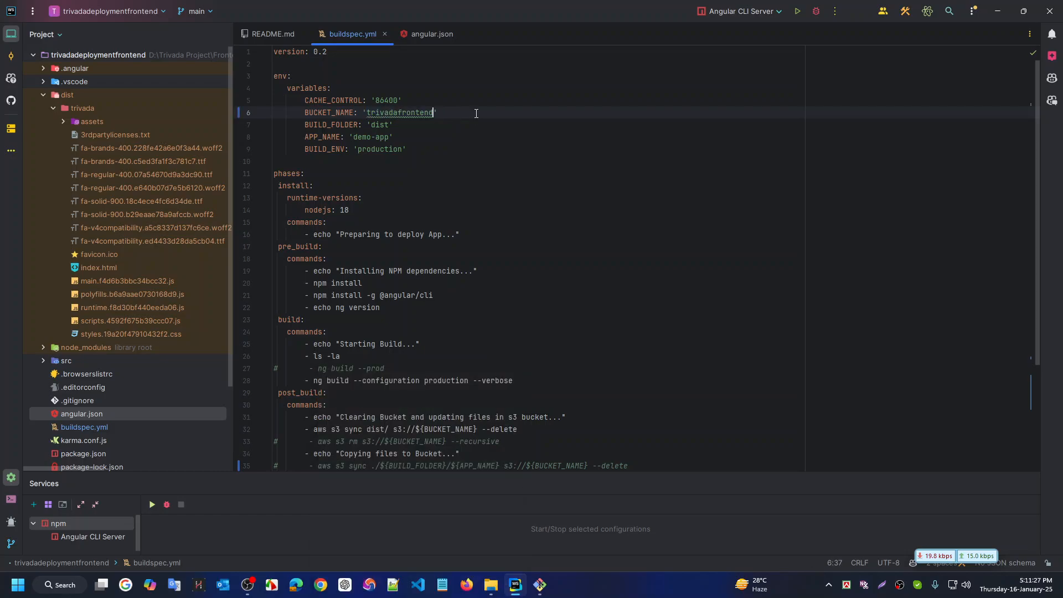
left_click(501, 124)
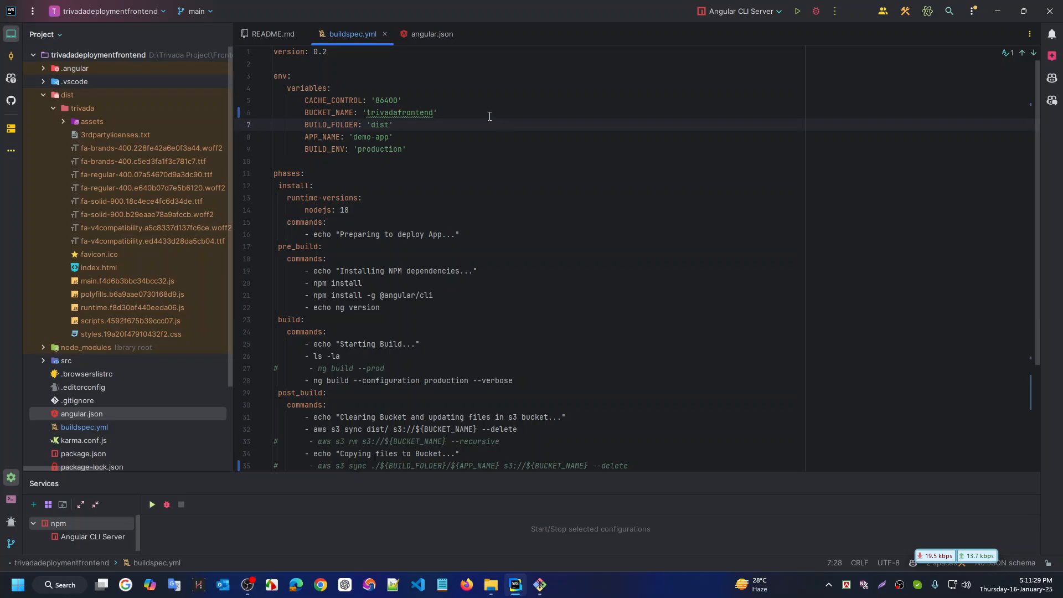
left_click(490, 115)
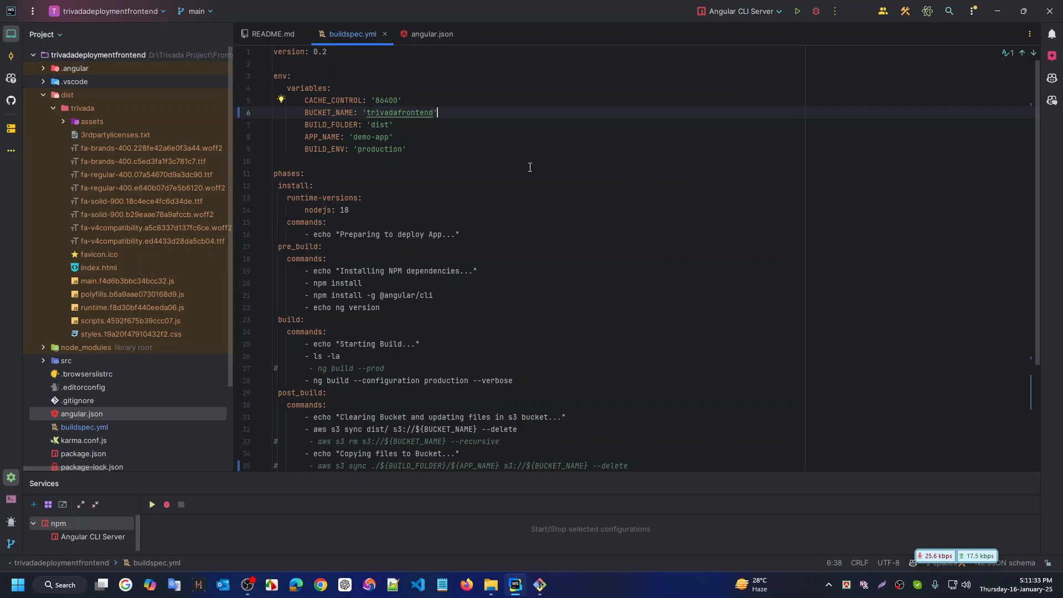
Change the APP_NAME value from demo-app to trivada, then return to the CodeBuild edit page
key("Down")
key("Down")
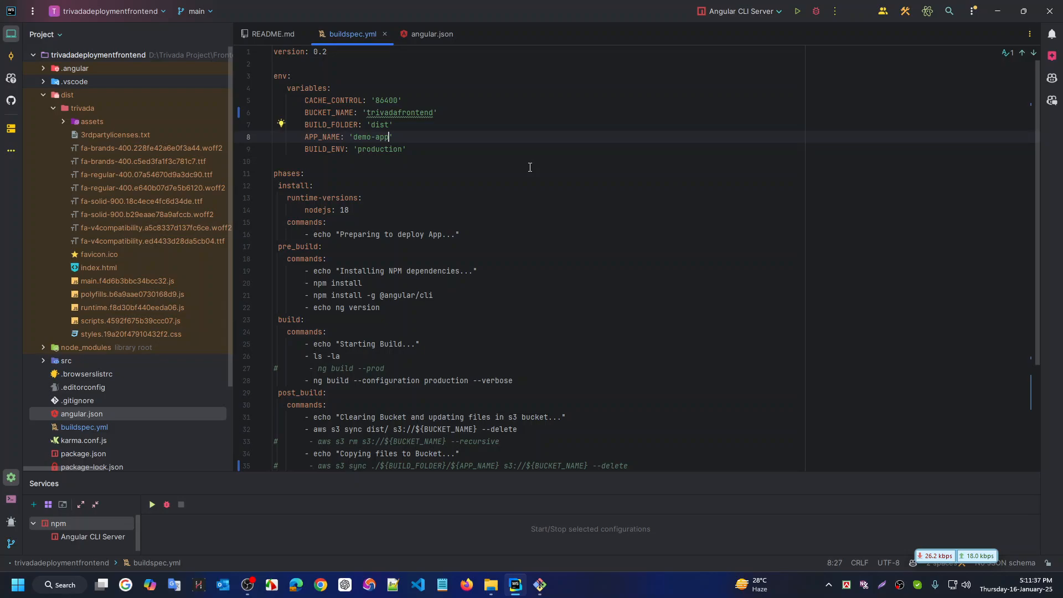
key("ctrl+shift+Left")
key("ctrl+shift+Left")
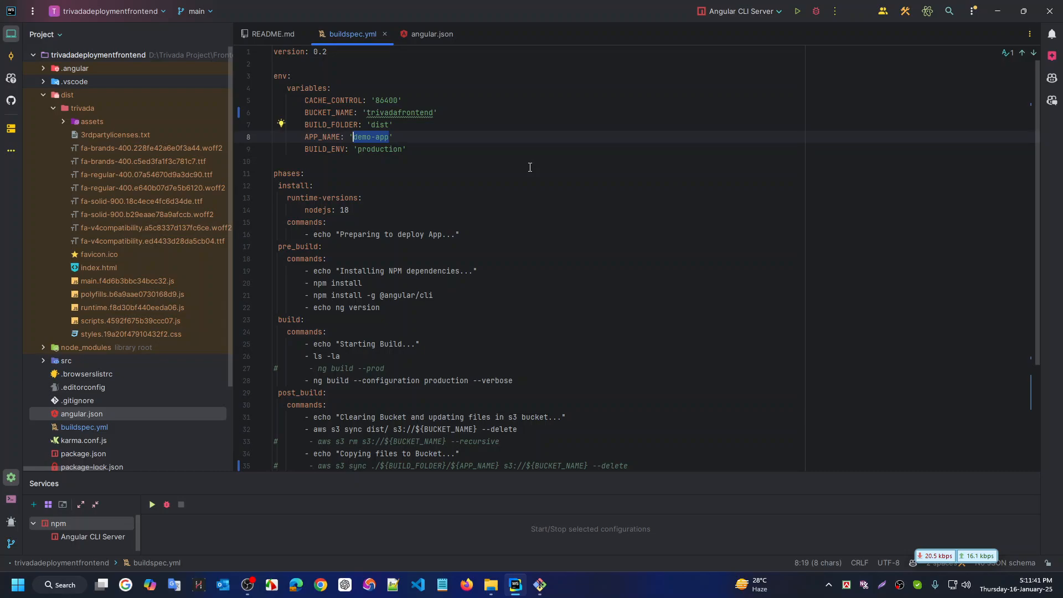
type("trivada")
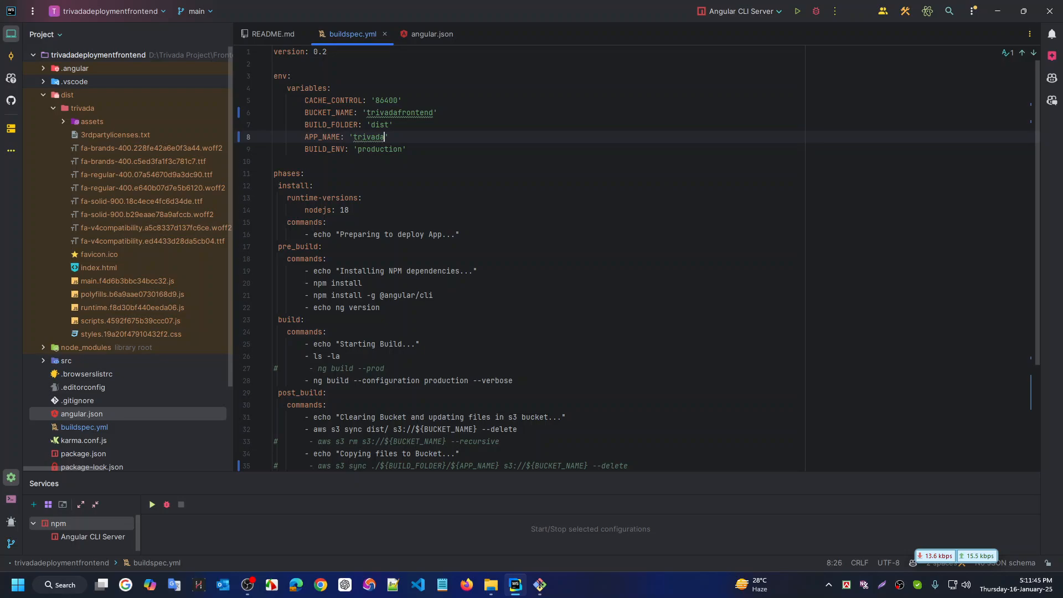
left_click(525, 175)
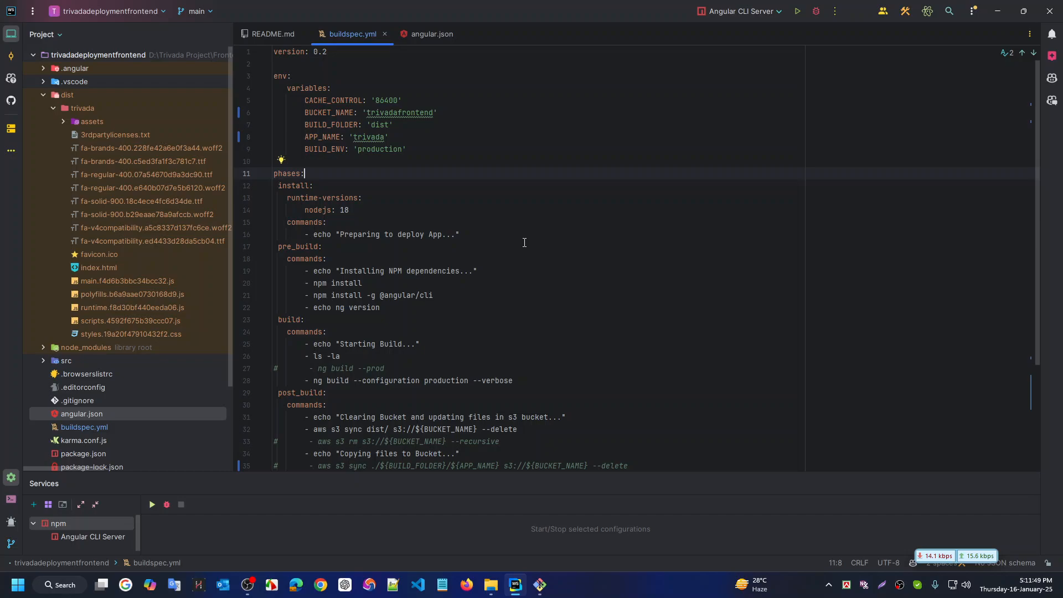
scroll(524, 243, "down", 1)
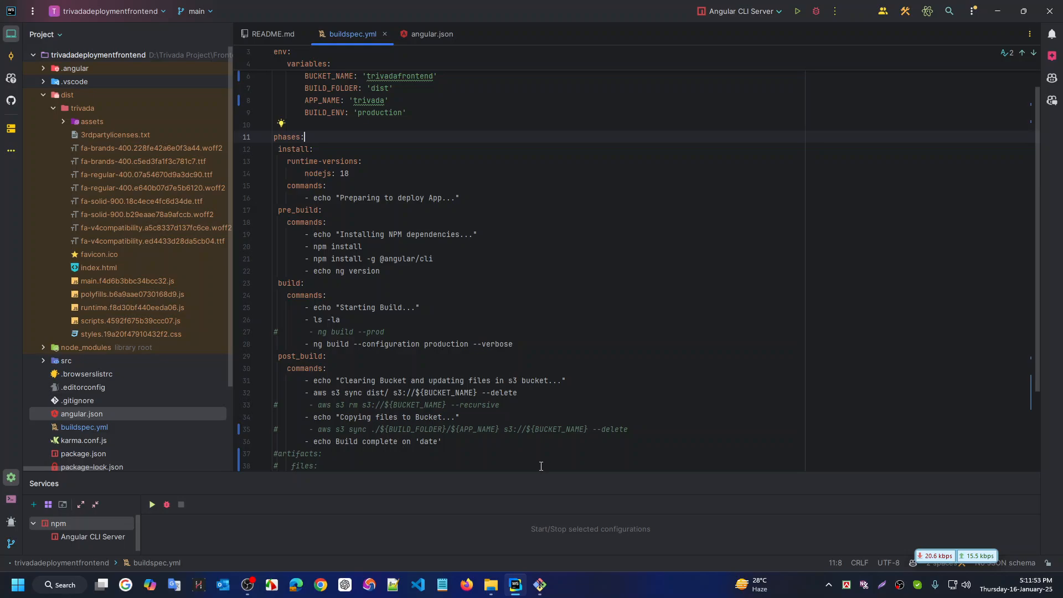
left_click(547, 587)
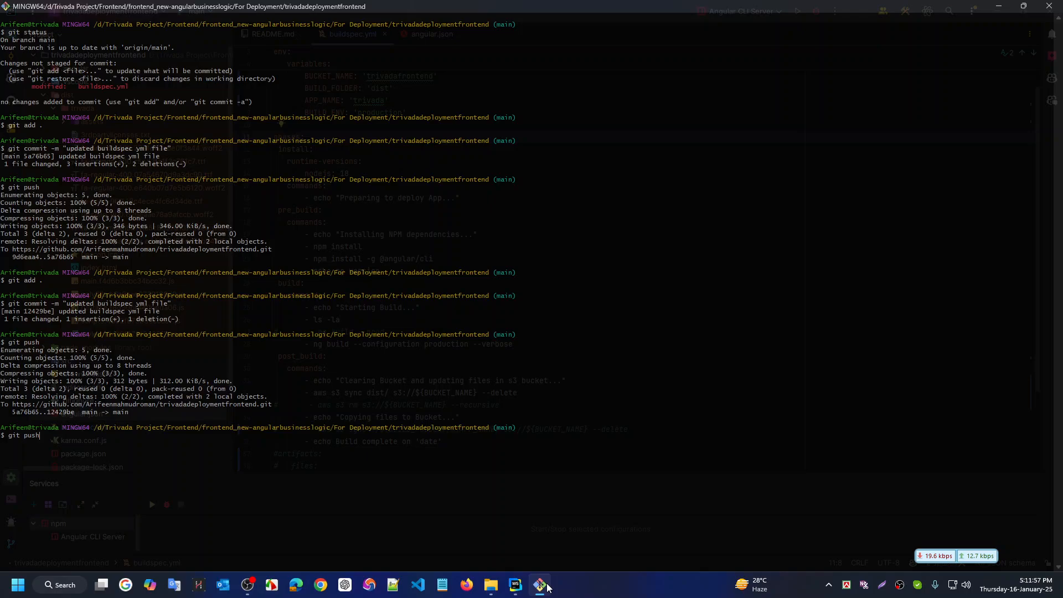
key("ctrl+super+Left")
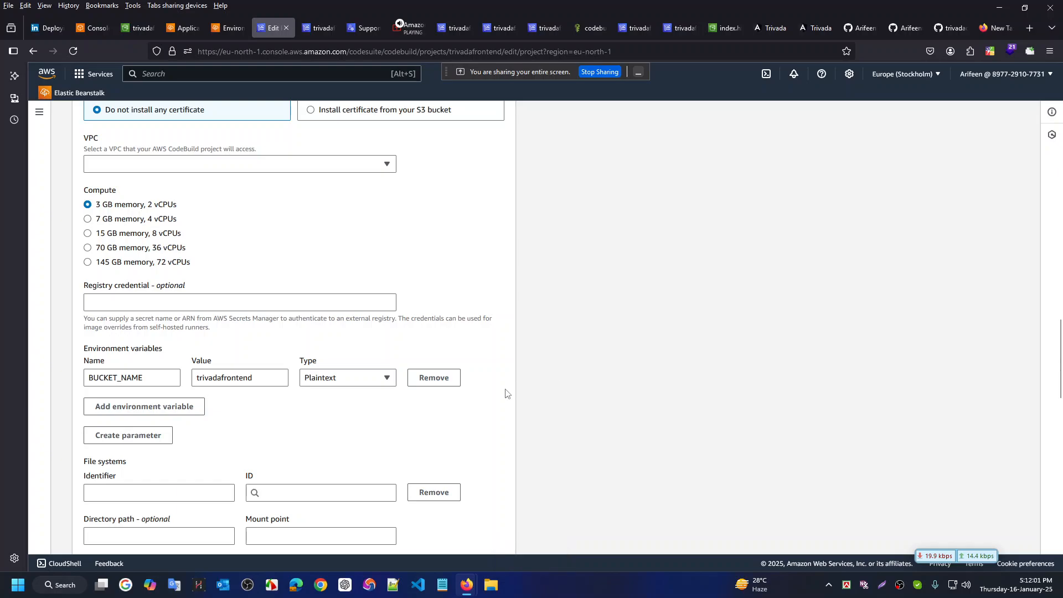
Cancel the CodeBuild project edit, discard the unsaved changes, and switch to Git Bash
scroll(506, 393, "up", 3)
scroll(506, 394, "up", 15)
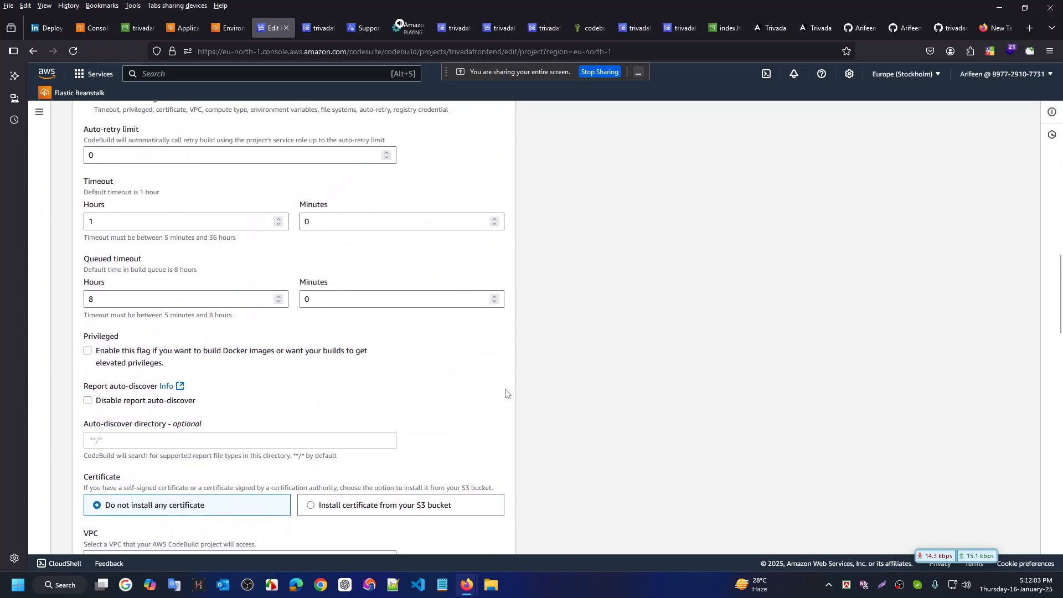
scroll(513, 398, "up", 1)
scroll(524, 396, "down", 15)
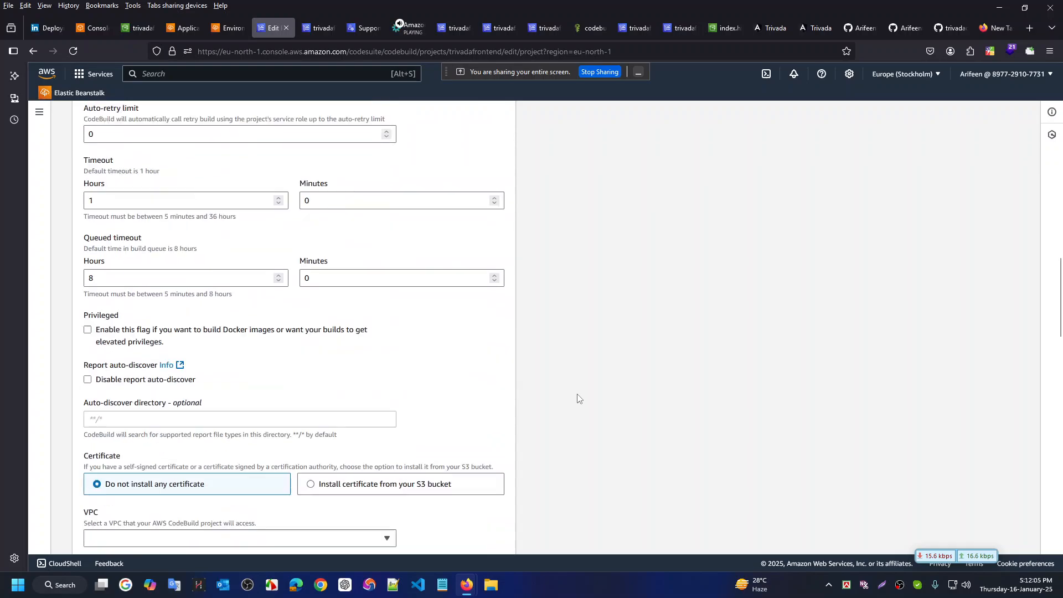
scroll(595, 398, "down", 4)
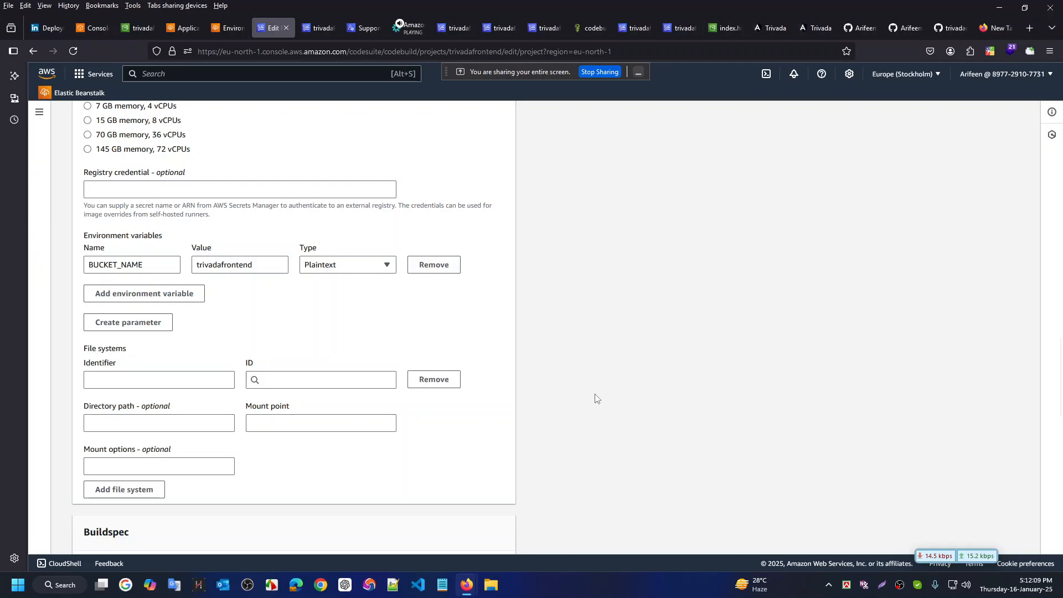
scroll(595, 398, "down", 18)
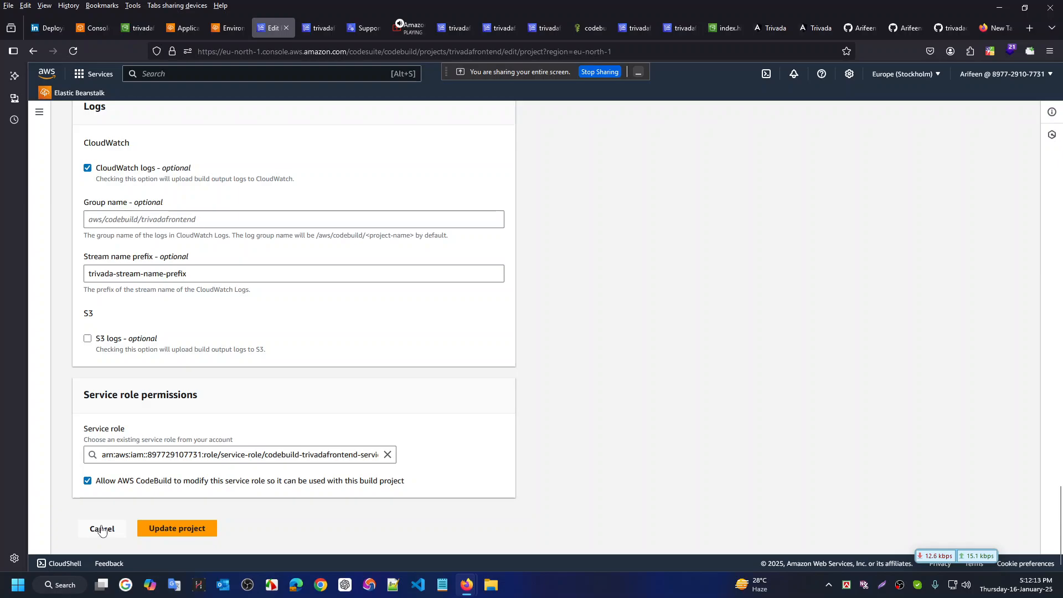
left_click(102, 529)
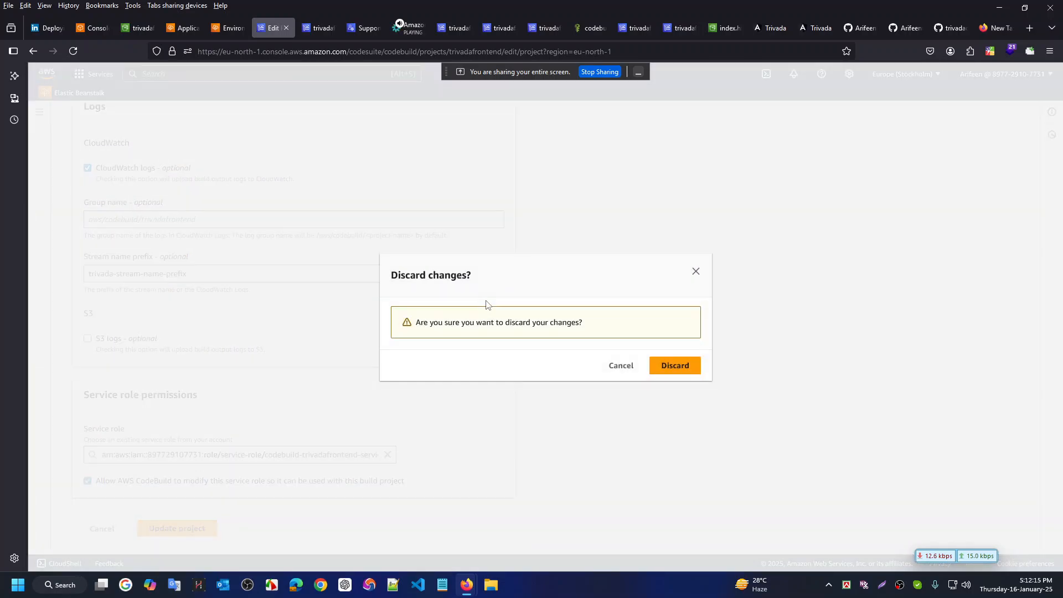
left_click(674, 370)
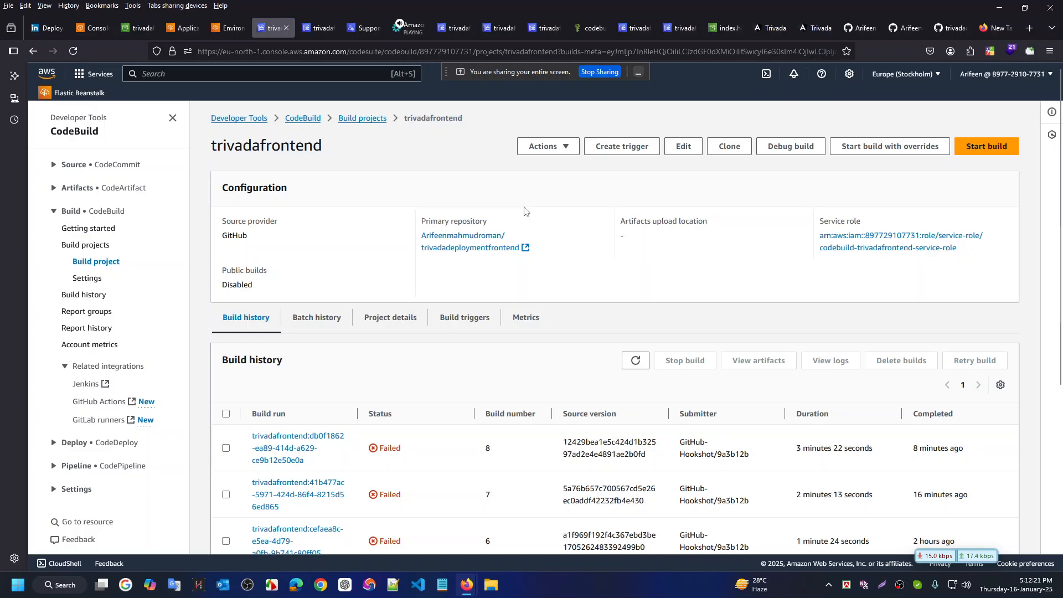
key("ctrl+super+Right")
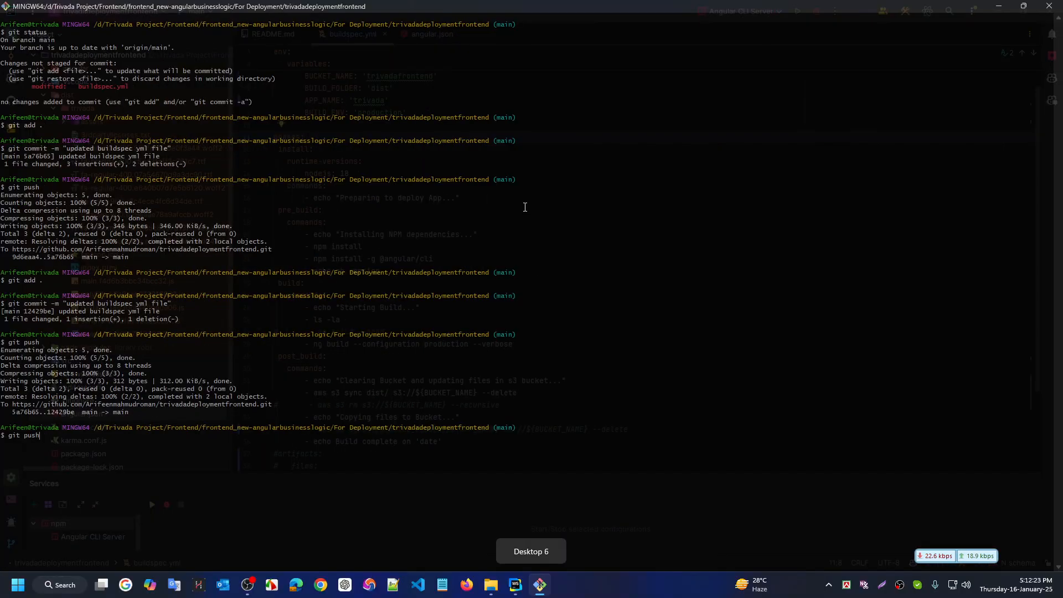
Stage and commit the buildspec change as 'updated buildspec yml file', then git push to main
key("Up")
key("Up")
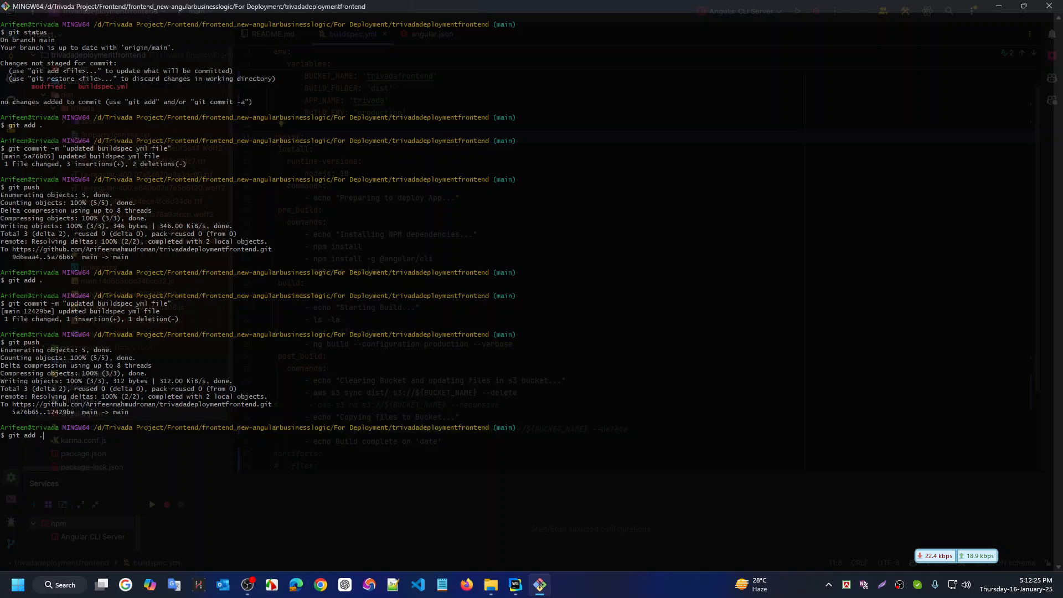
key("Up")
key("Up")
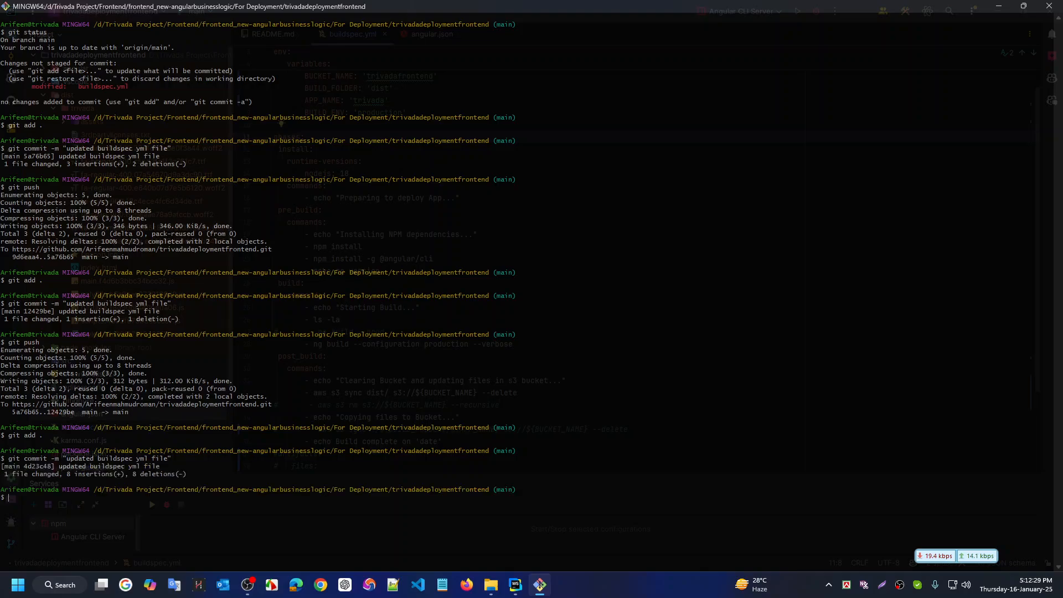
type("git push")
key("Return")
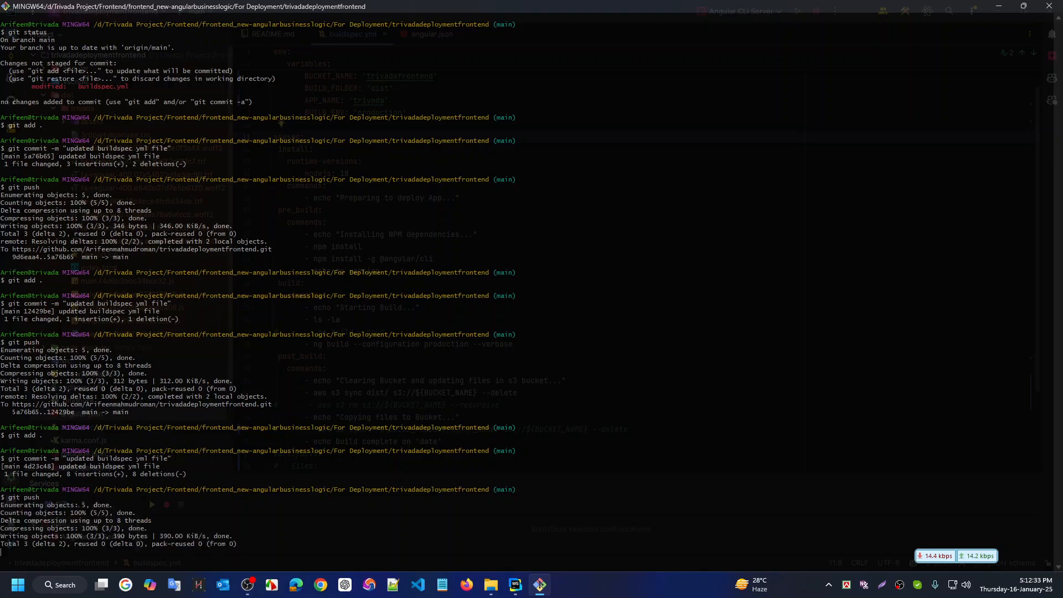
key("ctrl+super+Left")
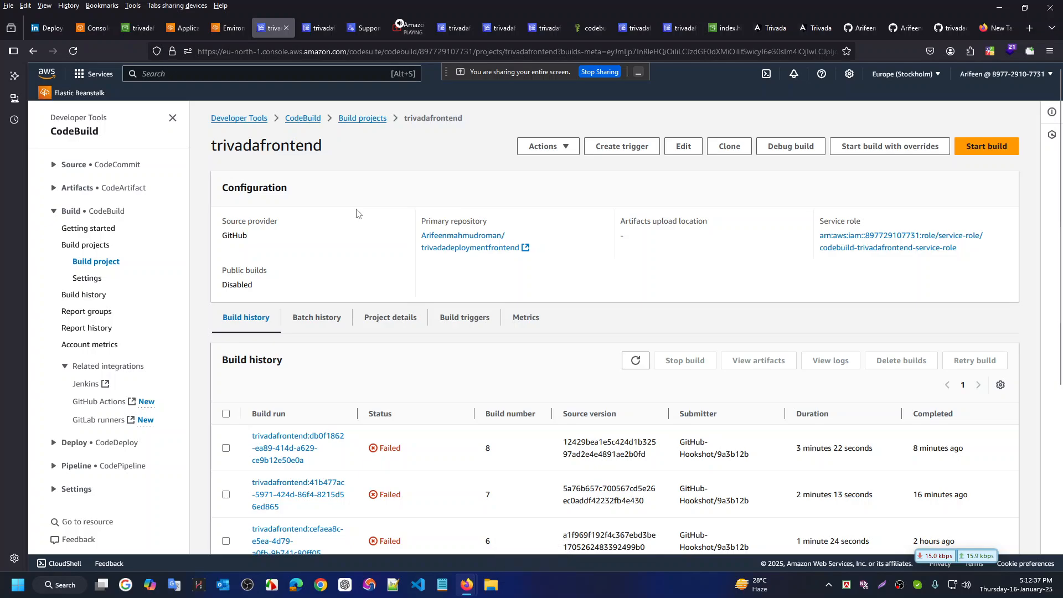
Reload the trivadafrontend project page to see build 9 for commit 4d23c48 in progress
key("F5")
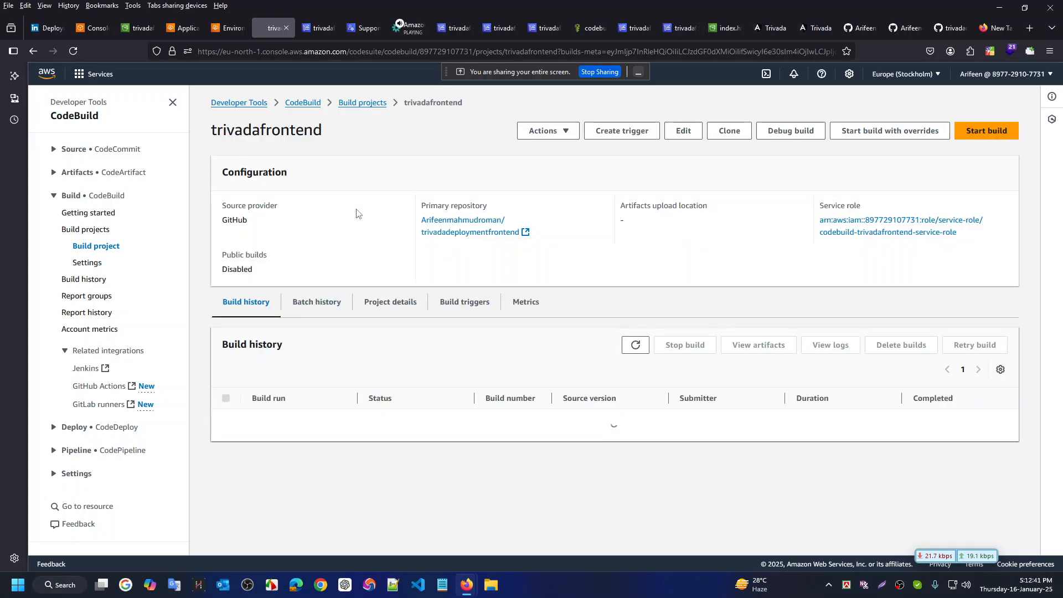
scroll(529, 324, "down", 2)
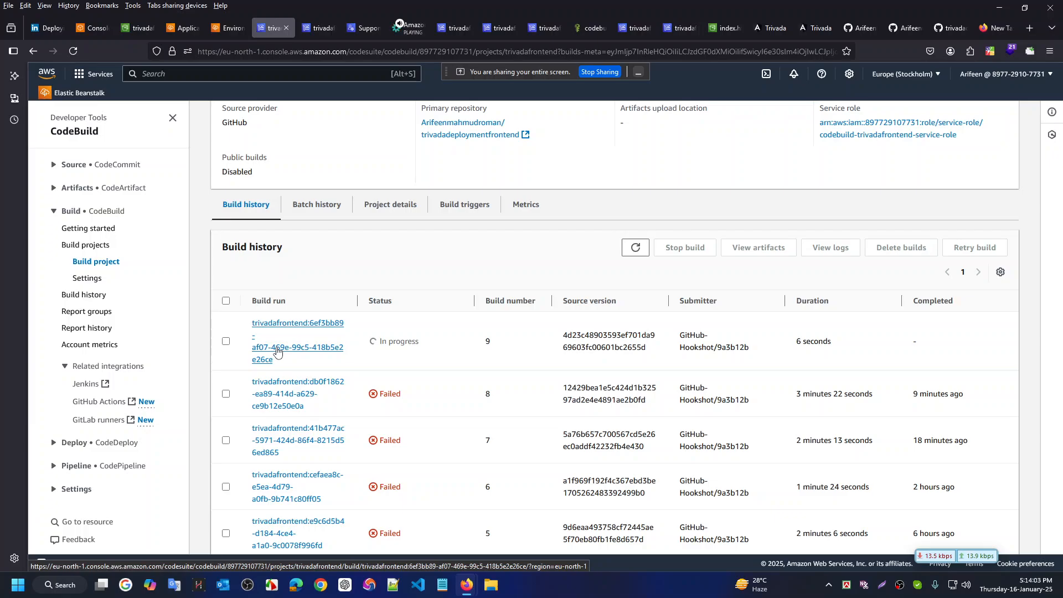
key("ctrl+super+Right")
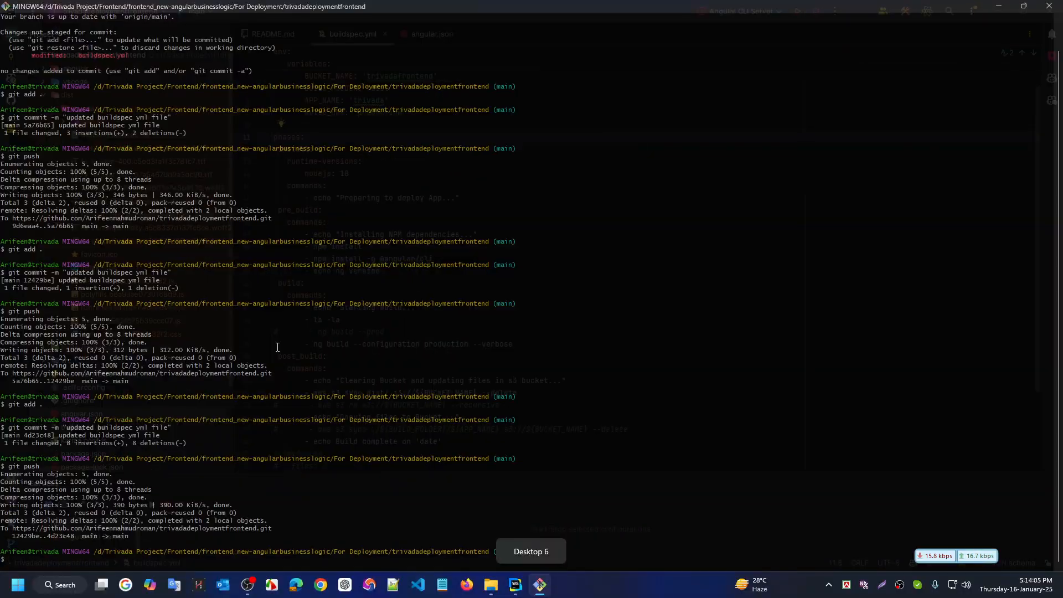
left_click(514, 585)
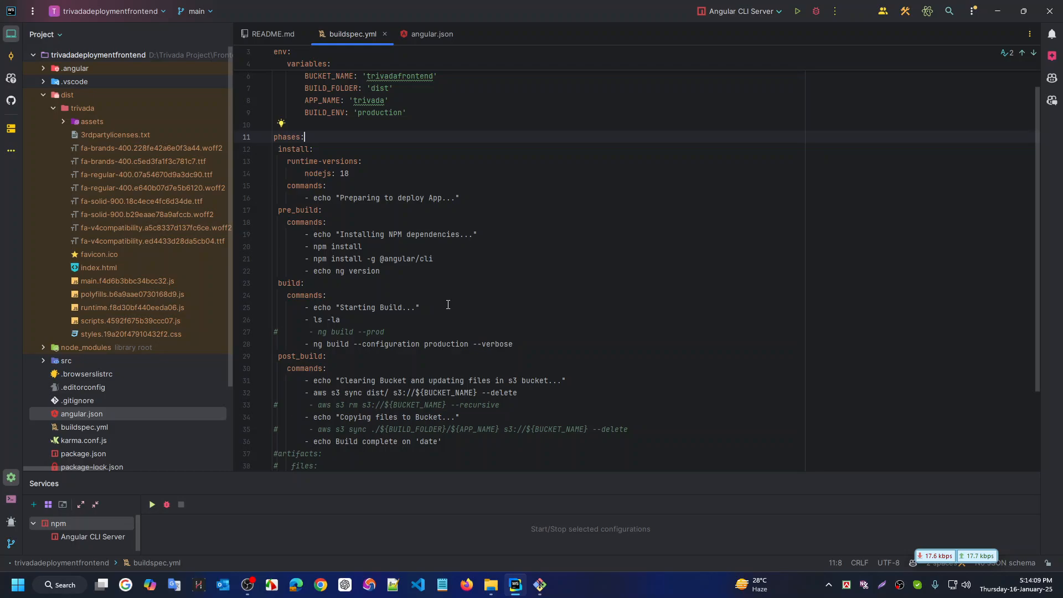
scroll(388, 193, "up", 2)
scroll(421, 271, "down", 5)
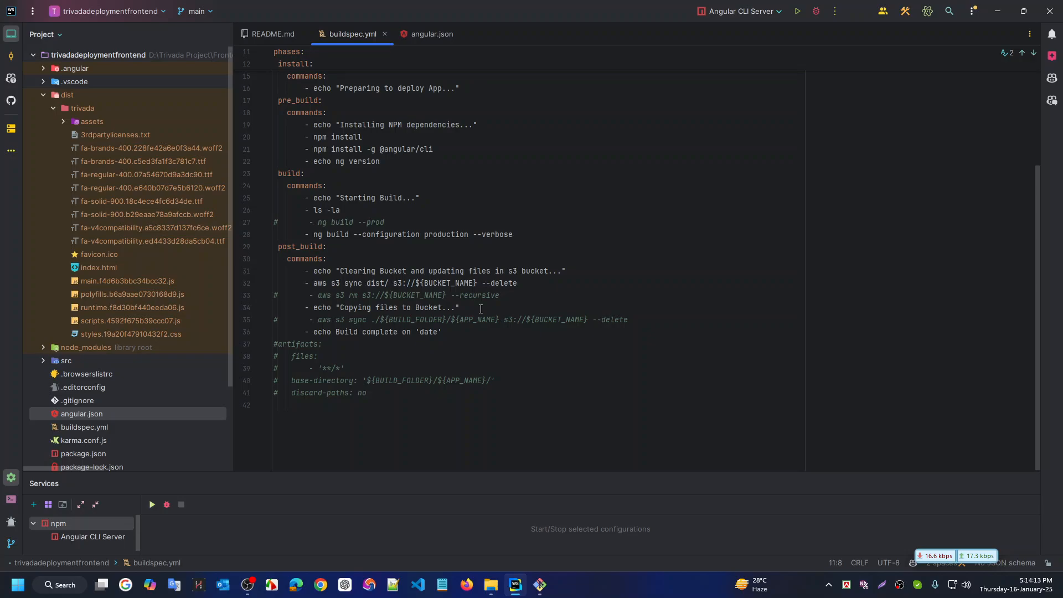
scroll(481, 309, "up", 4)
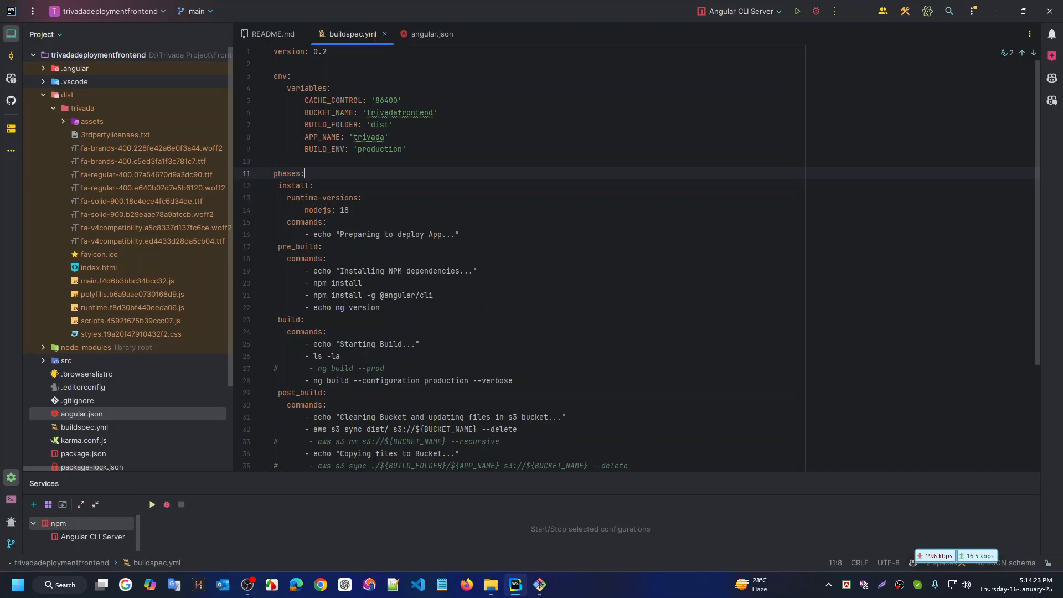
scroll(481, 308, "down", 4)
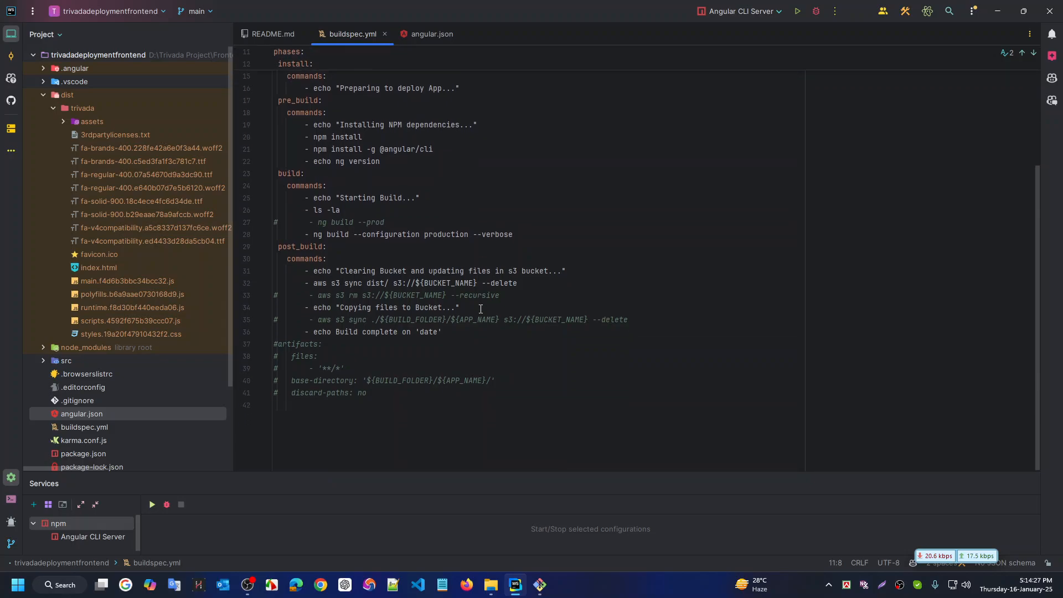
key("ctrl+super+Left")
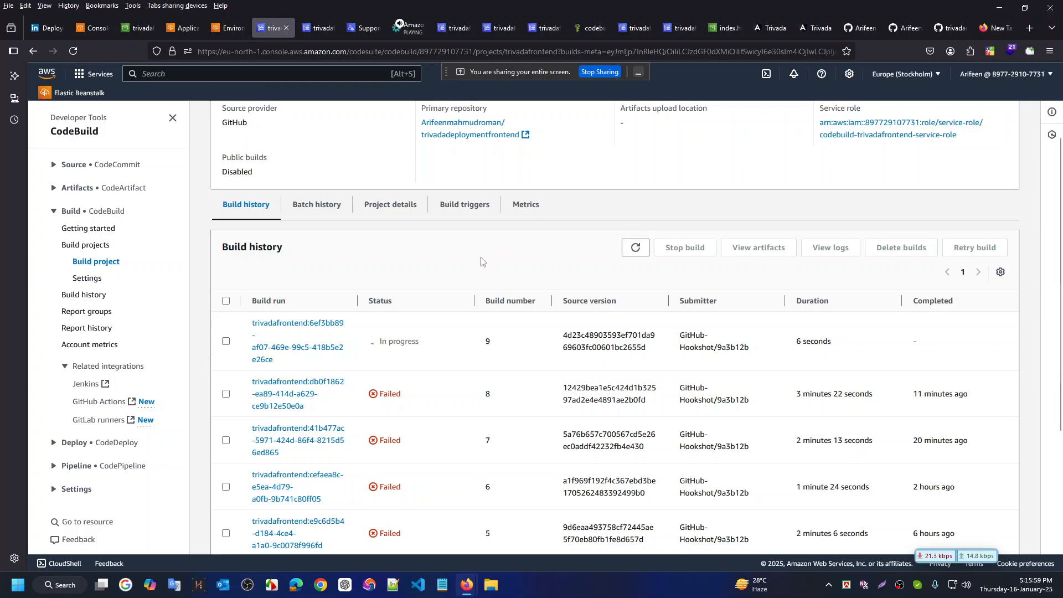
Open the trivadafrontend project's edit settings and scroll through them
scroll(482, 261, "up", 3)
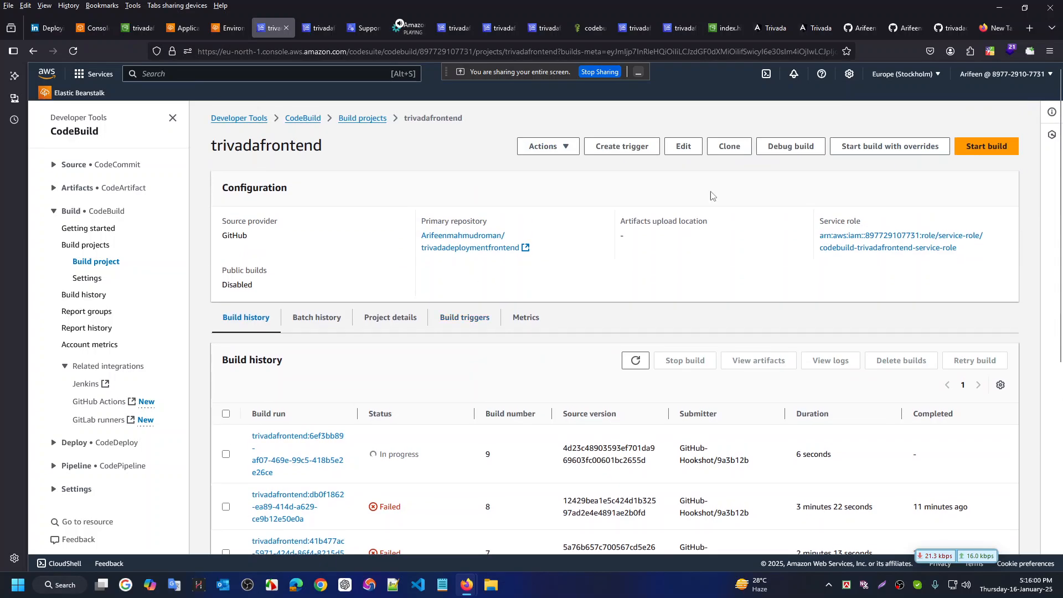
left_click(681, 147)
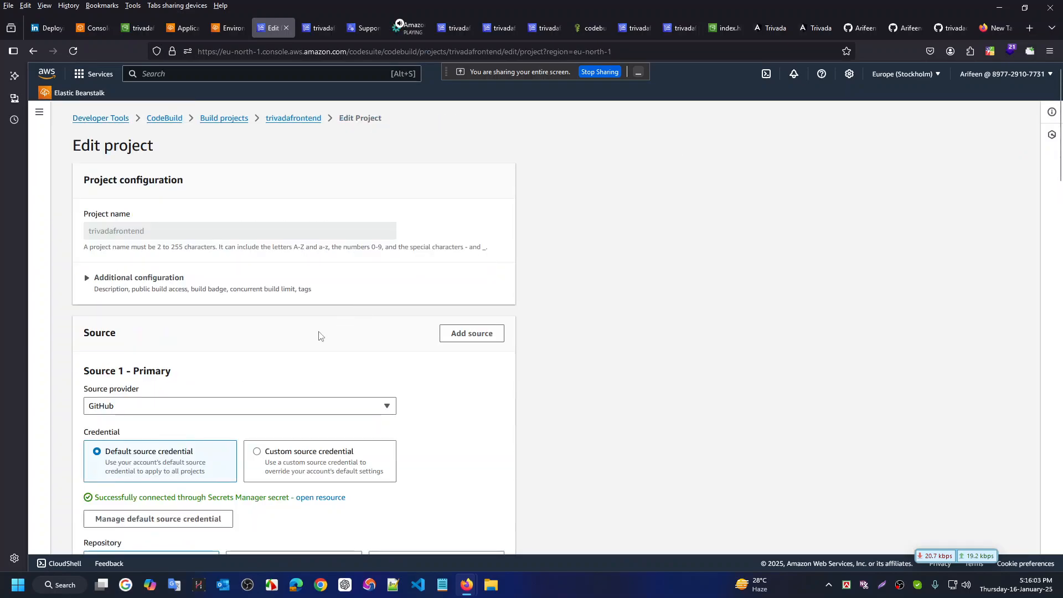
scroll(249, 375, "down", 5)
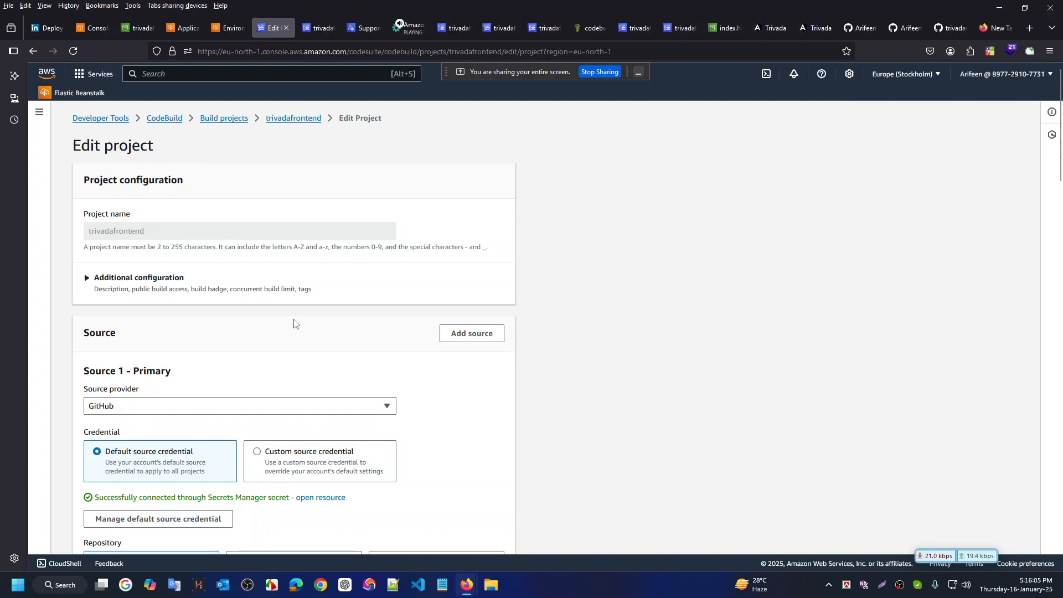
scroll(380, 349, "down", 10)
scroll(541, 407, "down", 8)
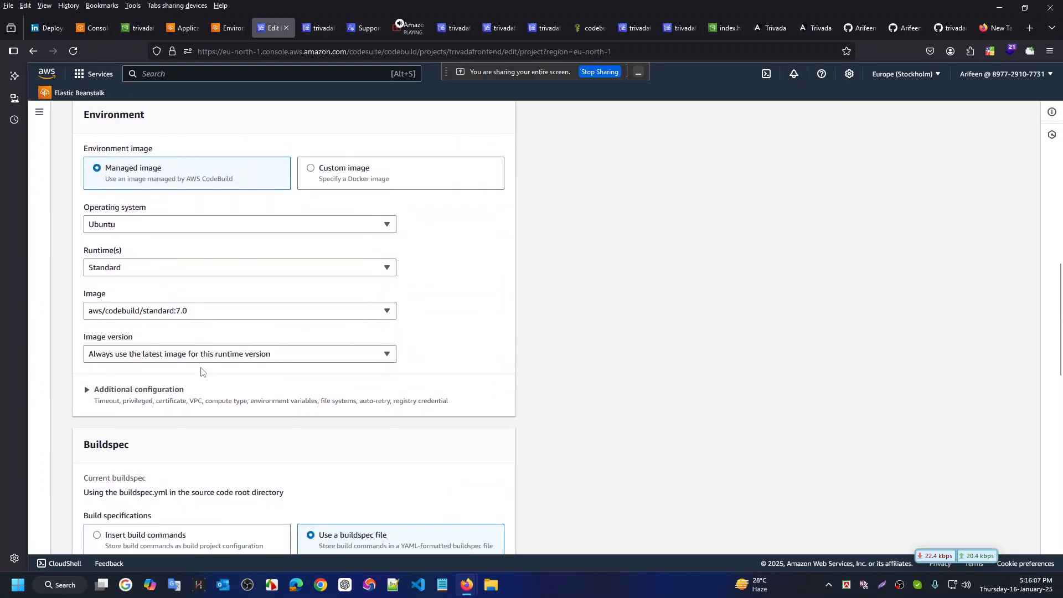
scroll(177, 332, "down", 8)
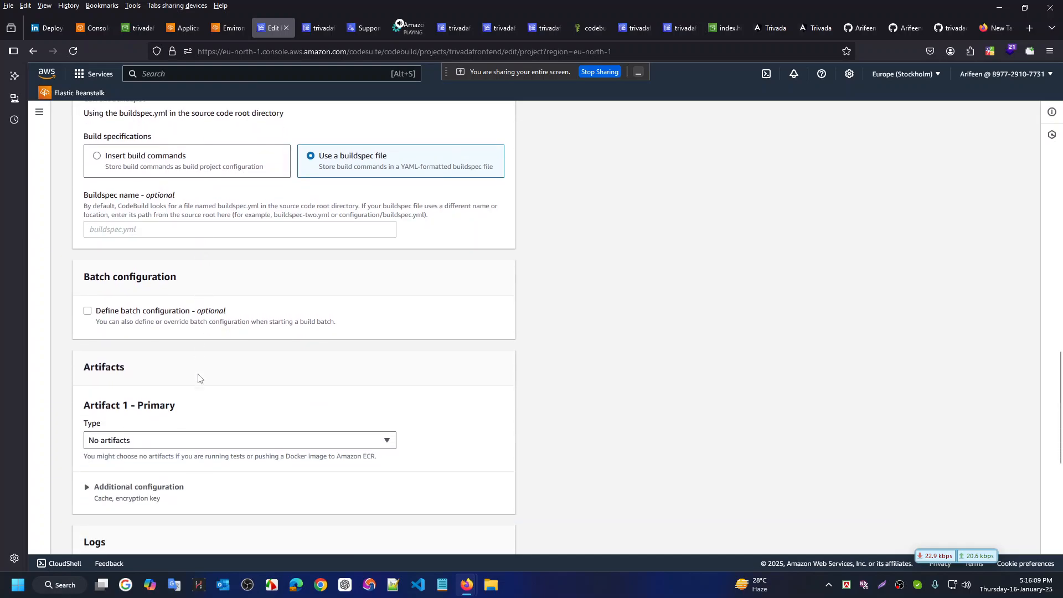
scroll(229, 396, "down", 5)
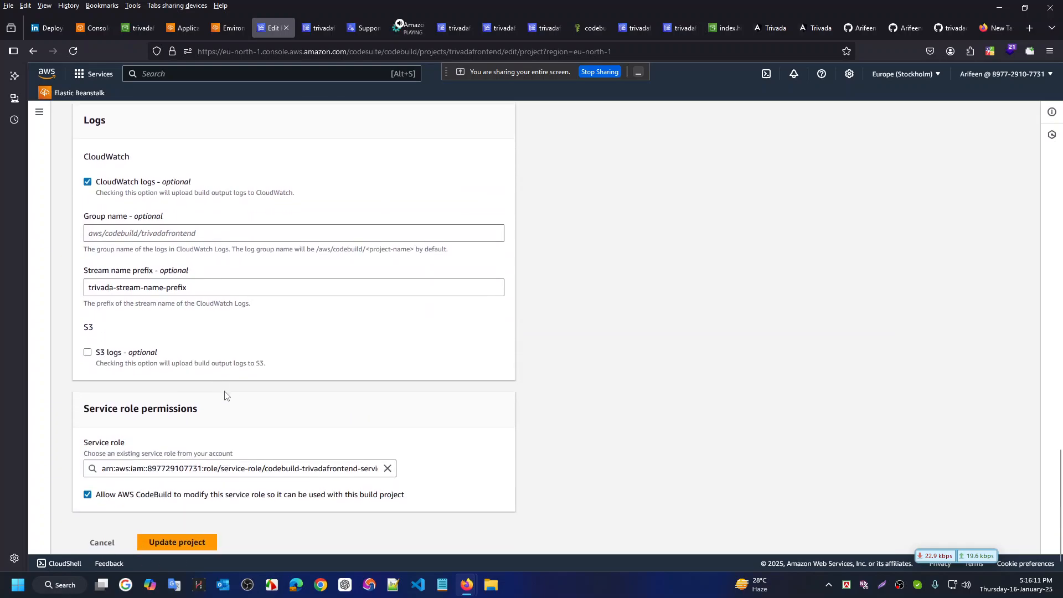
scroll(227, 395, "up", 15)
scroll(227, 395, "up", 7)
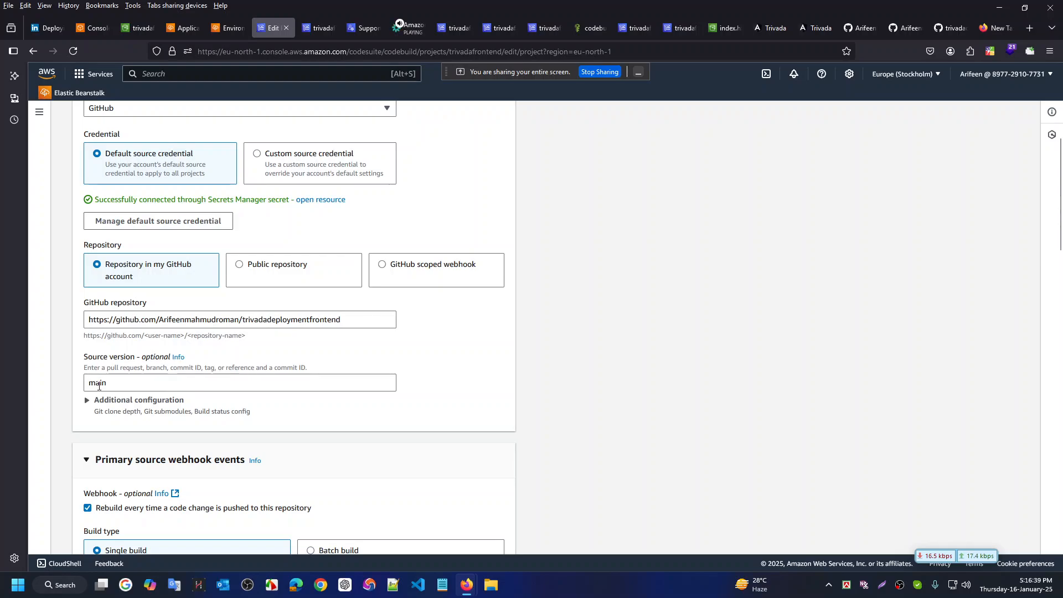
Check the Source section's GitHub repository URL and source version main
scroll(460, 275, "up", 5)
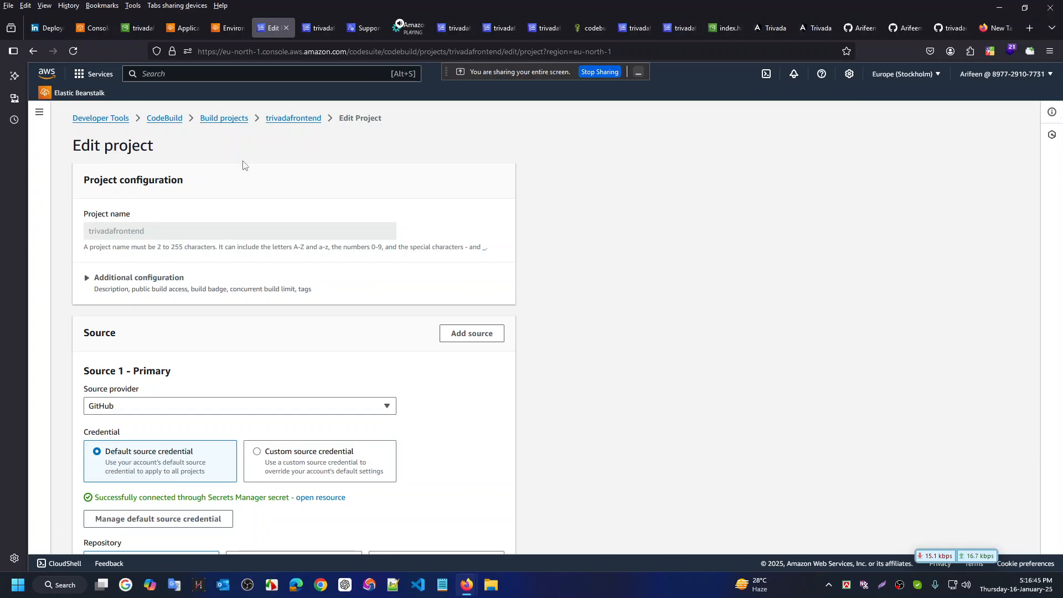
scroll(471, 336, "down", 3)
scroll(471, 336, "down", 3)
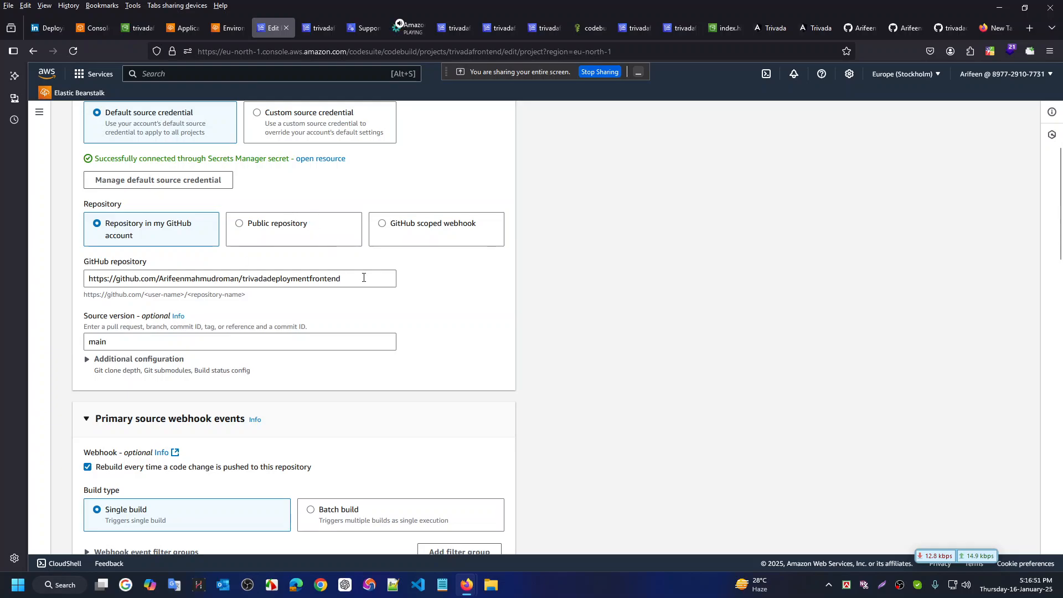
left_click_drag(363, 278, 81, 279)
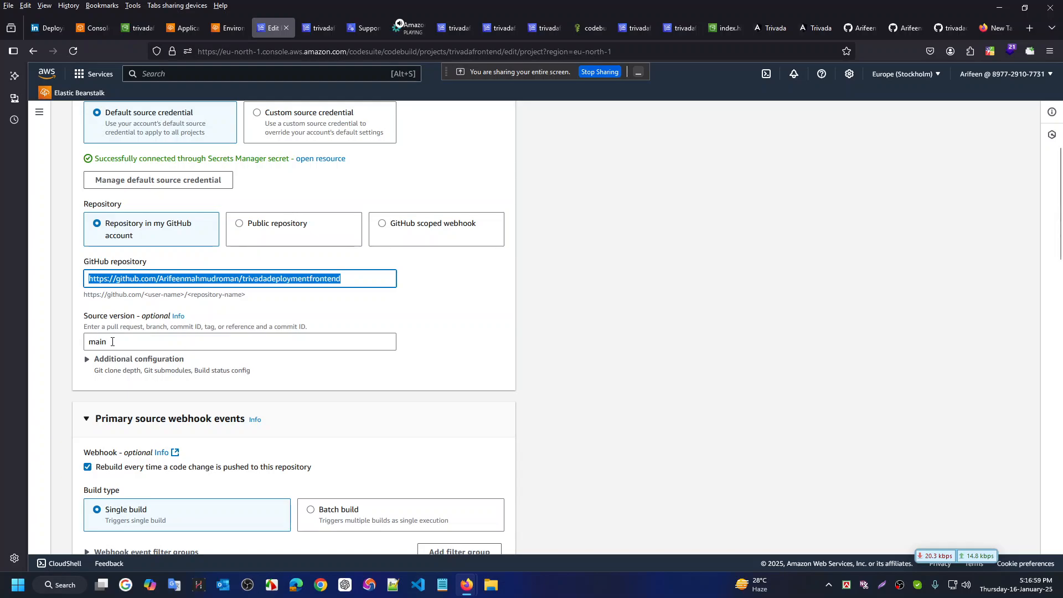
left_click_drag(112, 341, 84, 343)
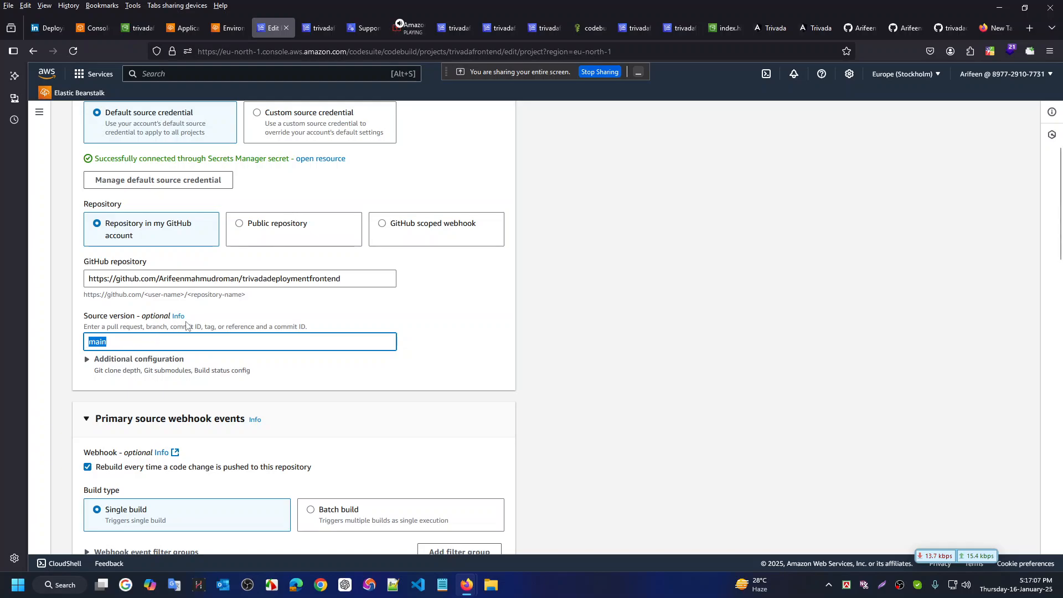
scroll(370, 288, "up", 5)
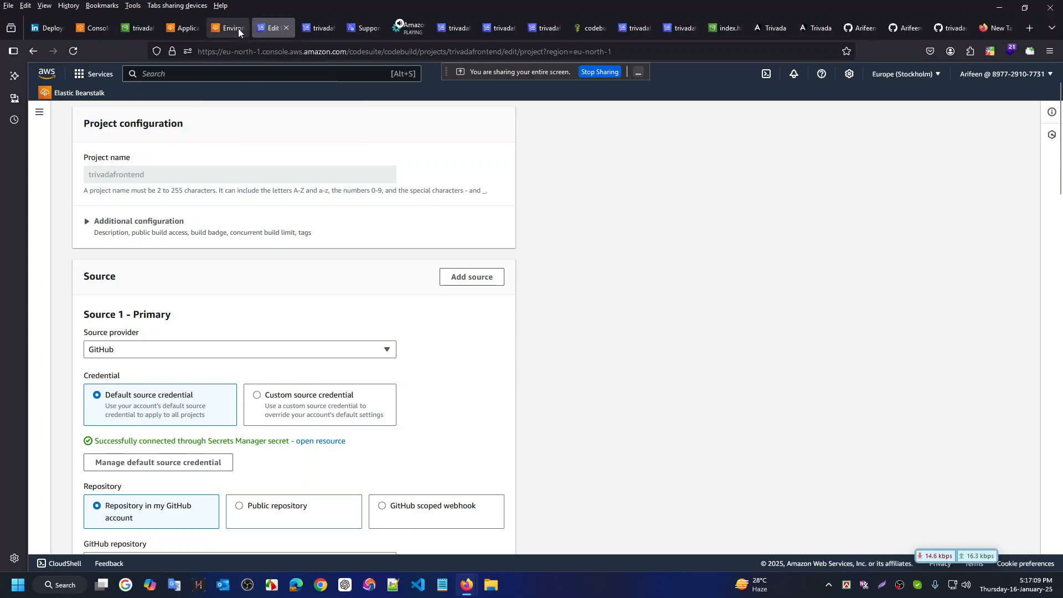
Open the trivadafrontend Build history, showing build 9 succeeded and builds 6–8 failed
left_click(238, 28)
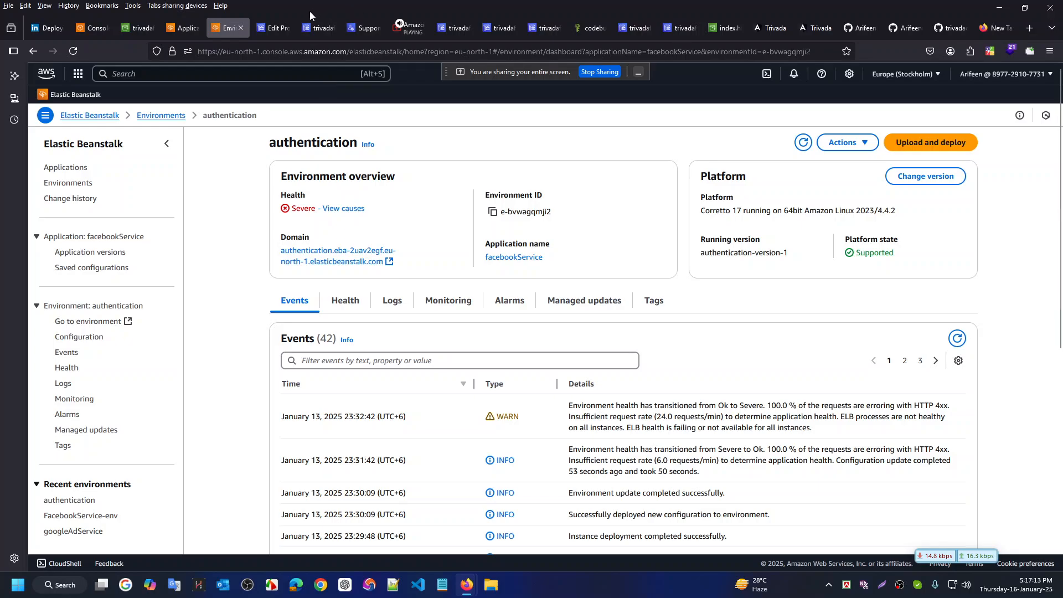
left_click(272, 28)
left_click(320, 26)
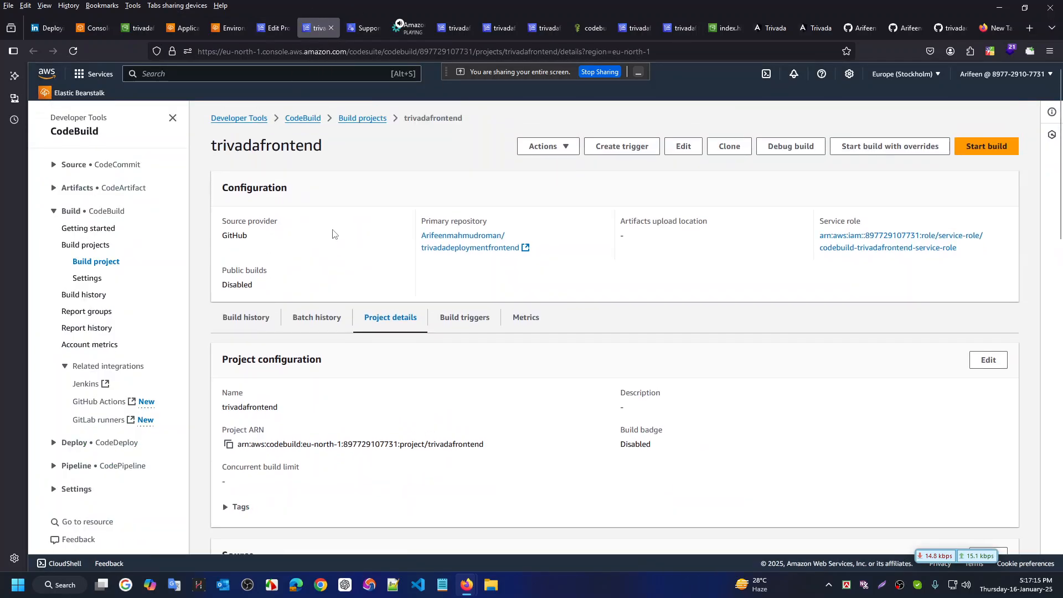
scroll(451, 367, "down", 7)
scroll(363, 361, "up", 6)
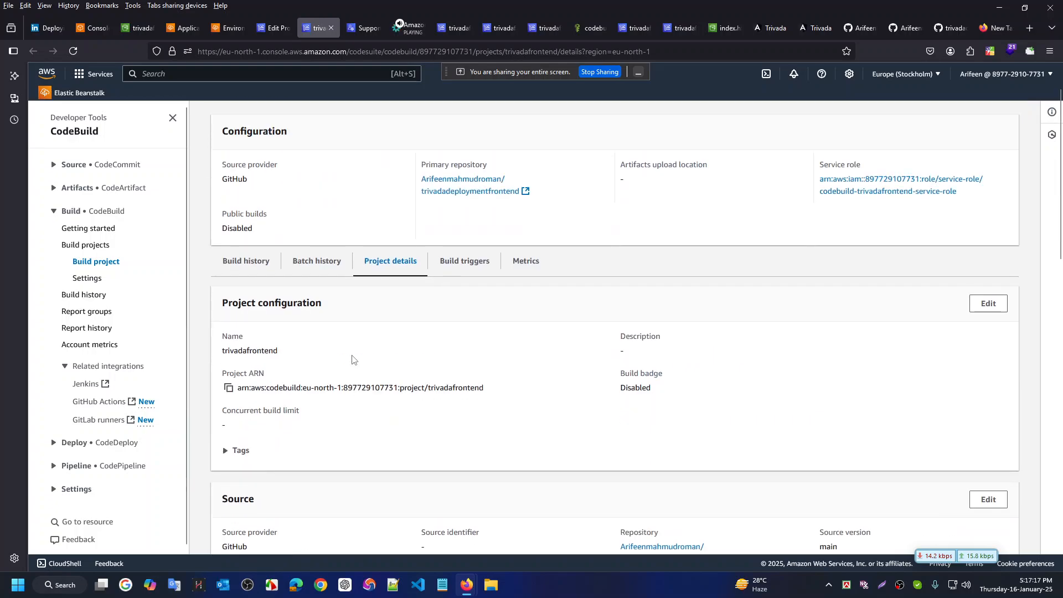
left_click(239, 261)
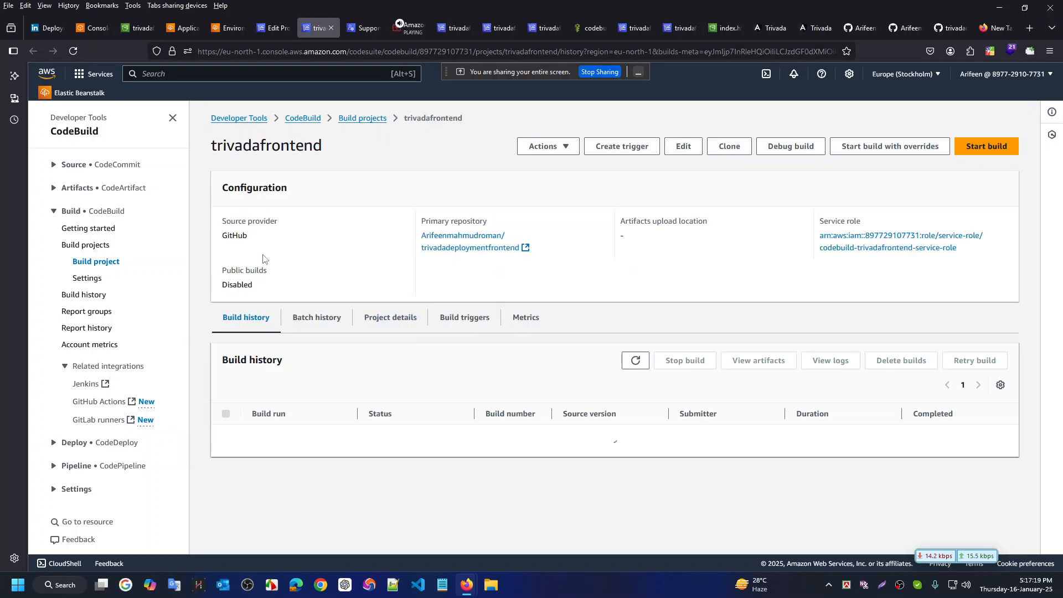
scroll(389, 344, "down", 1)
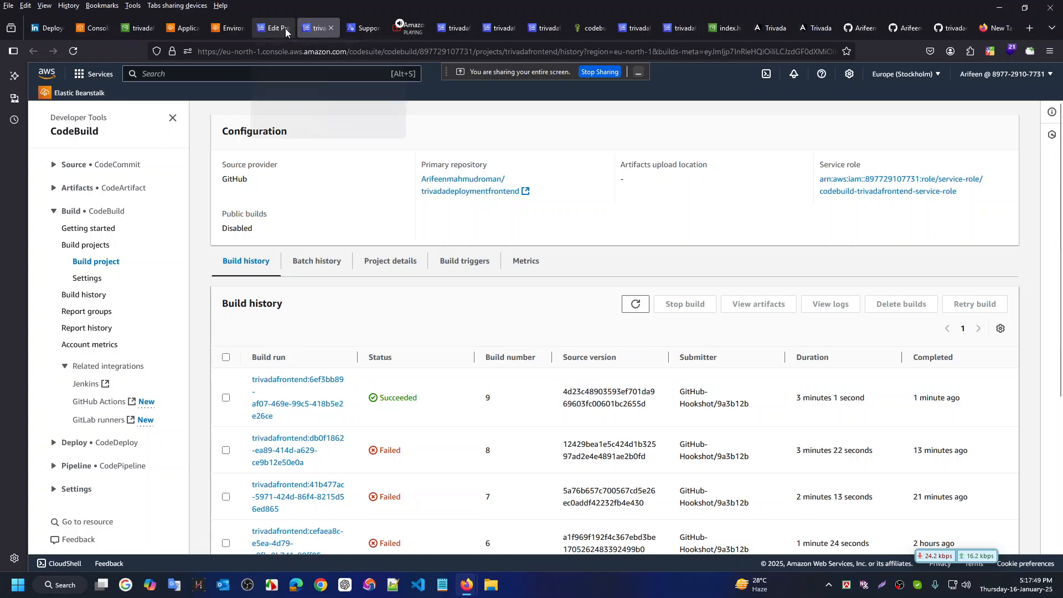
Switch to the S3 tab, inspect index.html, and reload the trivadafrontend objects list
left_click(271, 29)
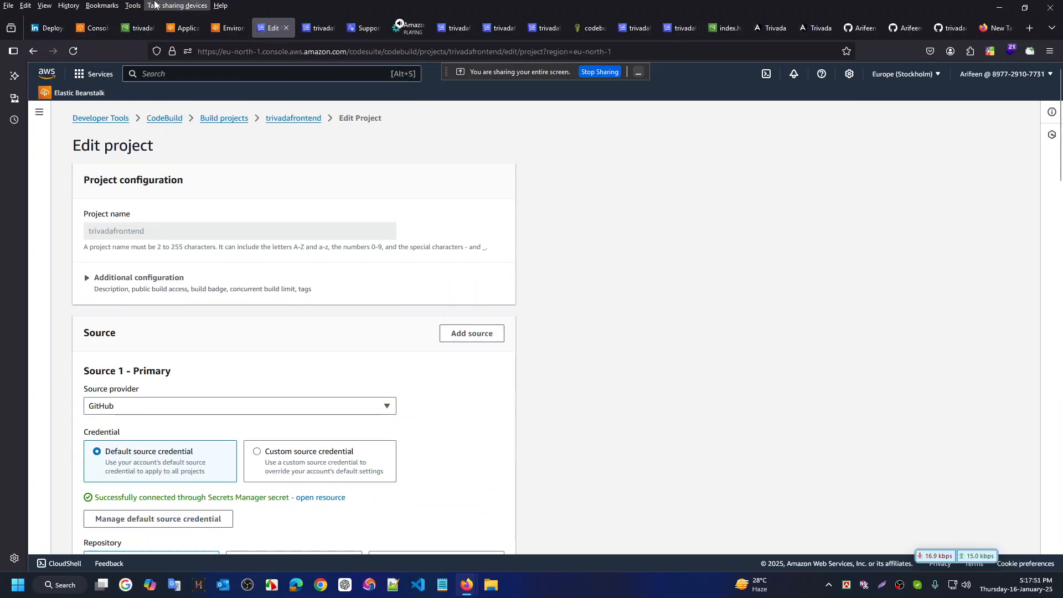
left_click(140, 28)
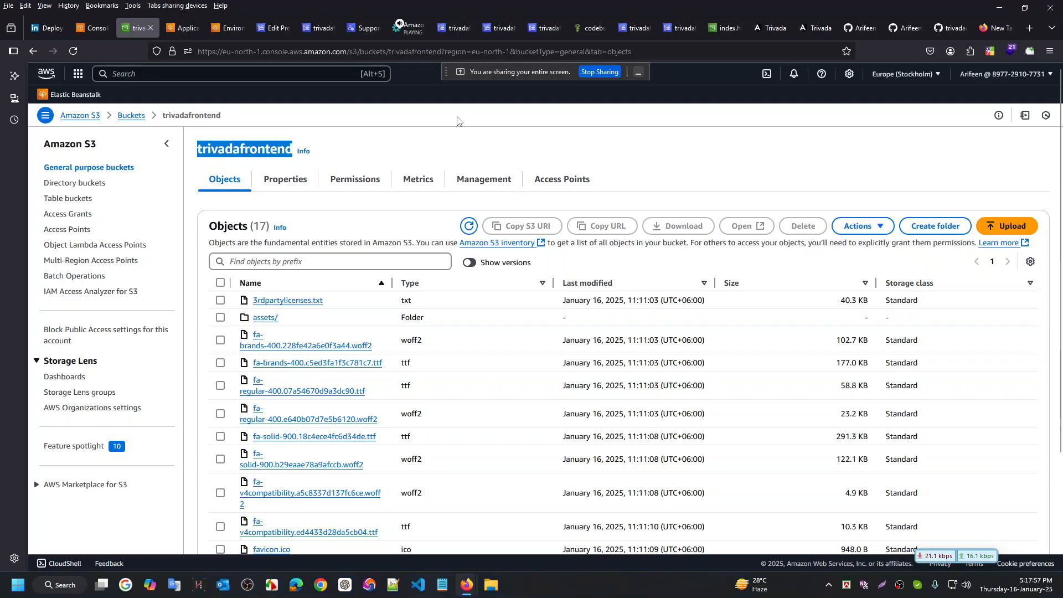
key("ctrl+super+Right")
key("ctrl+super+Left")
scroll(237, 475, "down", 2)
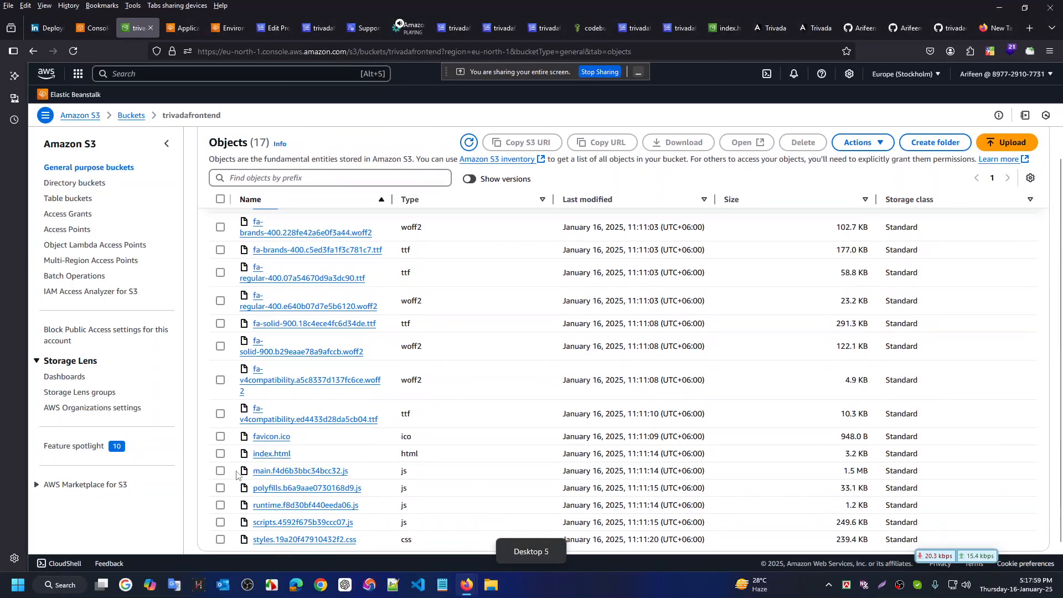
left_click(271, 454)
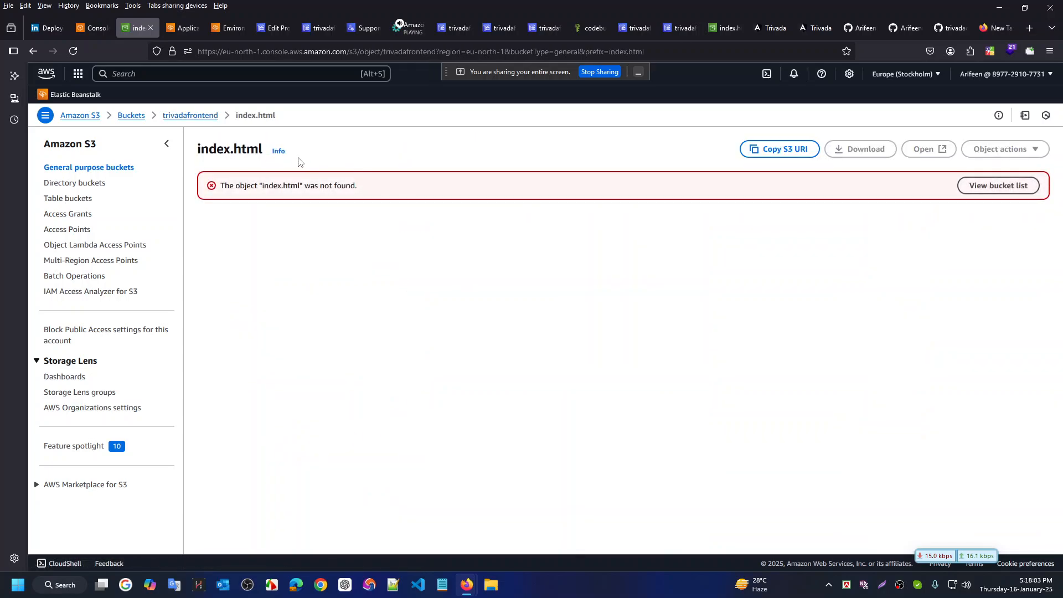
left_click(34, 51)
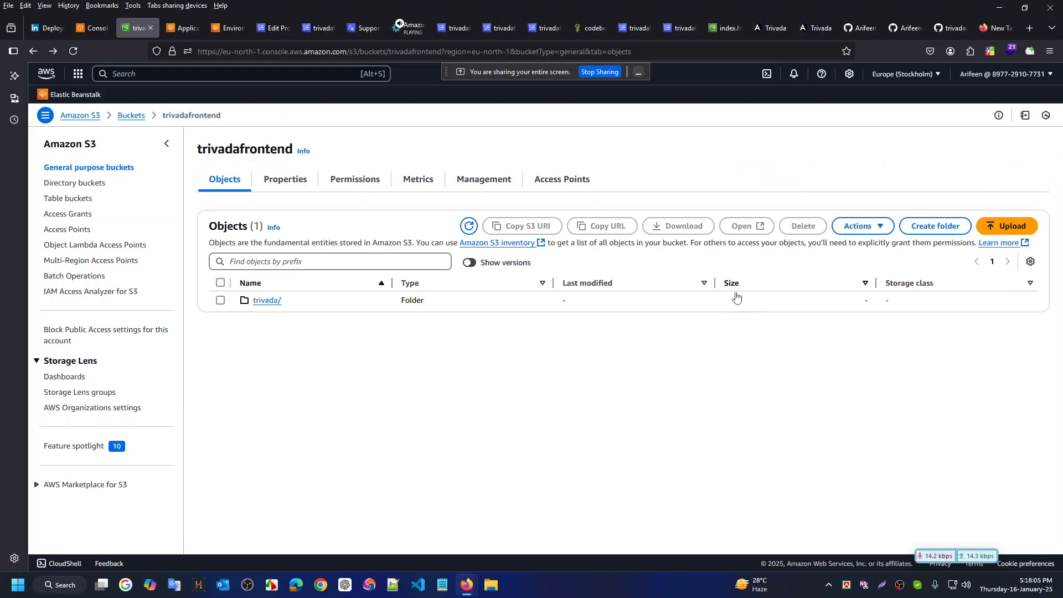
key("F5")
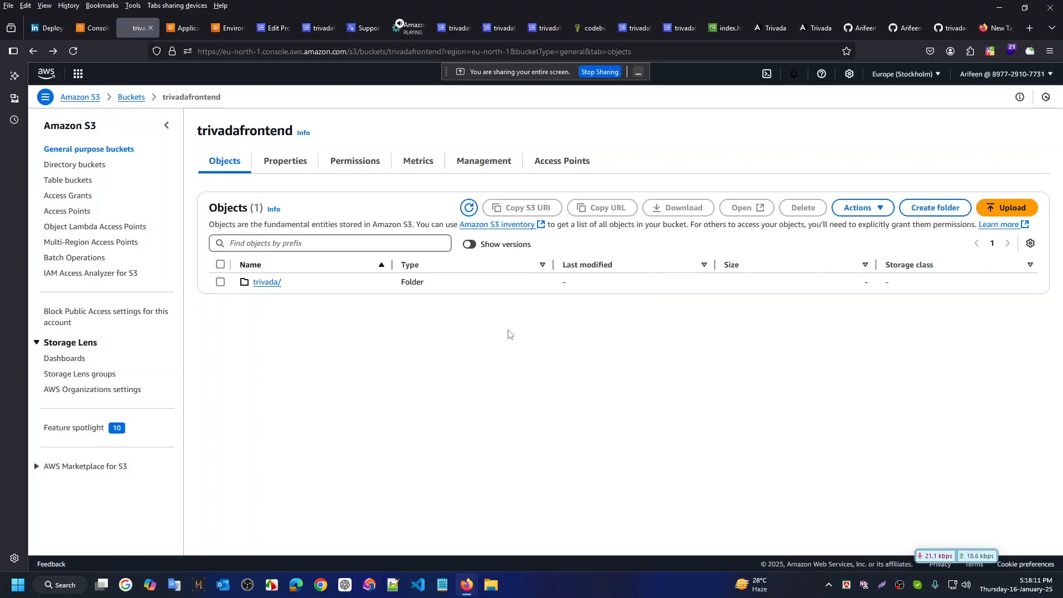
Open the trivada/ folder, re-navigating via the bucket list, to confirm its 17 uploaded files
left_click(266, 301)
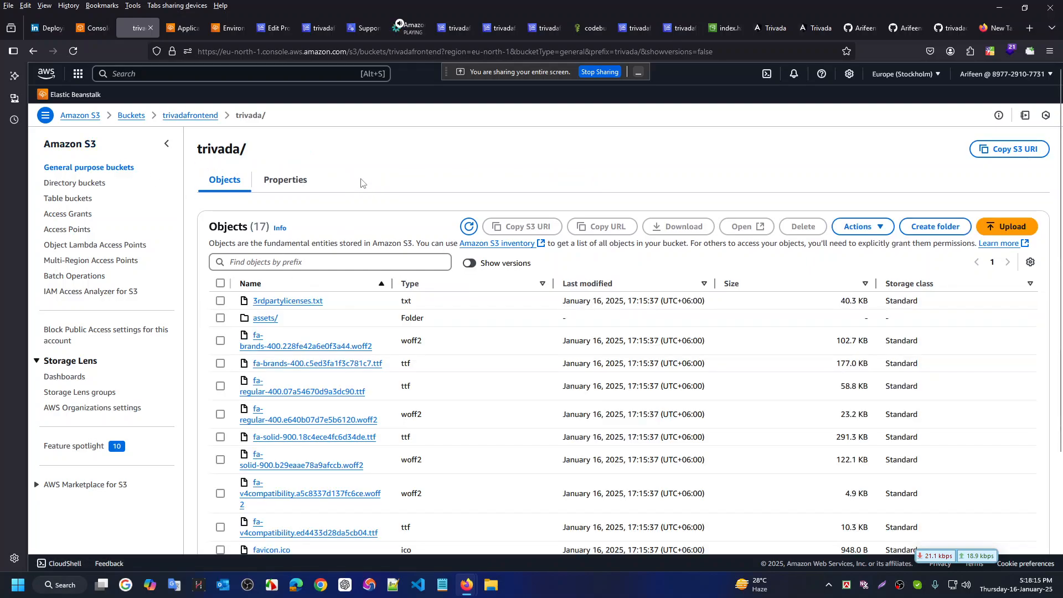
scroll(413, 355, "down", 1)
scroll(414, 355, "down", 1)
scroll(414, 355, "up", 3)
left_click(191, 115)
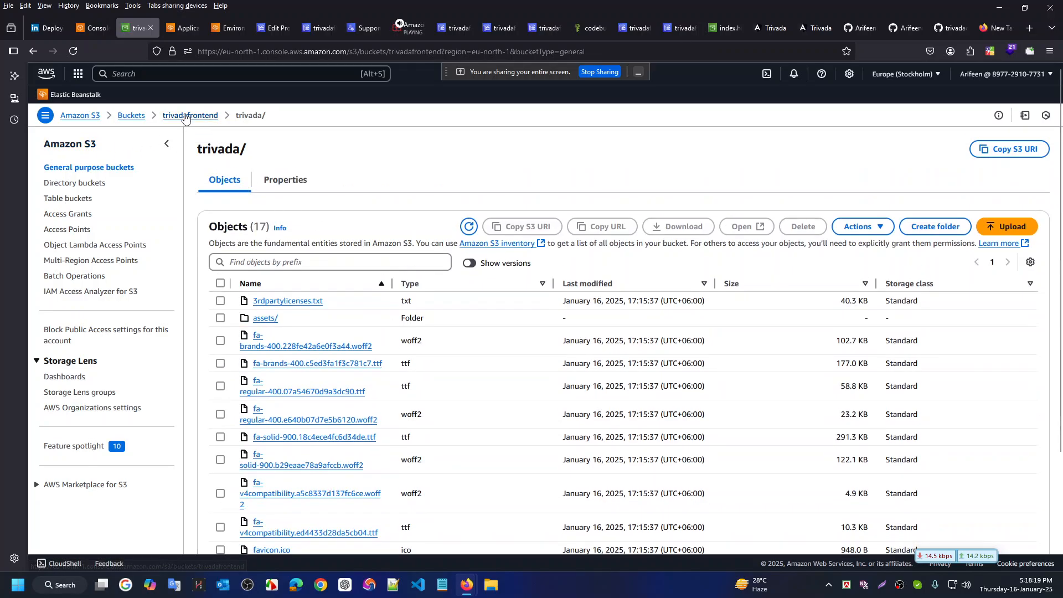
left_click(120, 116)
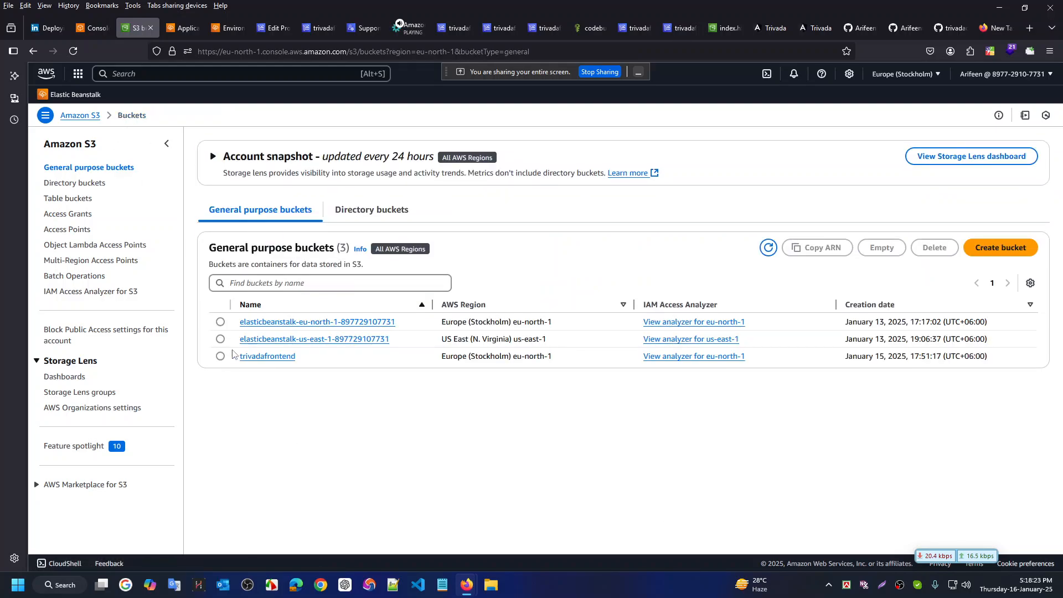
left_click(260, 357)
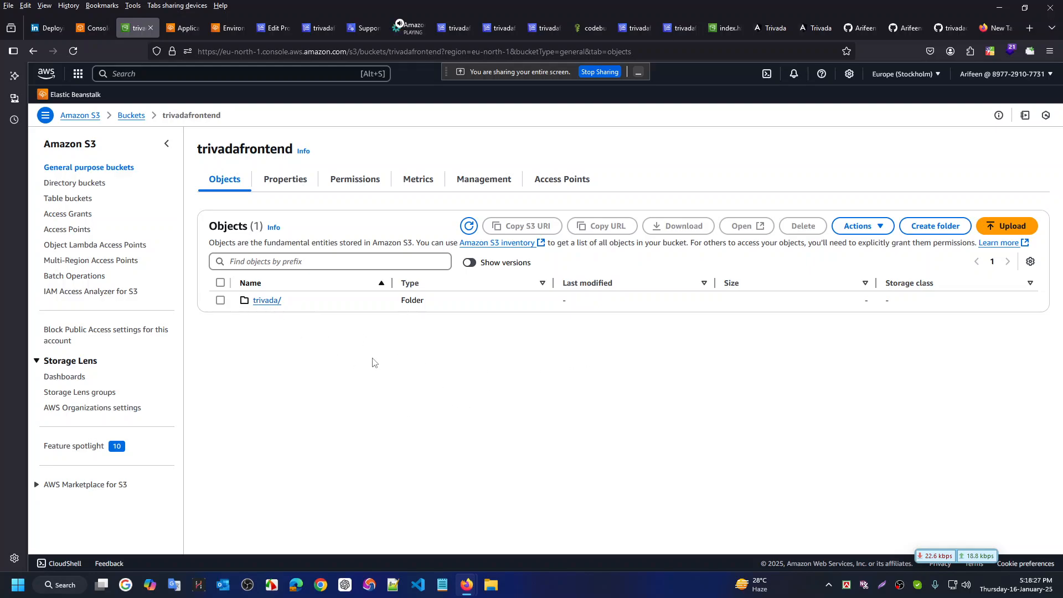
left_click(268, 304)
scroll(372, 464, "down", 3)
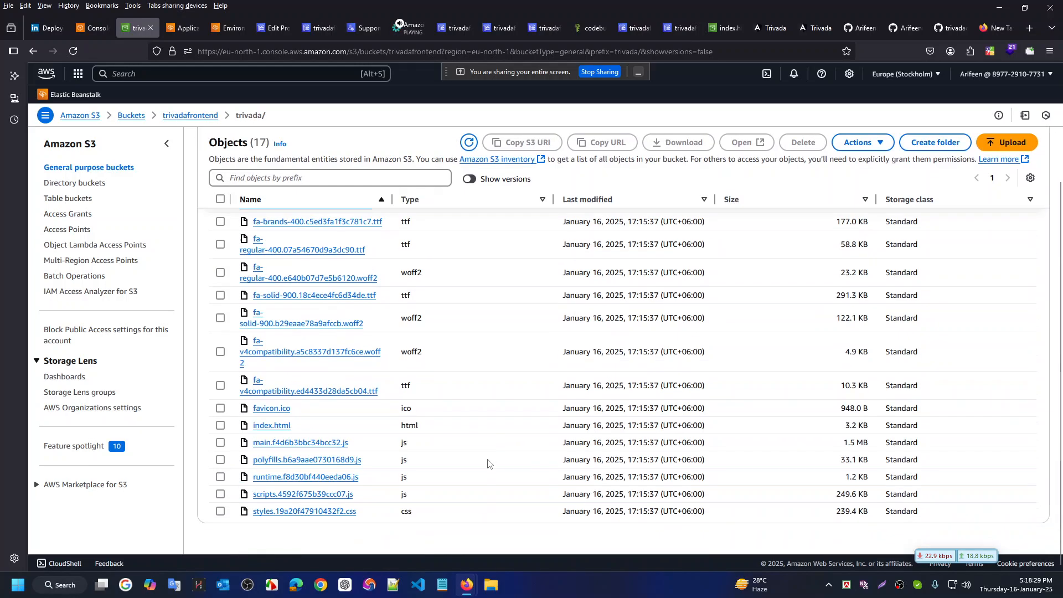
scroll(377, 363, "up", 3)
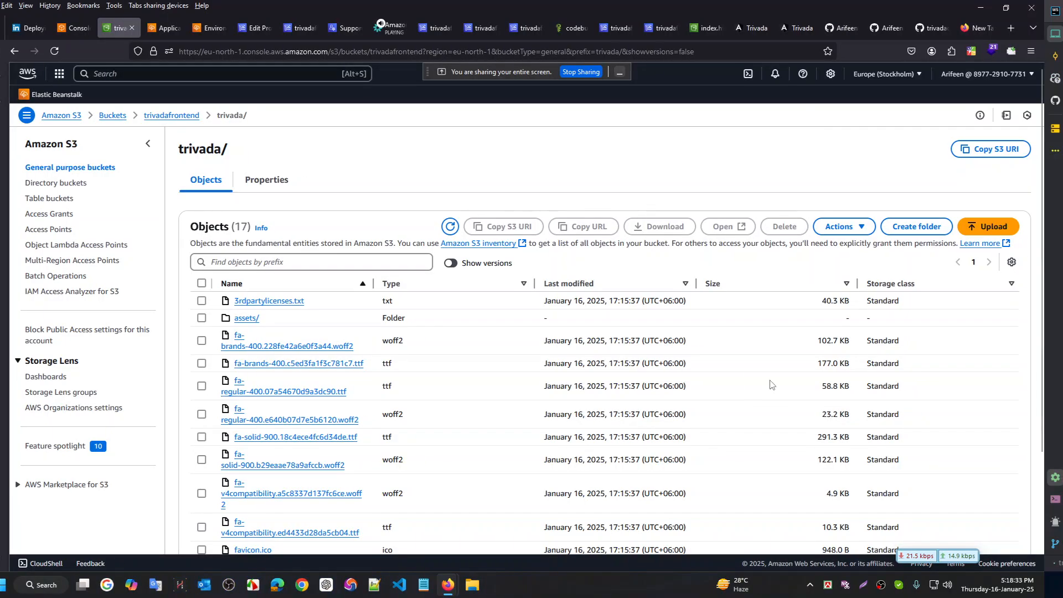
Compare buildspec.yml's APP_NAME value trivada with the S3 folder name
key("ctrl+super+Right")
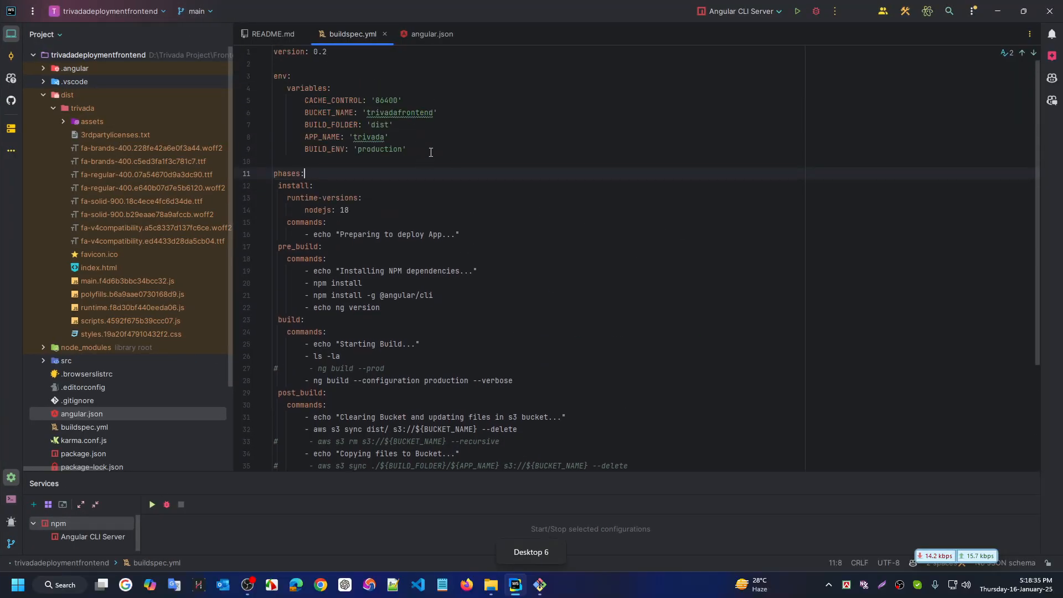
left_click_drag(390, 136, 313, 137)
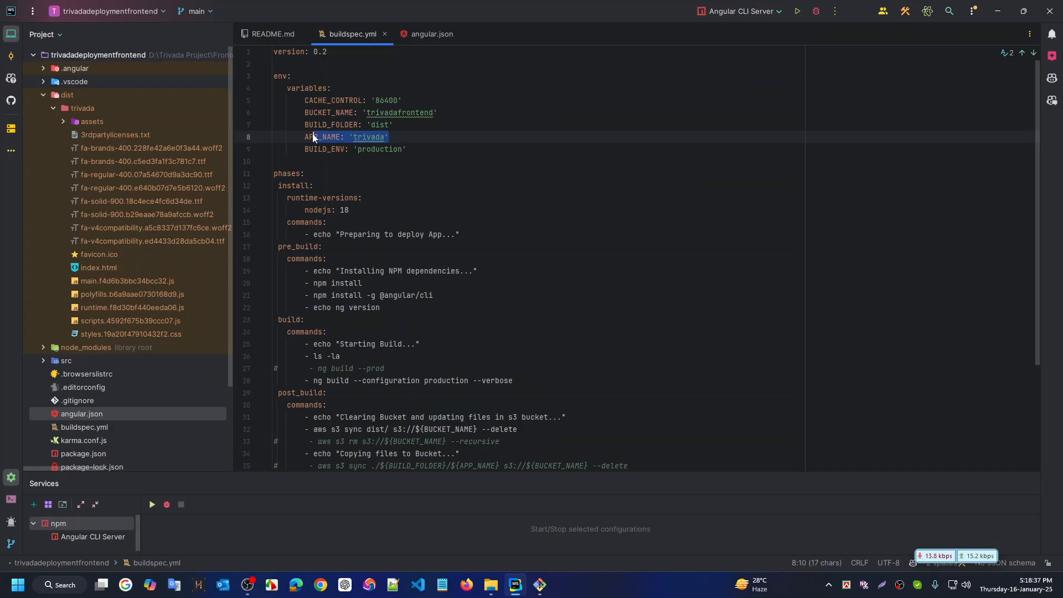
key("ctrl+super+Left")
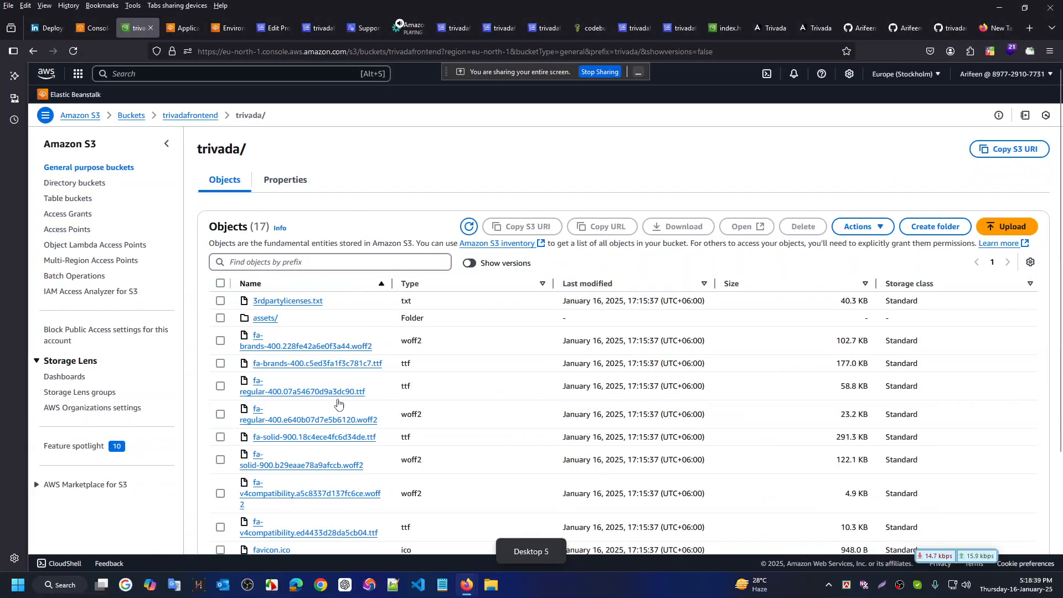
Scroll the trivada/ file list, then go back to buildspec.yml in WebStorm
scroll(371, 399, "down", 3)
scroll(395, 386, "up", 3)
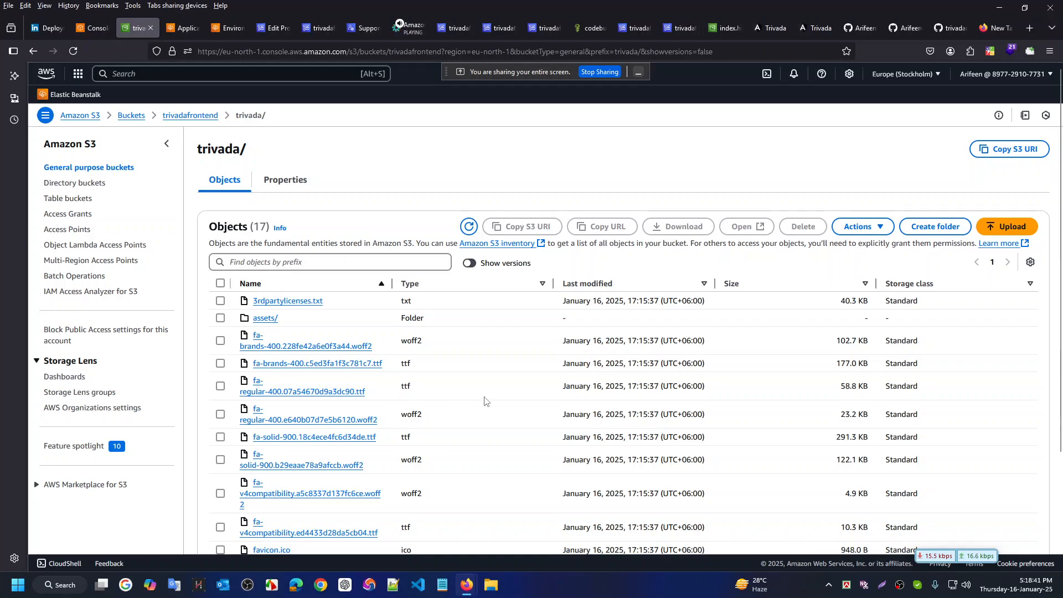
scroll(485, 399, "down", 2)
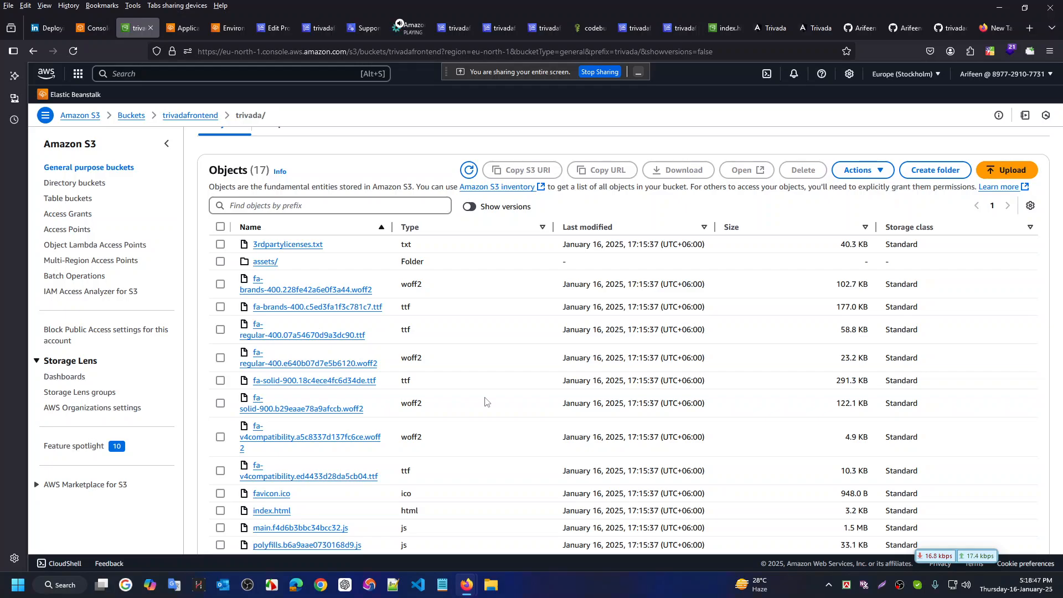
key("ctrl+super+Right")
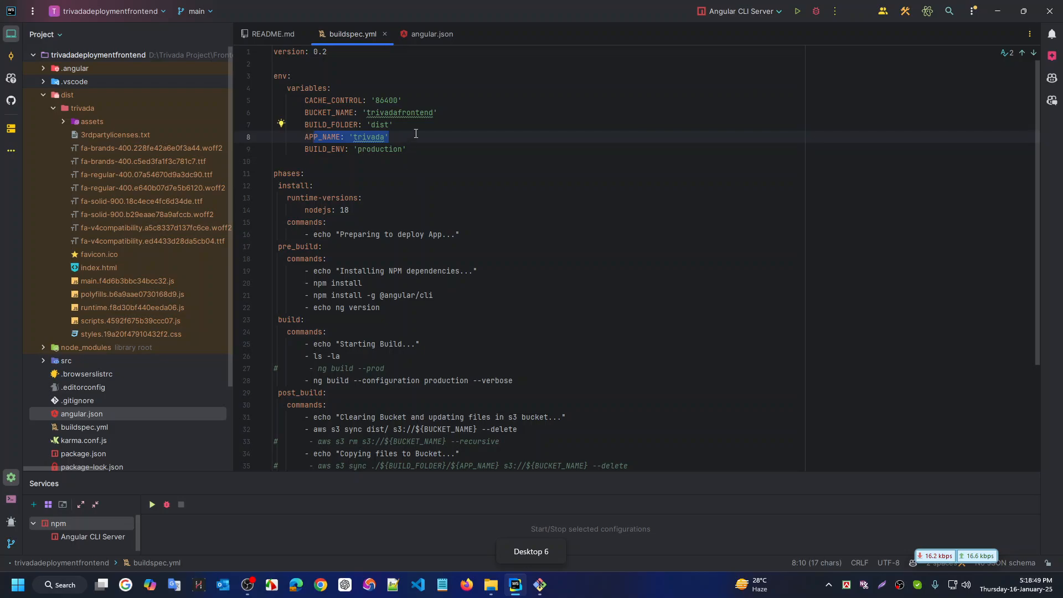
left_click(416, 133)
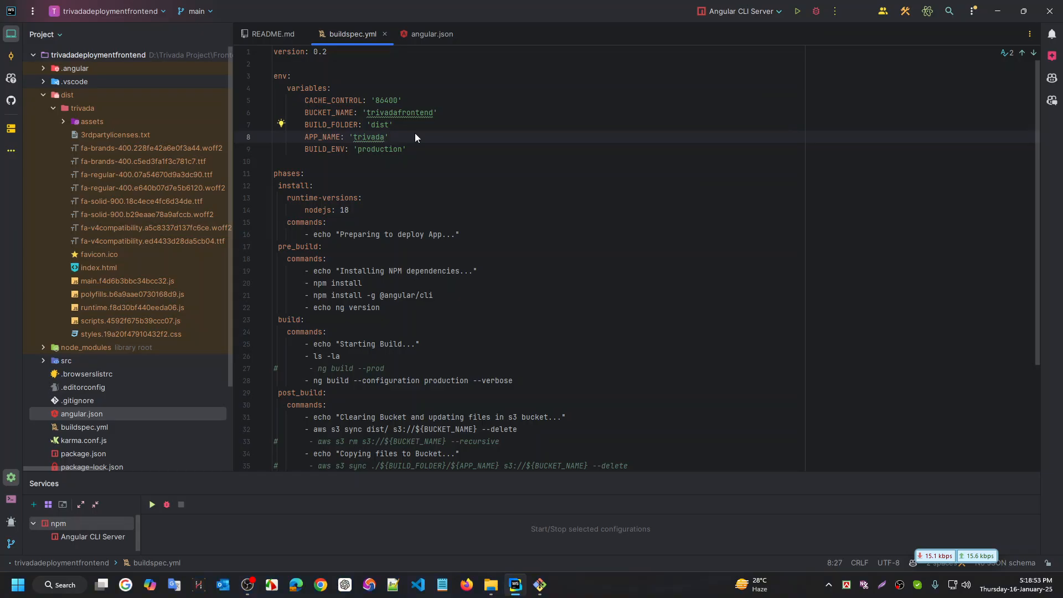
key("ctrl+super+Left")
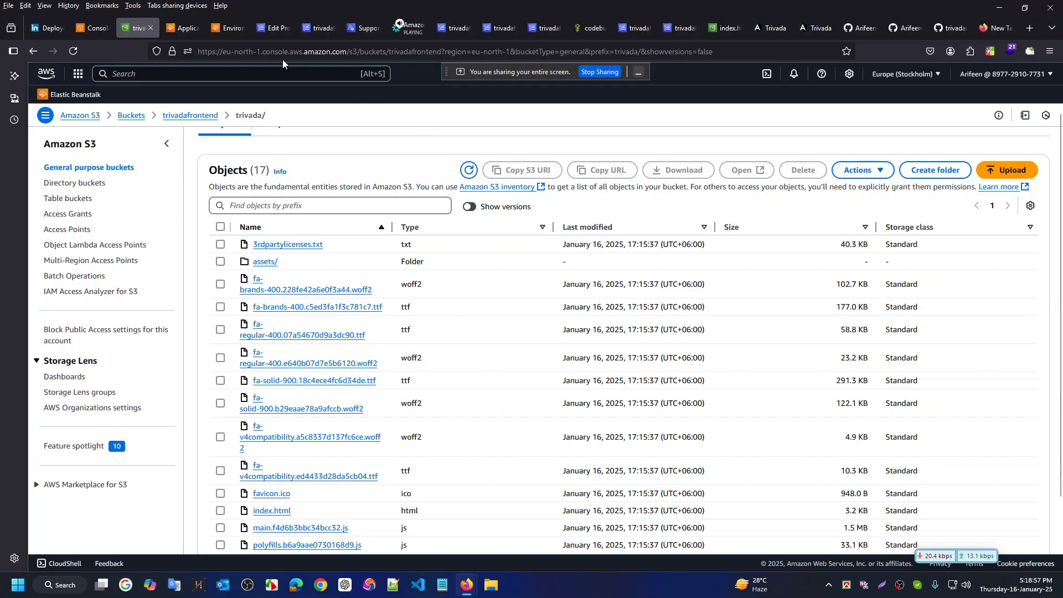
left_click(318, 29)
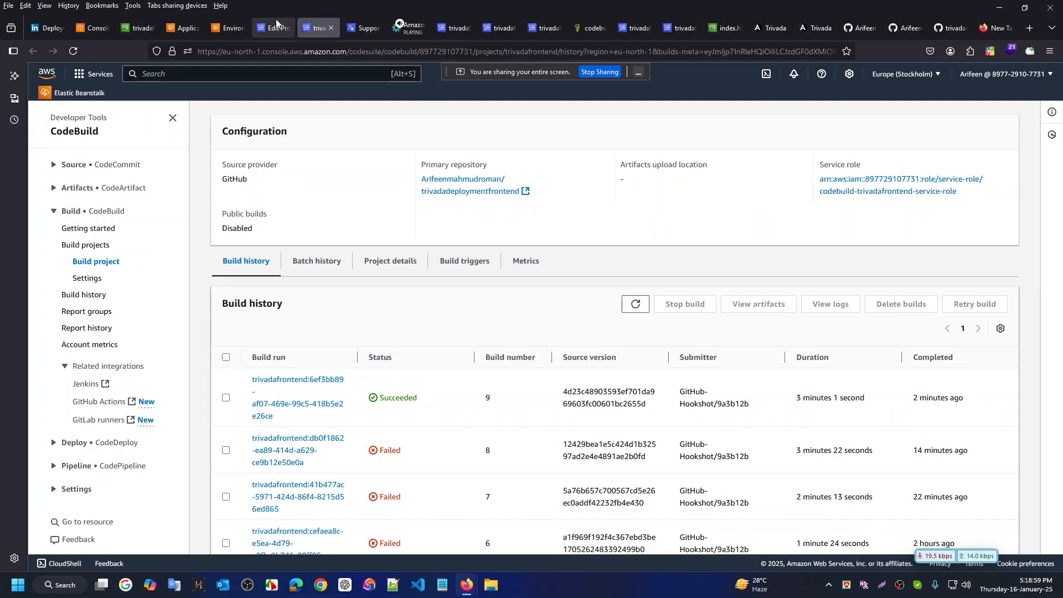
key("ctrl+super+Right")
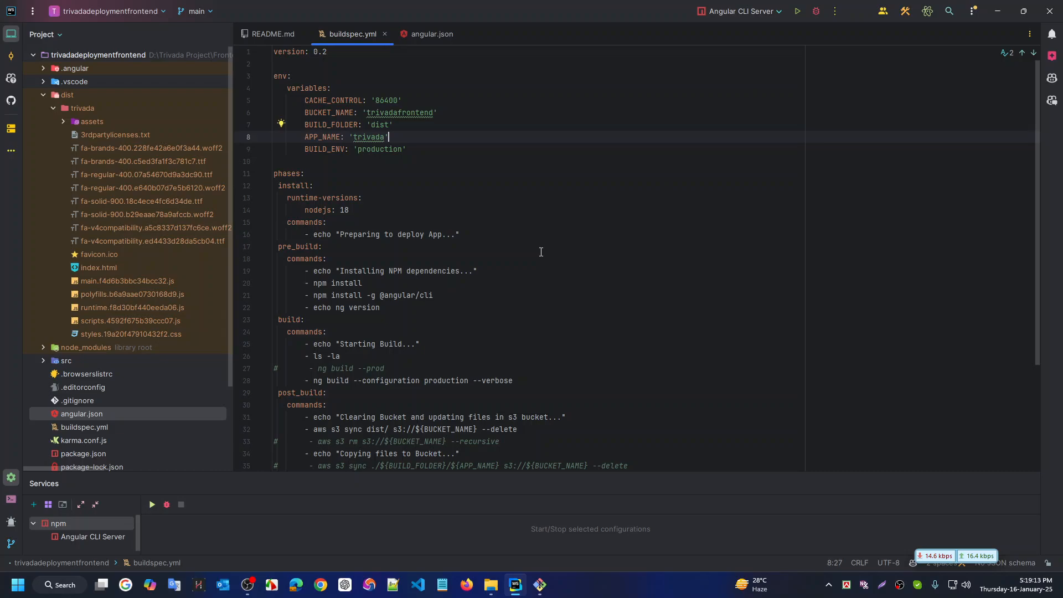
scroll(541, 252, "down", 4)
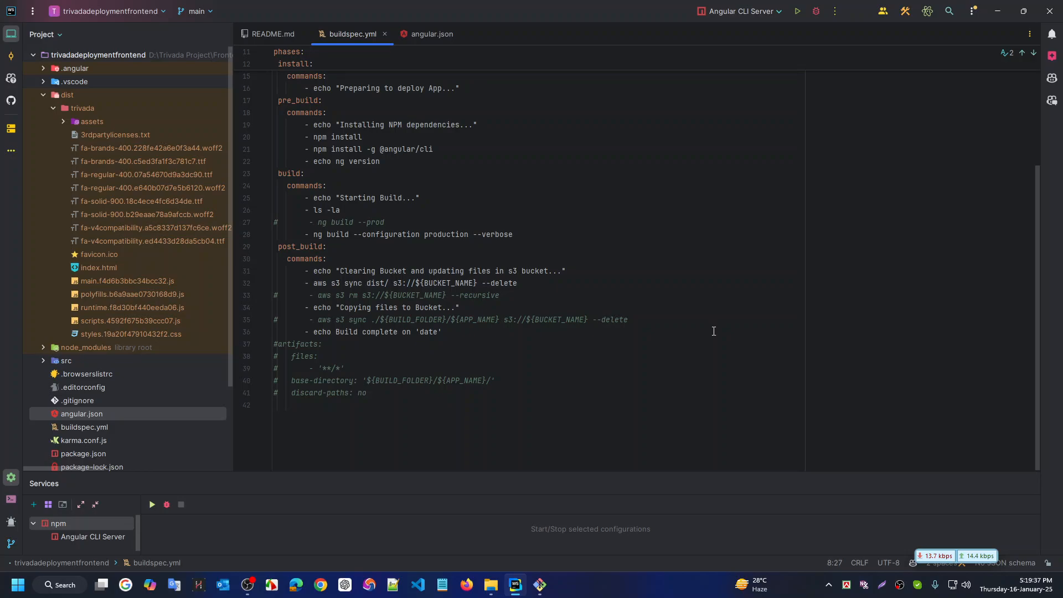
Add an 'ls -la dist' command on a new line right after ng build in buildspec.yml
left_click(526, 236)
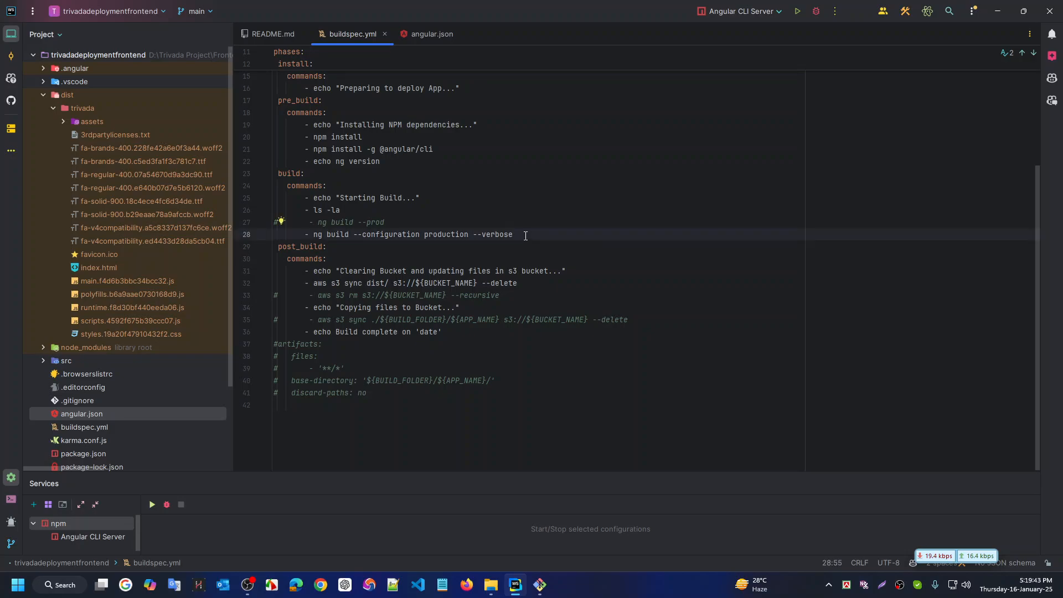
key("Return")
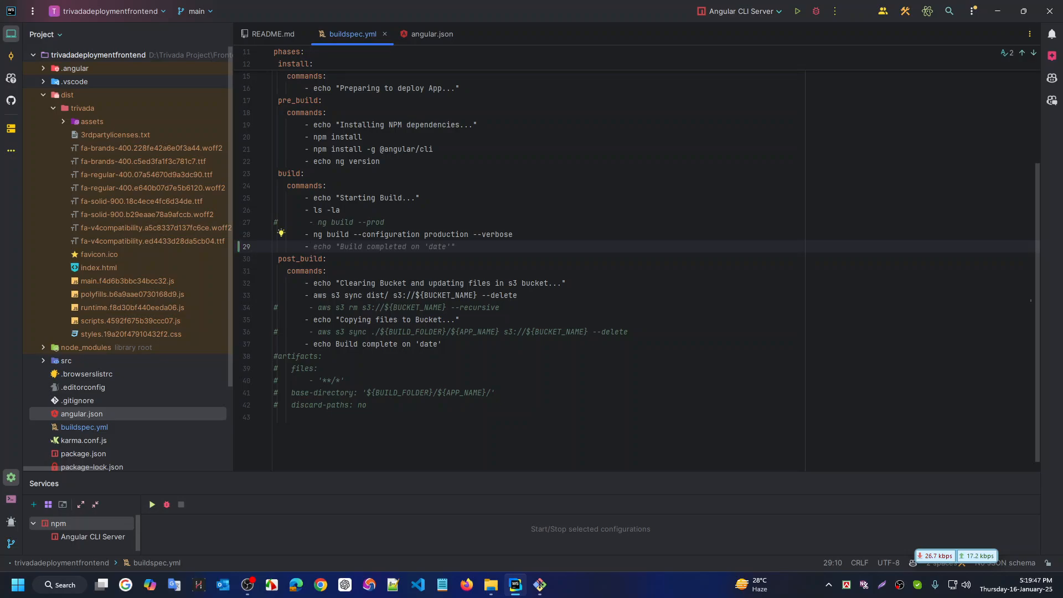
type("ls -la")
key("Tab")
Stage, commit as 'updated buildspec yml file' and push the buildspec change to main
left_click(540, 585)
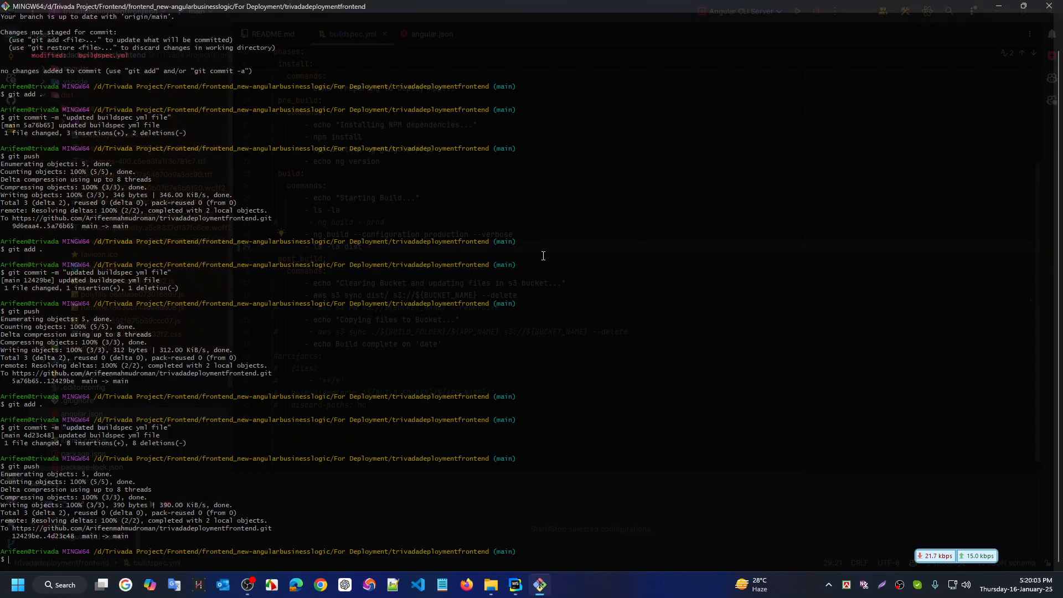
key("Up")
key("Up")
key("Up")
key("Return")
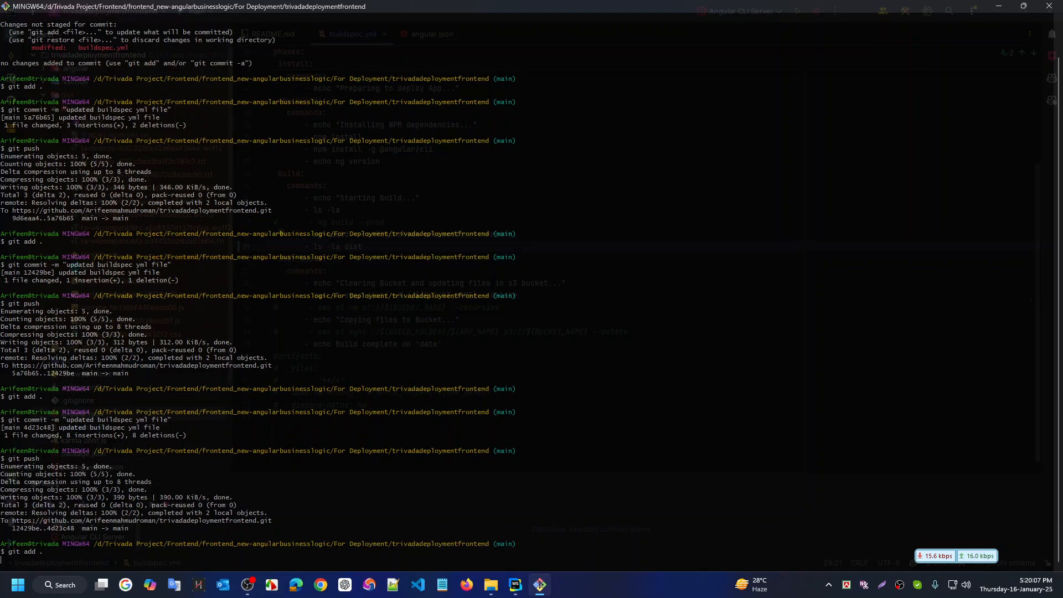
key("Up")
key("Up")
key("Up")
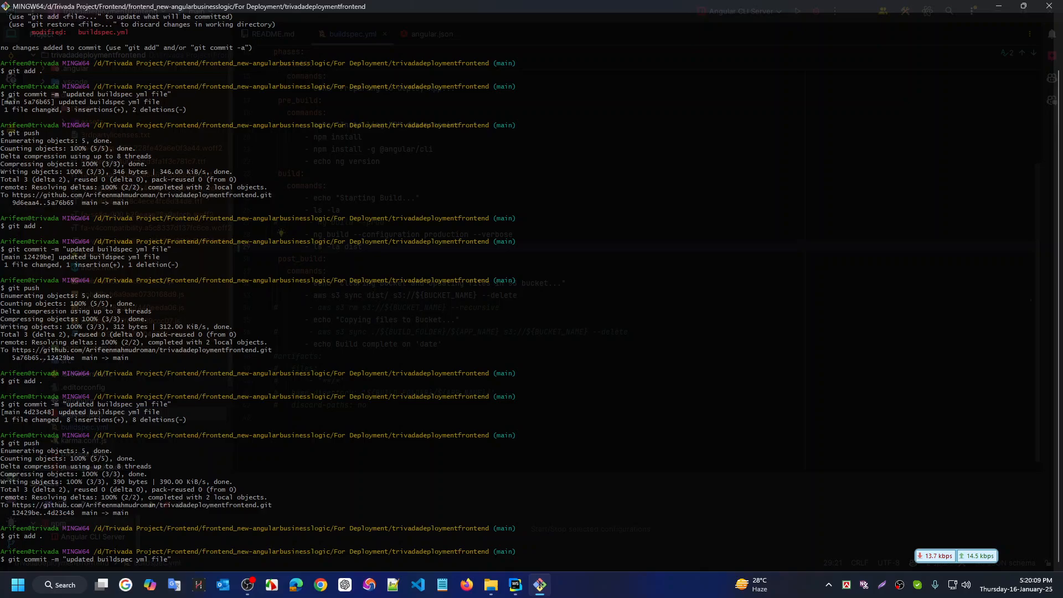
key("Return")
key("Up")
key("Up")
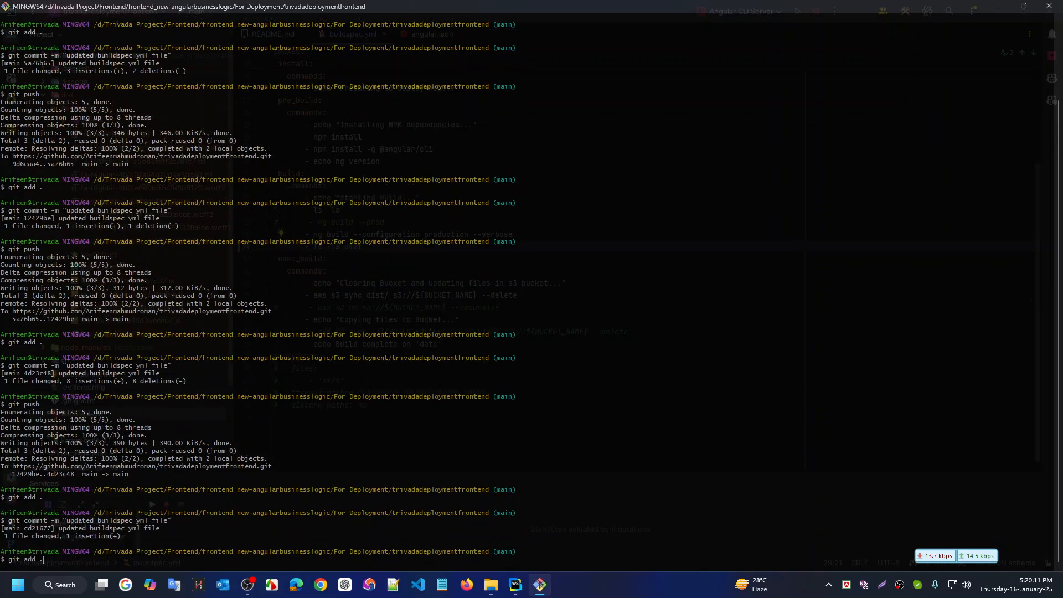
key("Up")
key("Return")
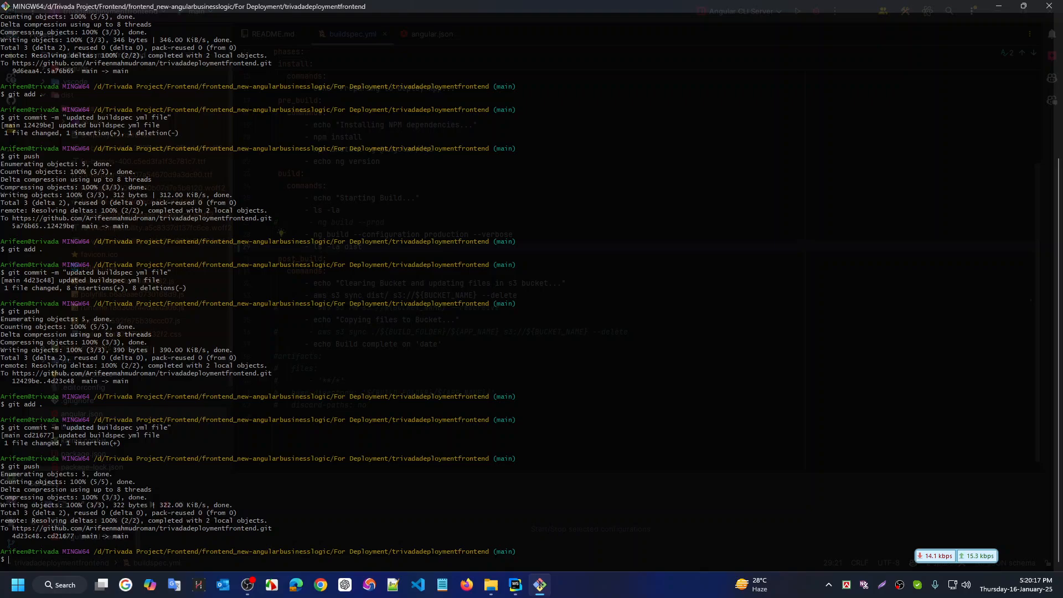
Reload CodeBuild build history to confirm build 10 is in progress, then return to the Chime meeting
key("ctrl+super+Right")
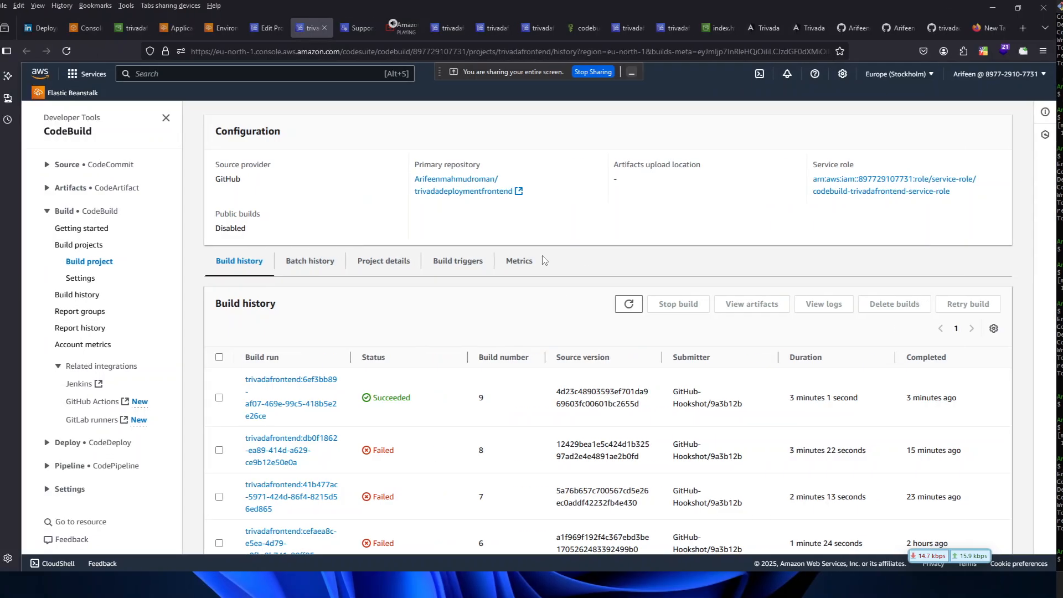
key("F5")
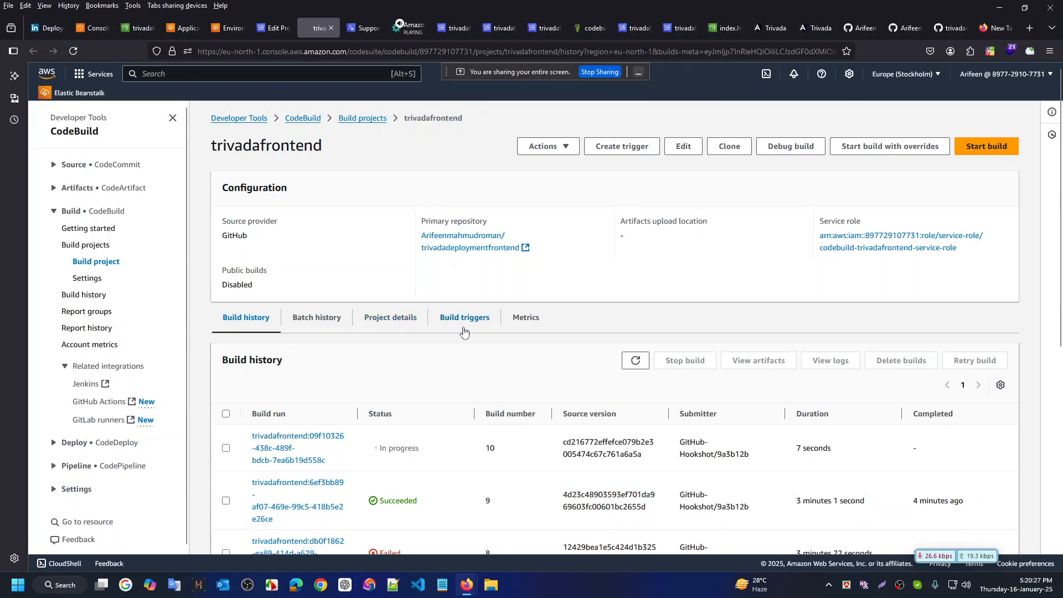
scroll(464, 332, "down", 1)
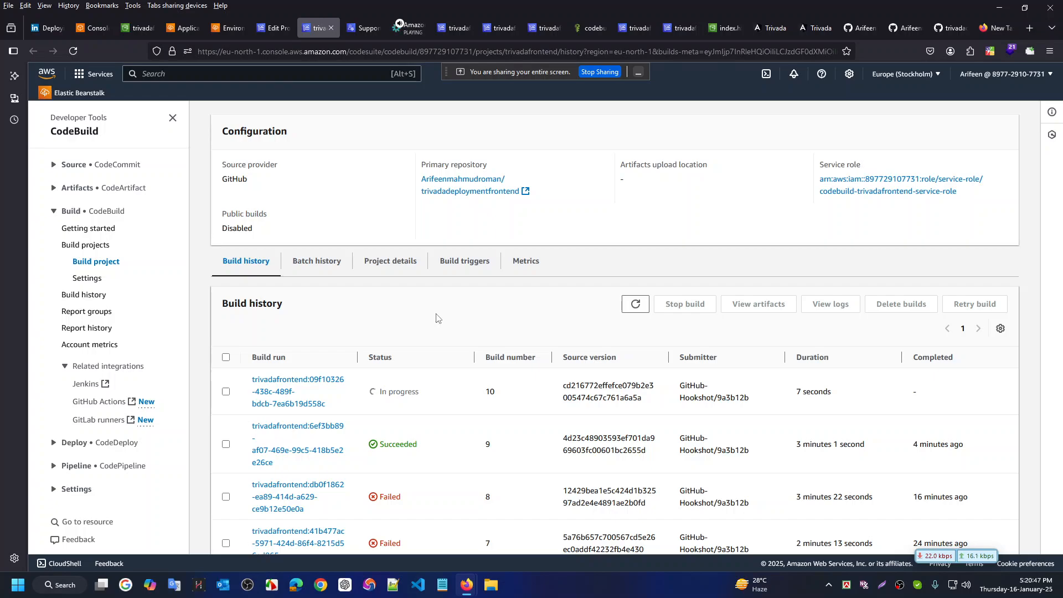
left_click(418, 28)
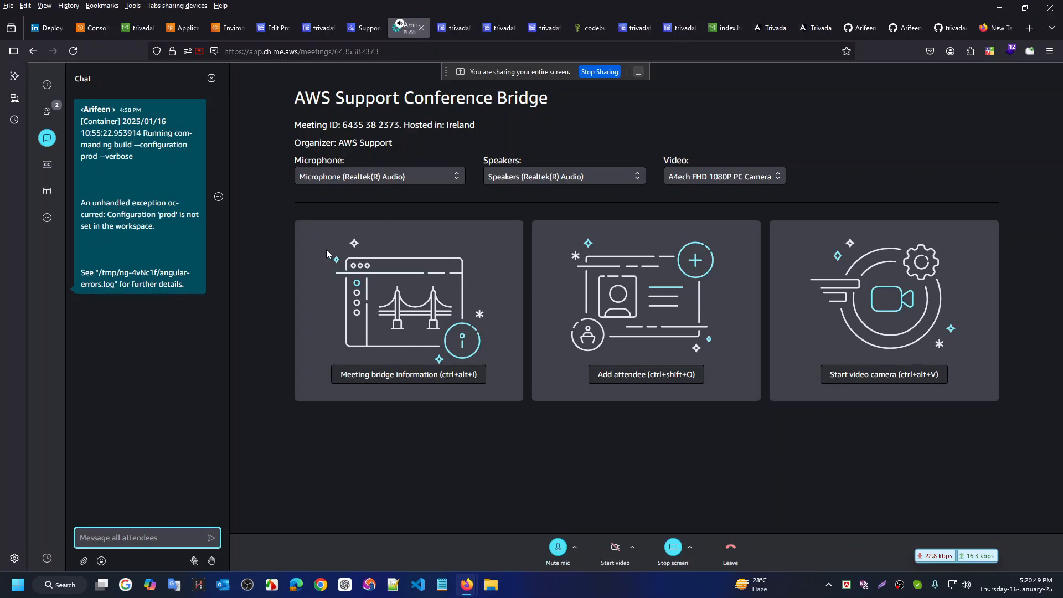
Move the CodeBuild tab right and open the shared GeeksforGeeks article from Chime chat in a new tab
left_click(272, 27)
left_click(317, 29)
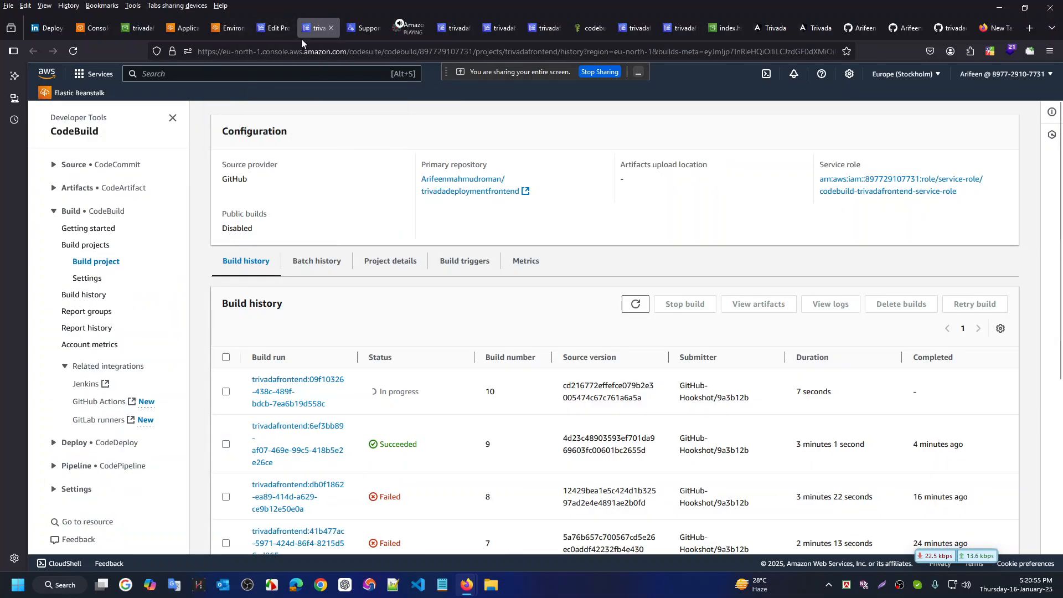
left_click_drag(319, 27, 360, 28)
left_click(327, 31)
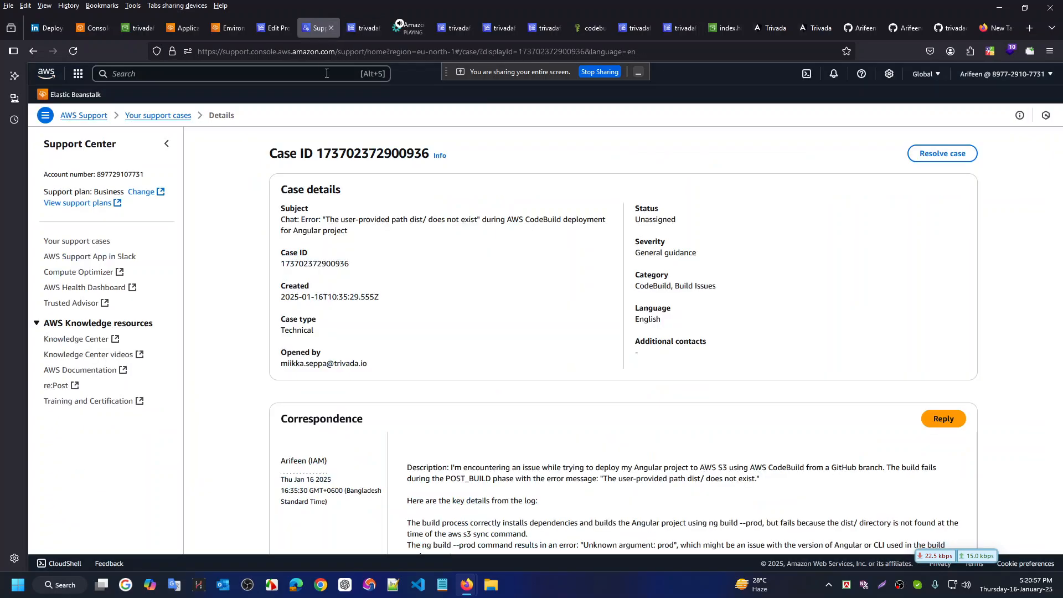
left_click(360, 29)
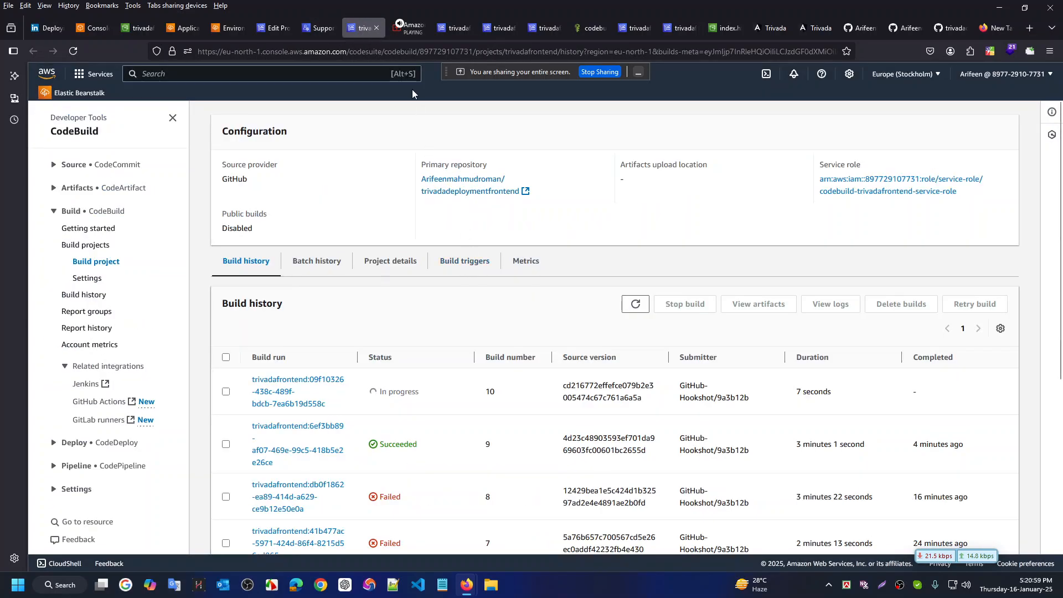
left_click(409, 27)
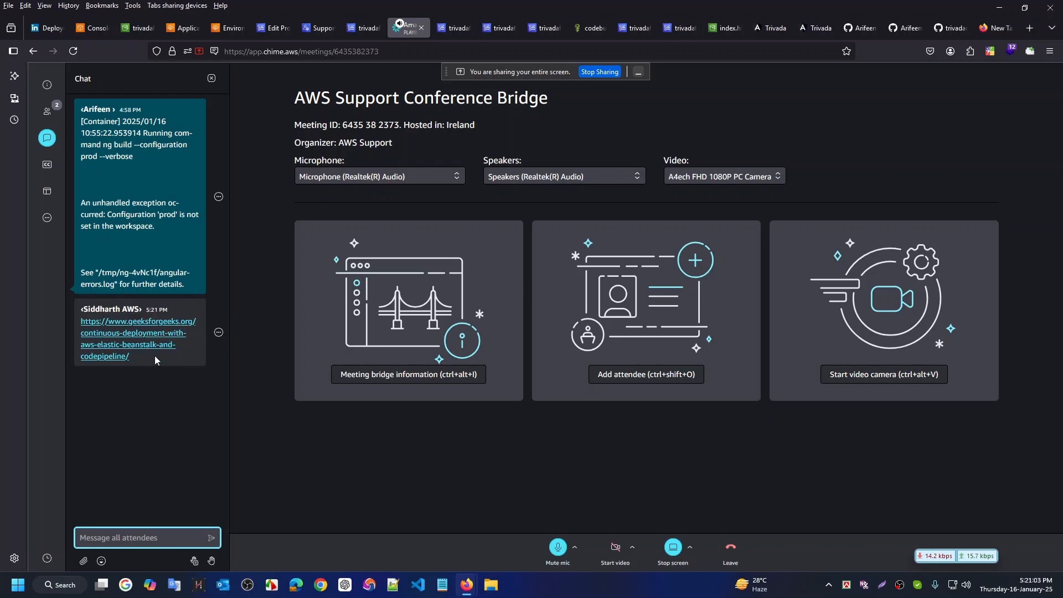
middle_click(138, 414)
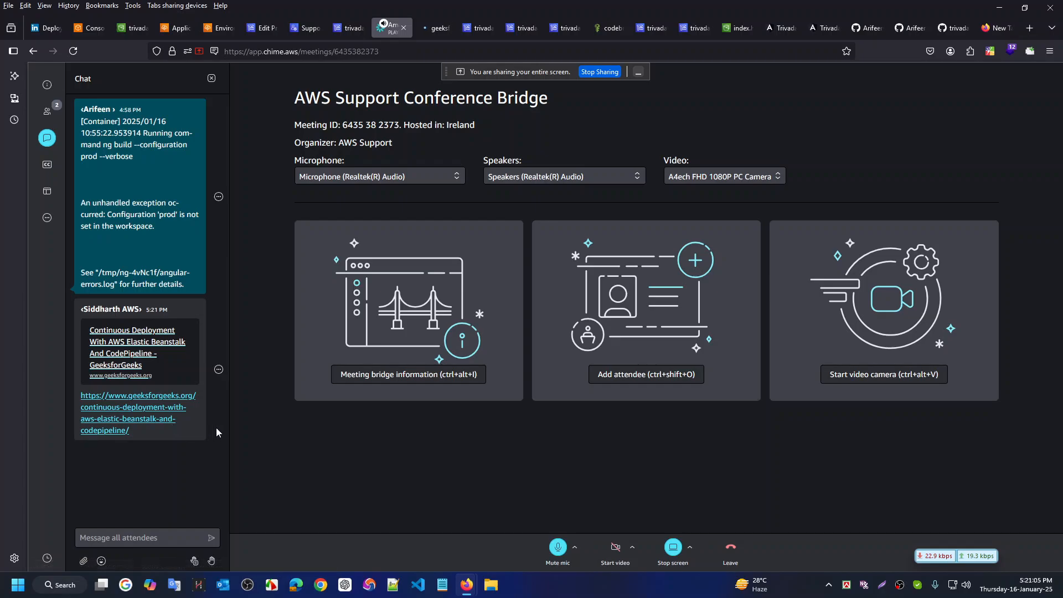
Read through the GeeksforGeeks article on Elastic Beanstalk and CodePipeline deployment
left_click(430, 25)
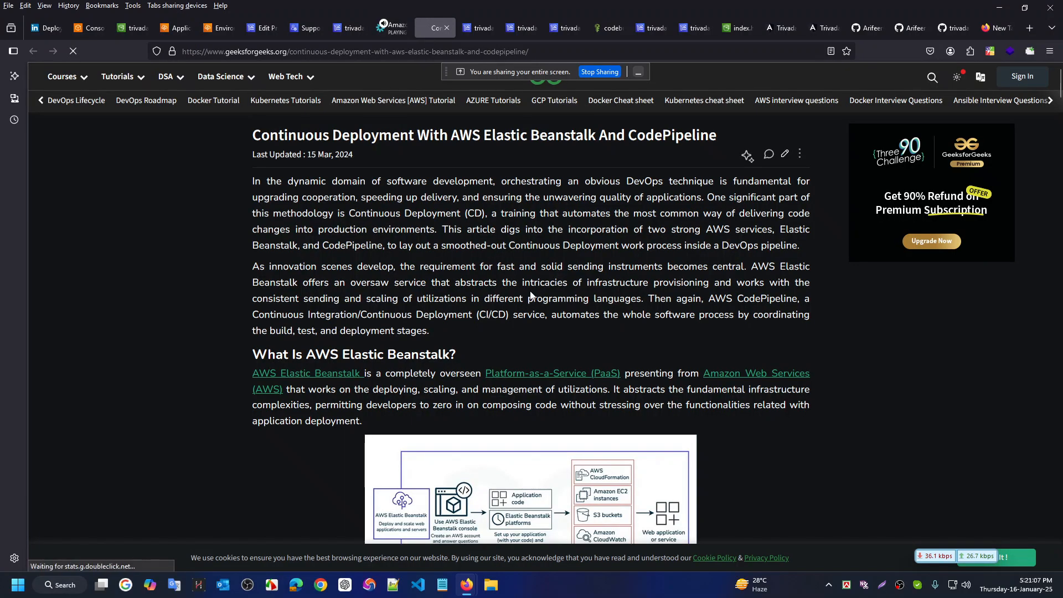
scroll(515, 286, "down", 2)
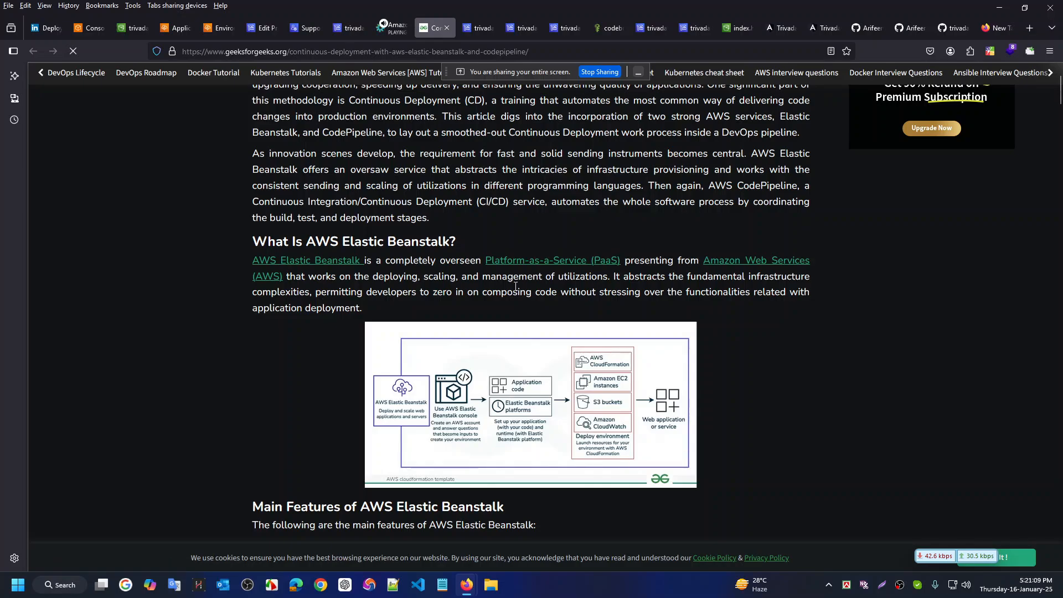
scroll(515, 286, "down", 2)
scroll(513, 275, "down", 4)
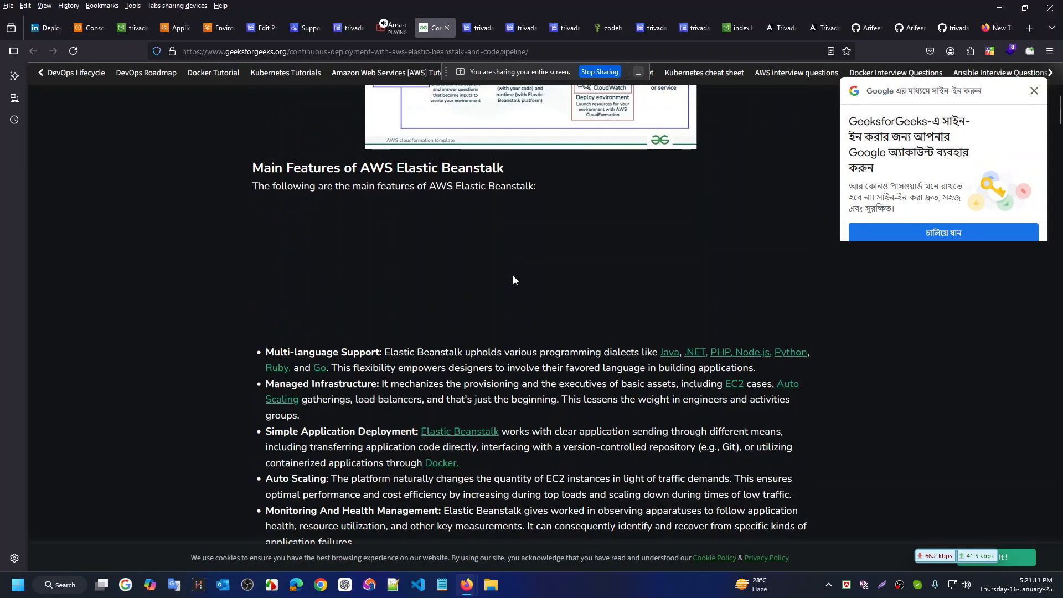
scroll(513, 275, "up", 6)
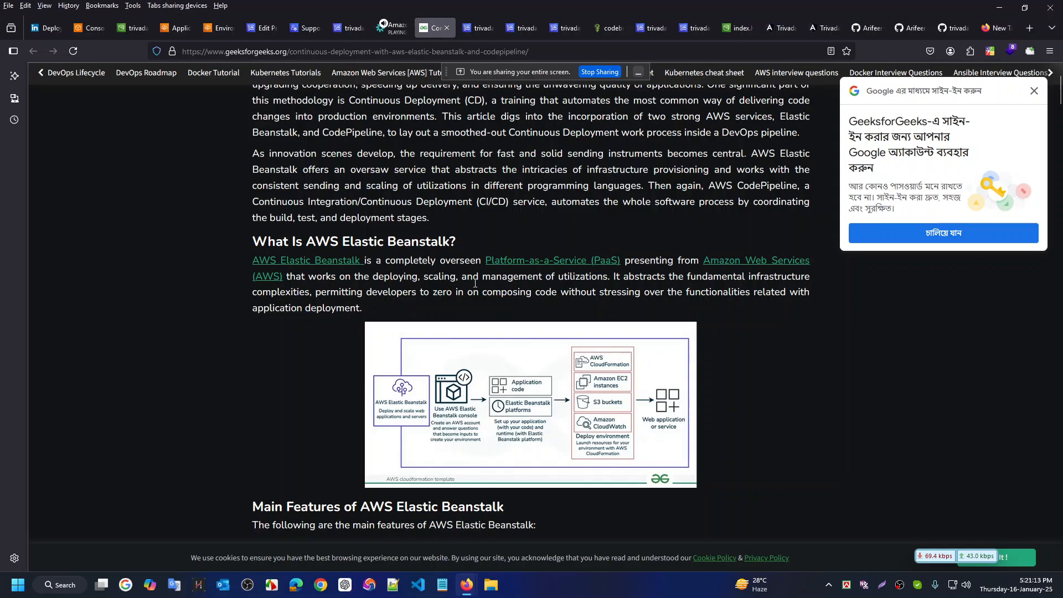
scroll(475, 287, "down", 7)
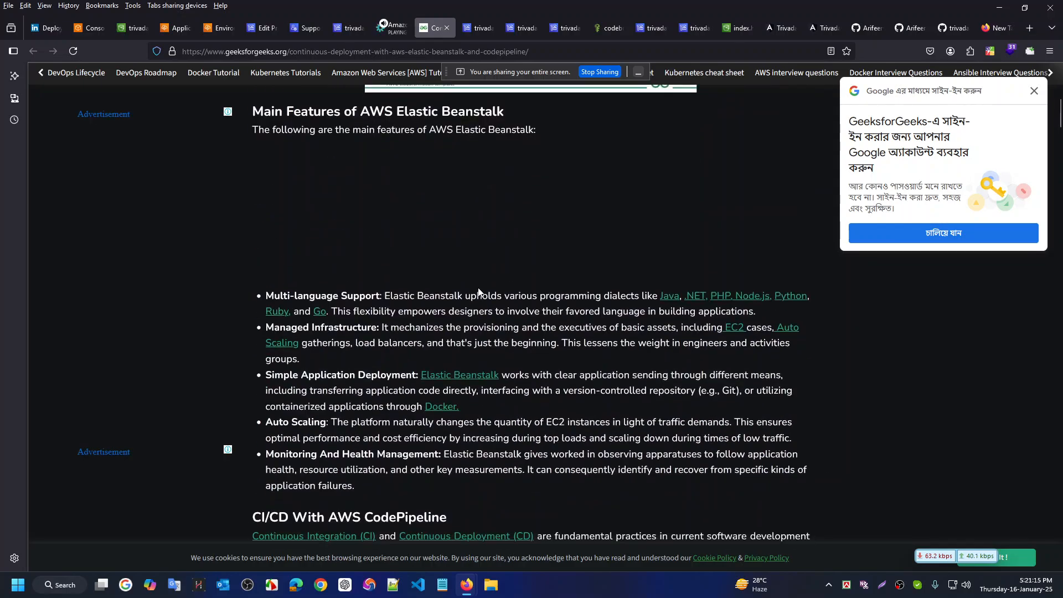
scroll(479, 279, "up", 9)
scroll(479, 280, "down", 3)
scroll(479, 279, "up", 3)
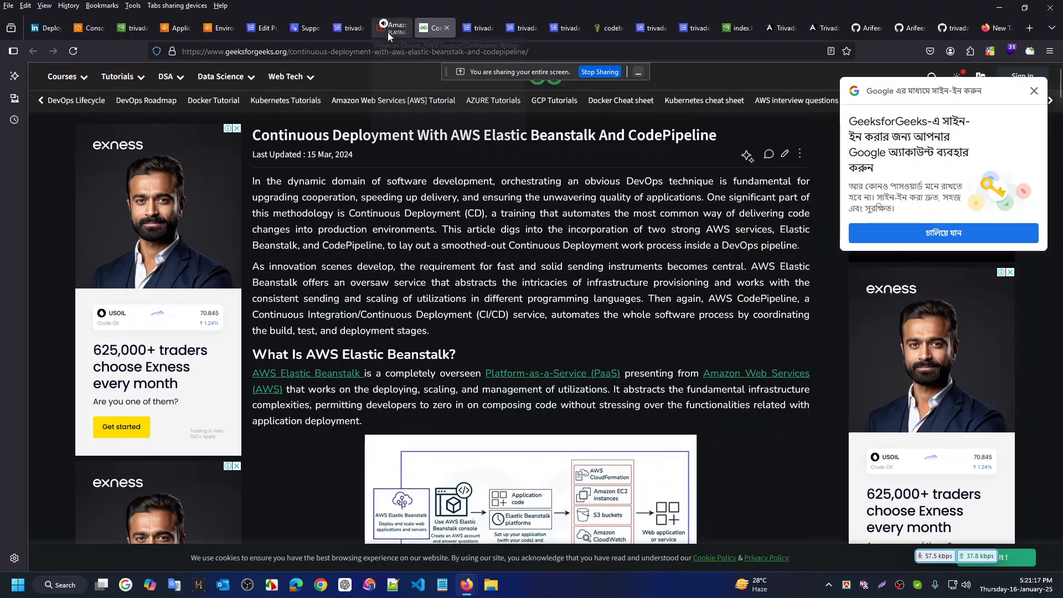
Open the shared Stack Overflow question about CodePipeline not deploying a .war file
left_click(388, 26)
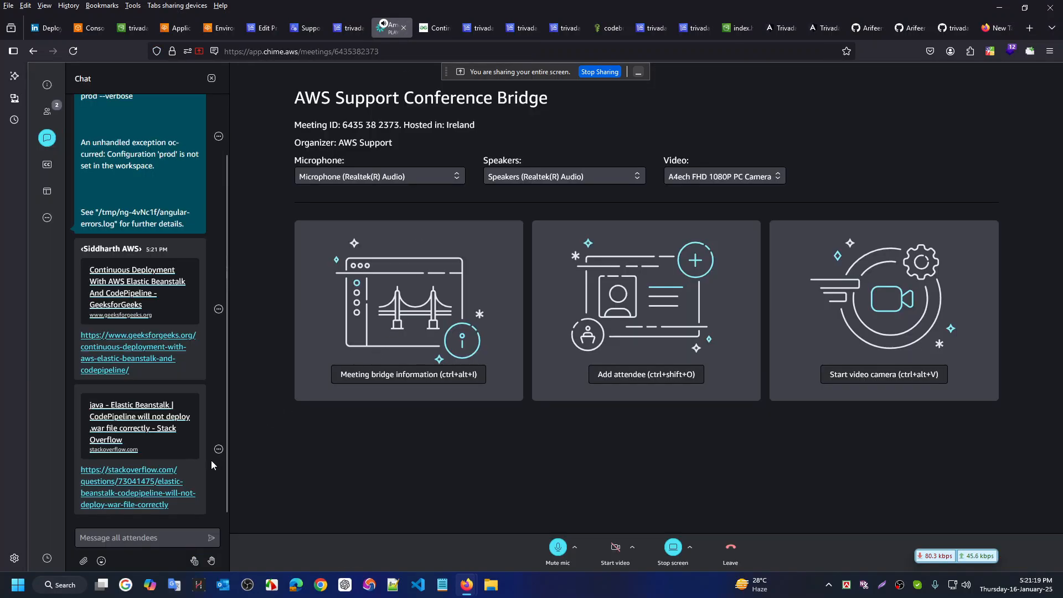
left_click(113, 493)
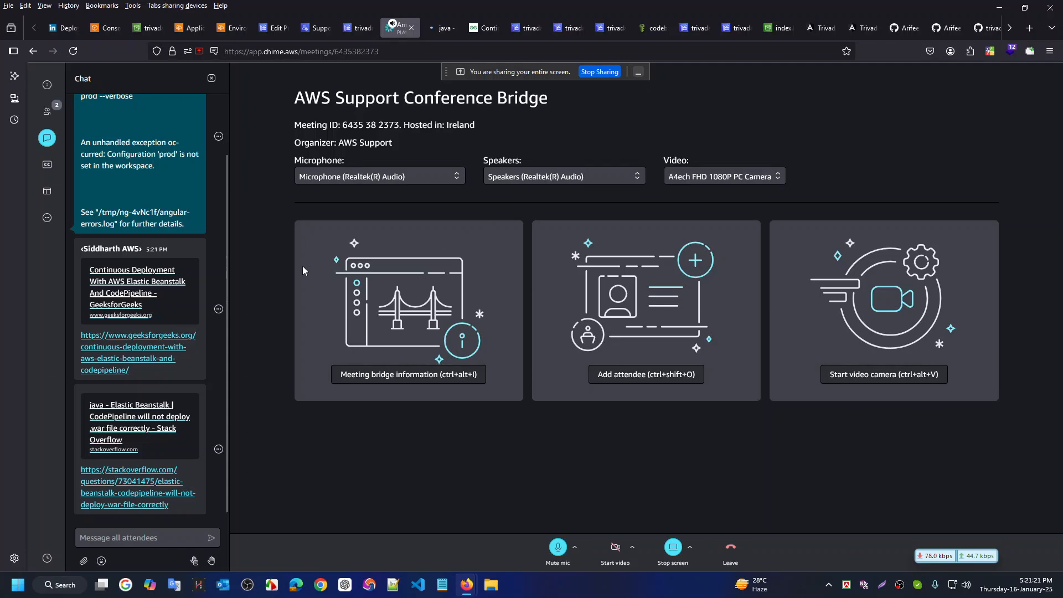
left_click(442, 28)
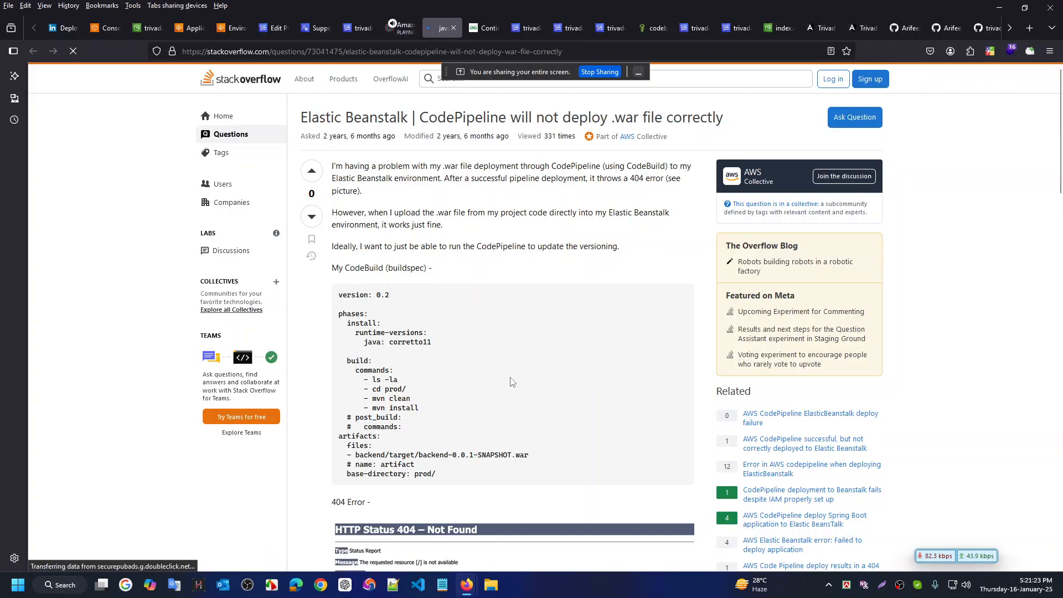
Review the question's buildspec and 404 error, compare with IntelliJ, then go to AWS Console Home
scroll(512, 382, "down", 2)
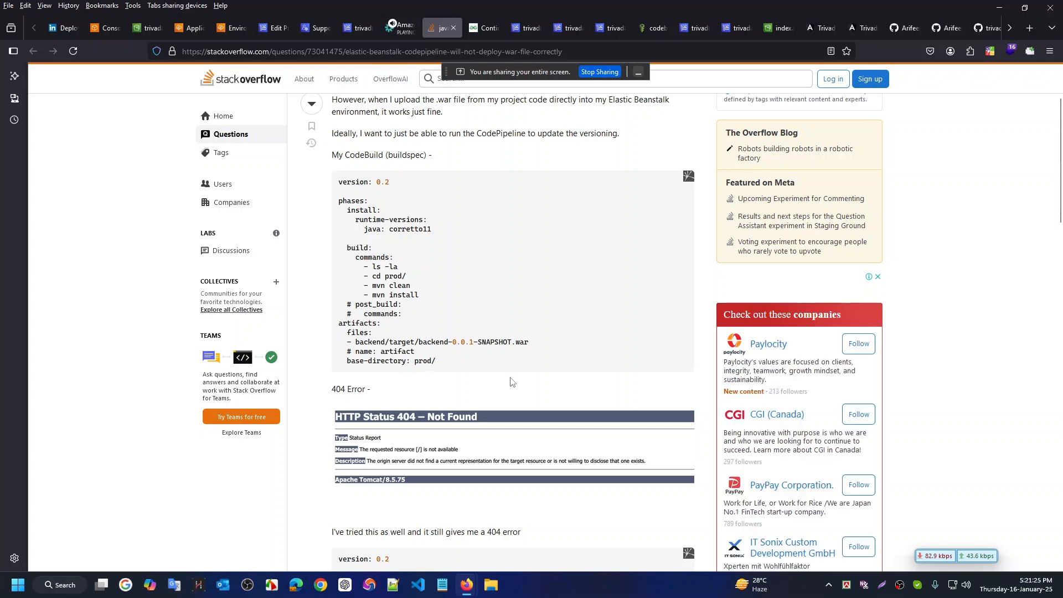
scroll(512, 382, "down", 2)
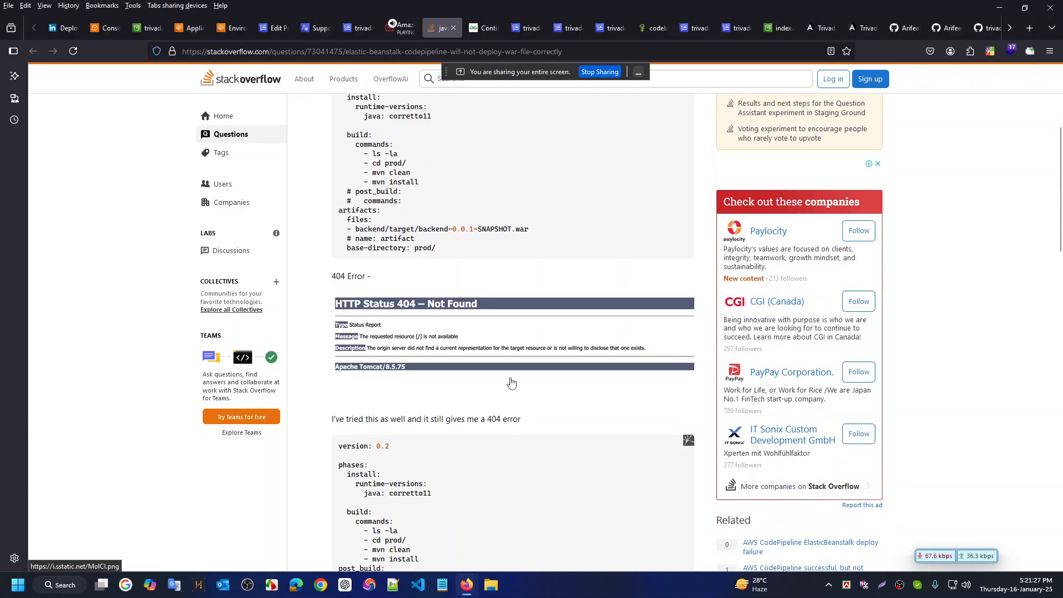
key("ctrl+super+Right")
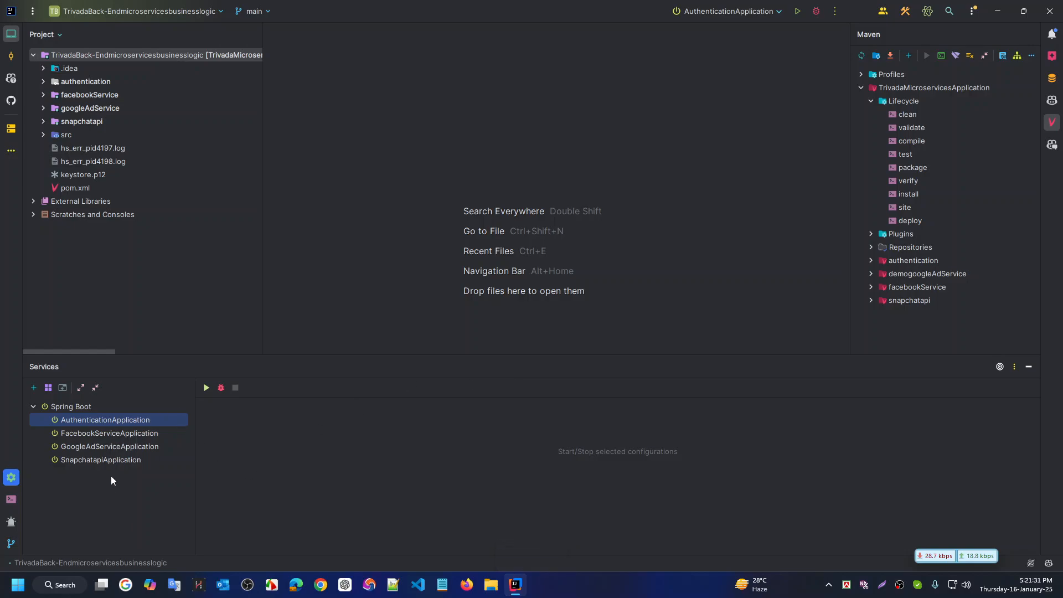
key("ctrl+super+Left")
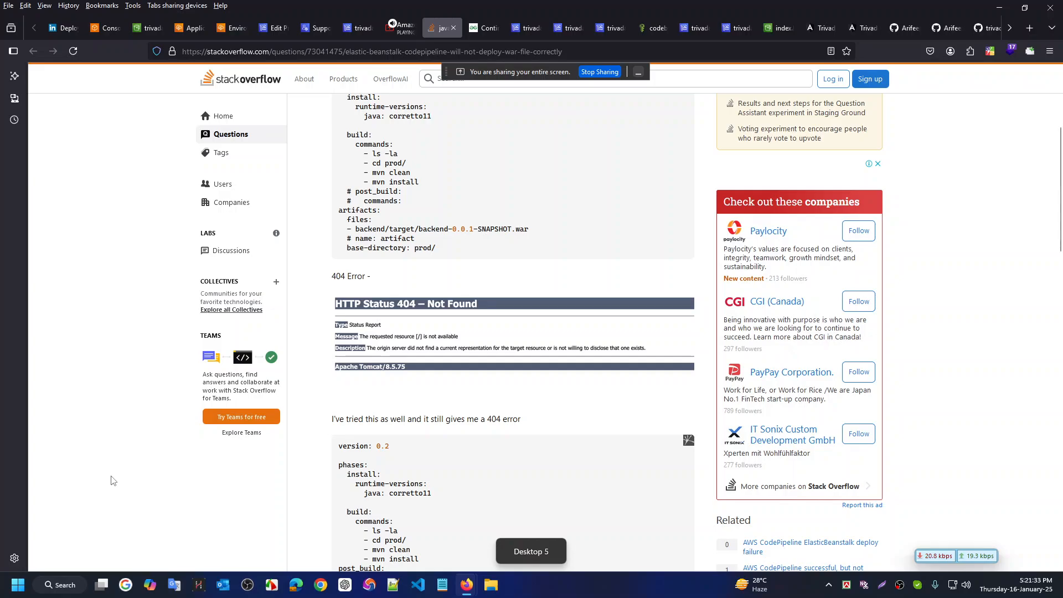
key("ctrl+super+Right")
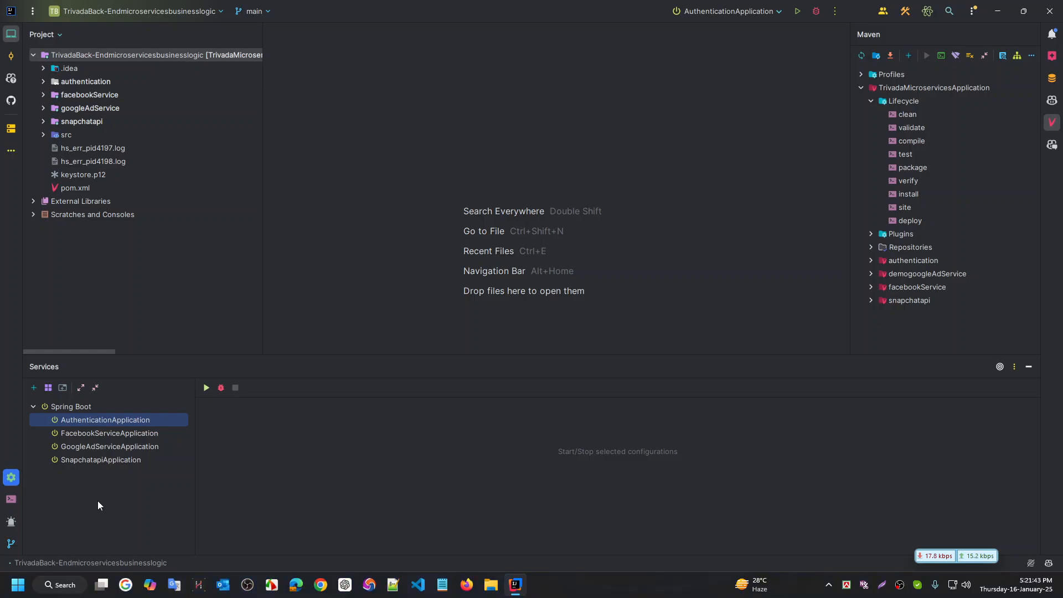
key("ctrl+super+Right")
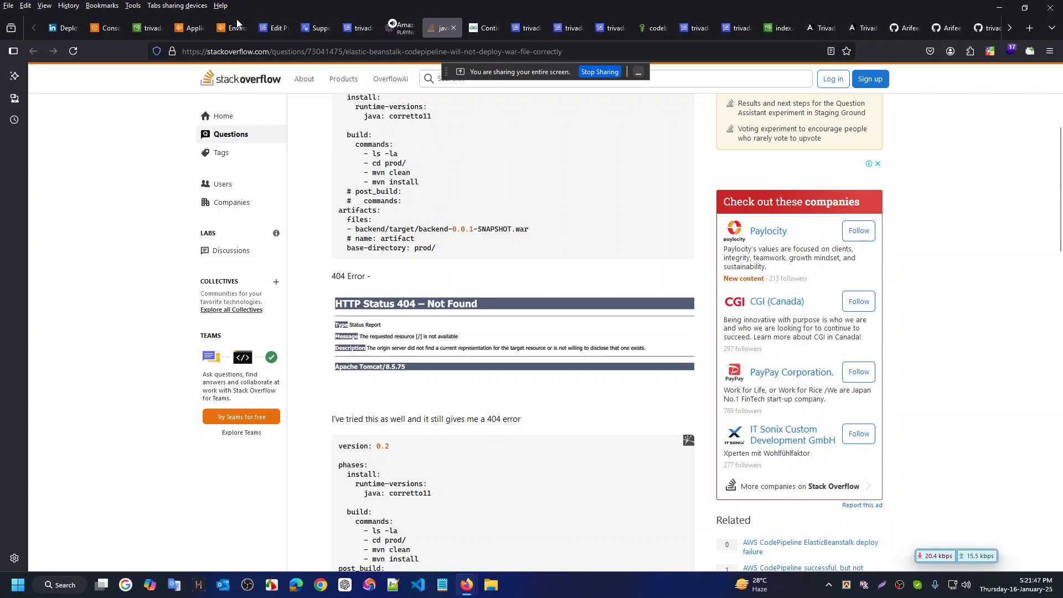
left_click(108, 28)
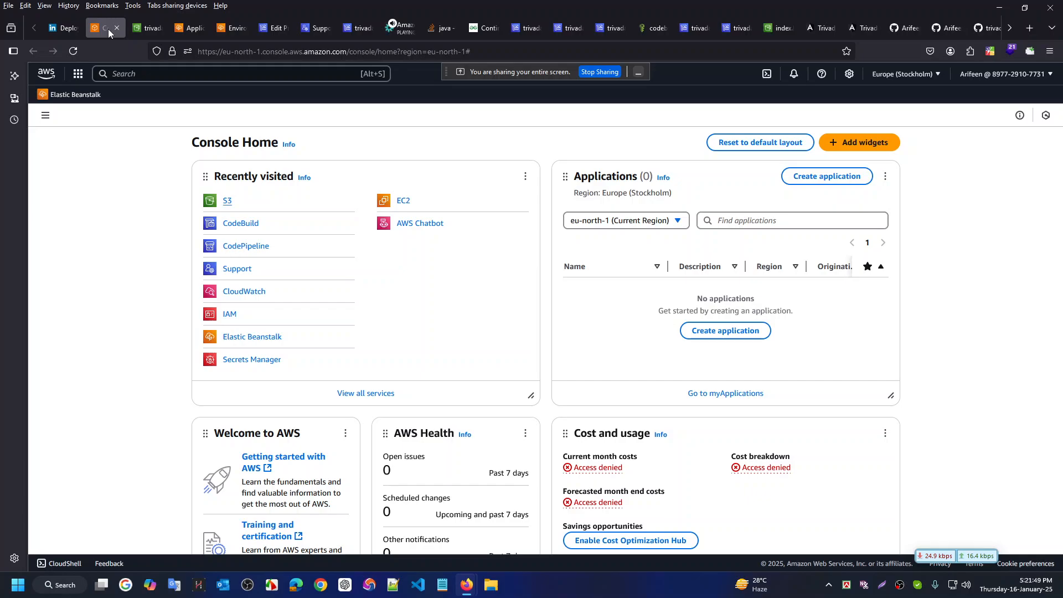
Cycle through the S3 bucket, GeeksforGeeks and Stack Overflow tabs, ending on the authentication Elastic Beanstalk dashboard
left_click(154, 29)
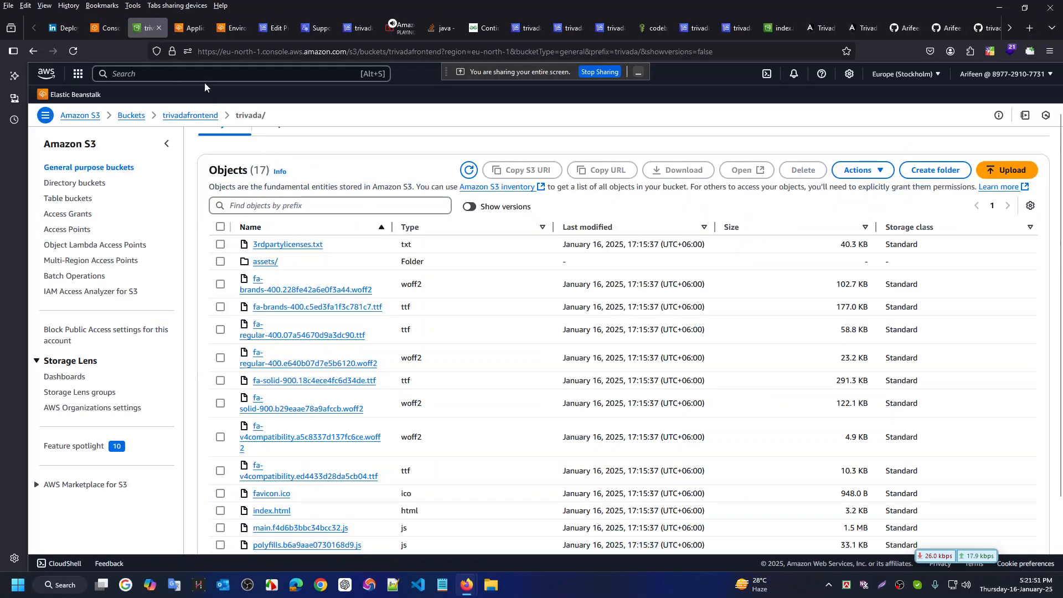
left_click(484, 29)
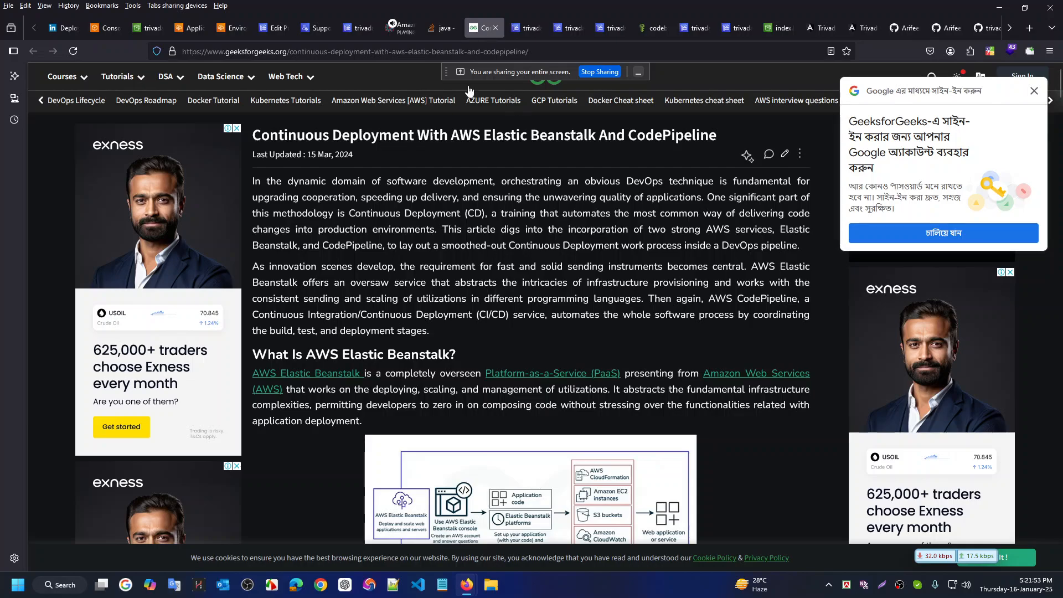
left_click(442, 30)
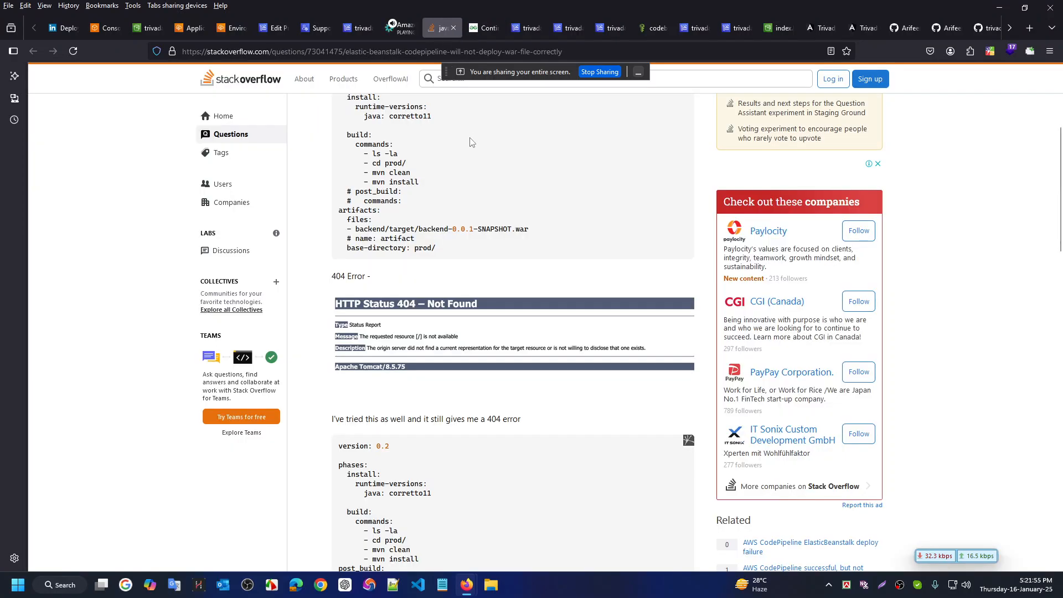
left_click(232, 27)
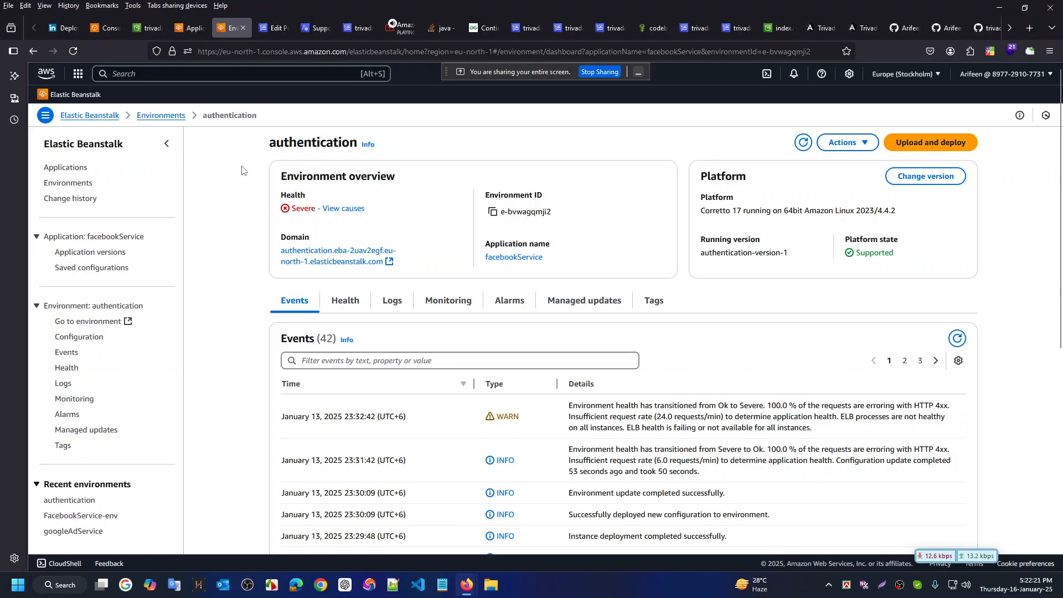
From the Environments list, open the Severe-health authentication environment in a new tab and review it
left_click(166, 116)
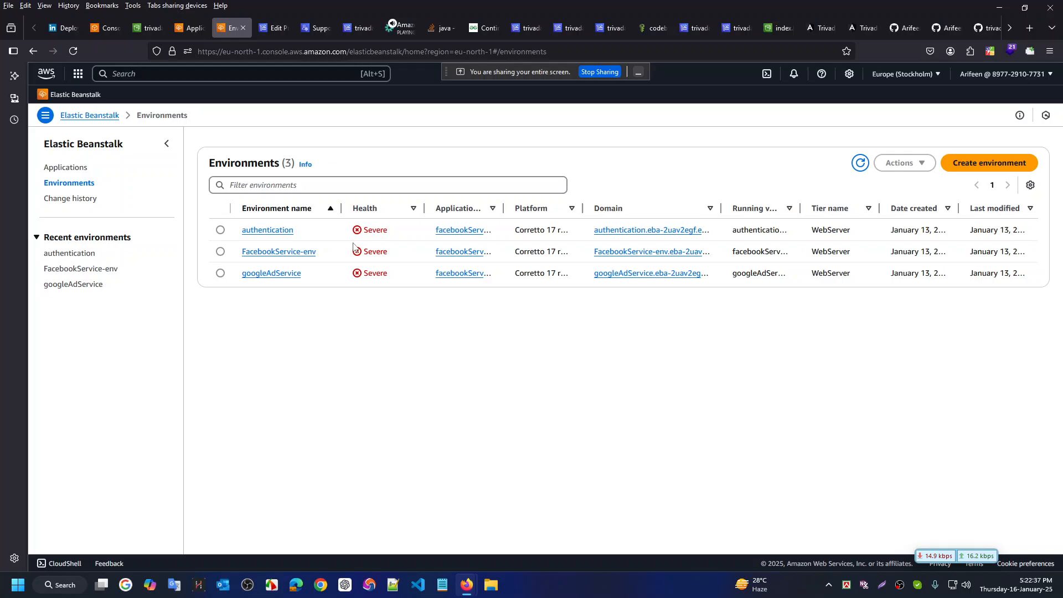
double_click(386, 229)
left_click(374, 230)
middle_click(267, 230)
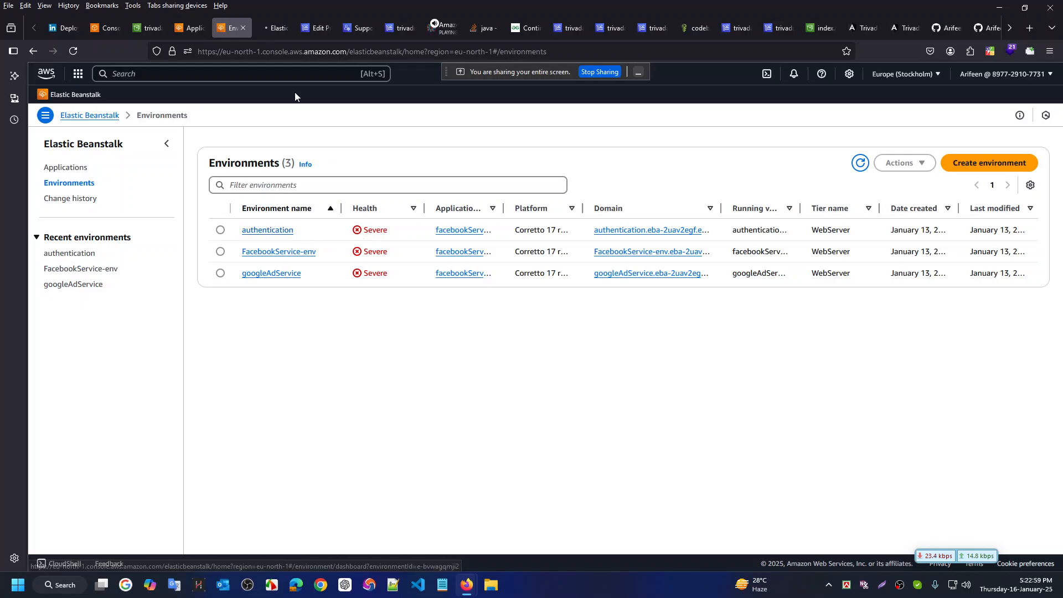
left_click(276, 27)
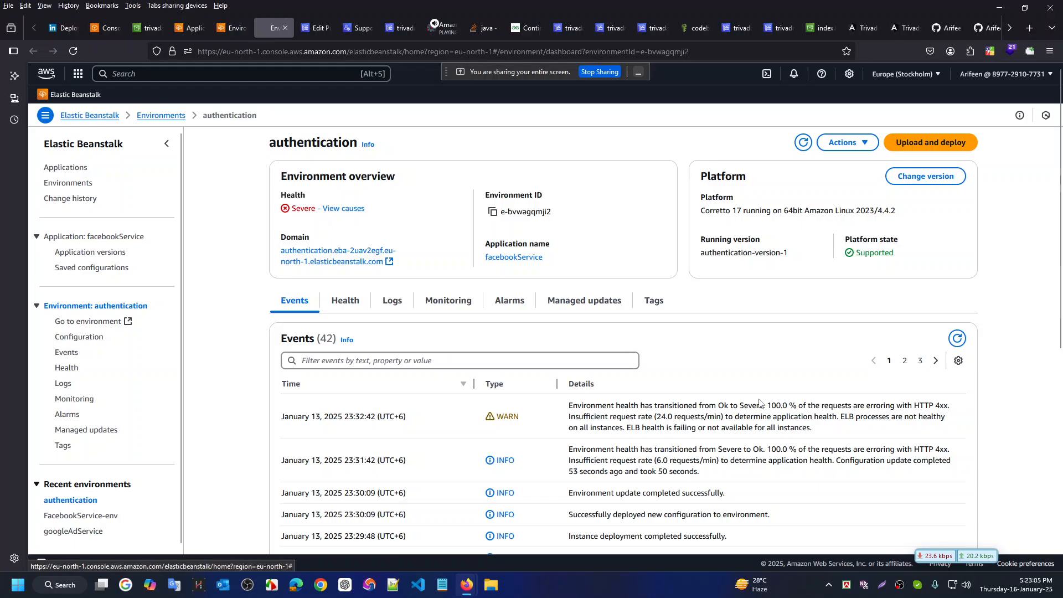
scroll(759, 403, "down", 1)
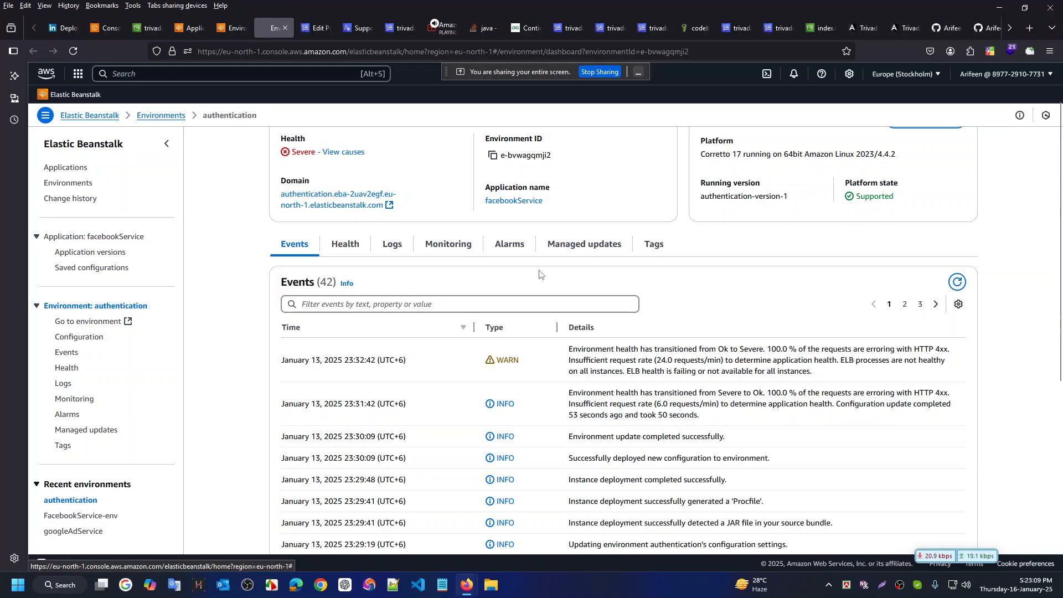
scroll(583, 279, "up", 1)
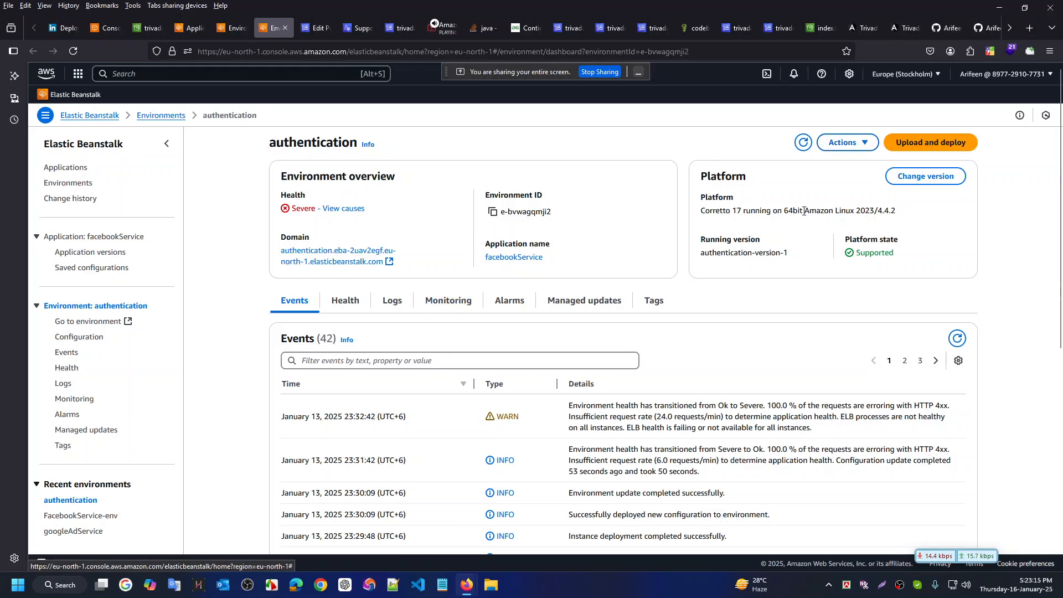
Inspect authentication's Severe health causes: one instance with 100% of requests failing HTTP 4xx
left_click(342, 209)
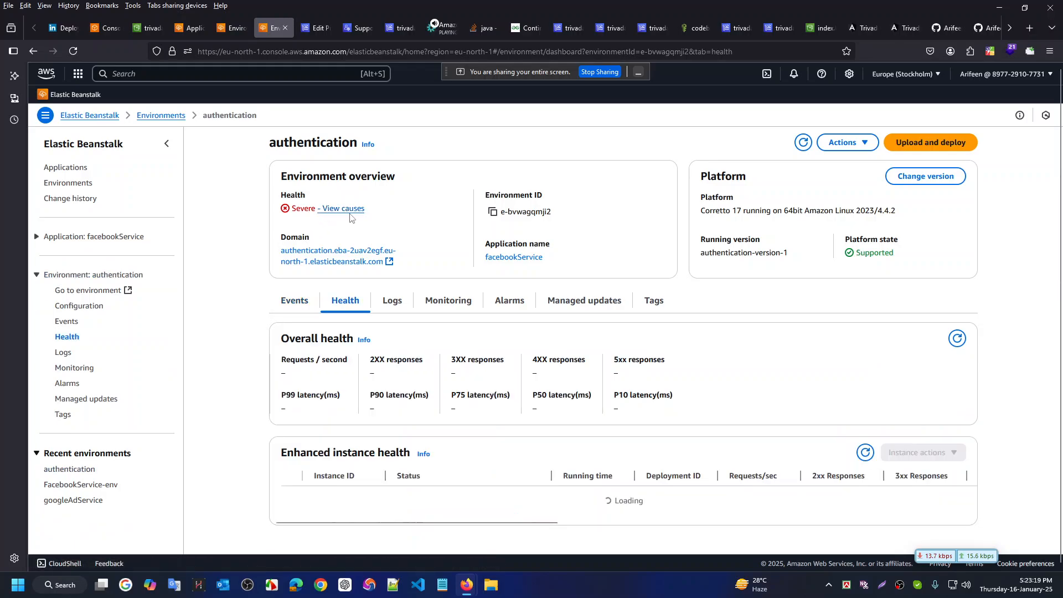
scroll(471, 277, "down", 3)
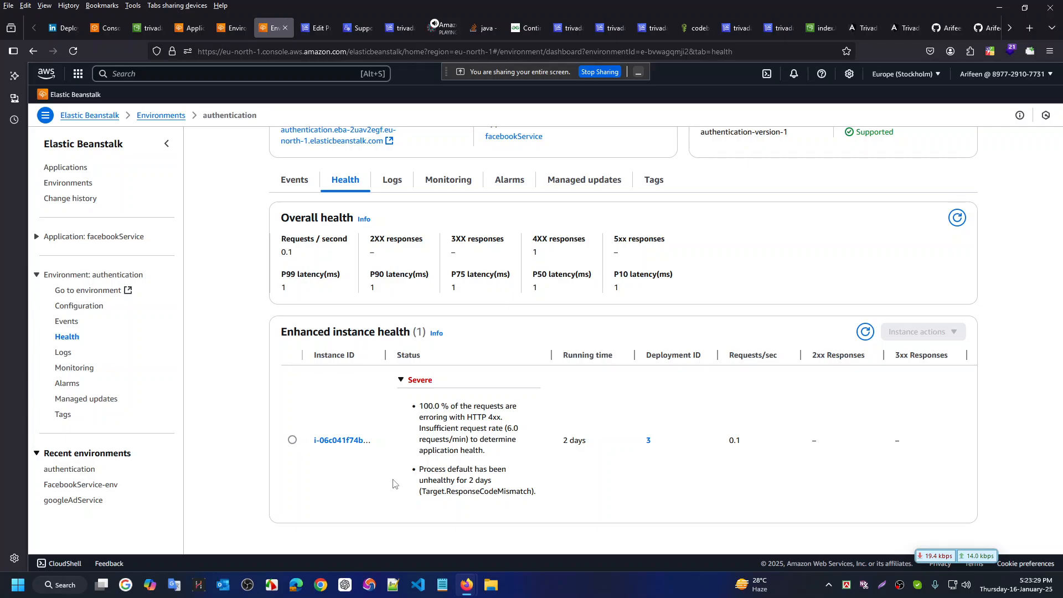
double_click(487, 418)
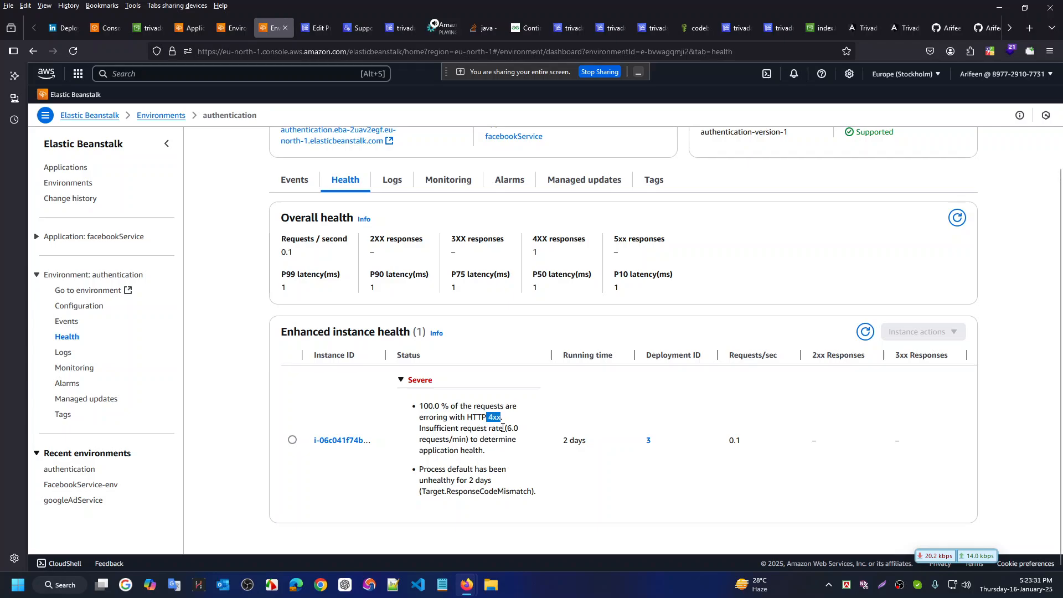
left_click(499, 451)
left_click_drag(501, 418, 494, 419)
left_click(496, 434)
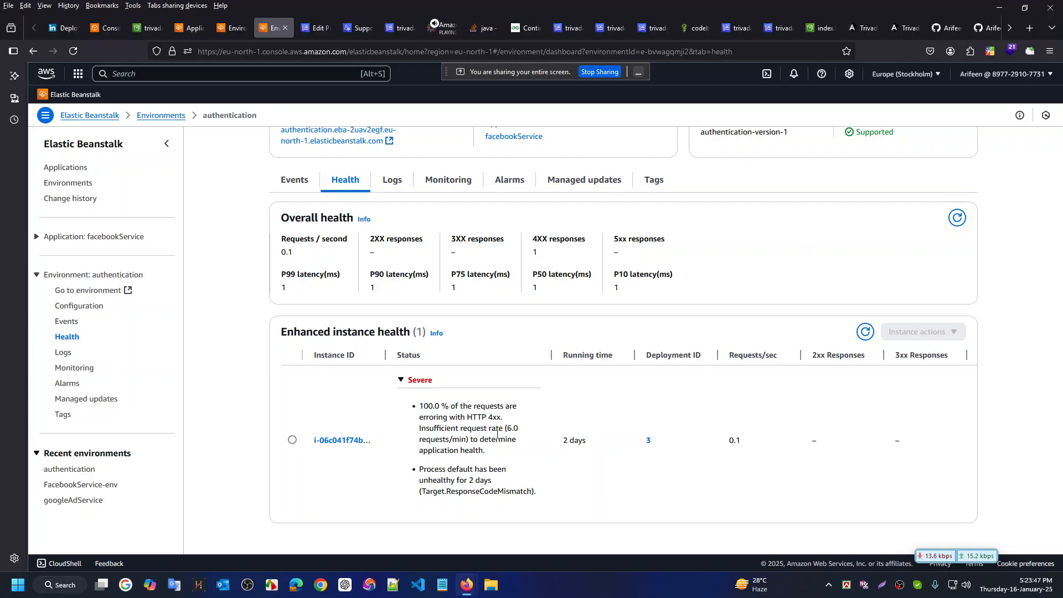
scroll(498, 436, "up", 2)
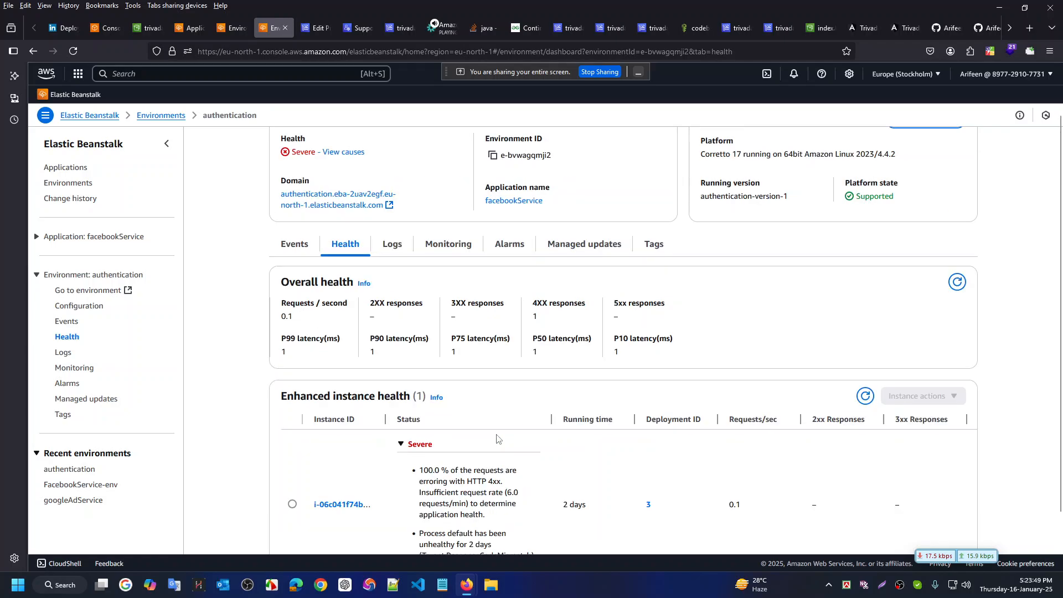
scroll(499, 437, "up", 1)
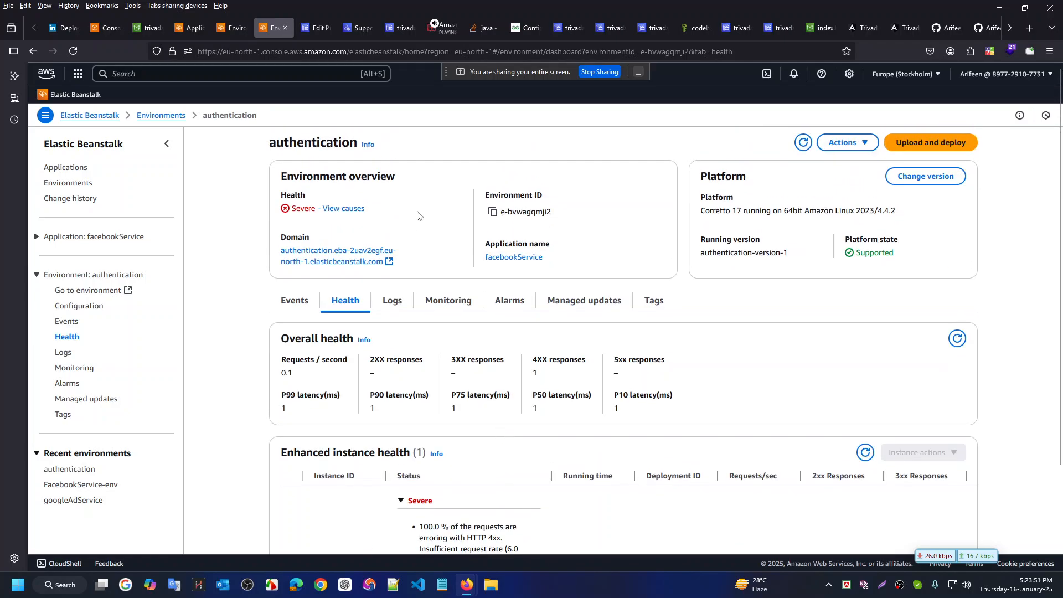
Open the authentication environment's domain in a new tab and cancel its sign-in prompt
middle_click(319, 260)
left_click(313, 29)
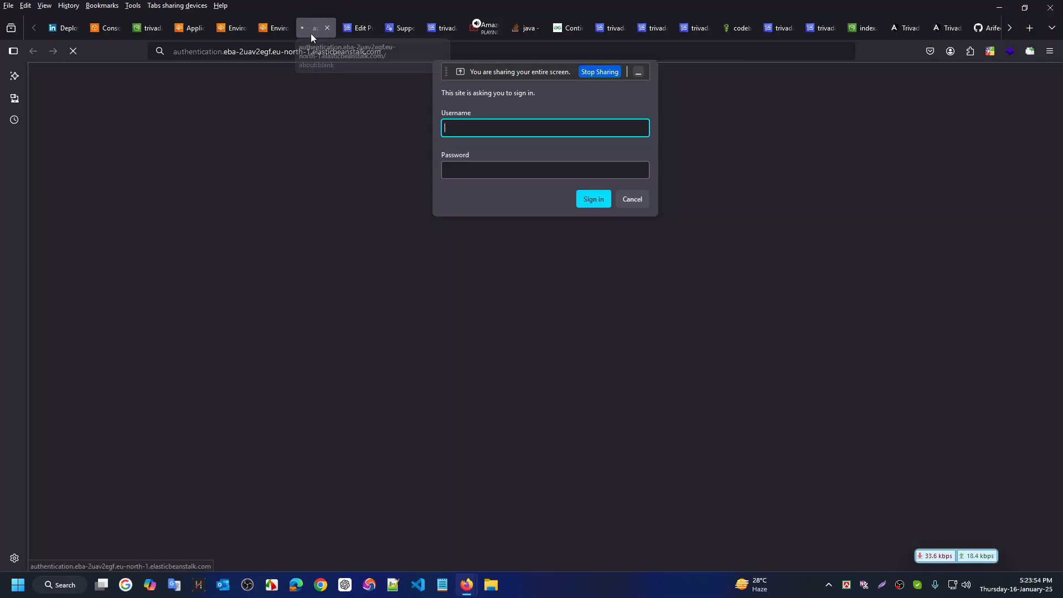
left_click(630, 200)
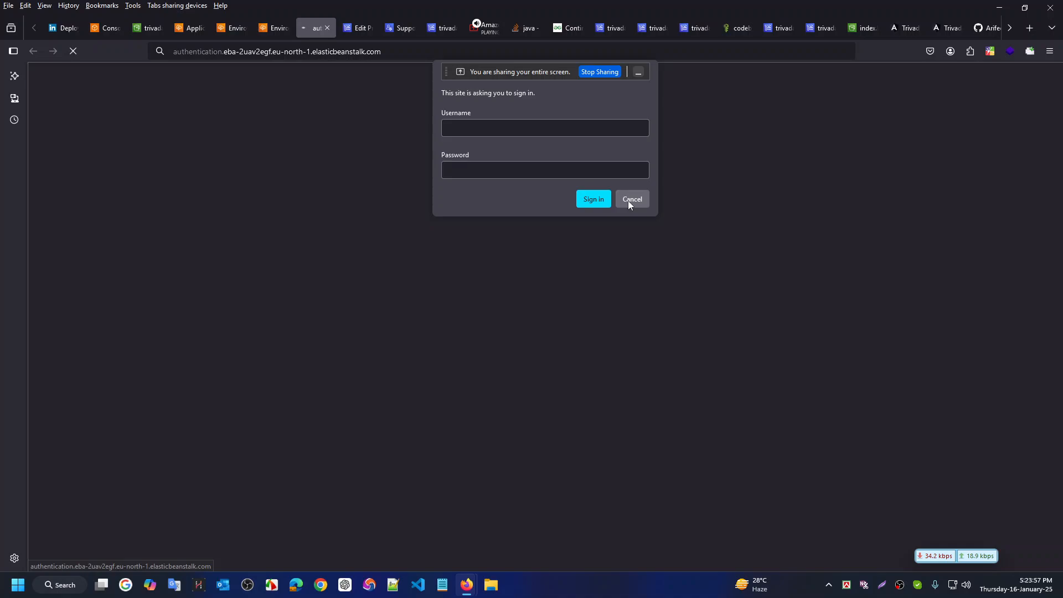
left_click(628, 200)
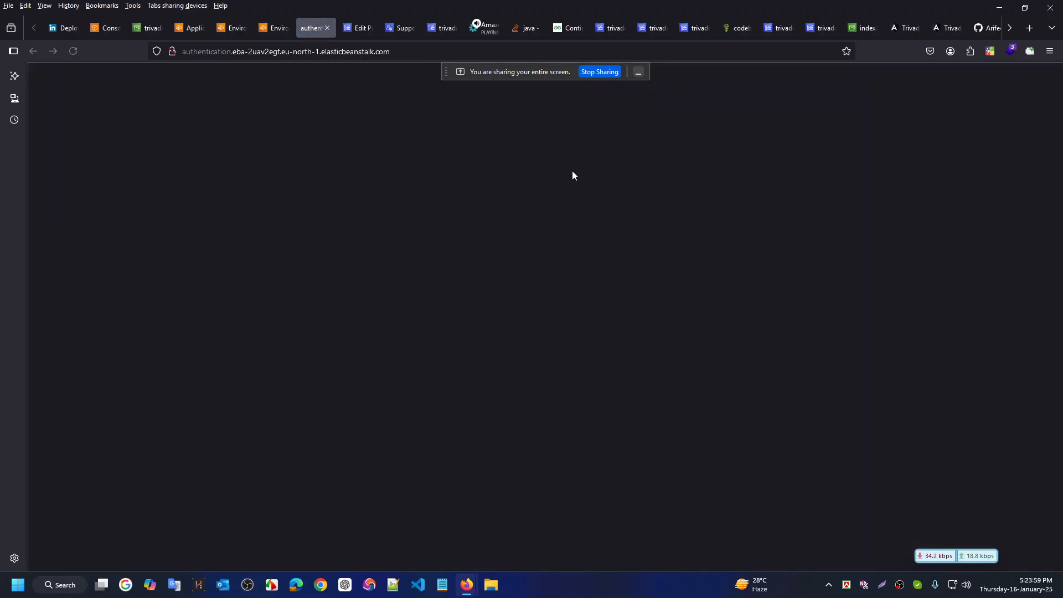
left_click(274, 29)
Open googleAdService's domain, cancel its sign-in prompt, then switch to the FacebookService-env dashboard
left_click(227, 29)
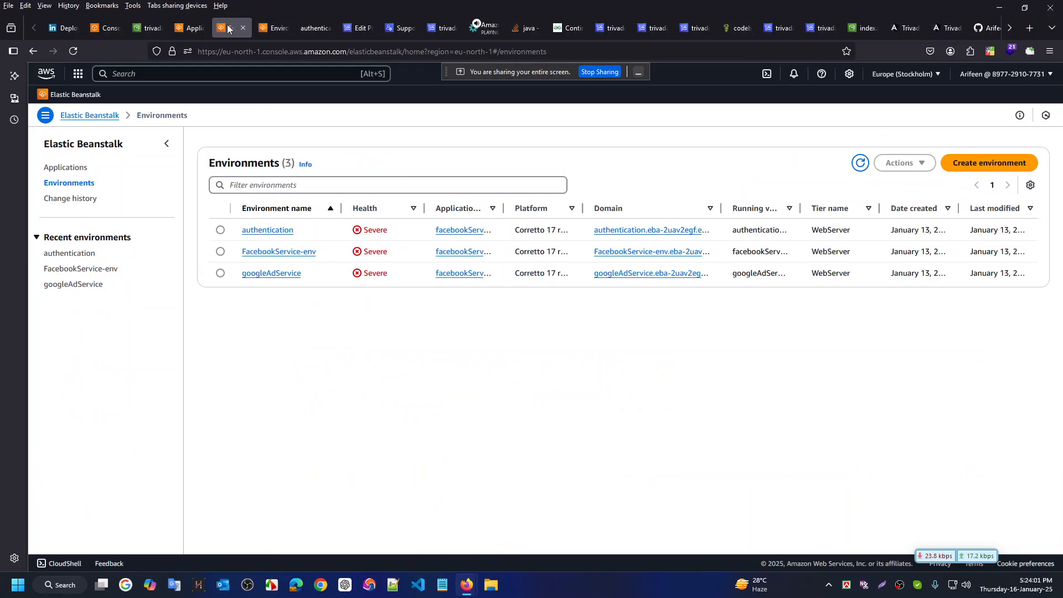
left_click(280, 275)
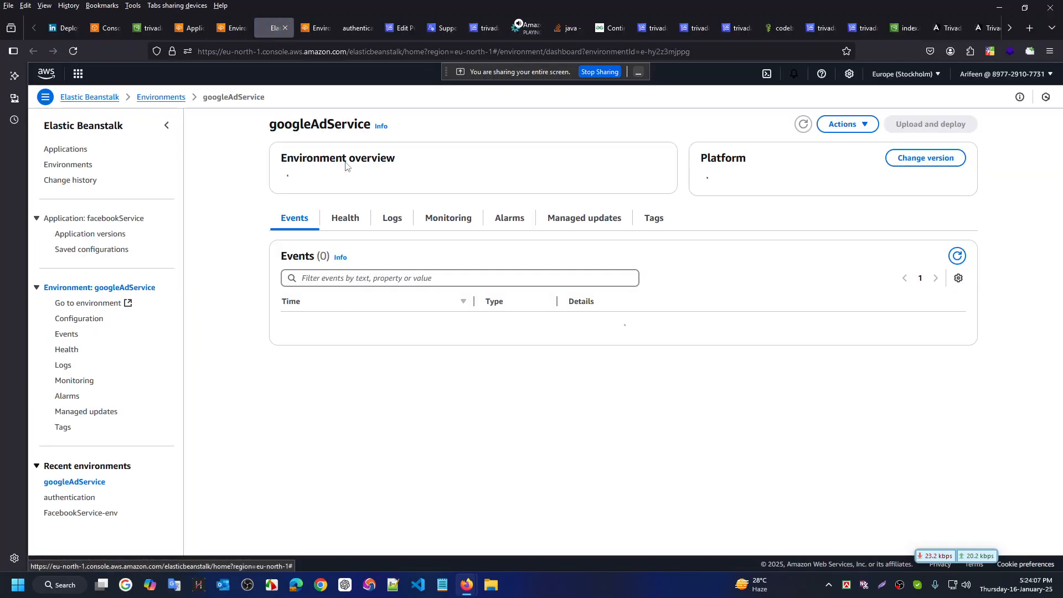
middle_click(339, 252)
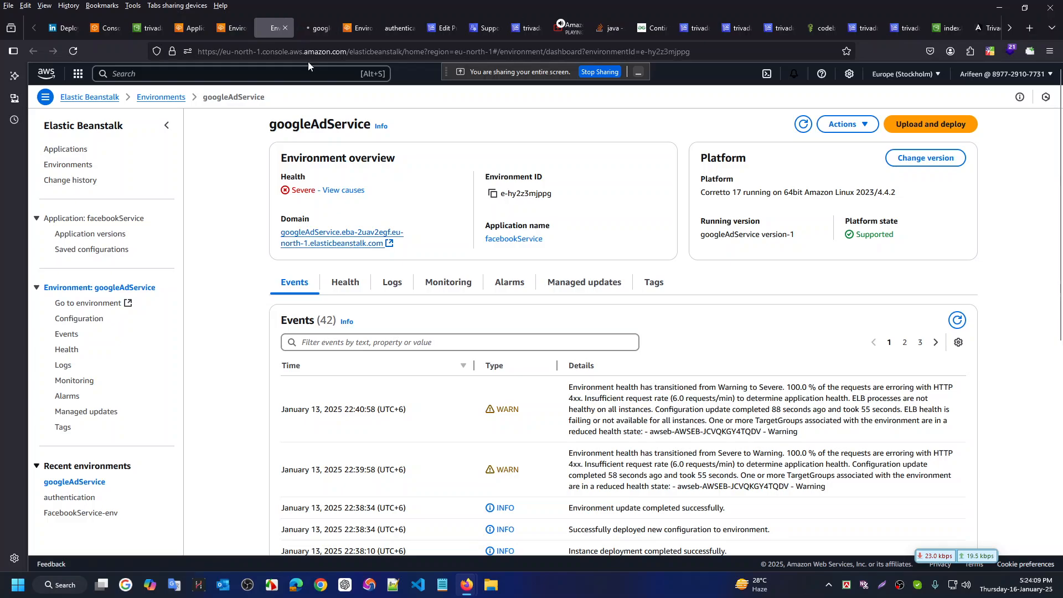
left_click(311, 27)
left_click(642, 197)
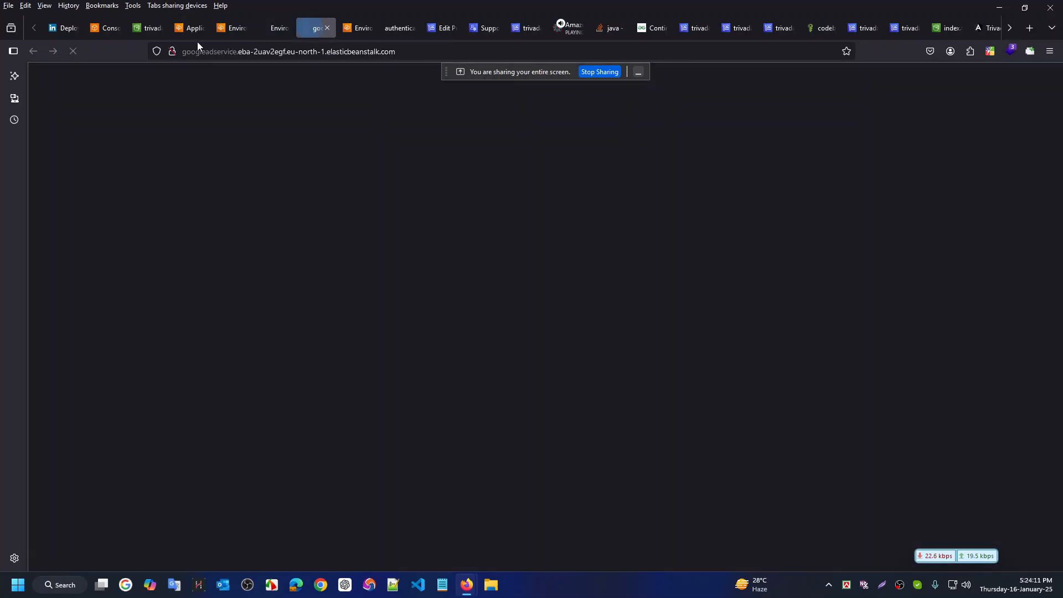
left_click(277, 29)
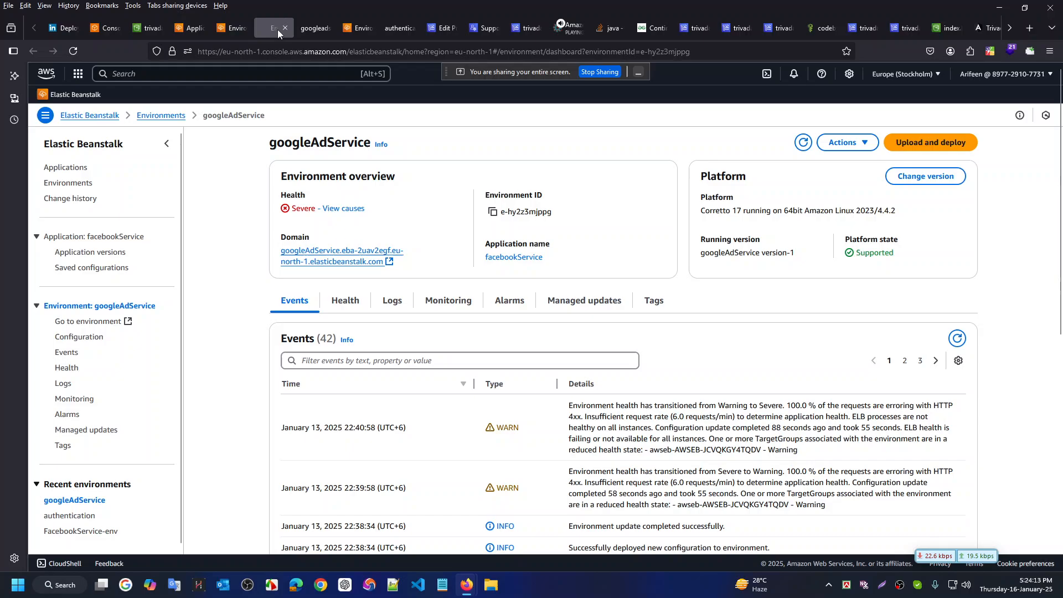
left_click(235, 28)
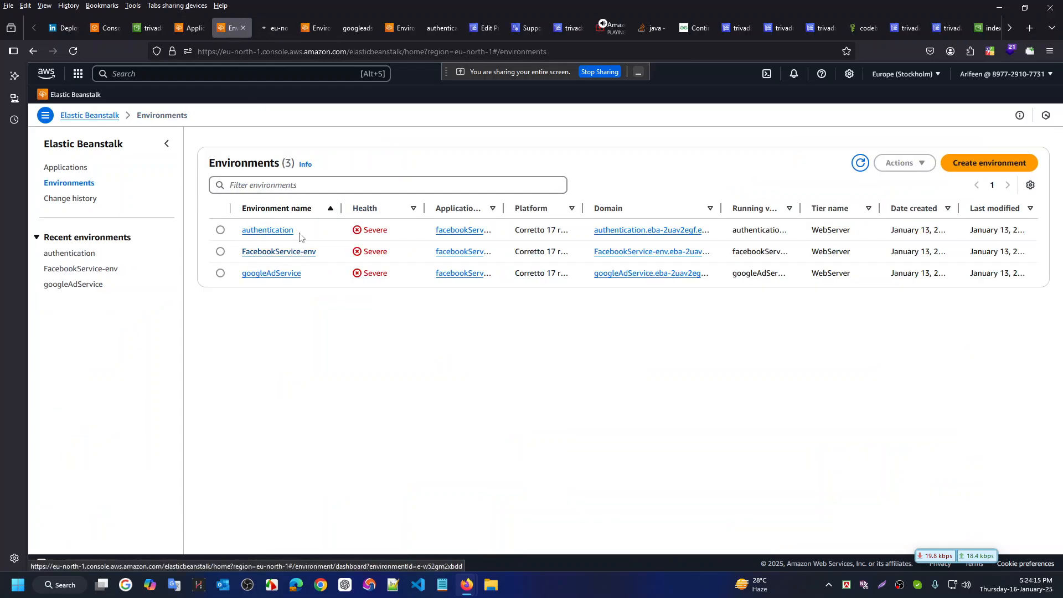
left_click(271, 28)
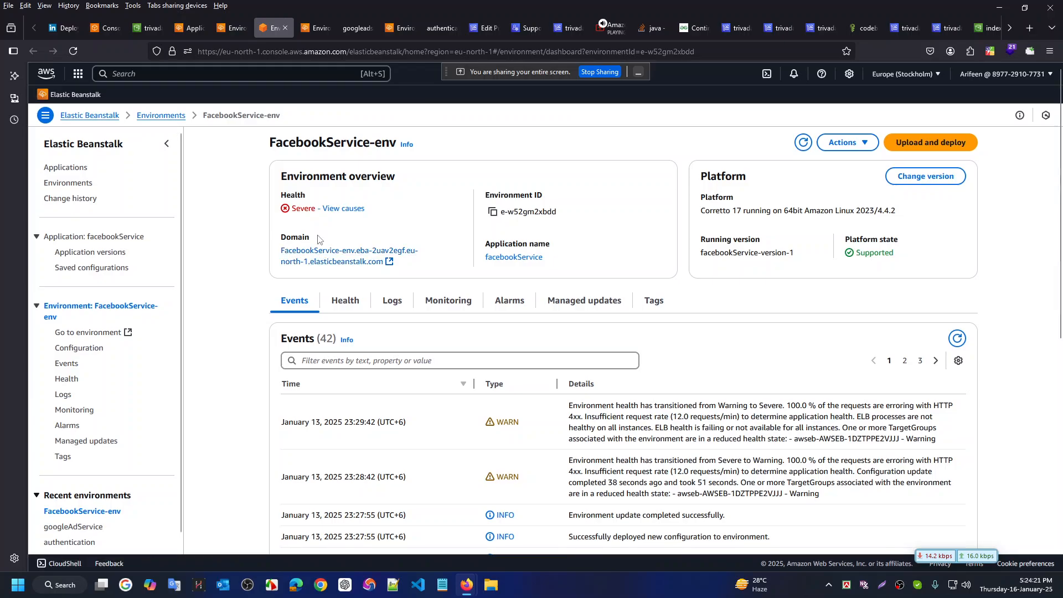
Open the FacebookService-env site in a new tab and inspect its Whitelabel Error Page
middle_click(341, 259)
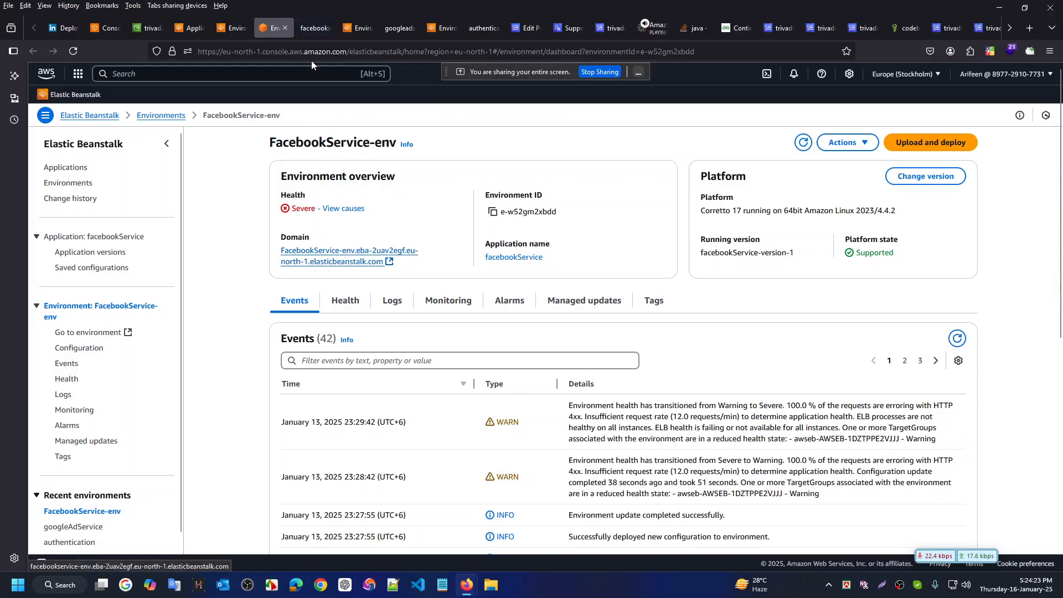
left_click(313, 28)
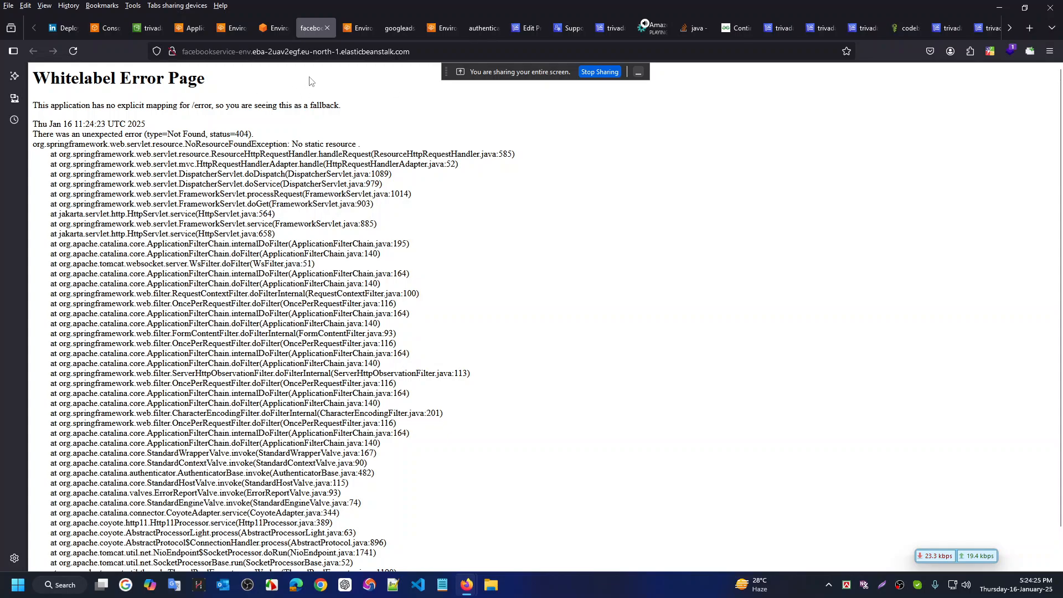
triple_click(224, 92)
left_click(460, 236)
scroll(459, 235, "down", 1)
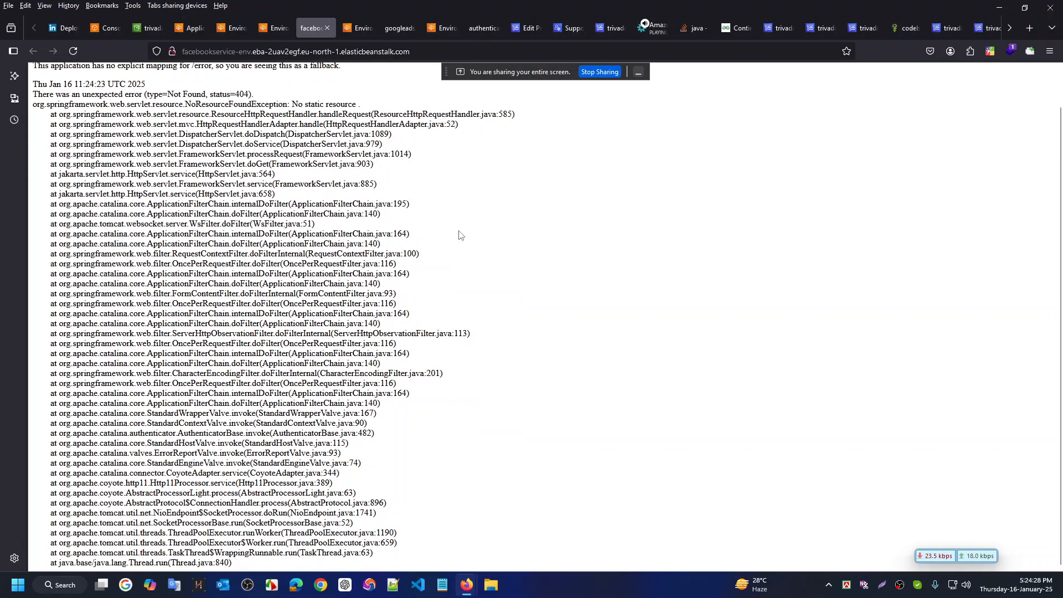
Compare the dashboard's Severe health status with the error page, then move to the IntelliJ desktop
left_click(276, 30)
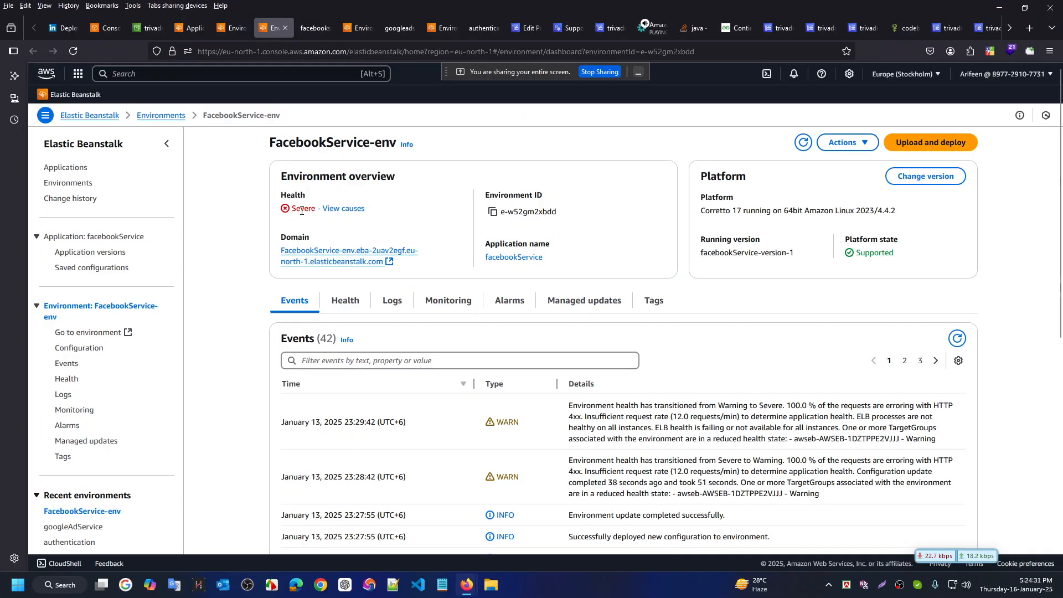
left_click_drag(301, 210, 316, 210)
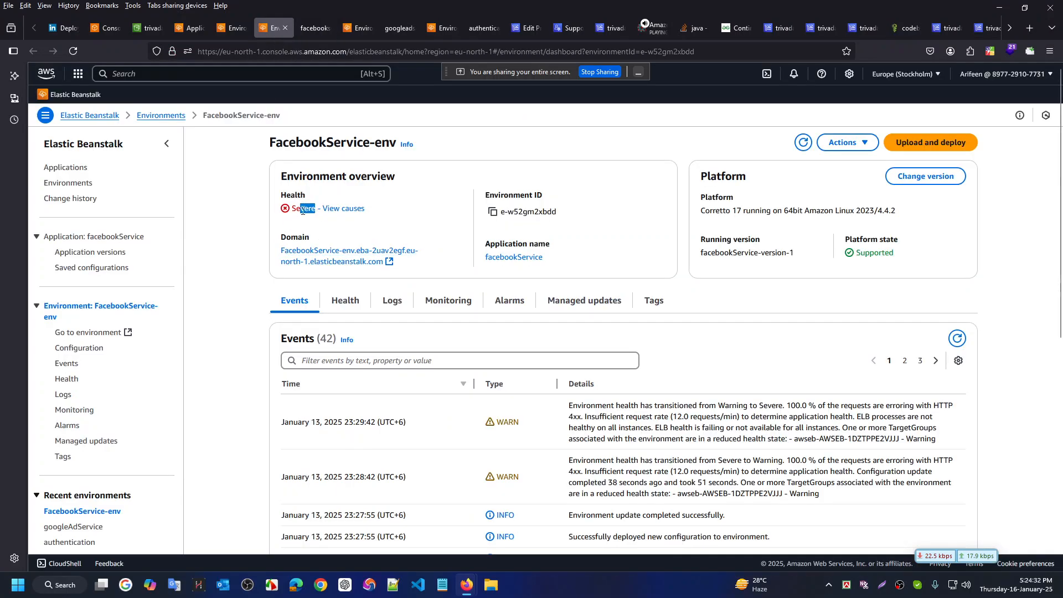
left_click(313, 28)
scroll(348, 297, "up", 1)
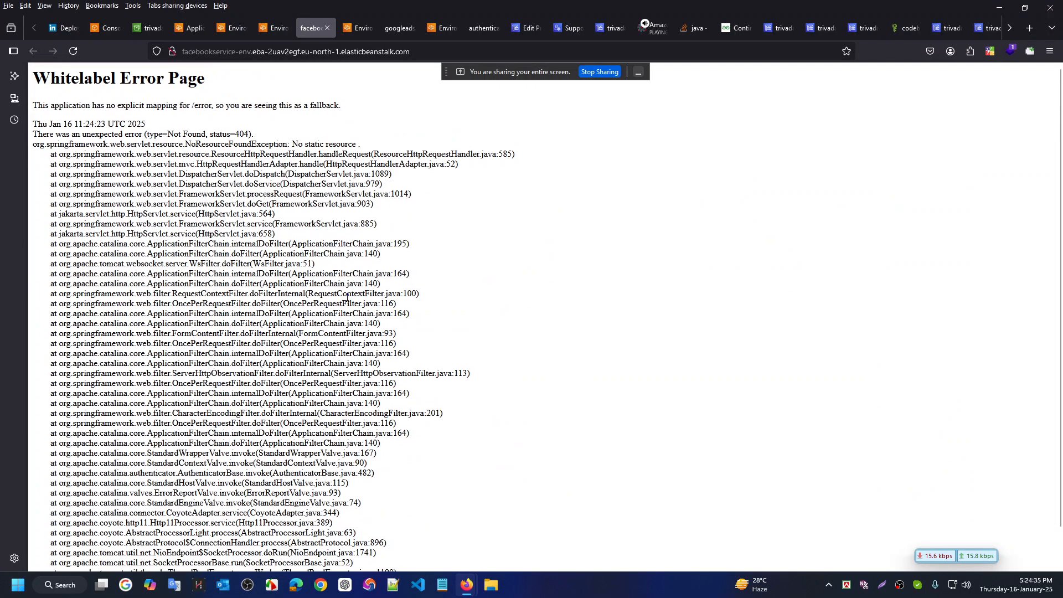
left_click(275, 28)
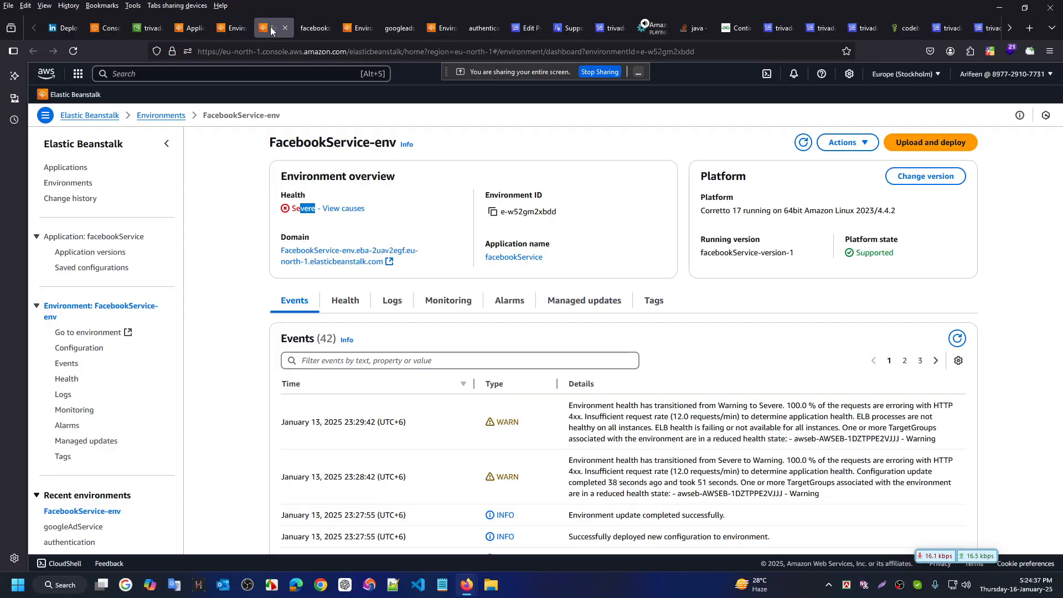
left_click(298, 194)
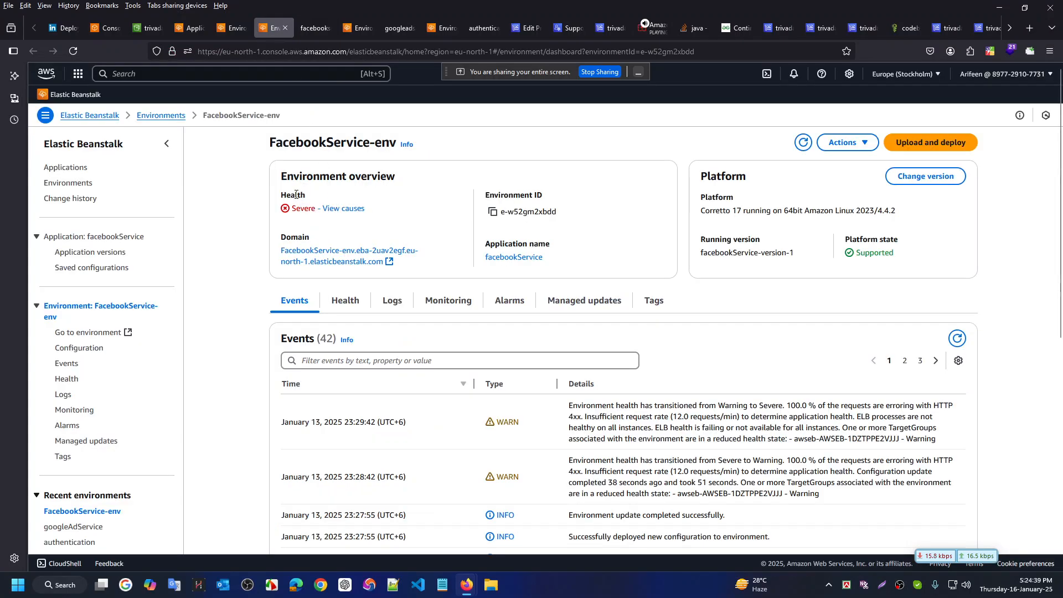
scroll(381, 199, "down", 3)
scroll(398, 161, "up", 2)
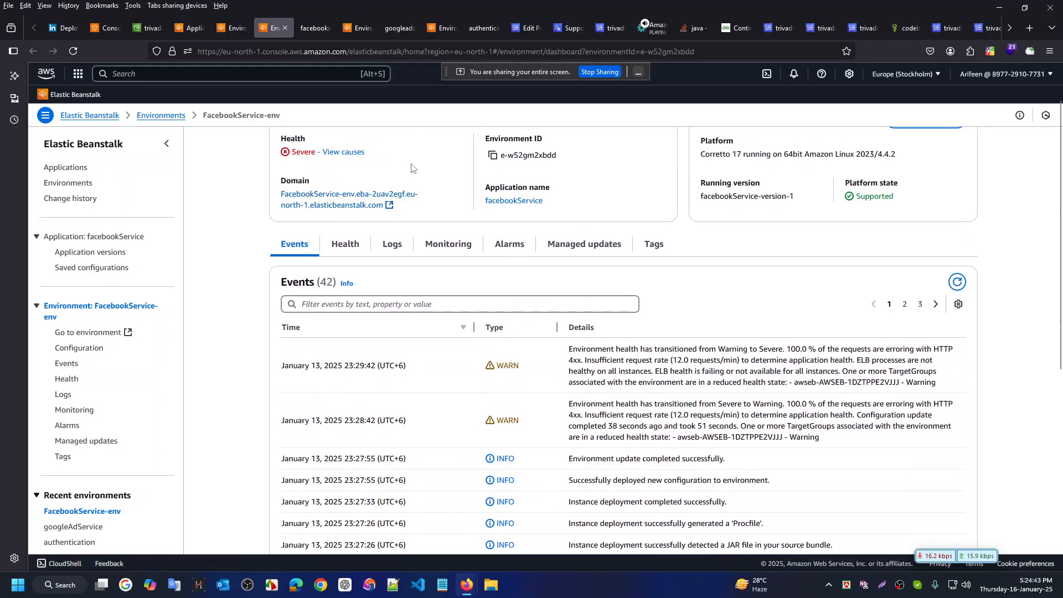
scroll(411, 168, "up", 1)
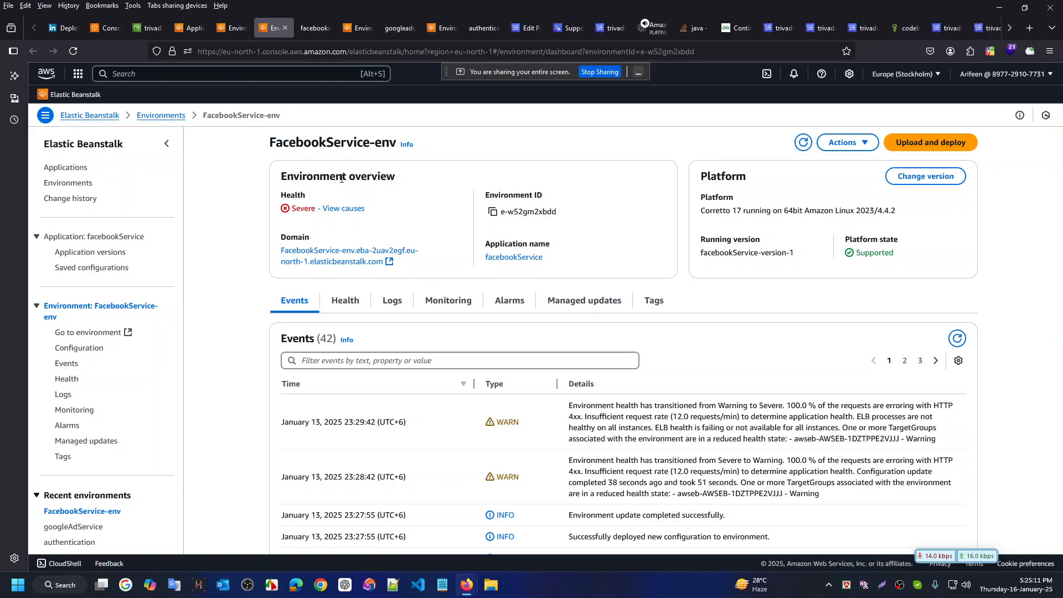
key("ctrl+super+Left")
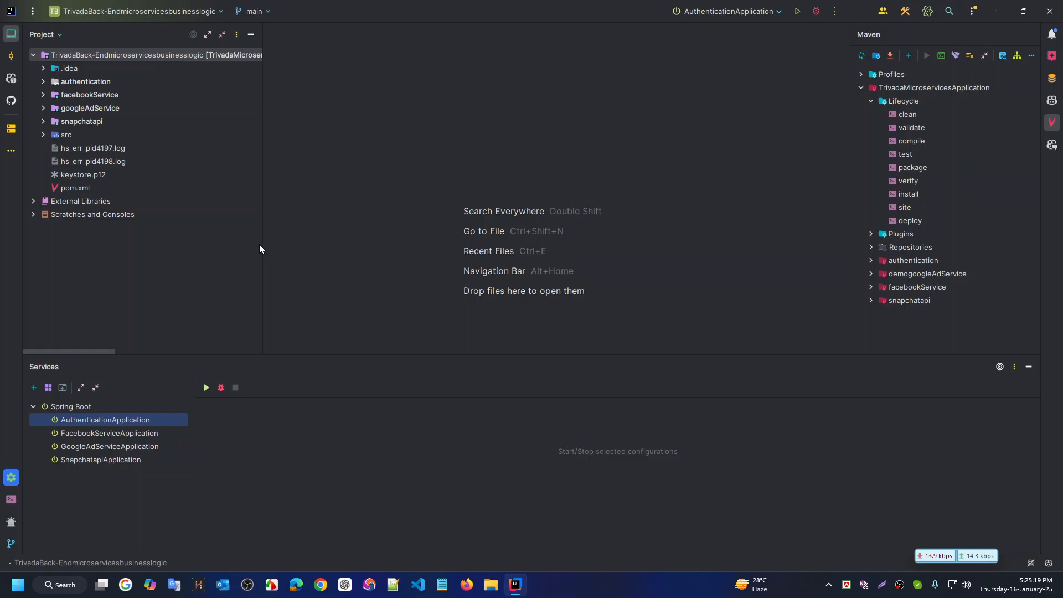
Leave IntelliJ and return to the FacebookService-env dashboard desktop
key("ctrl+super+Right")
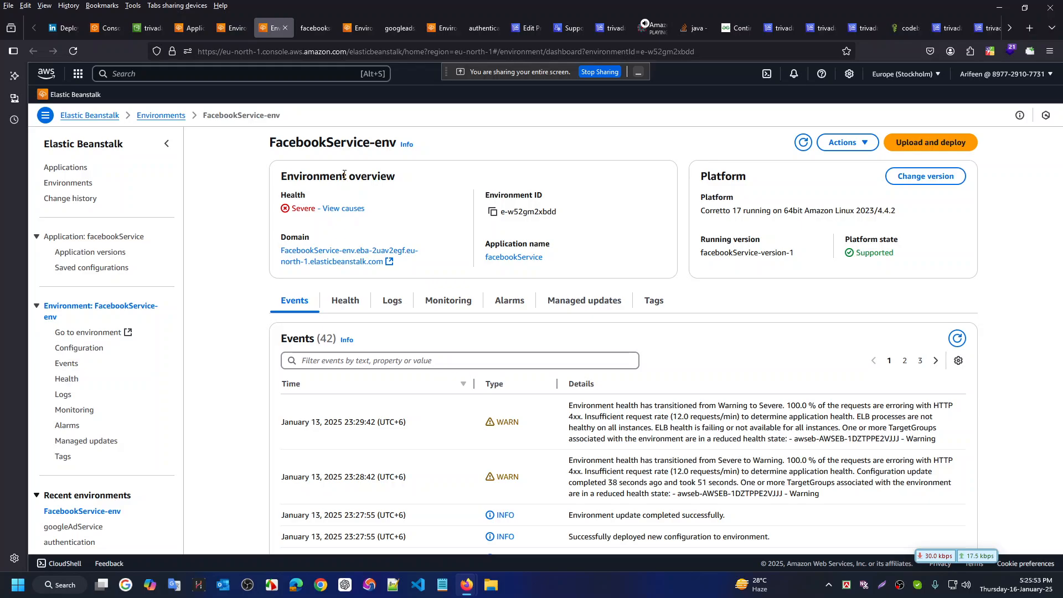
Open View causes to see why FacebookService-env's health is Severe
left_click(354, 209)
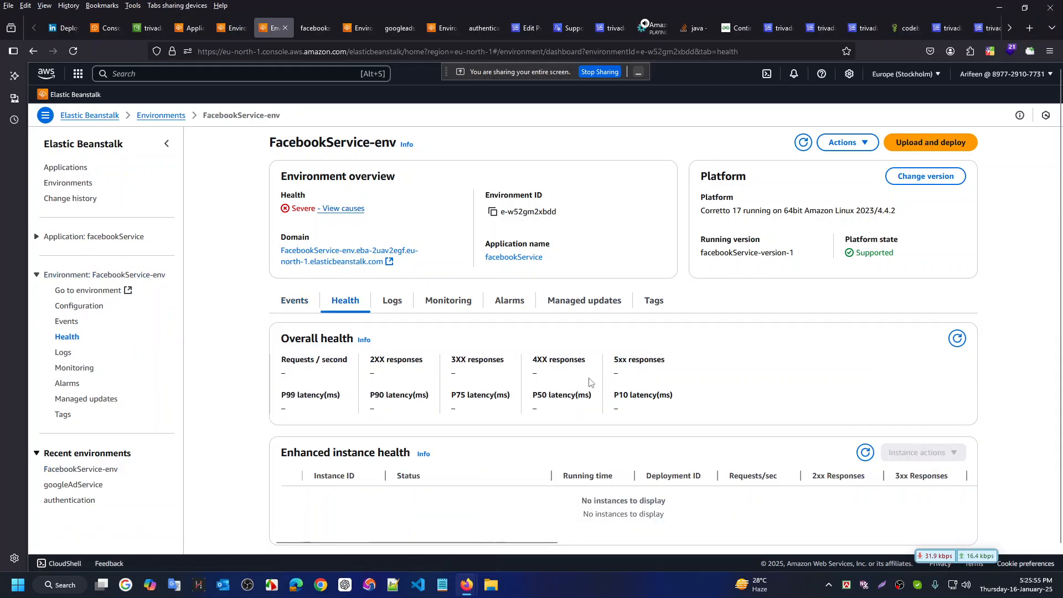
scroll(254, 395, "down", 1)
scroll(254, 396, "down", 1)
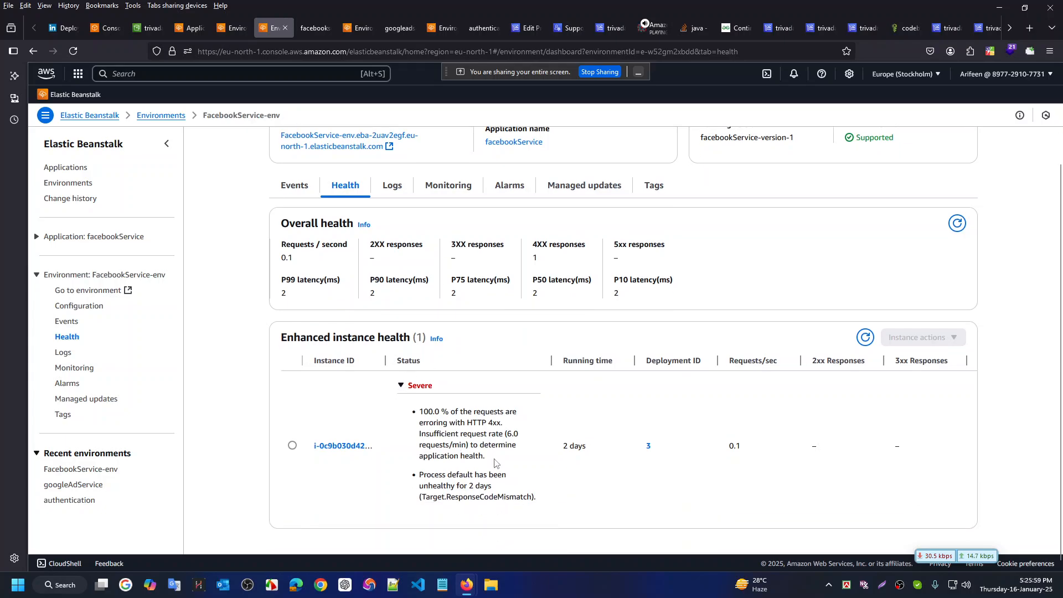
scroll(494, 463, "up", 2)
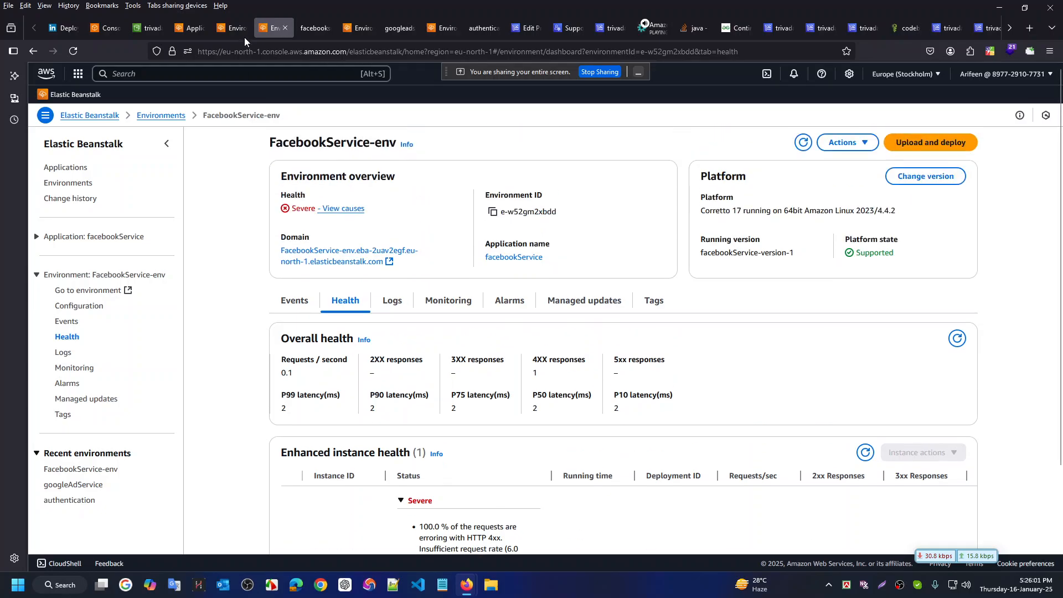
Open the live site, then review the instance failing Target.ResponseCodeMismatch with 100% HTTP 4xx
left_click(332, 252)
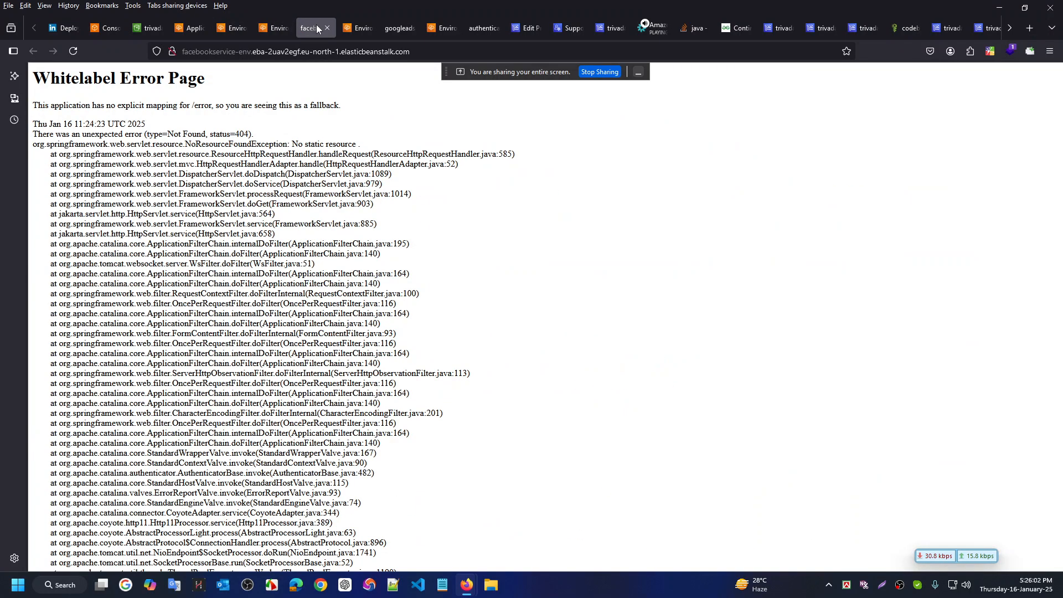
left_click(276, 27)
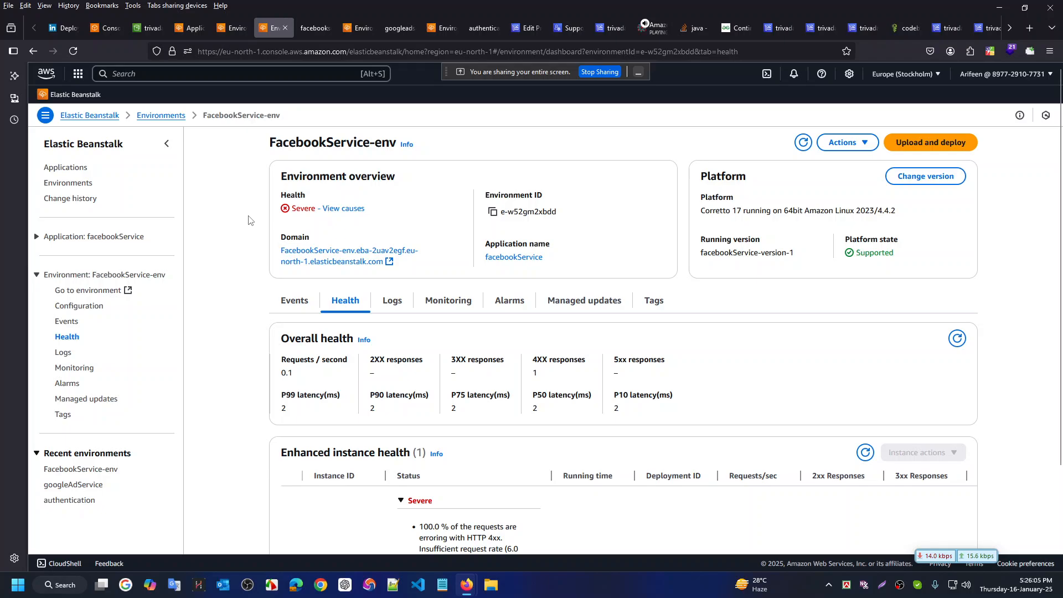
scroll(249, 221, "down", 1)
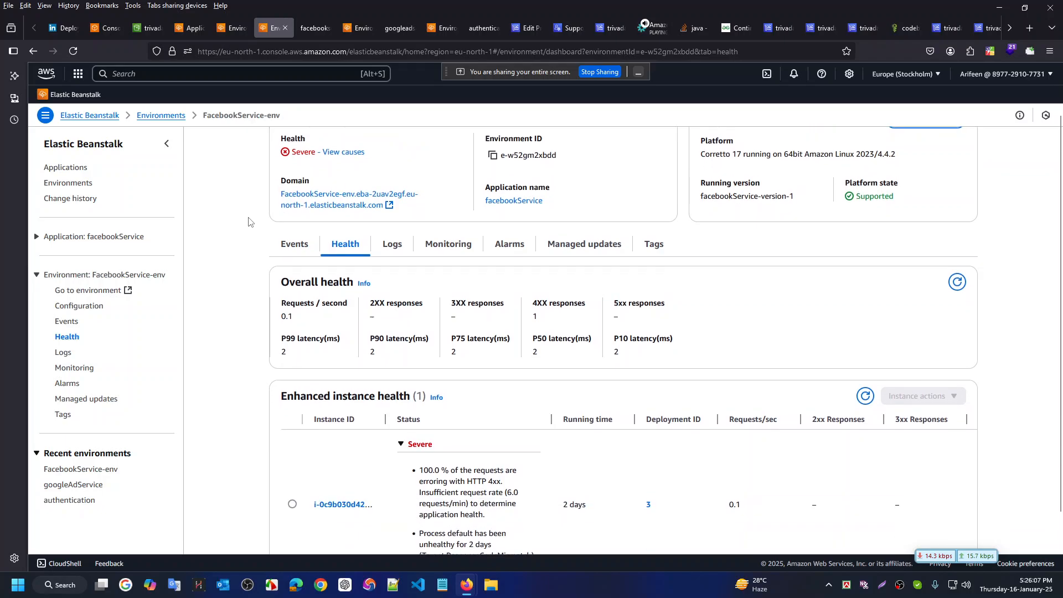
scroll(249, 221, "down", 1)
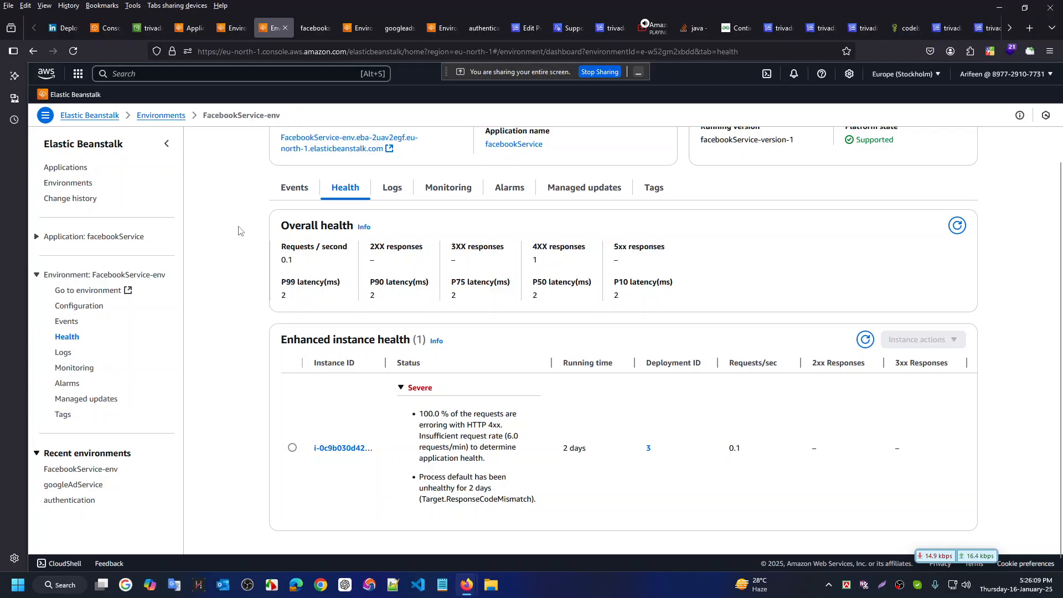
scroll(239, 230, "down", 1)
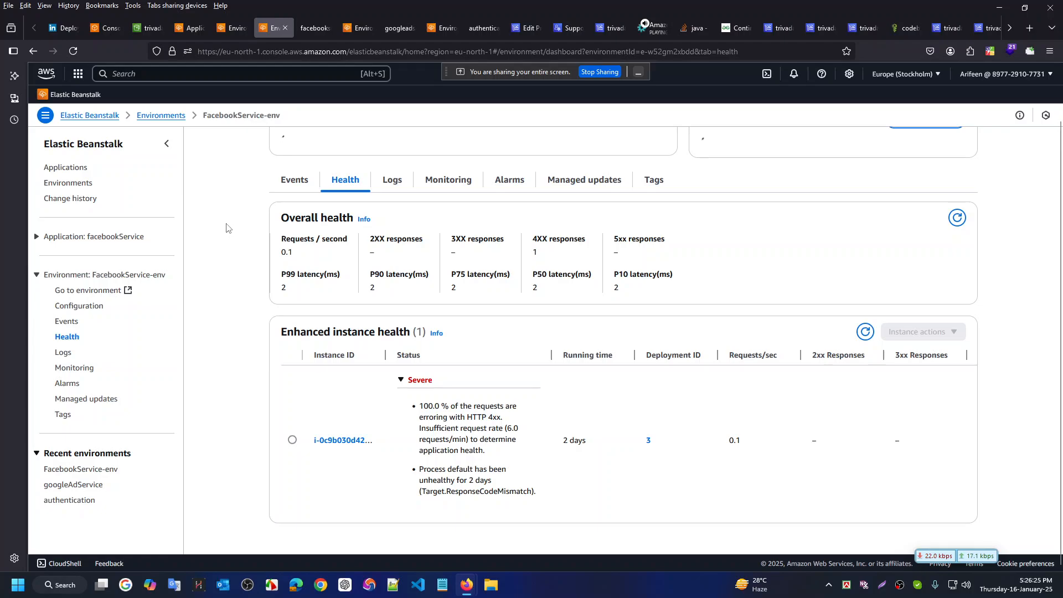
scroll(230, 227, "up", 1)
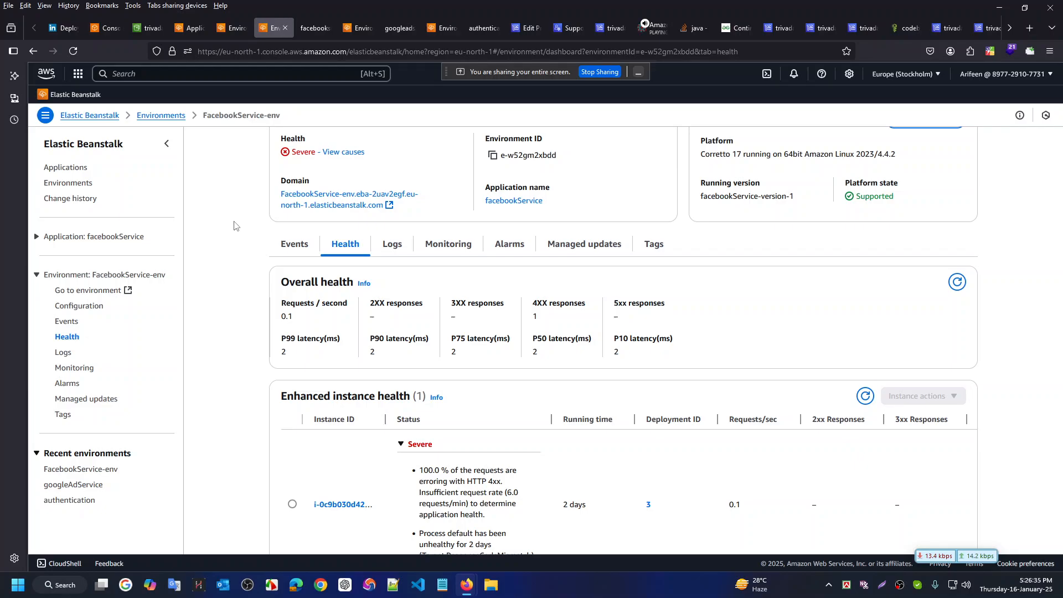
Flip between the IntelliJ project and the Elastic Beanstalk health page
key("ctrl+super+Right")
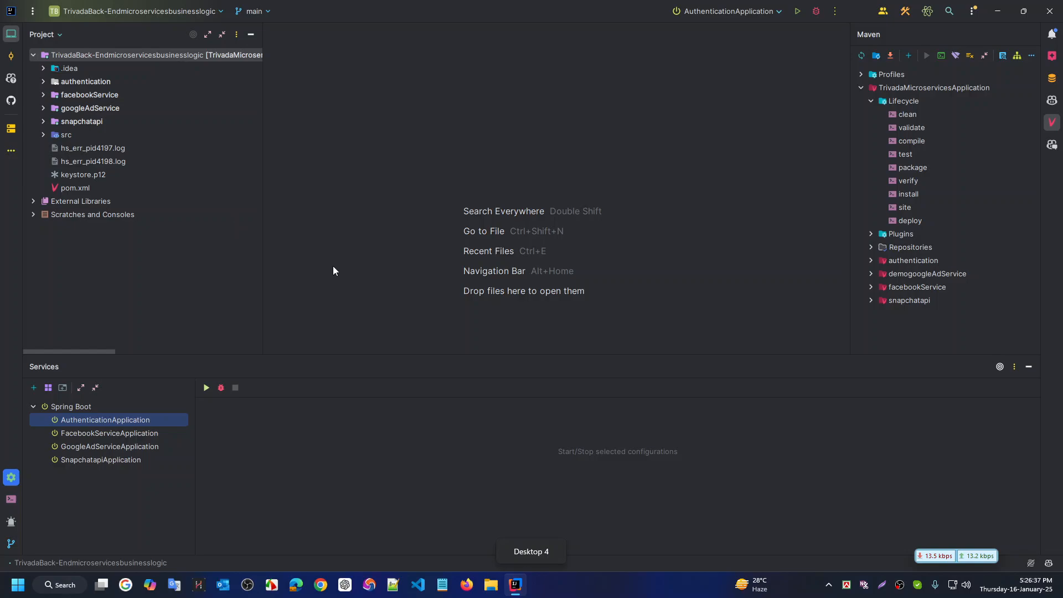
key("ctrl+super+Right")
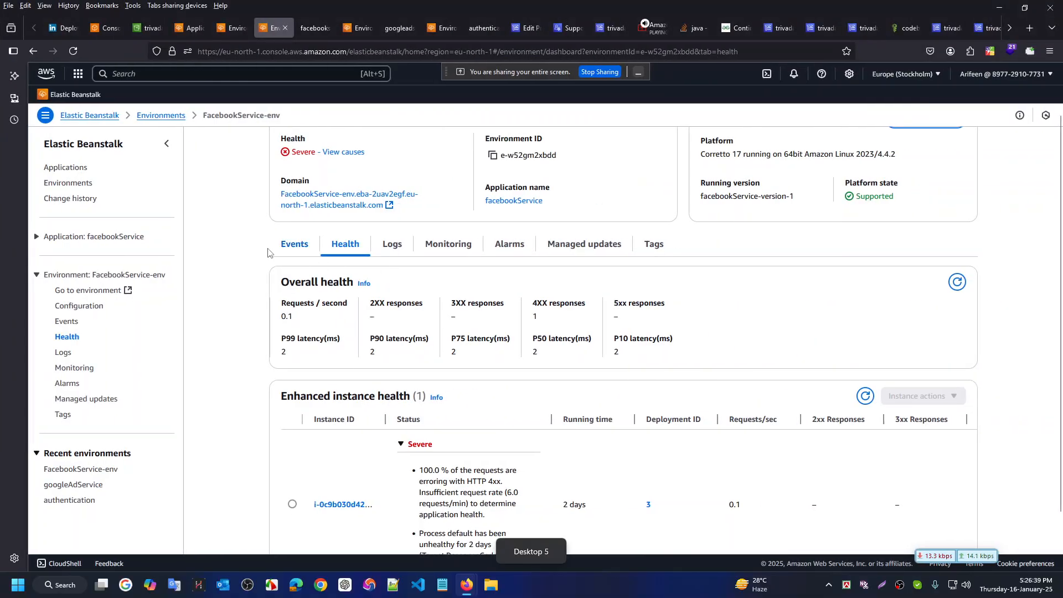
key("ctrl+super+Left")
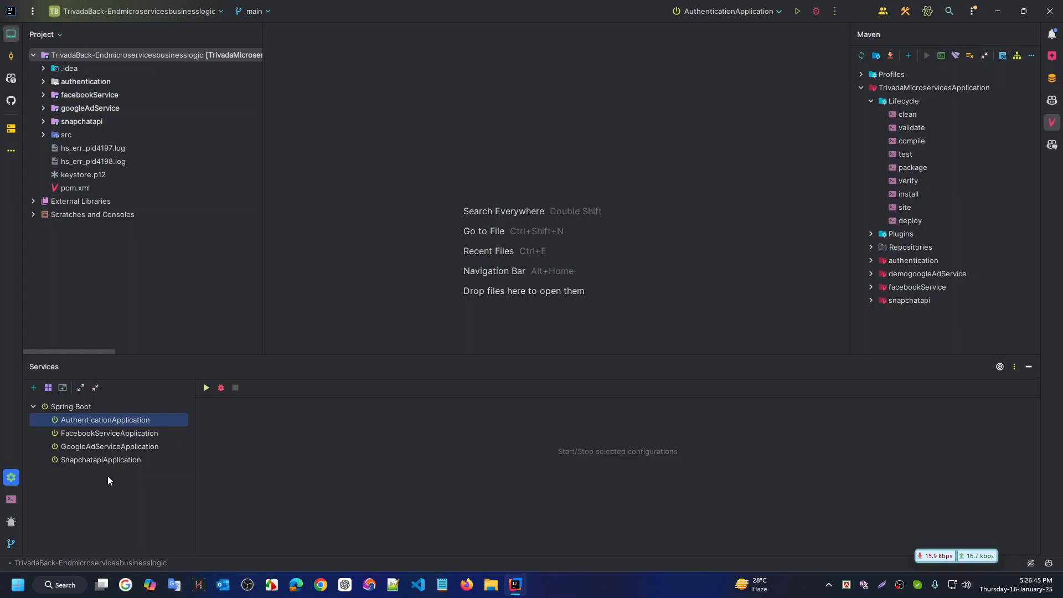
key("ctrl+super+Right")
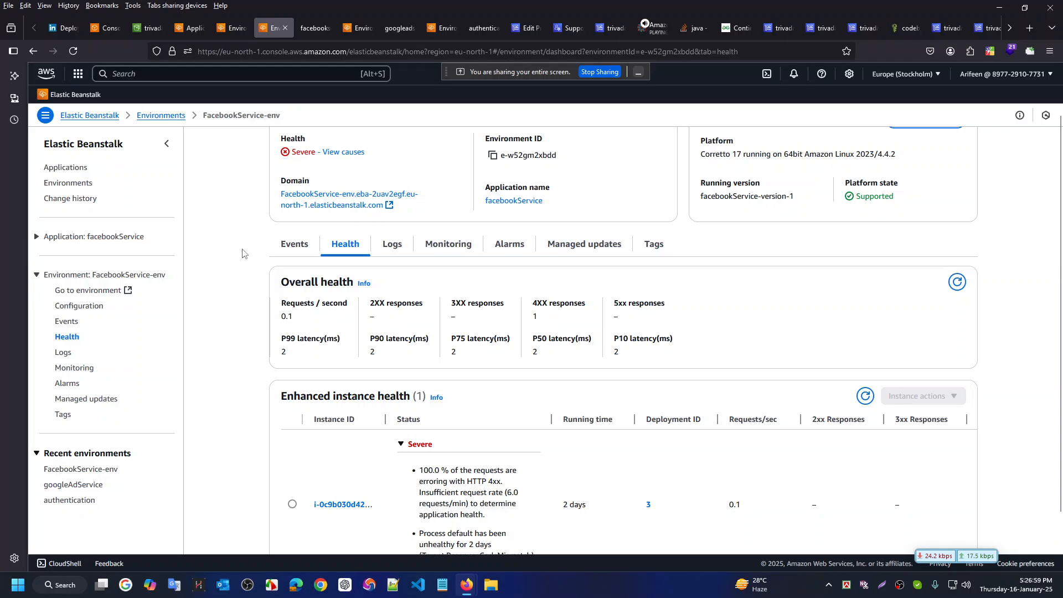
scroll(242, 254, "up", 2)
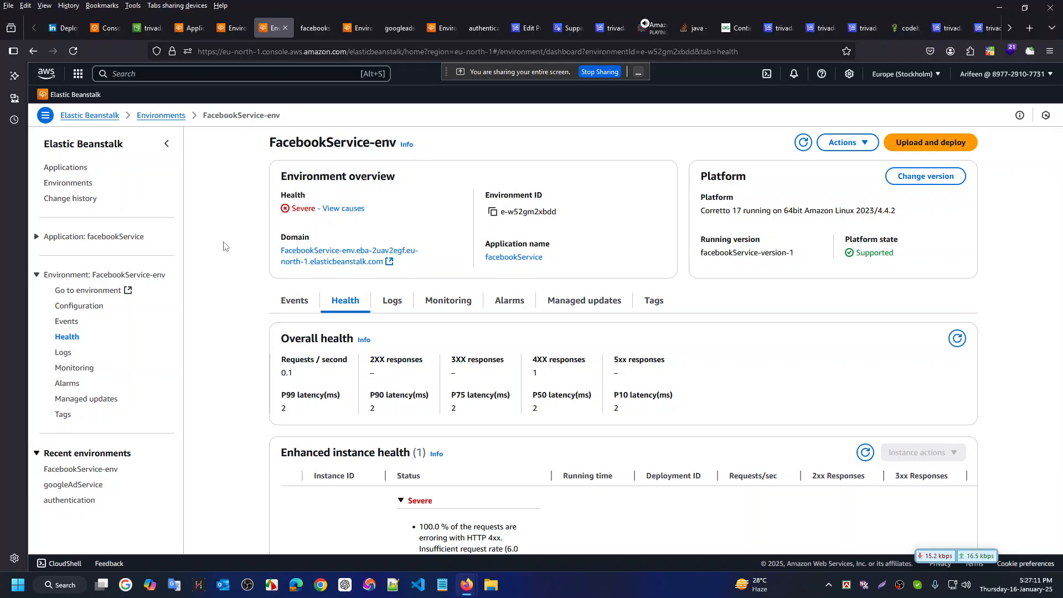
Go through the error page, Environments and Support tabs to the trivadafrontend build history
left_click(310, 31)
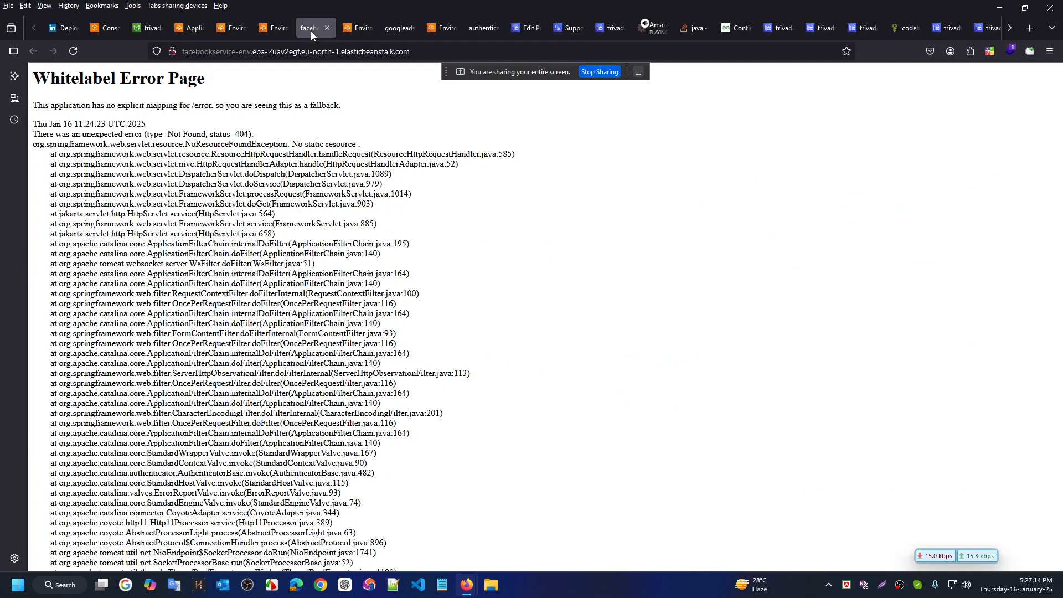
left_click(247, 25)
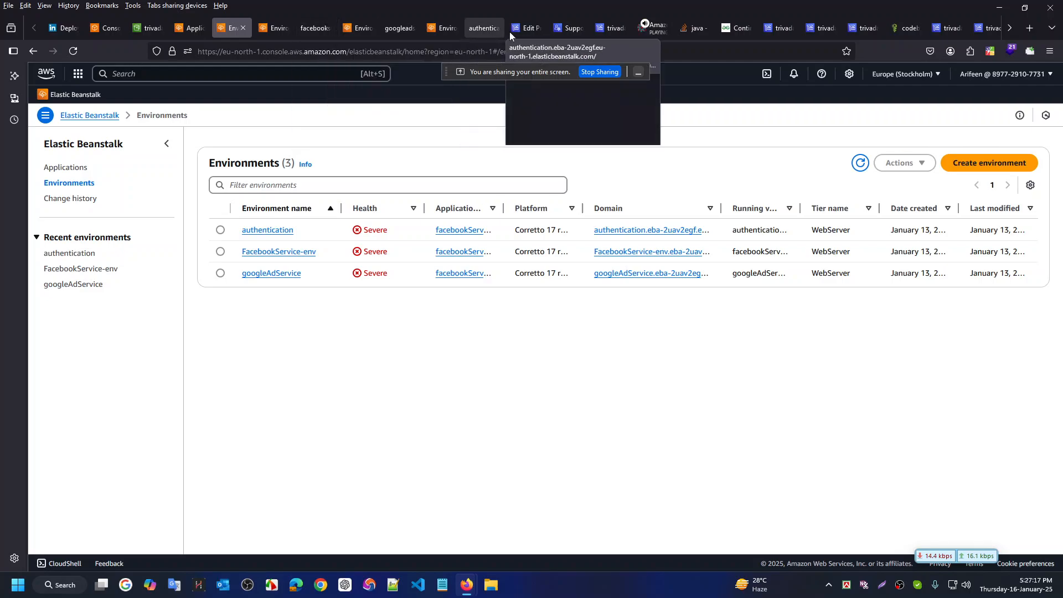
left_click(571, 29)
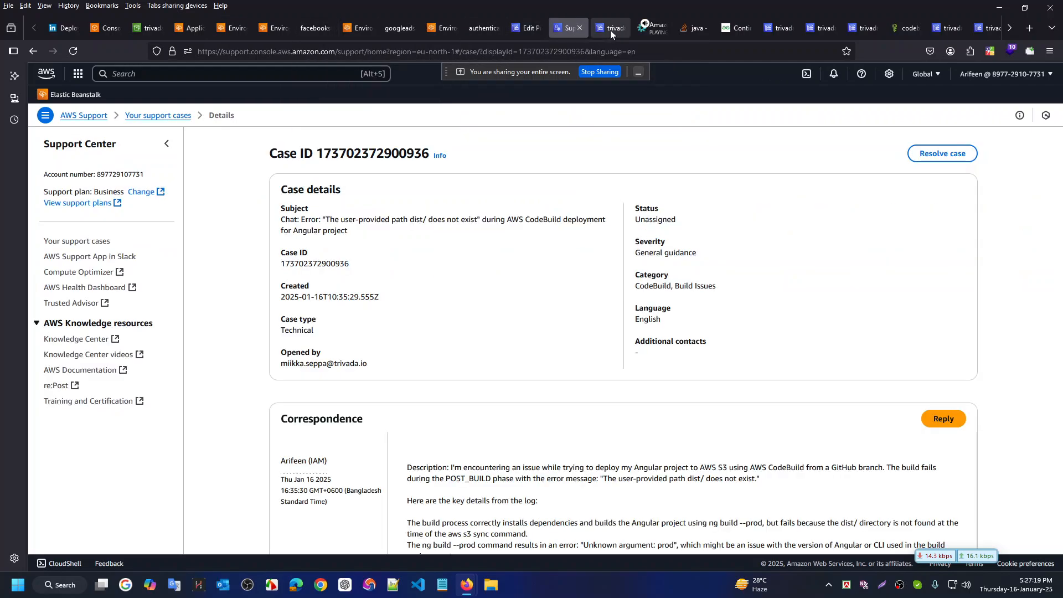
left_click(610, 29)
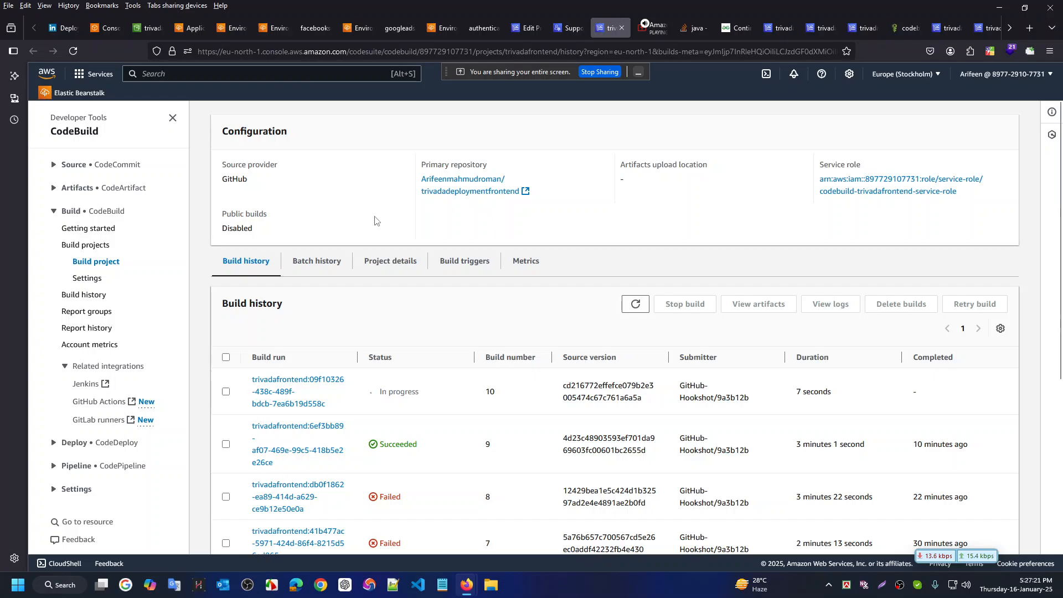
Refresh CodeBuild to update build 10's status, glance at the S3 bucket, and return
key("F5")
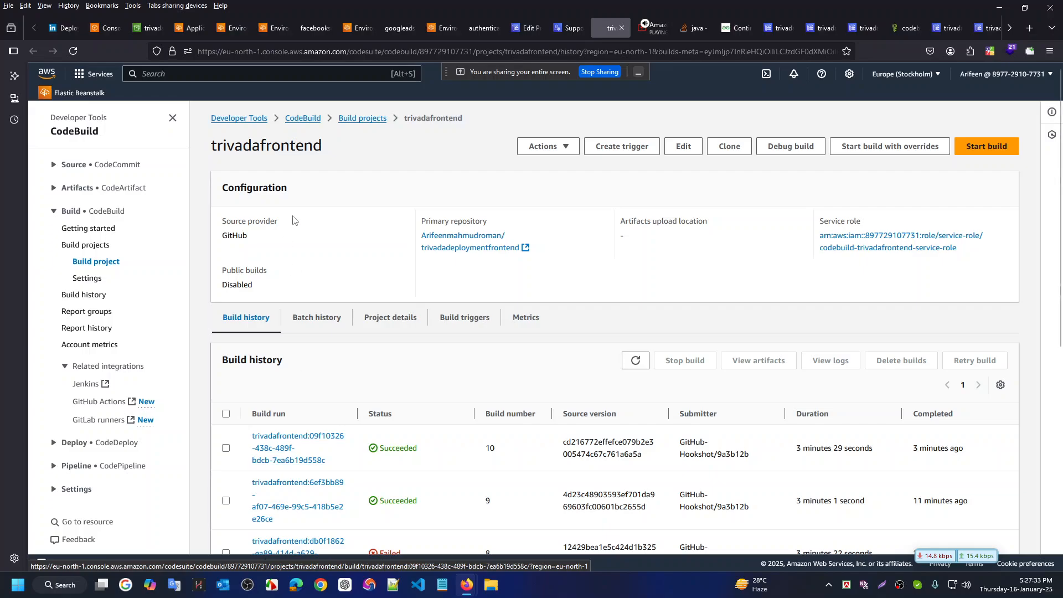
left_click(147, 28)
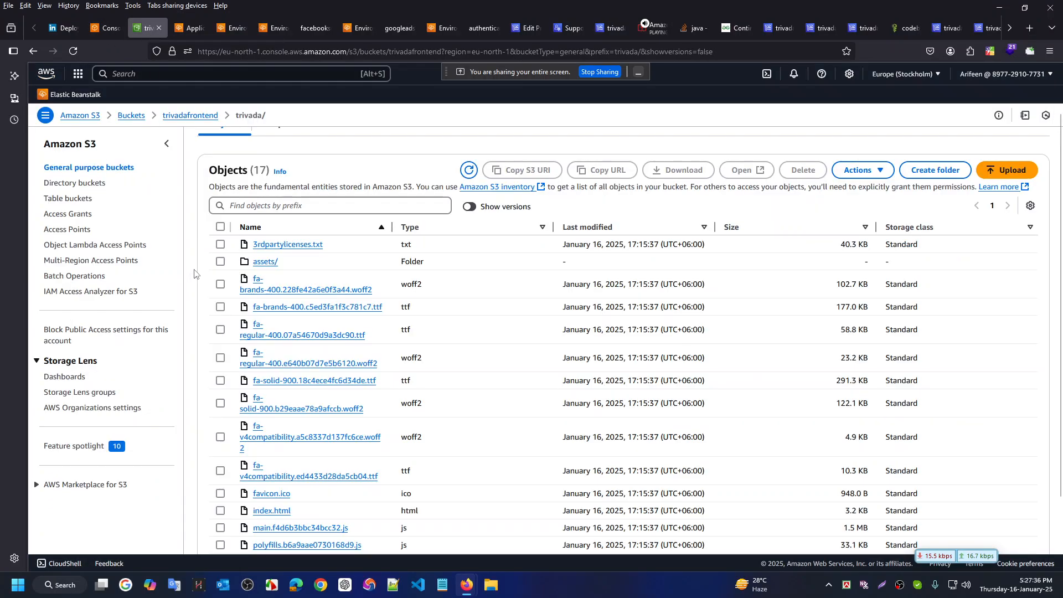
left_click(609, 31)
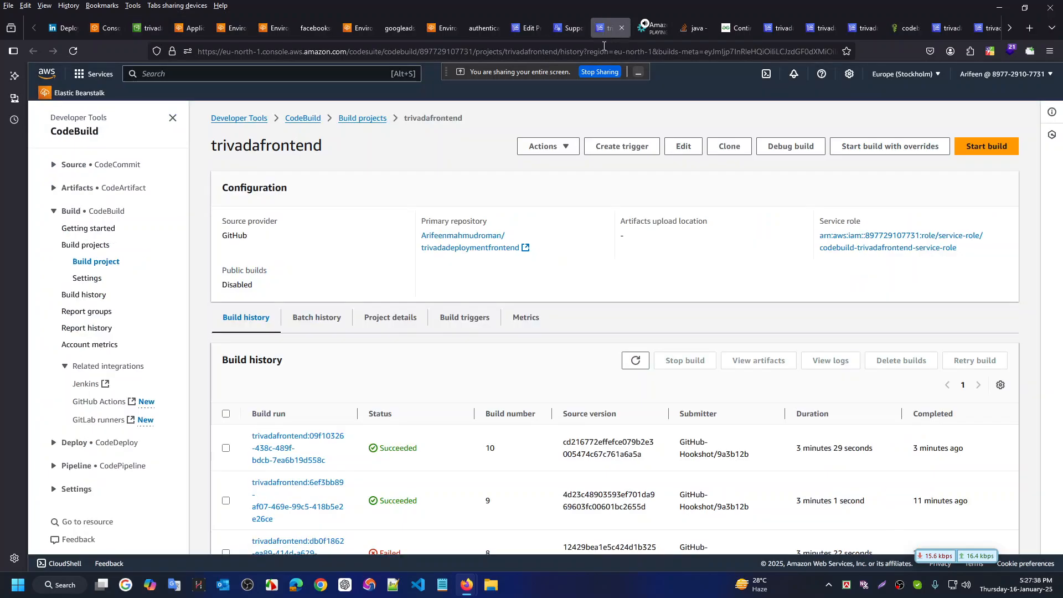
Open build 10's details and scroll through its build log
left_click(271, 449)
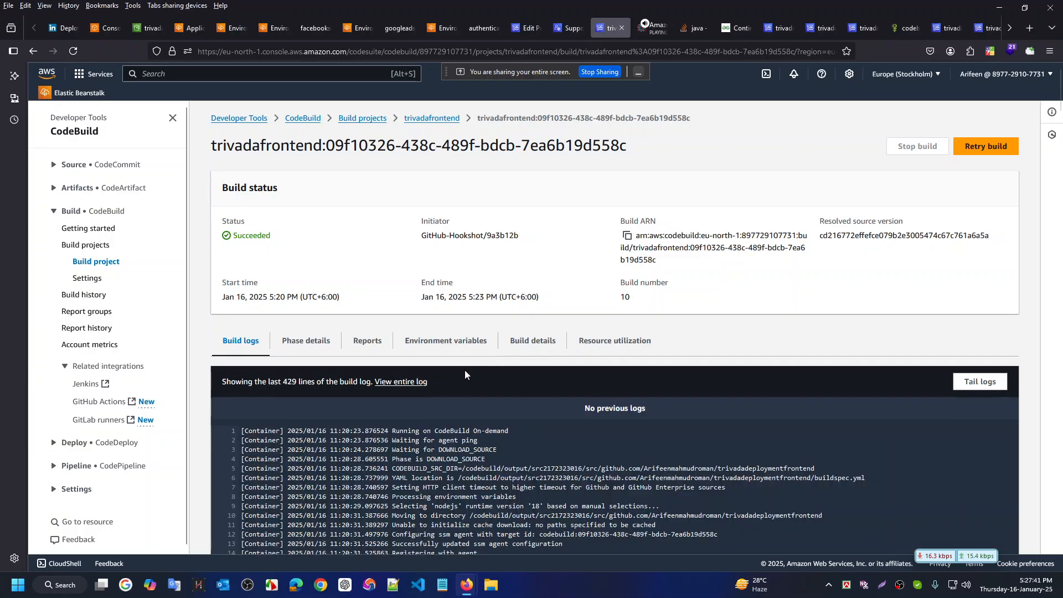
scroll(600, 426, "down", 4)
scroll(608, 424, "down", 6)
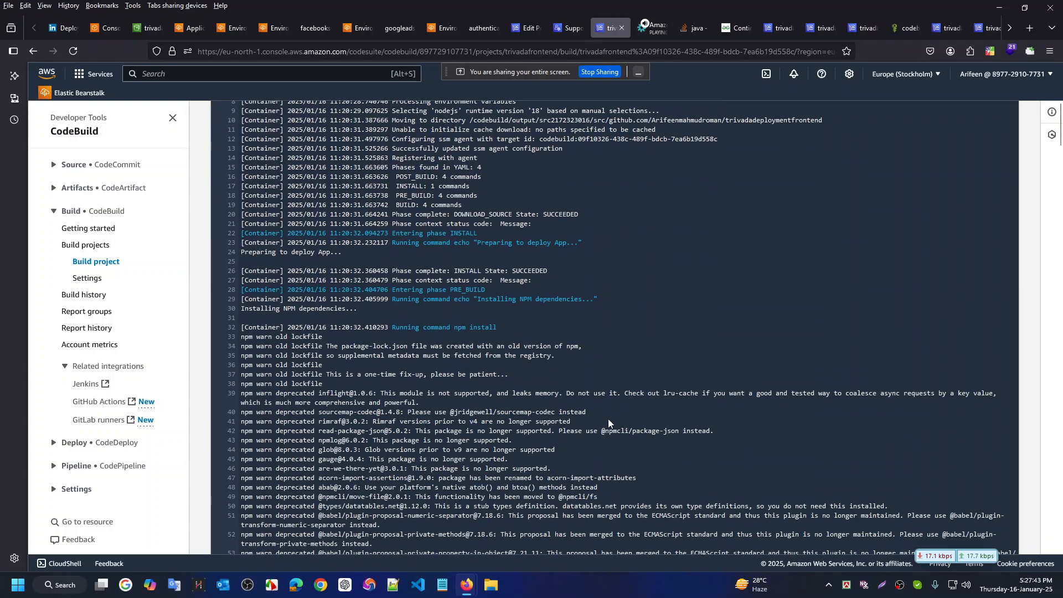
scroll(609, 425, "up", 10)
scroll(610, 425, "down", 5)
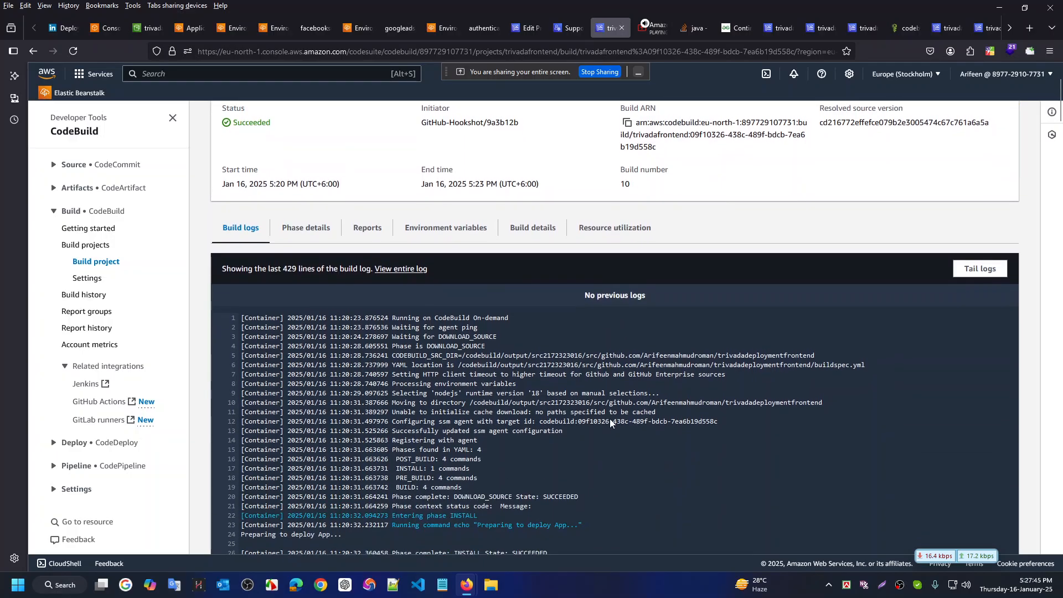
scroll(611, 424, "down", 6)
scroll(610, 418, "down", 10)
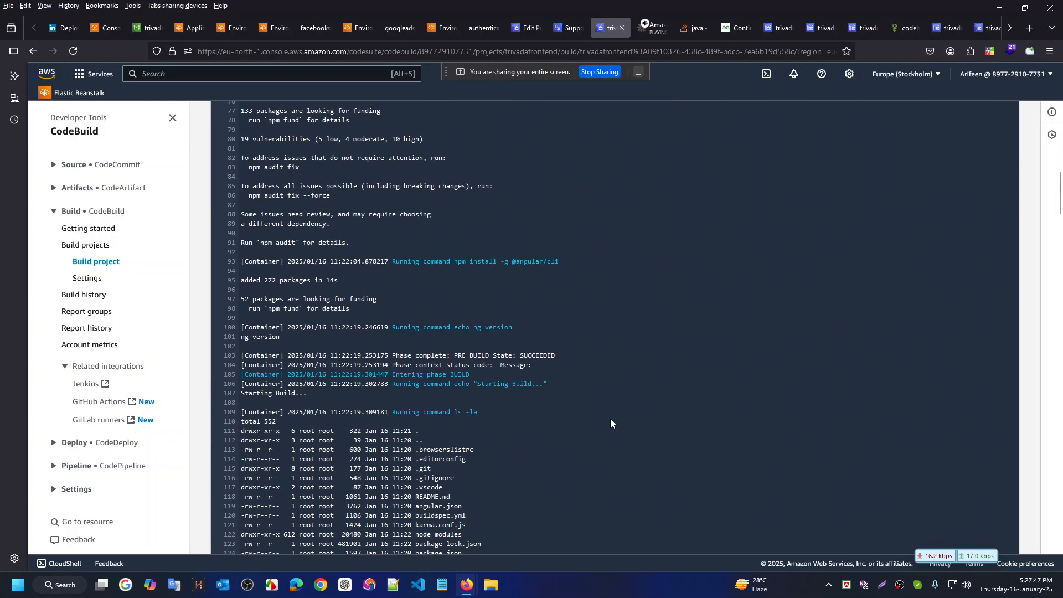
Search the build log for 'ls -d', then for 'dist', stepping through matches
key("ctrl+f")
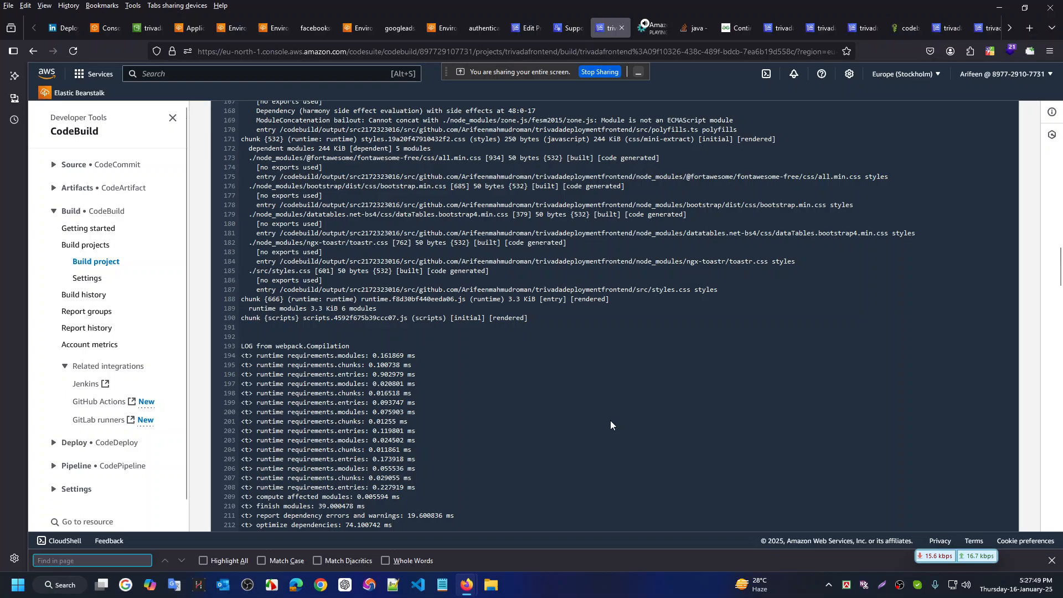
type("ls -d")
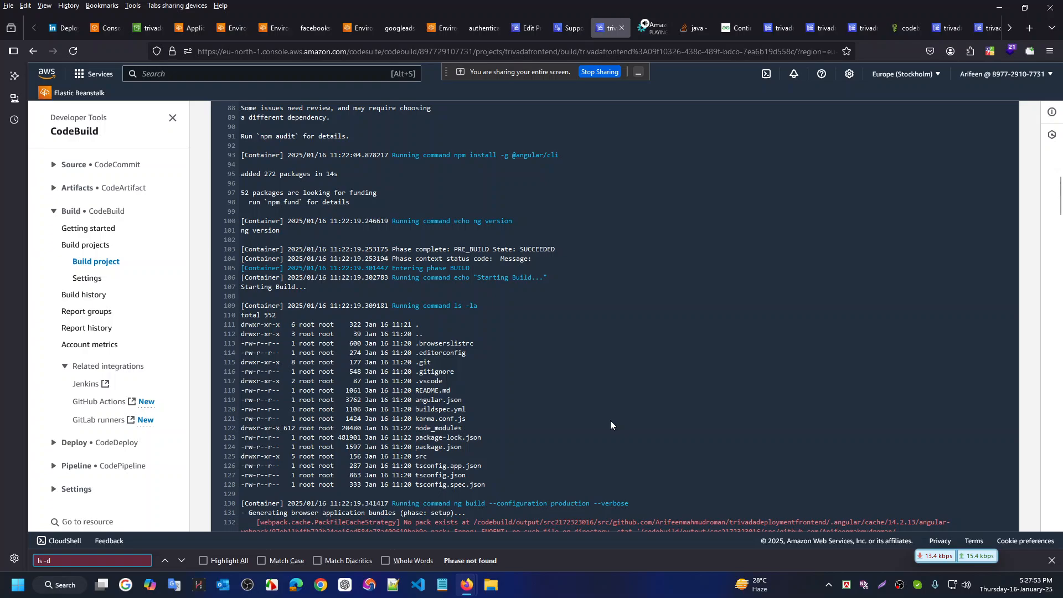
key("BackSpace")
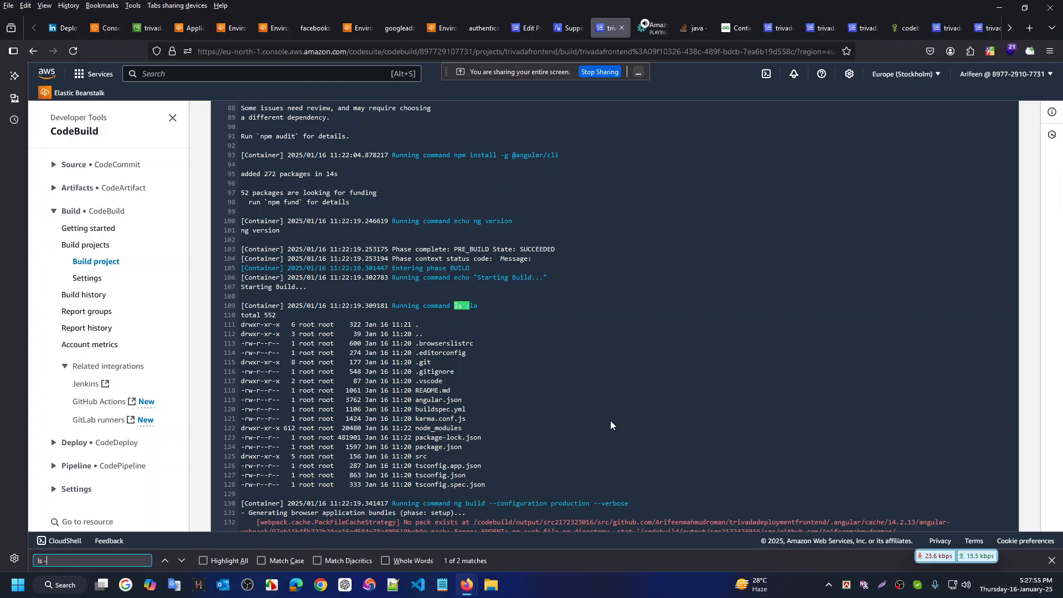
type("d")
key("BackSpace")
type("d")
scroll(623, 399, "down", 20)
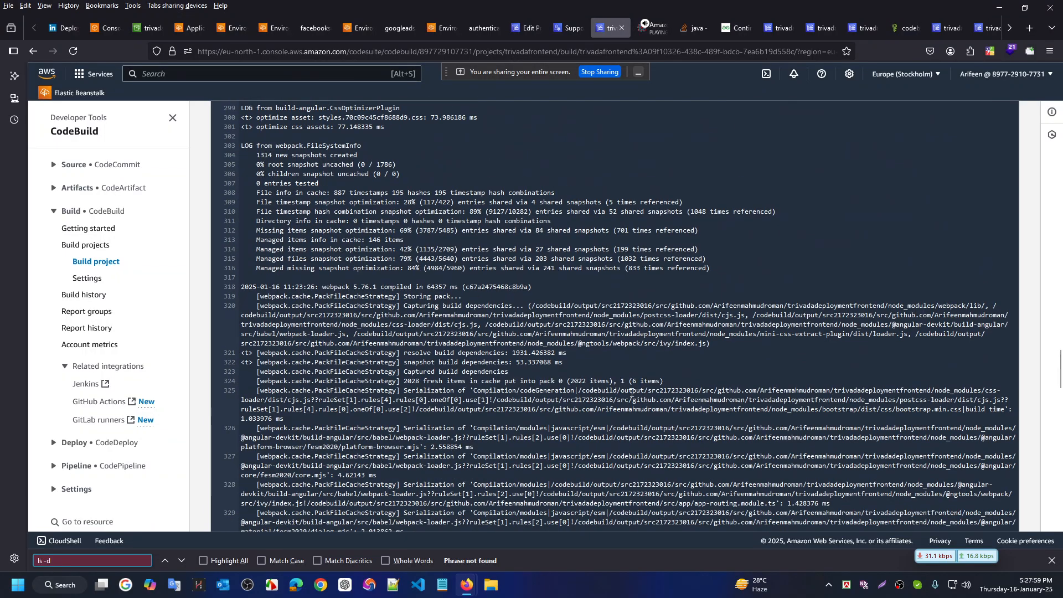
scroll(630, 393, "down", 10)
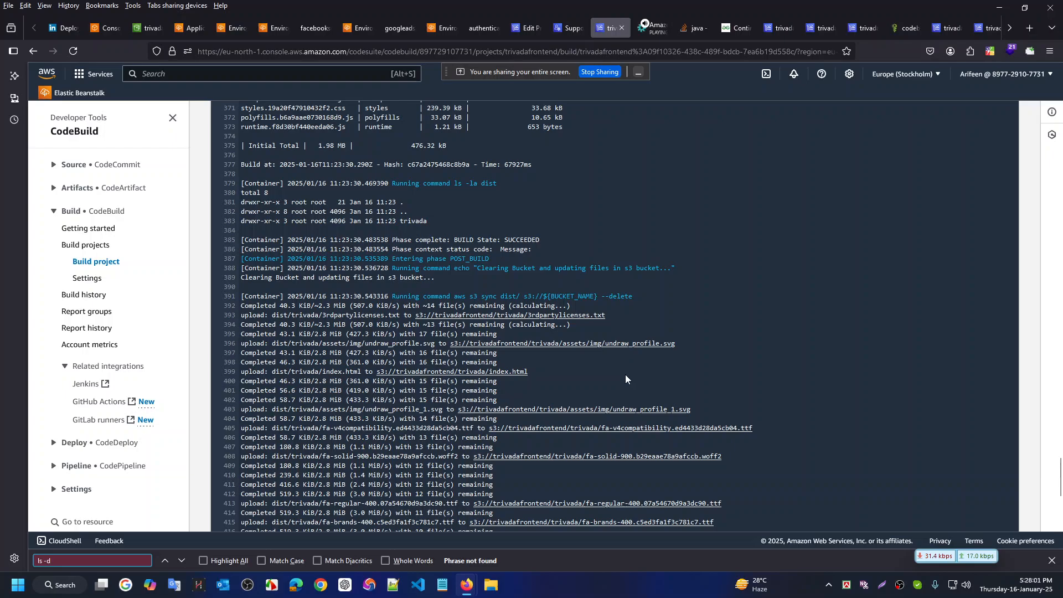
key("ctrl+a")
type("dis")
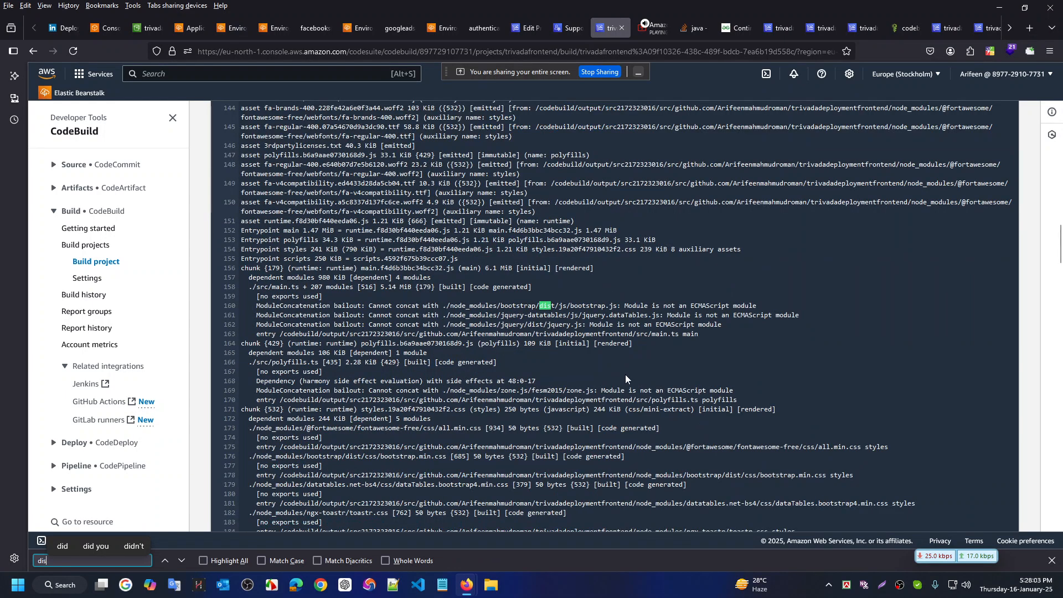
type("t")
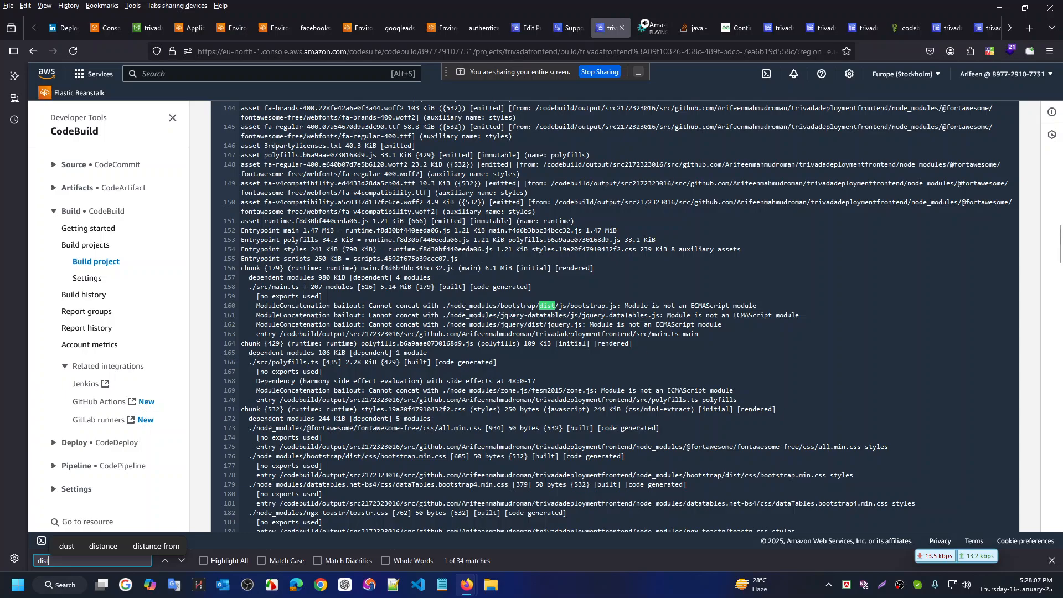
key("Return")
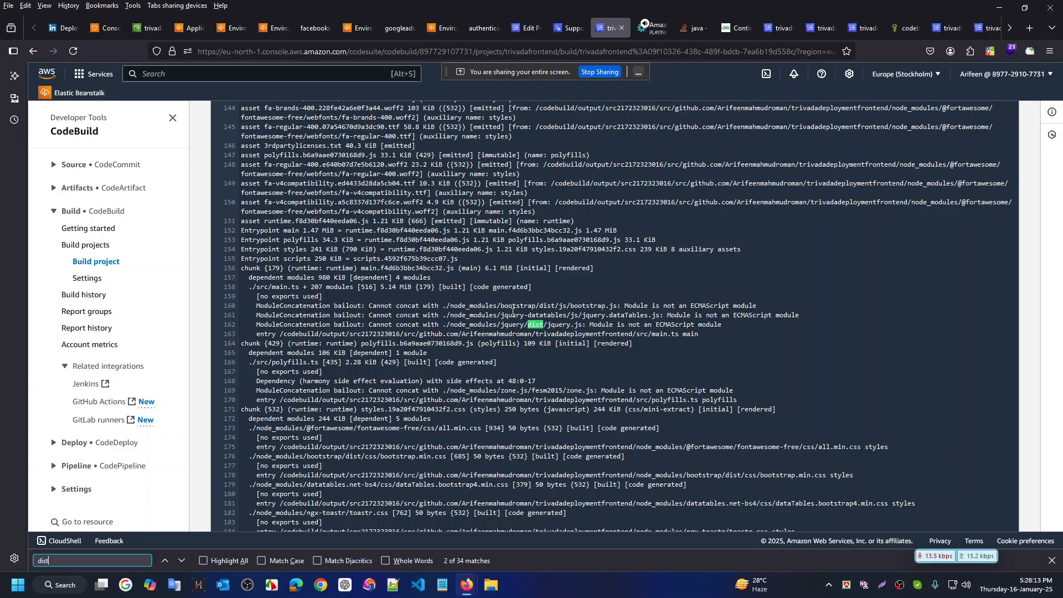
key("Return")
scroll(712, 274, "down", 2)
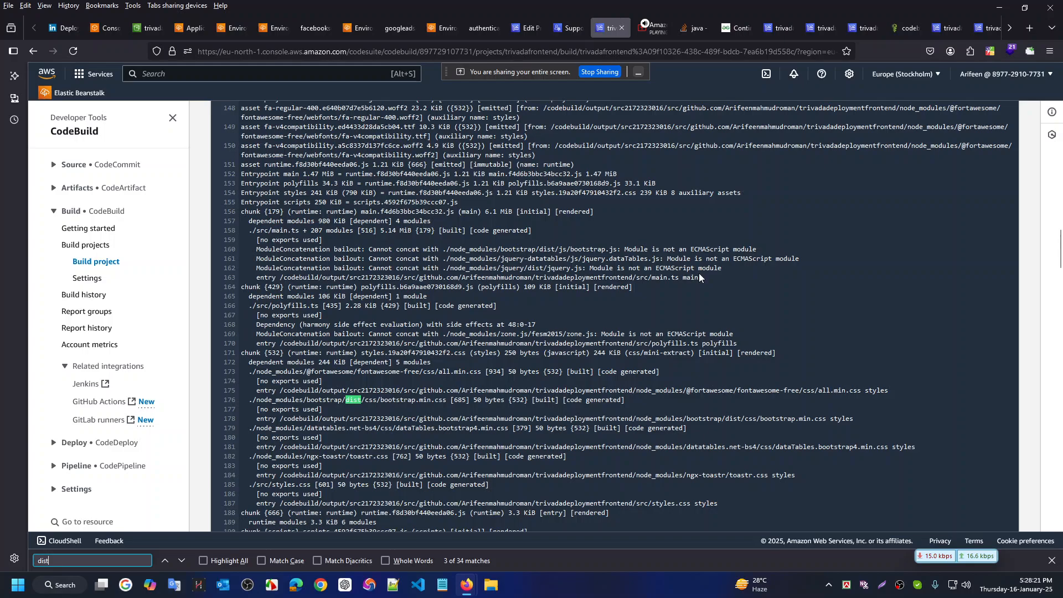
Copy 'ls -la dist' from buildspec.yml and find its log output listing only a trivada folder
key("ctrl+super+Right")
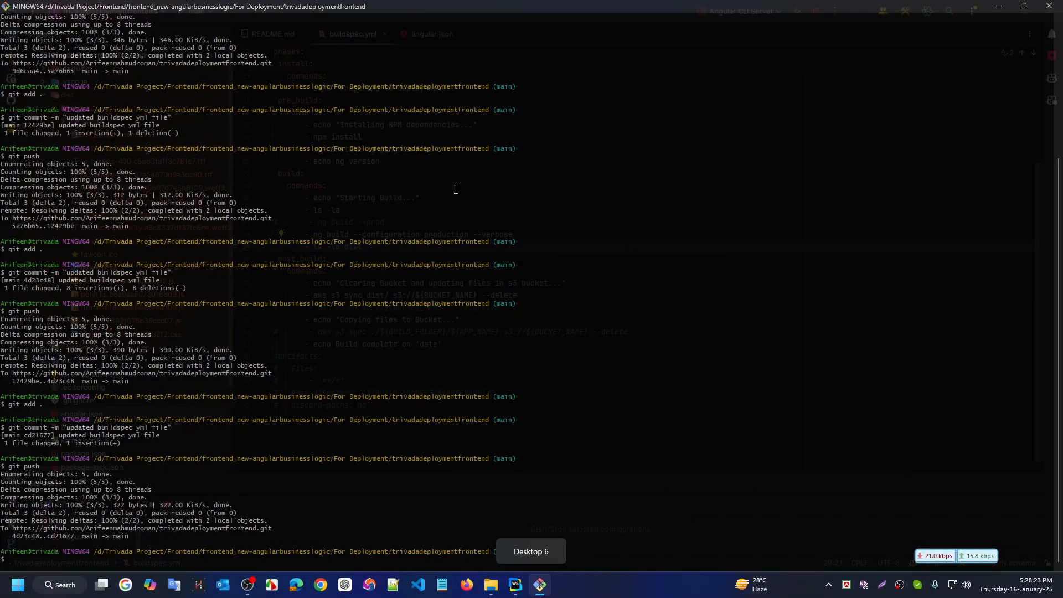
left_click(515, 584)
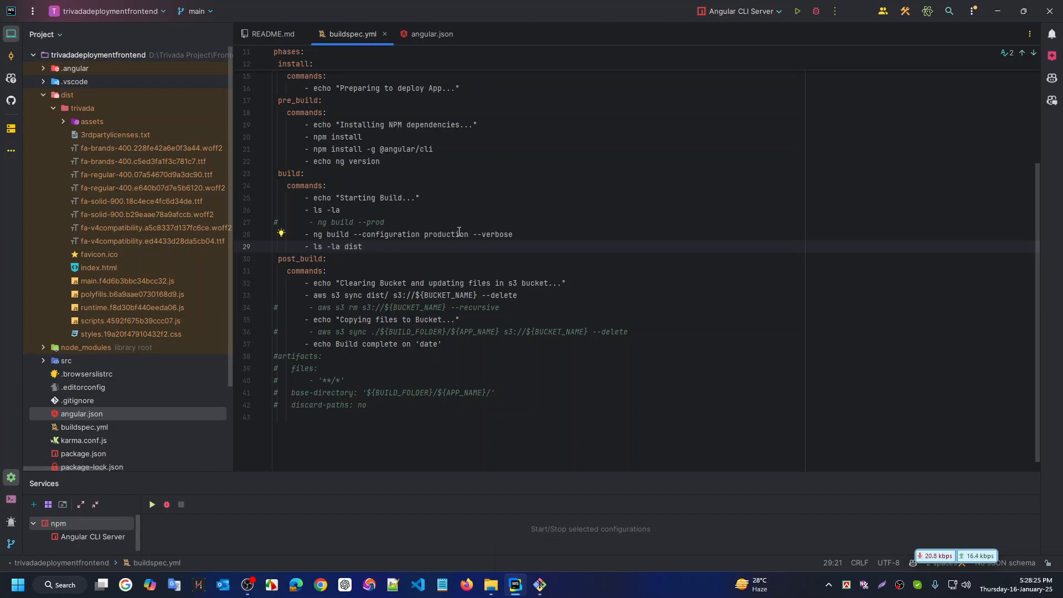
key("ctrl+shift+Left")
key("ctrl+shift+Left")
key("ctrl+shift+Left")
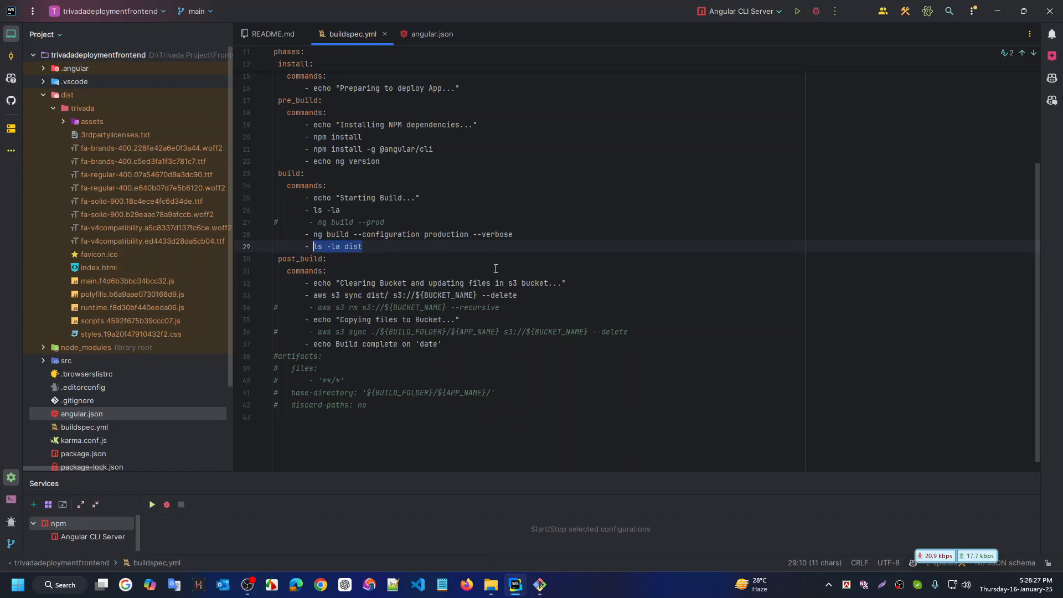
key("ctrl+c")
key("ctrl+super+Left")
key("ctrl+f")
key("ctrl+v")
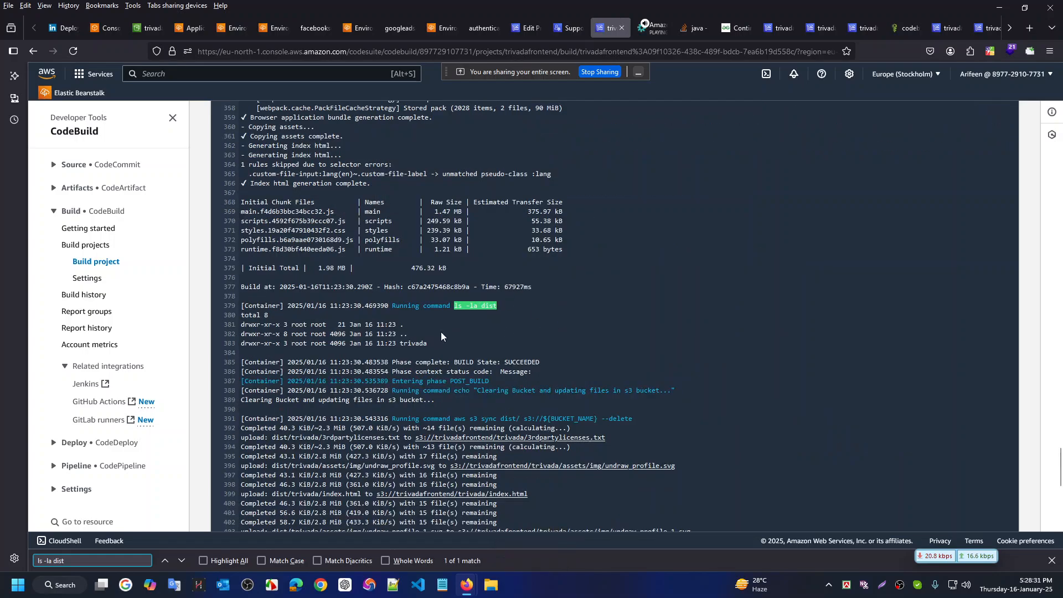
key("Return")
double_click(415, 343)
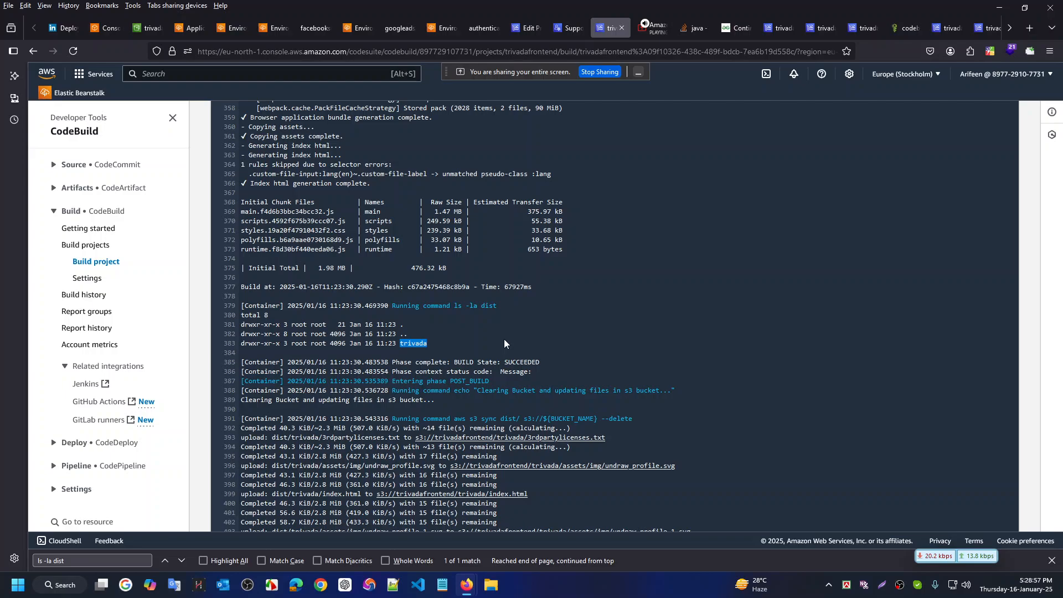
key("ctrl+super+Right")
scroll(526, 200, "up", 3)
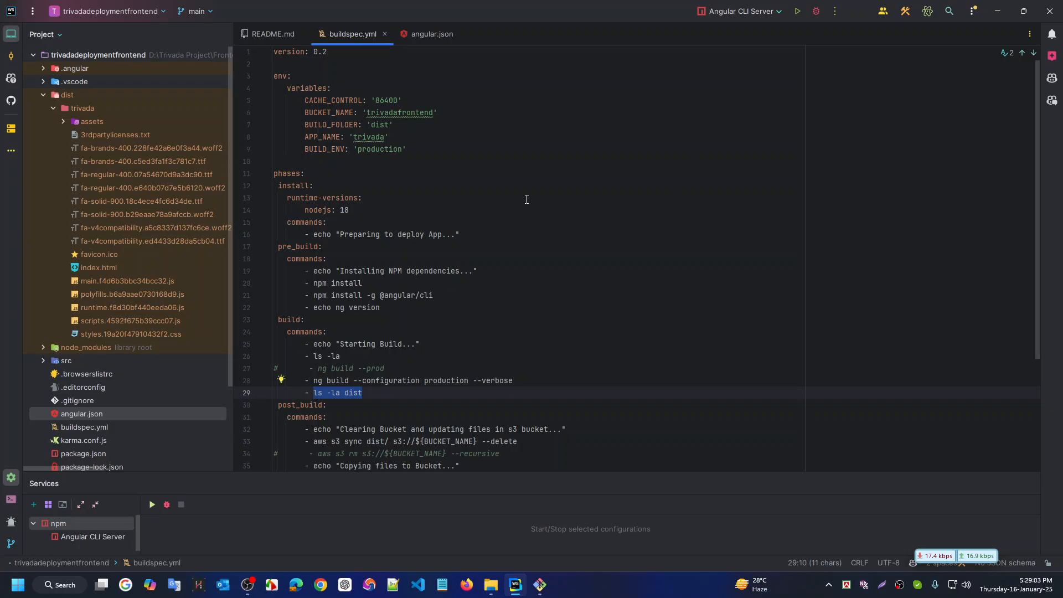
Paste 'trivada' from APP_NAME on line 8 after dist/ in line 33's aws s3 sync command
scroll(438, 271, "down", 2)
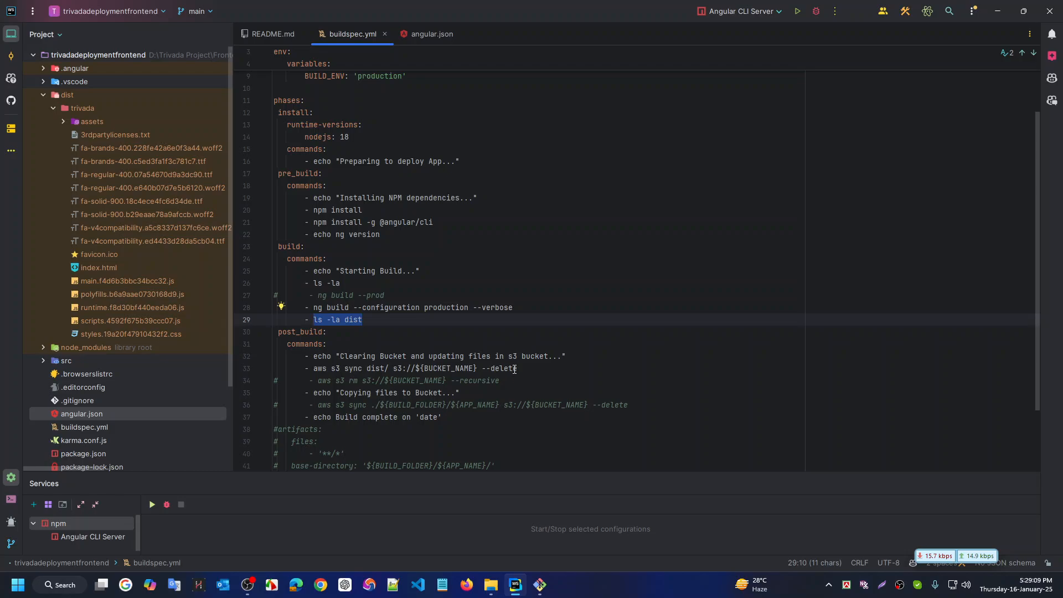
left_click(534, 367)
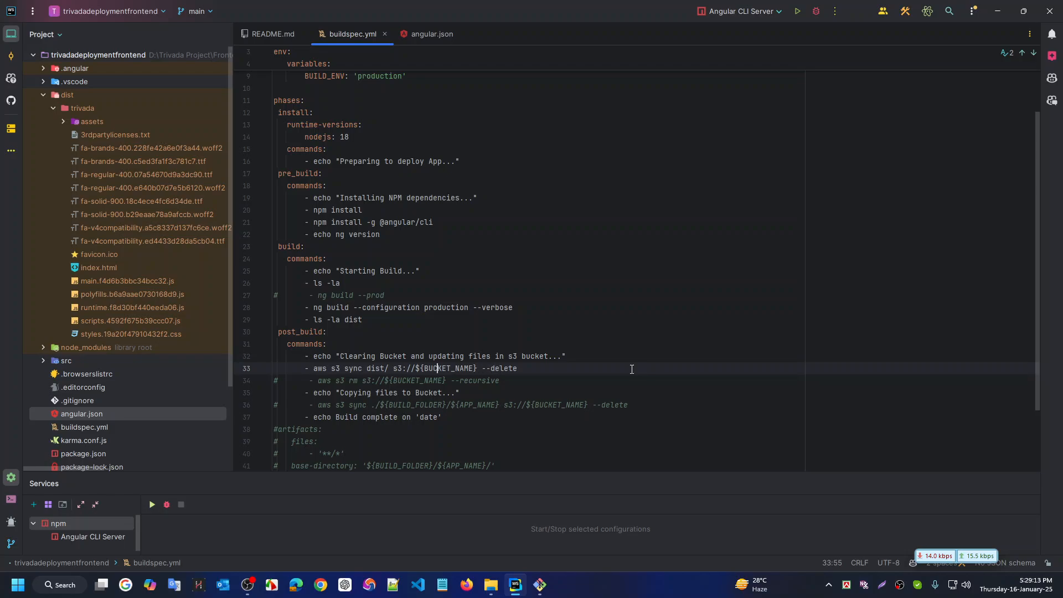
key("Left")
key("Left")
key("Left")
key("Left")
key("Left")
key("Left")
key("Left")
key("Left")
key("Left")
key("Left")
key("Left")
key("Left")
key("Left")
key("Left")
key("Right")
key("Right")
key("Right")
scroll(596, 223, "up", 2)
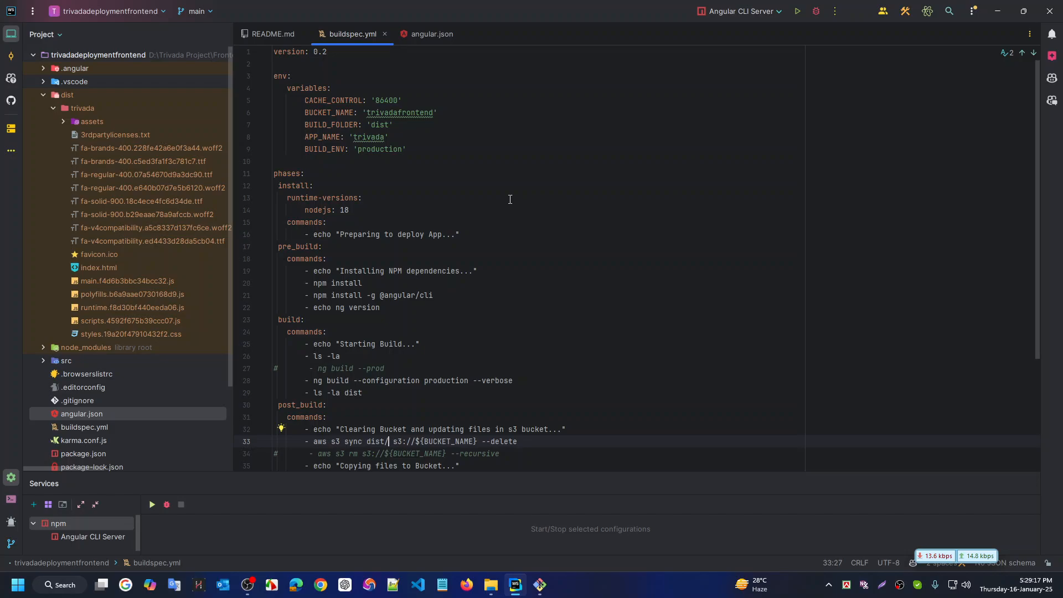
double_click(377, 141)
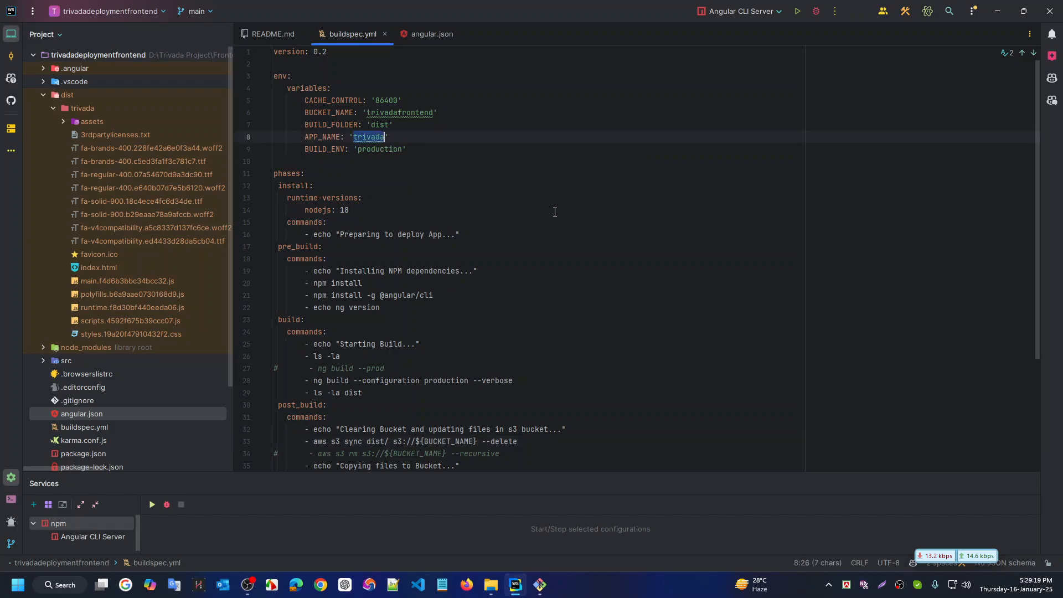
scroll(584, 232, "down", 5)
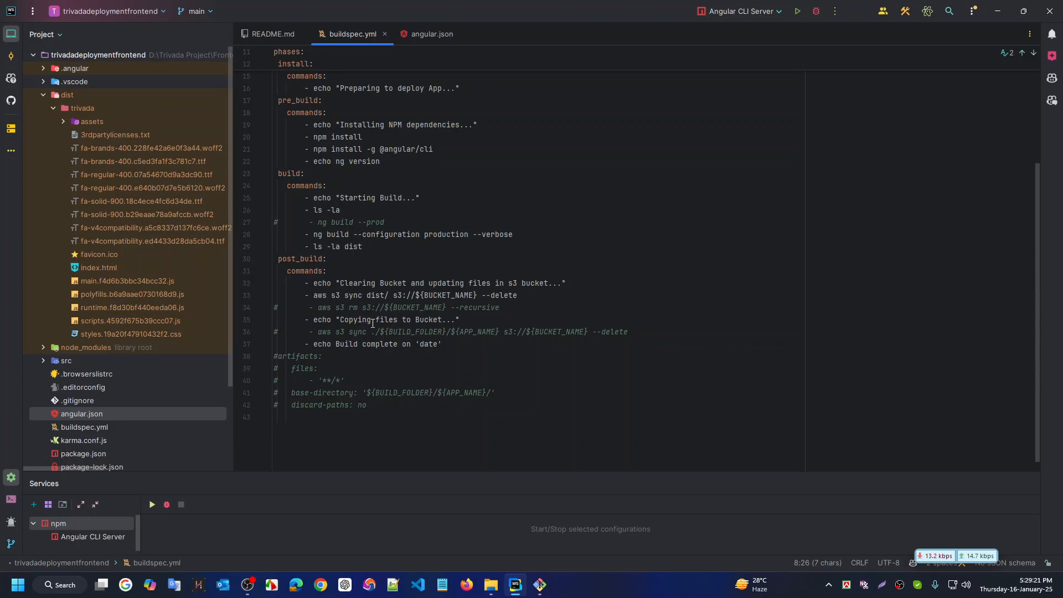
left_click(389, 295)
key("ctrl+v")
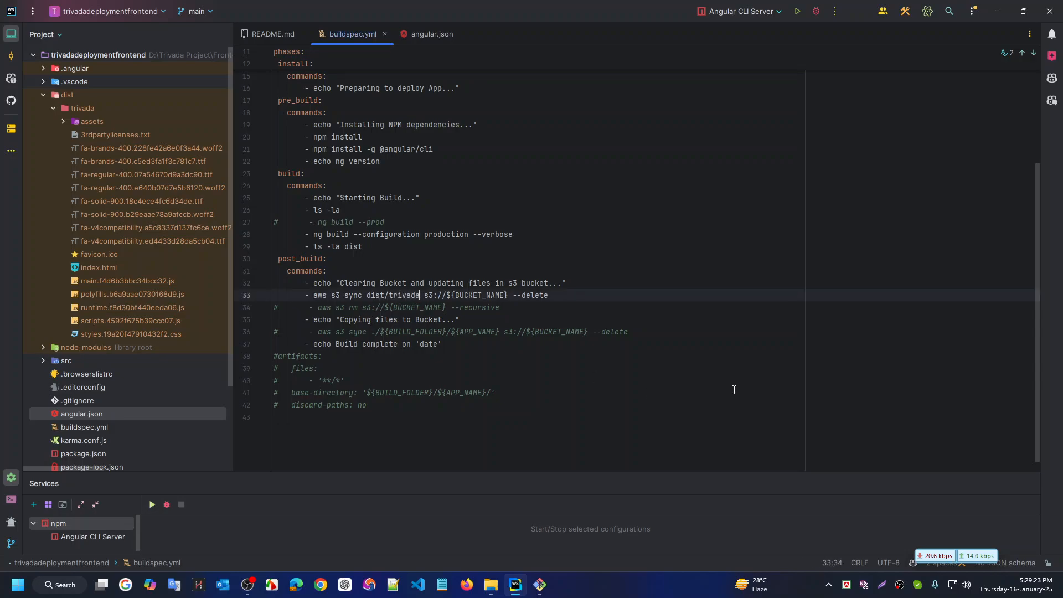
left_click(790, 271)
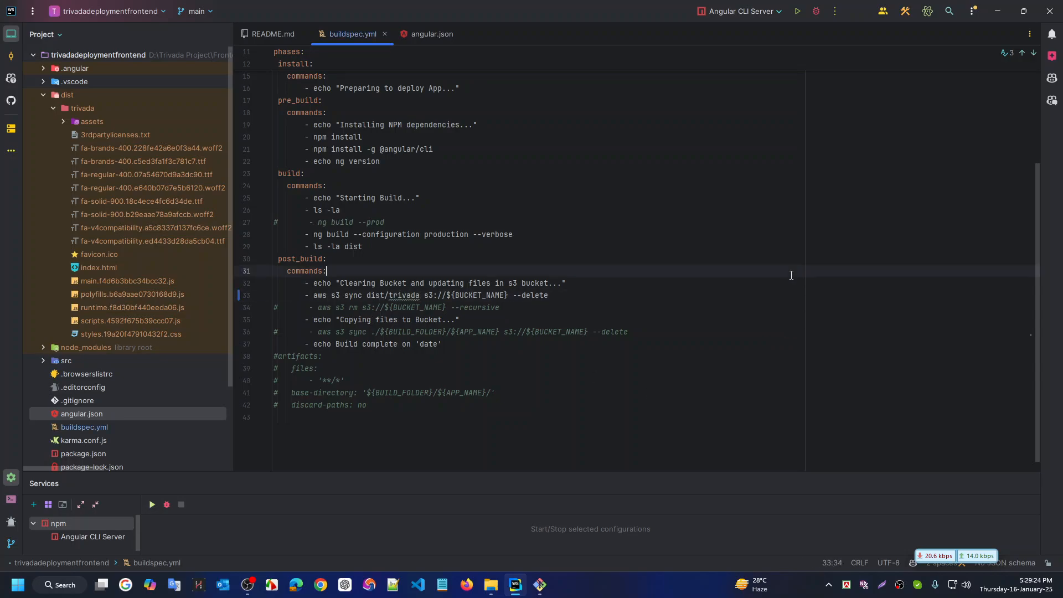
left_click(606, 280)
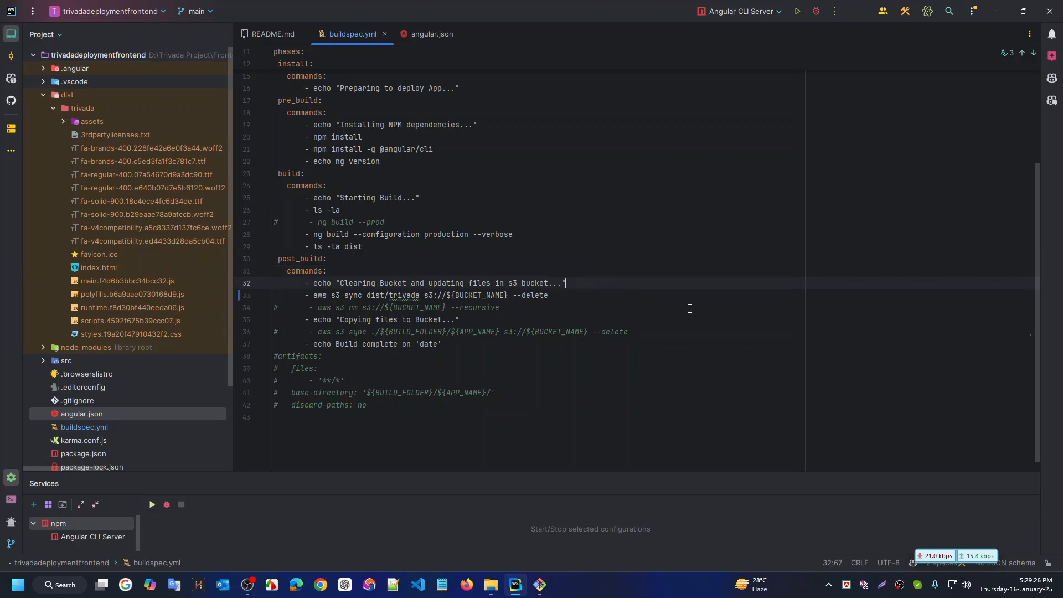
Stage, commit as 'updated buildspec yml file', and push the dist/trivada change to main
left_click(540, 584)
key("Up")
key("Up")
key("Up")
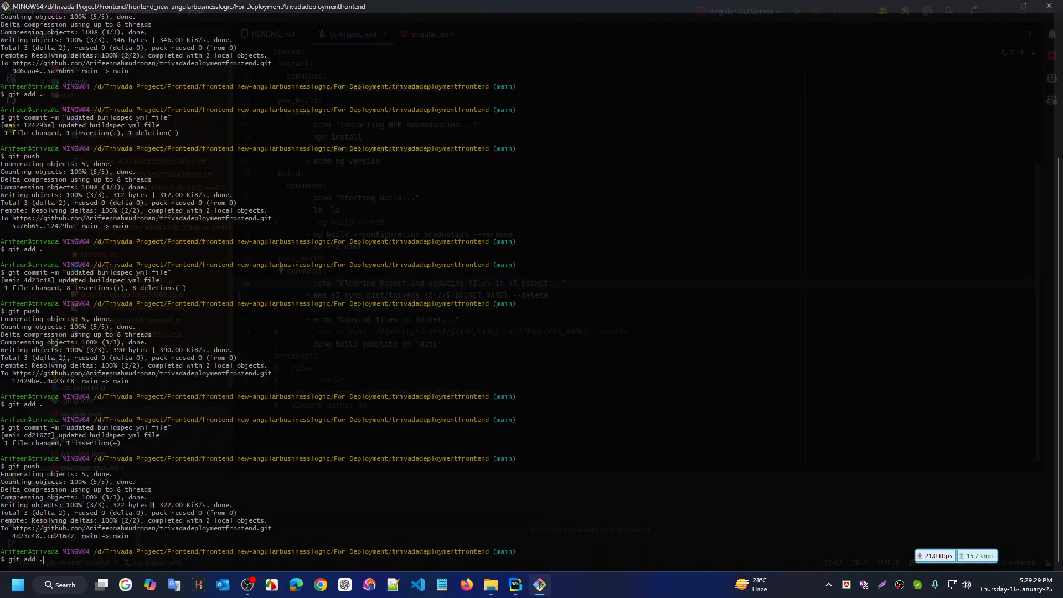
key("Return")
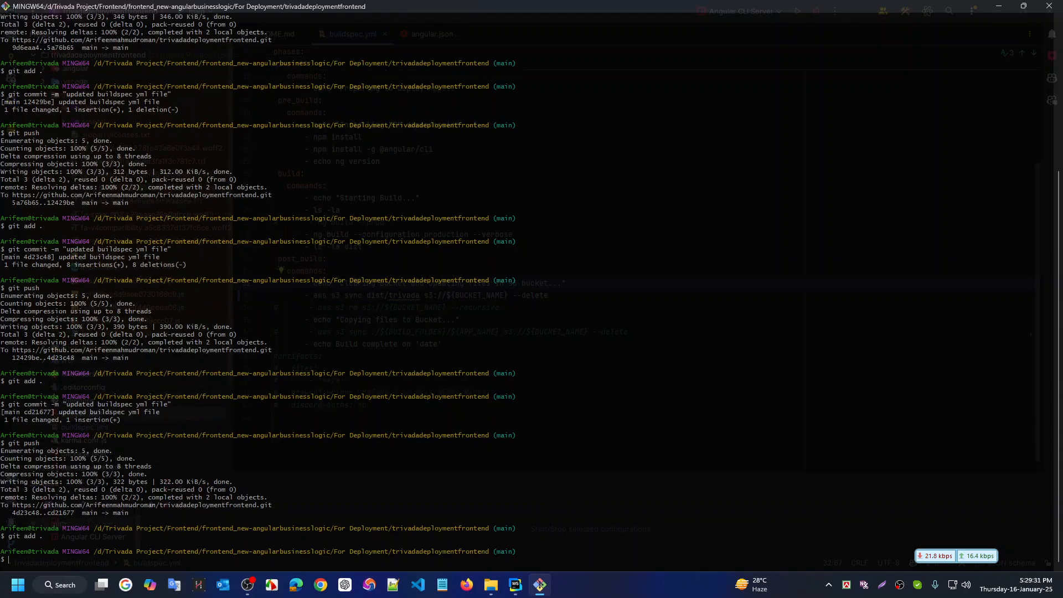
key("Up")
key("Up")
key("Up")
key("Return")
key("Up")
key("Up")
key("Up")
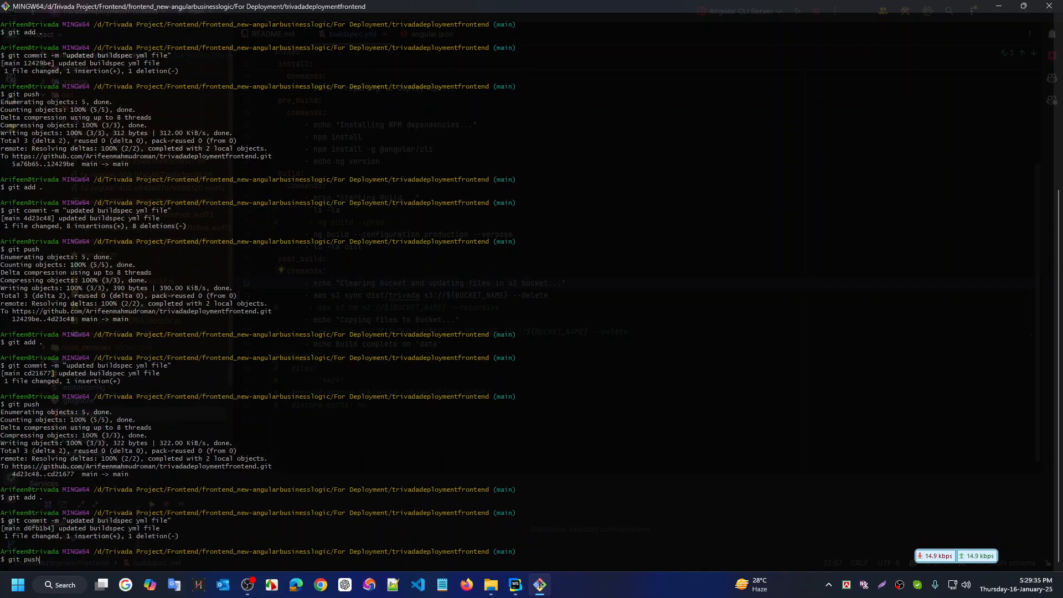
key("Return")
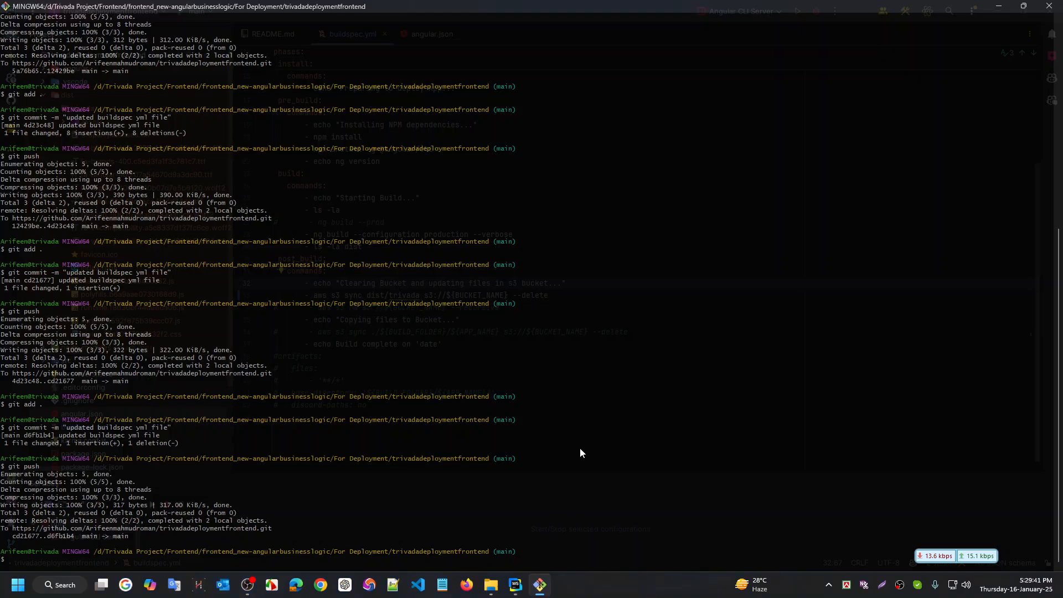
key("ctrl+super+Right")
Go via the build projects list to trivadafrontend's history, showing build 11 for d6fb1b4 running
scroll(518, 196, "up", 15)
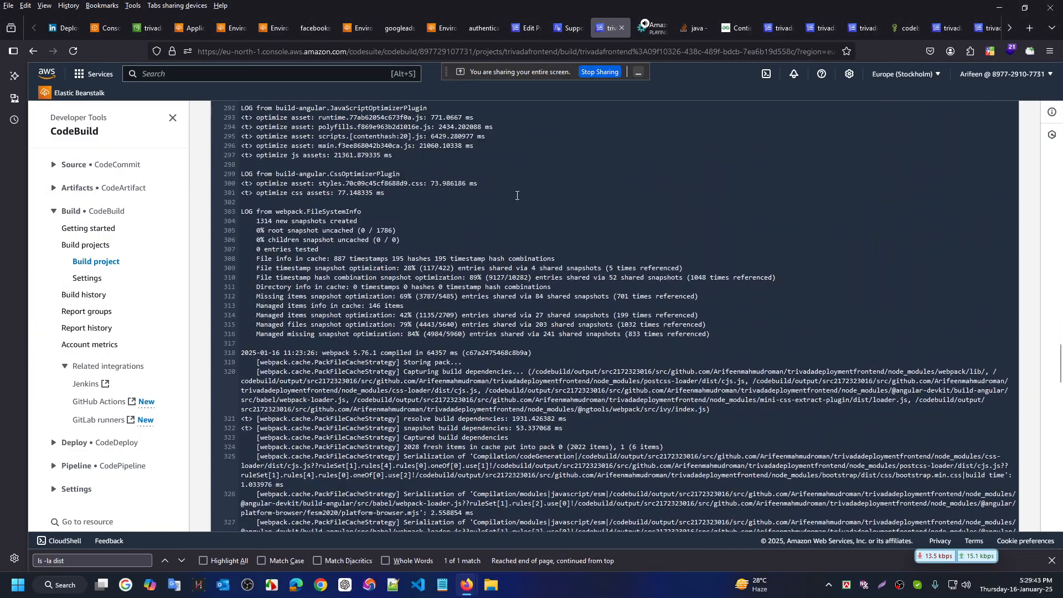
left_click(80, 135)
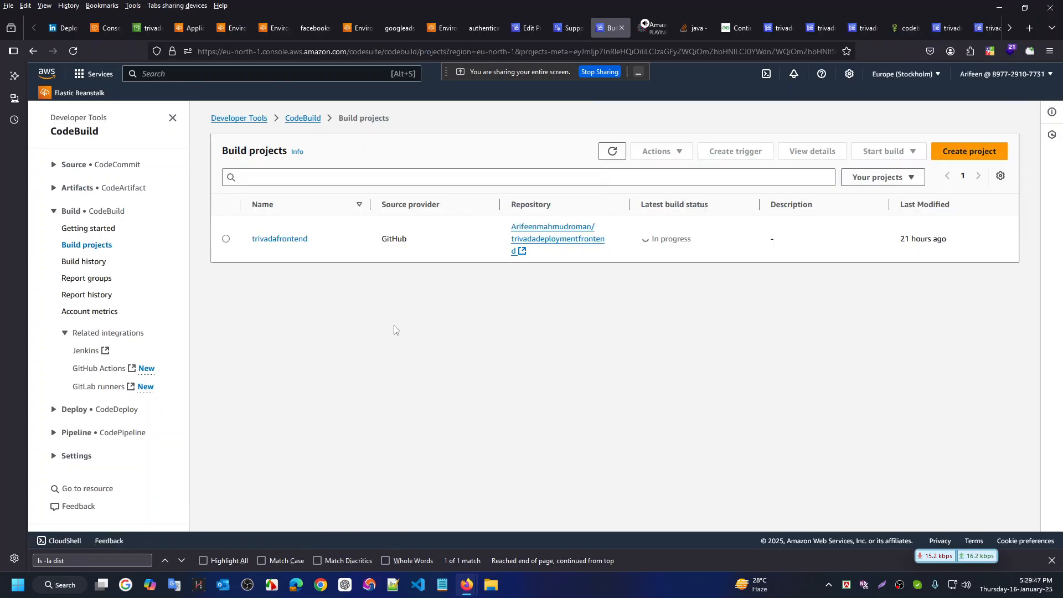
left_click(277, 240)
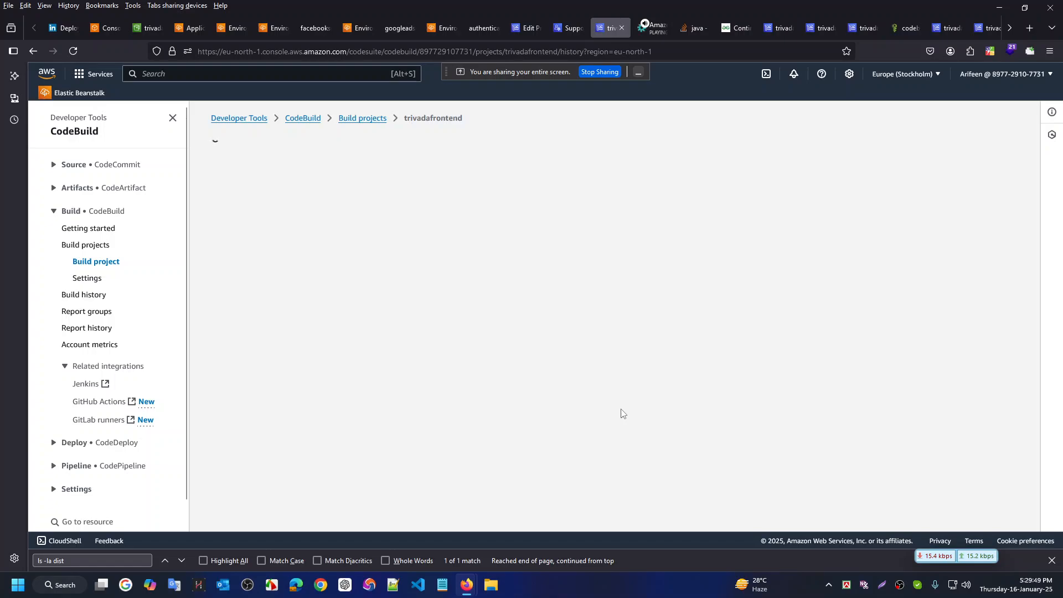
scroll(454, 372, "down", 1)
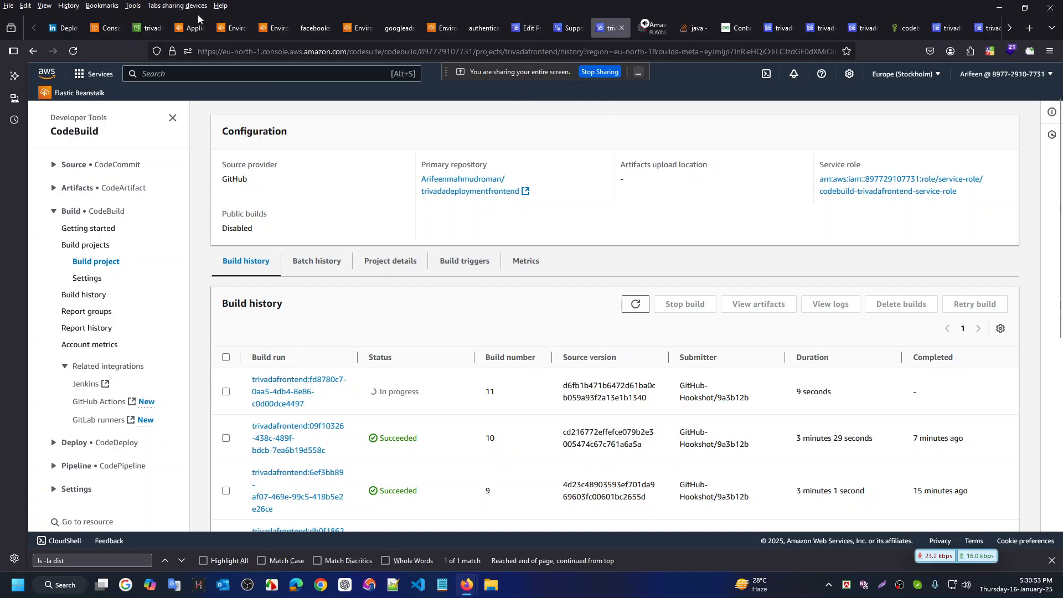
Move the S3 tab and browse from the Buckets list into the trivadafrontend bucket's contents
left_click_drag(148, 27, 573, 41)
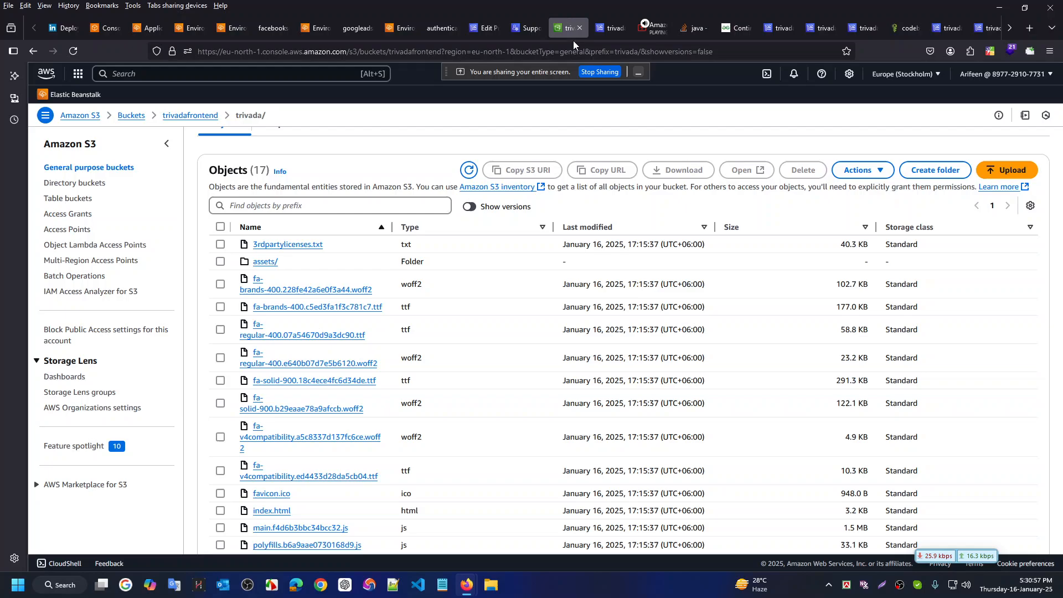
left_click(614, 29)
left_click(569, 28)
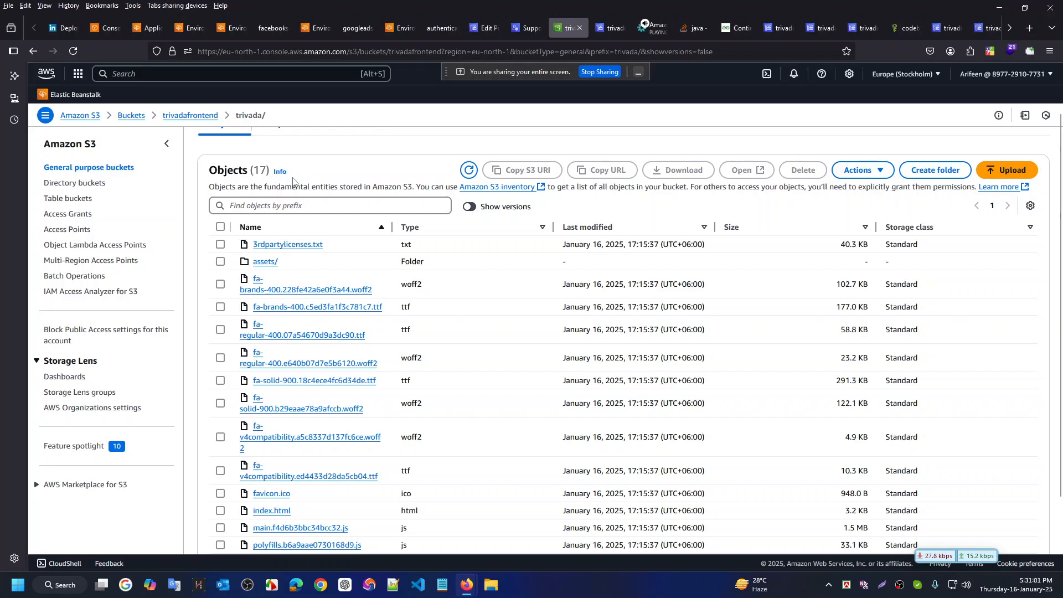
scroll(355, 221, "up", 2)
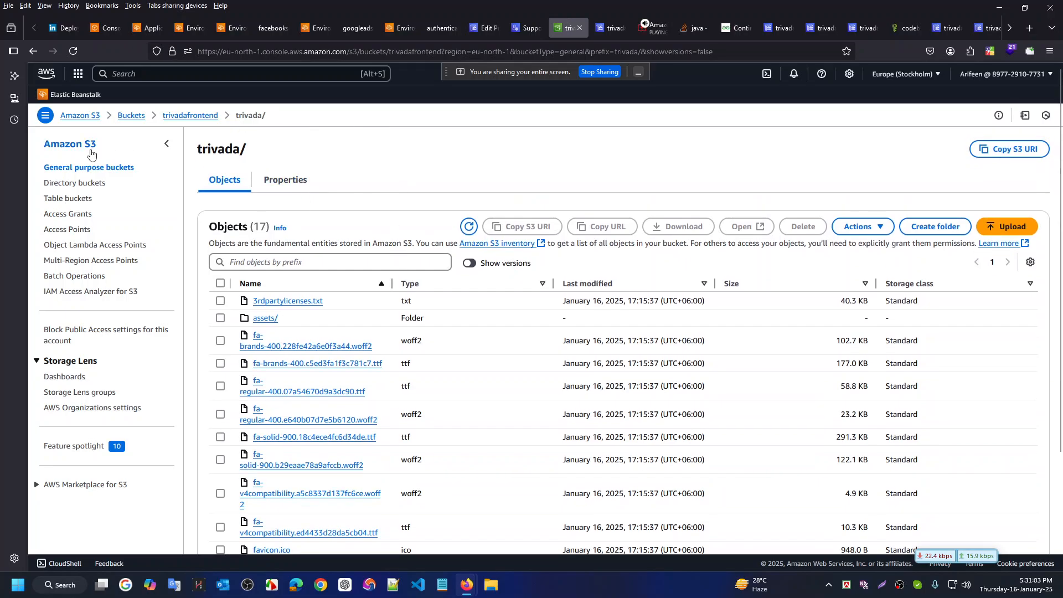
left_click(131, 115)
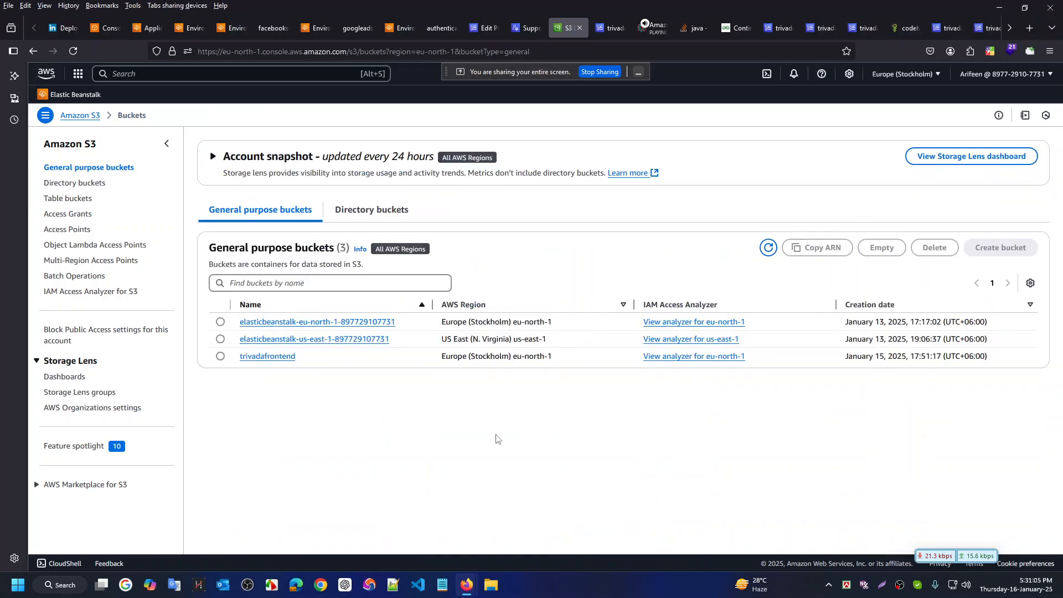
left_click(259, 357)
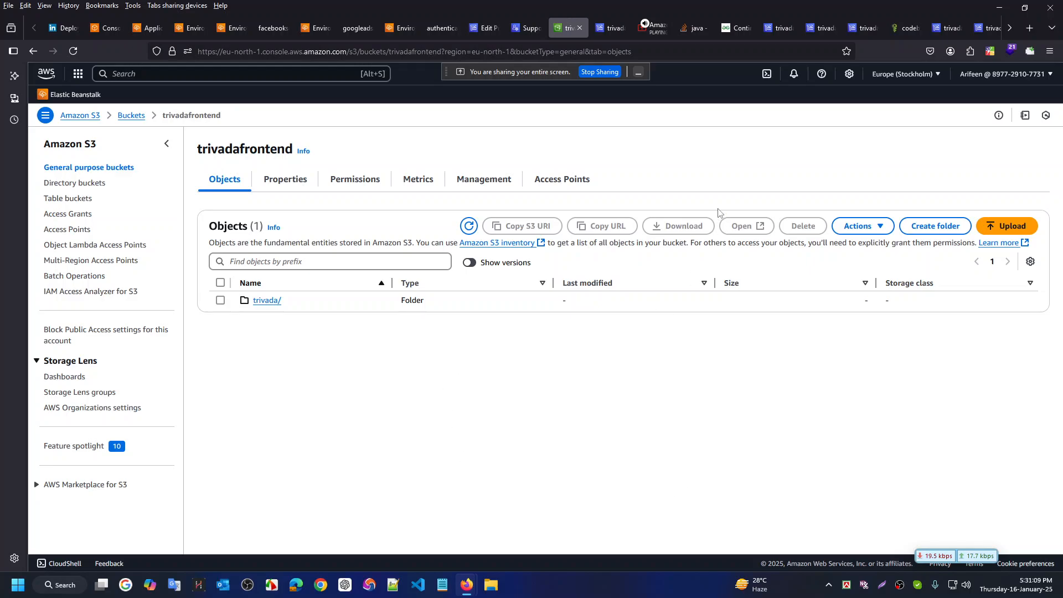
Open the details of in-progress trivadafrontend build 11 from the CodeBuild build history
left_click(614, 29)
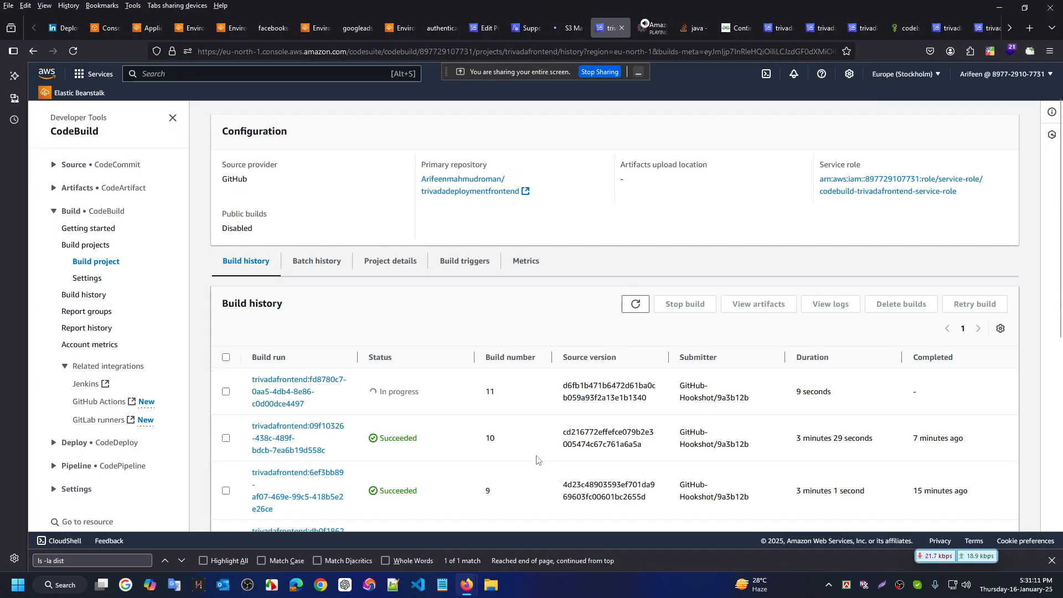
scroll(517, 341, "down", 2)
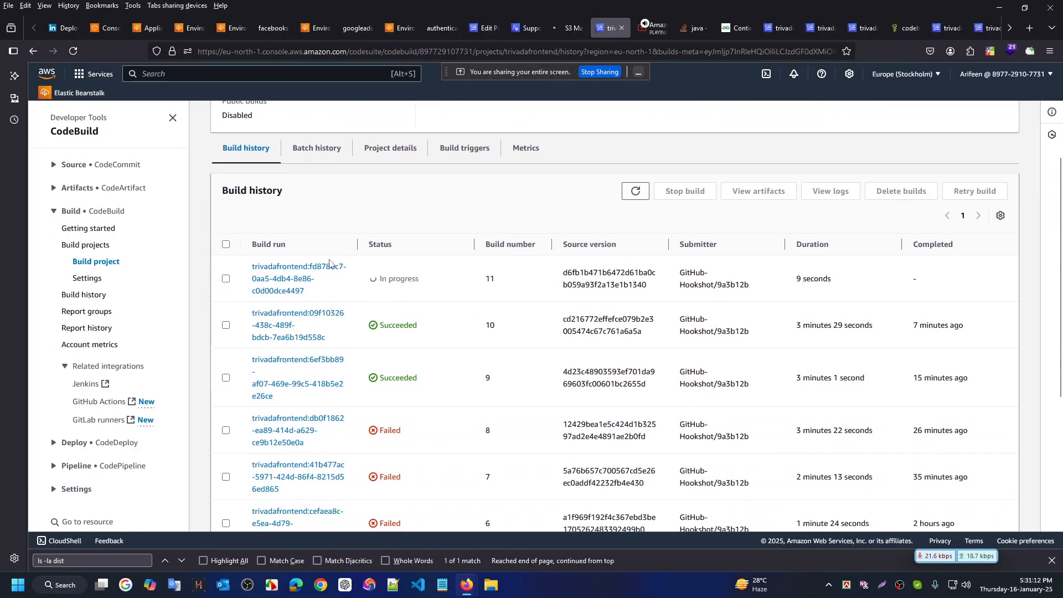
left_click(287, 272)
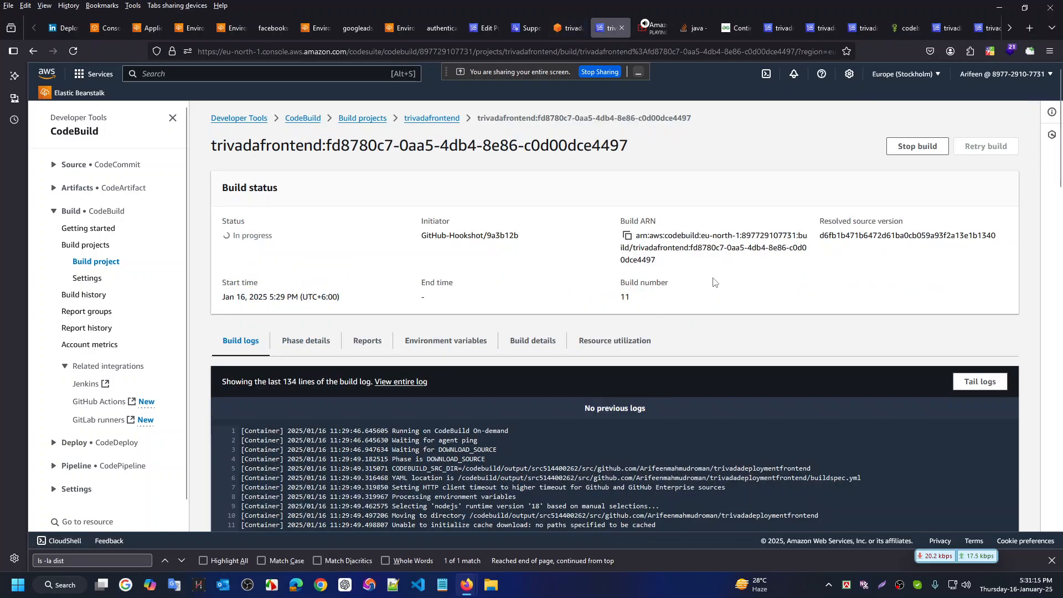
Read through build 11's streaming log, then move to the IntelliJ IDEA desktop
scroll(697, 325, "down", 20)
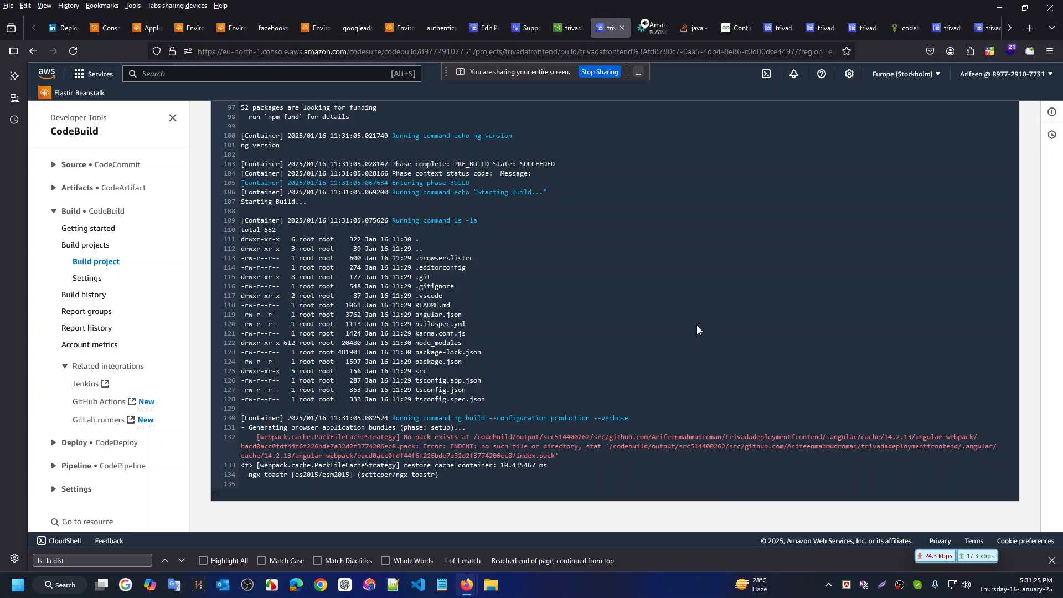
scroll(697, 329, "up", 10)
scroll(697, 326, "up", 10)
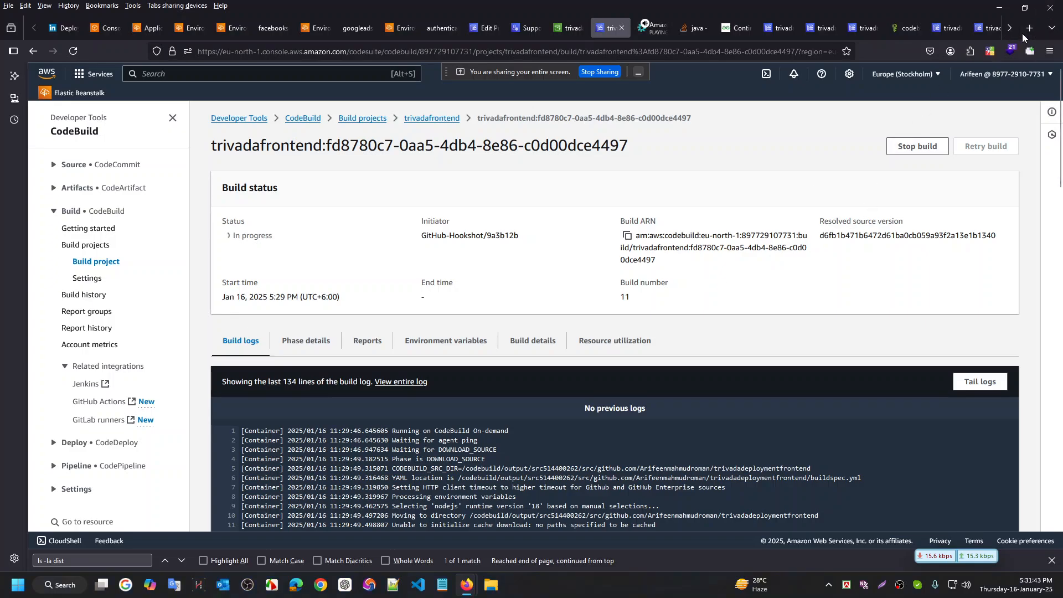
key("ctrl+super+Left")
left_click(467, 585)
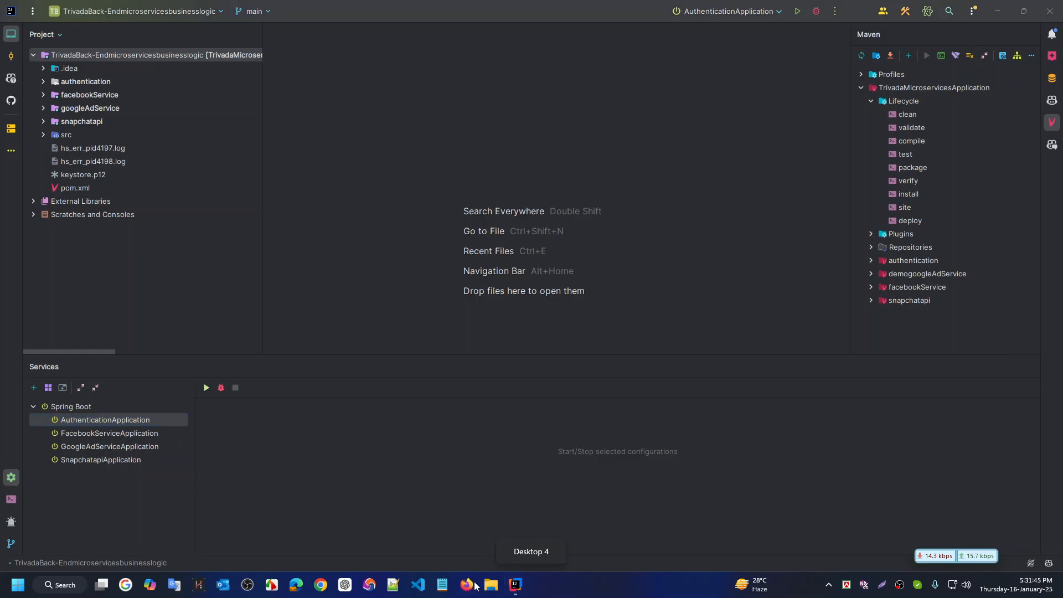
type("localhost:4200/")
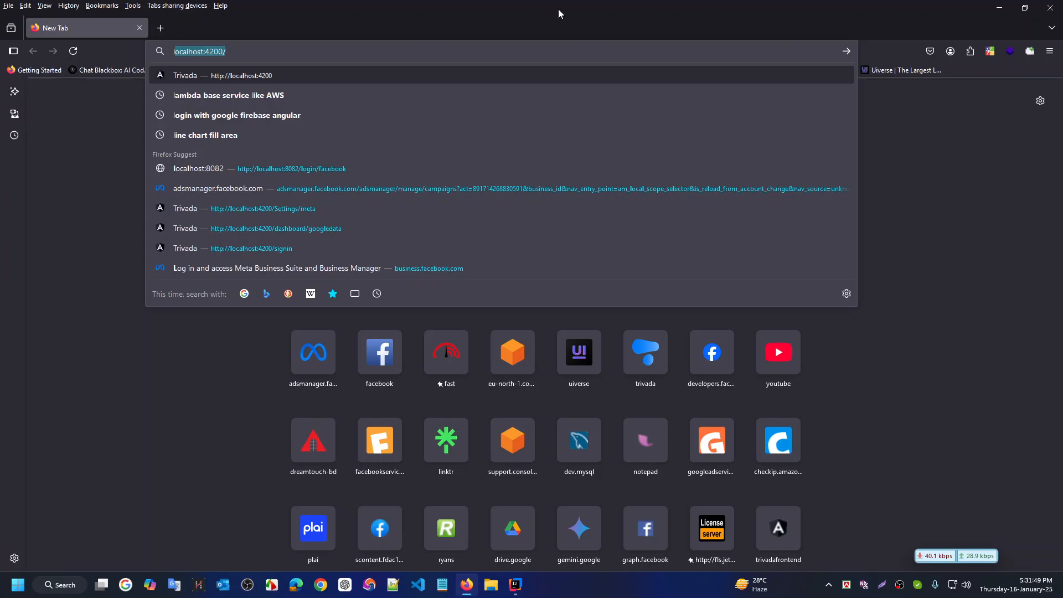
left_click(515, 585)
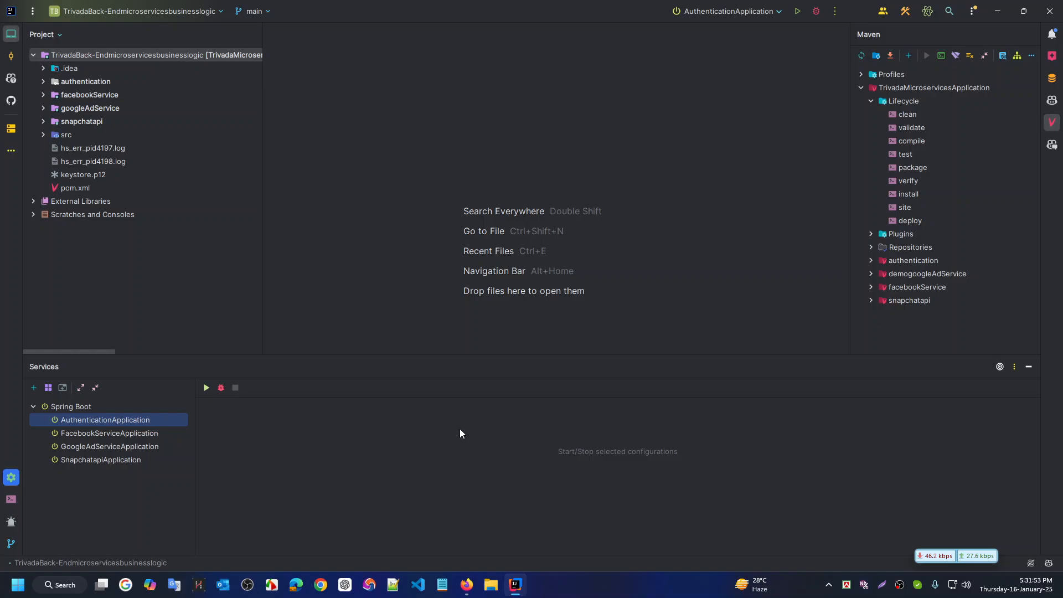
key("ctrl+shift+r")
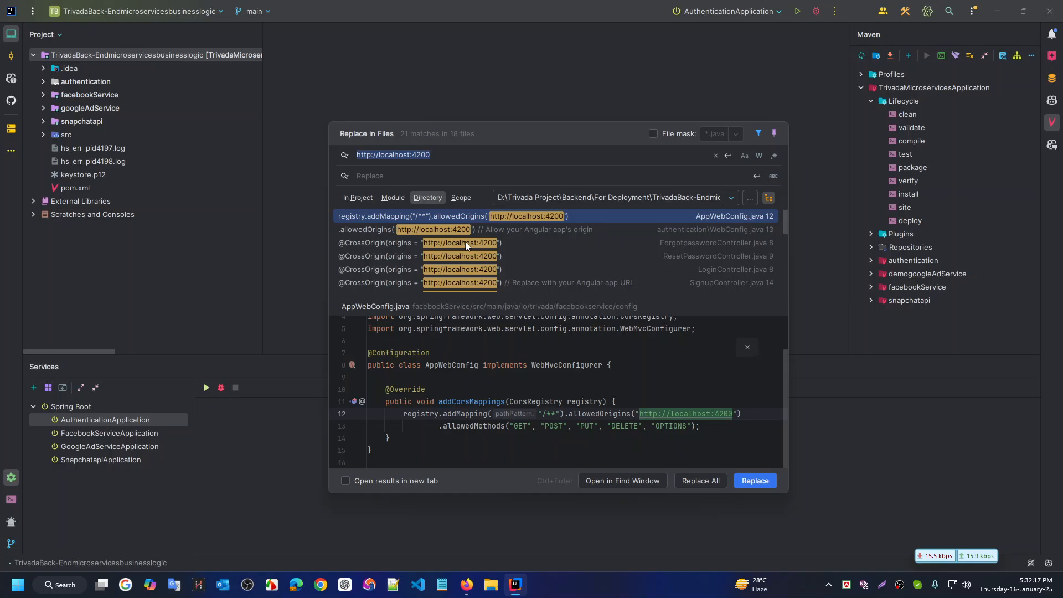
key("ctrl+super+Right")
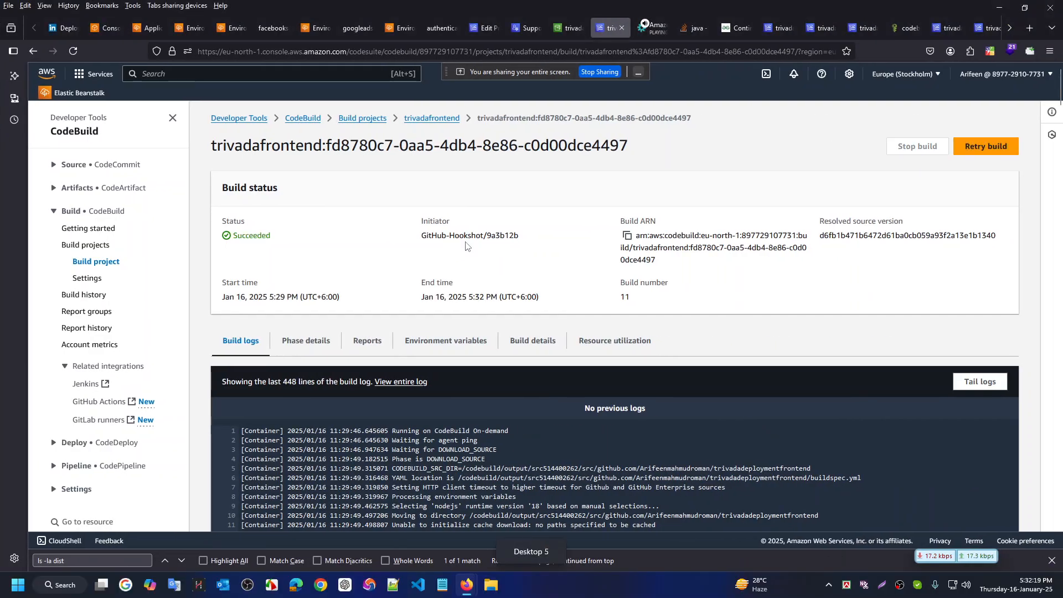
Confirm the trivadafrontend files show 17:32:15, then open index.html's Object URL to load the Trivada sign-in page
scroll(473, 304, "down", 2)
scroll(473, 304, "down", 5)
scroll(463, 350, "up", 7)
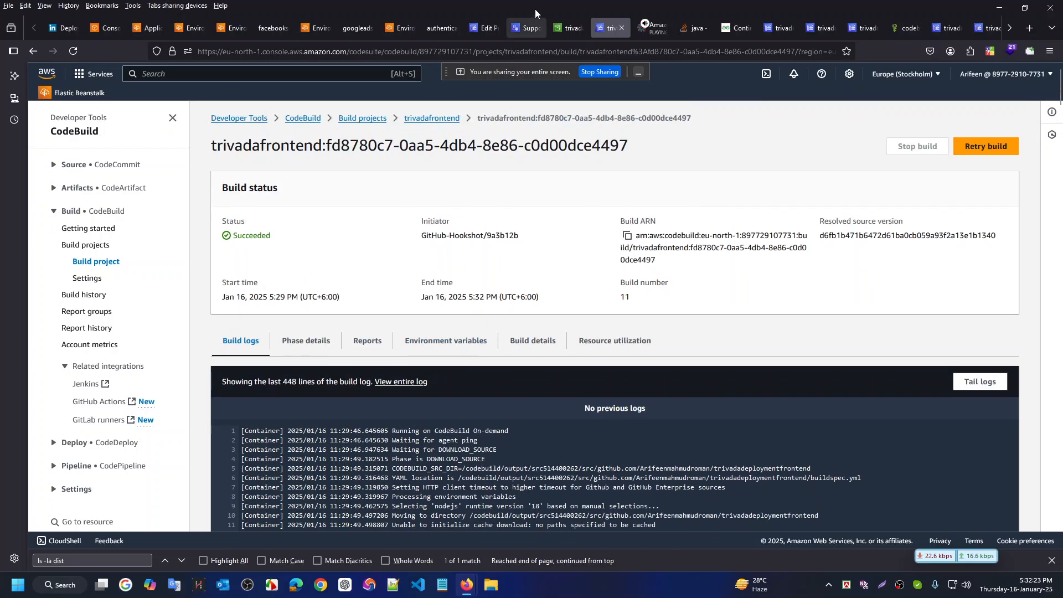
left_click(570, 25)
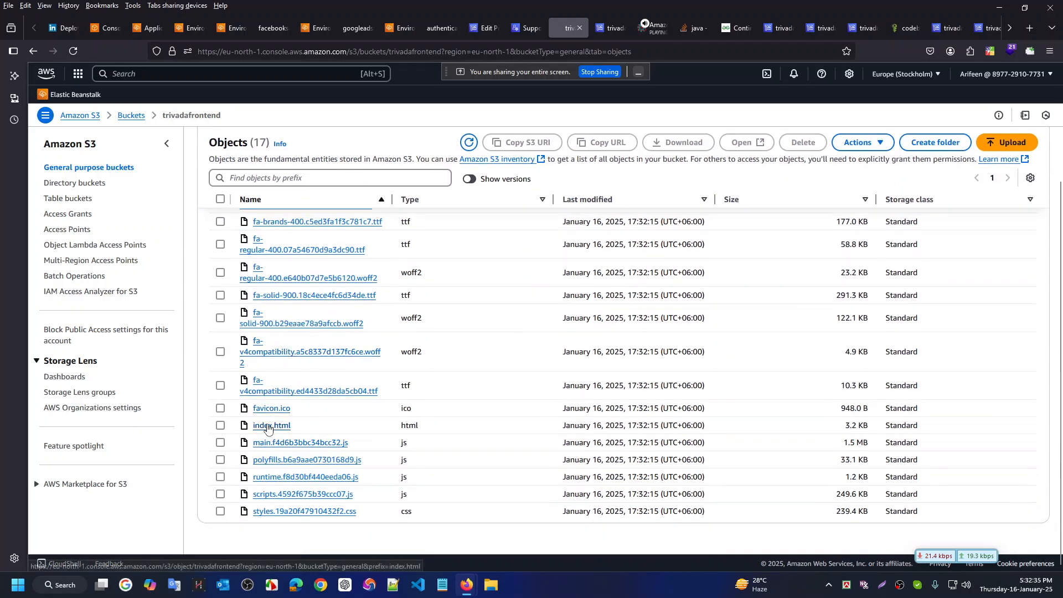
left_click(267, 426)
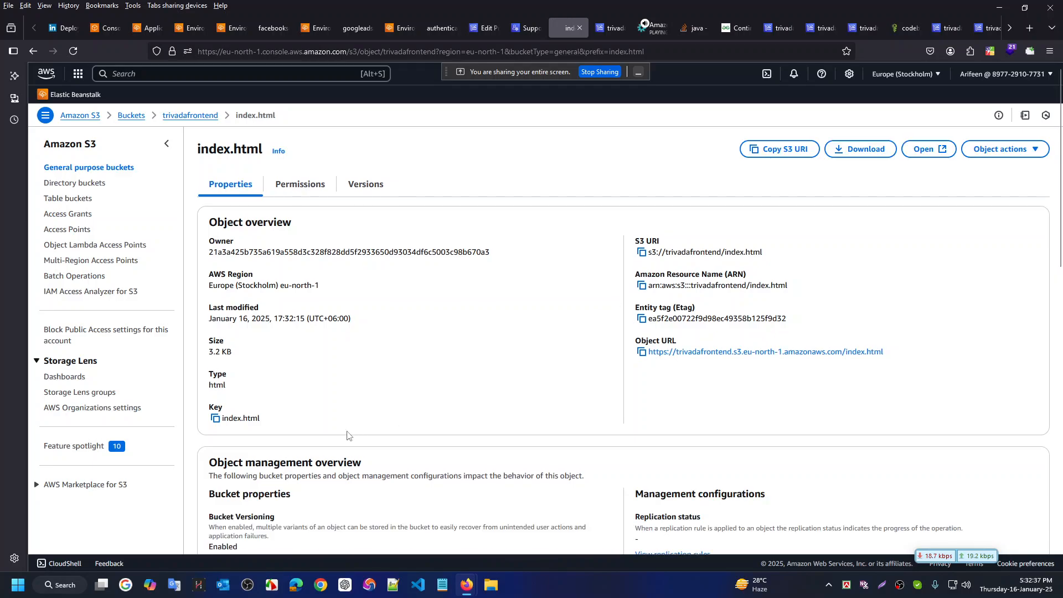
scroll(420, 366, "down", 2)
left_click(764, 299)
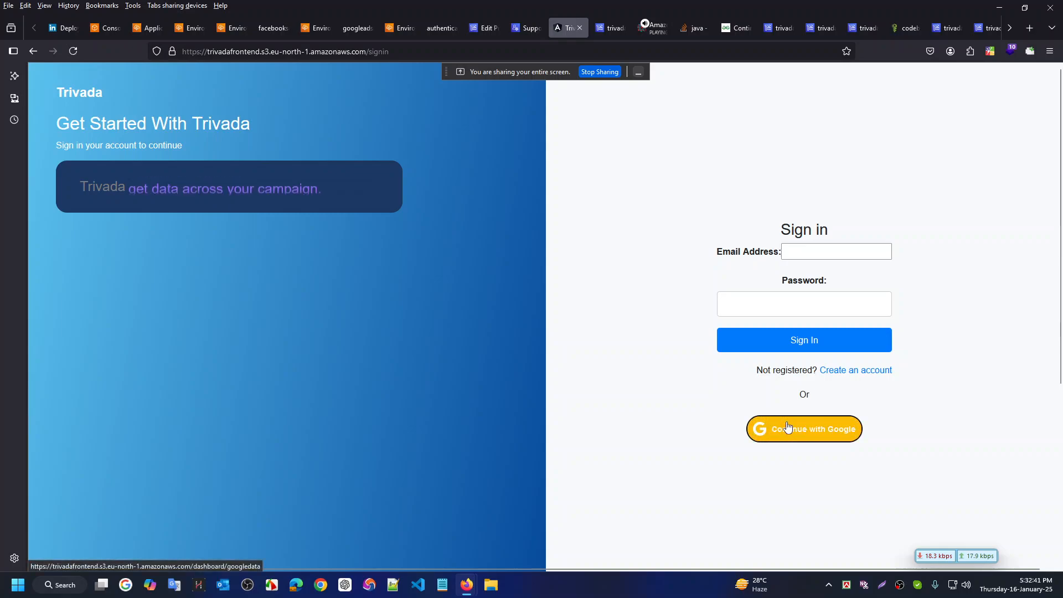
Inspect the Trivada sign-in page and view its Console showing the unauthenticated redirect to login
scroll(719, 476, "down", 5)
right_click(530, 379)
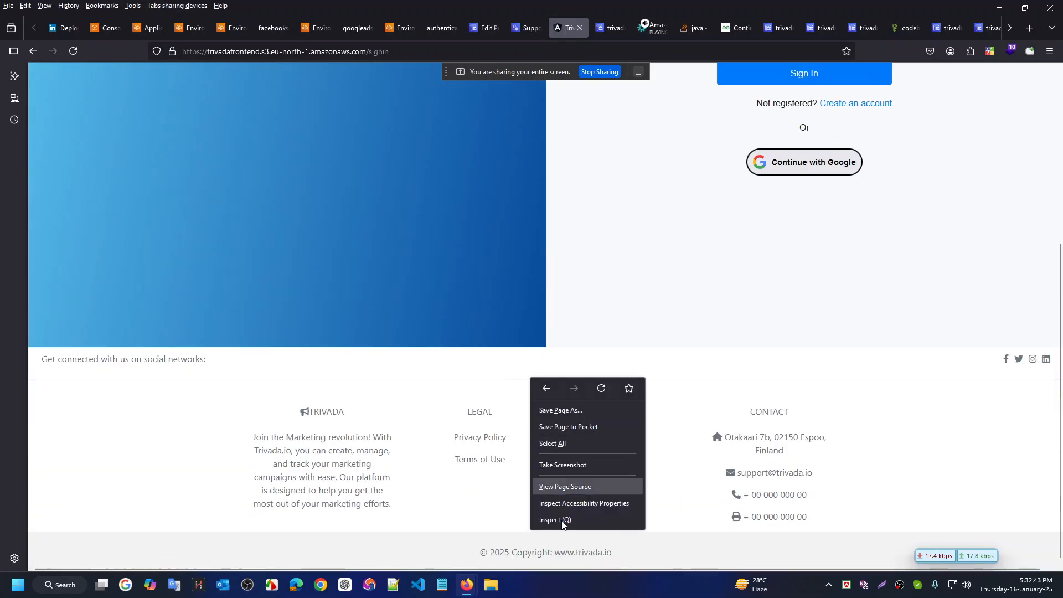
left_click(569, 521)
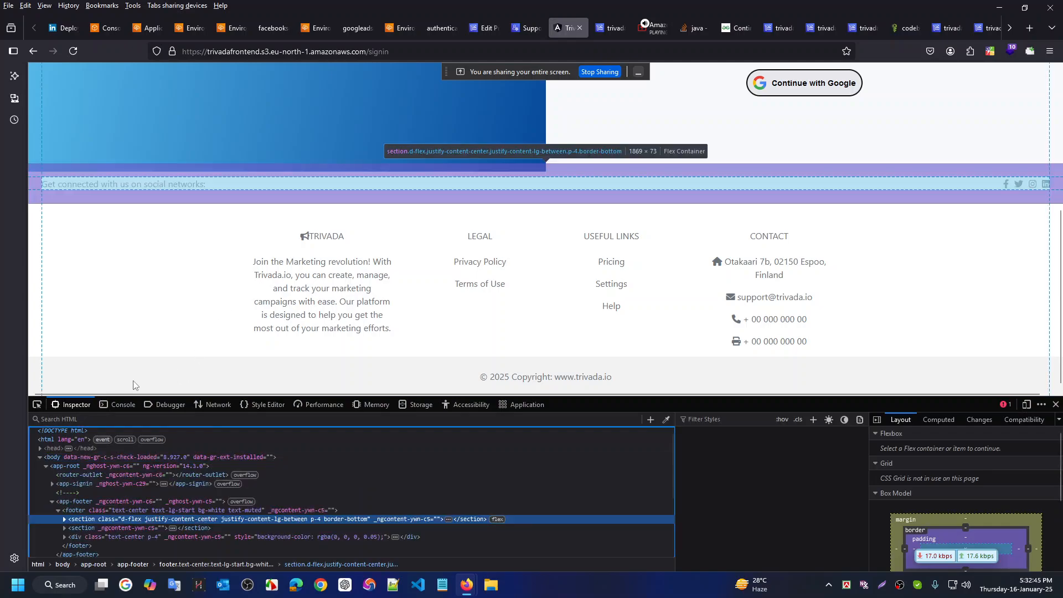
left_click(113, 407)
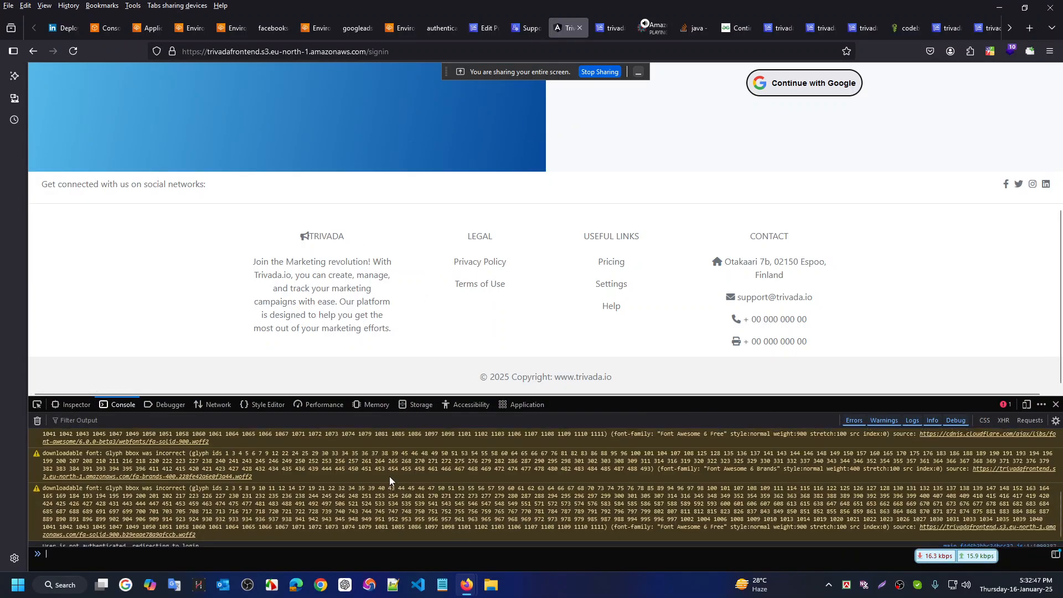
scroll(622, 171, "up", 4)
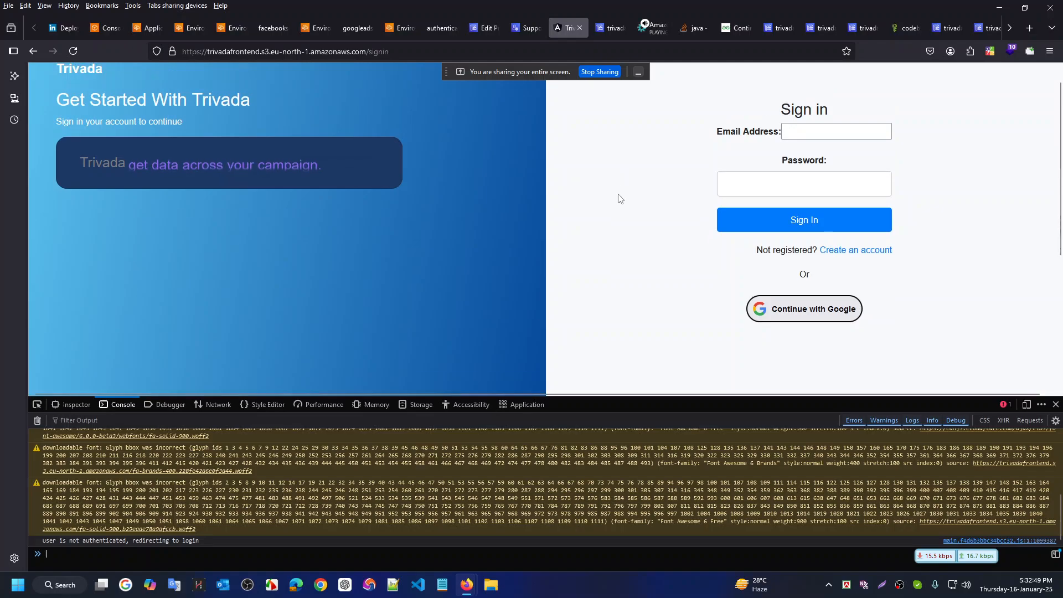
scroll(612, 215, "down", 1)
scroll(609, 213, "down", 3)
Copy the deployed S3 site's base address from the browser's address bar
key("ctrl+super+Left")
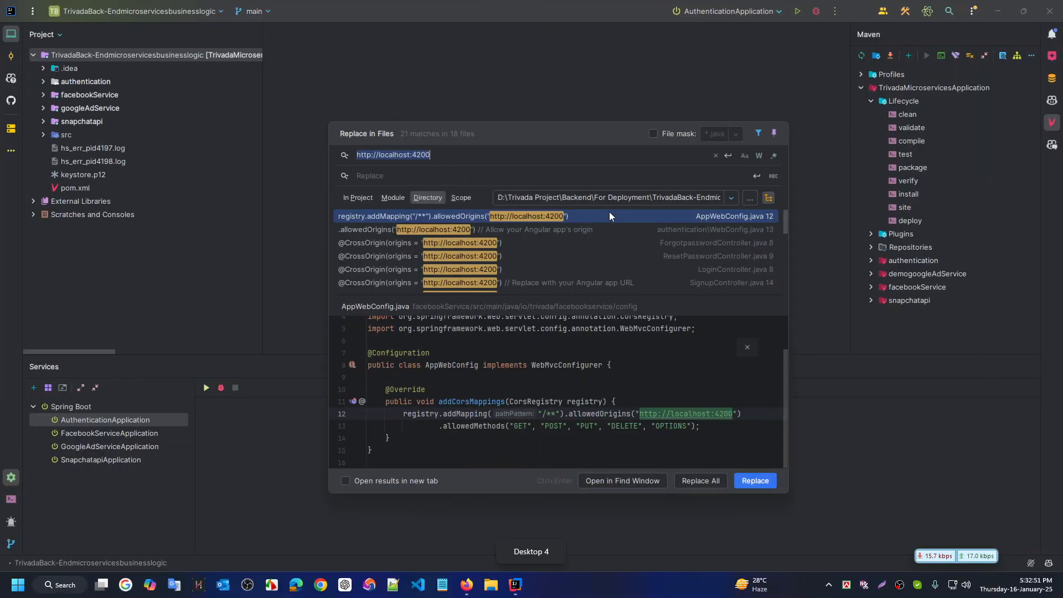
key("ctrl+super+Right")
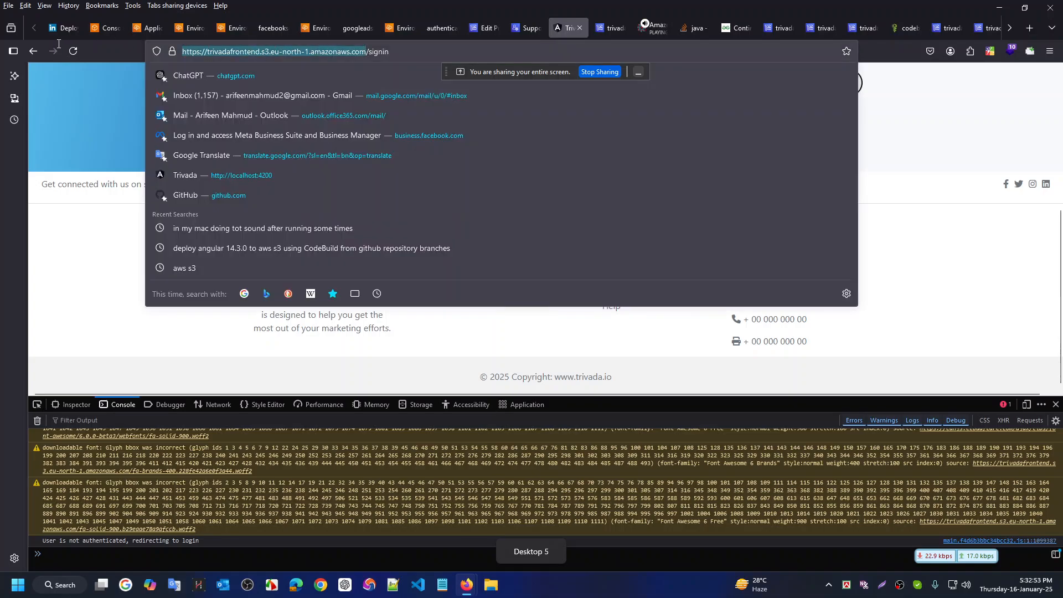
key("ctrl+l")
key("ctrl+c")
key("BackSpace")
key("ctrl+super+Left")
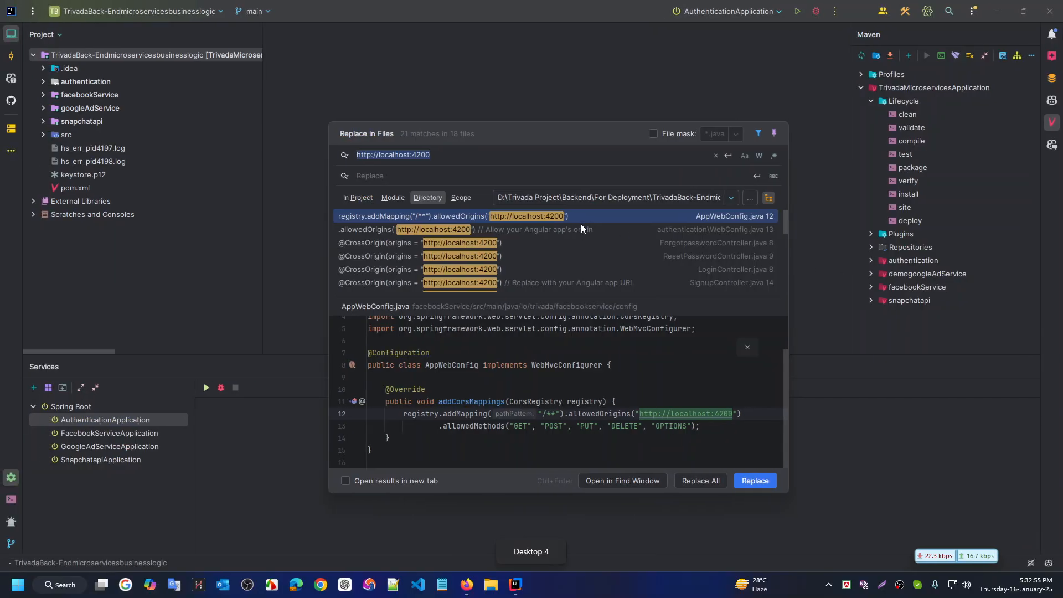
left_click(471, 171)
key("ctrl+v")
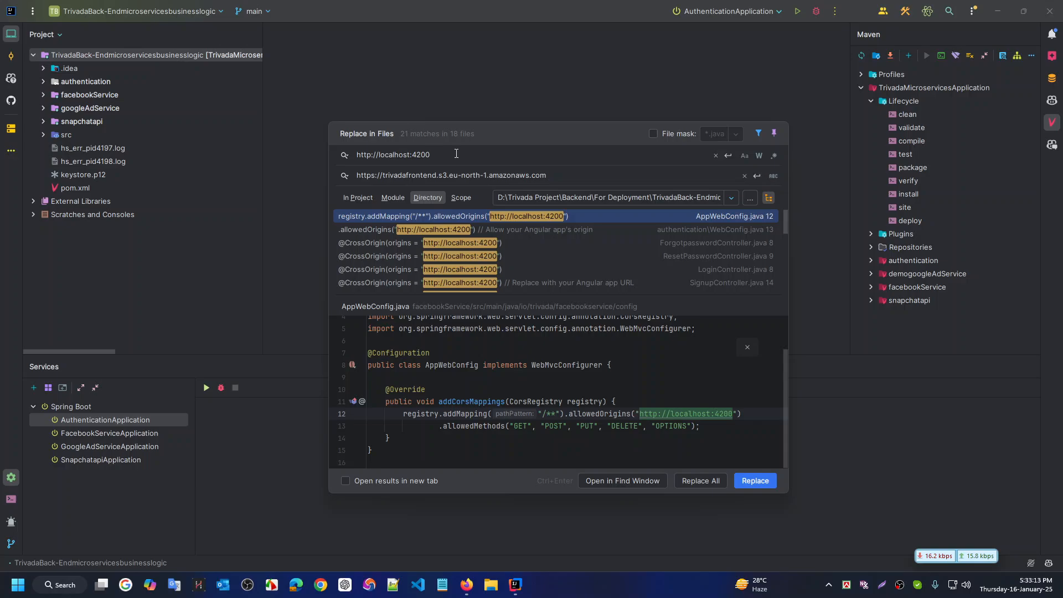
left_click_drag(446, 156, 355, 154)
left_click_drag(455, 158, 411, 154)
Bring up the WebStorm frontend project and try its project-wide search and replace without changes
key("ctrl+super+Right")
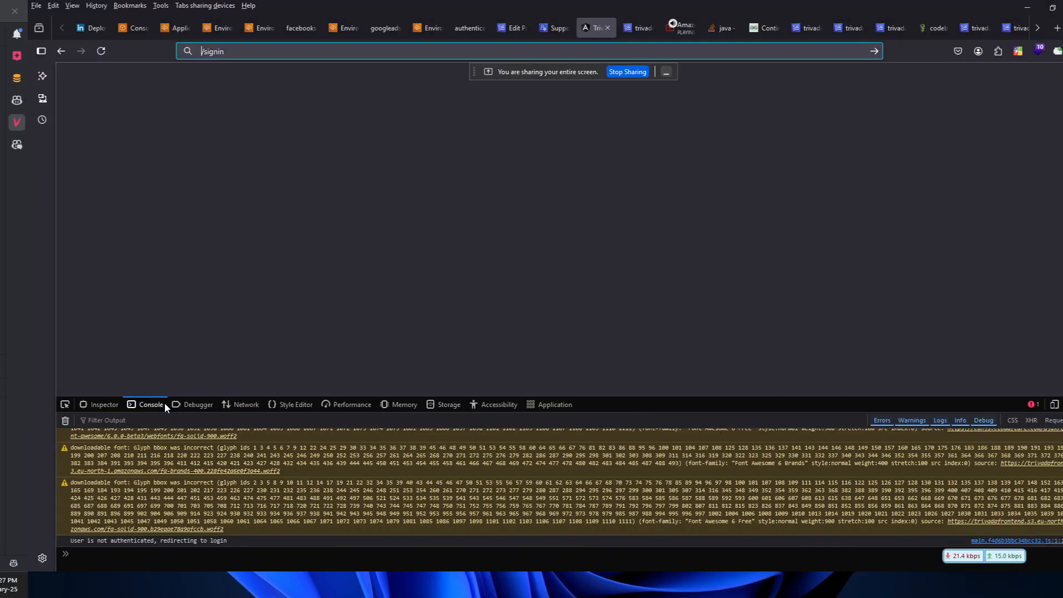
key("ctrl+super+Left")
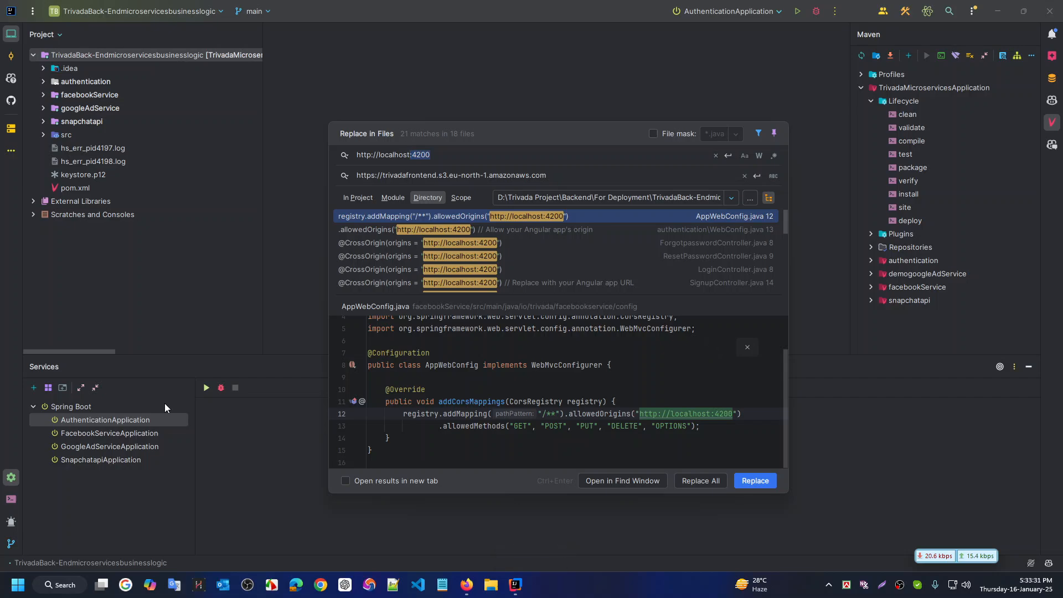
key("ctrl+super+Right")
key("ctrl+super+Right")
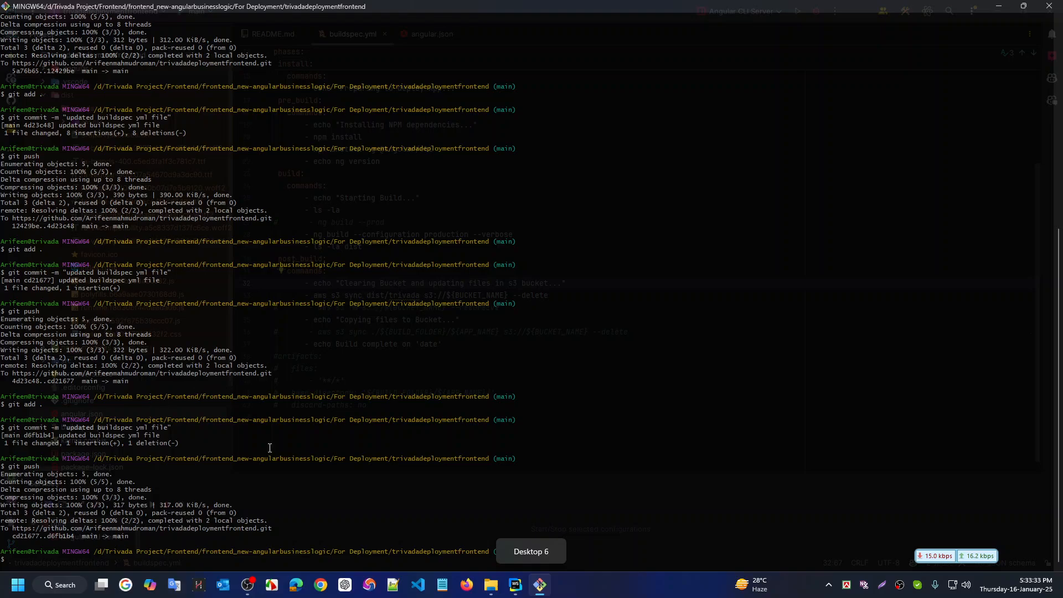
left_click(515, 585)
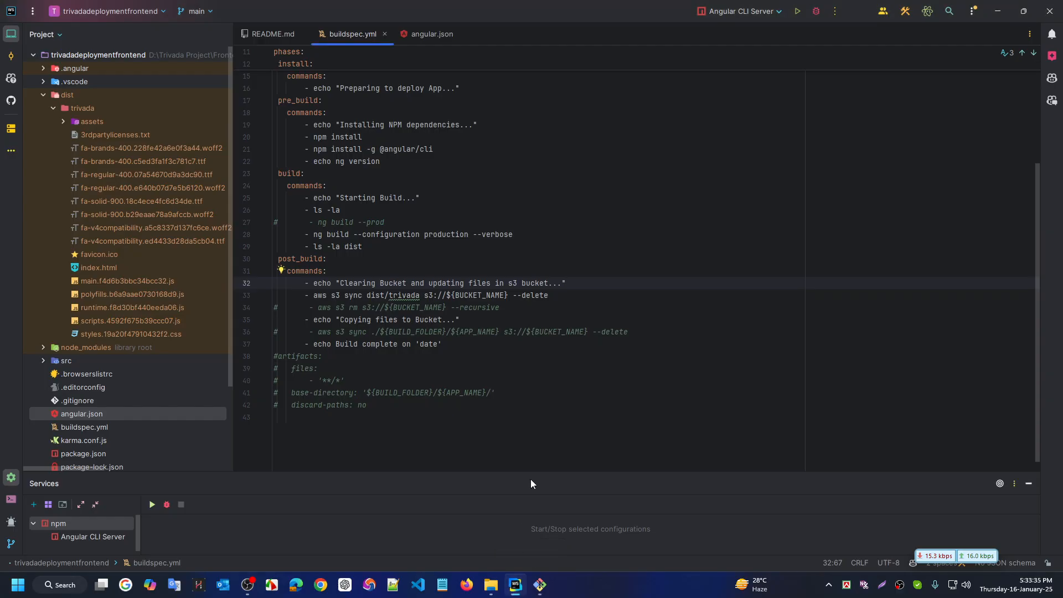
key("ctrl+shift+f")
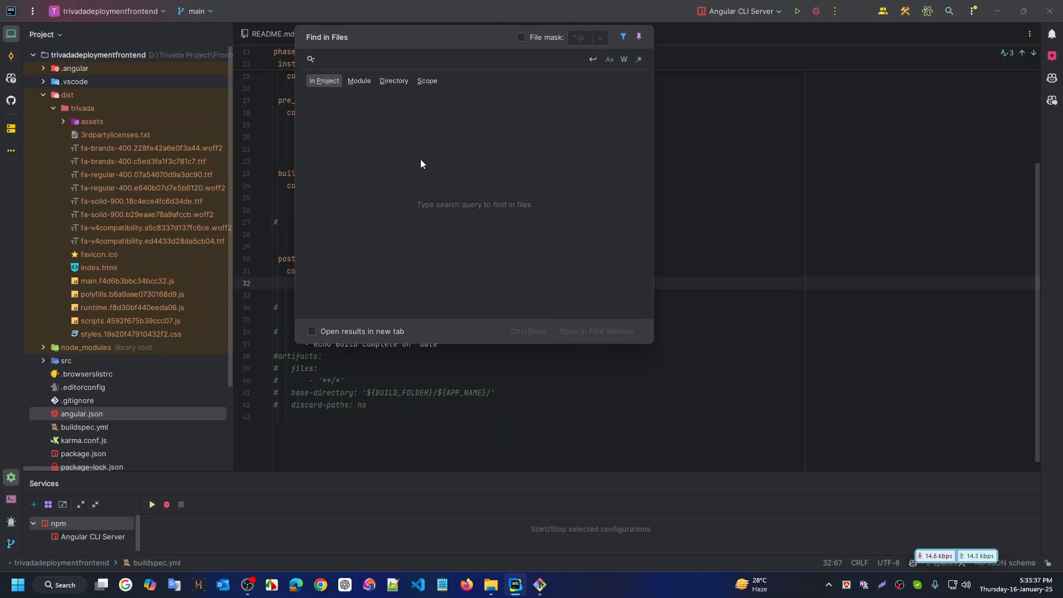
key("Escape")
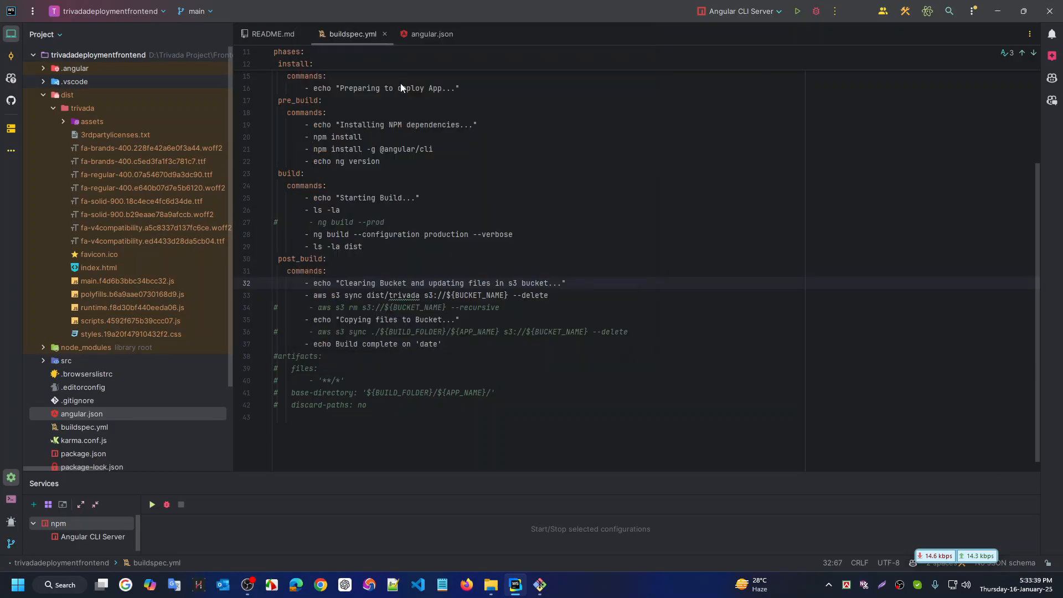
key("ctrl+shift+r")
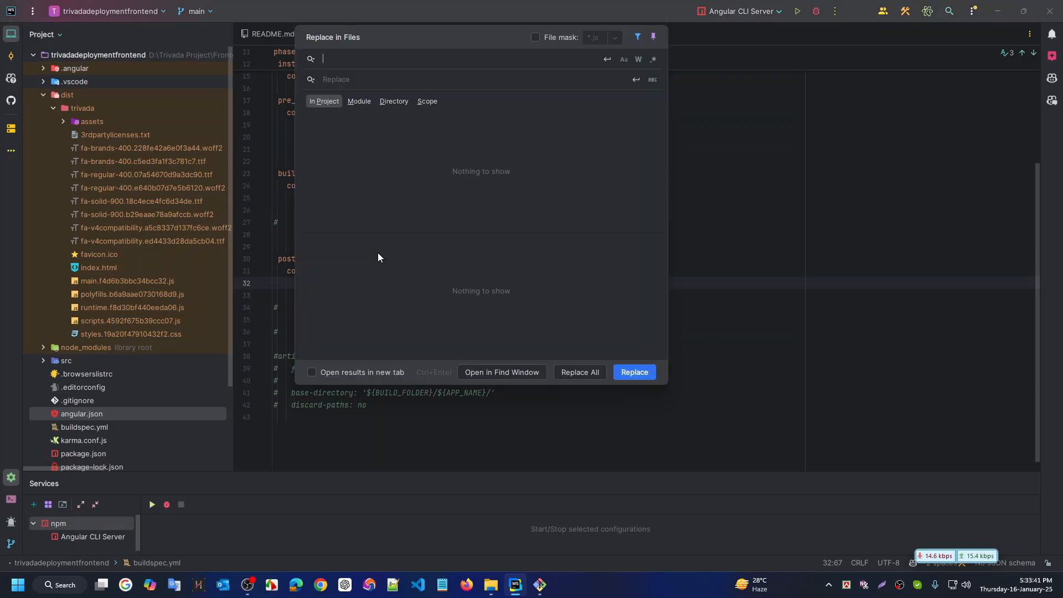
key("Escape")
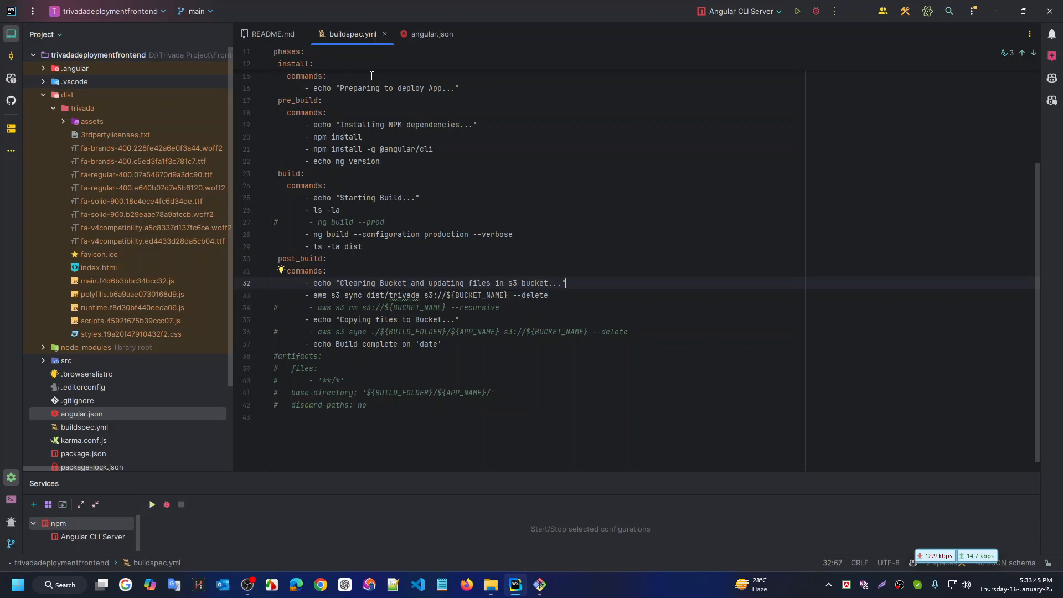
Run the Angular CLI Server (ng serve) for trivadadeploymentfrontend and enlarge its console output
key("ctrl+super+Right")
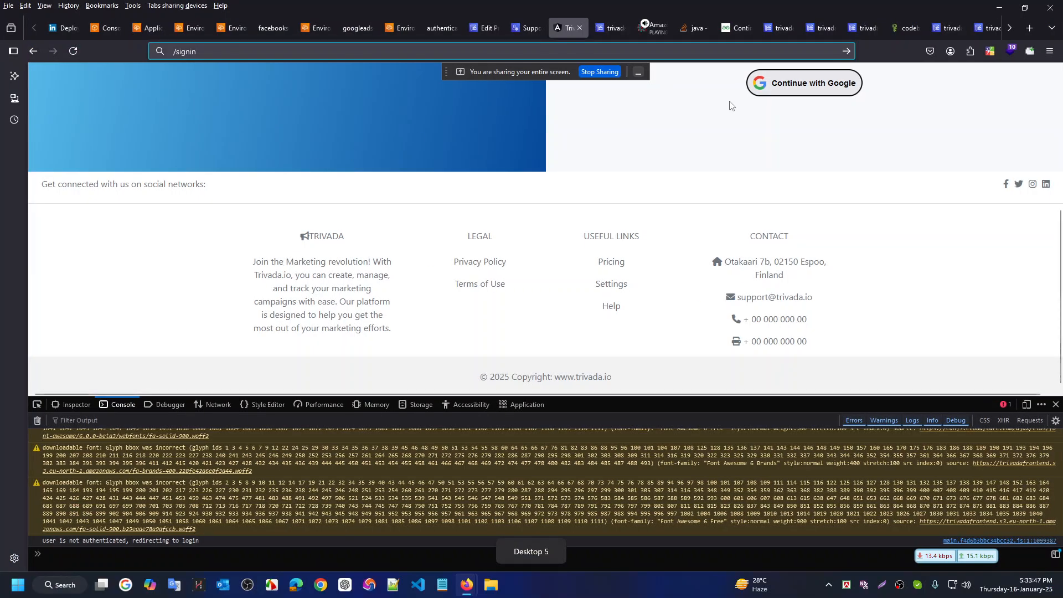
key("ctrl+super+Right")
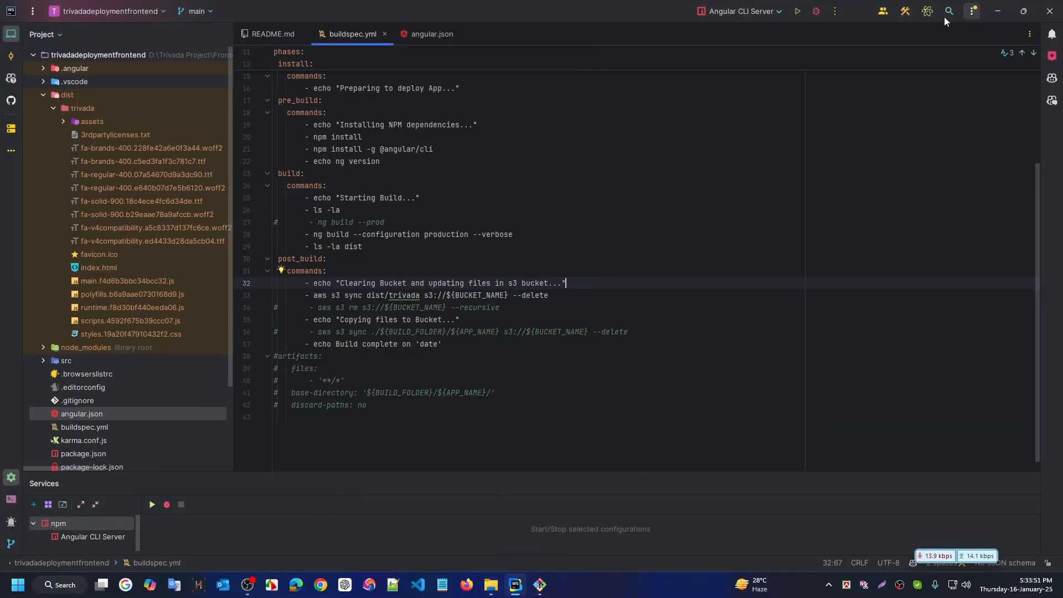
left_click(799, 11)
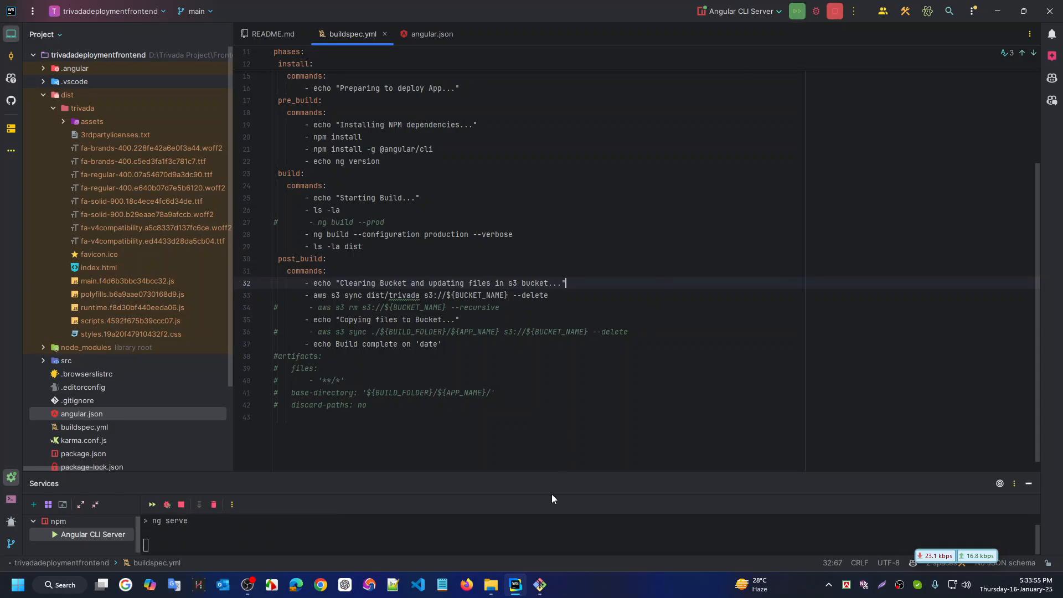
left_click_drag(548, 474, 547, 396)
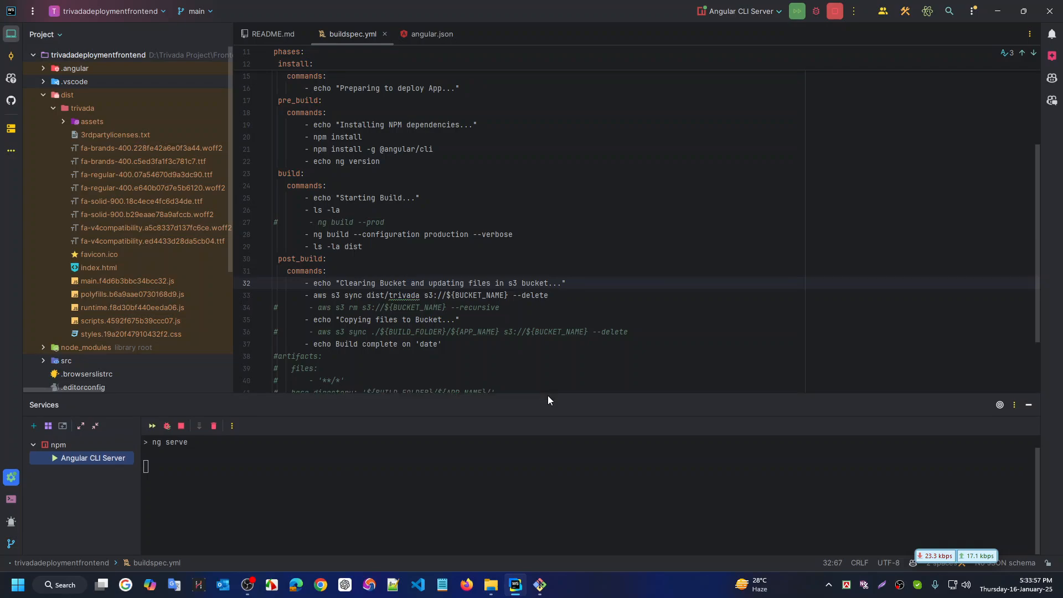
key("ctrl+super+Right")
key("ctrl+super+Right")
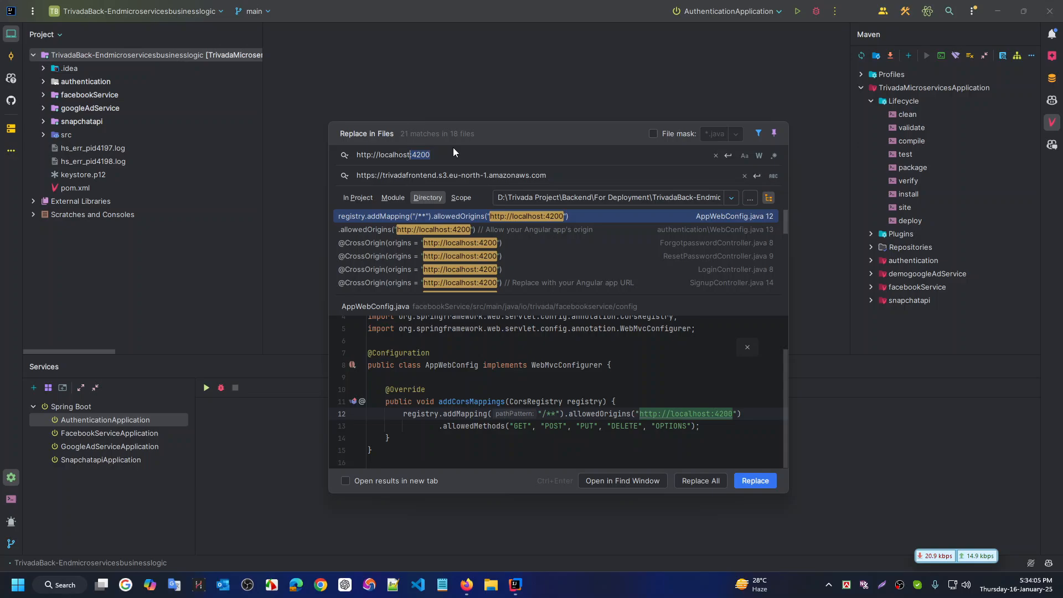
key("ctrl+super+Right")
key("ctrl+super+Right")
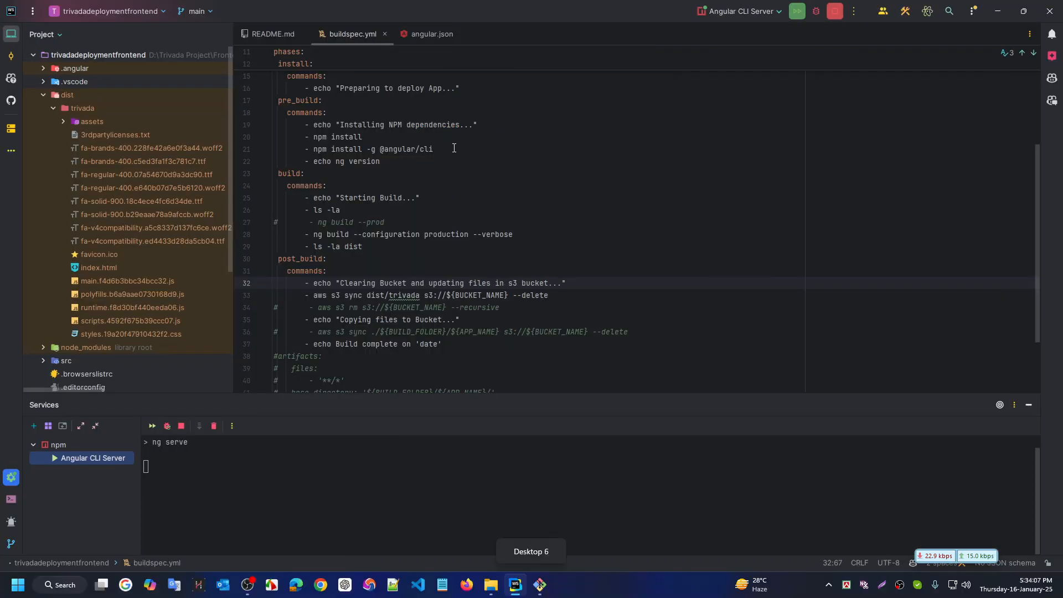
key("ctrl+super+Left")
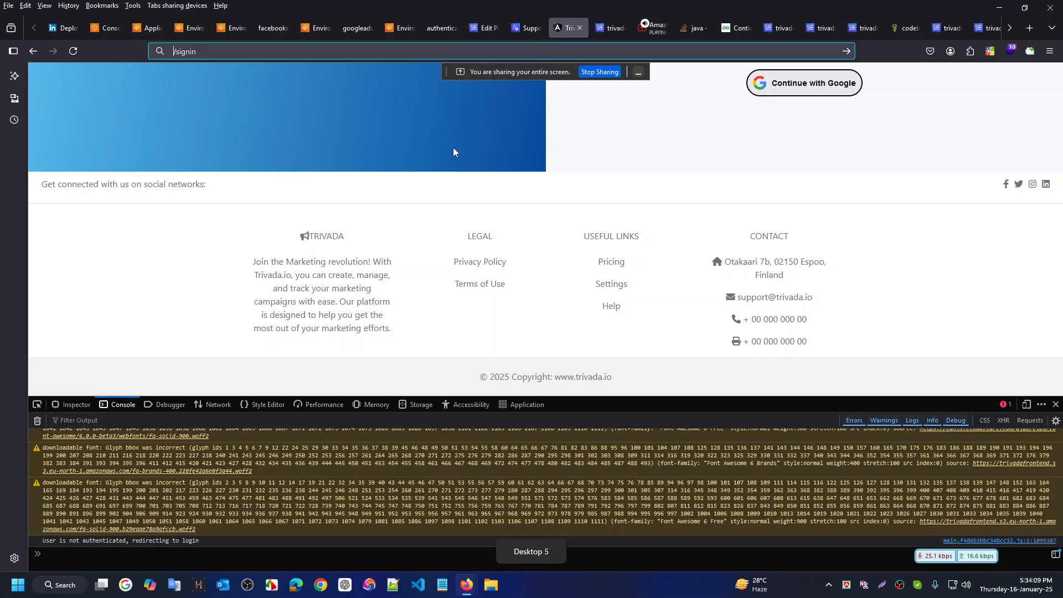
Sign in on the S3-hosted Trivada page with an email and password, then dismiss the save-password prompt
scroll(453, 147, "up", 5)
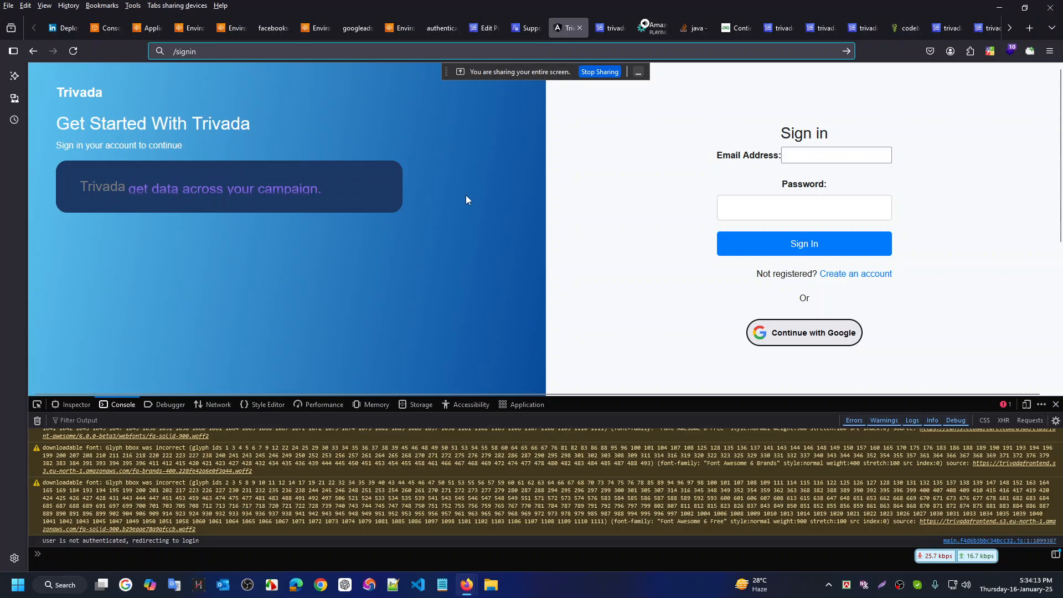
key("ctrl+super+Left")
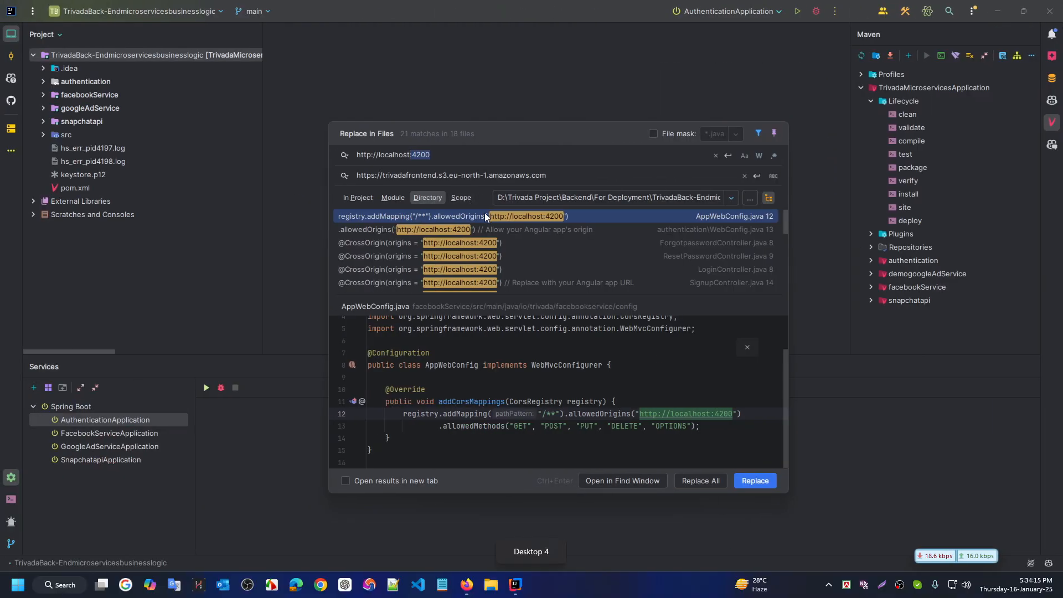
key("ctrl+super+Right")
left_click(827, 155)
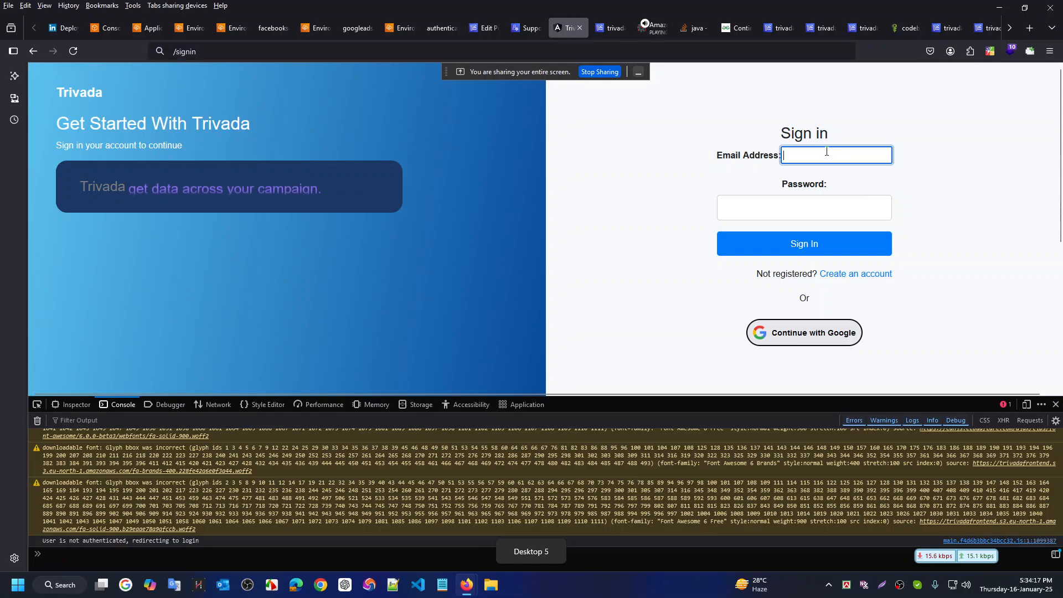
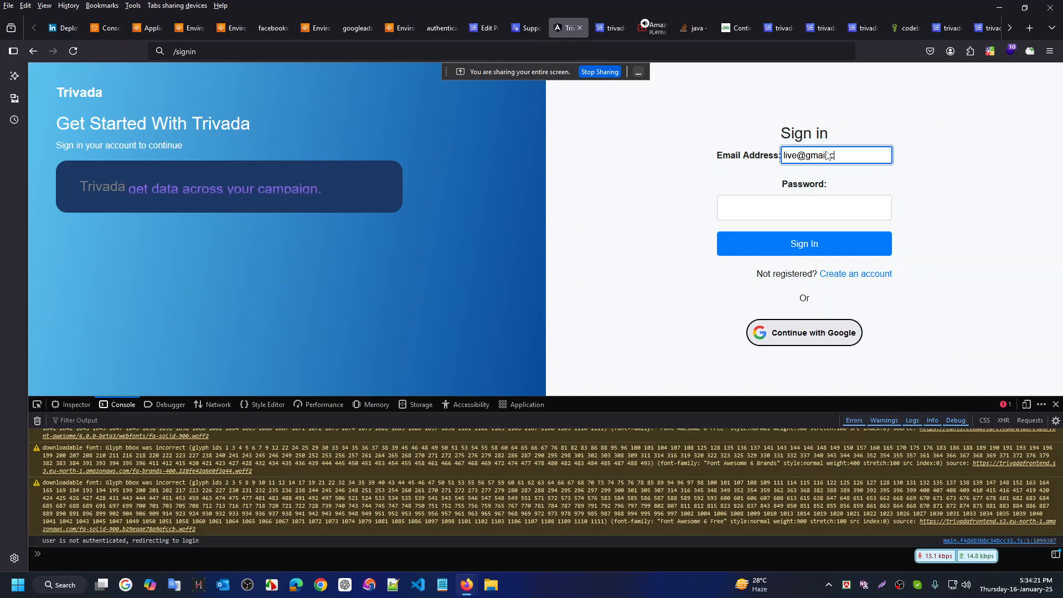
key("Tab")
type("12345")
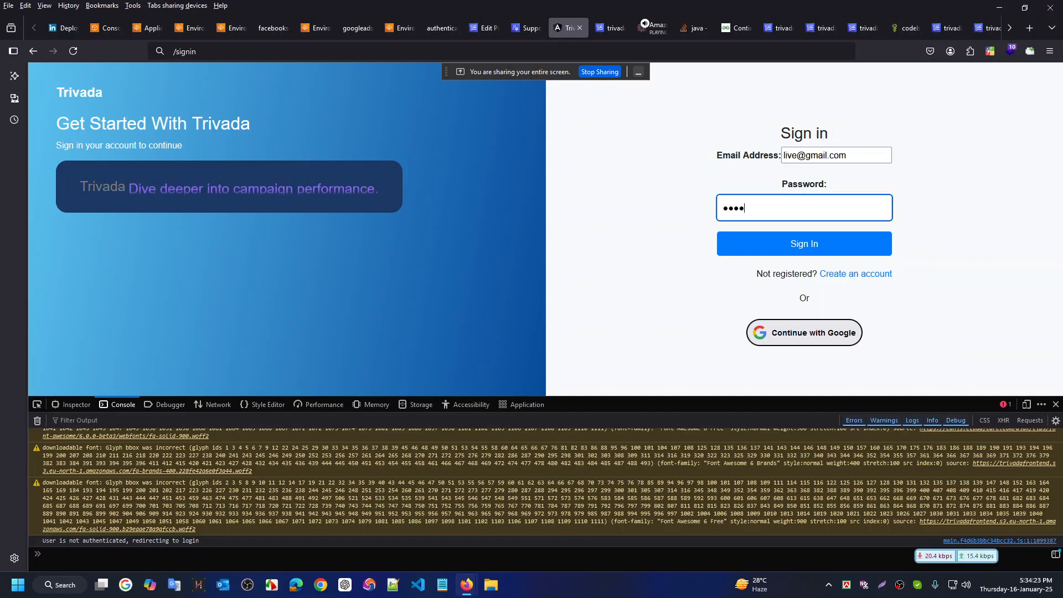
type("6")
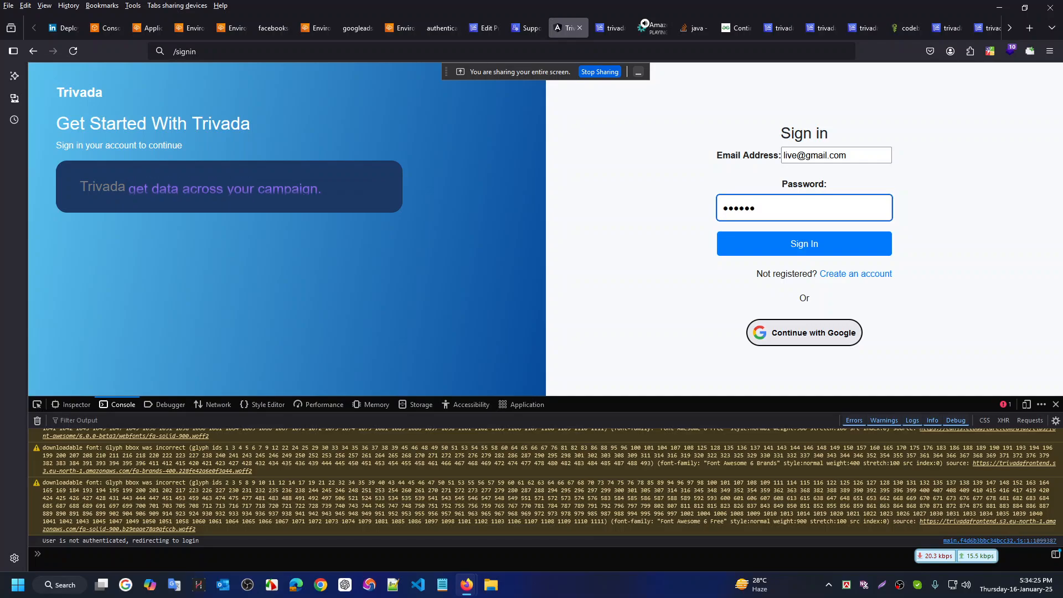
left_click(805, 245)
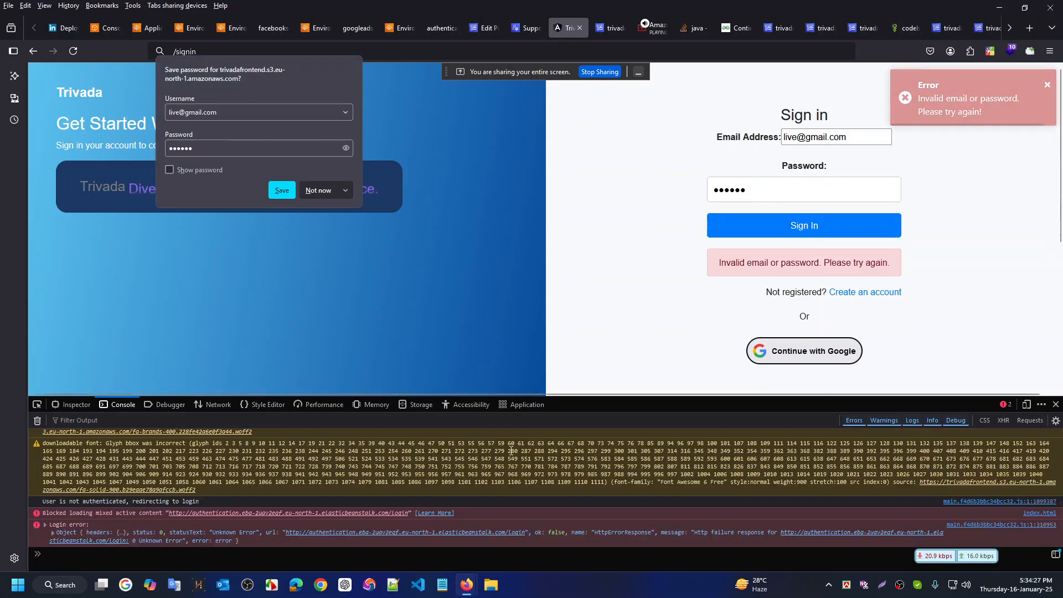
scroll(119, 520, "up", 5)
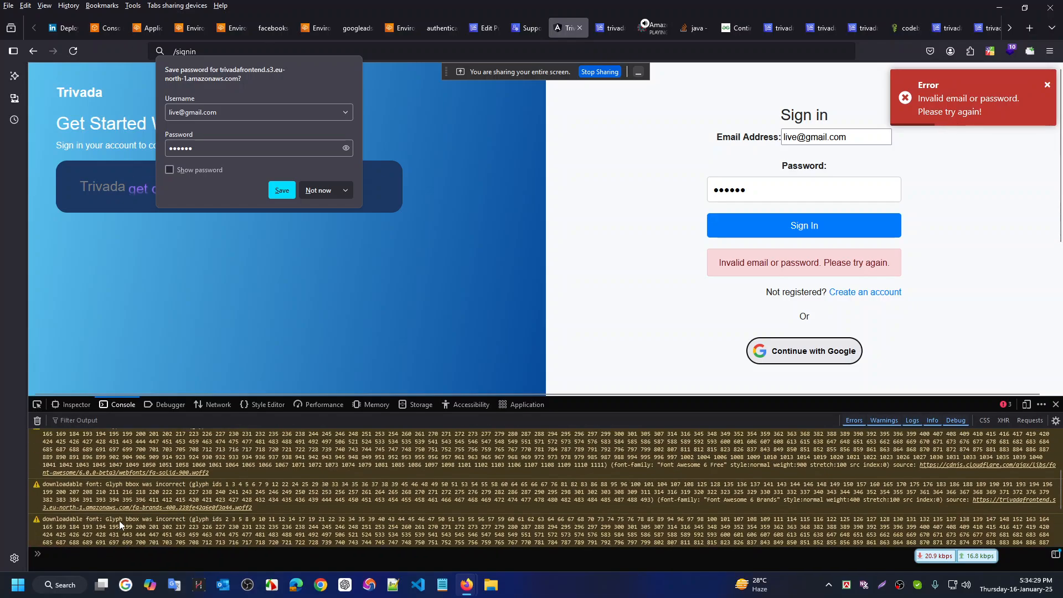
scroll(229, 488, "down", 5)
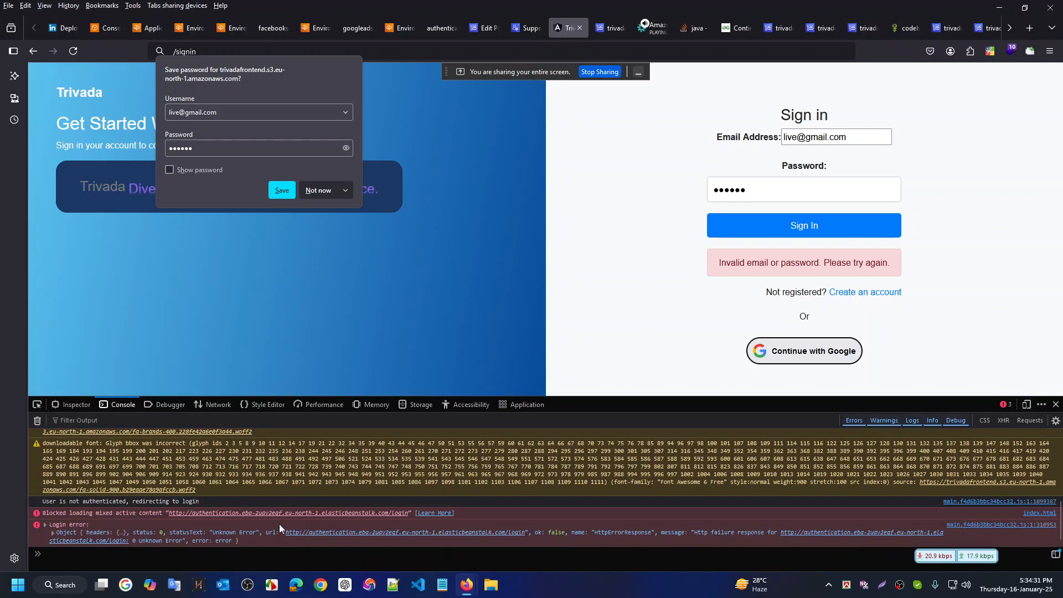
left_click(47, 533)
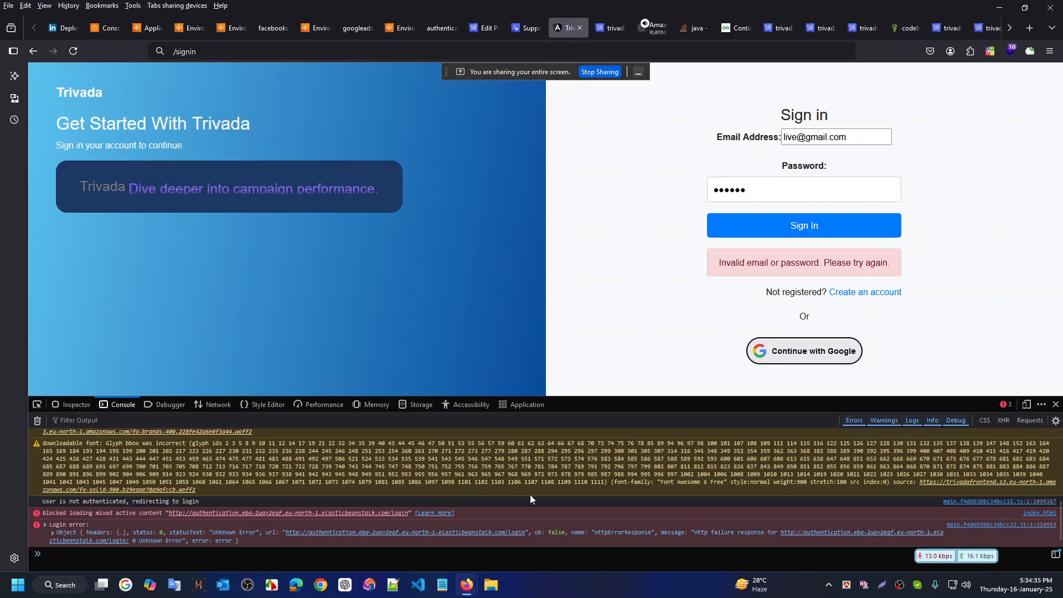
Expand the logged Login error object in the browser console
left_click(690, 533)
scroll(164, 508, "down", 3)
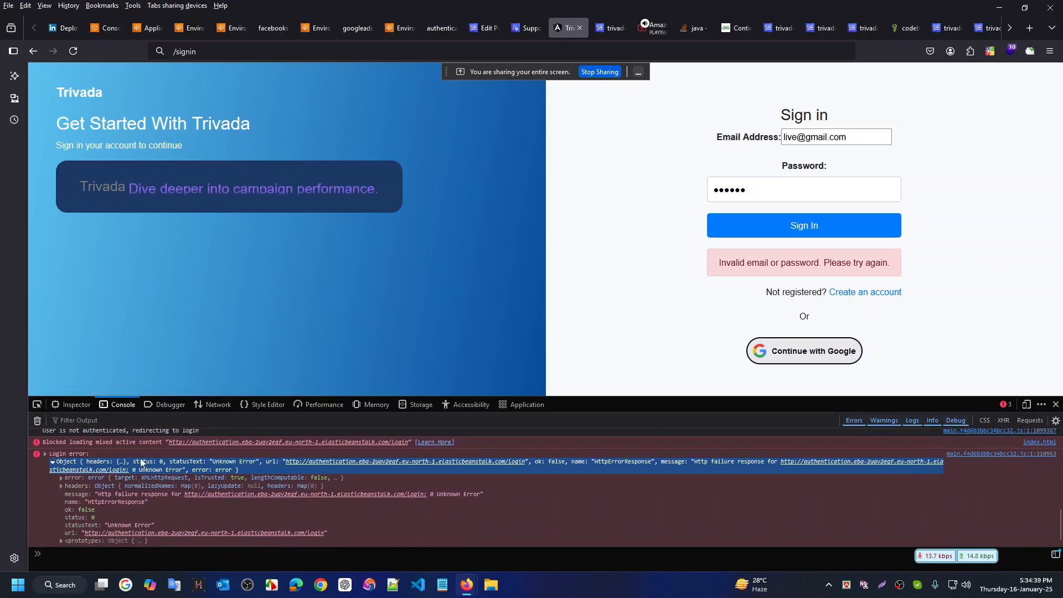
scroll(322, 506, "up", 2)
scroll(321, 504, "down", 2)
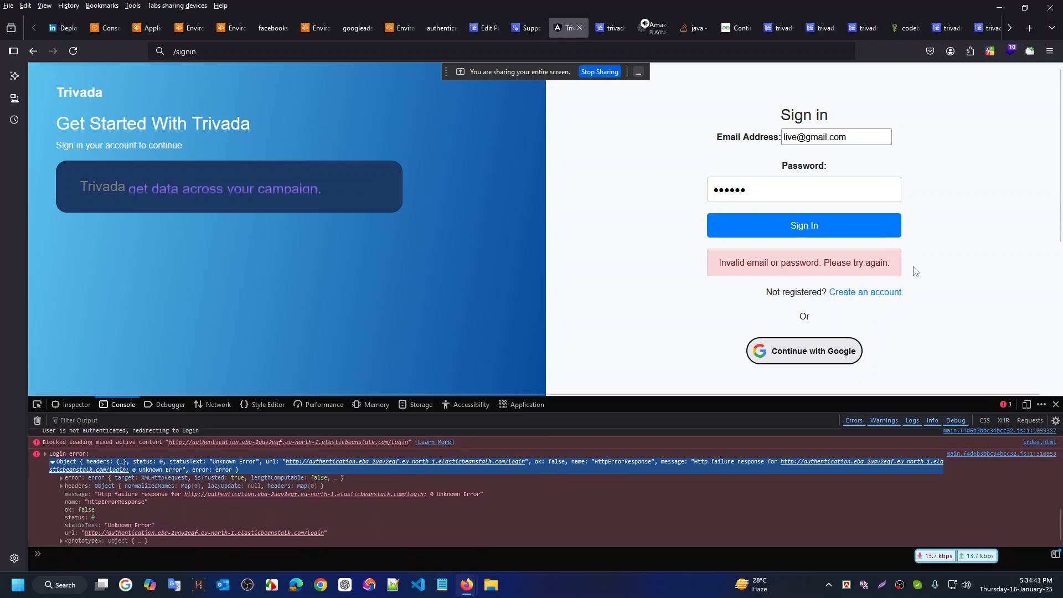
Retry signing in and inspect the blocked mixed-content login request to the authentication service
left_click(800, 226)
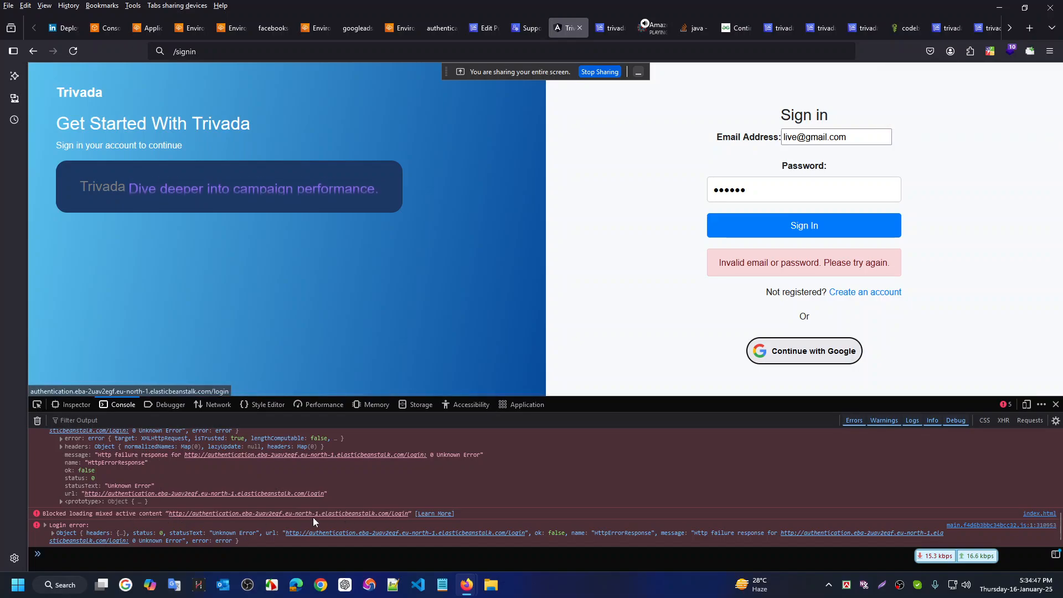
triple_click(738, 532)
scroll(570, 477, "down", 3)
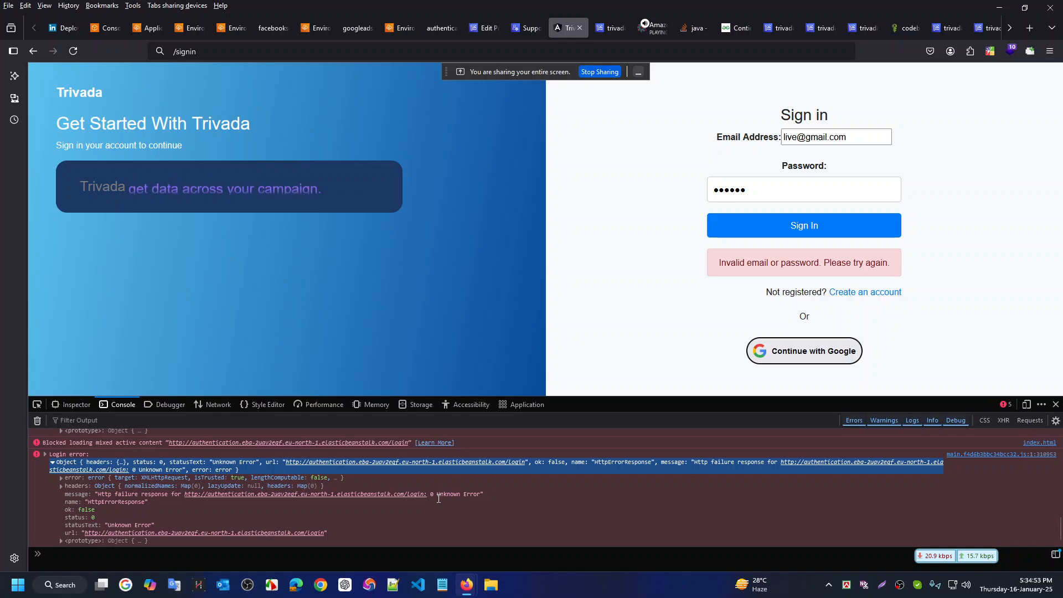
scroll(347, 500, "up", 2)
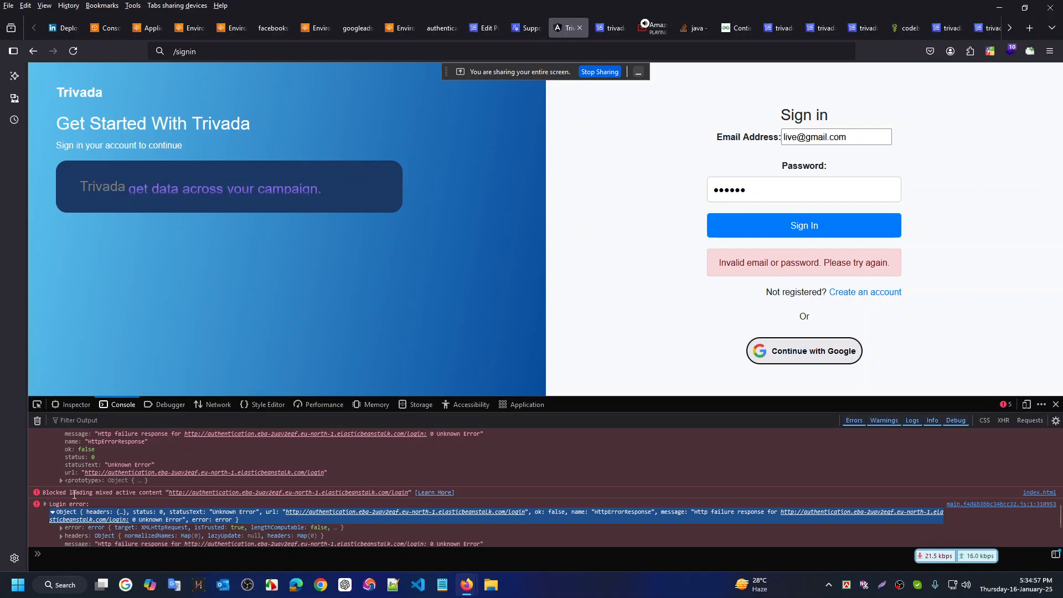
left_click(477, 467)
scroll(479, 468, "down", 2)
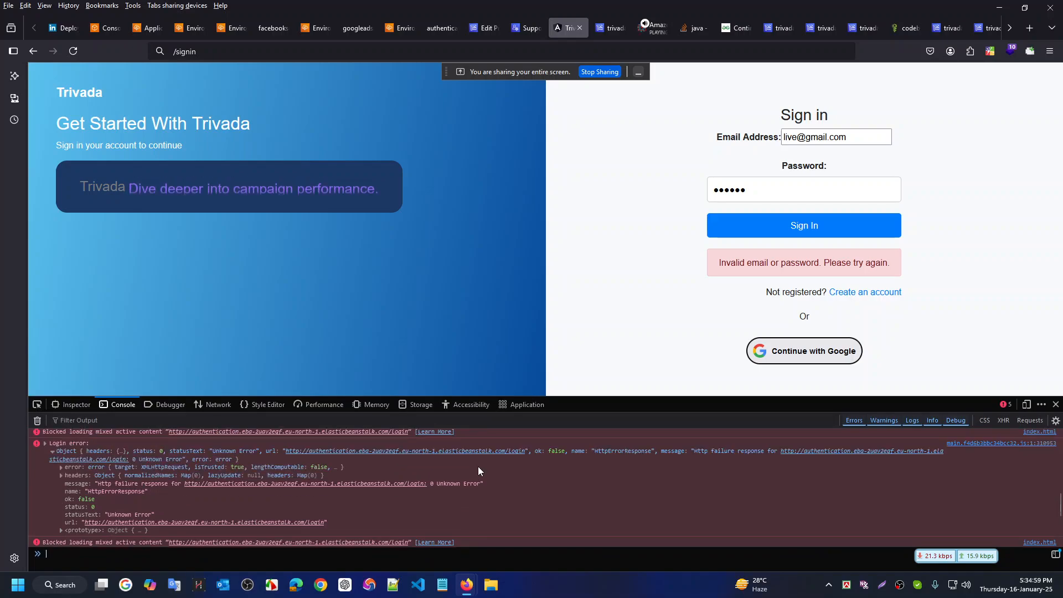
scroll(478, 466, "up", 2)
Review the localhost search text, then close Replace in Files unapplied and focus the Services panel
key("ctrl+super+Left")
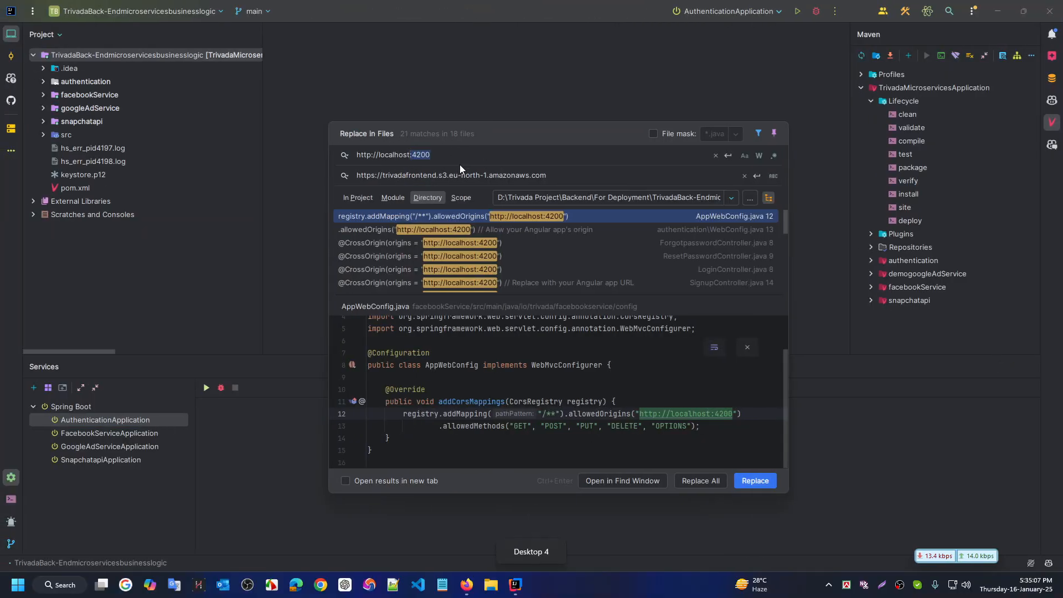
left_click_drag(430, 155, 367, 156)
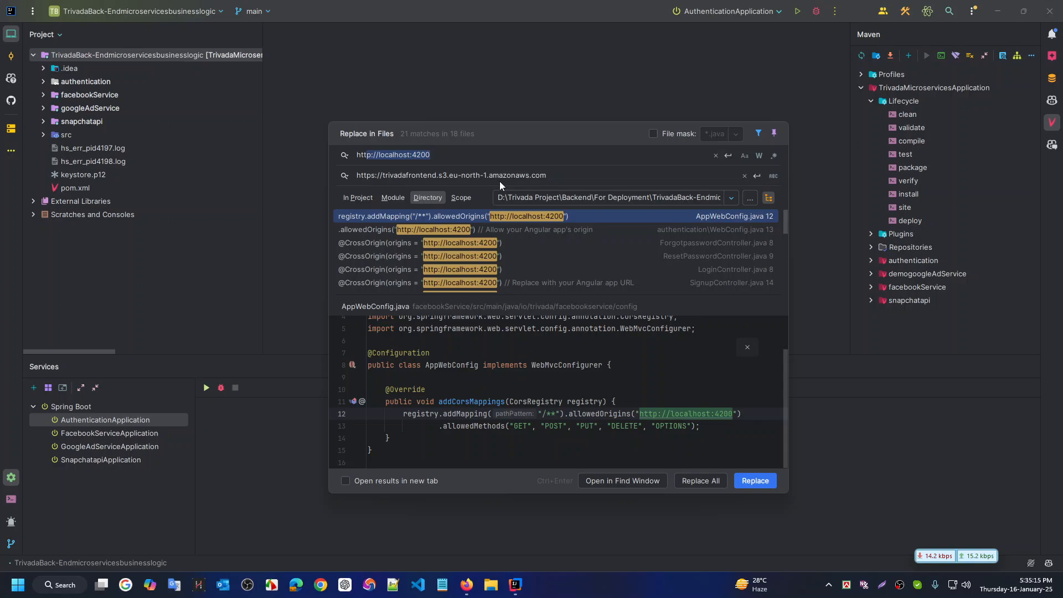
key("ctrl+super+Right")
key("ctrl+super+Left")
left_click(472, 63)
left_click(126, 416)
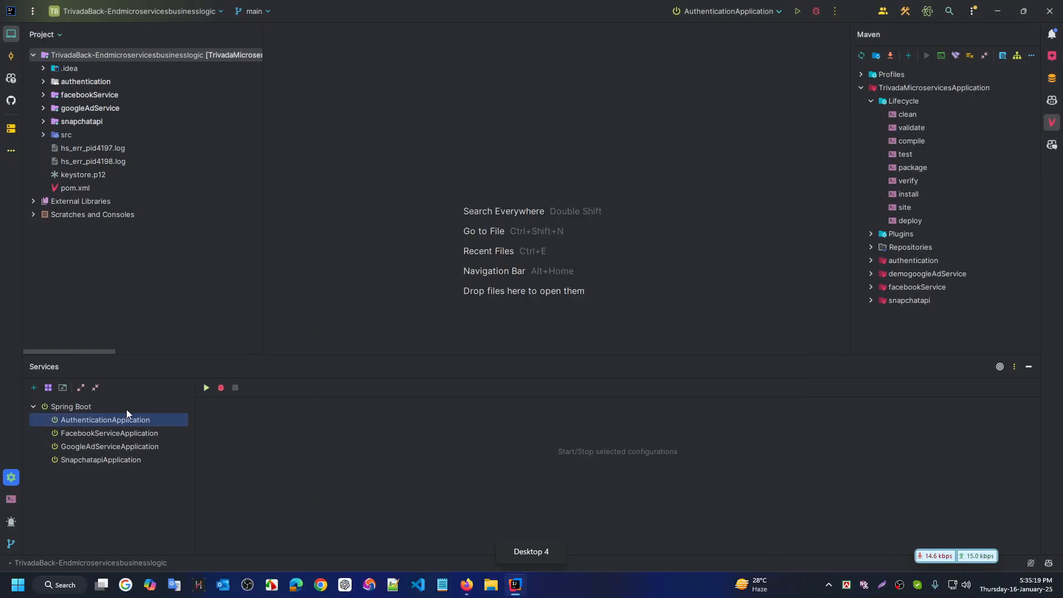
Run AuthenticationApplication and debug-launch the whole Spring Boot services group
left_click(205, 387)
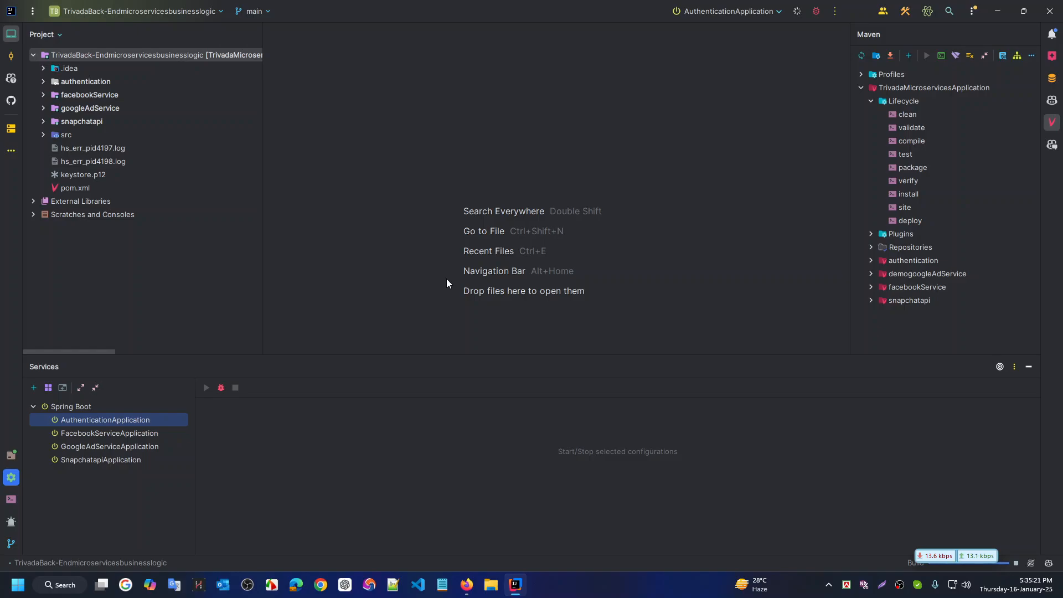
left_click(71, 408)
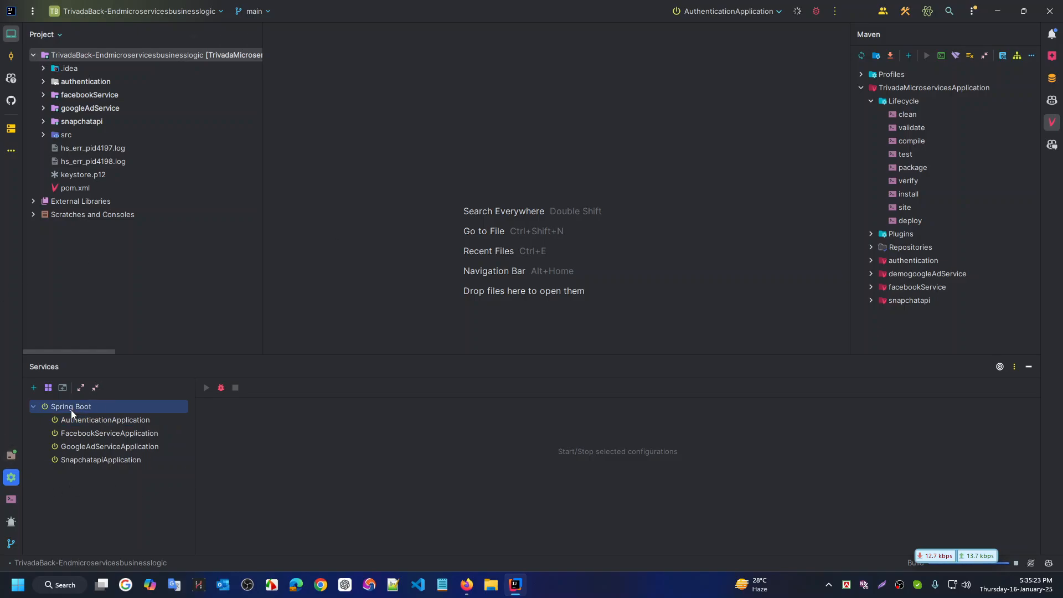
left_click(219, 388)
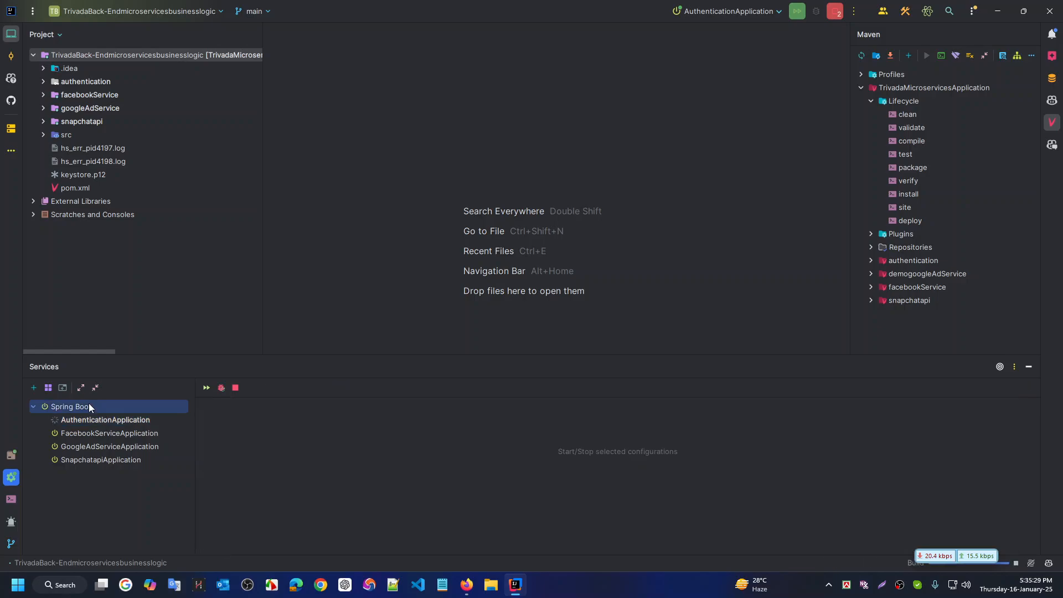
Inspect the duplicate AuthenticationApplication log showing port 8080 in use, then rerun it
left_click(89, 405)
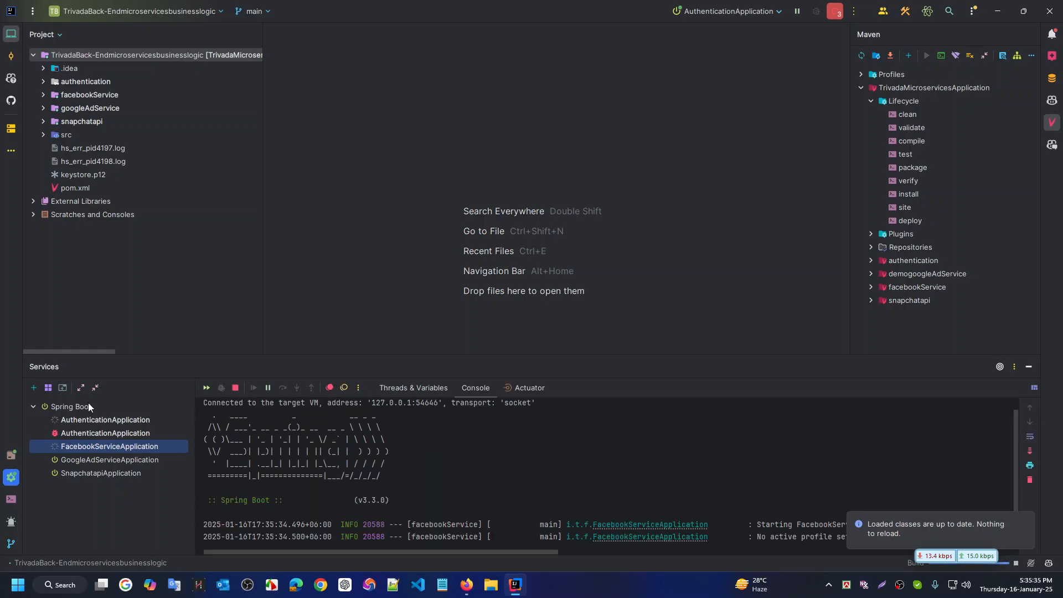
left_click(86, 432)
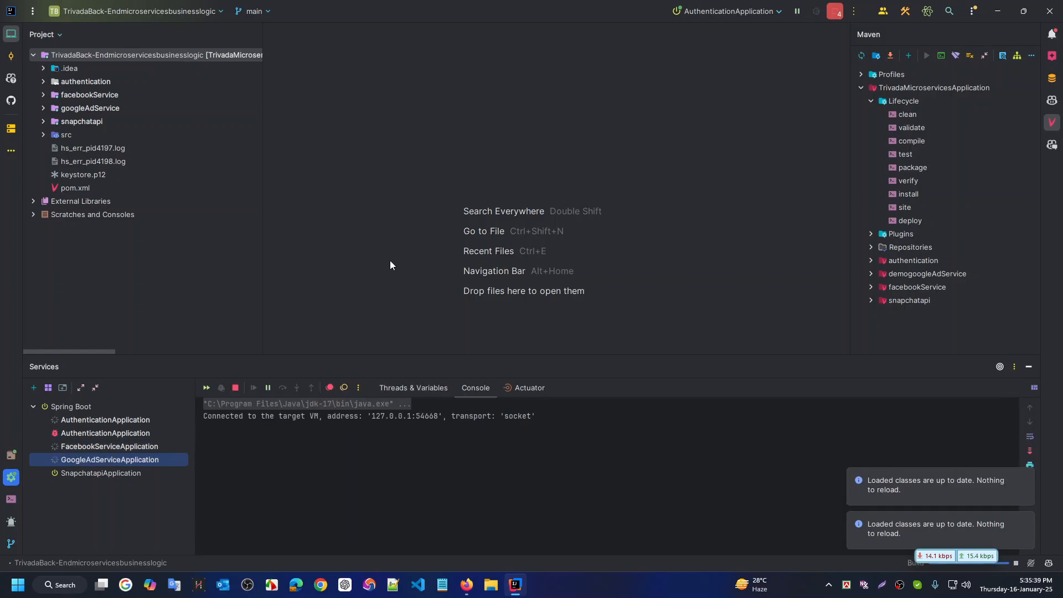
left_click(116, 432)
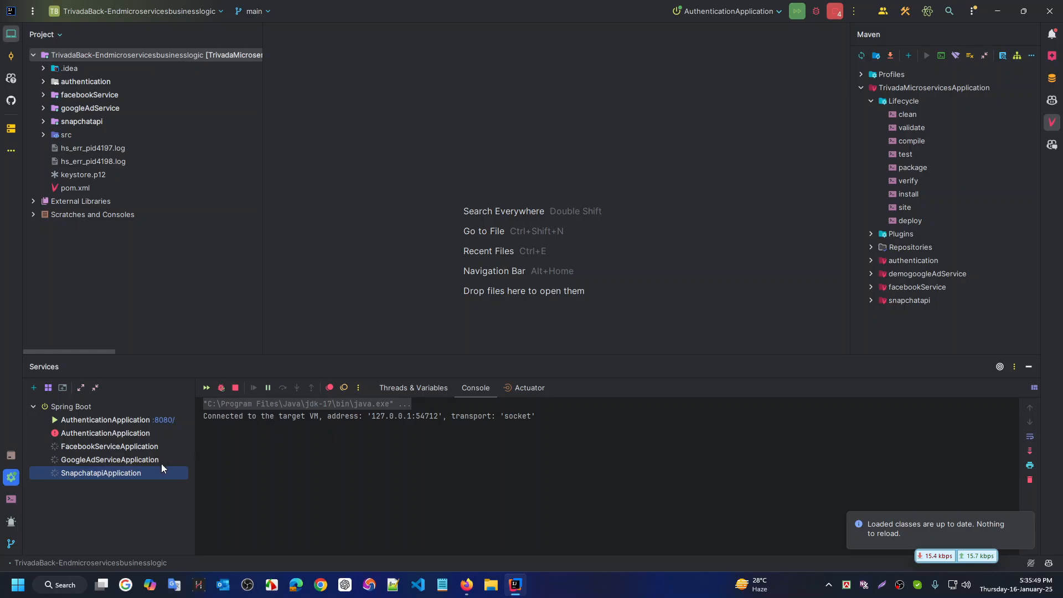
left_click(112, 432)
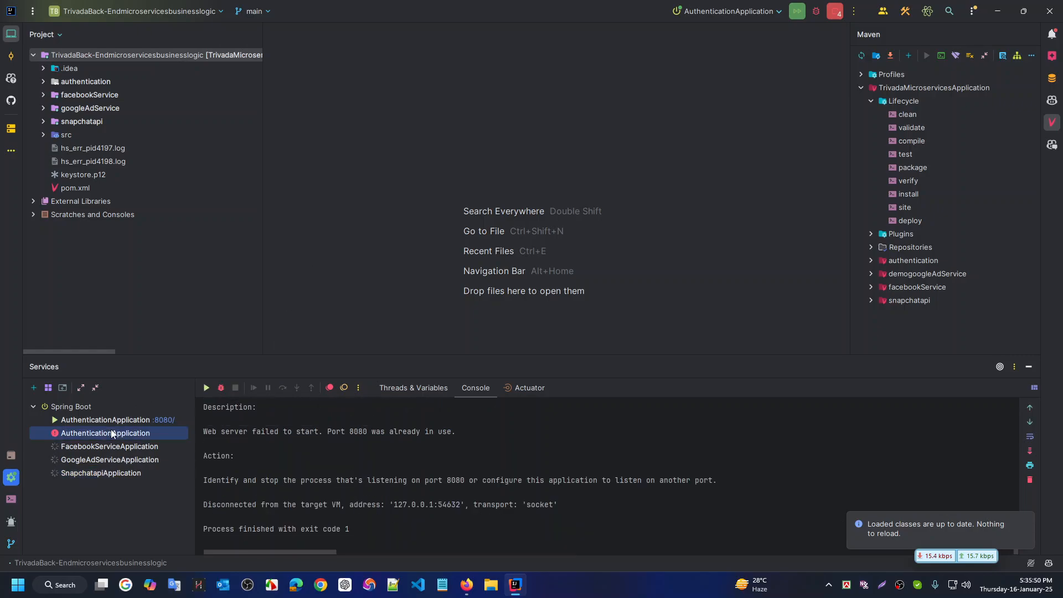
left_click(207, 388)
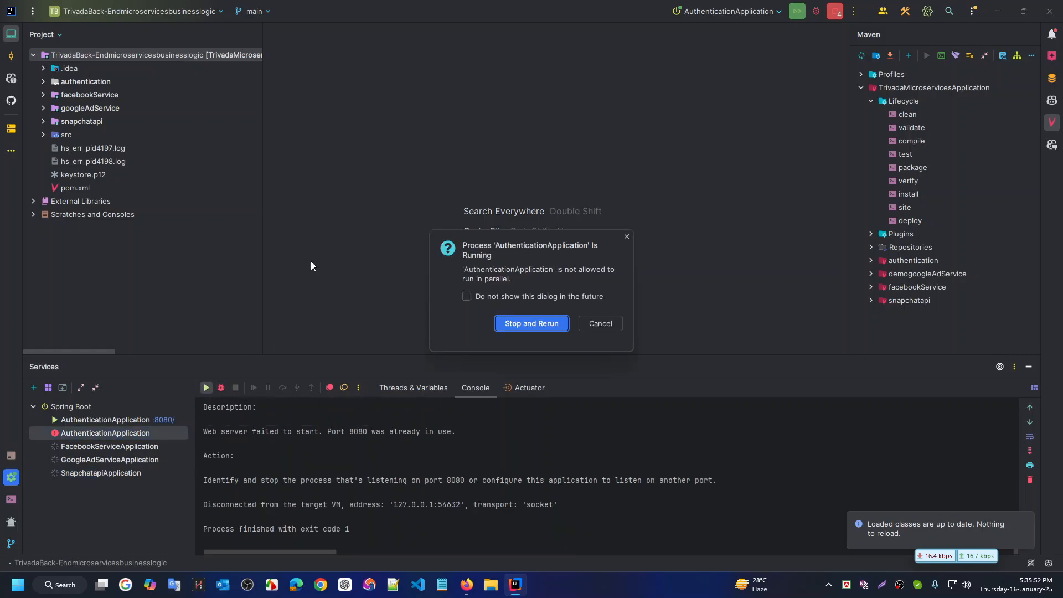
Stop and rerun AuthenticationApplication, then relaunch all Spring Boot services in debug
left_click(555, 334)
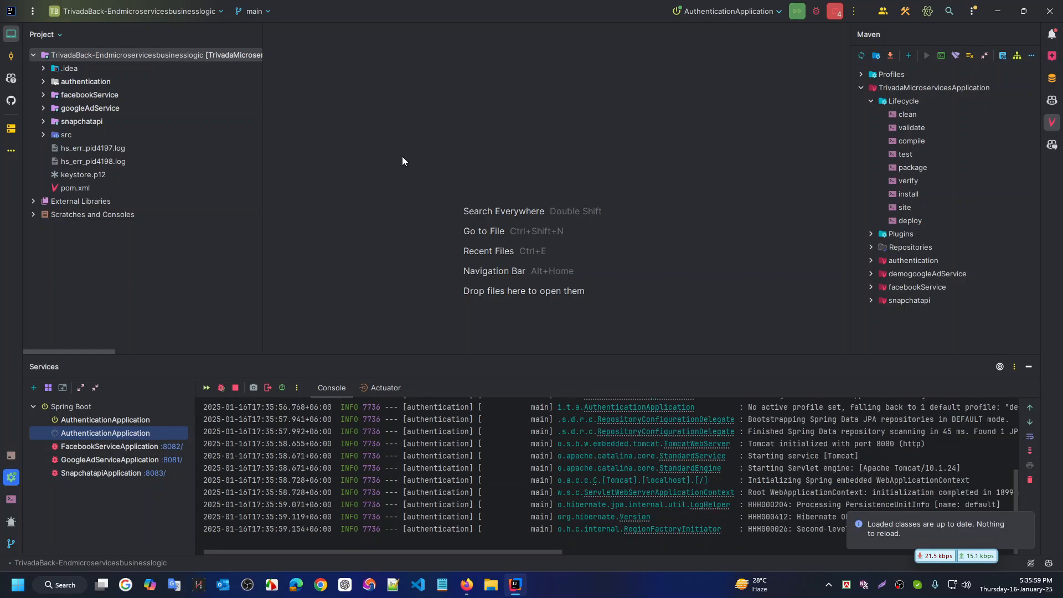
left_click(130, 421)
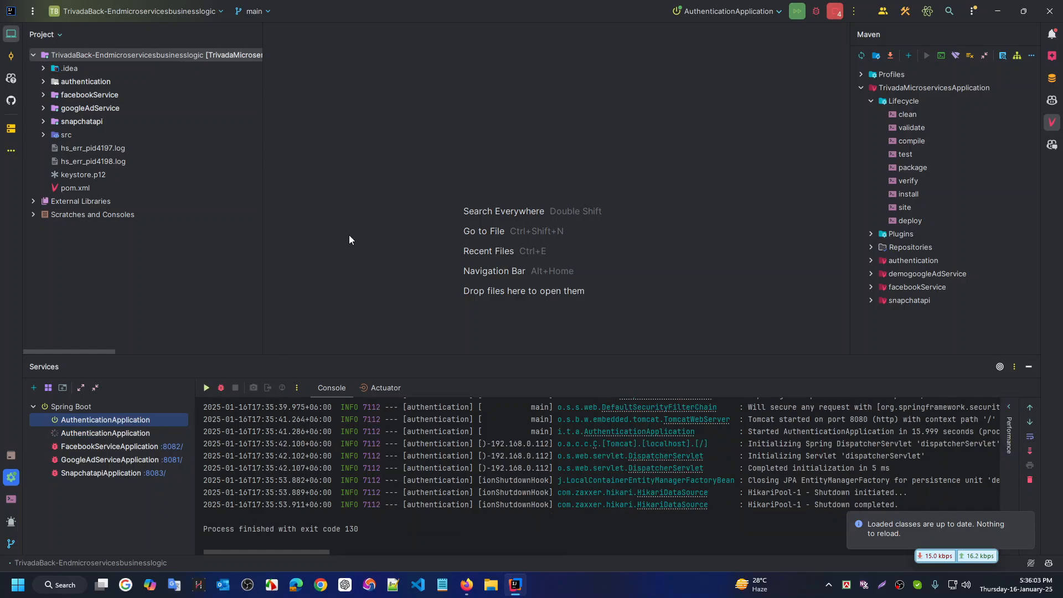
left_click(112, 430)
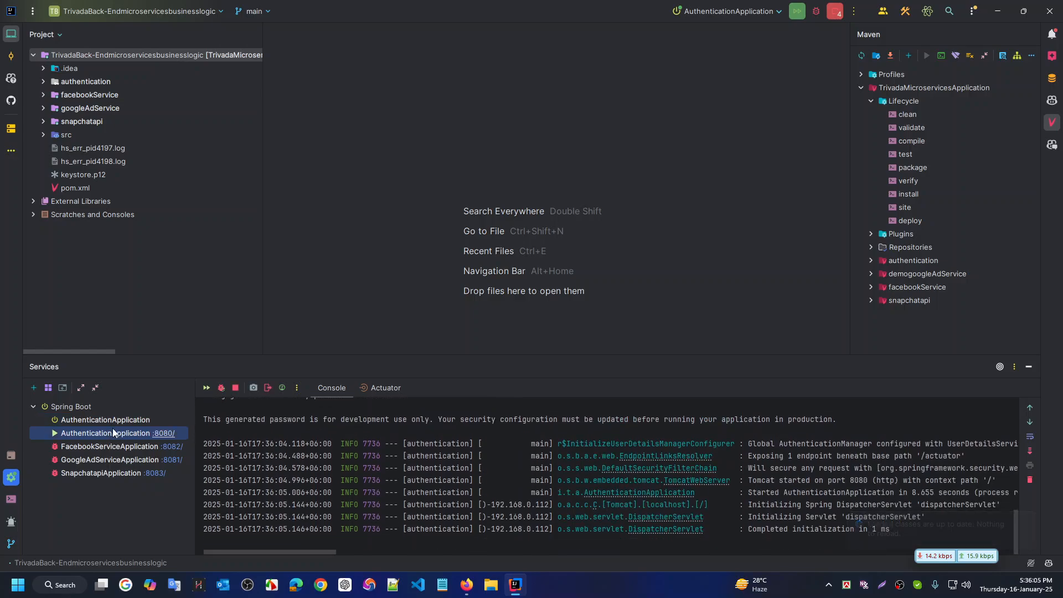
left_click(89, 402)
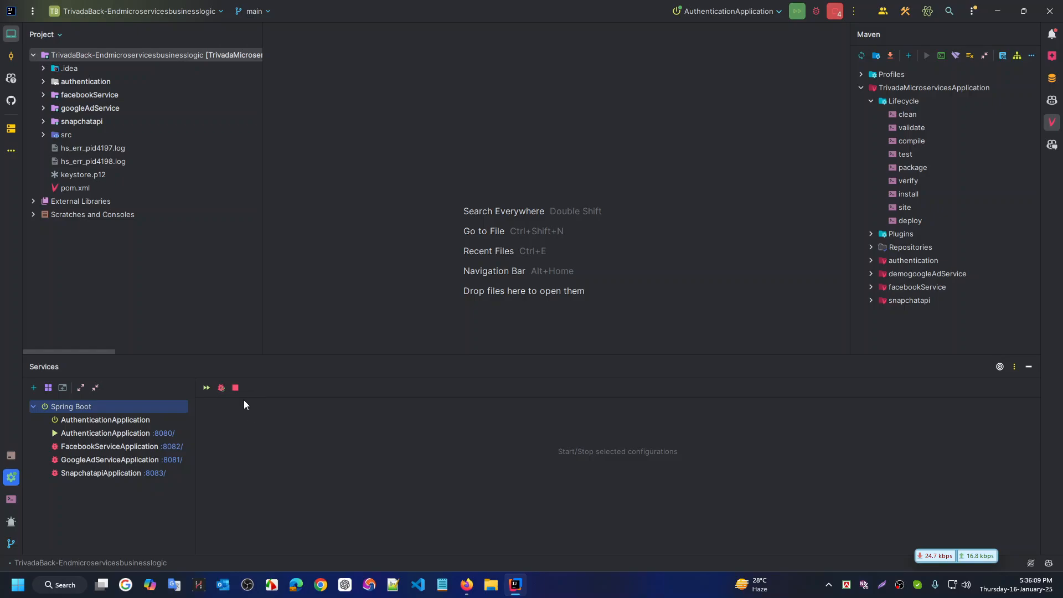
left_click(221, 388)
left_click(532, 333)
left_click(127, 433)
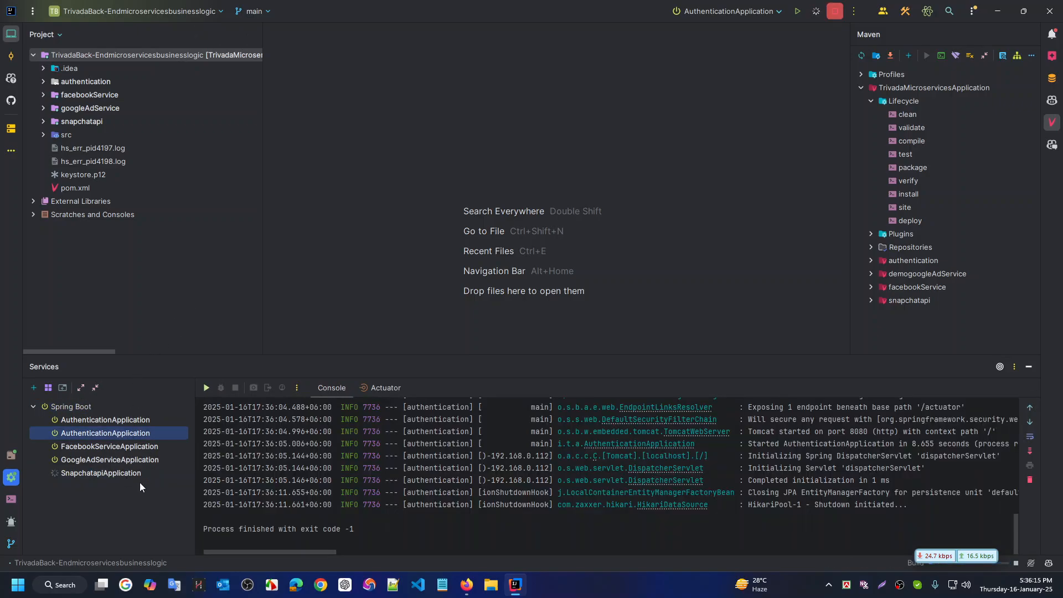
Stop the running Spring Boot services from the Services toolbar
left_click(219, 280)
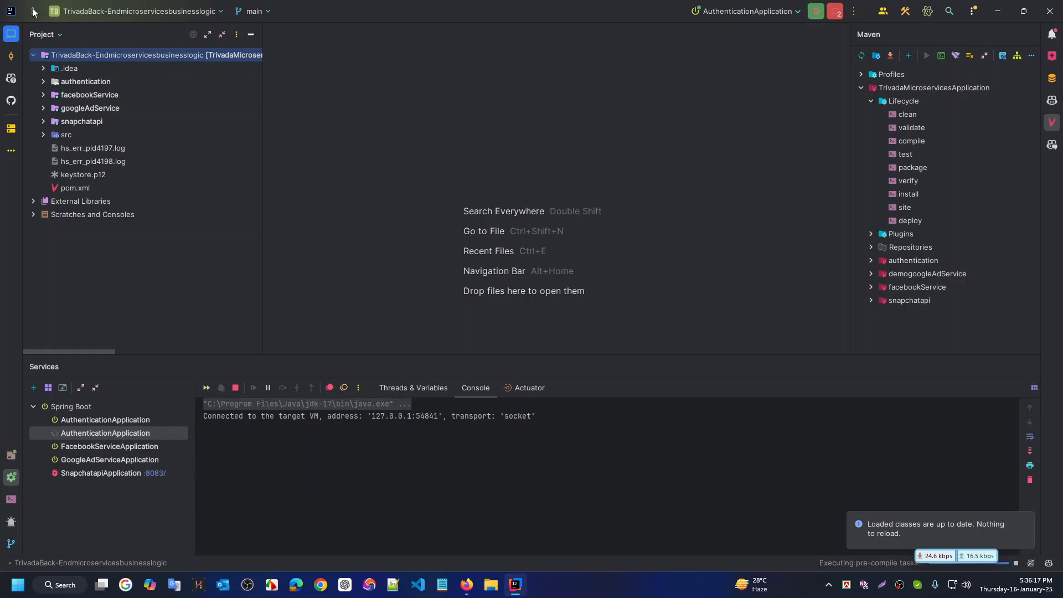
left_click(80, 407)
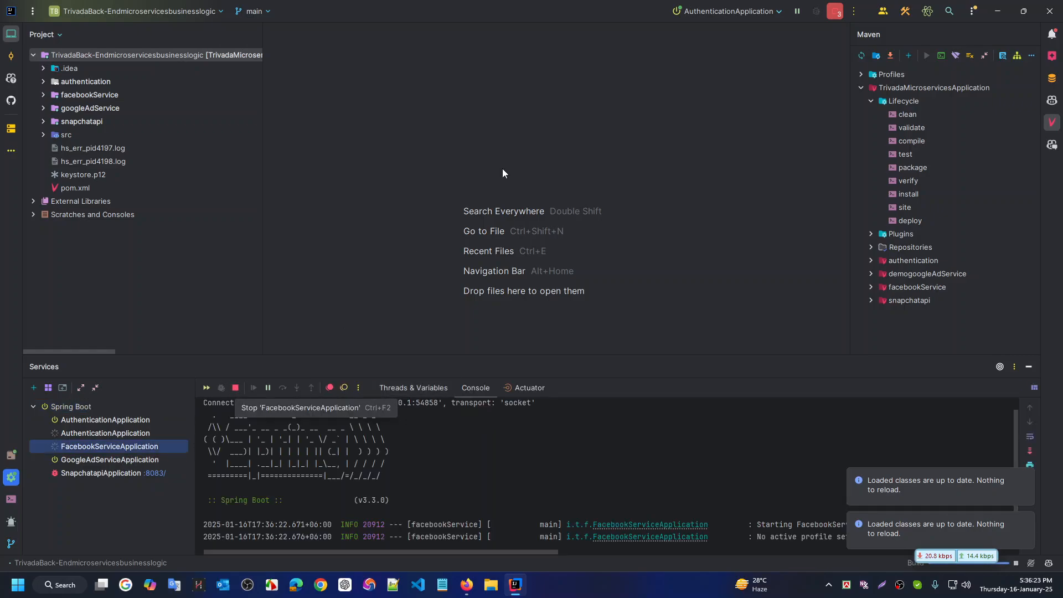
left_click(92, 411)
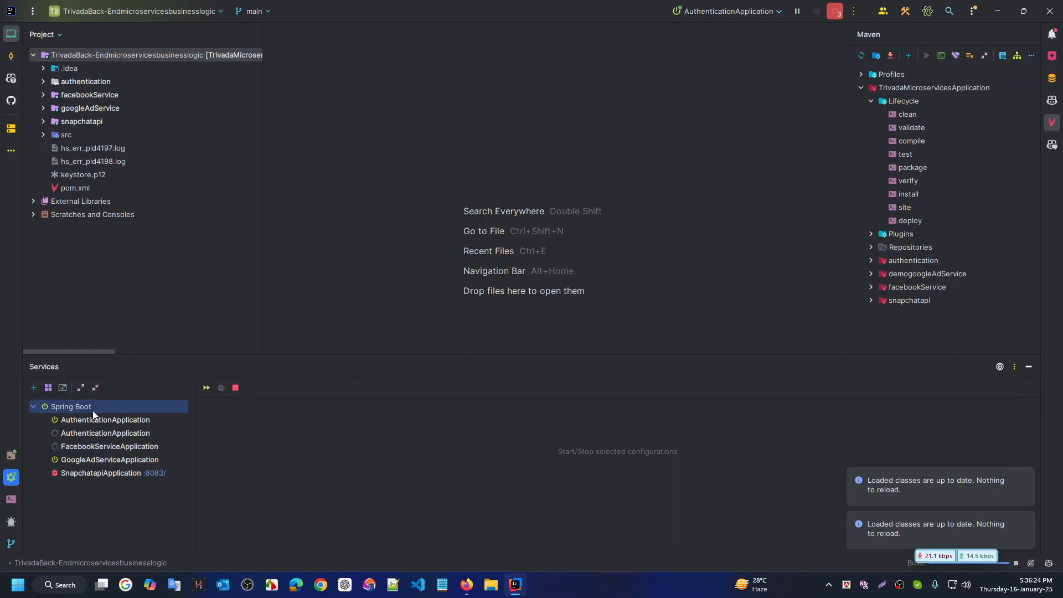
left_click(236, 387)
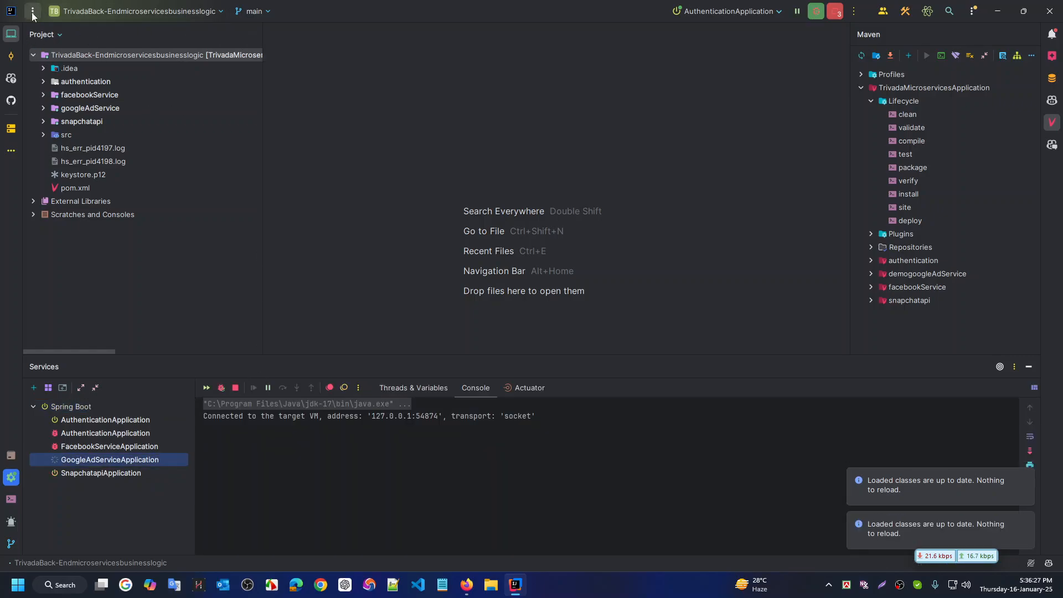
Cancel the Close Project terminate prompt and reopen Replace in Files
left_click(32, 12)
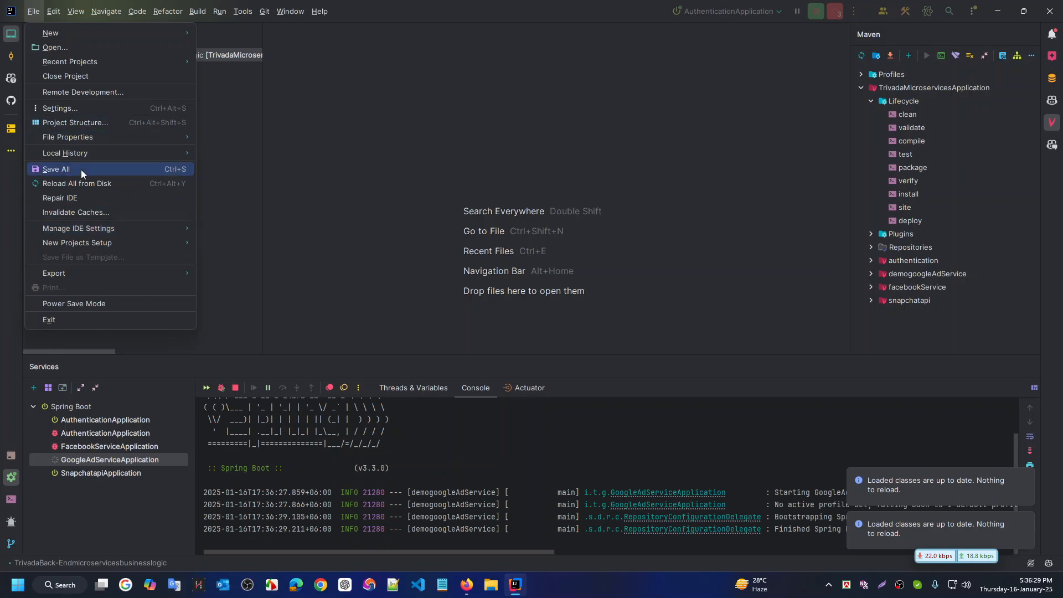
left_click(83, 77)
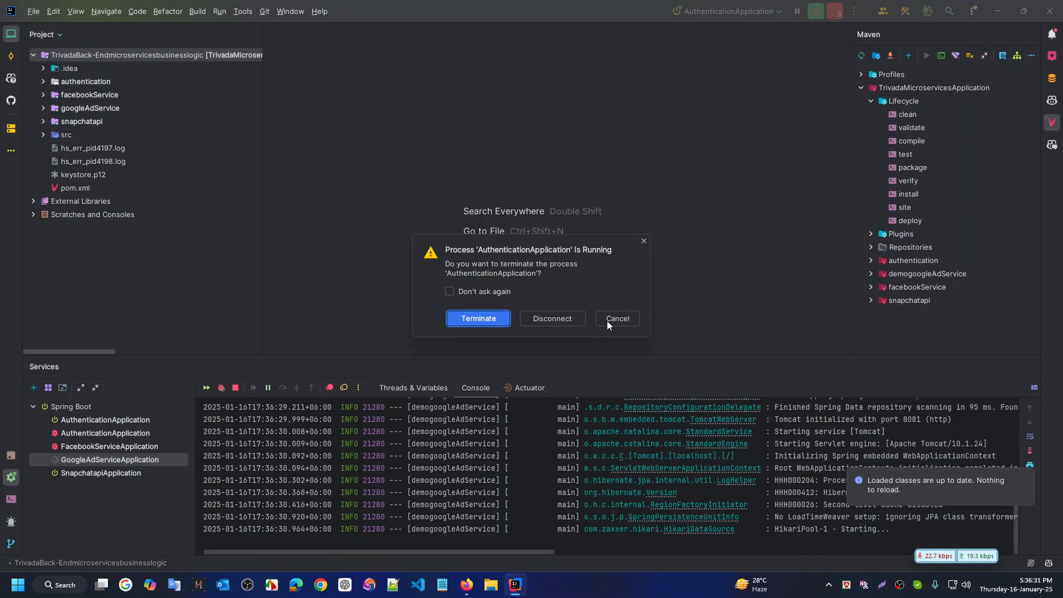
left_click(615, 317)
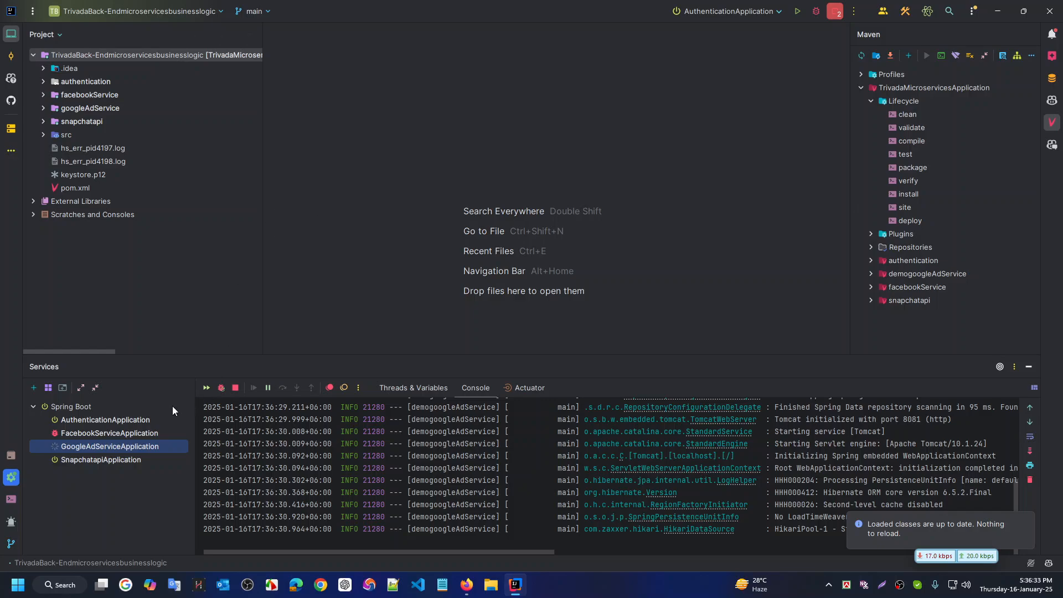
left_click(92, 405)
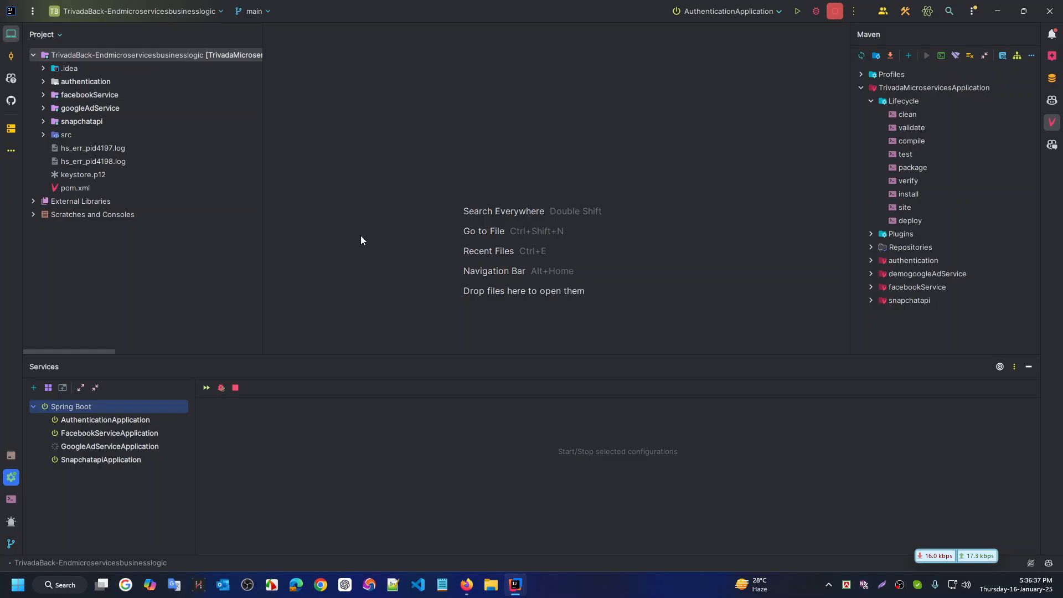
key("ctrl+shift+r")
left_click(583, 172)
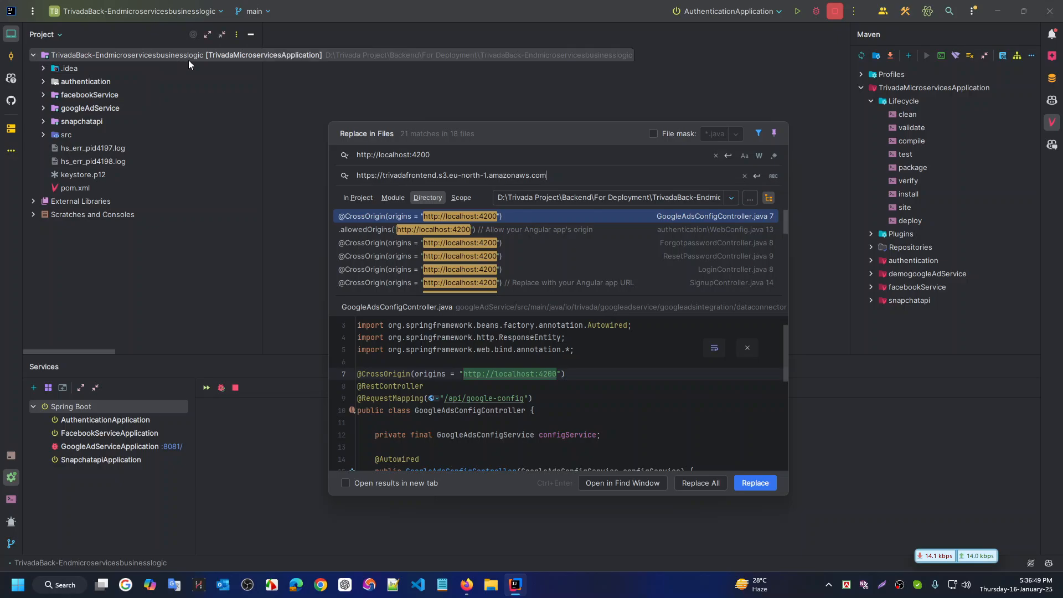
left_click(702, 483)
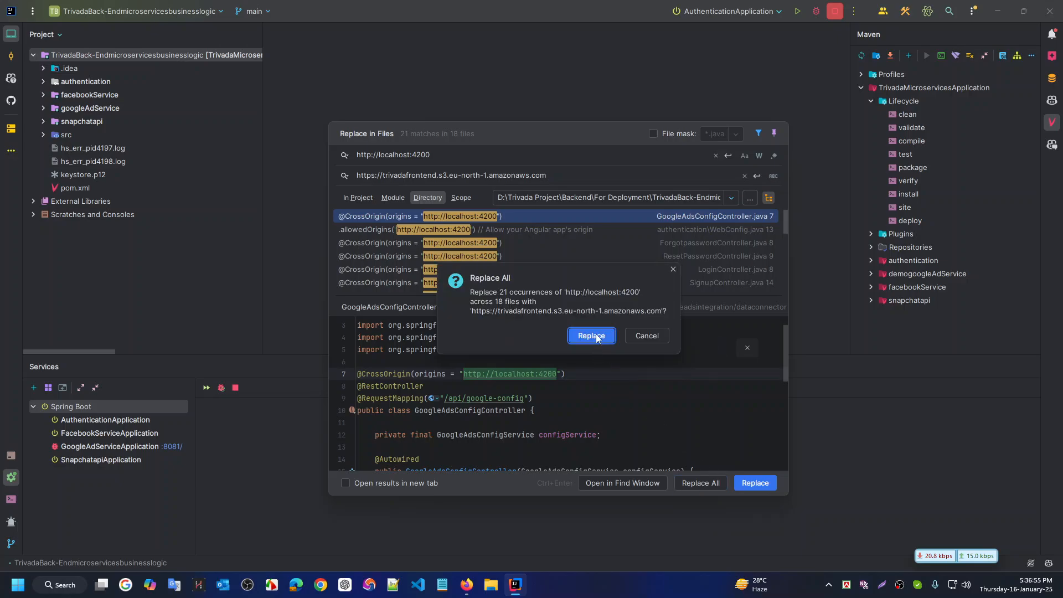
left_click(597, 338)
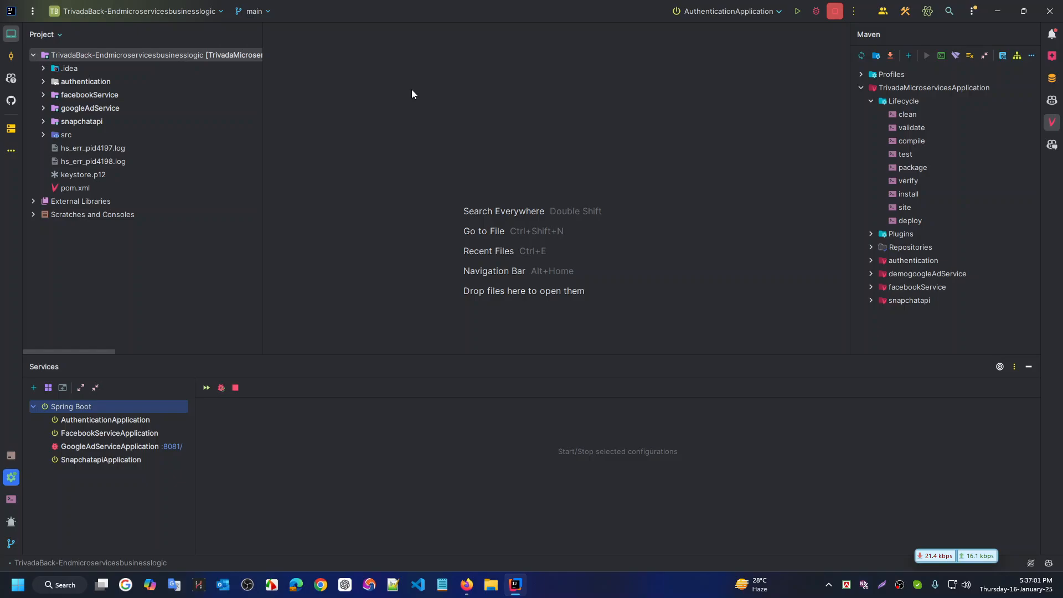
Search the project for the S3 frontend URL, review its 21 matches, and close without replacing
key("ctrl+shift+r")
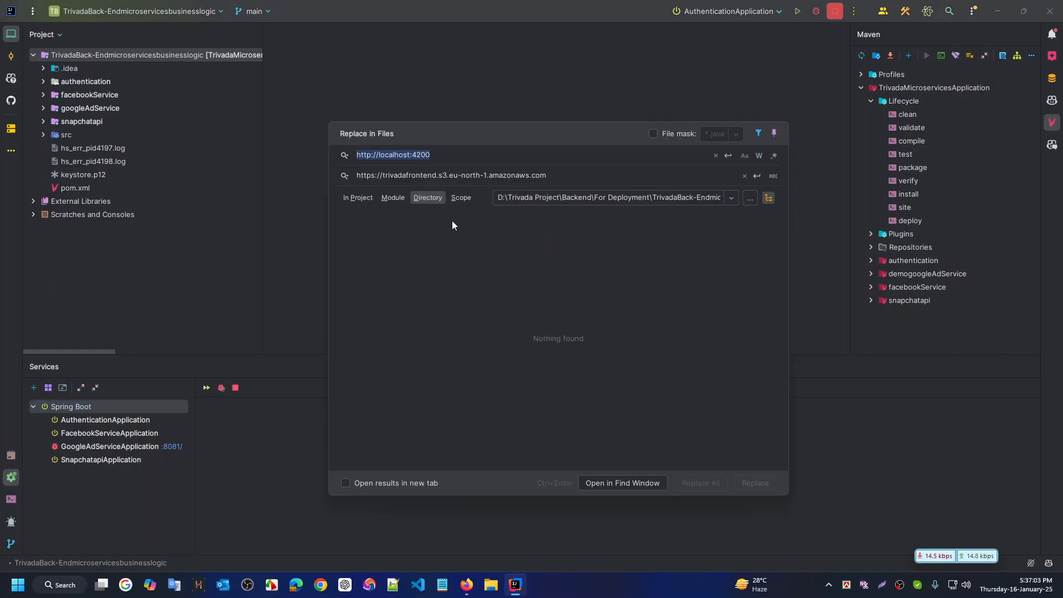
left_click(578, 180)
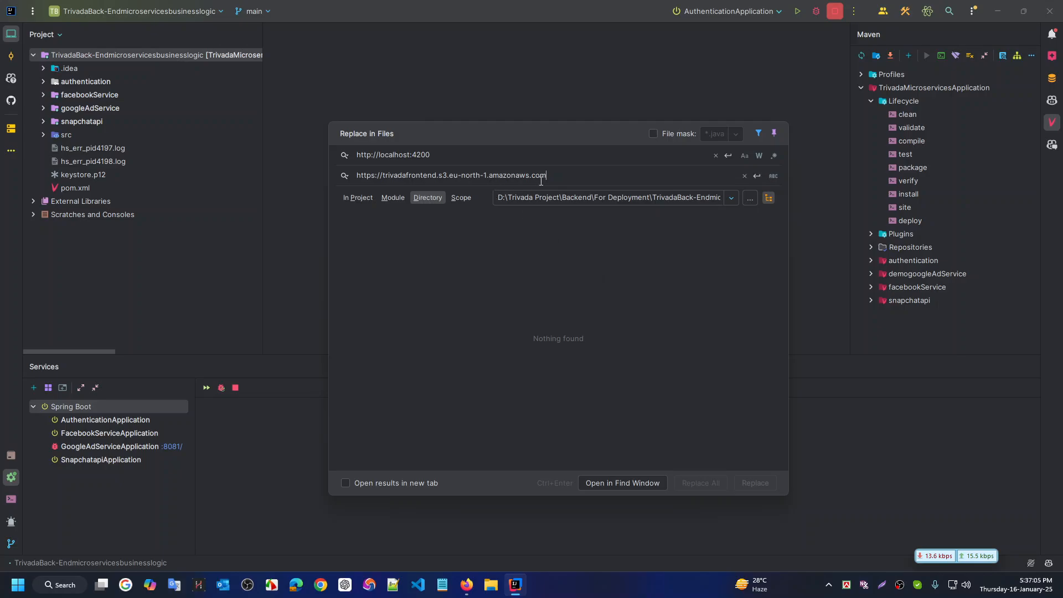
key("ctrl+a")
key("ctrl+c")
key("BackSpace")
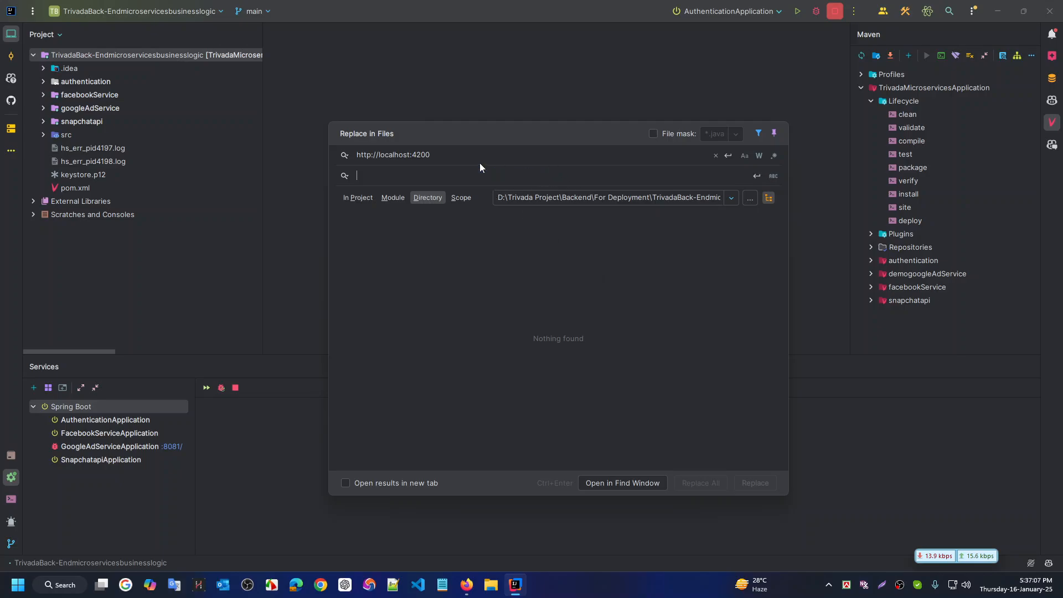
left_click(482, 155)
key("ctrl+a")
key("ctrl+v")
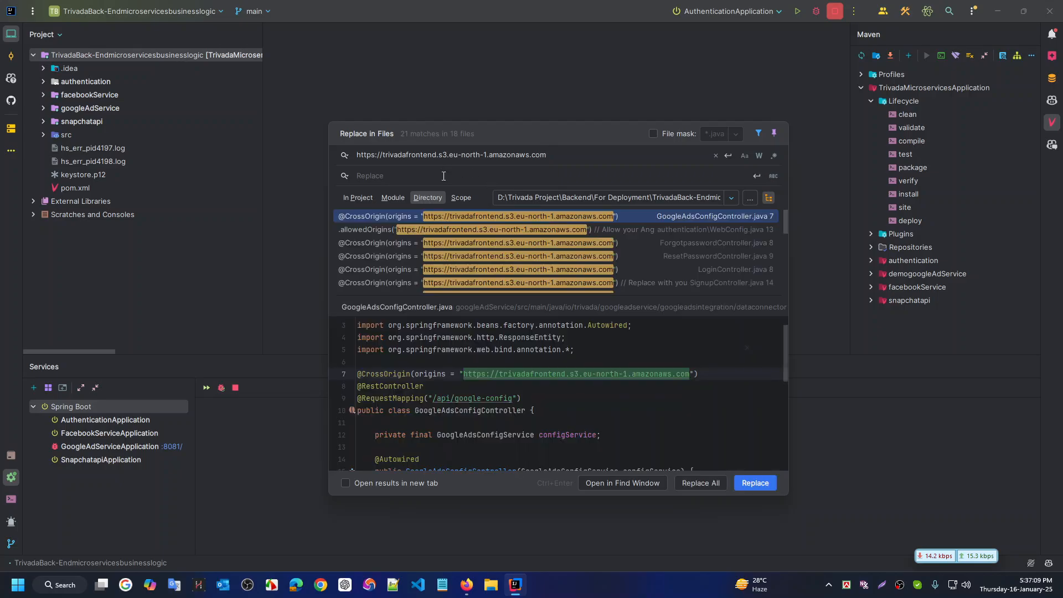
scroll(465, 243, "down", 1)
scroll(481, 241, "up", 1)
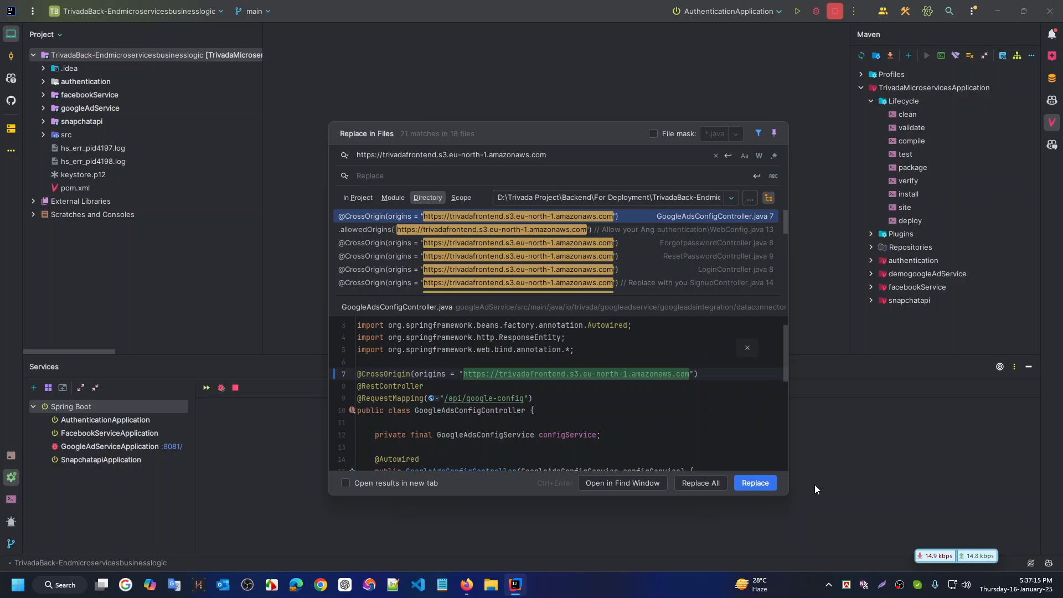
scroll(488, 413, "down", 5)
scroll(488, 412, "up", 7)
scroll(489, 412, "up", 1)
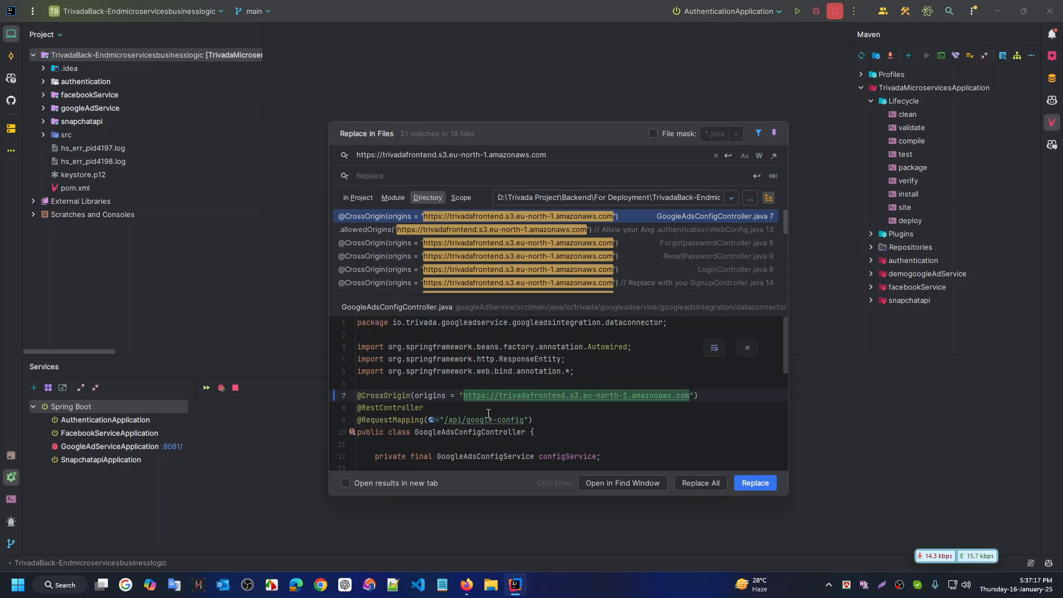
key("Escape")
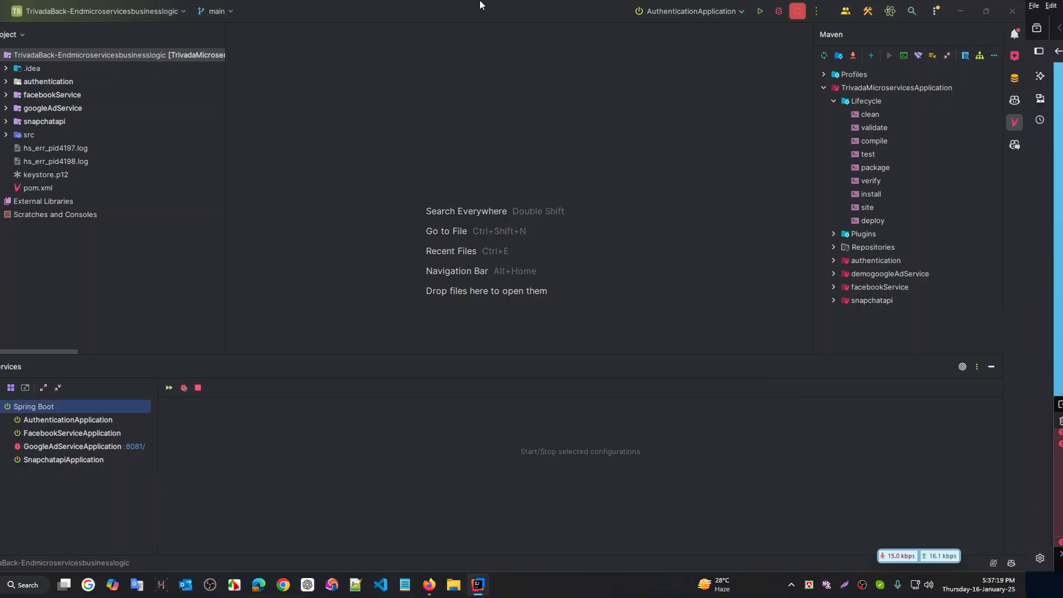
Switch across virtual desktops to the frontend project desktop
key("ctrl+super+Left")
key("ctrl+super+Right")
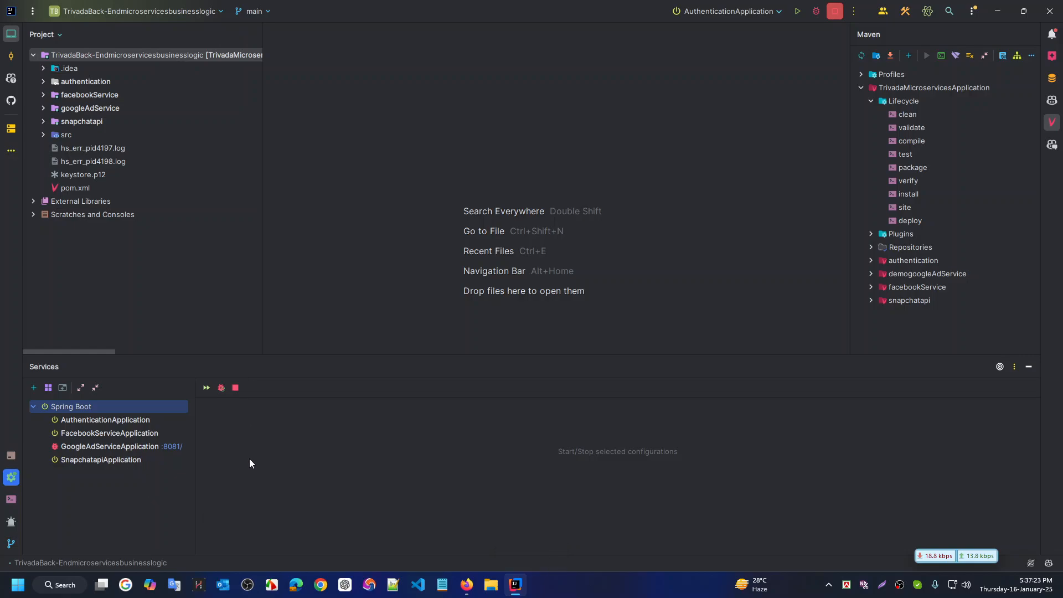
key("ctrl+super+Right")
key("ctrl+super+Right")
key("ctrl+super+Right")
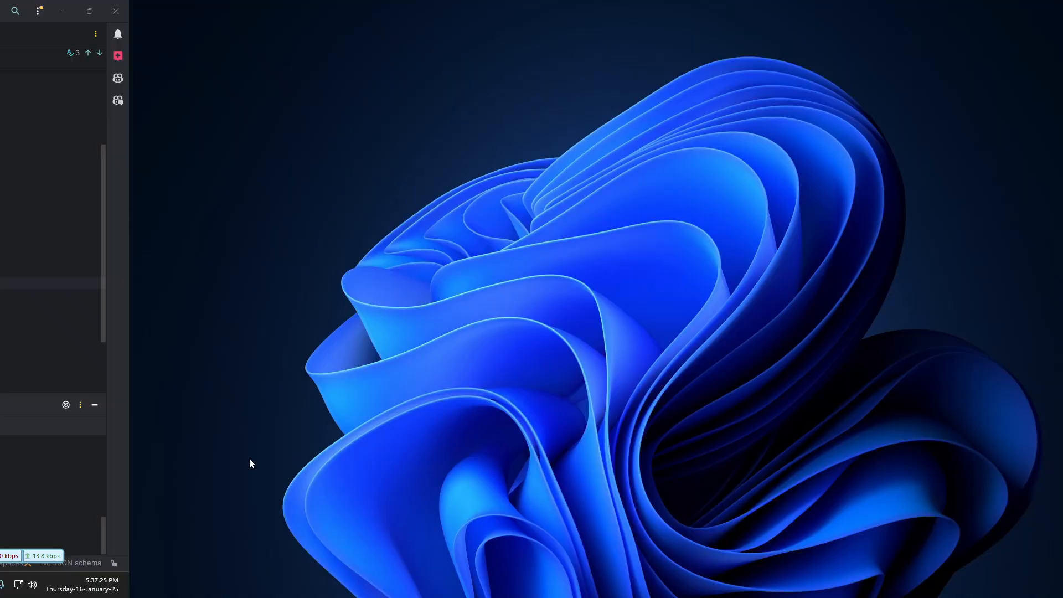
key("ctrl+super+Right")
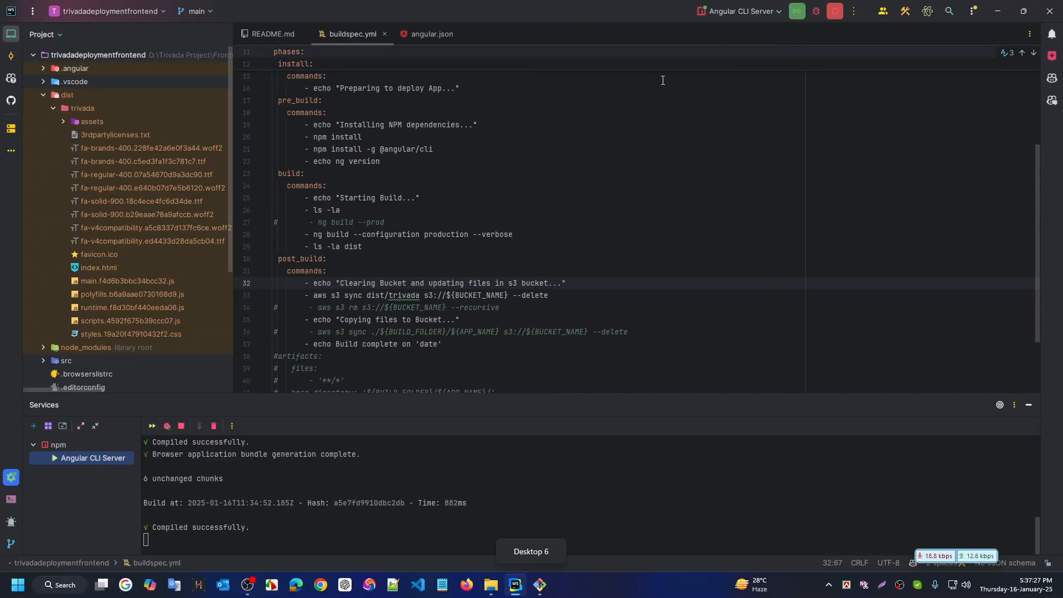
left_click(11, 479)
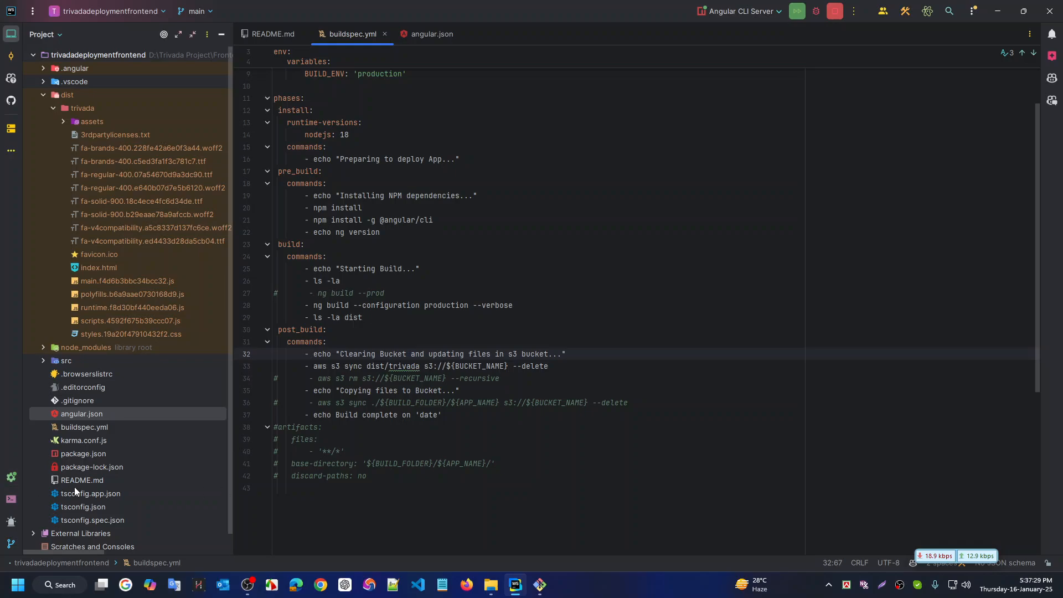
left_click(11, 478)
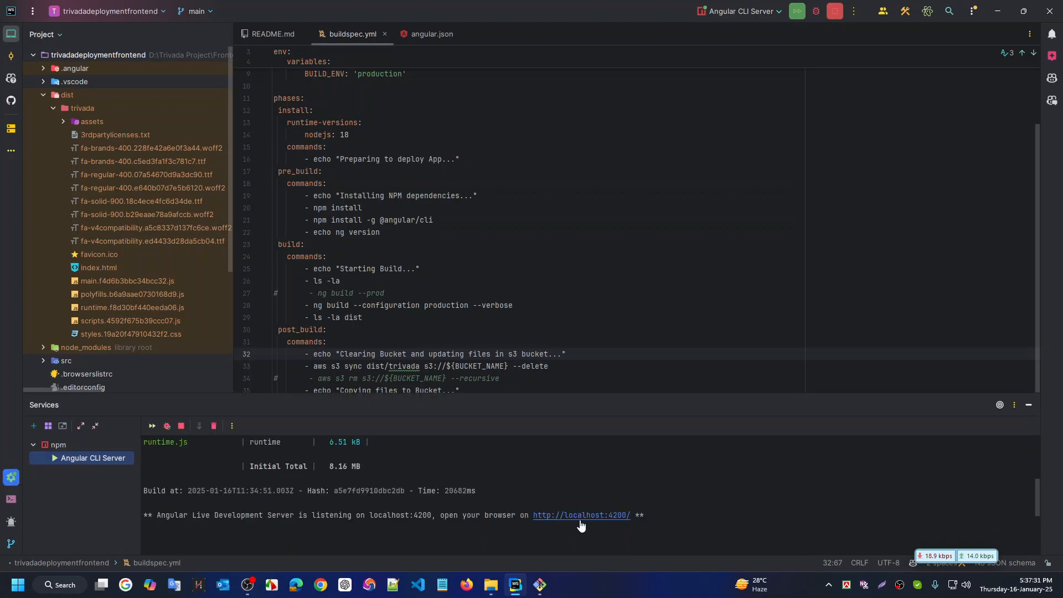
left_click(584, 515)
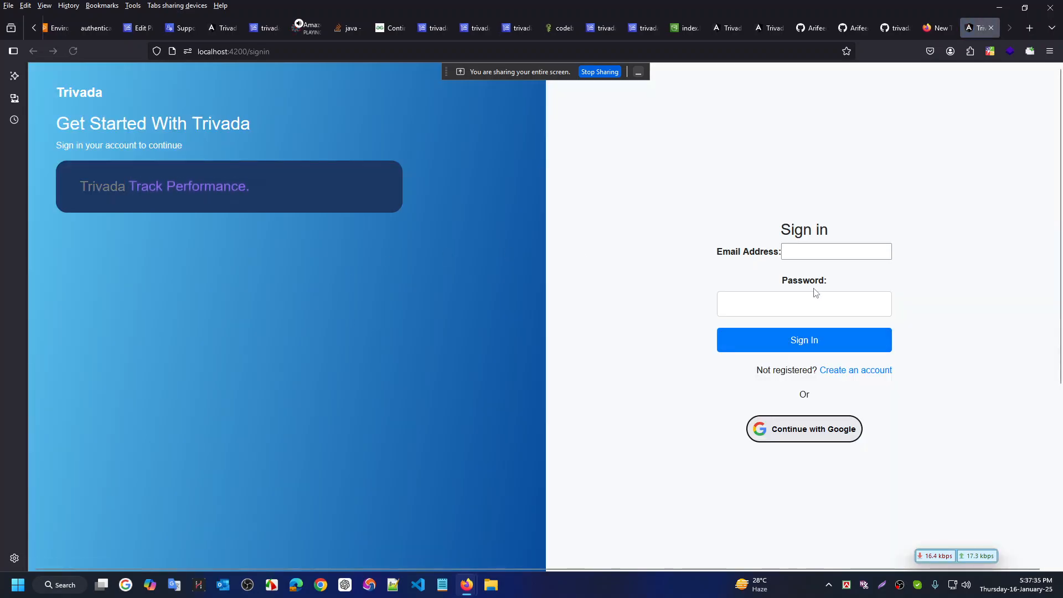
Sign in with Google and dismiss the welcome pop-up on the dashboard
left_click(825, 423)
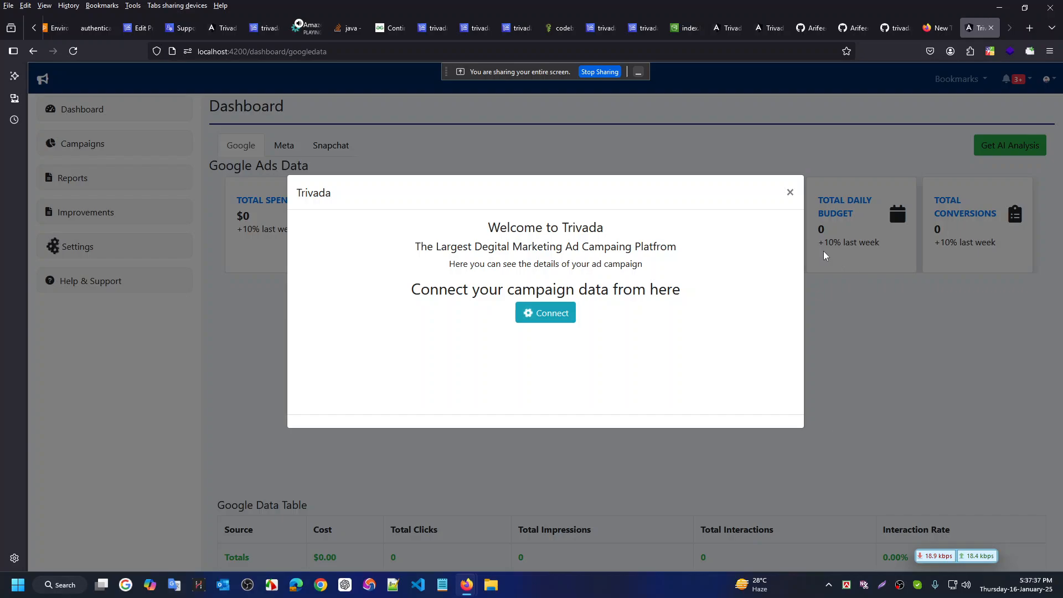
left_click(790, 193)
scroll(504, 380, "down", 5)
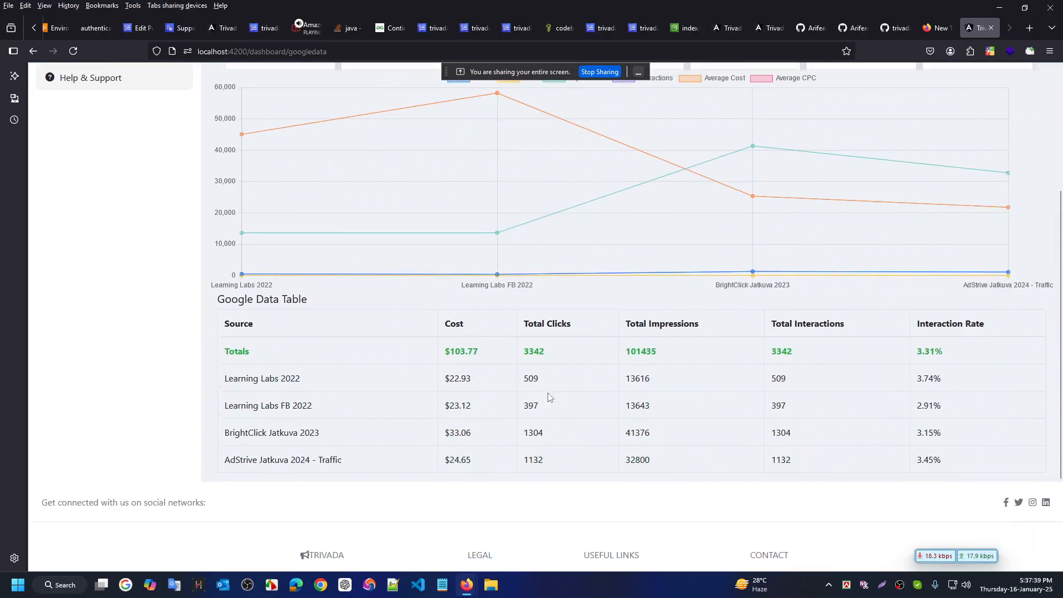
scroll(504, 380, "up", 2)
Review the Google Data Table showing $103.77 spend and 3342 clicks, then return to the IDE
left_click_drag(709, 466, 360, 327)
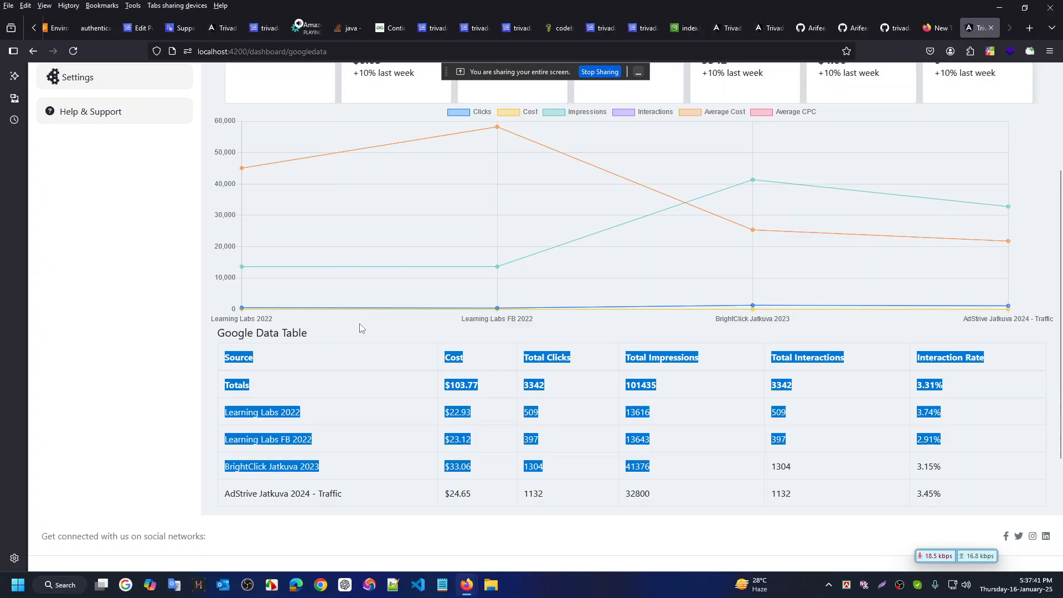
left_click(503, 433)
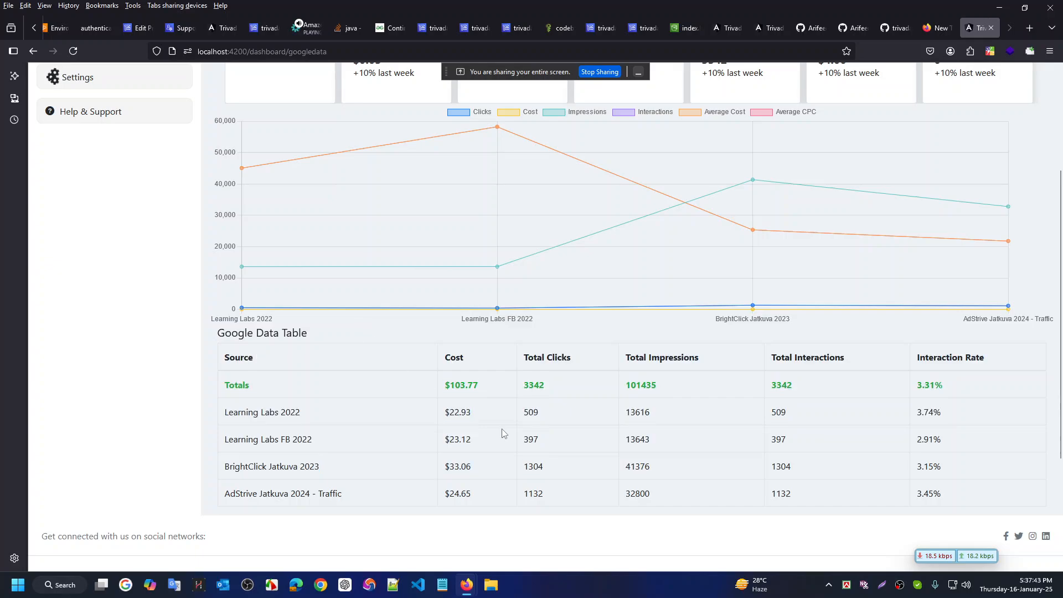
scroll(529, 406, "up", 2)
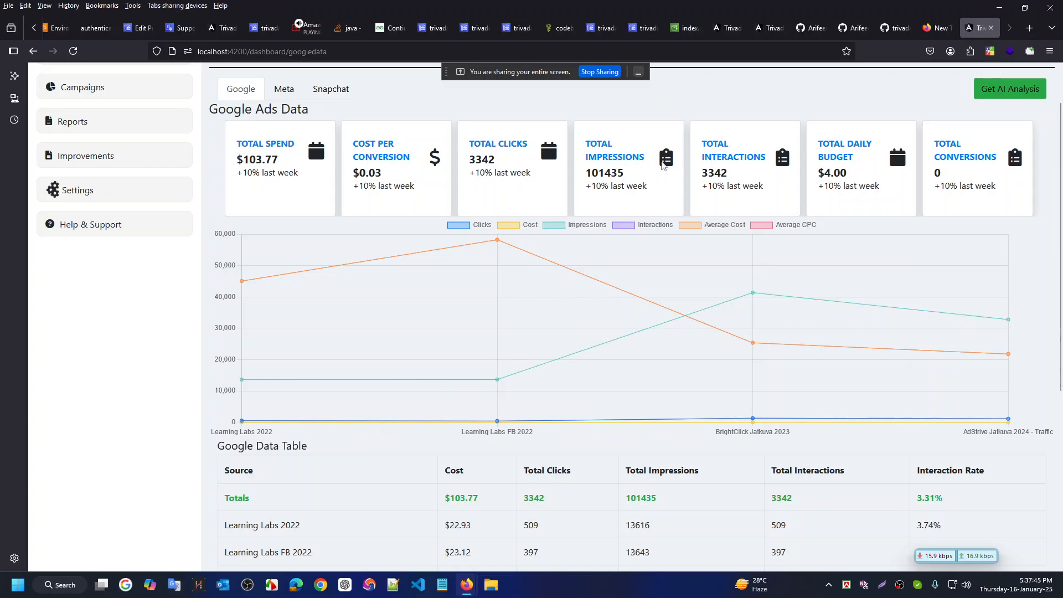
scroll(609, 354, "down", 4)
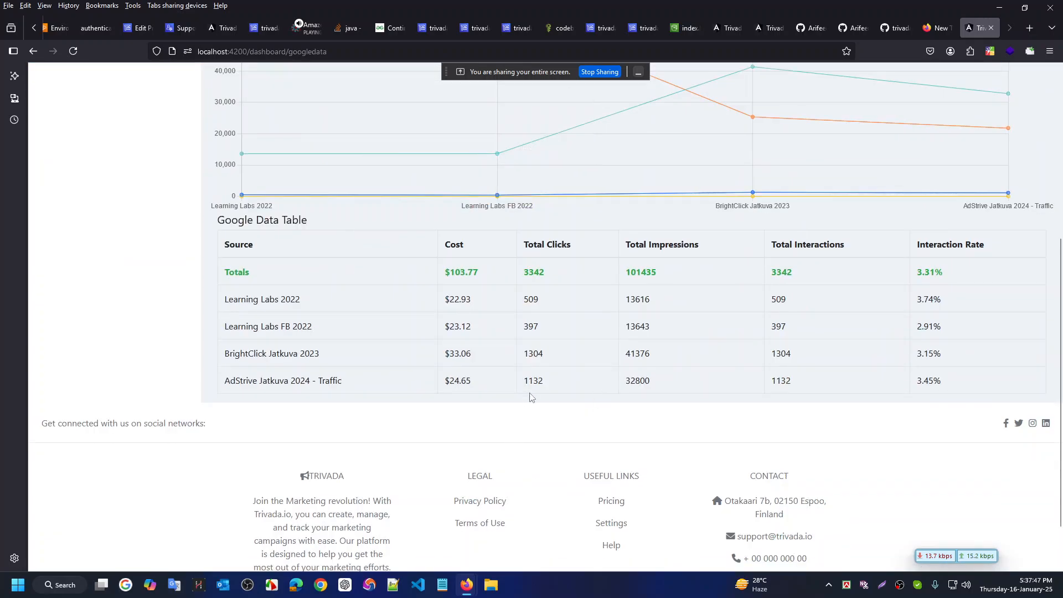
scroll(563, 366, "up", 3)
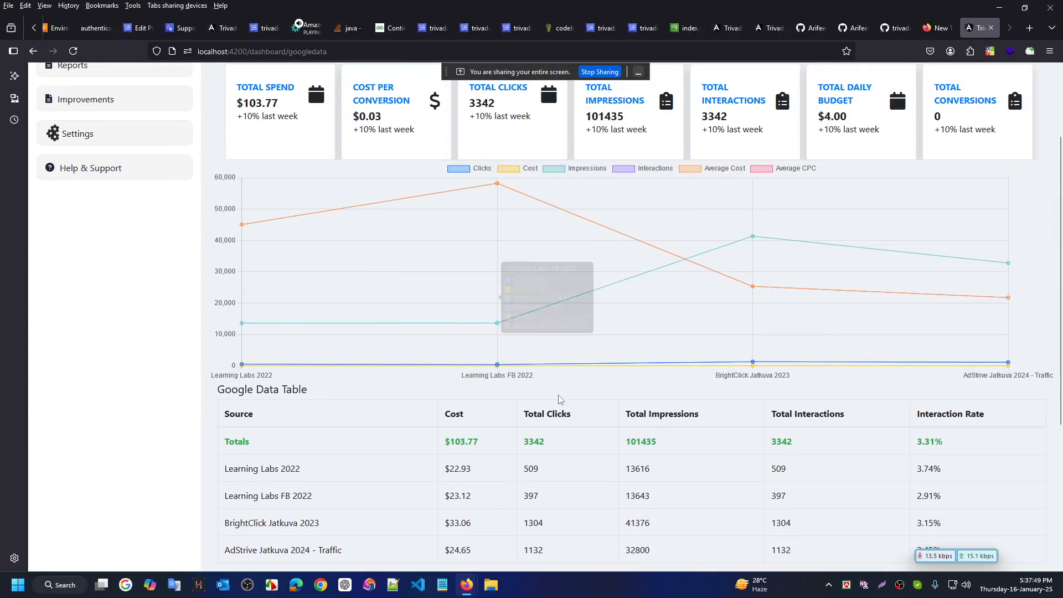
key("ctrl+super+Right")
key("ctrl+super+Right")
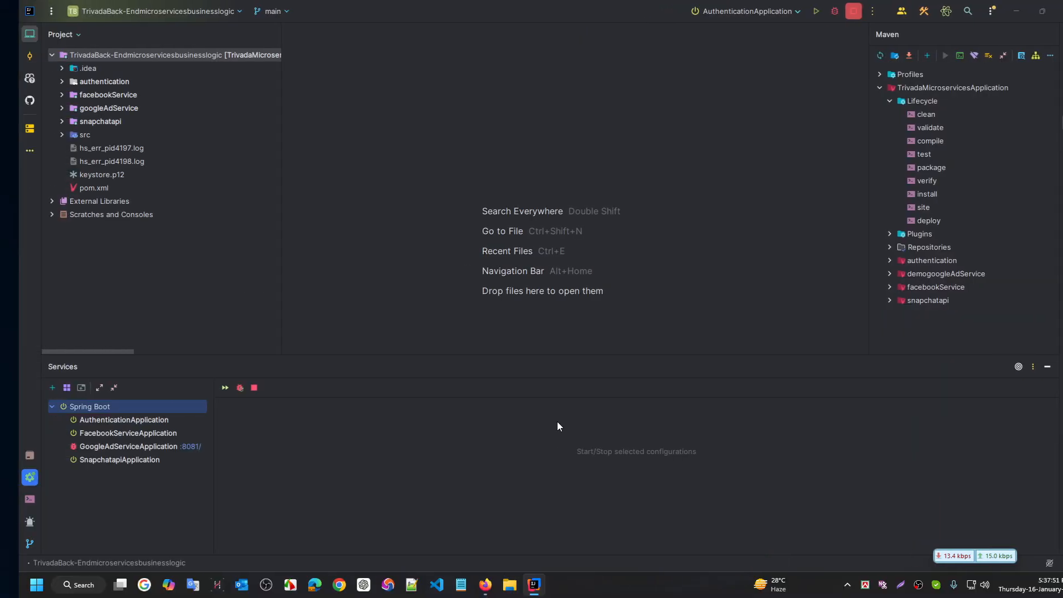
Stop GoogleAdServiceApplication (exit code 130) and reload the dashboard, now showing $0 spend
key("ctrl+super+Right")
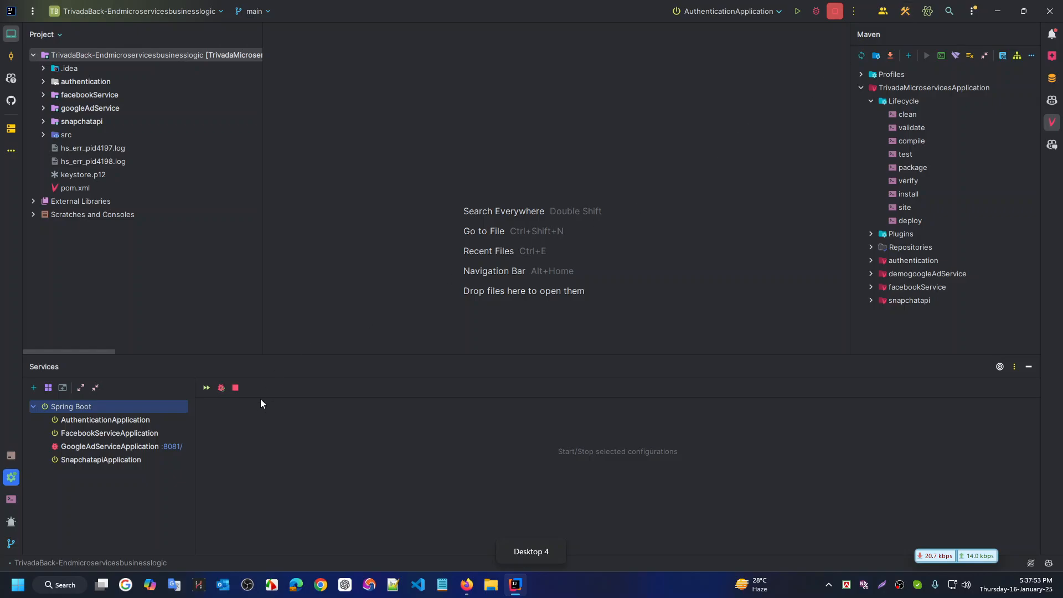
left_click(139, 448)
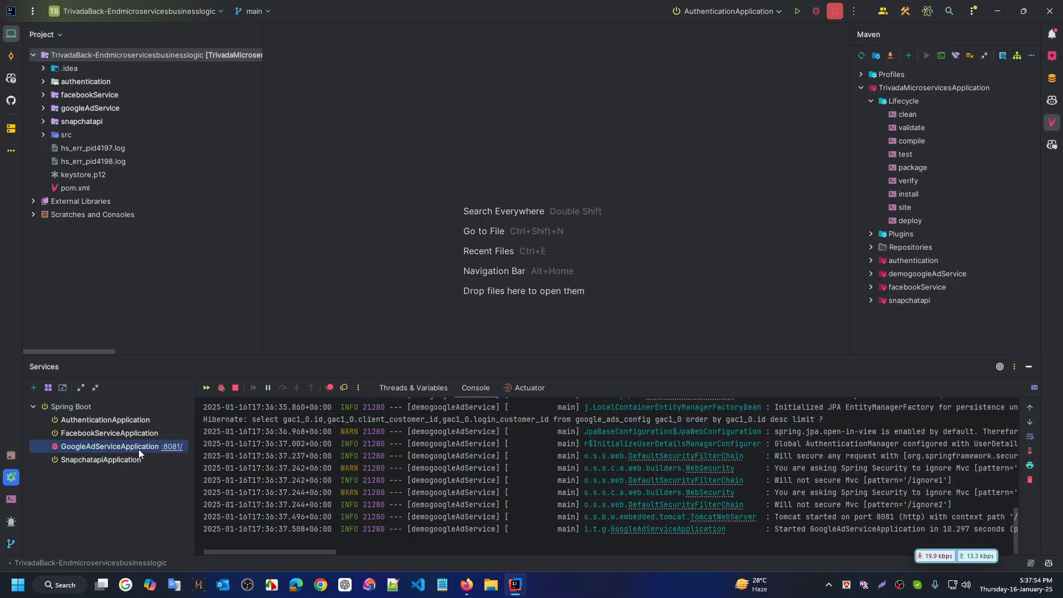
left_click(834, 12)
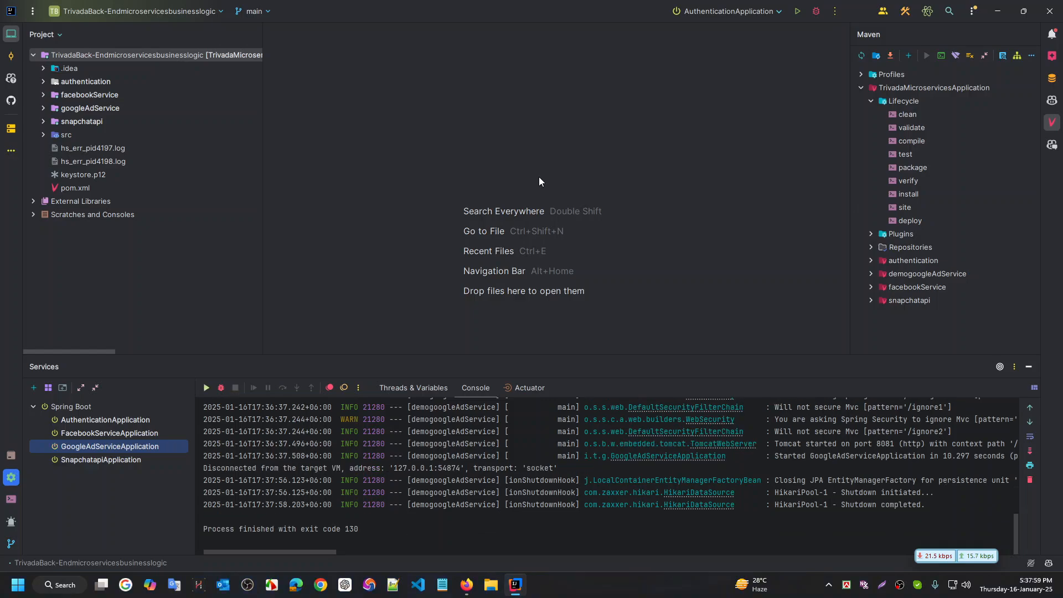
key("ctrl+super+Right")
key("F5")
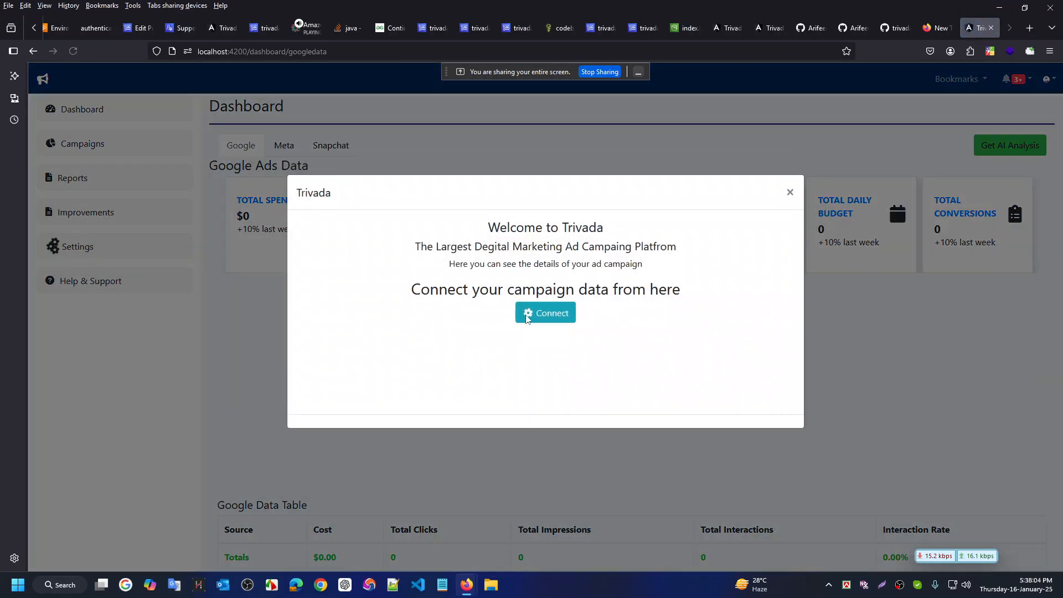
Open Data connector settings from the welcome modal and view the Google tab's Google Ads IDs
left_click(539, 318)
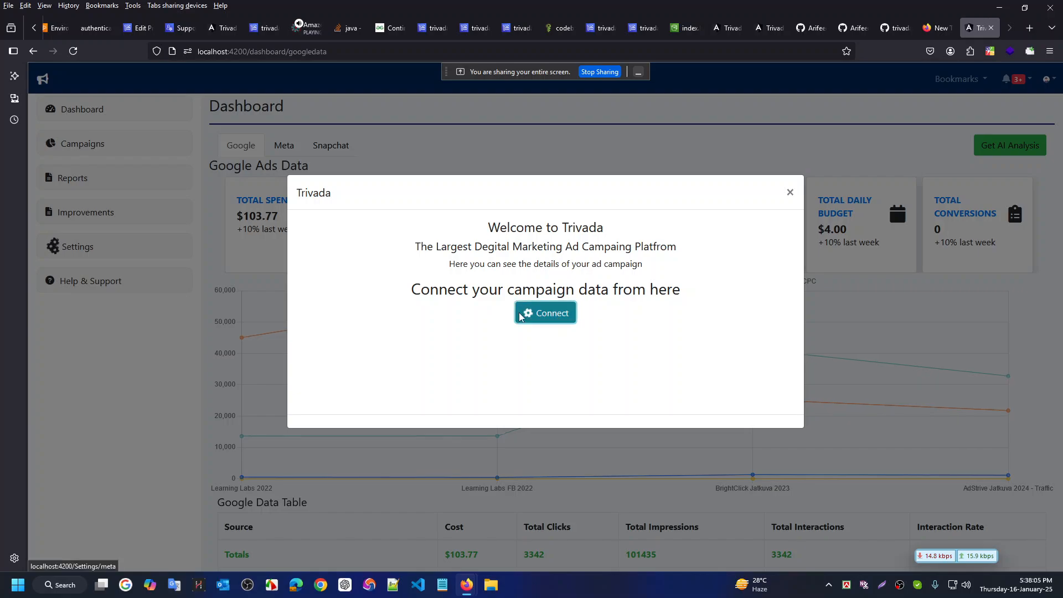
scroll(434, 384, "down", 2)
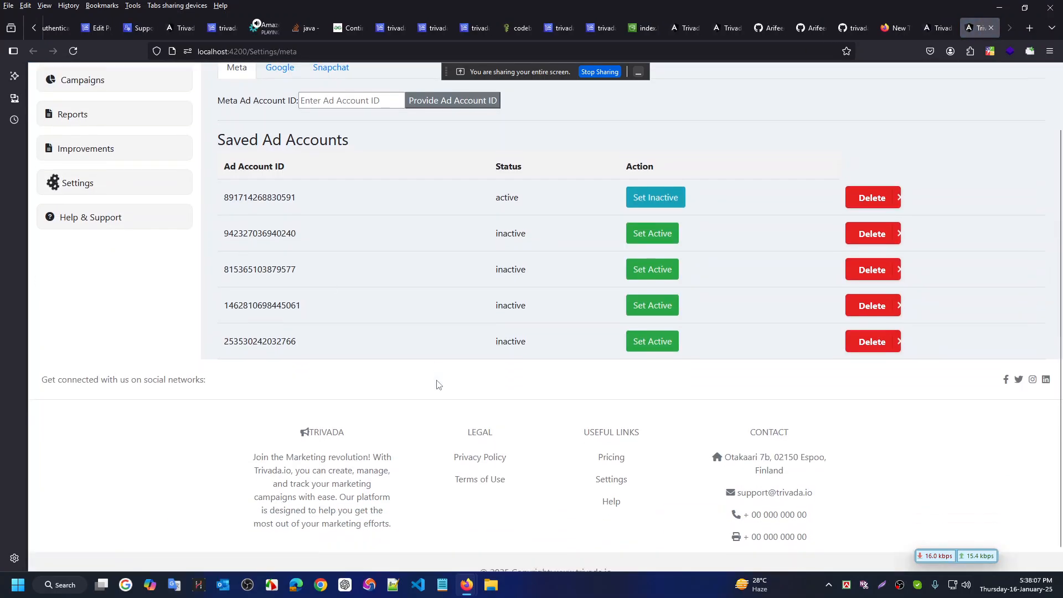
scroll(438, 385, "up", 2)
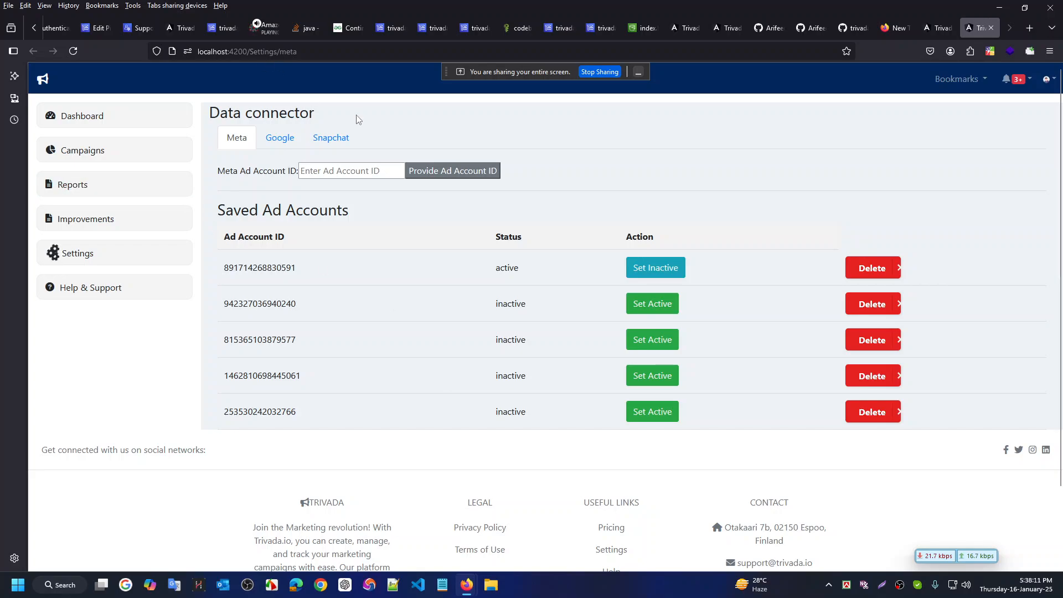
left_click(286, 139)
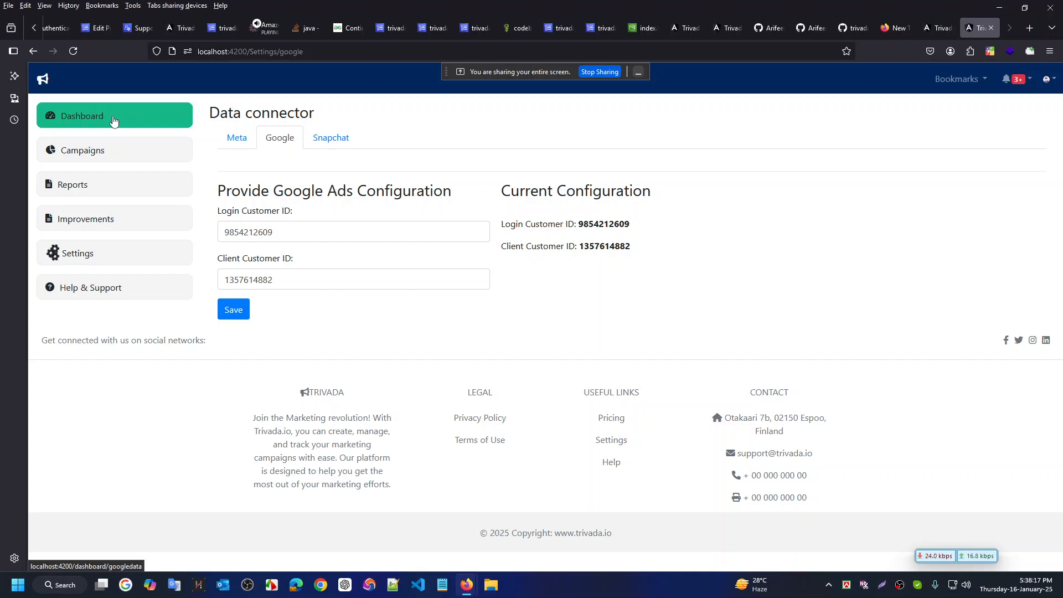
key("ctrl+super+Left")
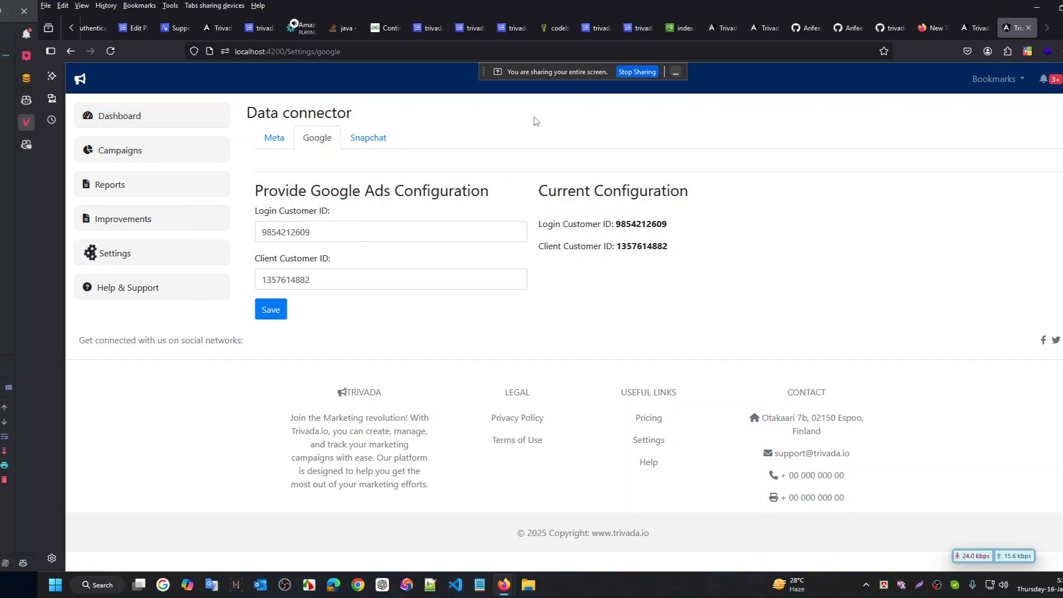
key("ctrl+super+Left")
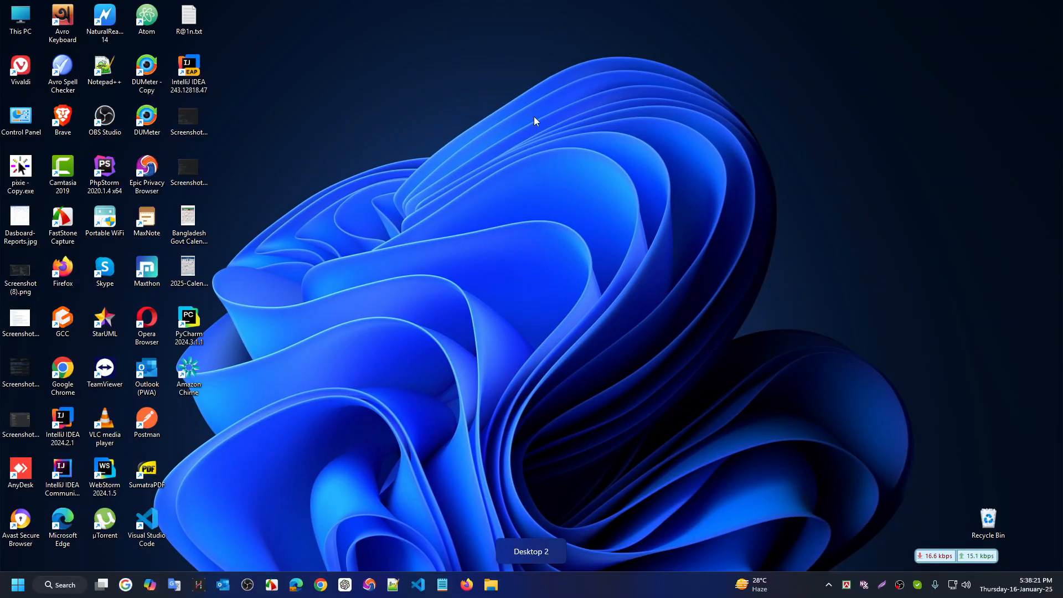
Select Maven's clean phase and open a PowerShell terminal in the backend project folder
key("ctrl+super+Left")
key("ctrl+super+Right")
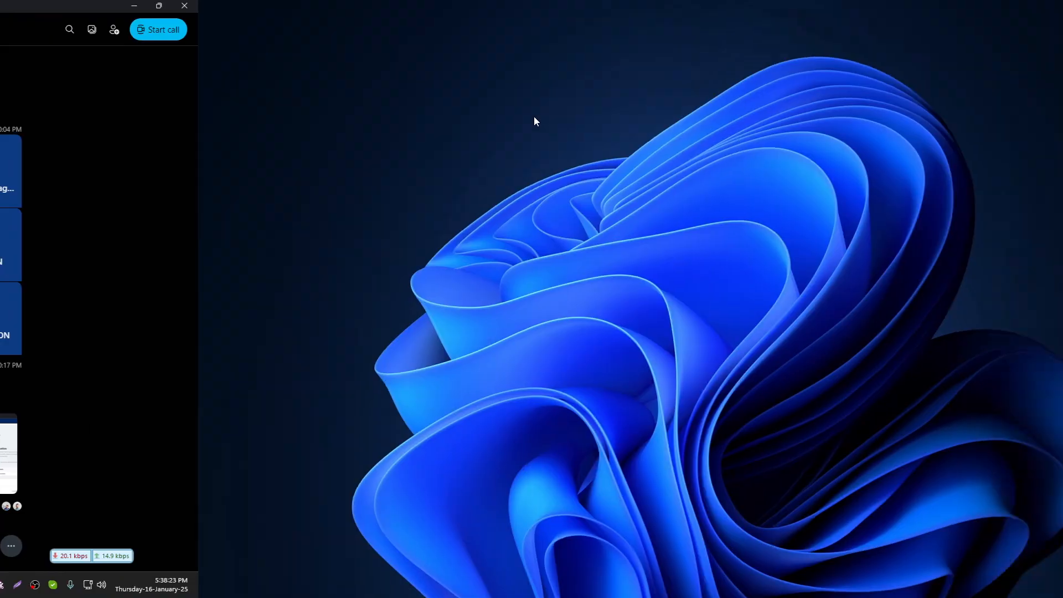
key("ctrl+super+Right")
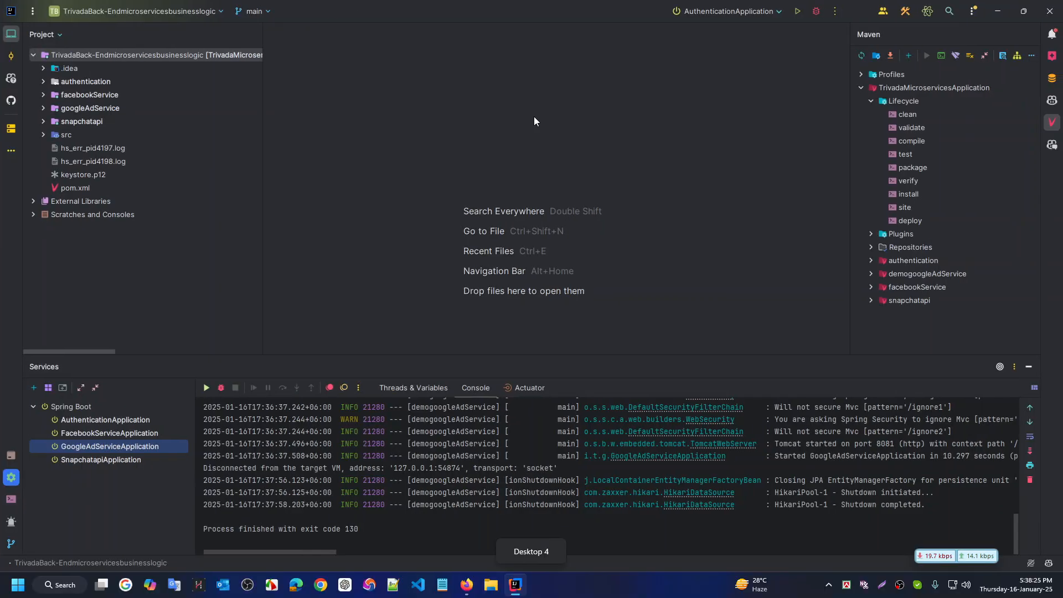
left_click(83, 406)
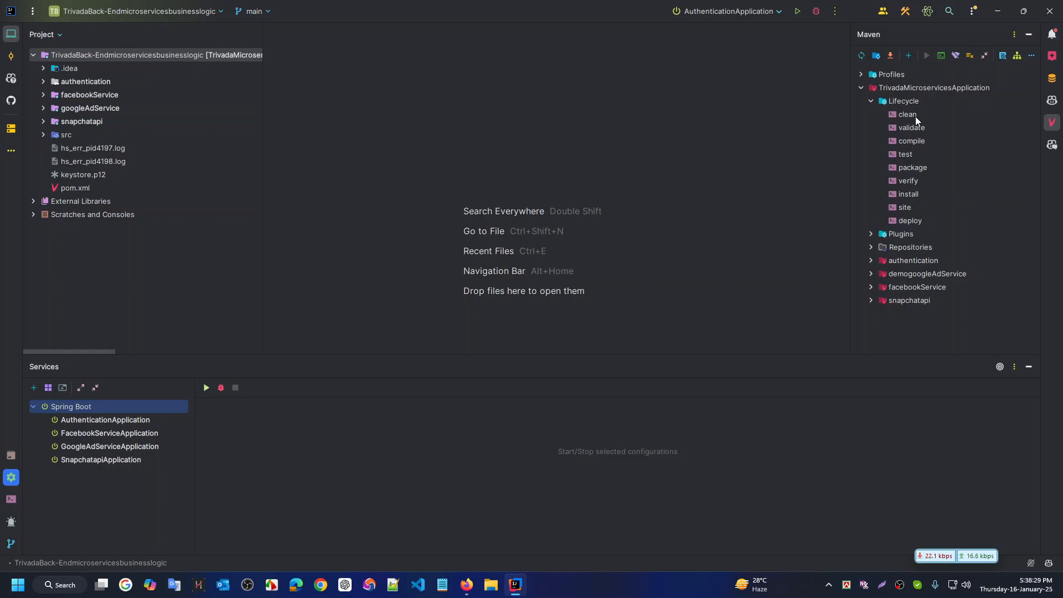
left_click(915, 116)
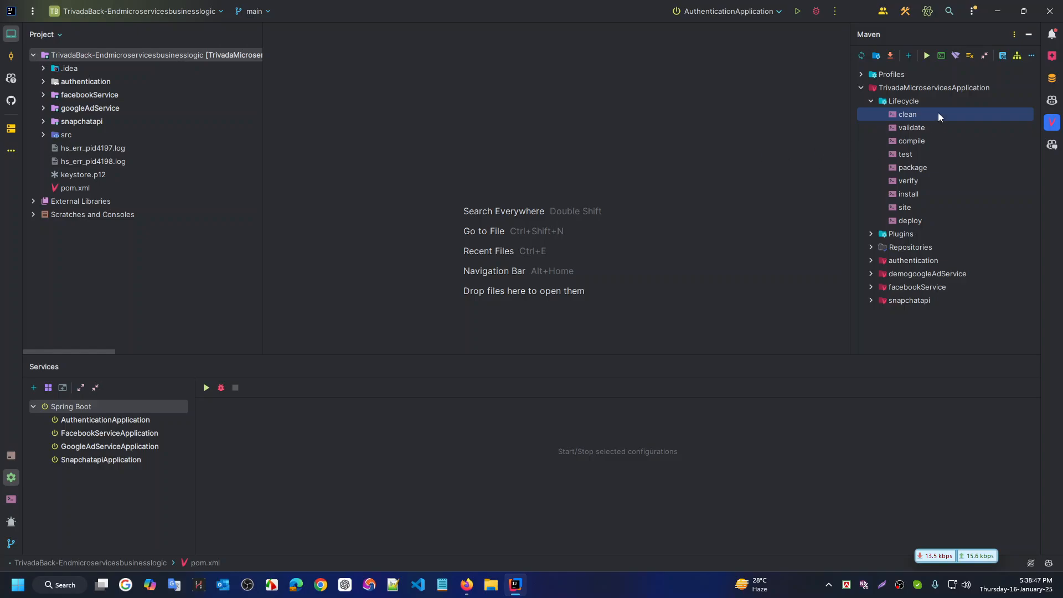
left_click(10, 501)
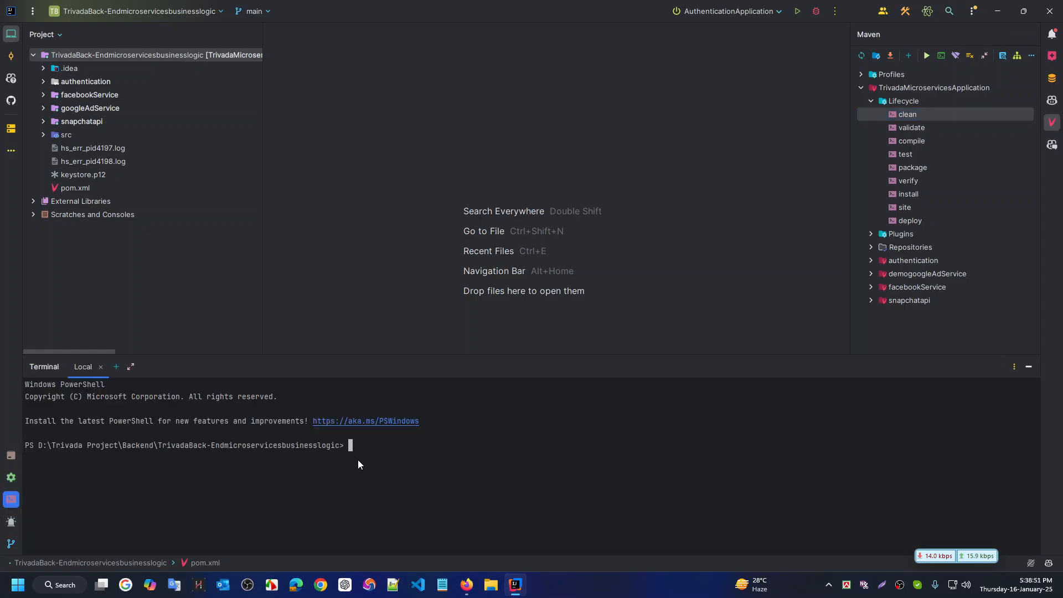
Enter mvn clean install at the terminal prompt
type("mvn clean install")
Run the Maven clean install build and expand authentication > target in IntelliJ's Project tree
key("Return")
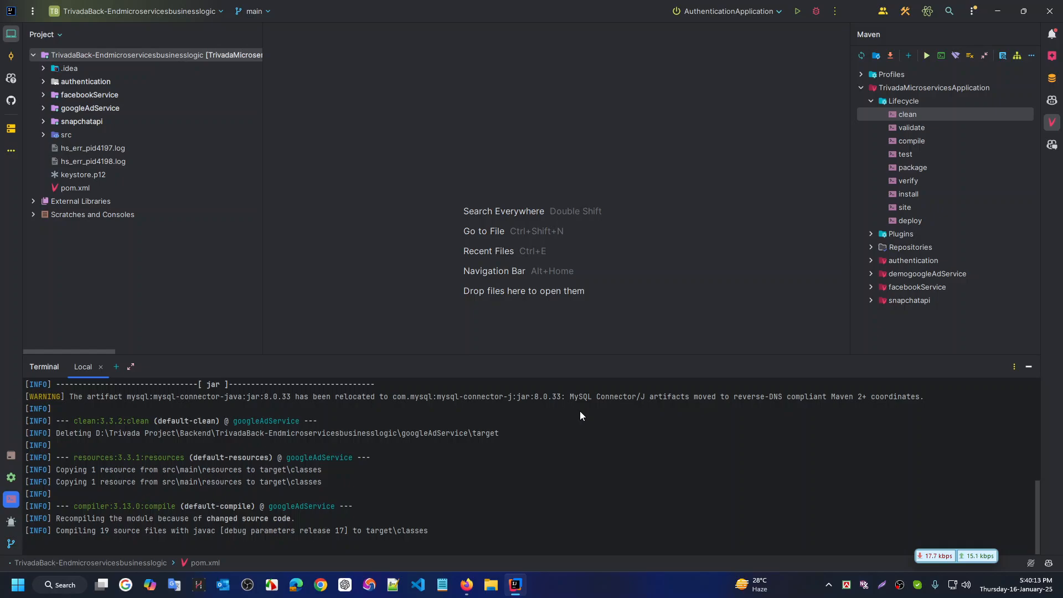
key("ctrl+super+Right")
key("ctrl+super+Right")
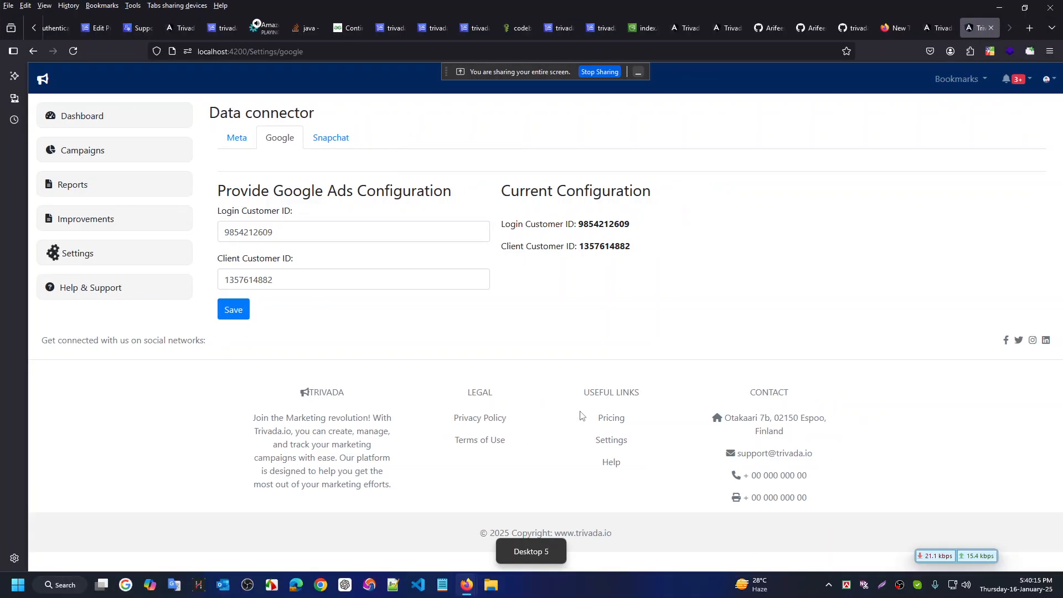
key("ctrl+super+Left")
key("ctrl+super+Left")
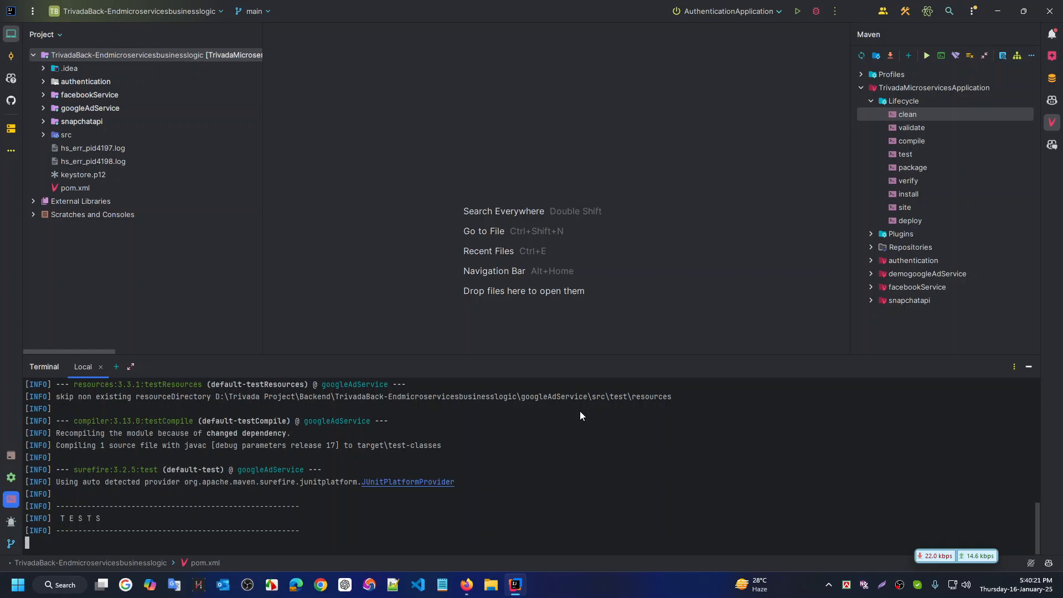
left_click(43, 82)
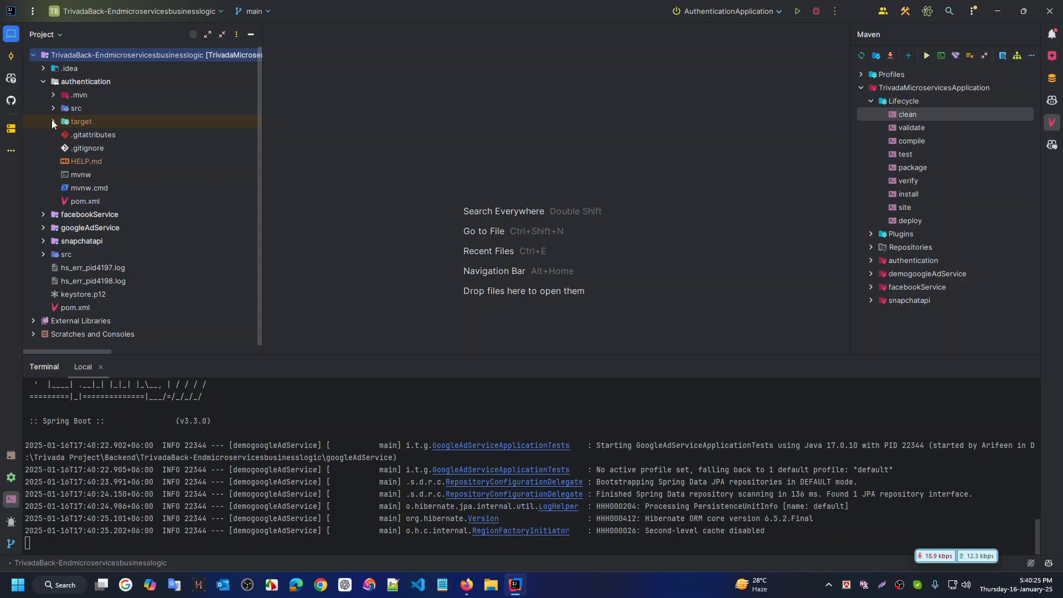
left_click(52, 122)
key("ctrl+super+Right")
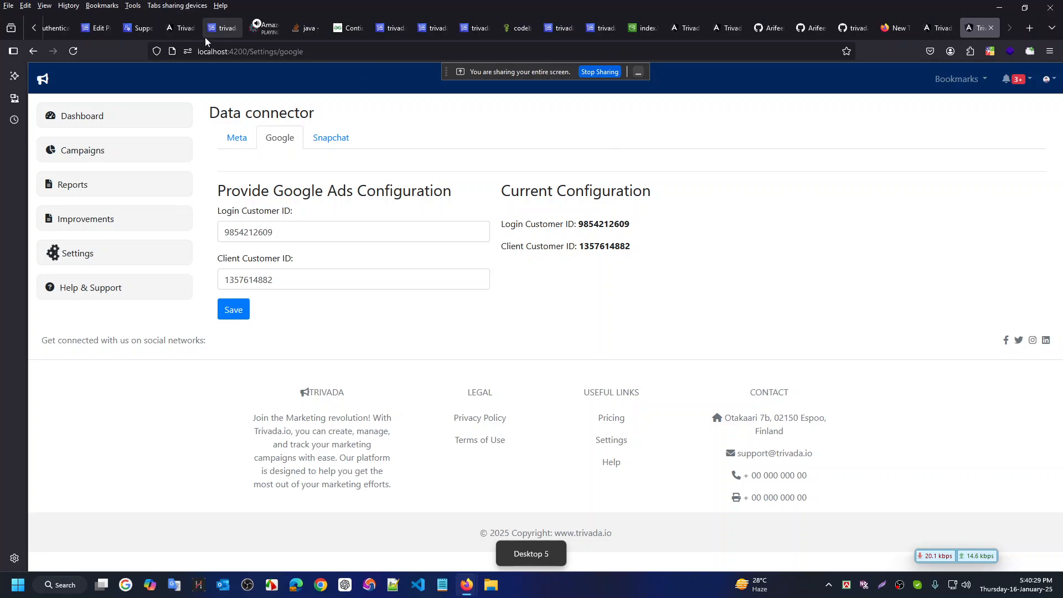
Look through the open AWS tabs: Support case, CodeBuild IAM role, S3 index.html and failed build
mouse_move(224, 29)
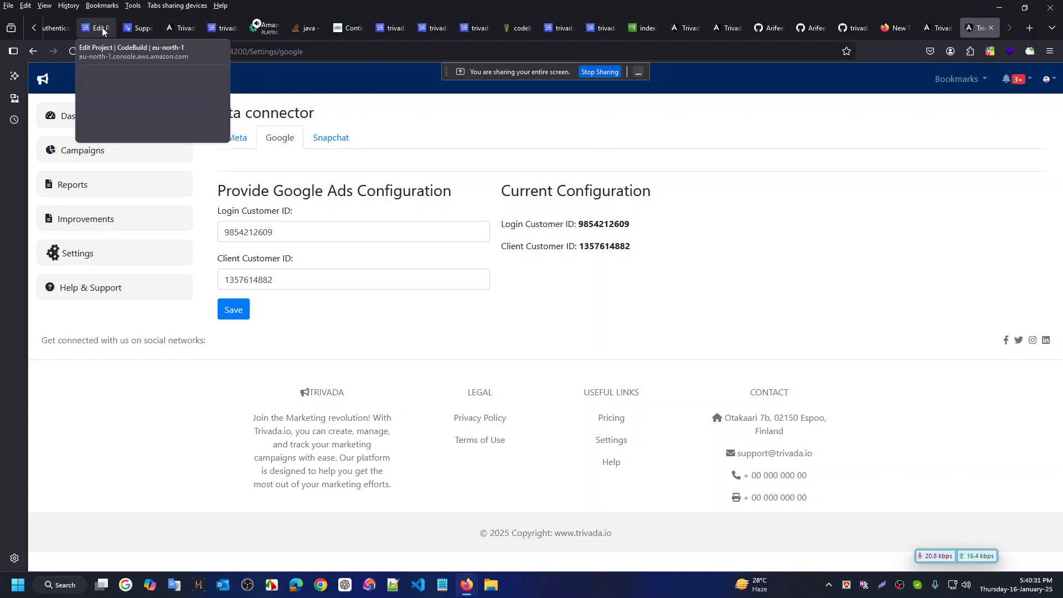
left_click(137, 27)
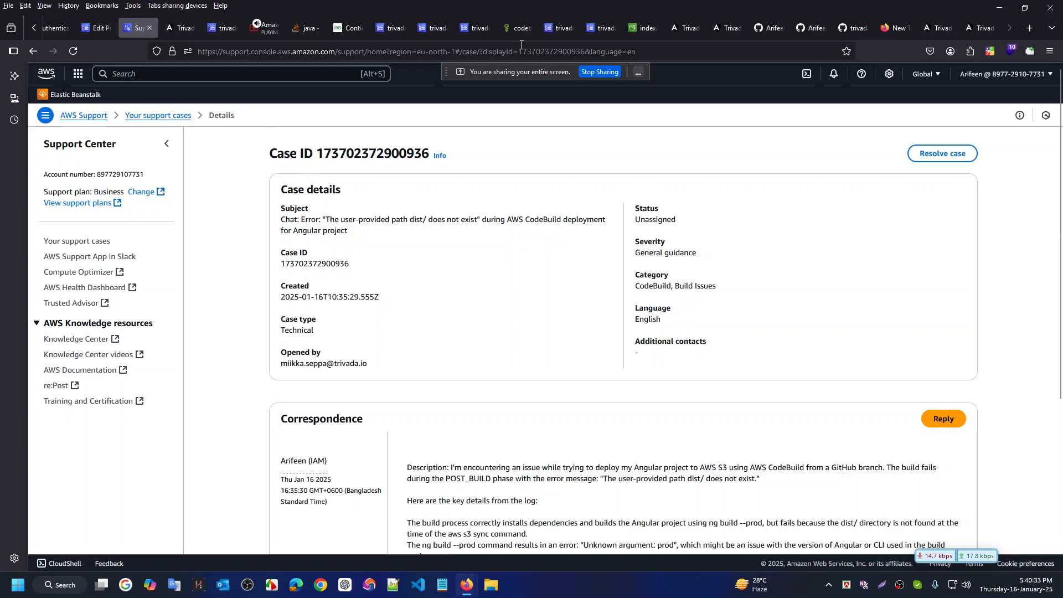
left_click(517, 28)
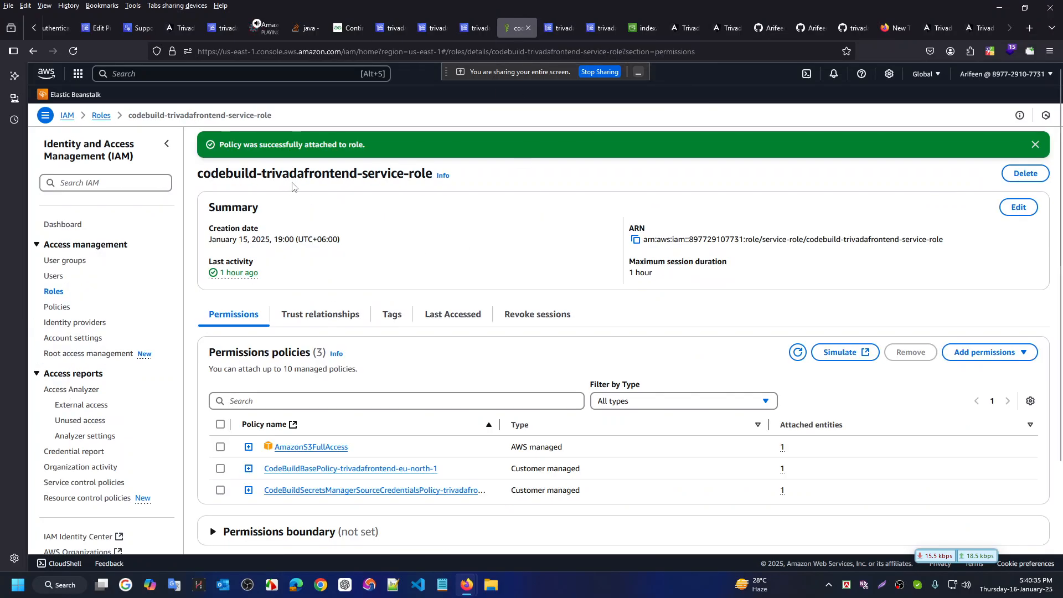
left_click(641, 28)
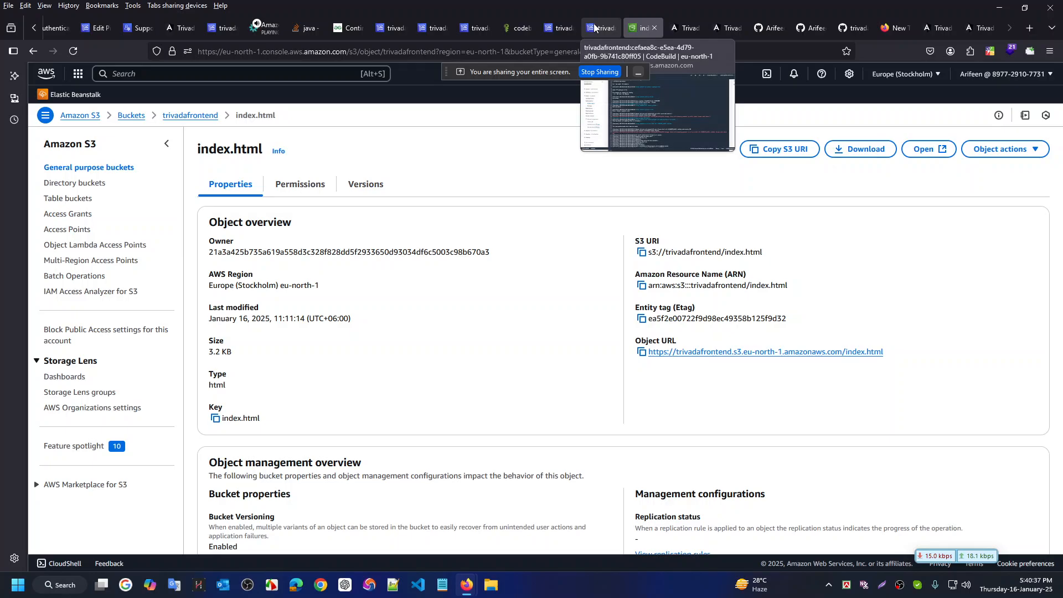
left_click(558, 28)
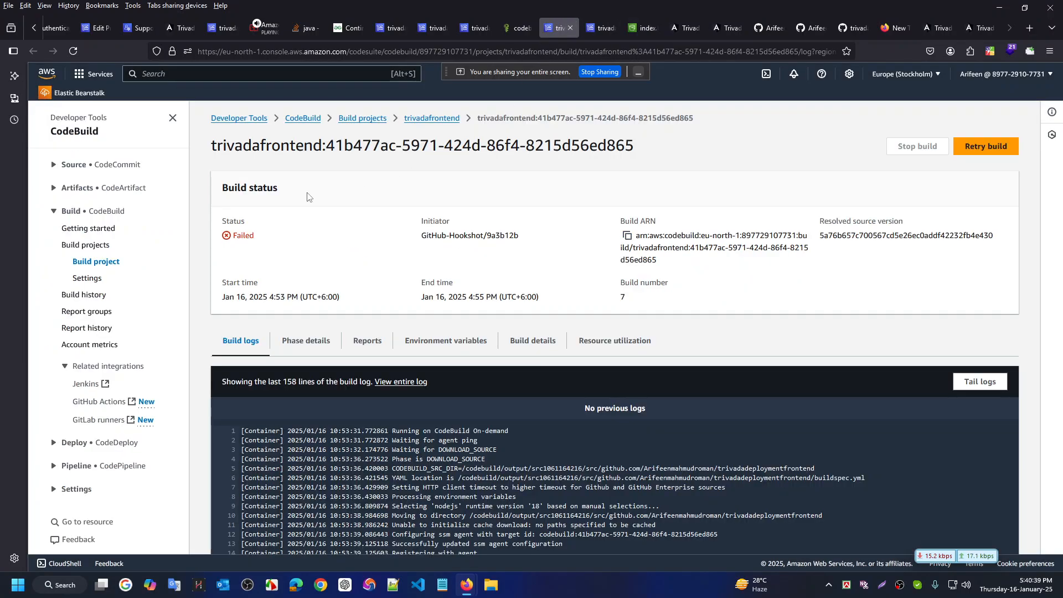
left_click(137, 28)
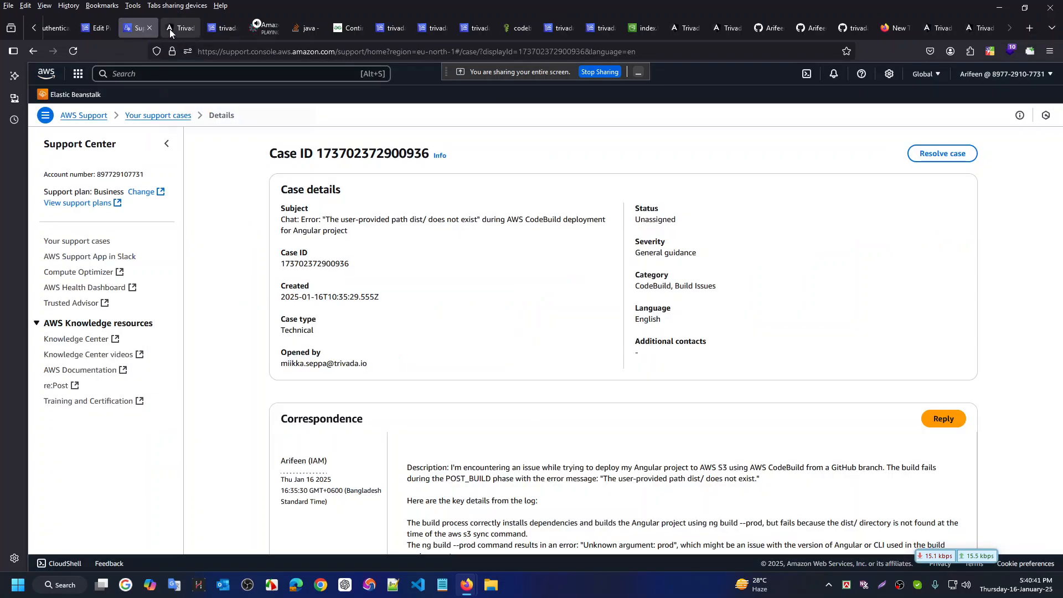
Open Elastic Beanstalk and the authentication environment in new tabs, then start Upload and deploy
middle_click(75, 94)
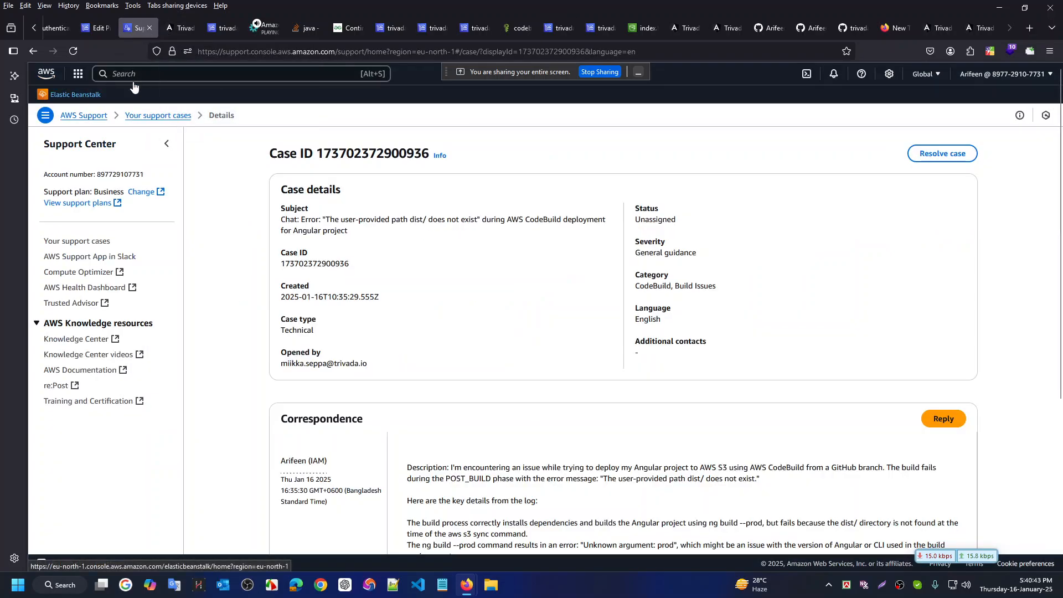
left_click(175, 26)
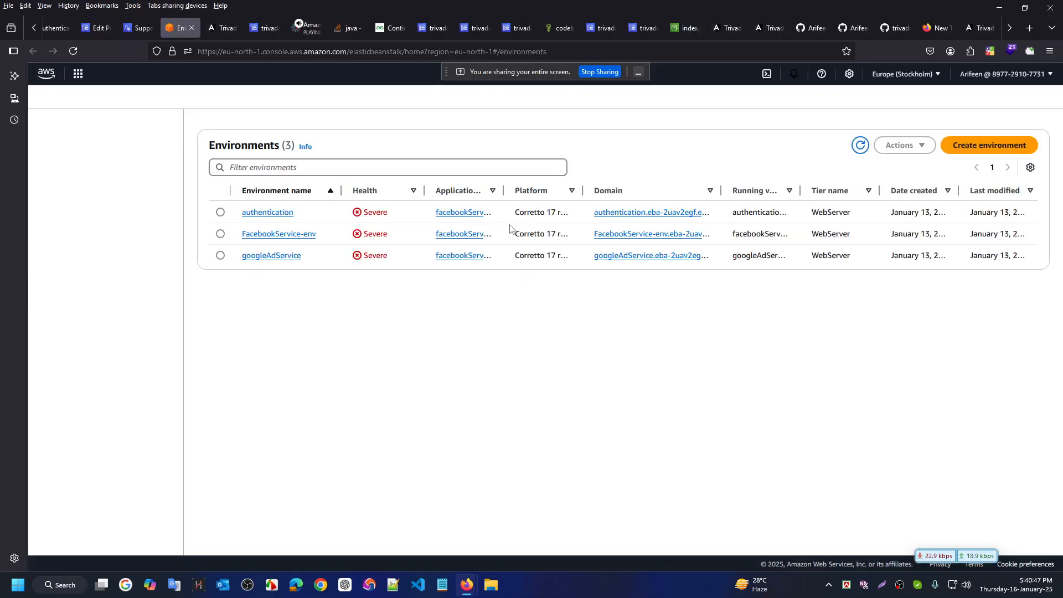
middle_click(269, 213)
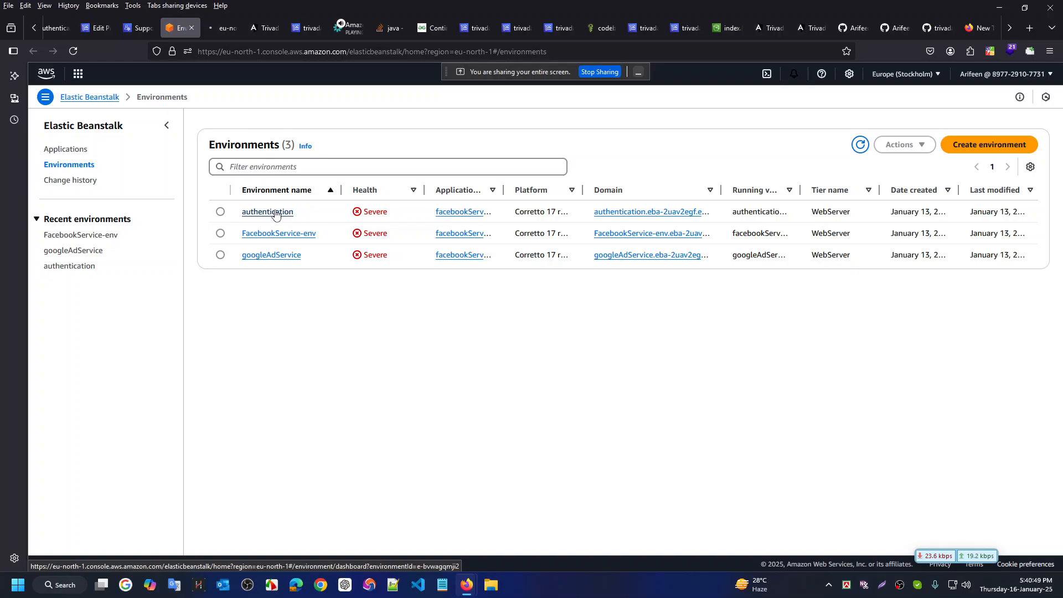
left_click(221, 28)
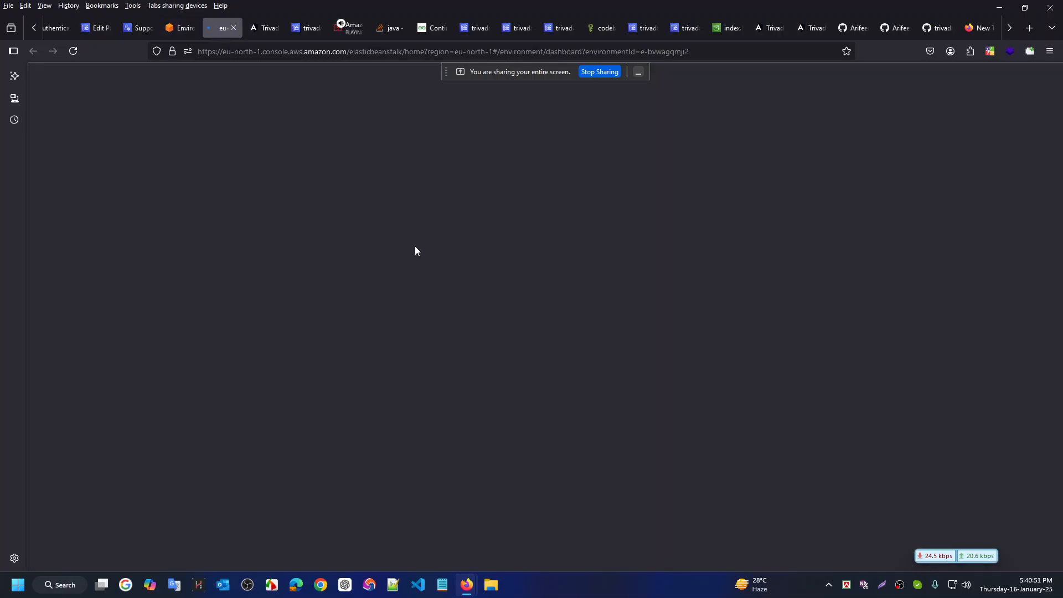
key("ctrl+super+Right")
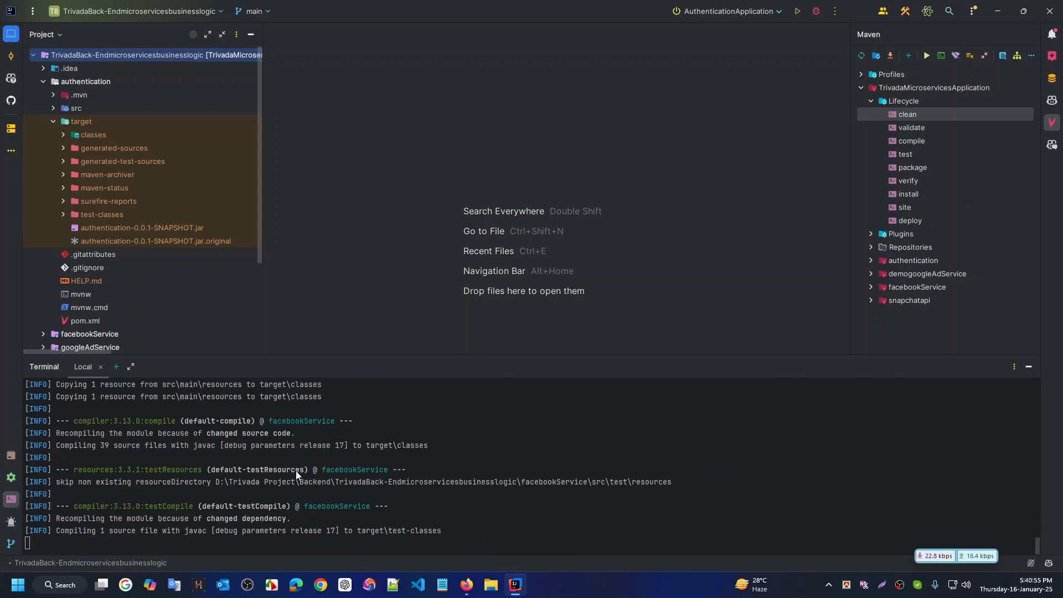
key("ctrl+super+Right")
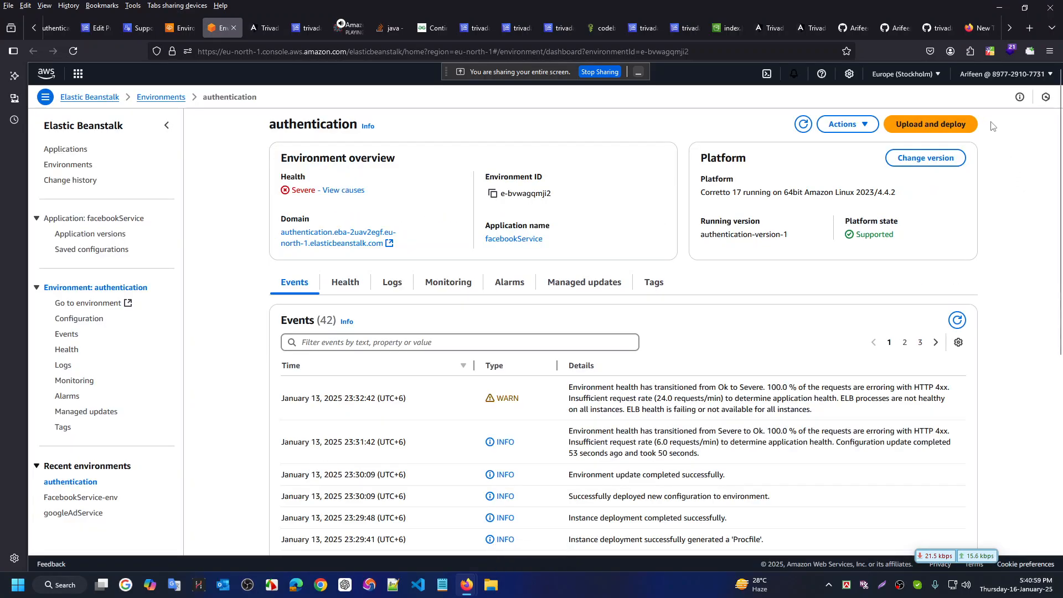
left_click(950, 123)
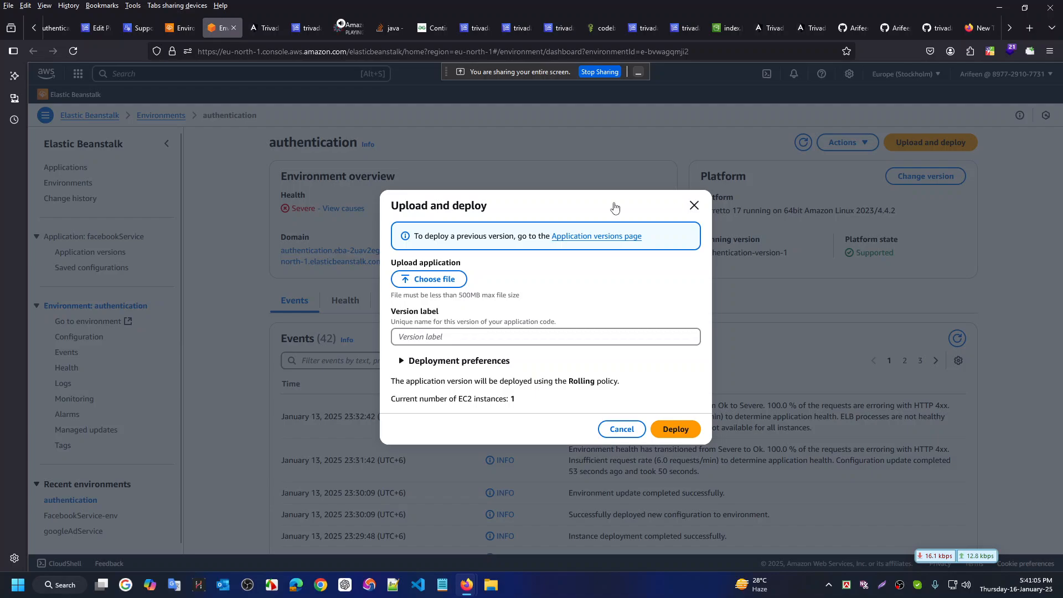
left_click(301, 255)
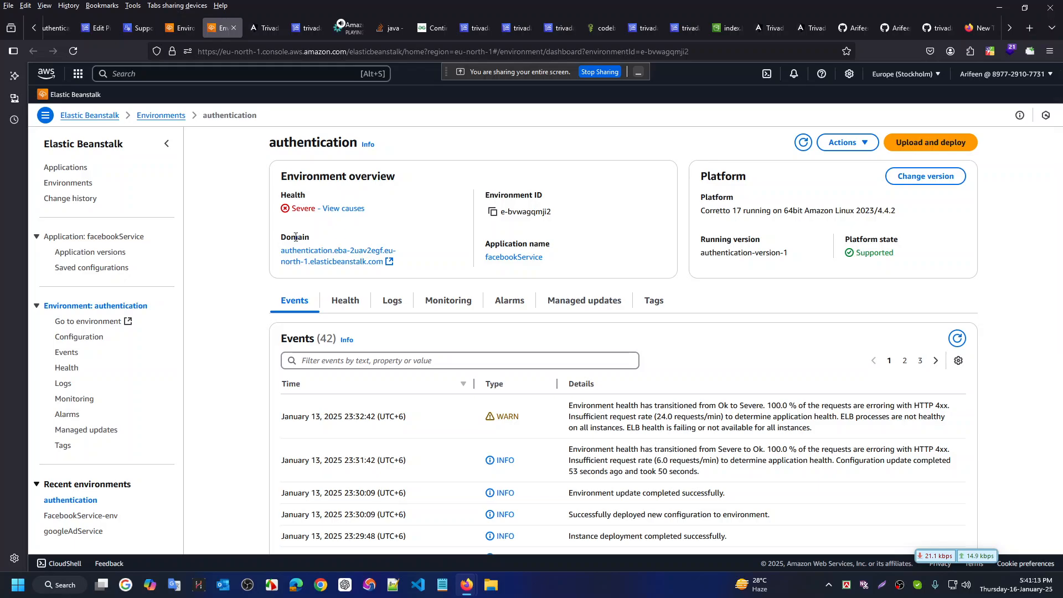
key("ctrl+super+Right")
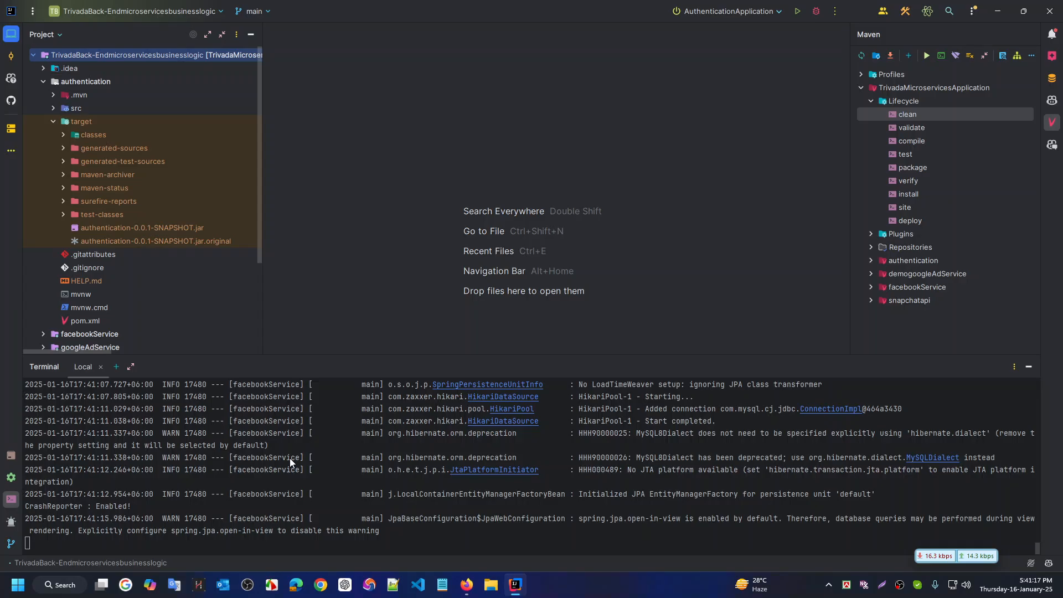
Check the Maven build's progress and detach the environment tab into its own window
key("ctrl+super+Left")
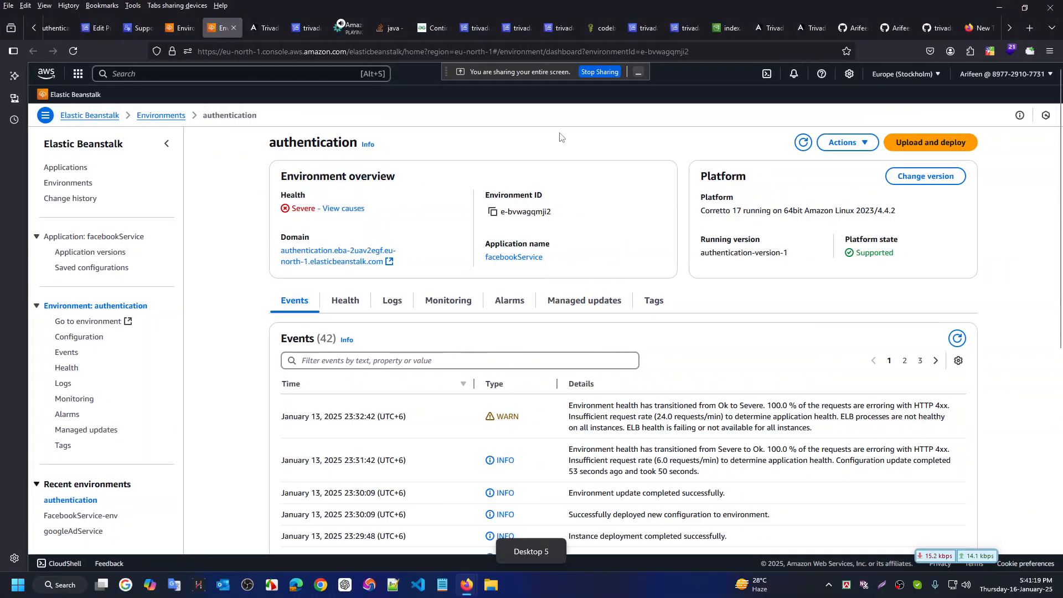
key("ctrl+super+Left")
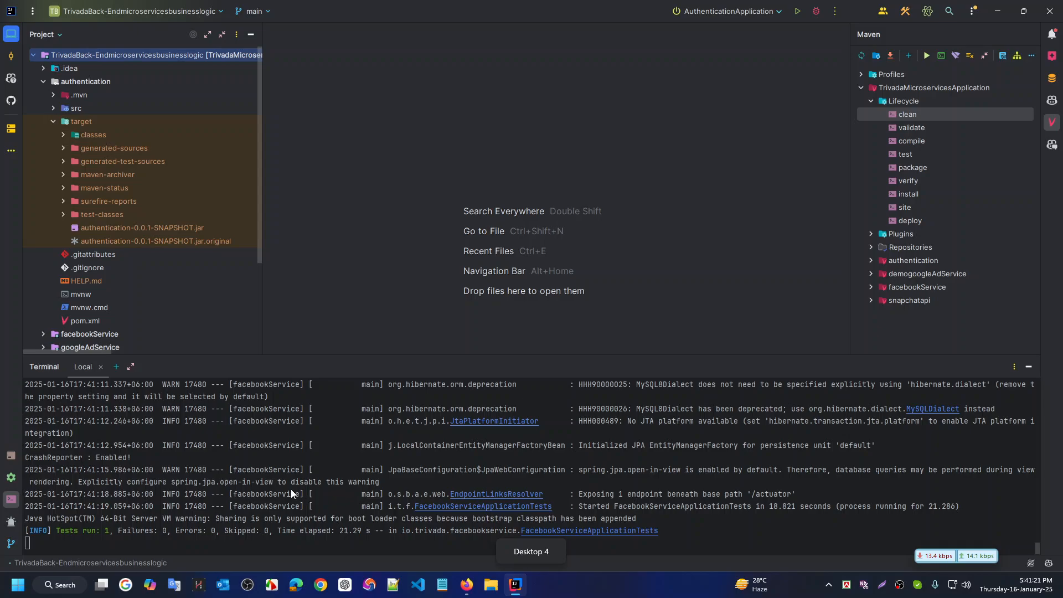
key("ctrl+super+Right")
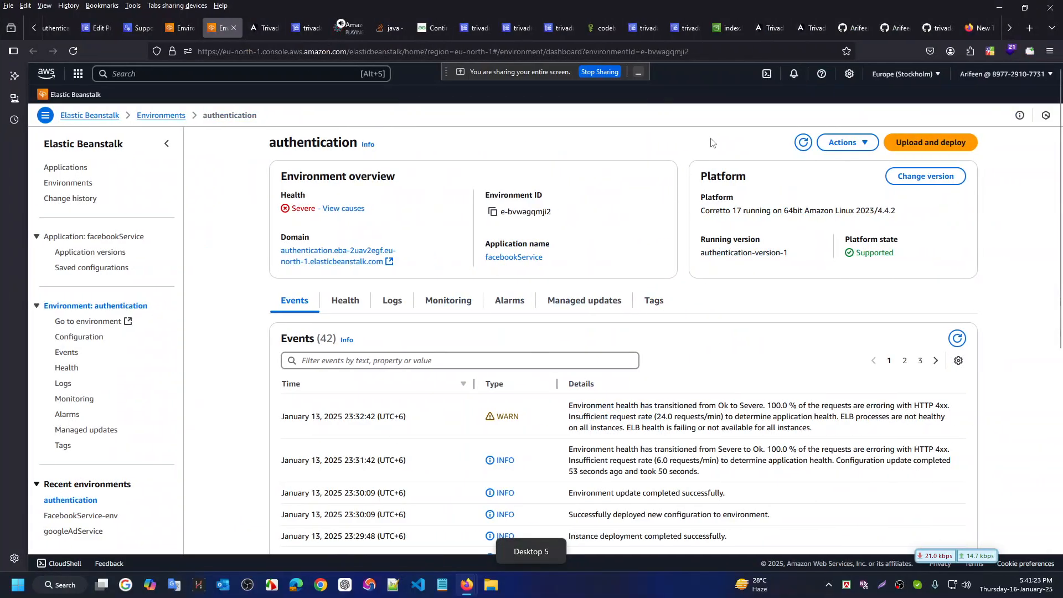
left_click_drag(221, 28, 223, 252)
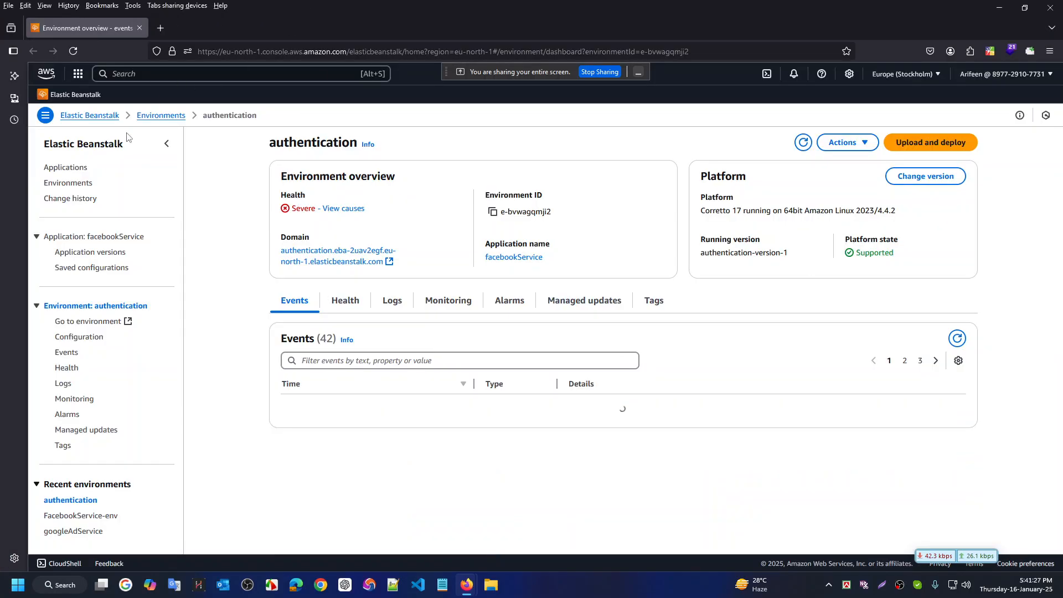
Open the authentication, FacebookService-env and googleAdService environments from the list in separate tabs
left_click(84, 115)
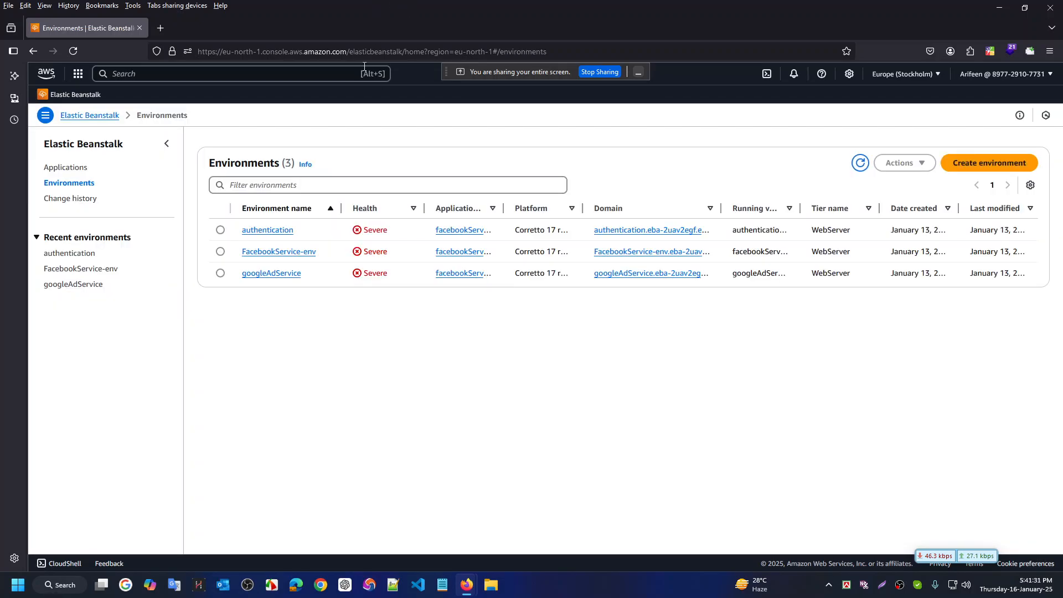
middle_click(283, 256)
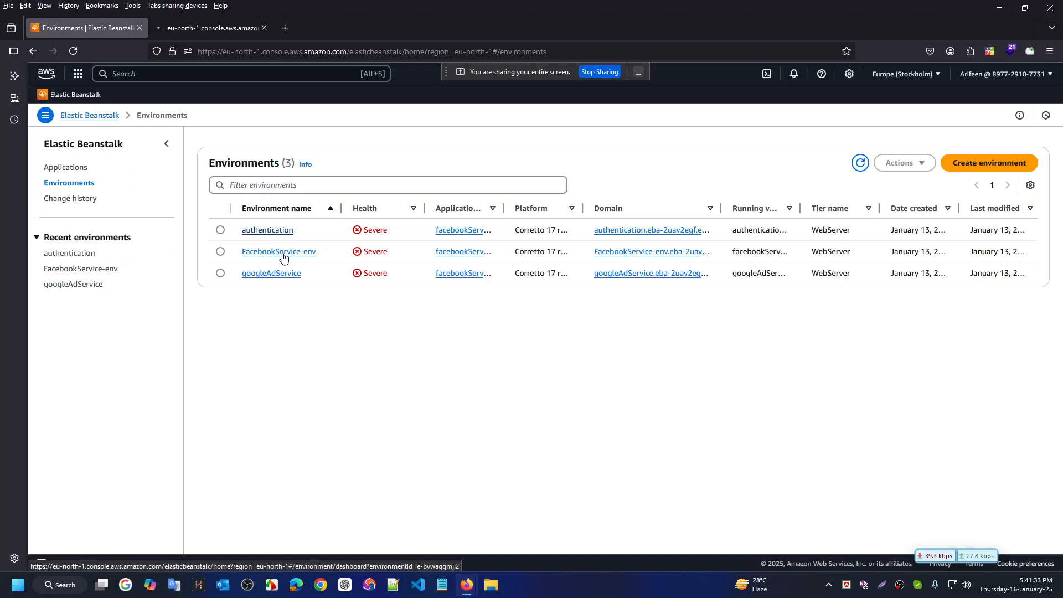
middle_click(284, 255)
middle_click(277, 275)
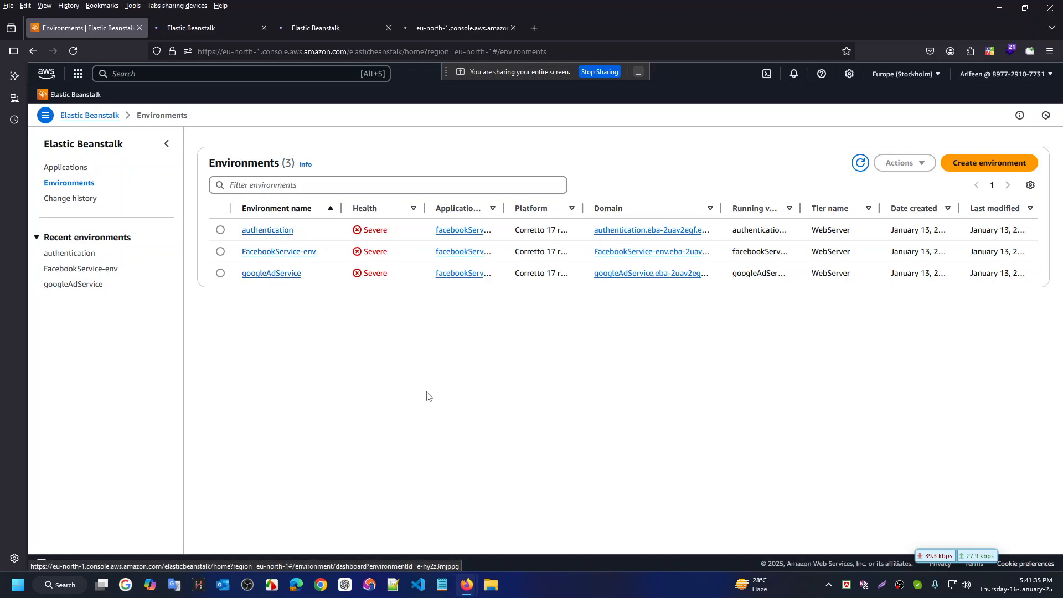
key("ctrl+Tab")
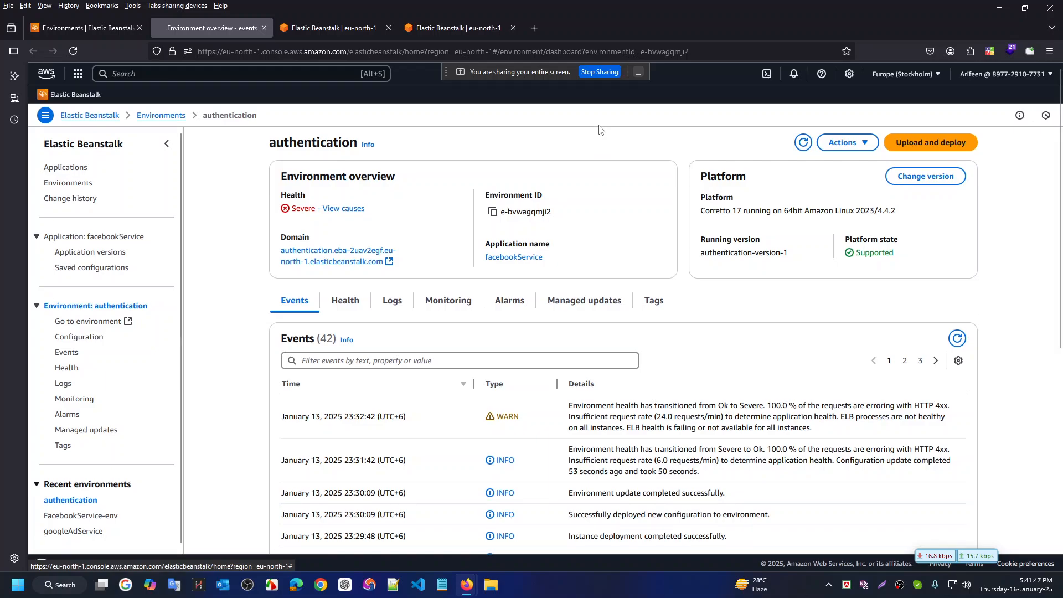
key("ctrl+super+Right")
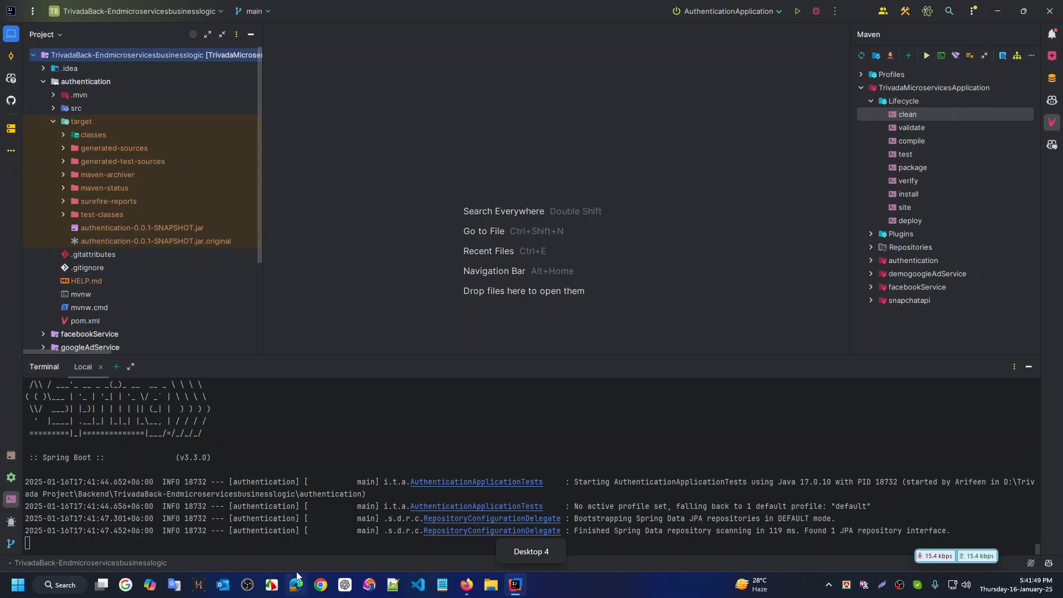
scroll(357, 499, "up", 5)
scroll(356, 494, "down", 5)
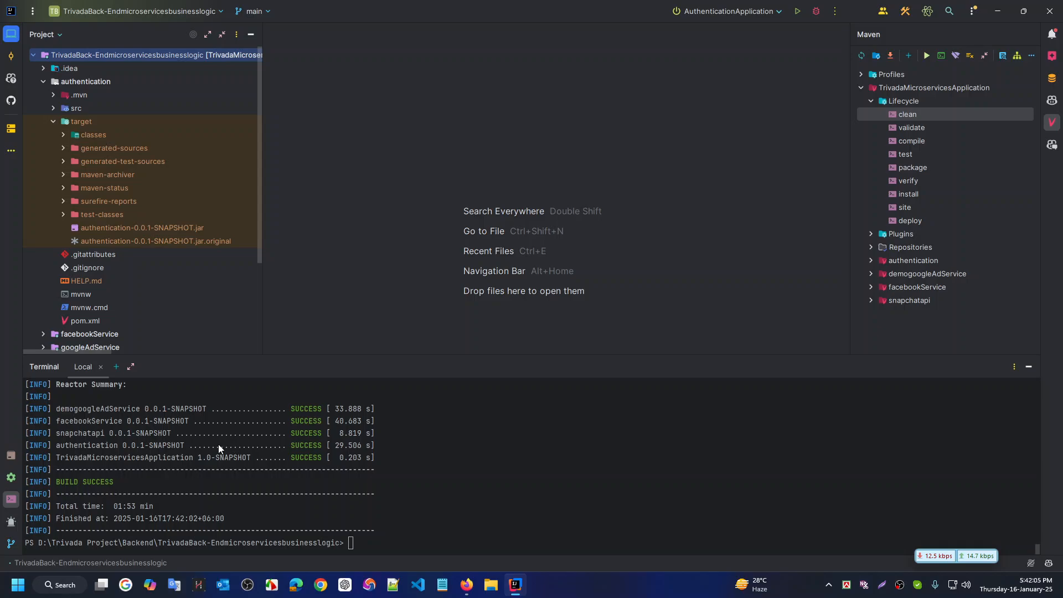
scroll(211, 448, "up", 1)
scroll(215, 473, "down", 1)
key("ctrl+super+Right")
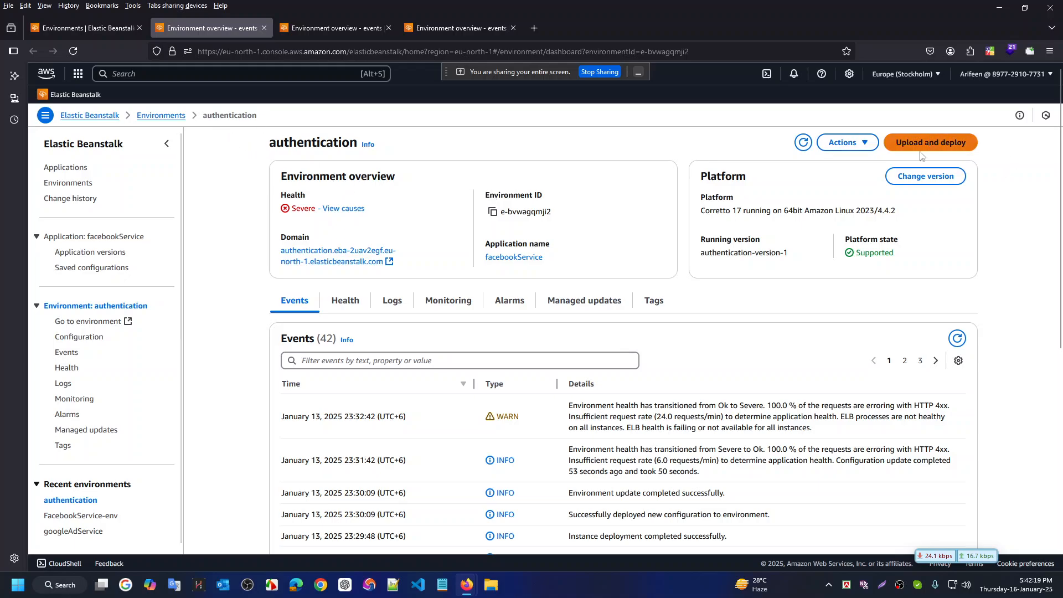
Start a new upload to authentication and open the authentication module in File Explorer from IntelliJ
left_click(966, 143)
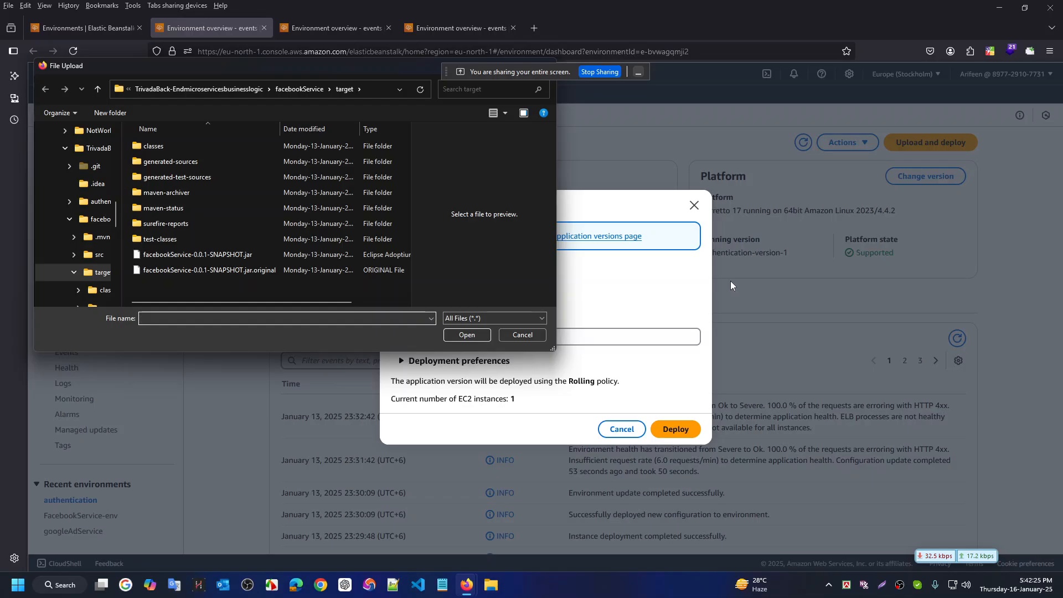
key("ctrl+super+Right")
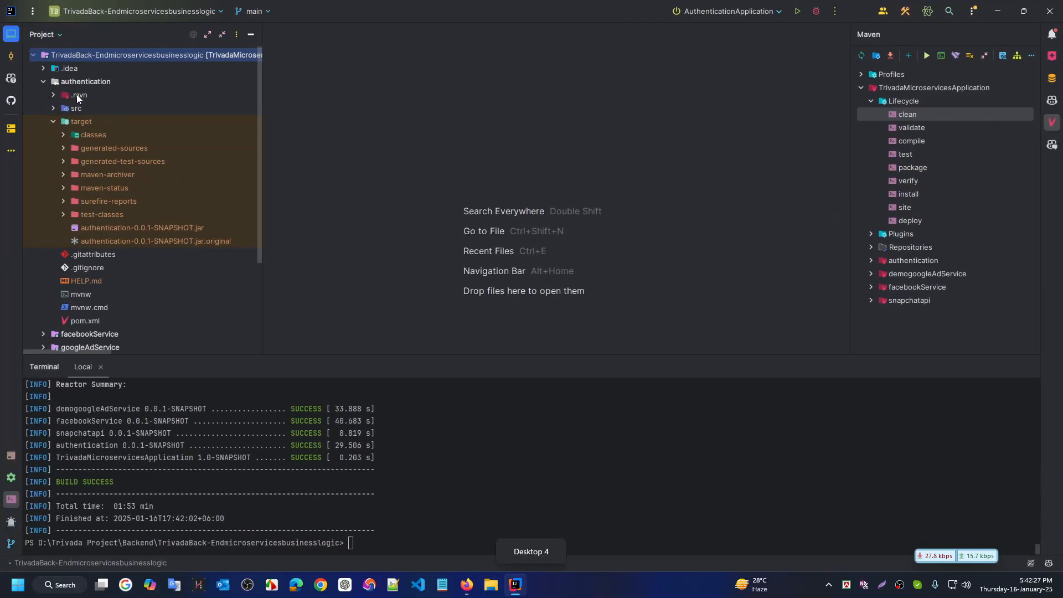
left_click(43, 82)
left_click(96, 82)
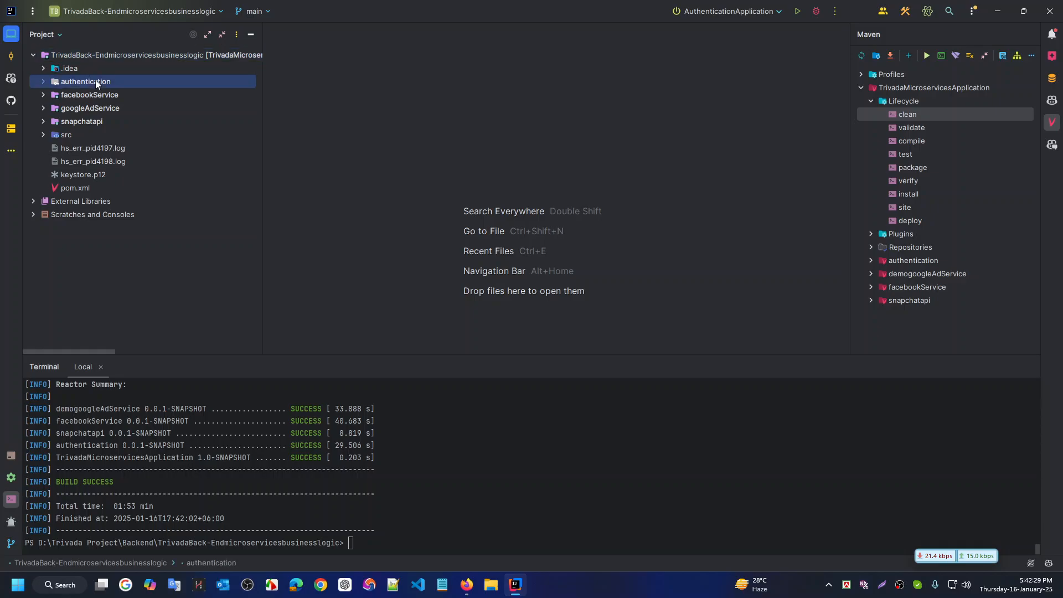
right_click(95, 80)
mouse_move(290, 385)
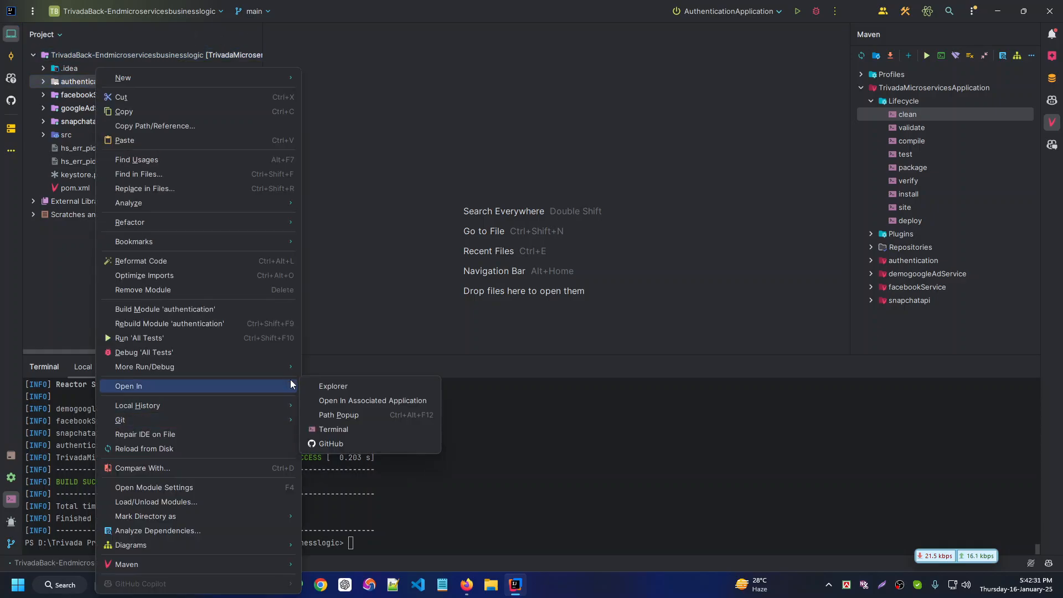
left_click(348, 388)
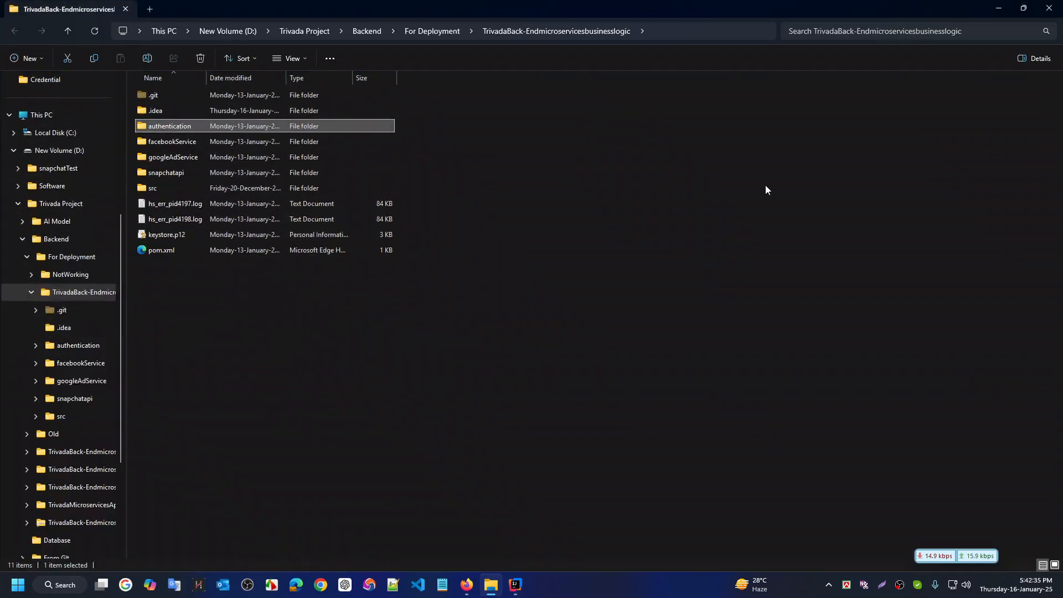
Open the authentication target folder and copy its full path from the address bar
key("Return")
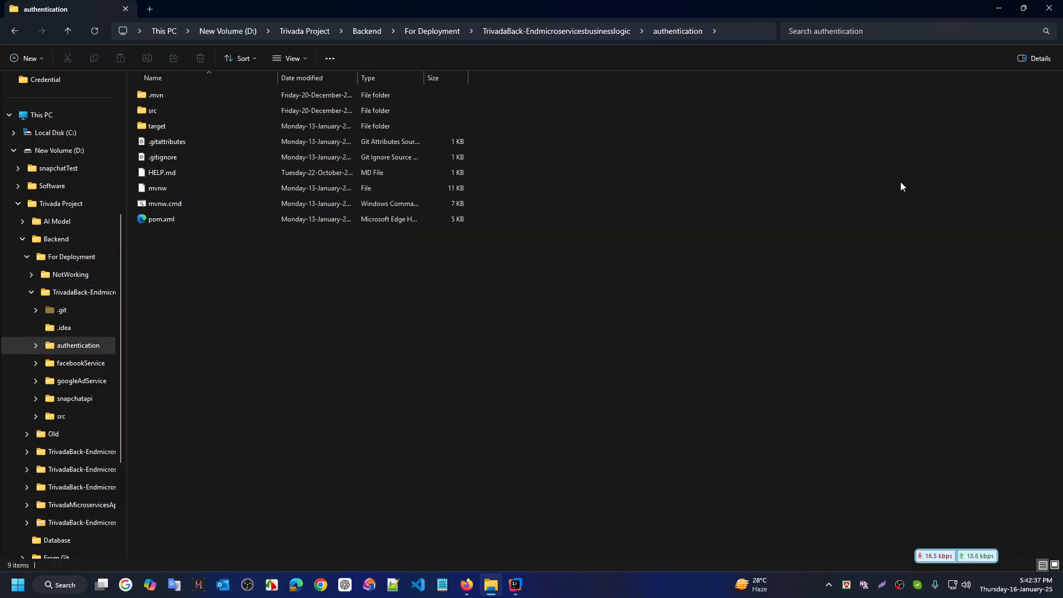
double_click(170, 131)
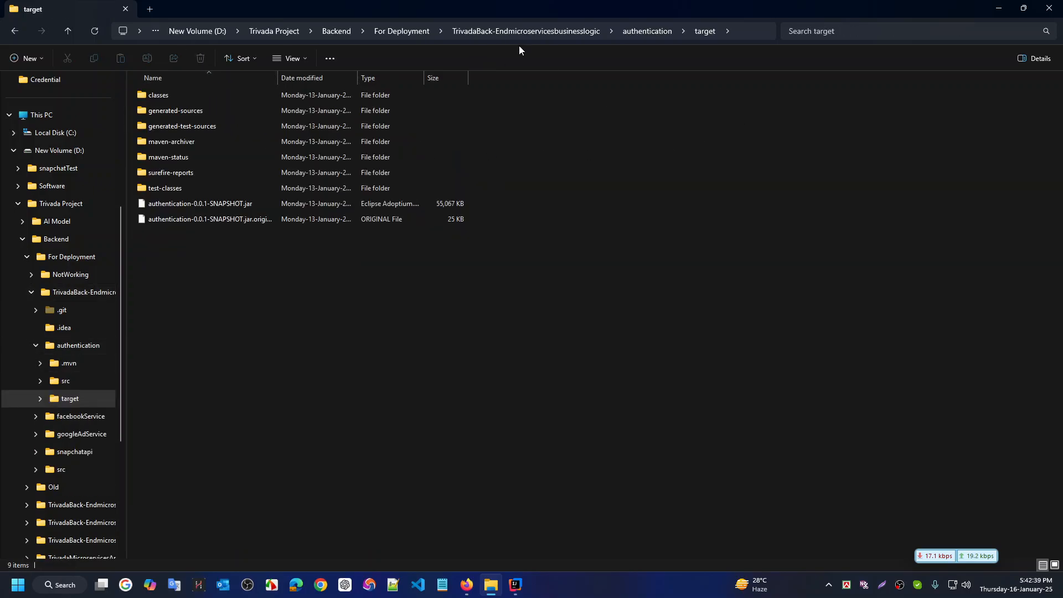
left_click(736, 32)
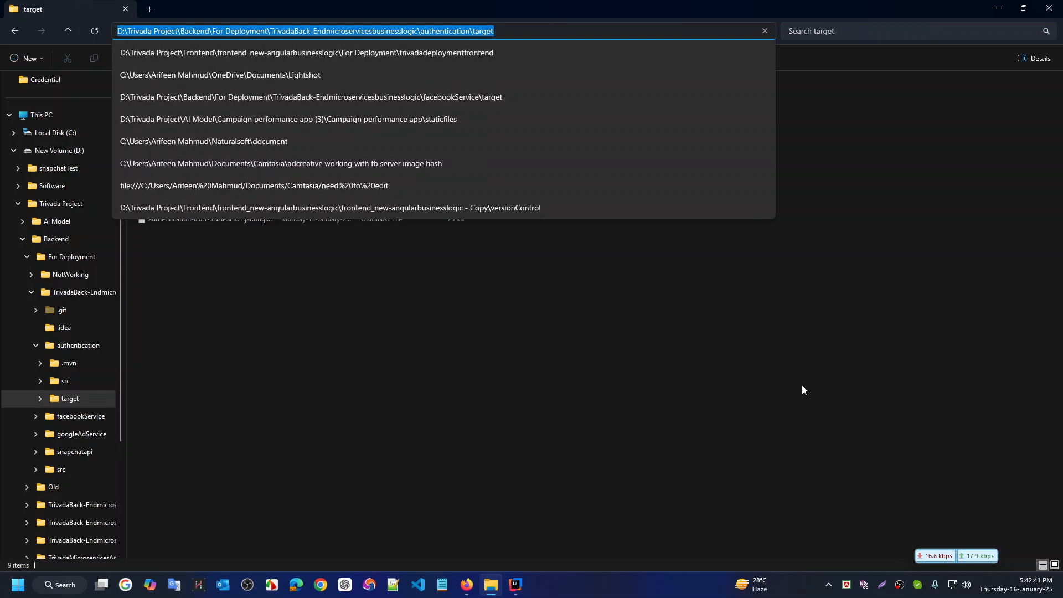
key("BackSpace")
left_click(571, 393)
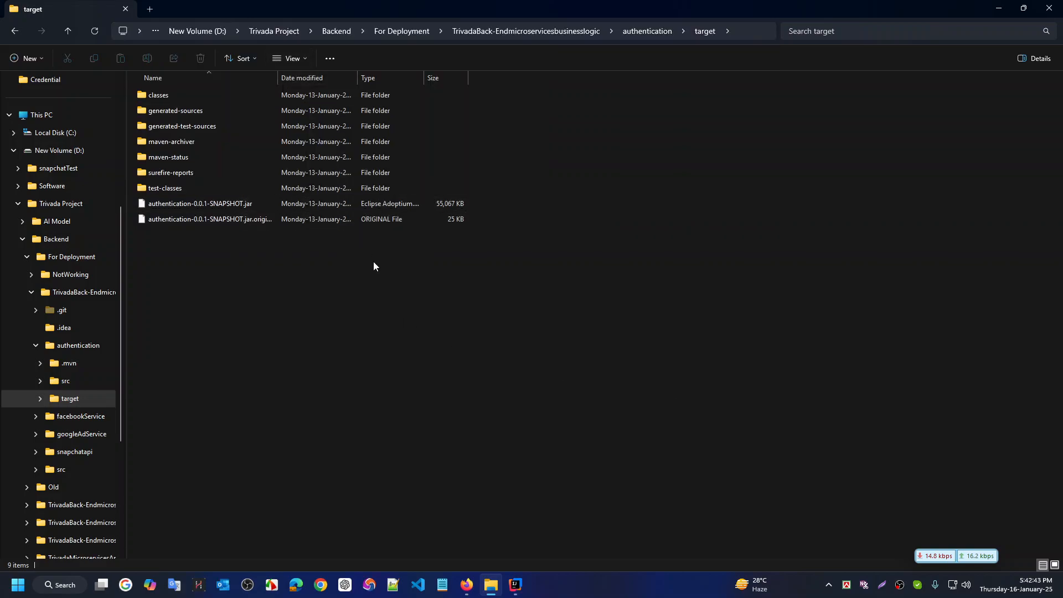
key("ctrl+super+Right")
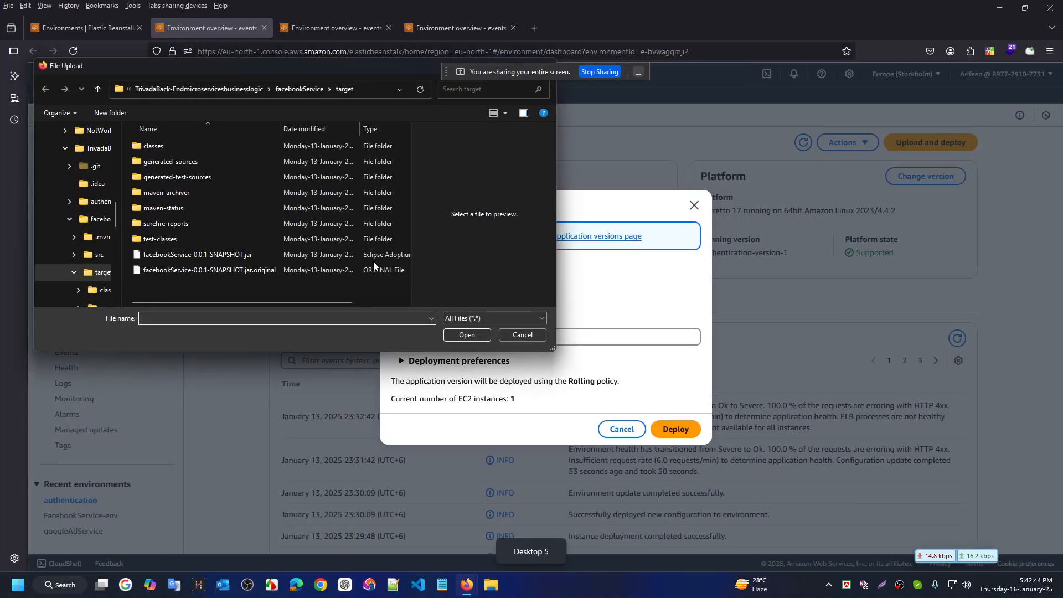
Choose authentication-0.0.1-SNAPSHOT.jar as the upload file via the pasted target folder path
left_click(377, 89)
key("ctrl+v")
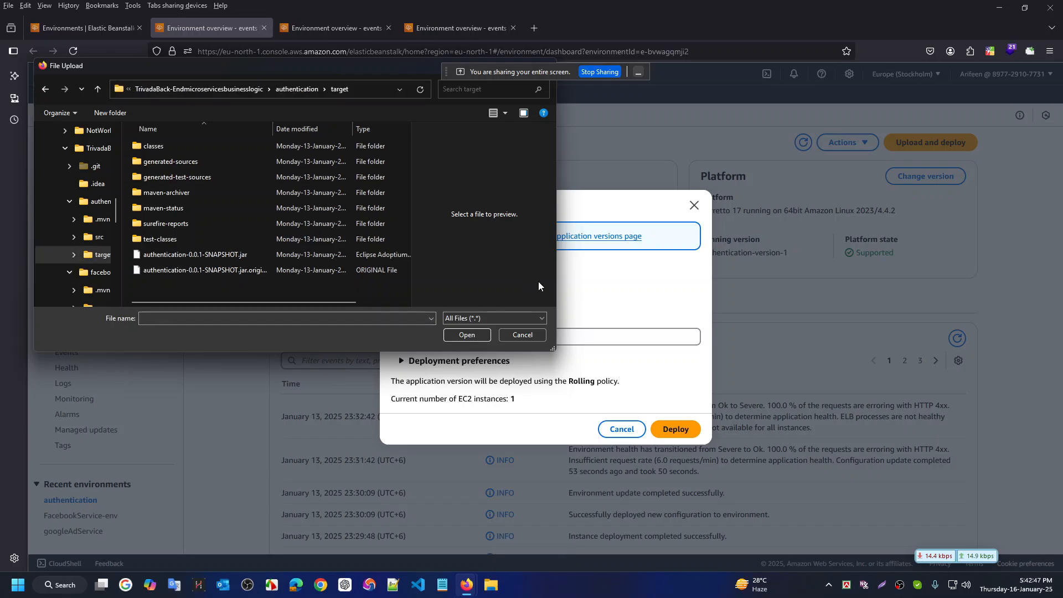
key("Return")
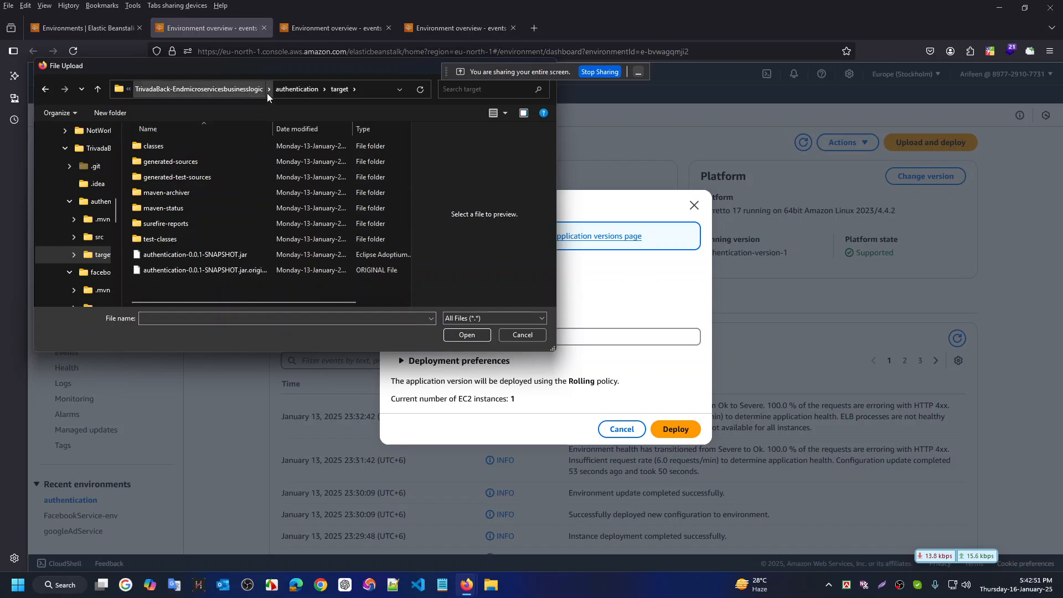
left_click(213, 254)
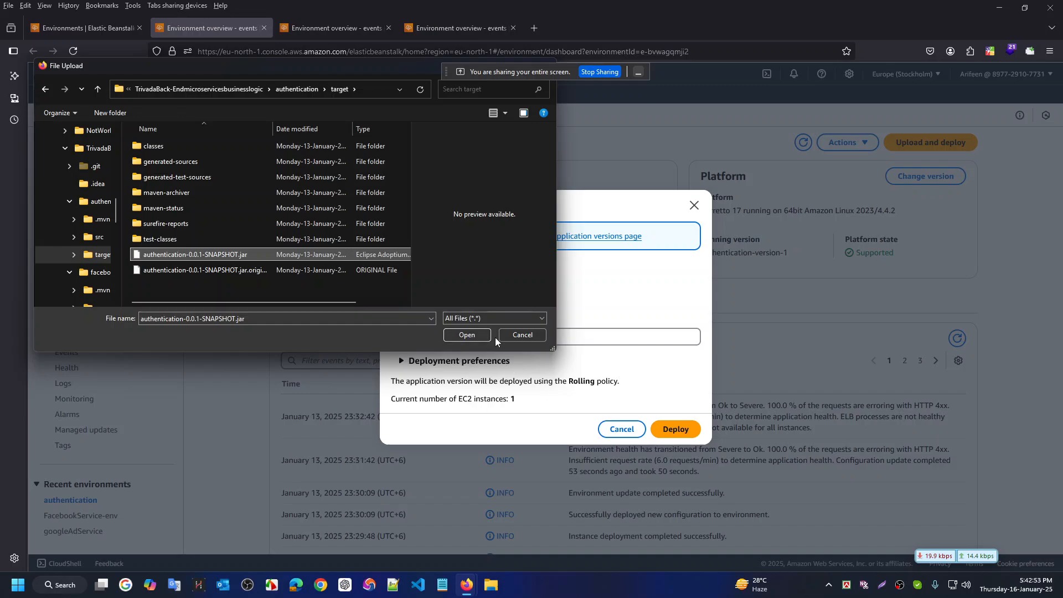
left_click(478, 333)
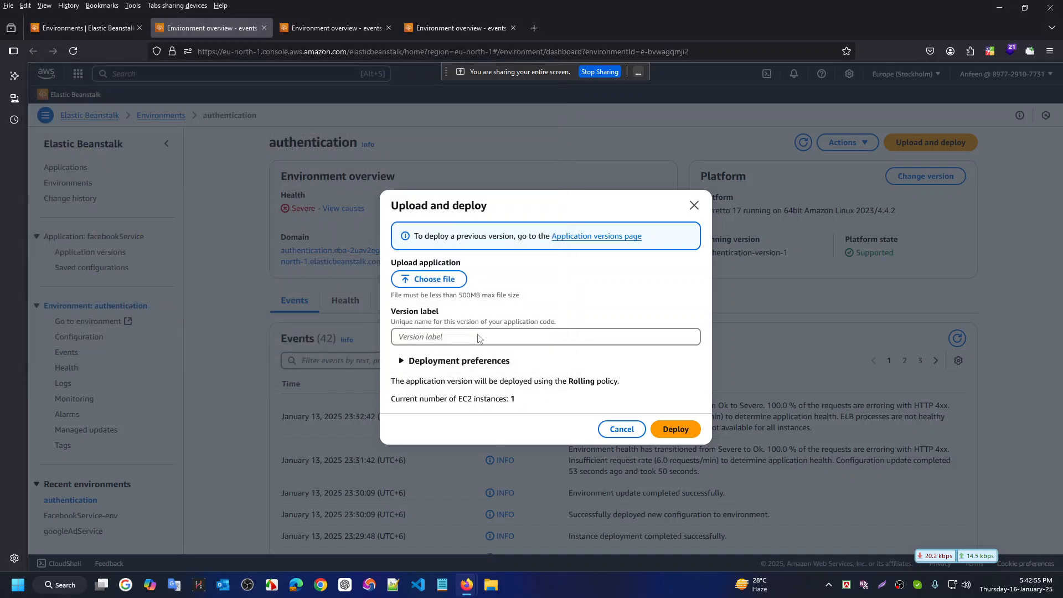
Label the version authentication-version-2 and deploy it to the authentication environment
left_click(457, 344)
type("authentication-version-2")
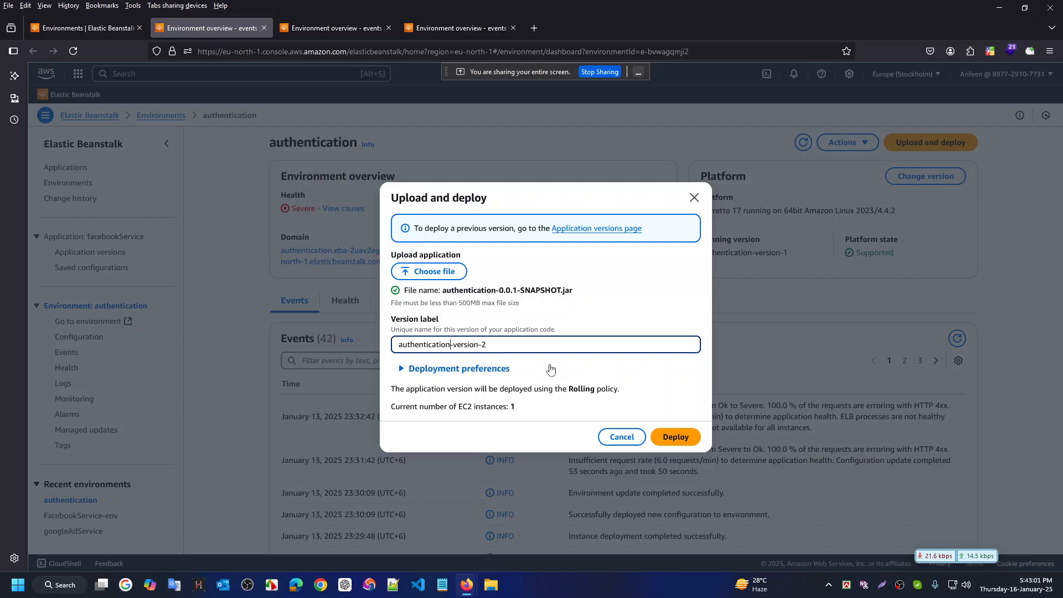
left_click(681, 438)
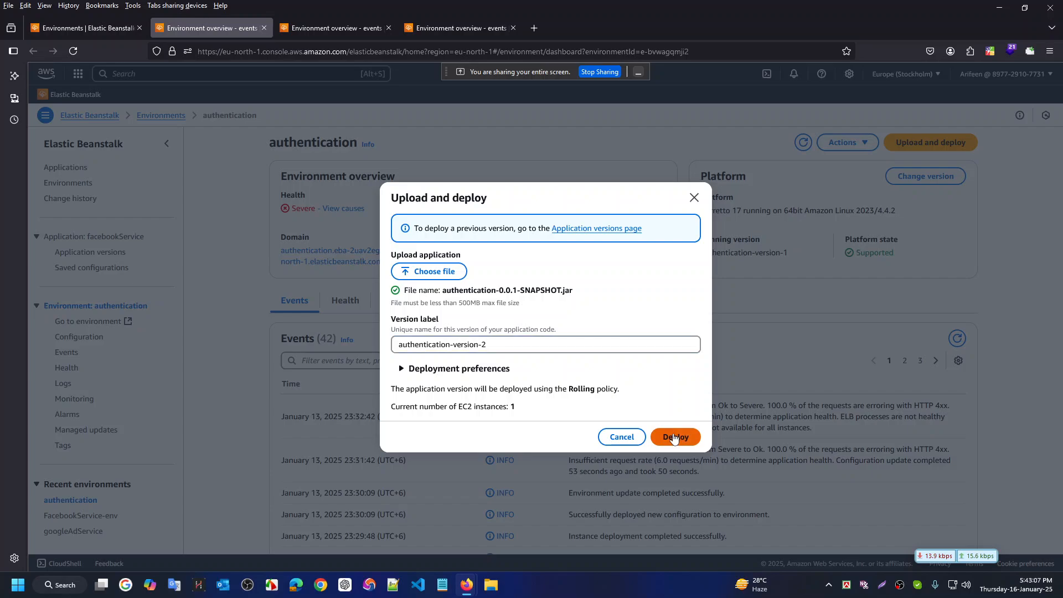
left_click(310, 23)
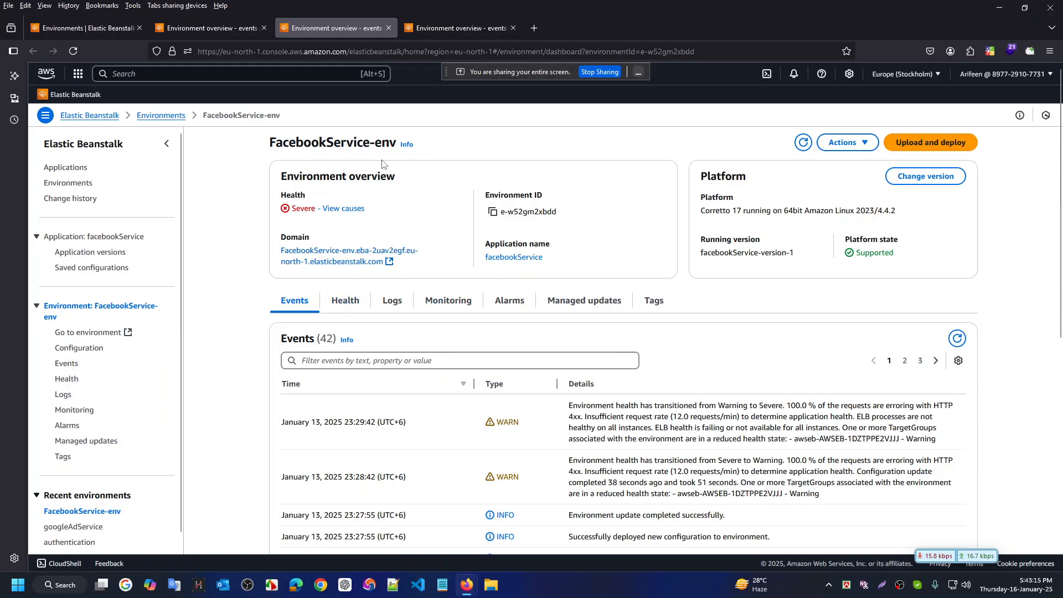
Start a new FacebookService-env upload and browse the file picker to the project root folder
left_click(490, 33)
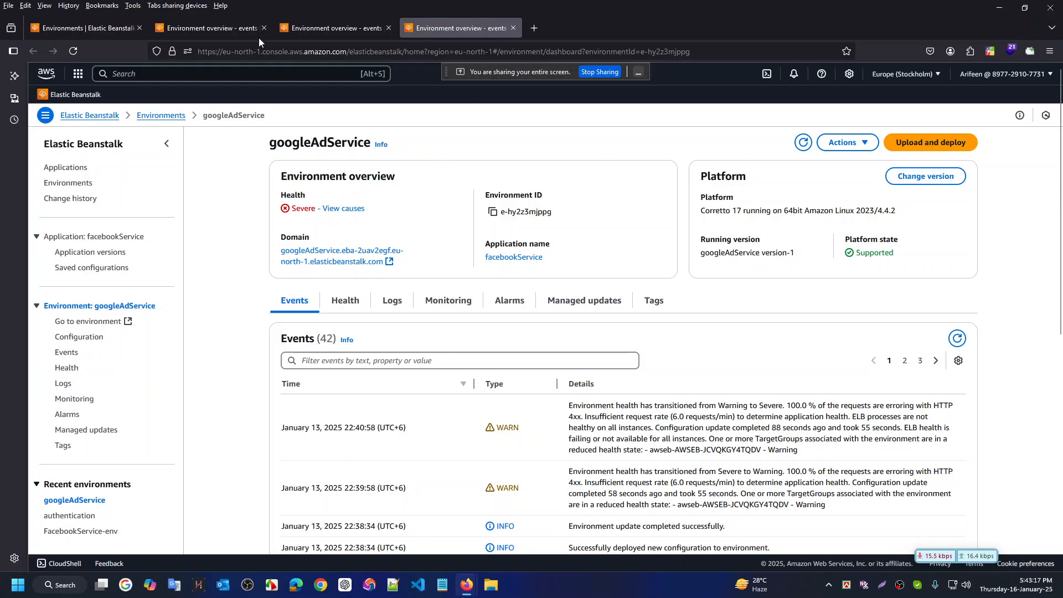
left_click(312, 28)
left_click(935, 144)
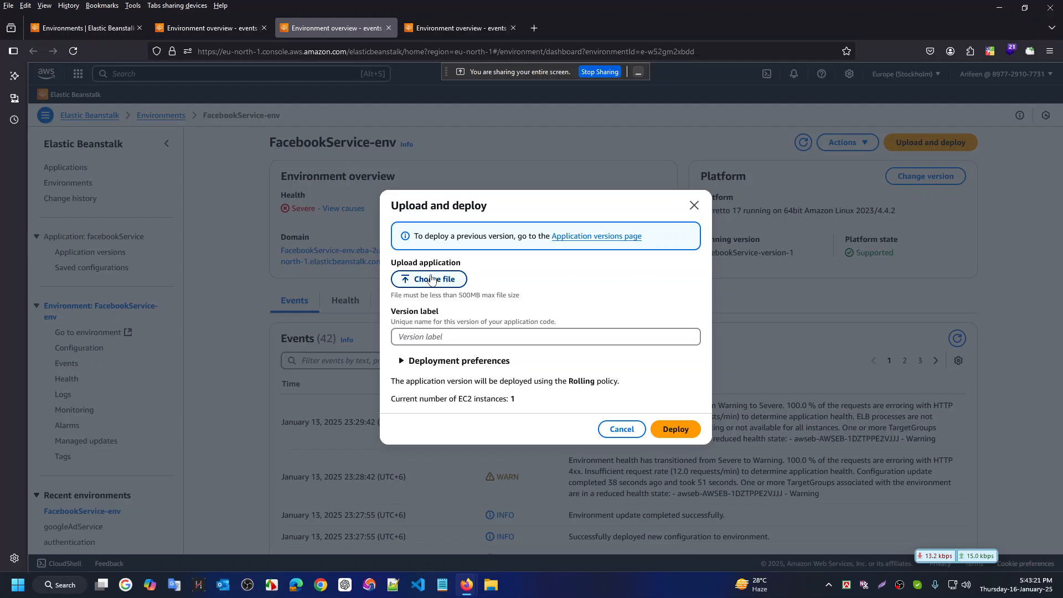
left_click(429, 278)
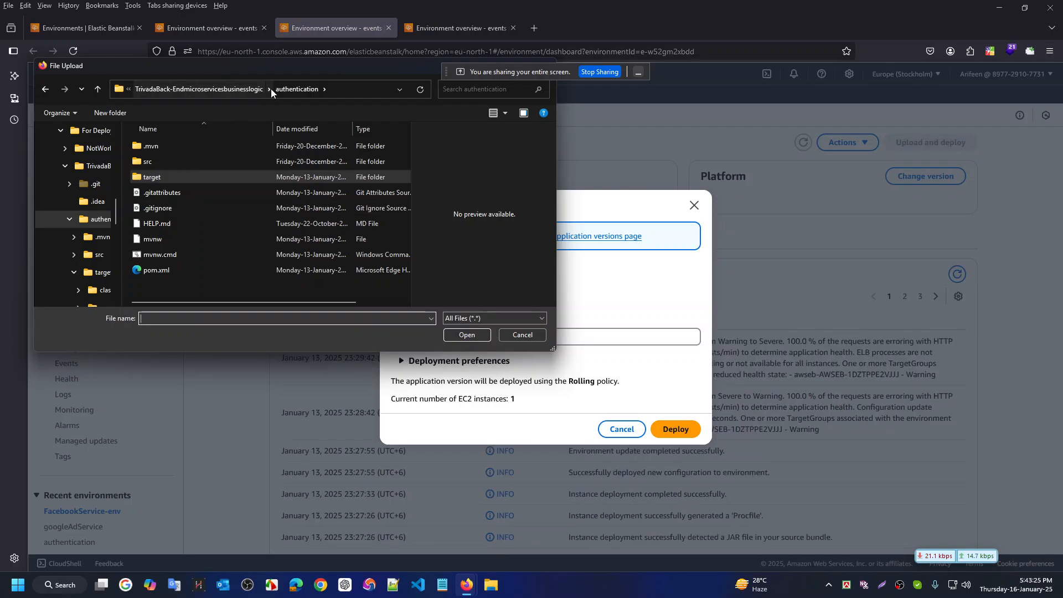
left_click(226, 89)
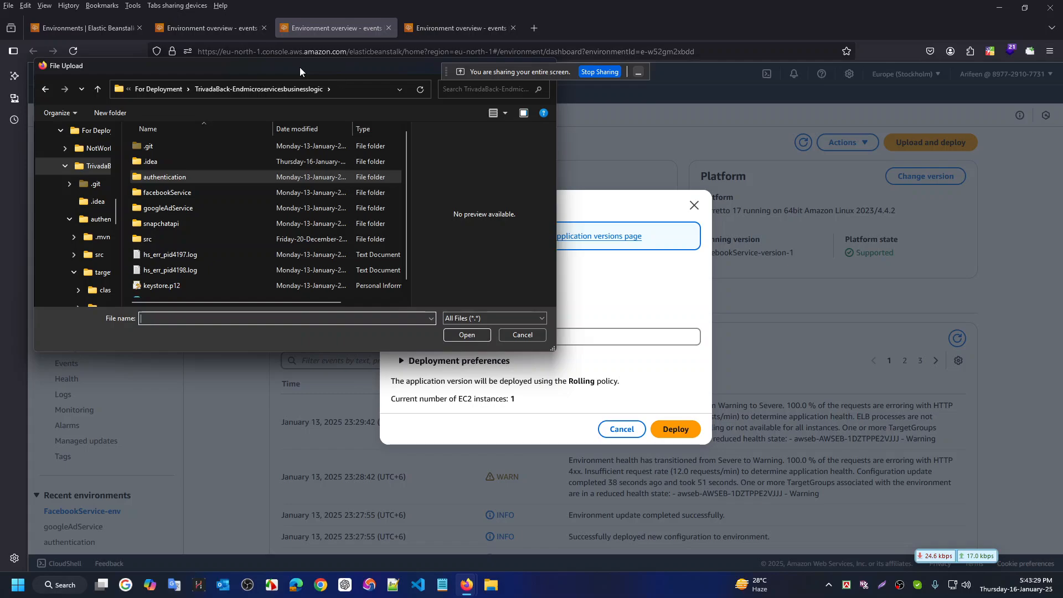
left_click_drag(300, 67, 327, 237)
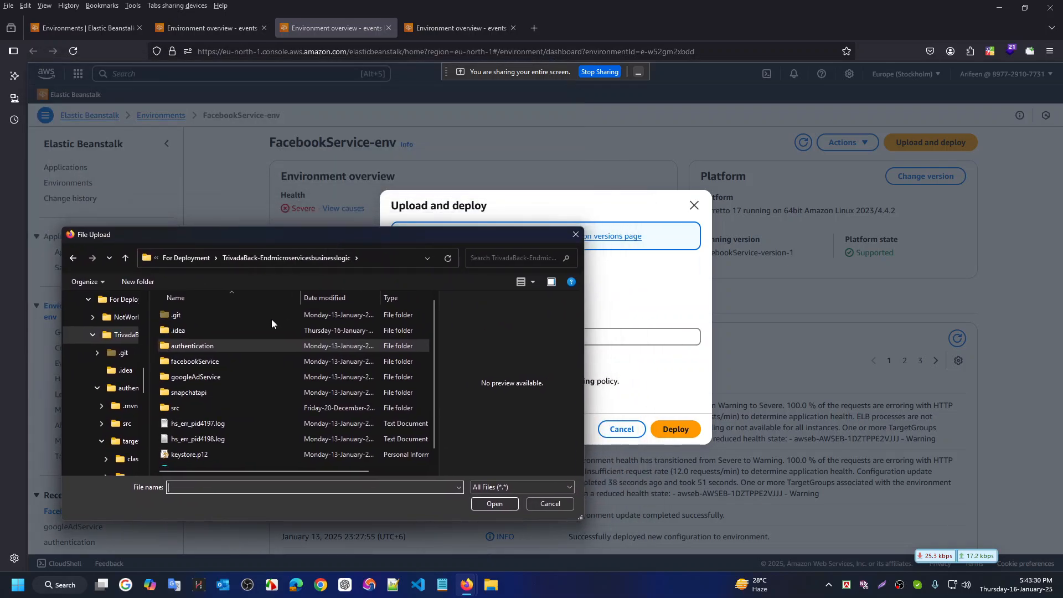
Choose facebookService-0.0.1-SNAPSHOT.jar from facebookService > target and deploy it as facebookService-version-2
double_click(205, 361)
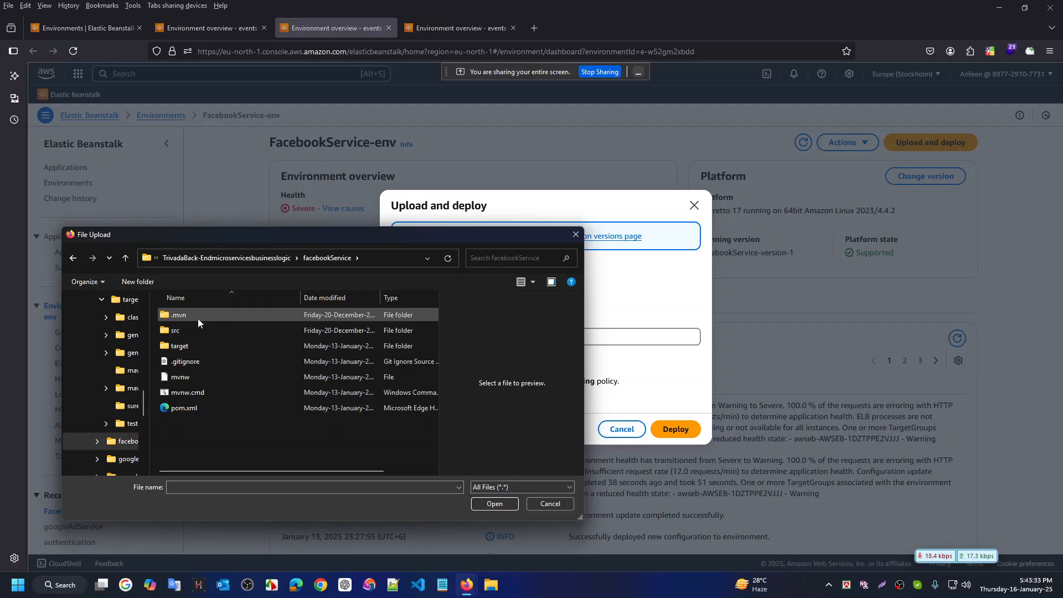
left_click(197, 334)
double_click(197, 334)
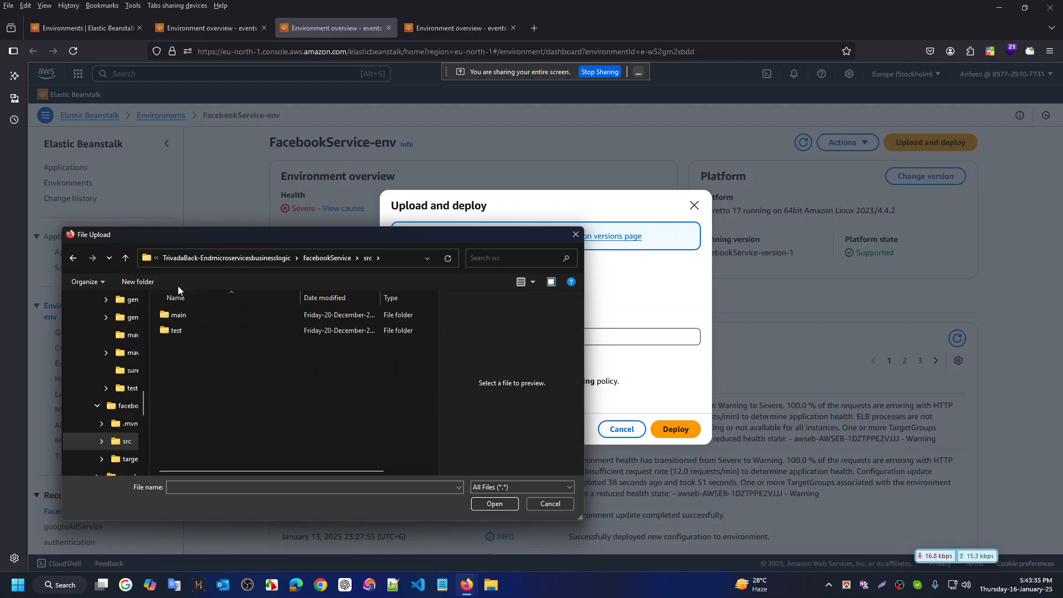
left_click(323, 258)
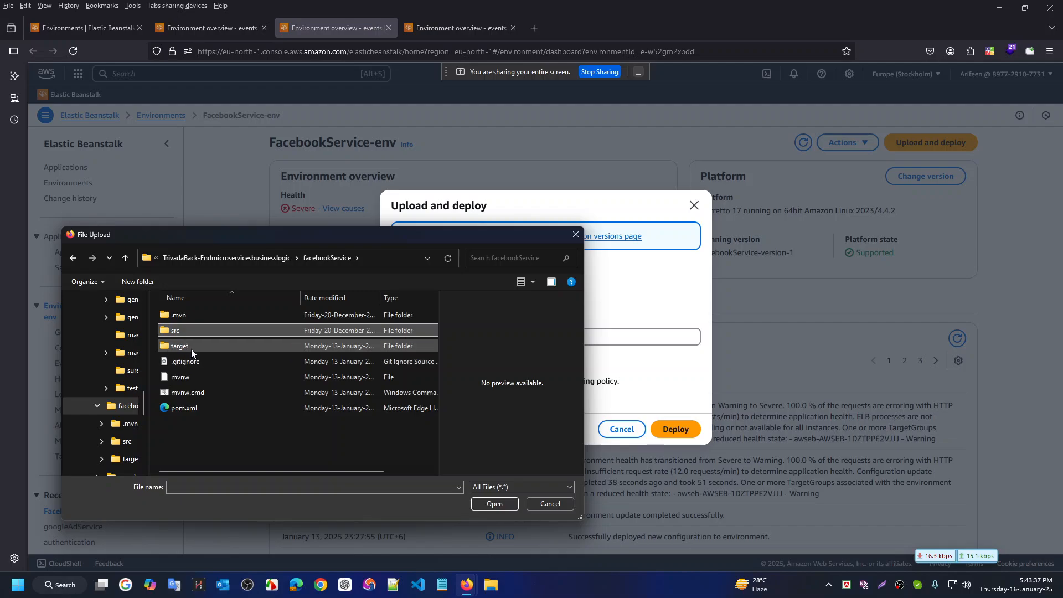
double_click(191, 348)
left_click(232, 424)
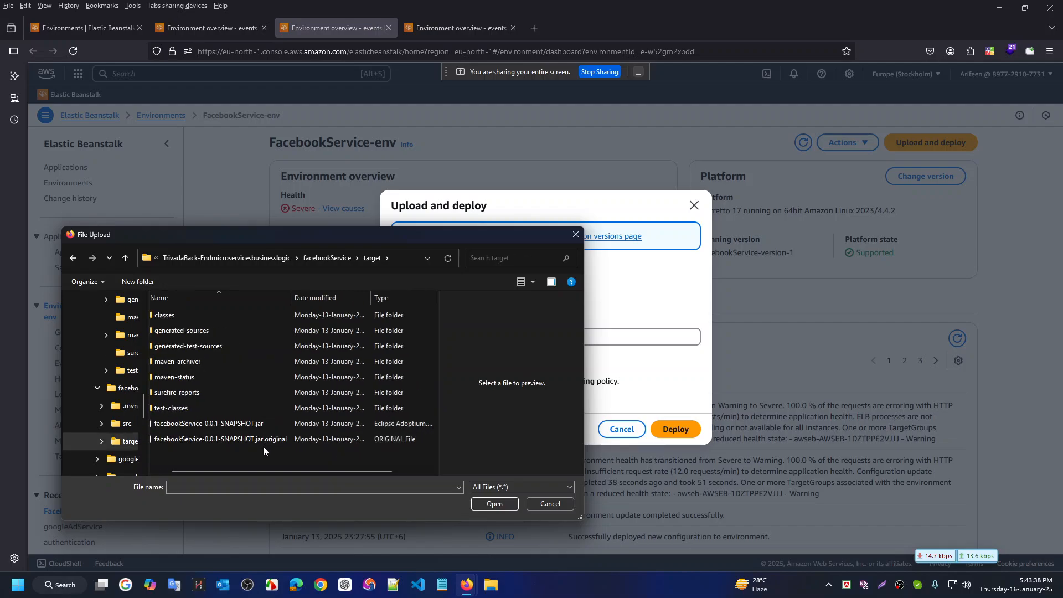
left_click(496, 504)
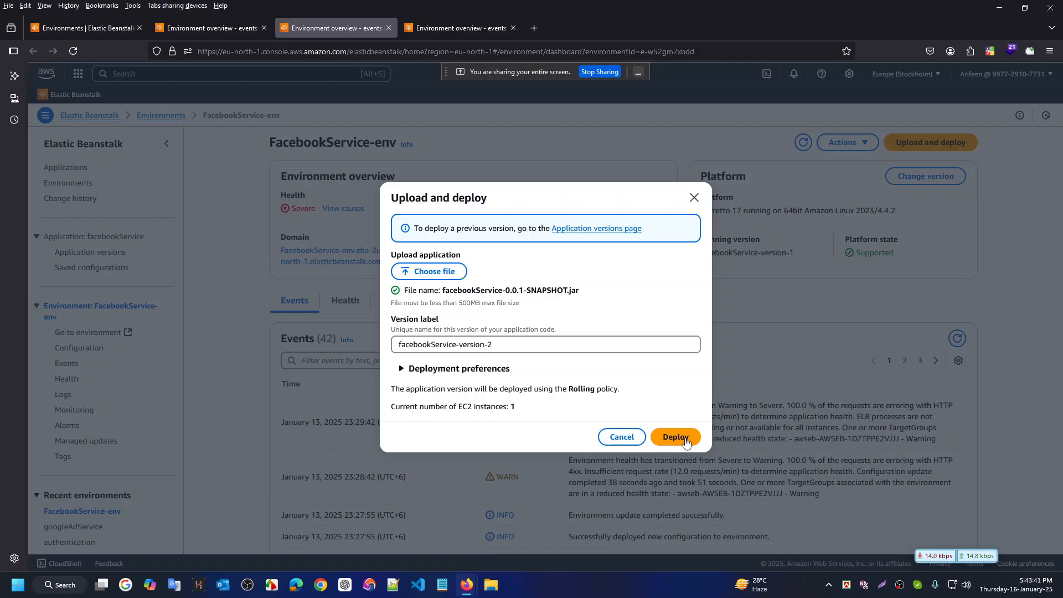
left_click(682, 437)
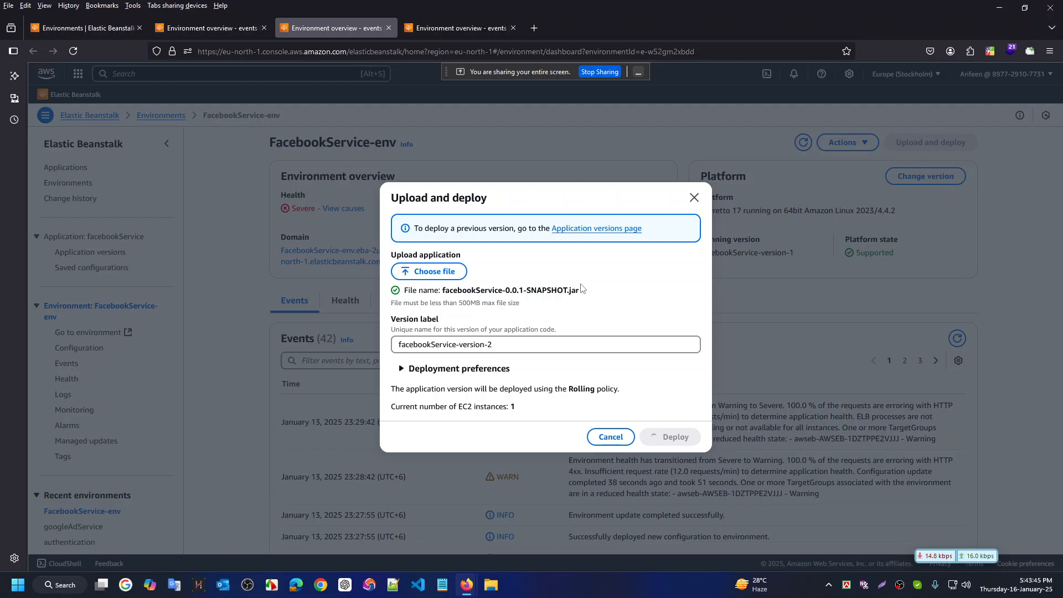
left_click(443, 25)
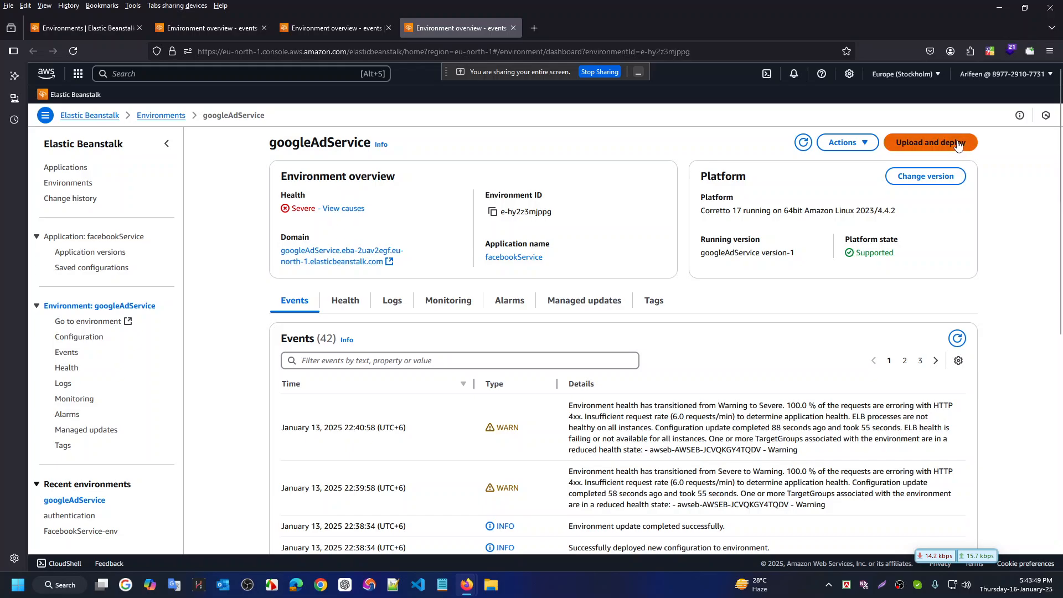
Choose googleAdService-0.0.1-SNAPSHOT.jar from googleAdService > target for googleAdService's new version upload
left_click(930, 142)
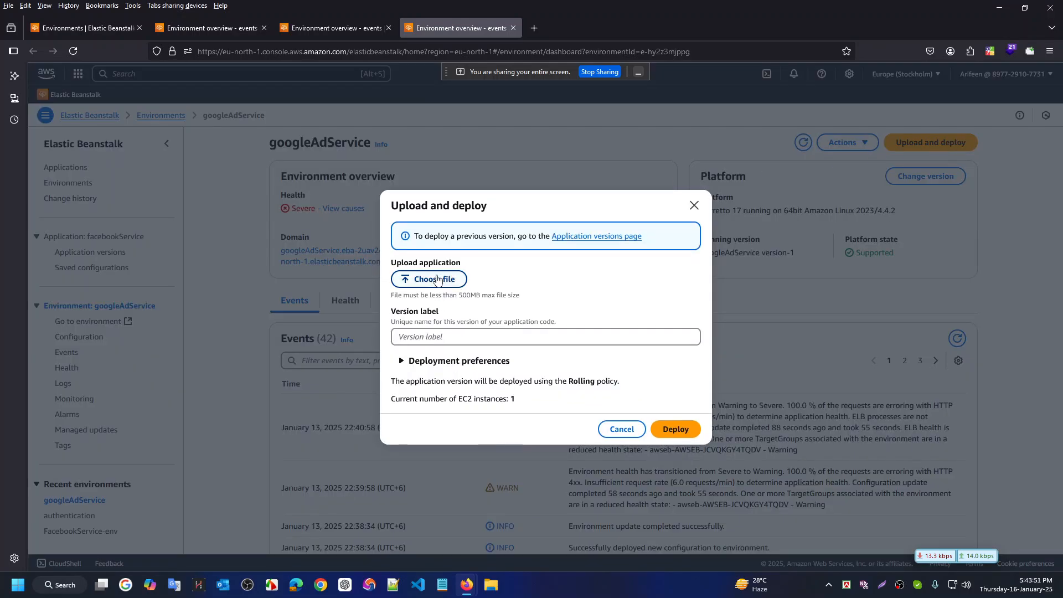
left_click(439, 280)
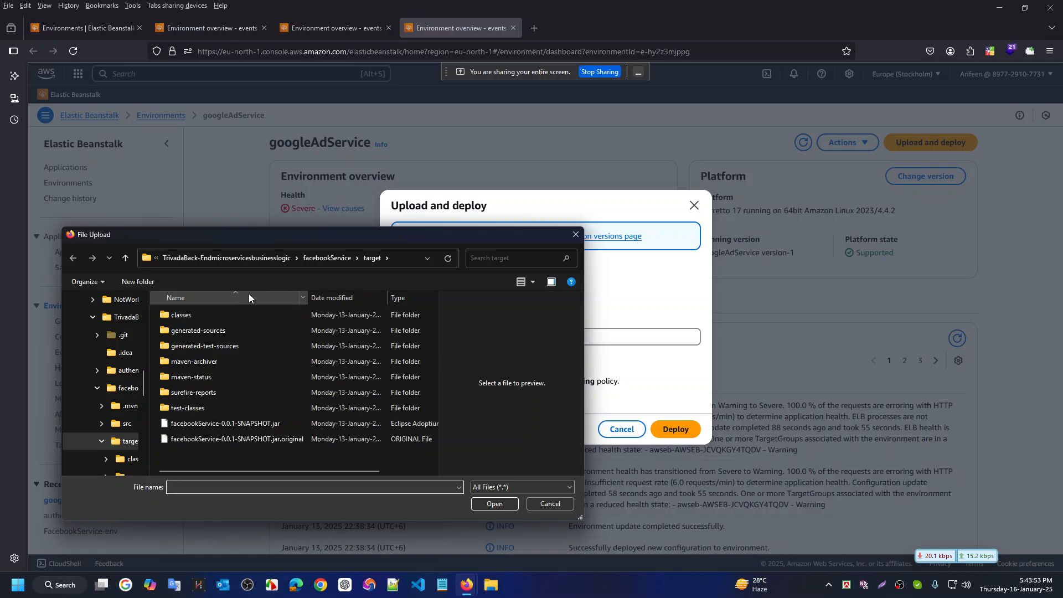
left_click(332, 257)
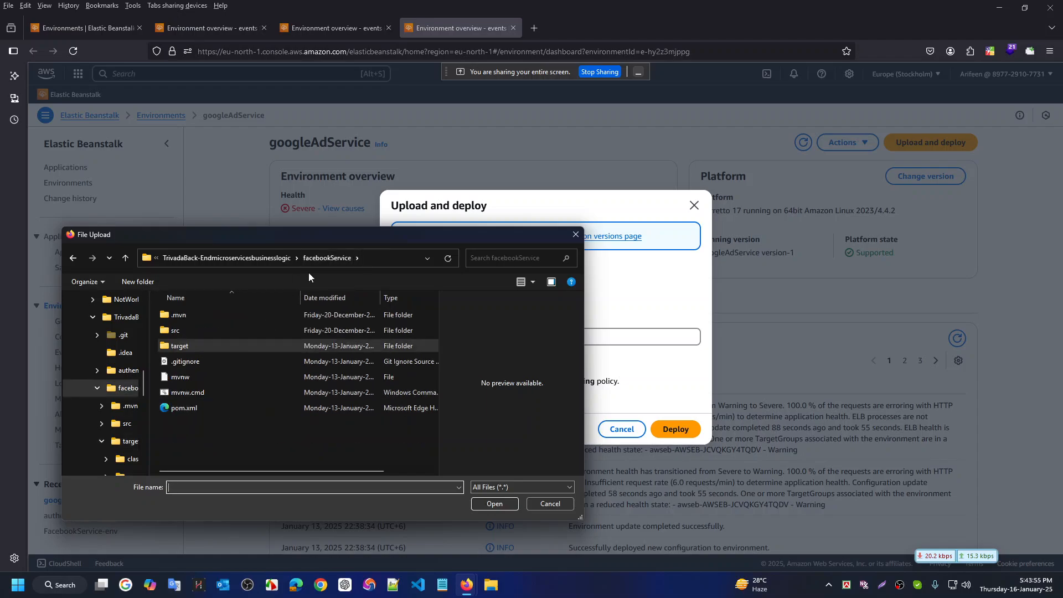
left_click(263, 257)
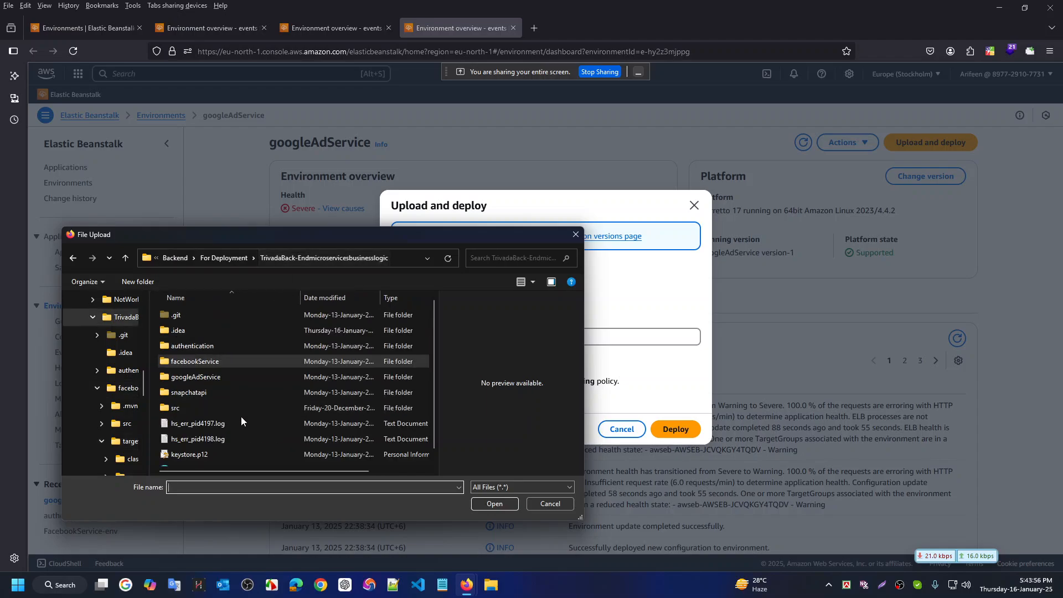
double_click(206, 377)
double_click(202, 343)
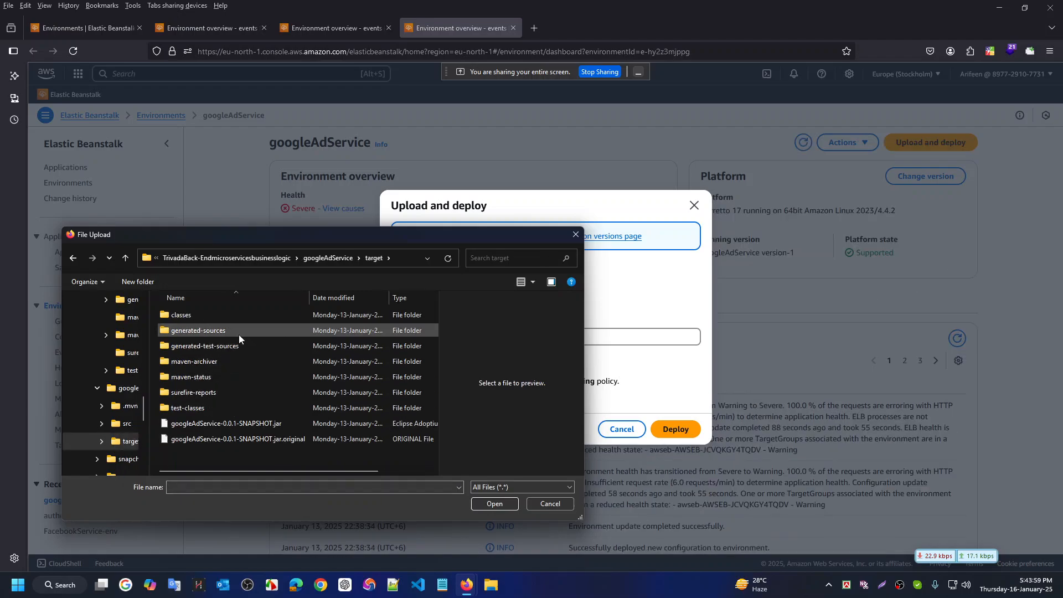
left_click(233, 424)
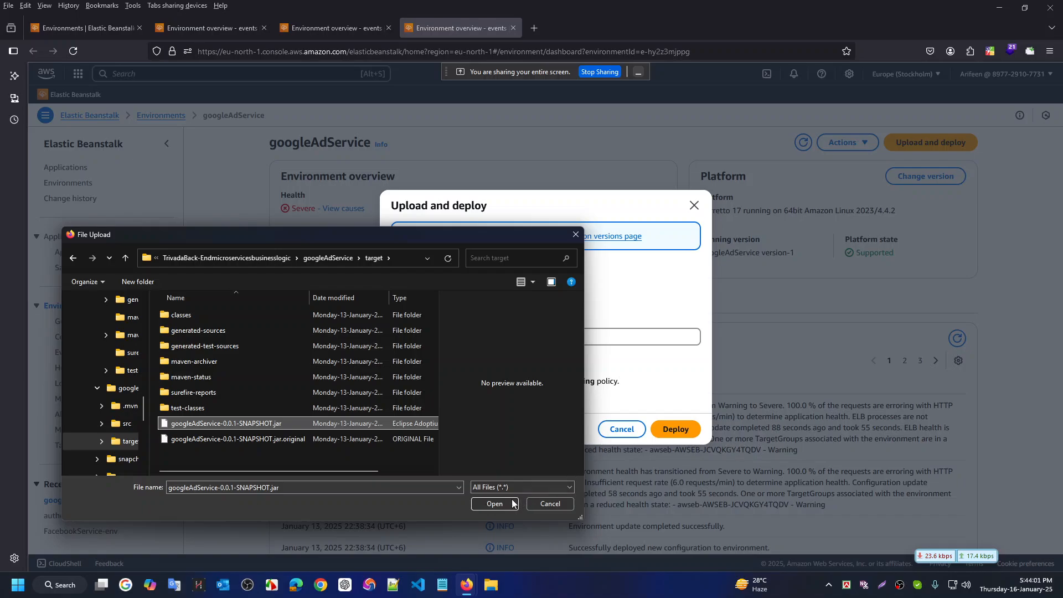
left_click(495, 504)
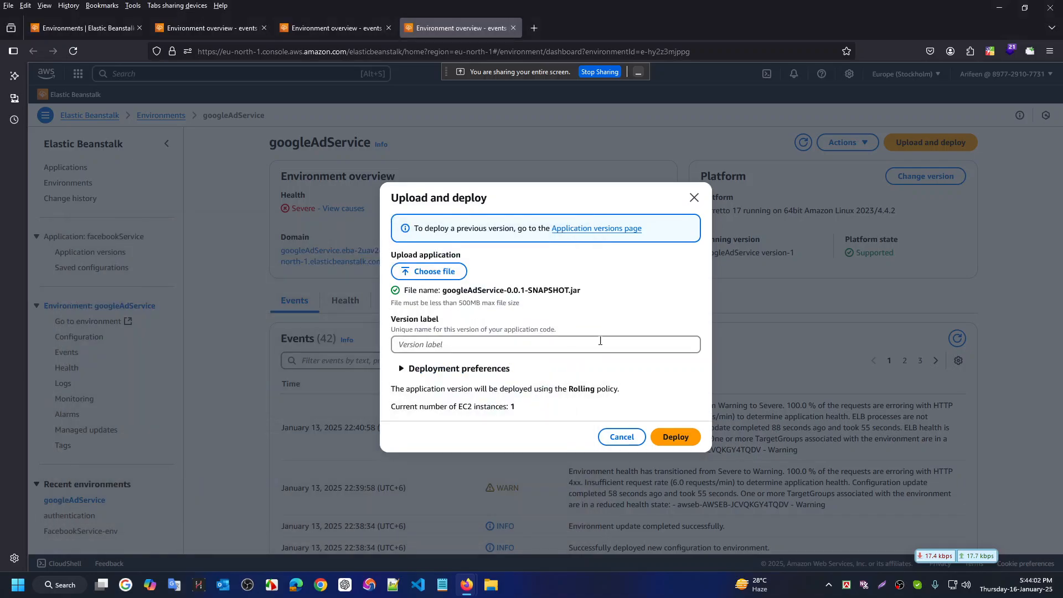
Deploy googleAdService version-2 and check each environment's deployment progress
left_click(682, 438)
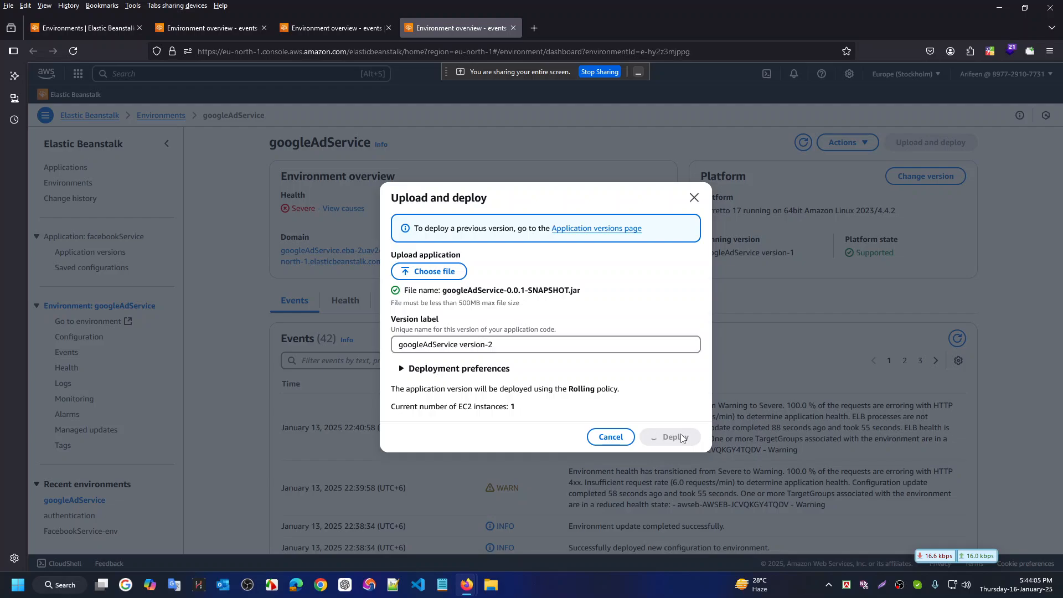
left_click(344, 20)
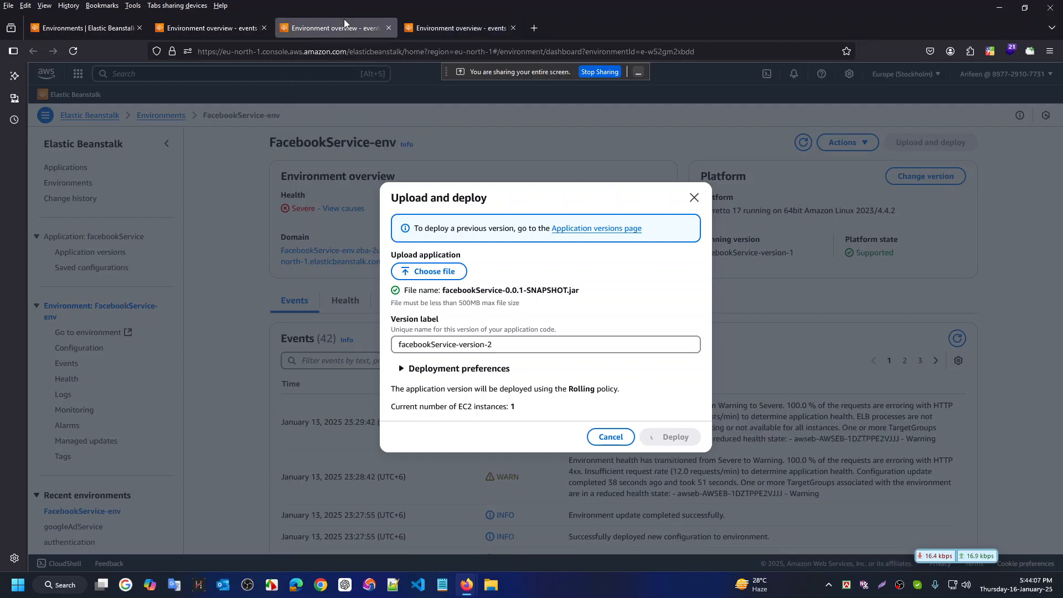
left_click(201, 29)
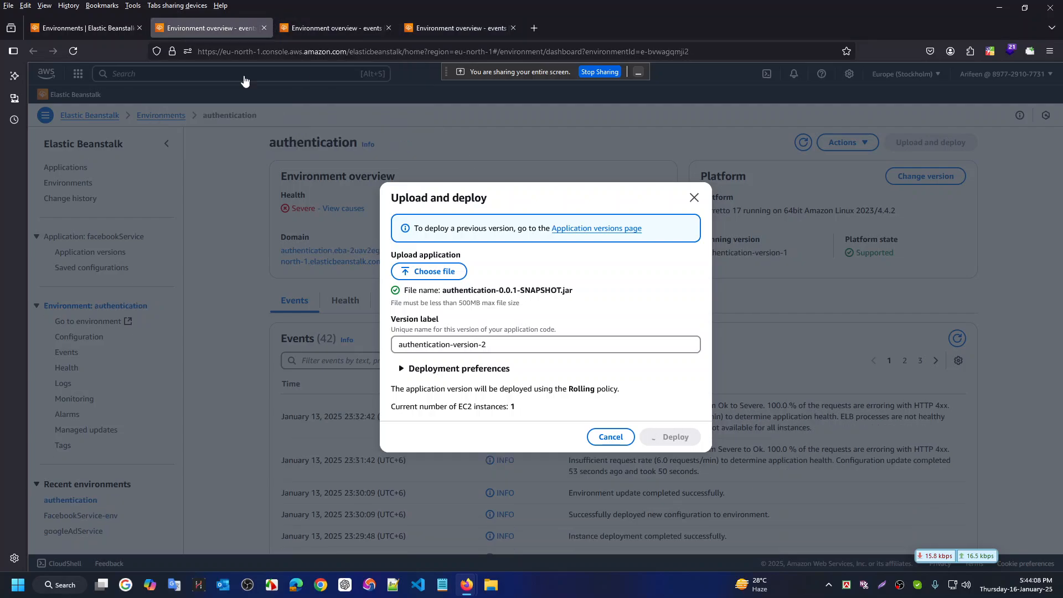
left_click(344, 35)
left_click(446, 29)
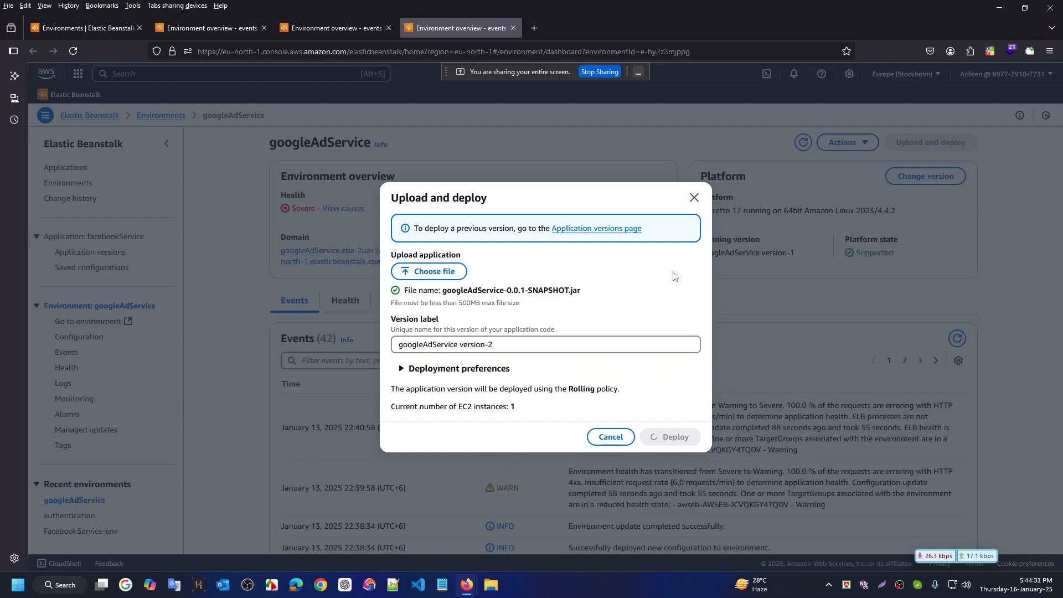
left_click(212, 35)
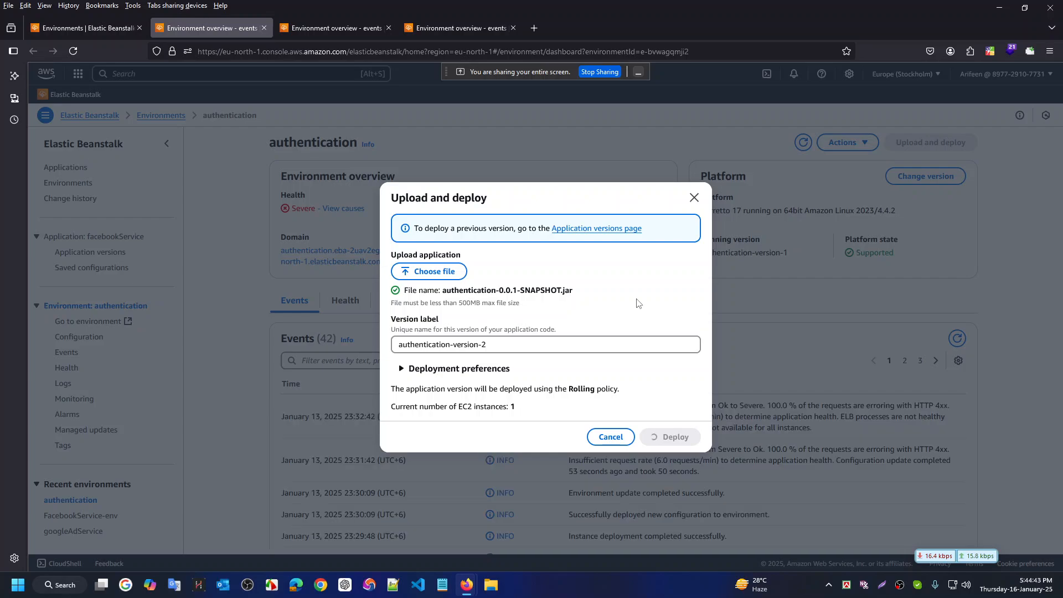
Go back up from the authentication folder to the project root in File Explorer
key("ctrl+super+Right")
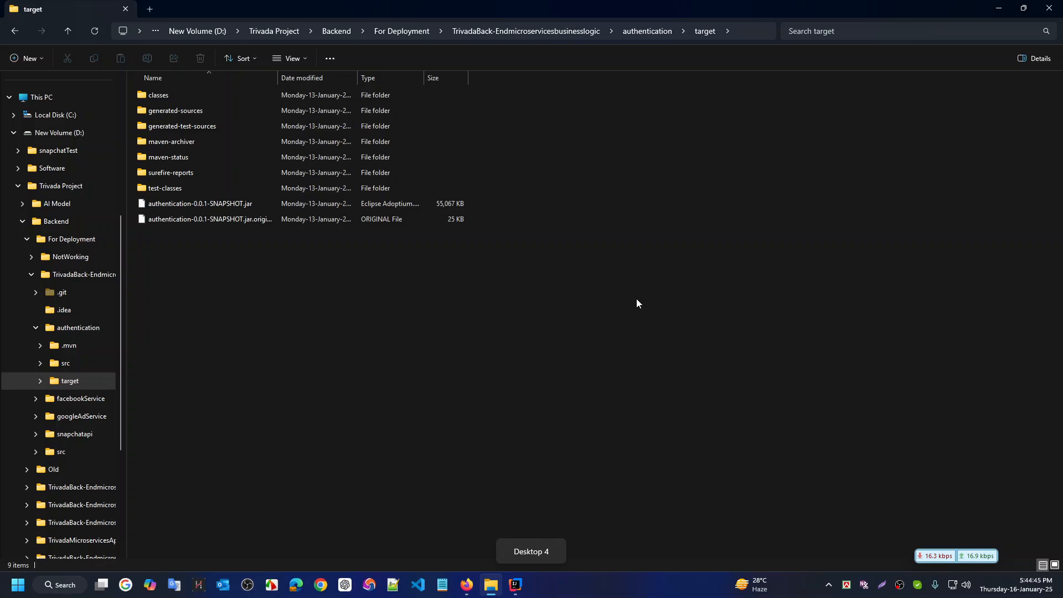
key("alt+Up")
key("alt+Up")
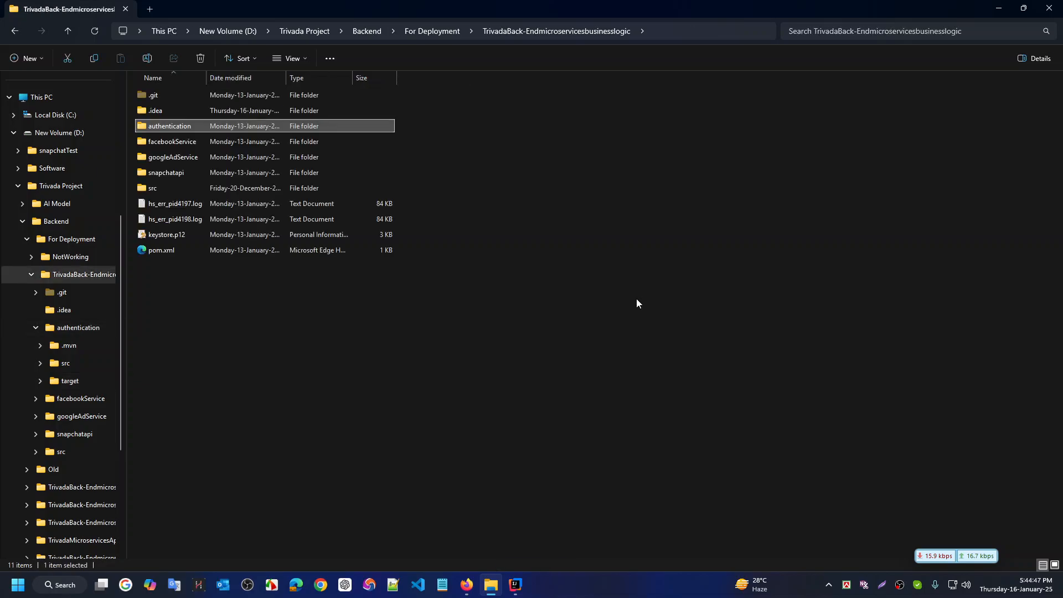
key("alt+Up")
key("Return")
key("ctrl+super+Right")
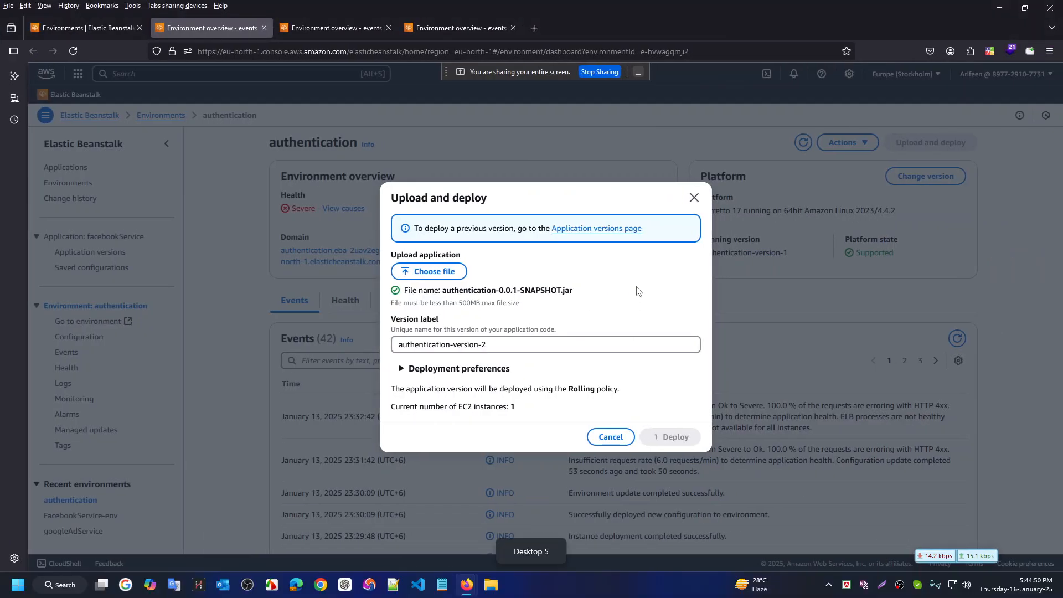
Review the three deployments again and show the list of all environments
left_click(337, 29)
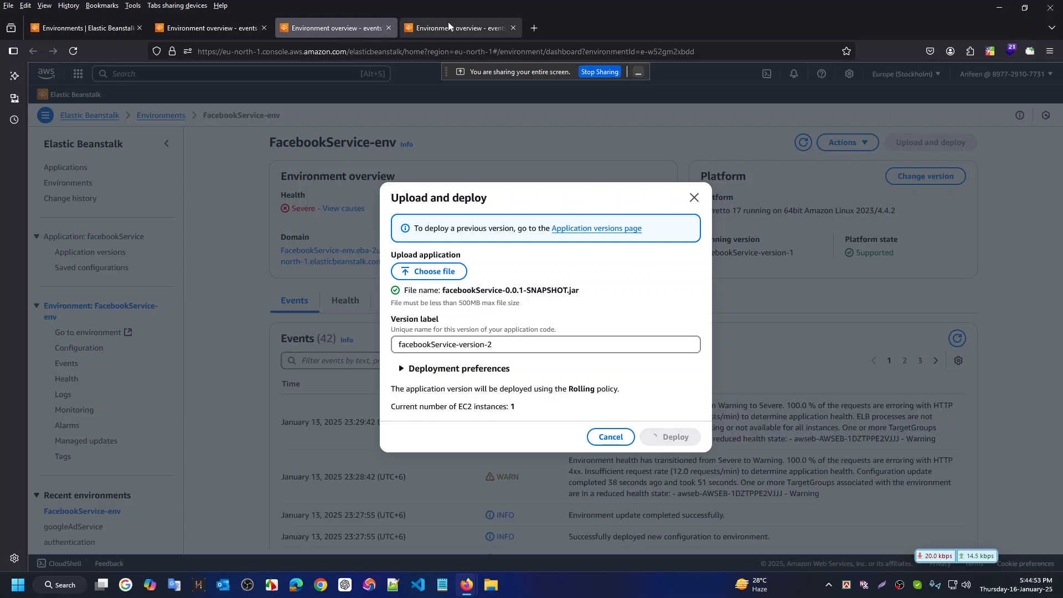
left_click(447, 22)
left_click(320, 22)
left_click(207, 20)
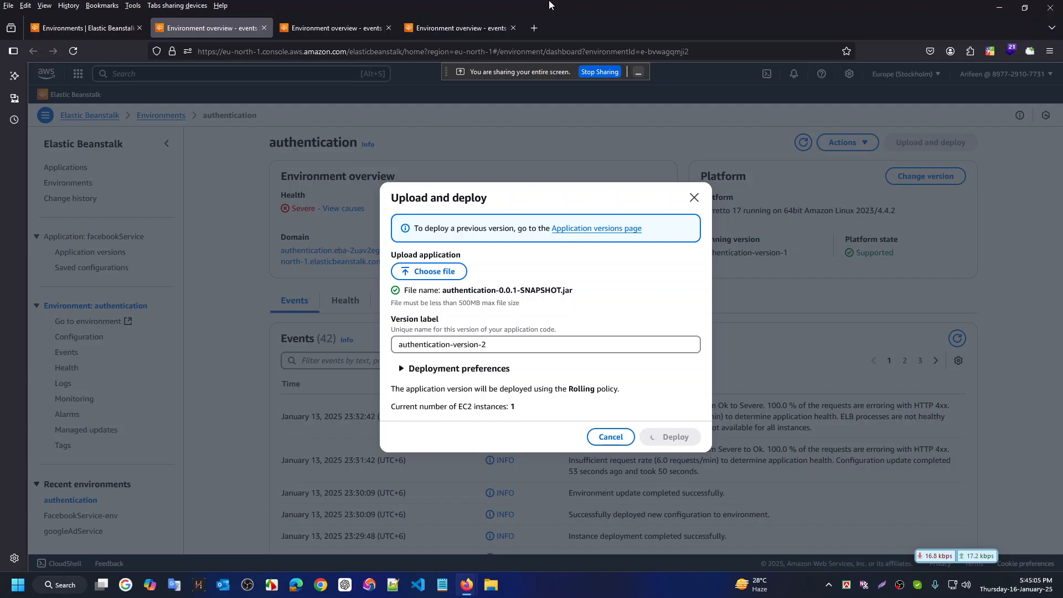
left_click(87, 28)
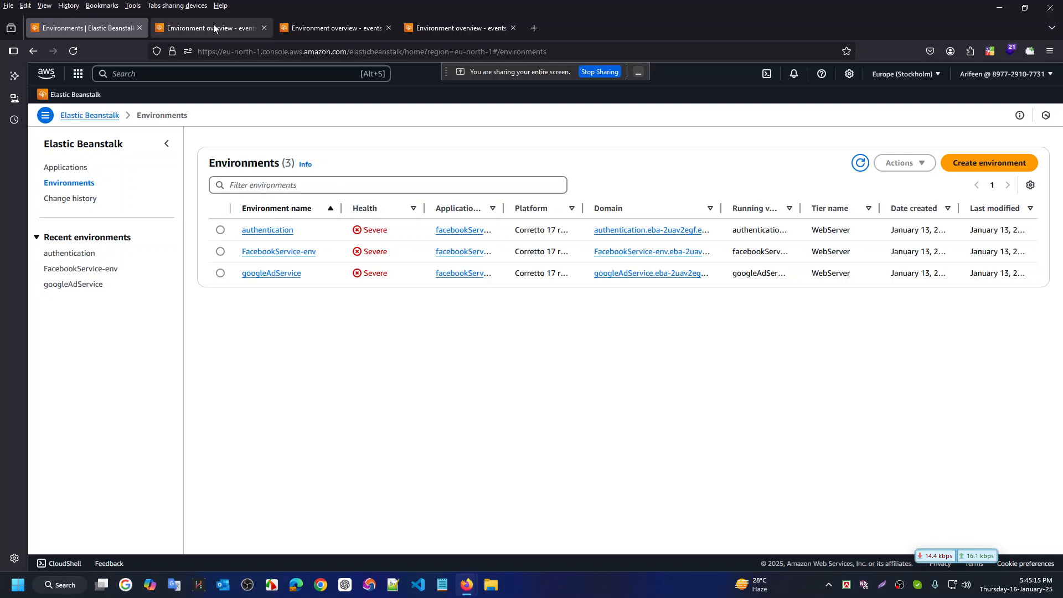
Show the hidden tray apps and the Start menu's pinned apps to find Postman
mouse_move(214, 25)
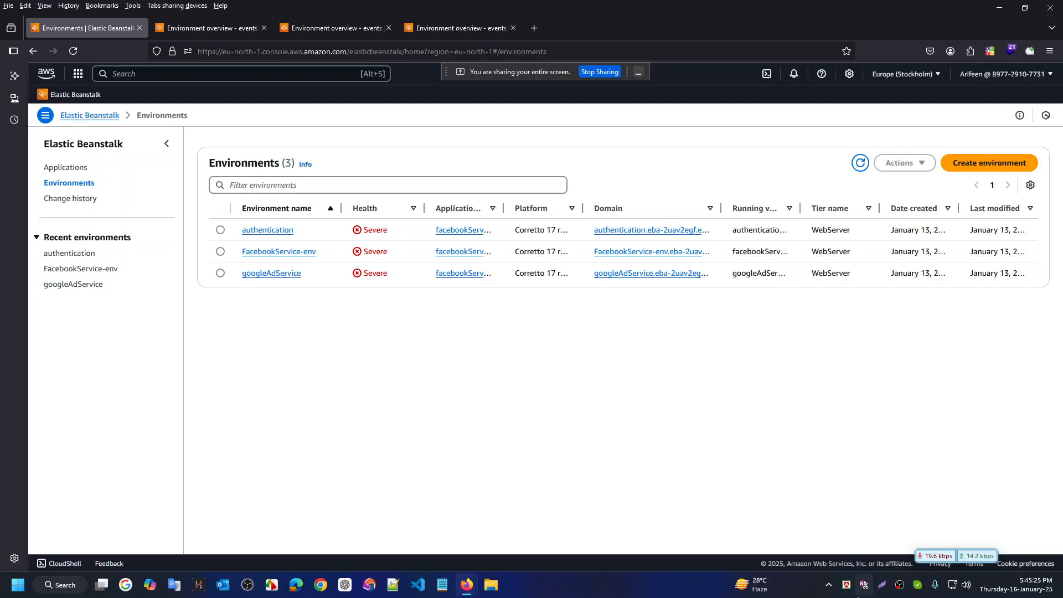
left_click(830, 590)
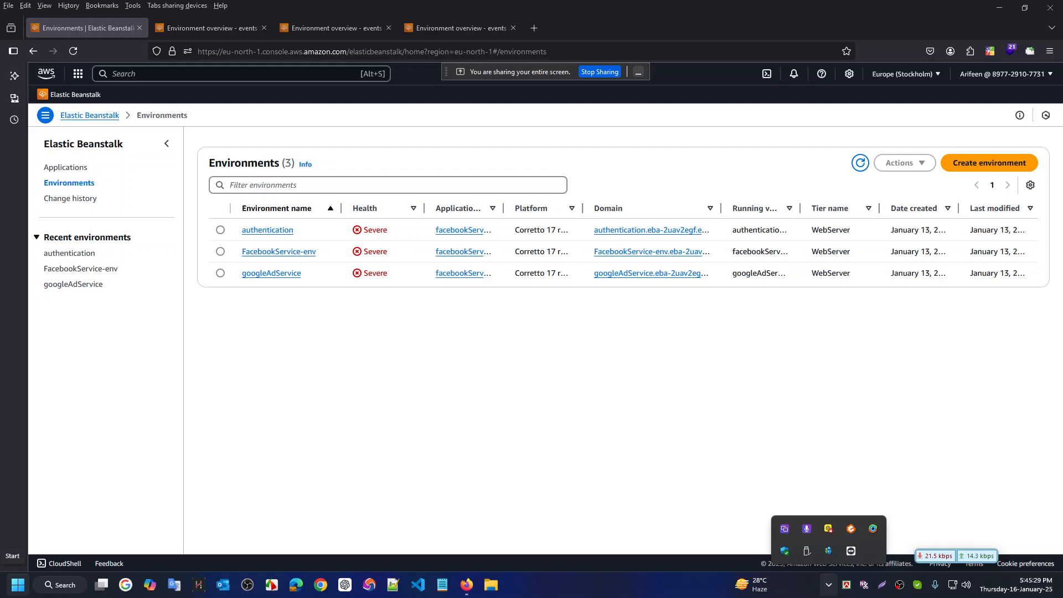
left_click(18, 584)
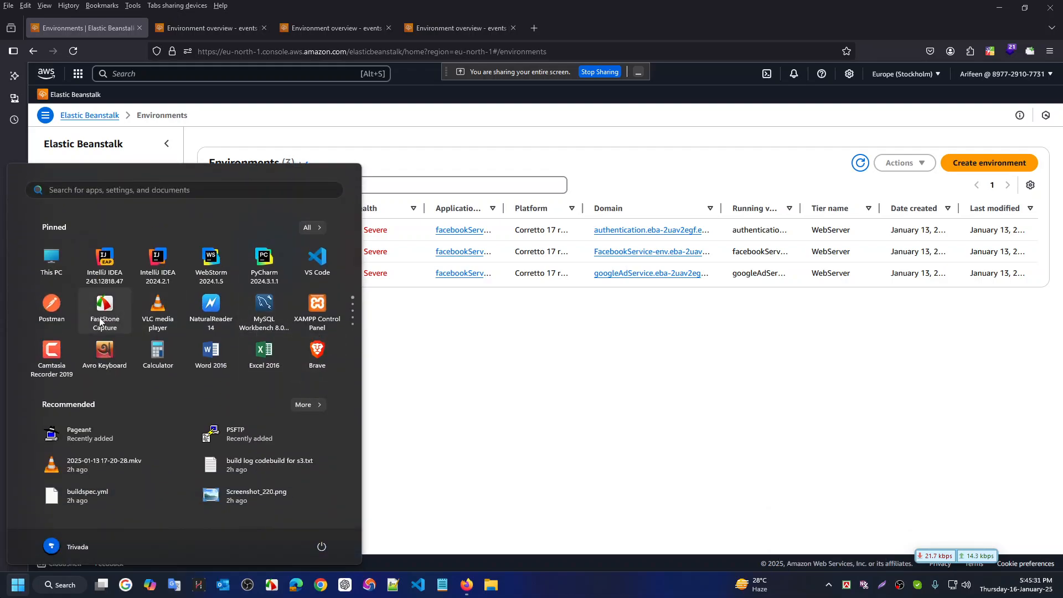
Launch Postman on the snapchat ad accounts request, shrink it aside, and bring Firefox forward
left_click(62, 310)
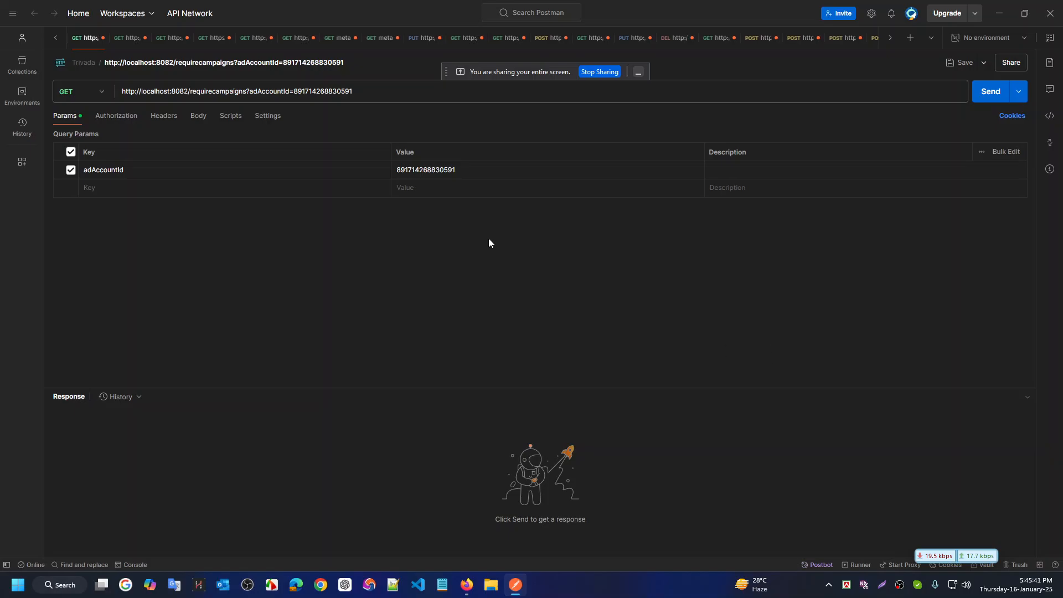
left_click(124, 40)
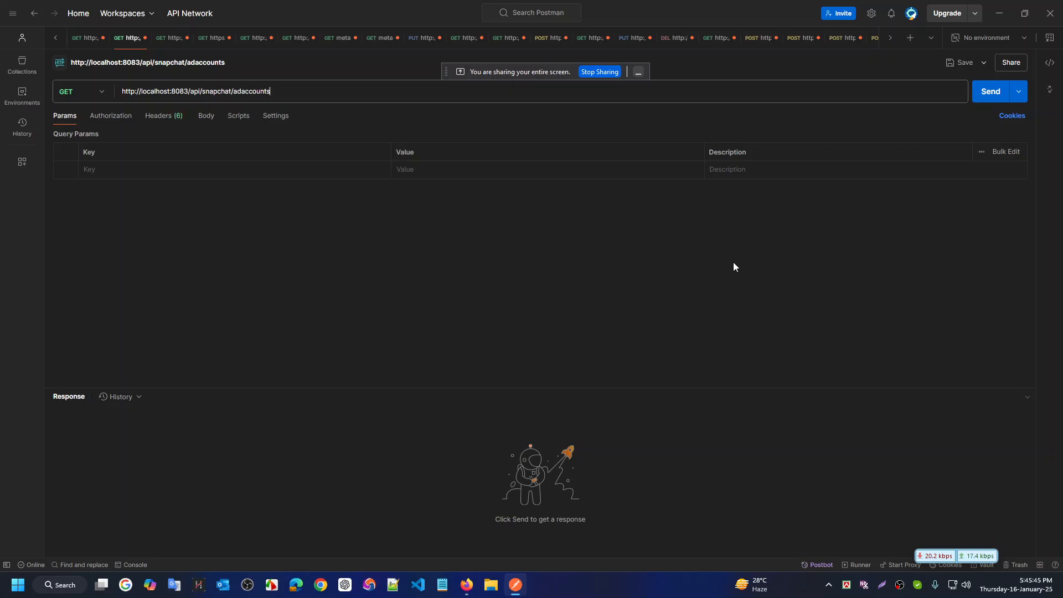
left_click_drag(657, 4, 581, 238)
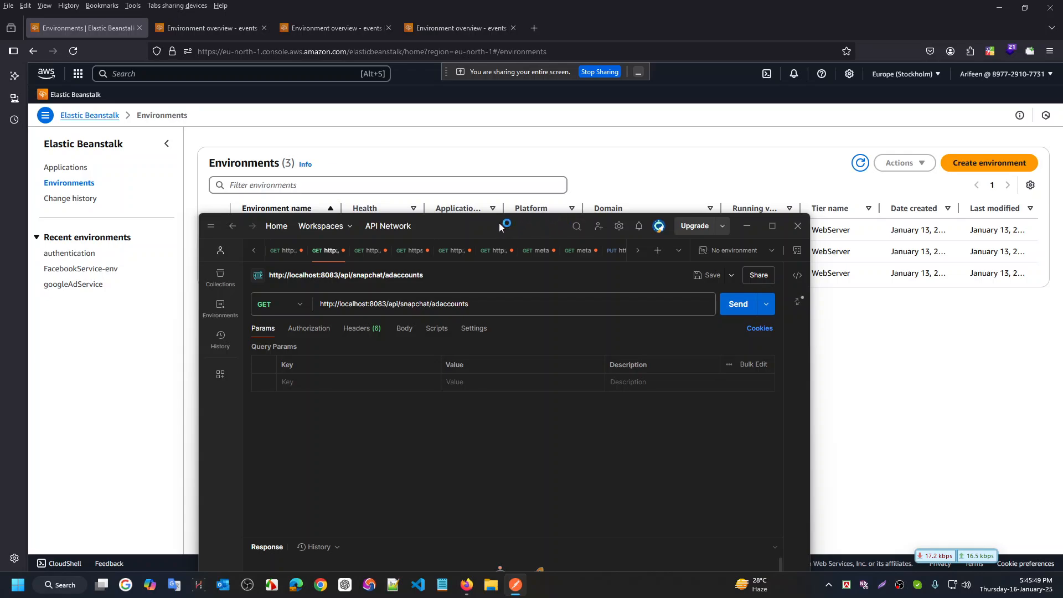
left_click_drag(499, 222, 592, 206)
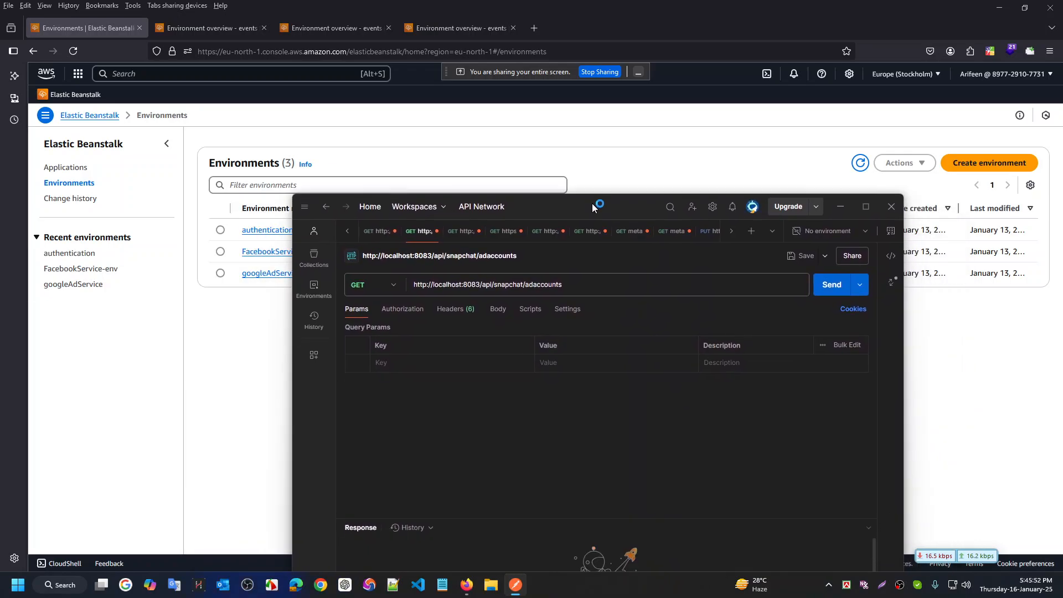
left_click(257, 365)
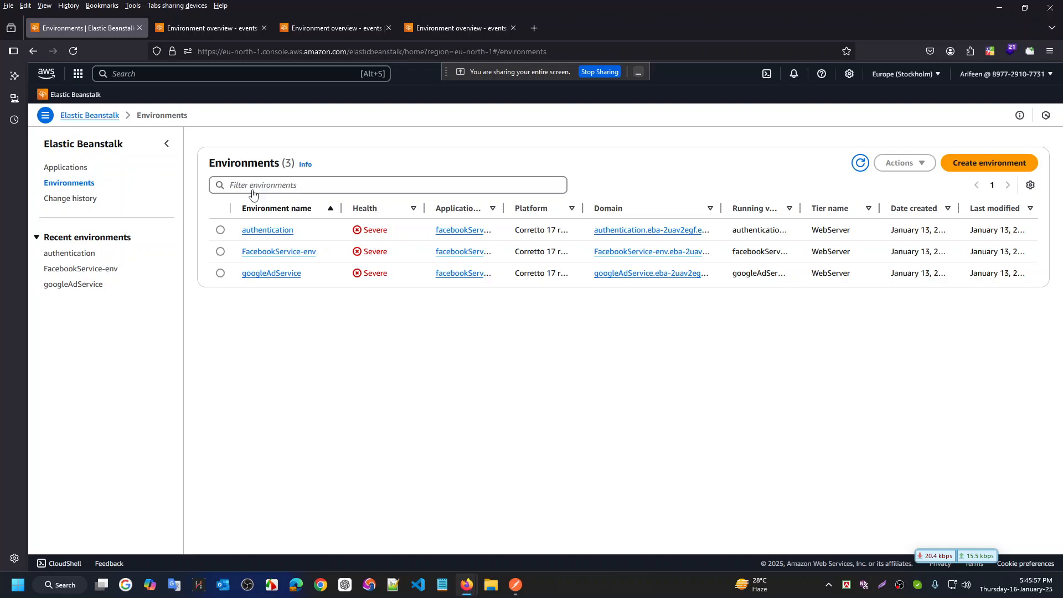
Review the pending uploads for authentication, FacebookService-env and googleAdService, ending back on authentication-version-2
left_click(244, 27)
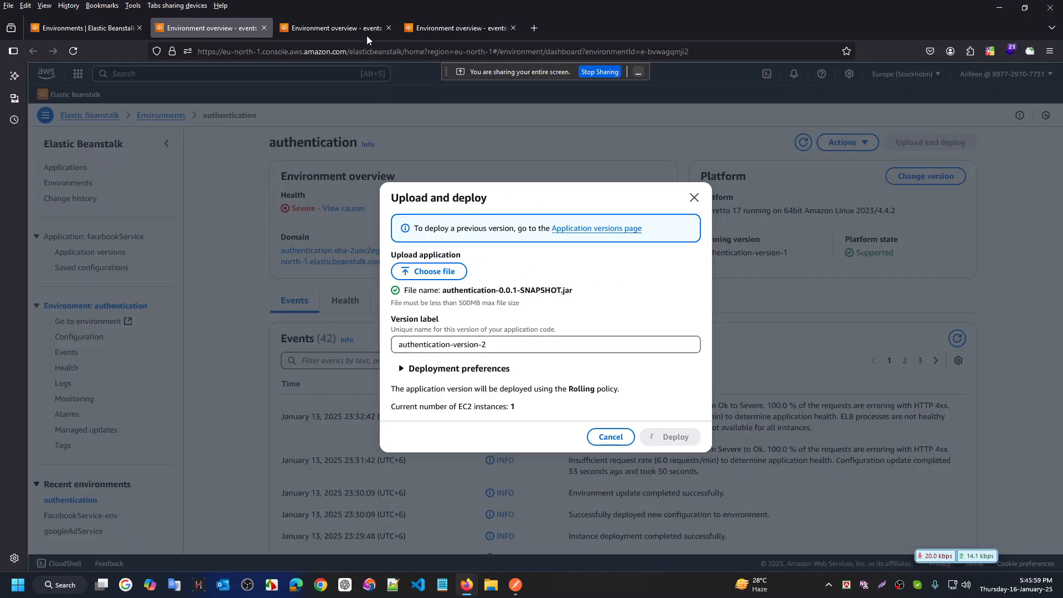
left_click(335, 22)
left_click(444, 22)
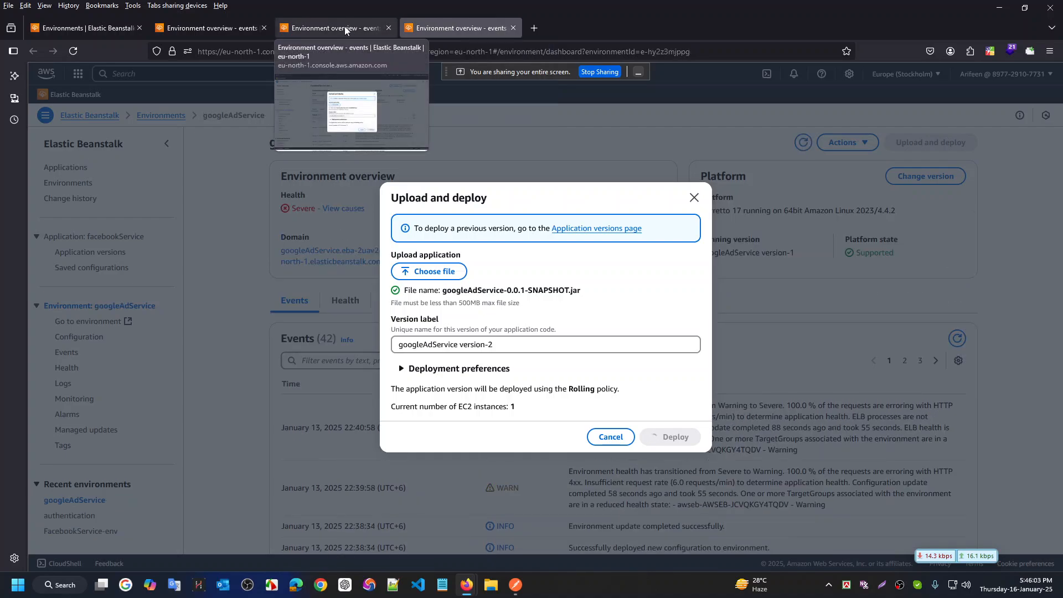
left_click(208, 27)
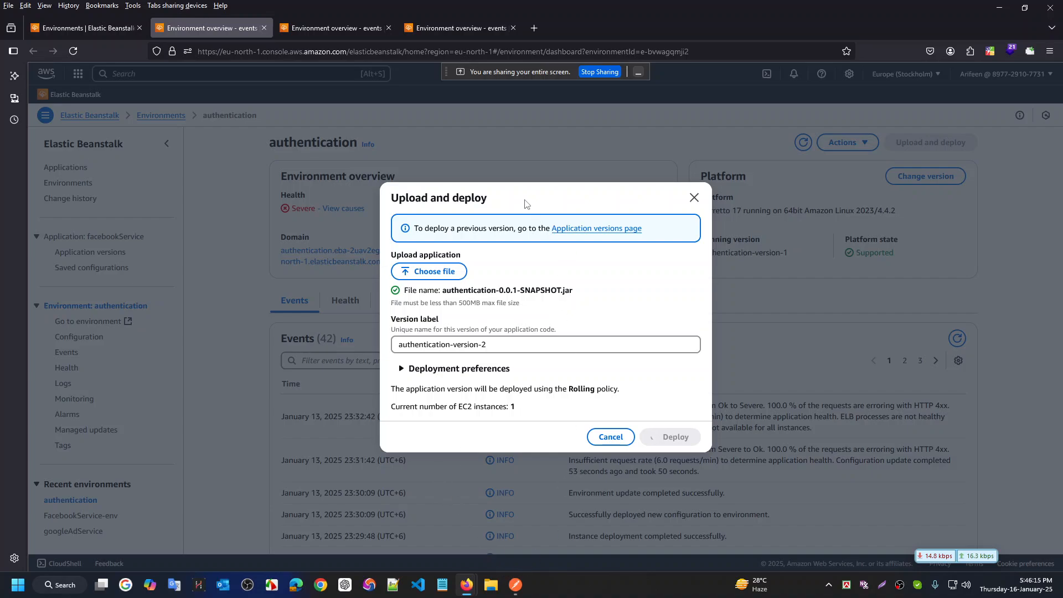
key("ctrl+super+Left")
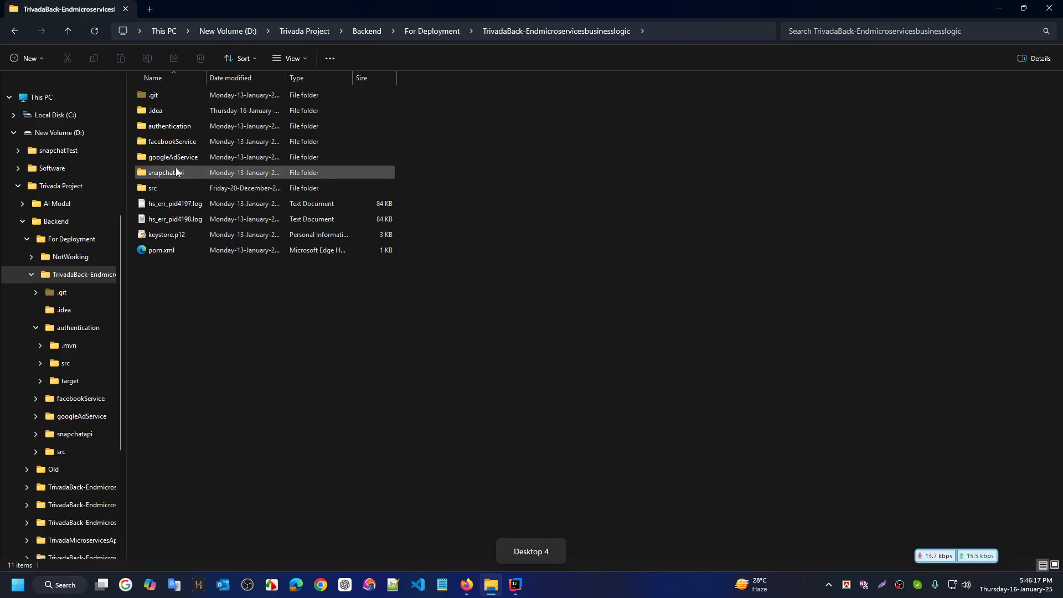
double_click(186, 125)
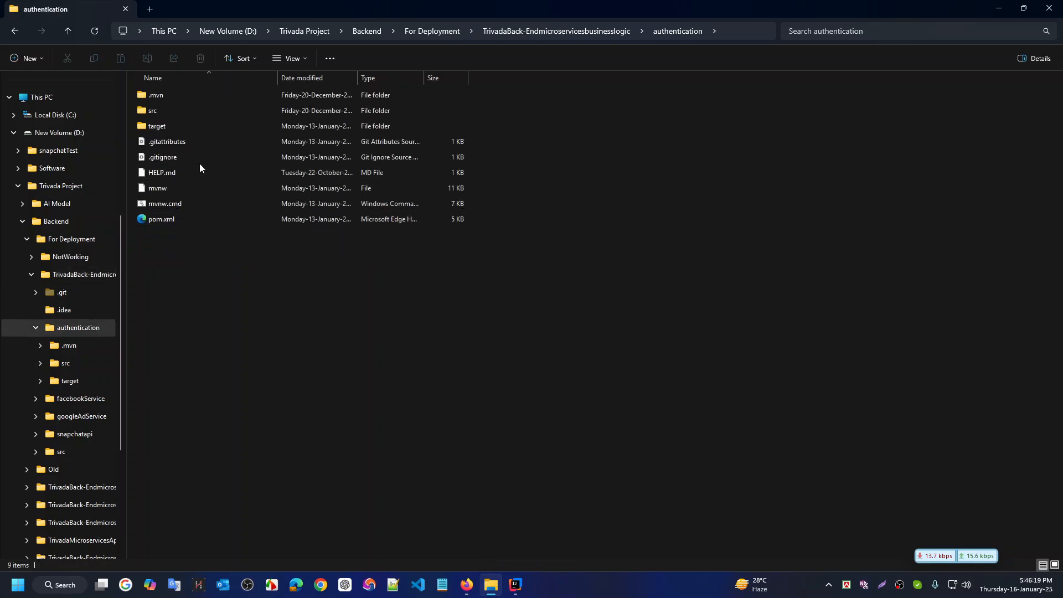
double_click(164, 124)
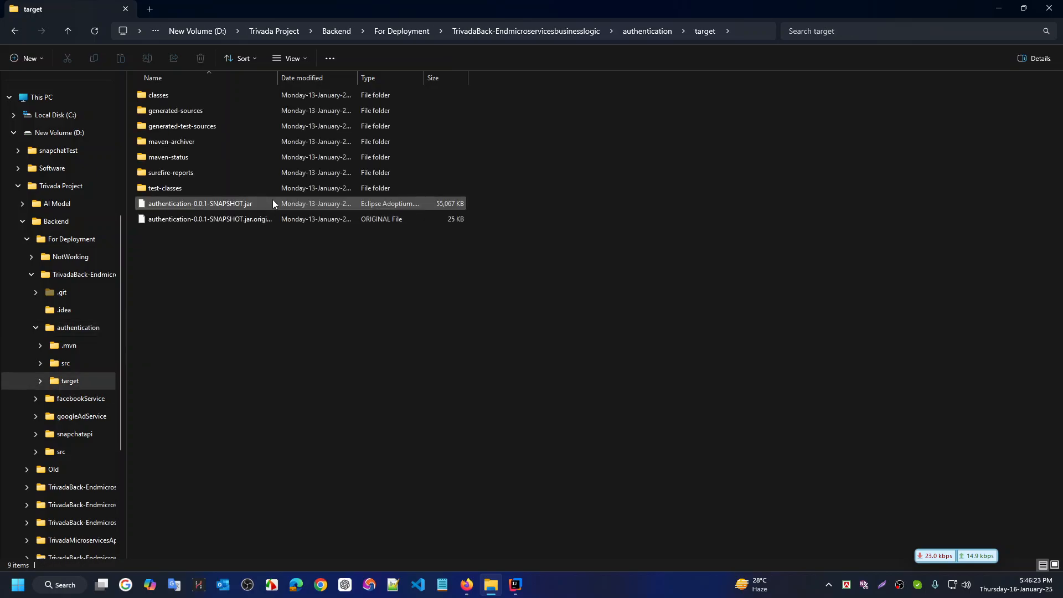
key("BackSpace")
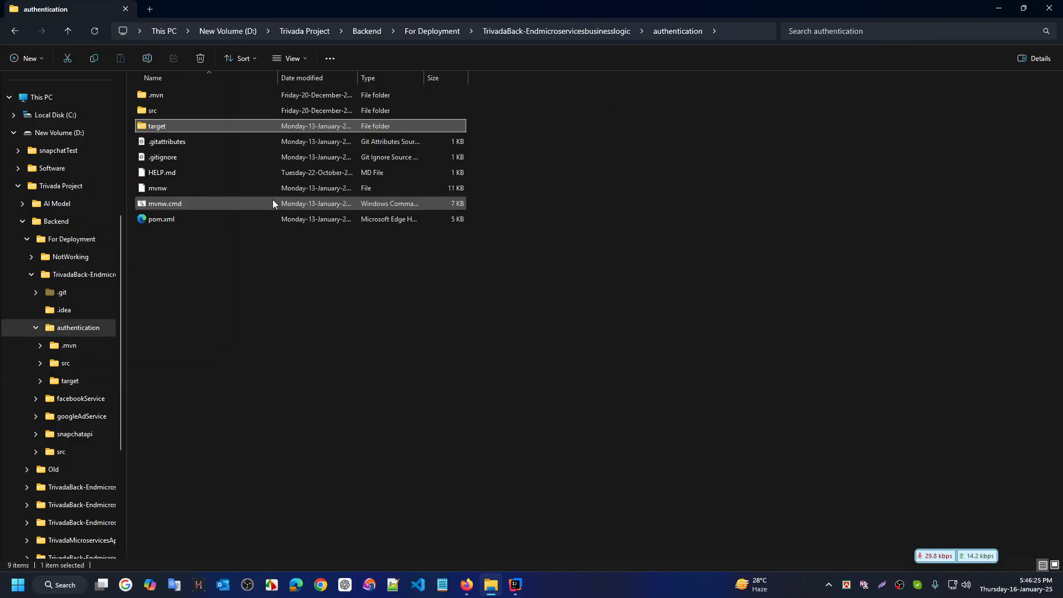
key("BackSpace")
key("Down")
key("Return")
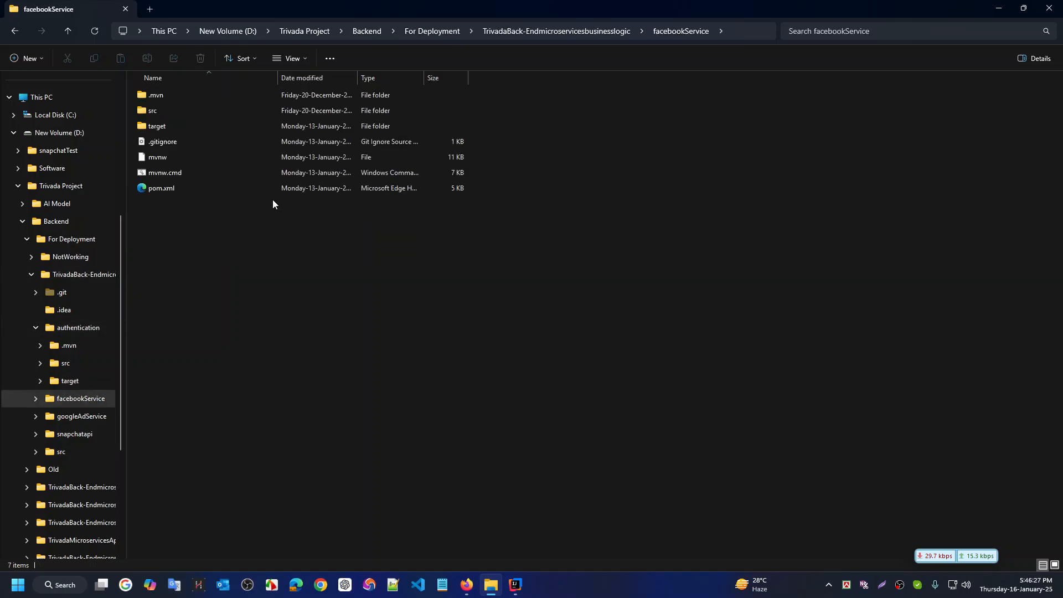
double_click(173, 126)
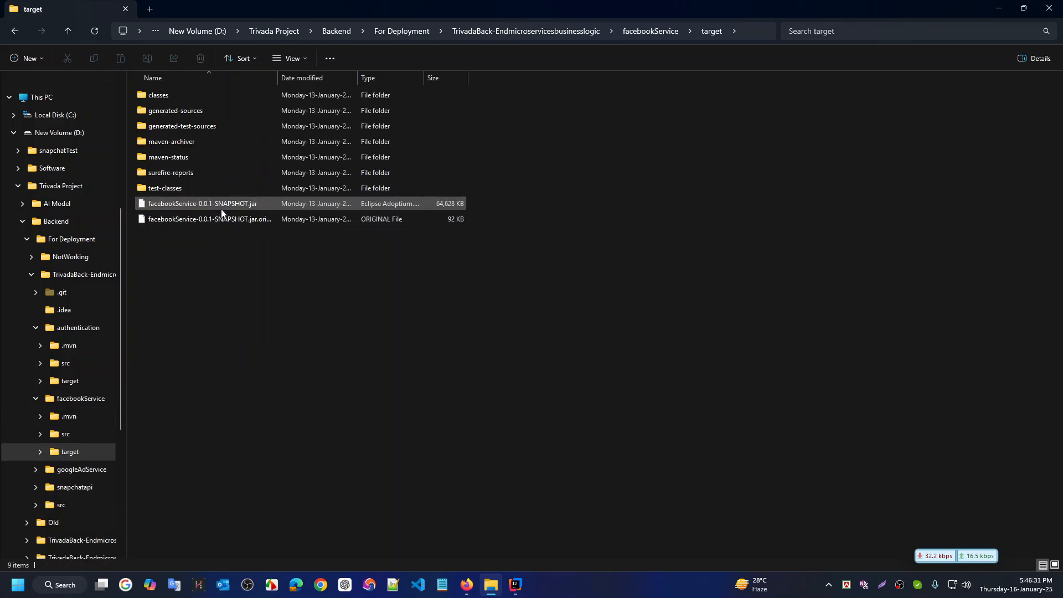
key("alt+Up")
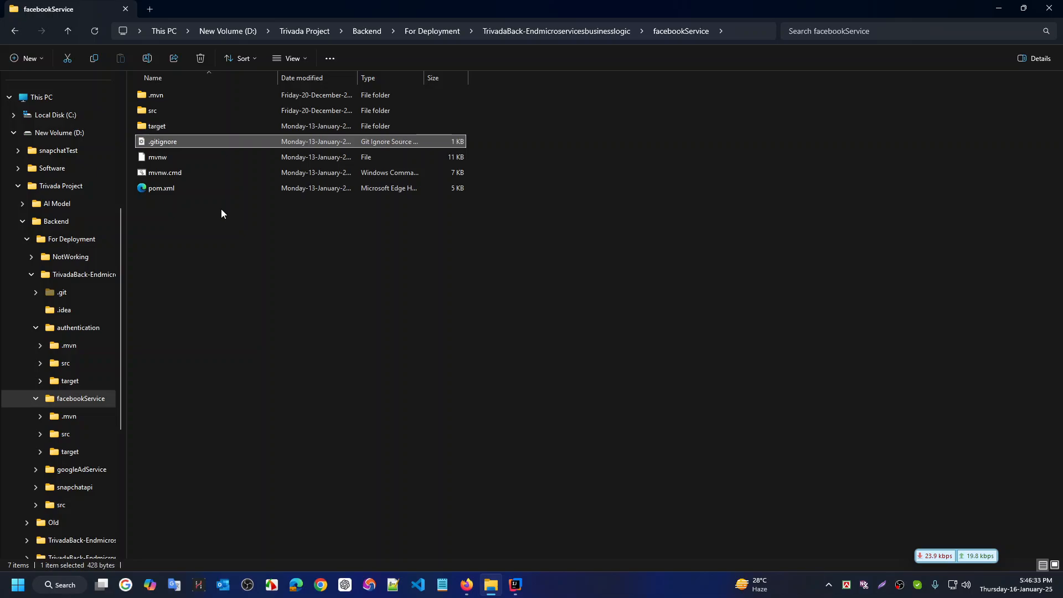
key("alt+Up")
key("Return")
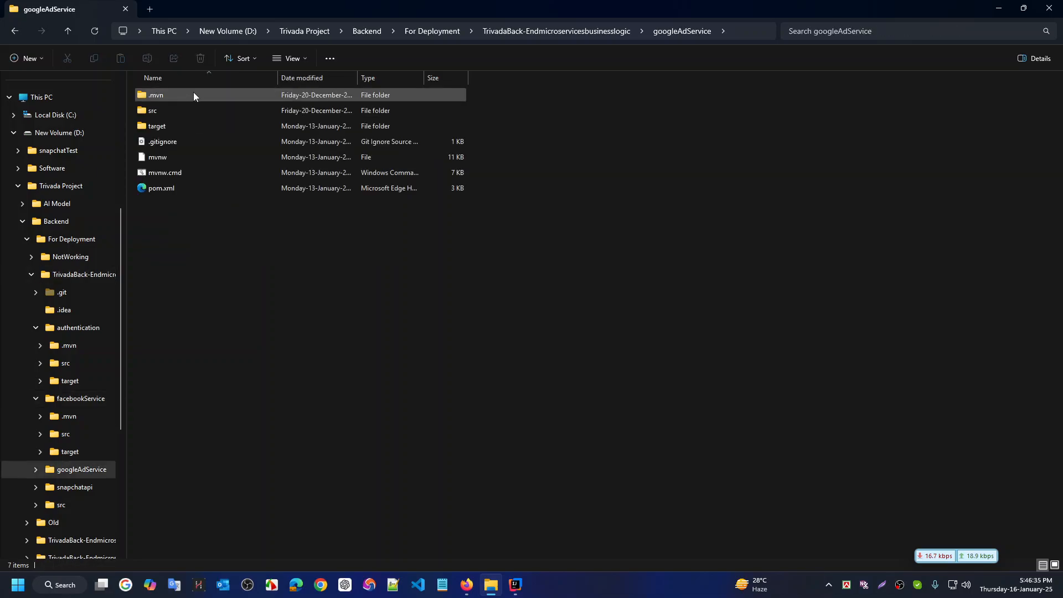
double_click(176, 131)
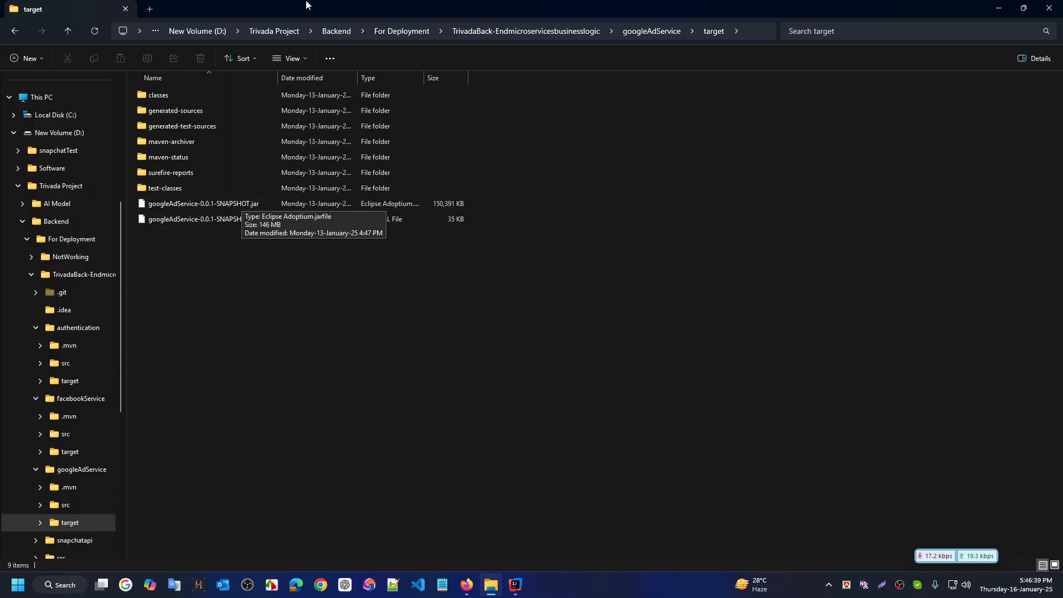
key("alt+Up")
key("ctrl+super+Right")
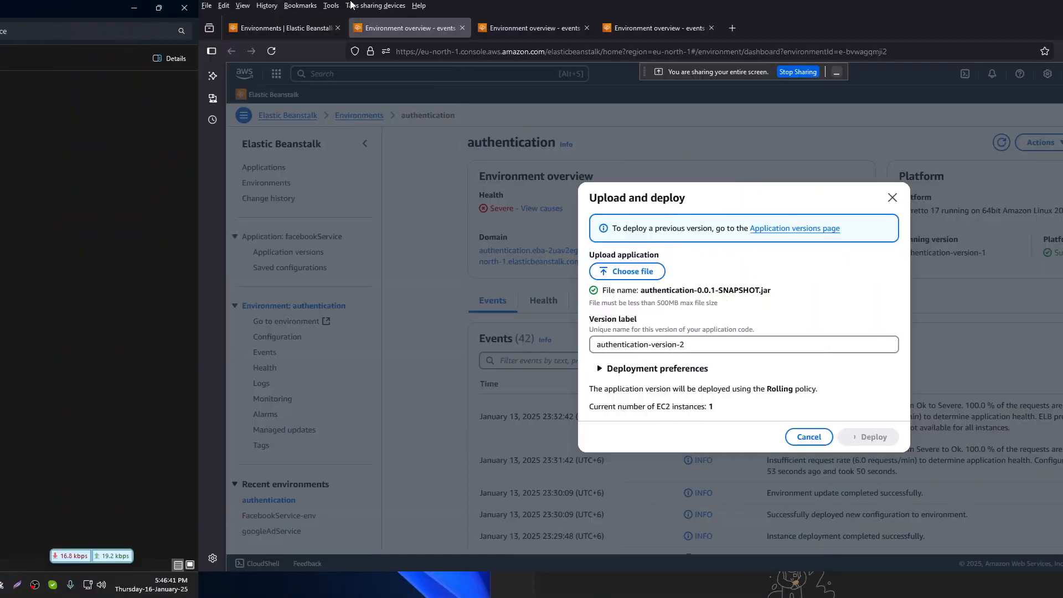
mouse_move(336, 29)
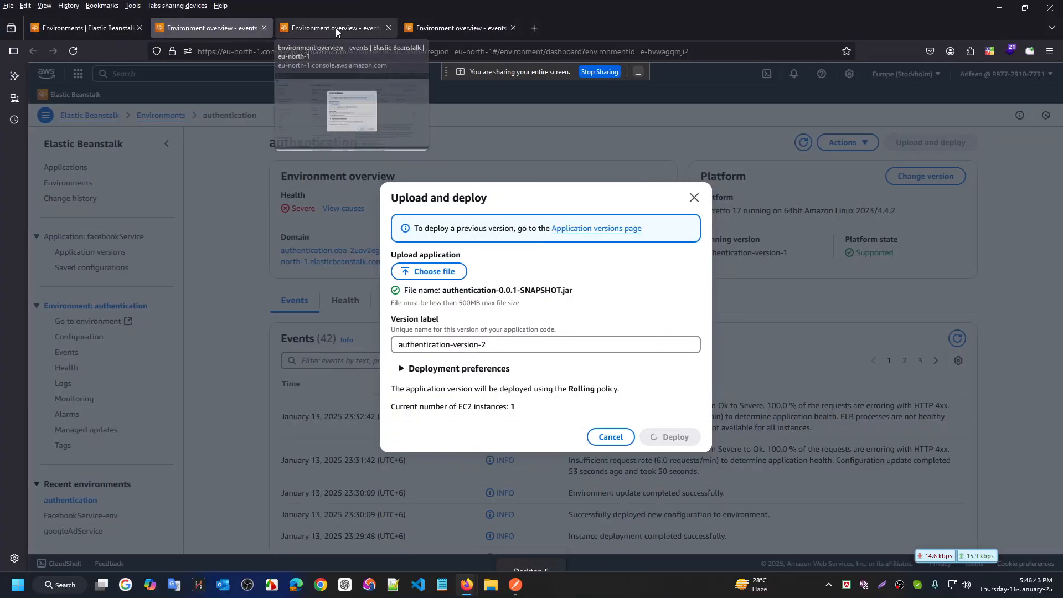
Run a fast.com speed test (66–71 Mbps) in a new tab, then return to the authentication upload
left_click(533, 27)
type("fast.com/")
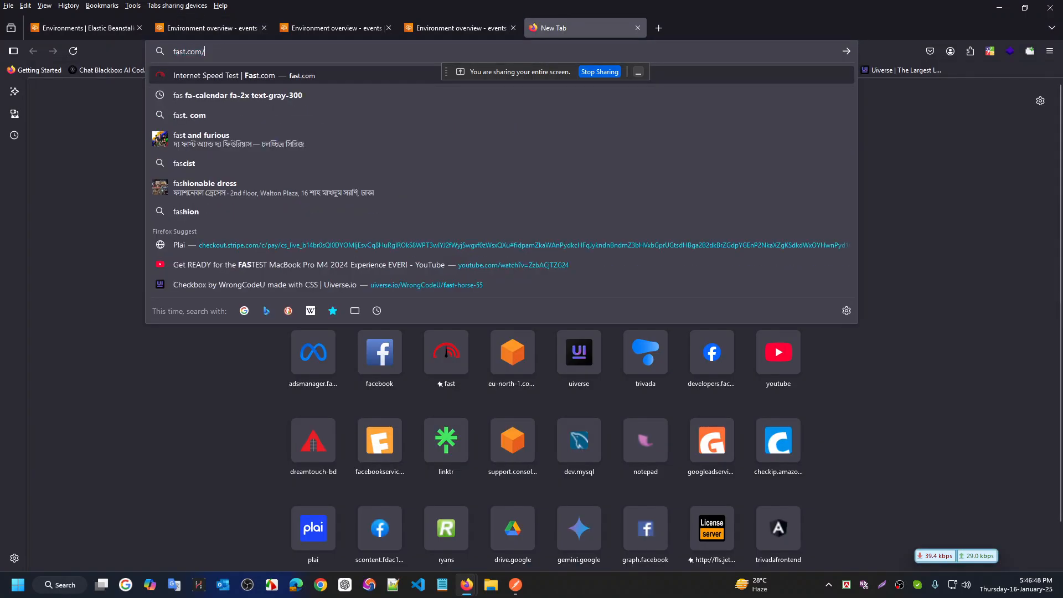
key("Return")
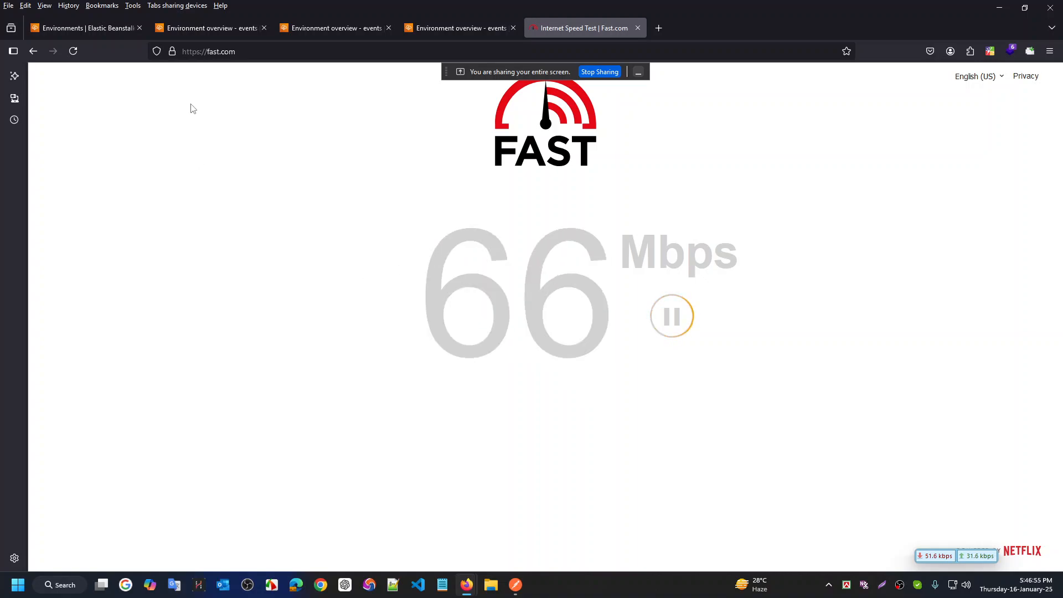
left_click_drag(423, 297, 680, 295)
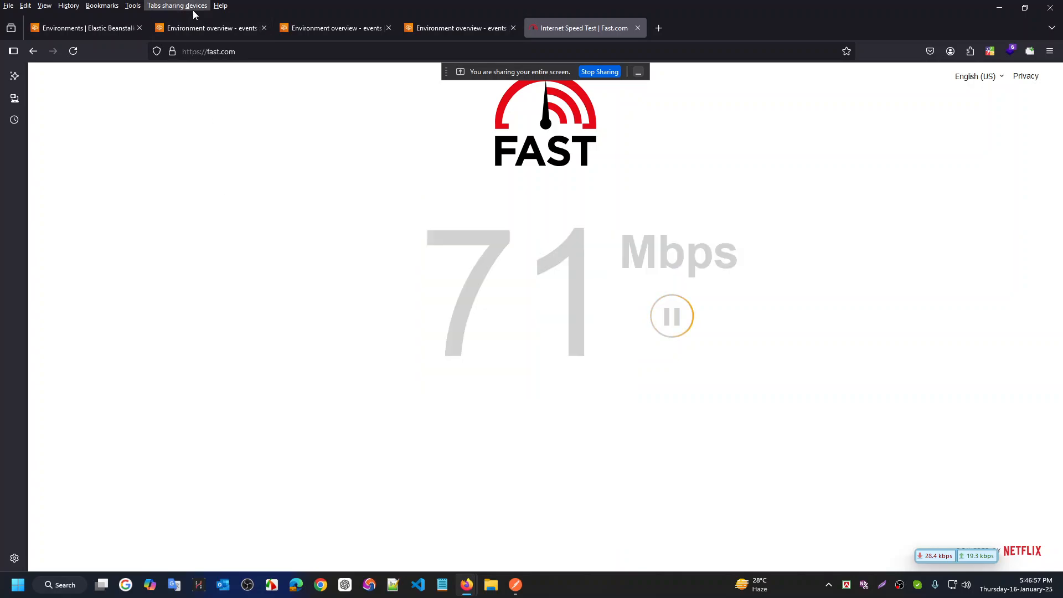
left_click(194, 30)
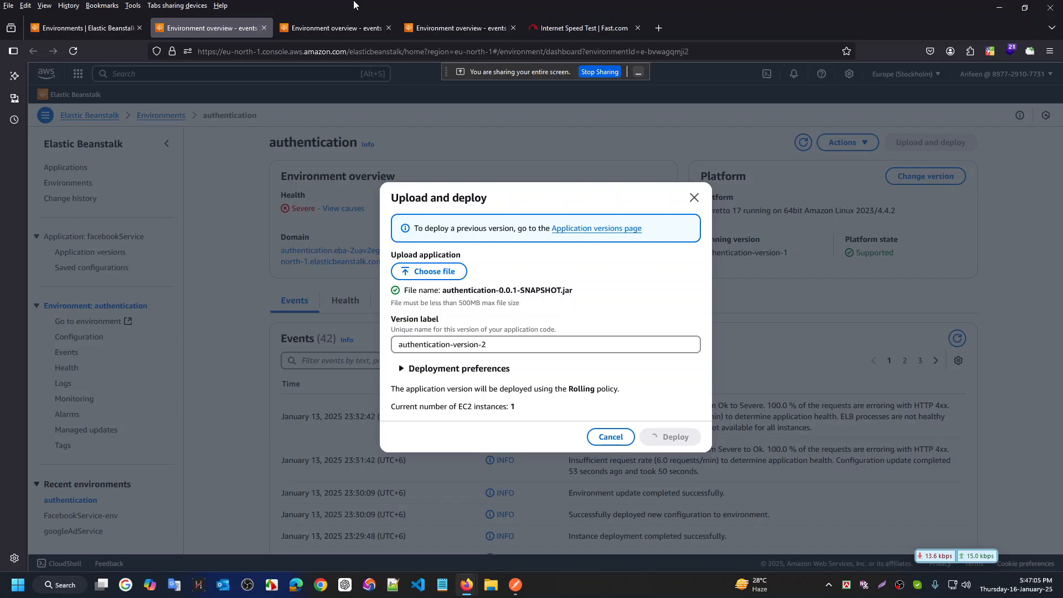
left_click(114, 32)
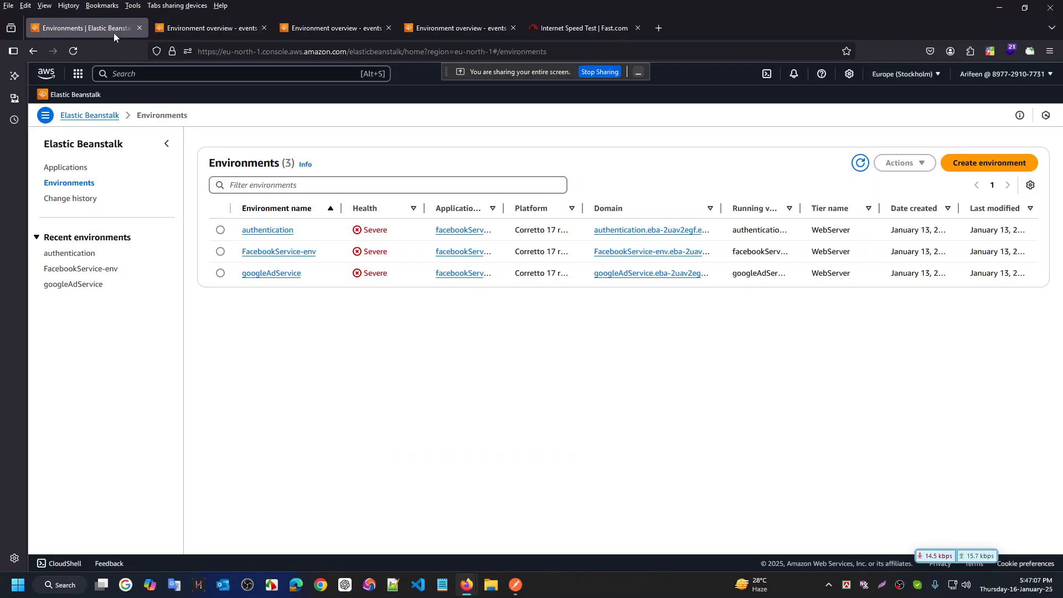
left_click(210, 31)
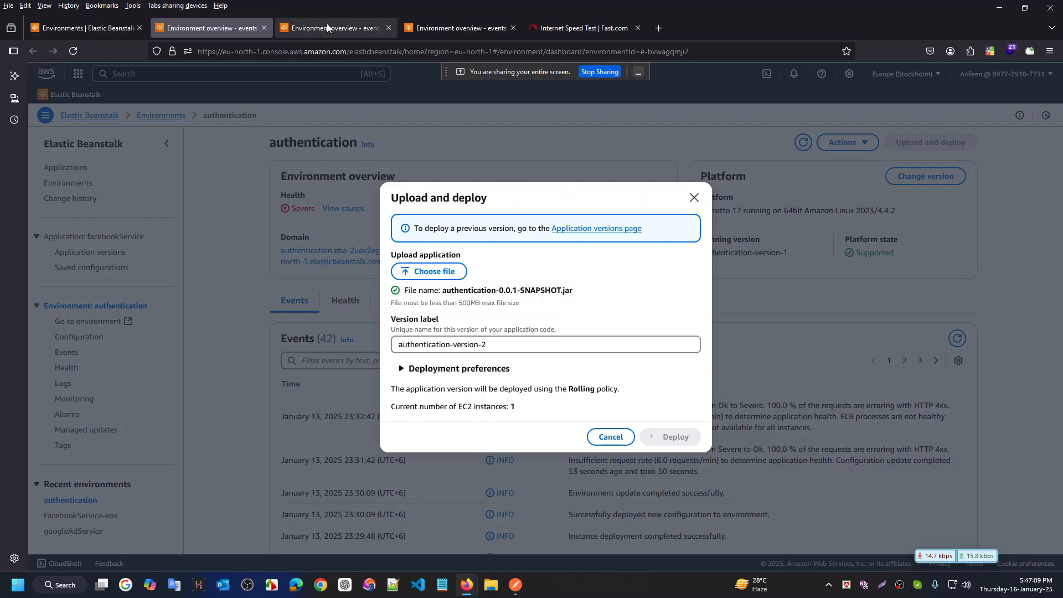
left_click(332, 26)
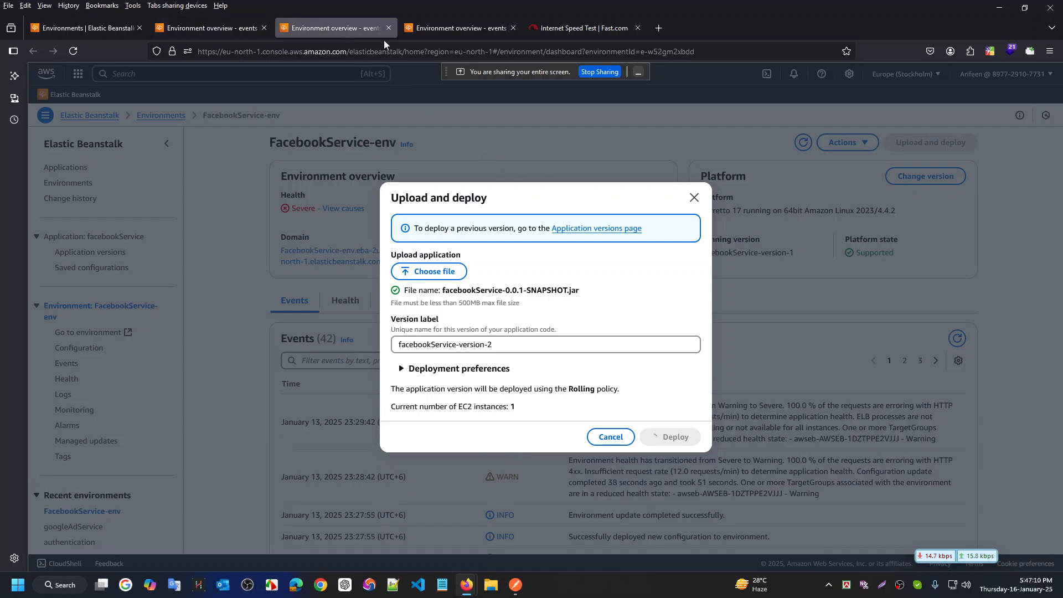
left_click(434, 25)
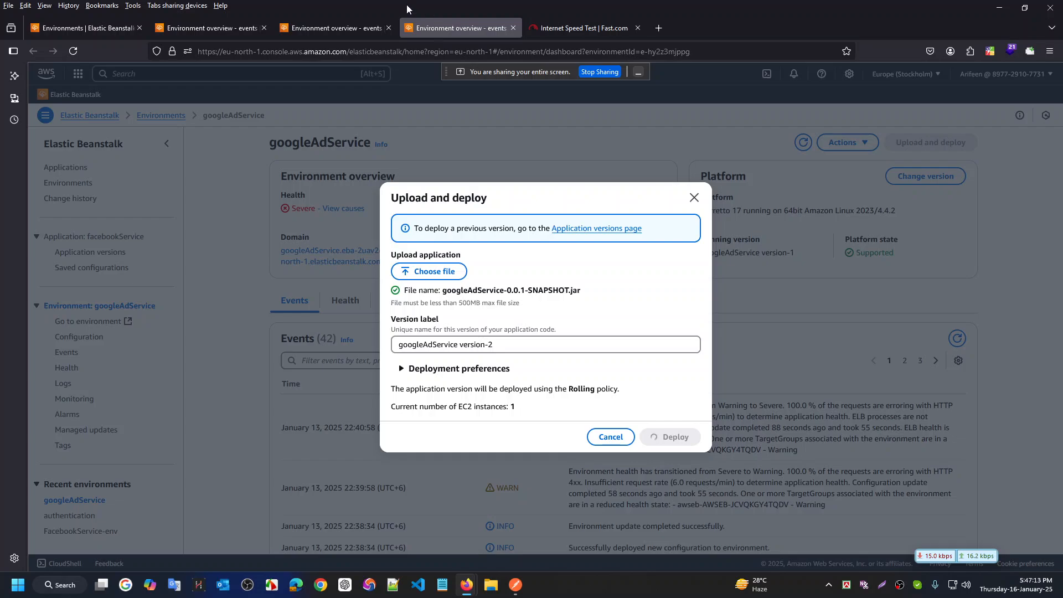
left_click(199, 26)
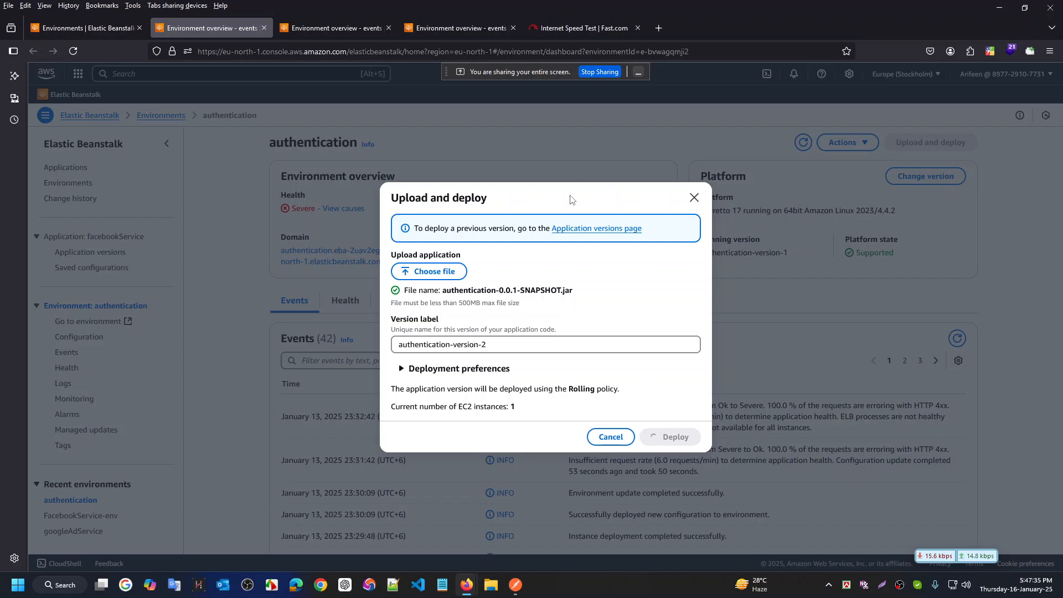
Check deployment progress on the FacebookService-env, googleAdService and authentication tabs, three times over
left_click(340, 33)
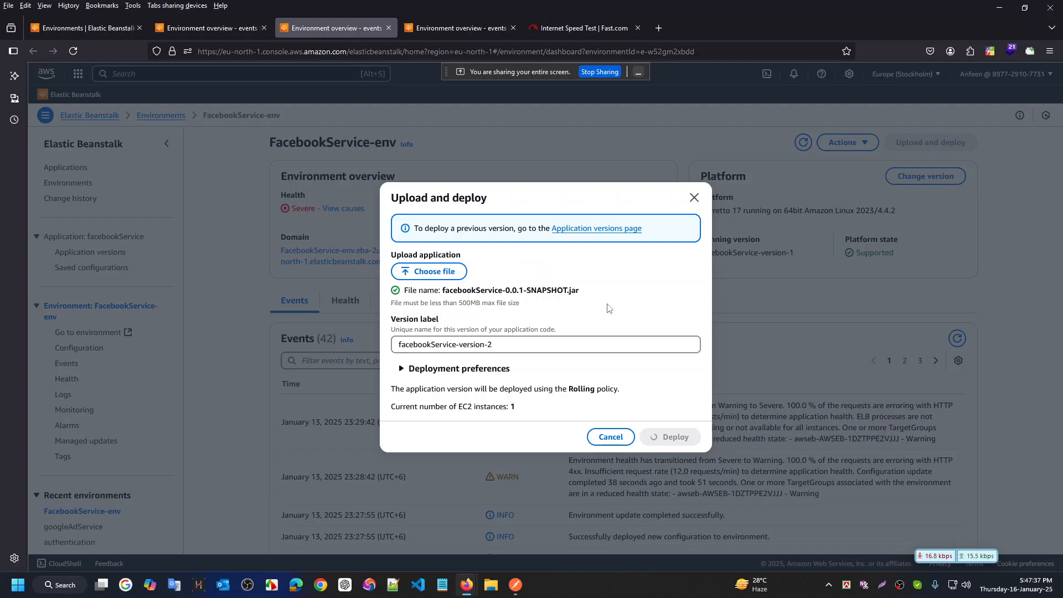
left_click(480, 27)
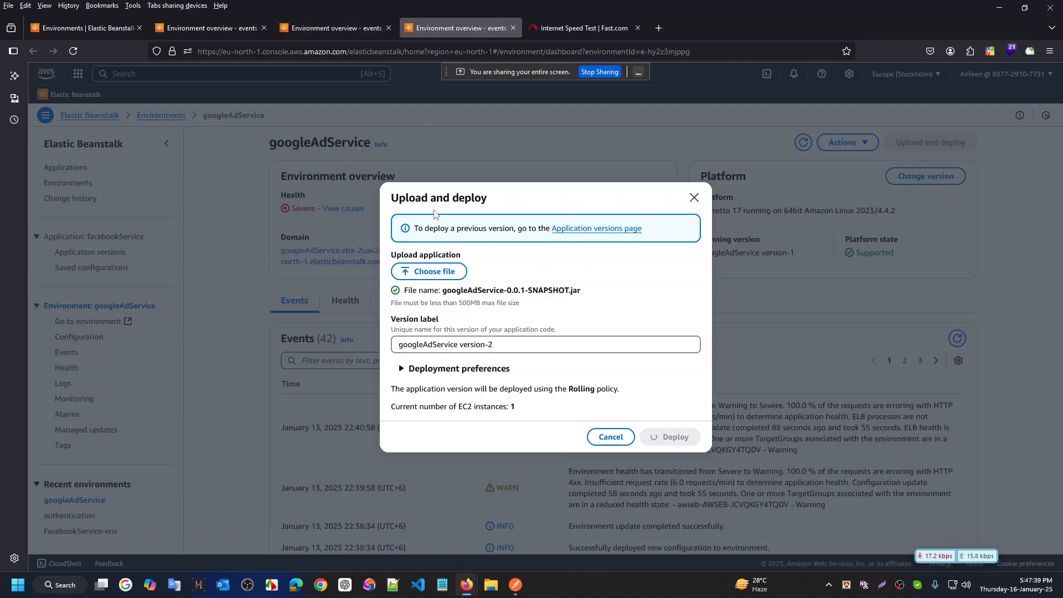
left_click(158, 28)
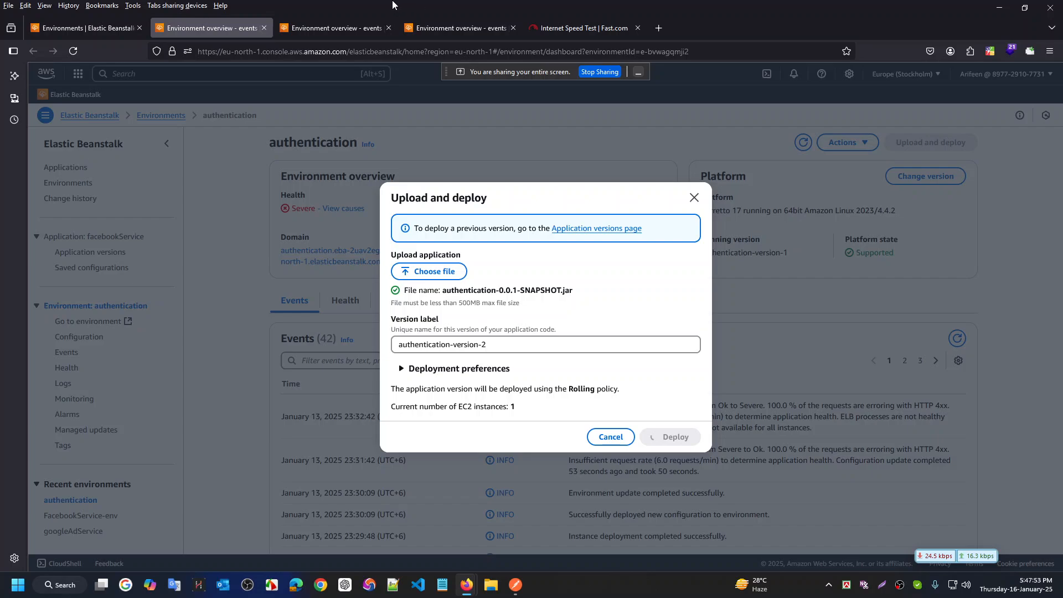
left_click(338, 28)
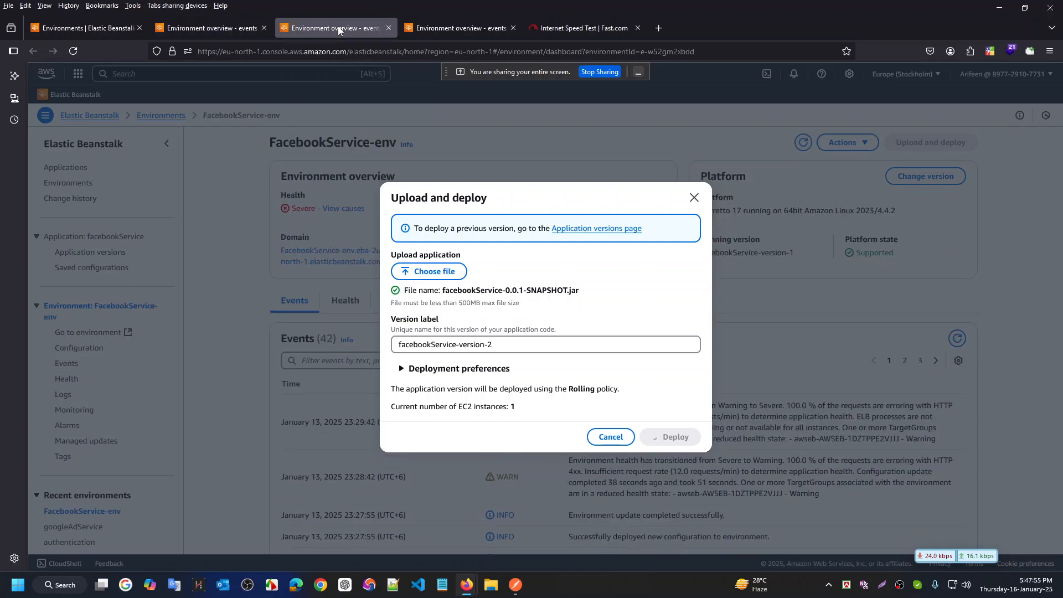
left_click(457, 31)
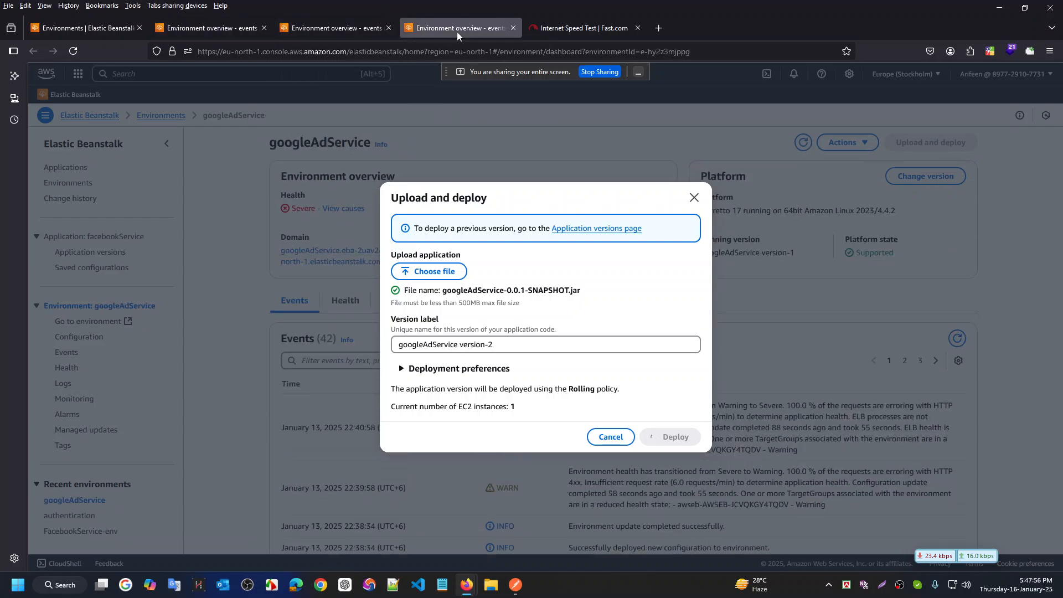
left_click(205, 25)
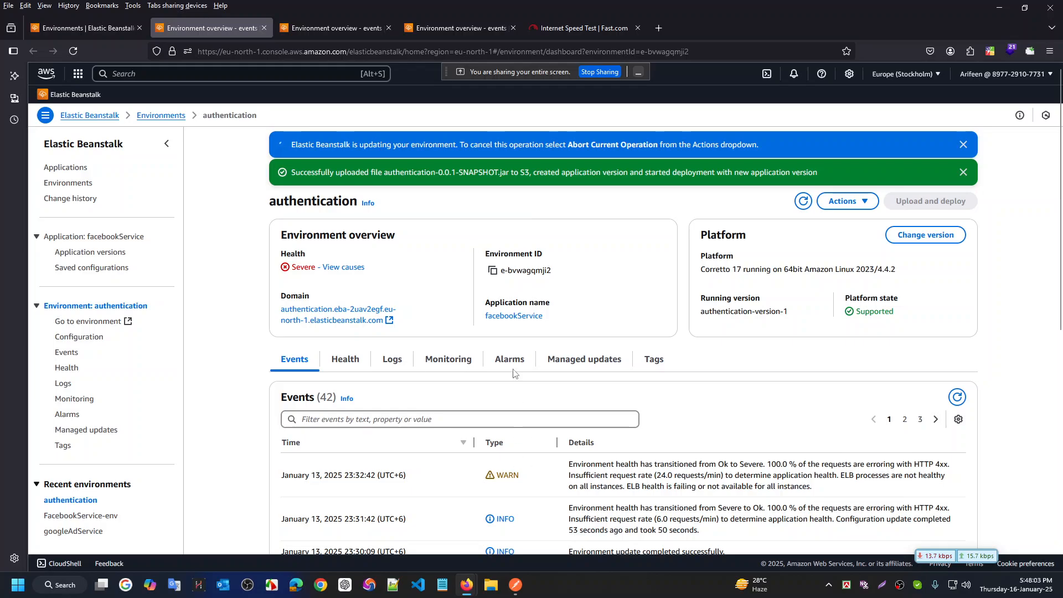
left_click(344, 25)
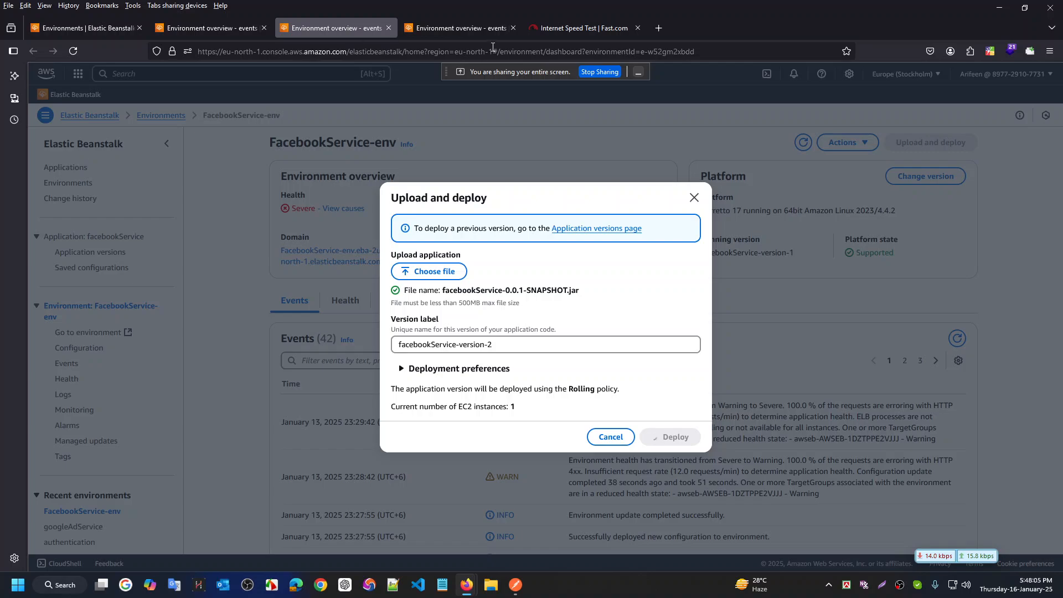
left_click(476, 32)
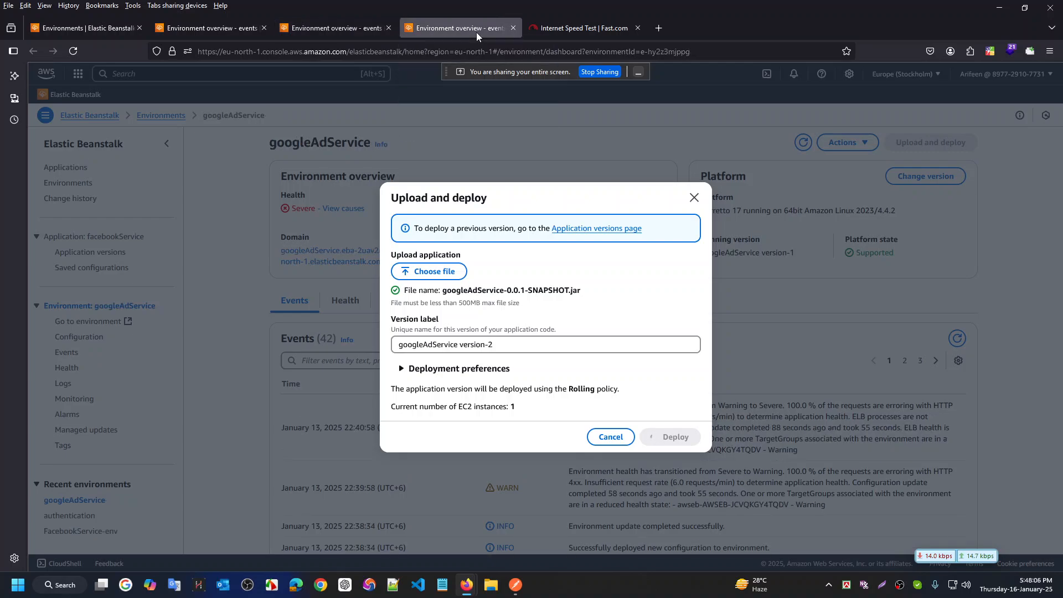
left_click(230, 34)
Bring the Environments window forward and open index.html's S3 Object URL in a new tab
mouse_move(464, 588)
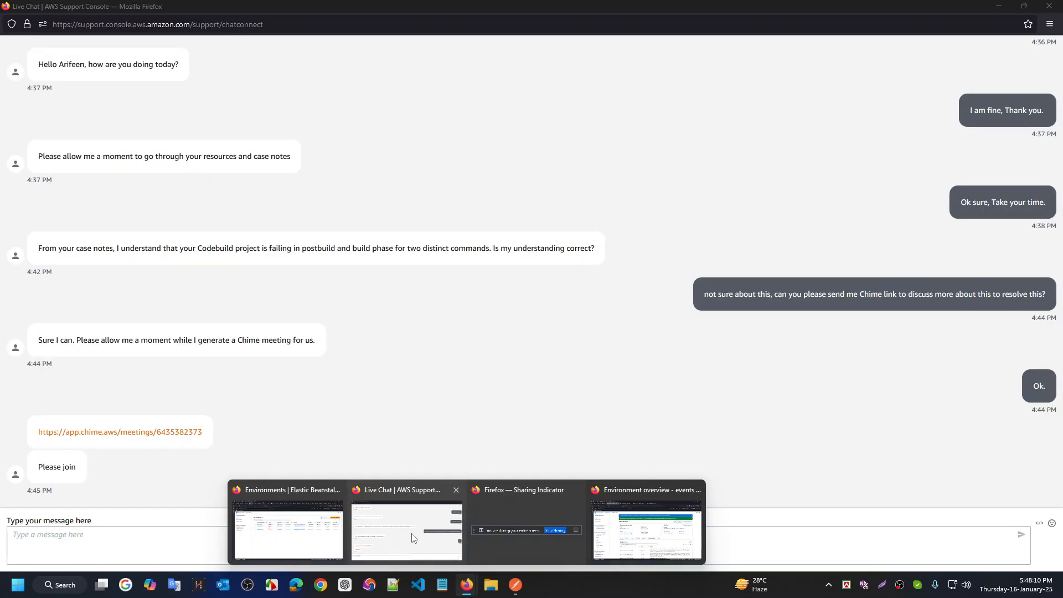
mouse_move(299, 523)
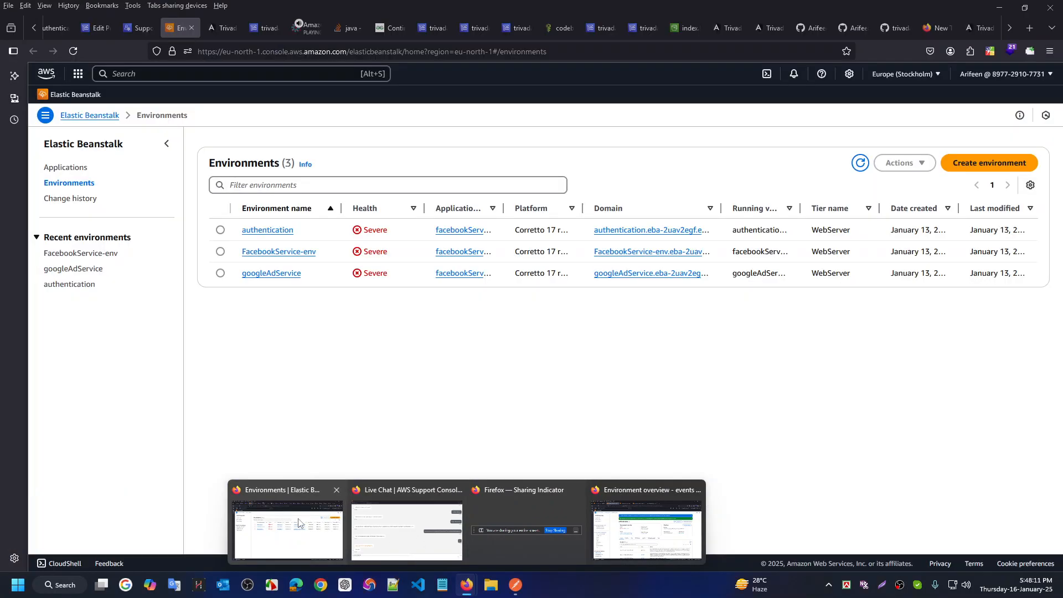
left_click(270, 502)
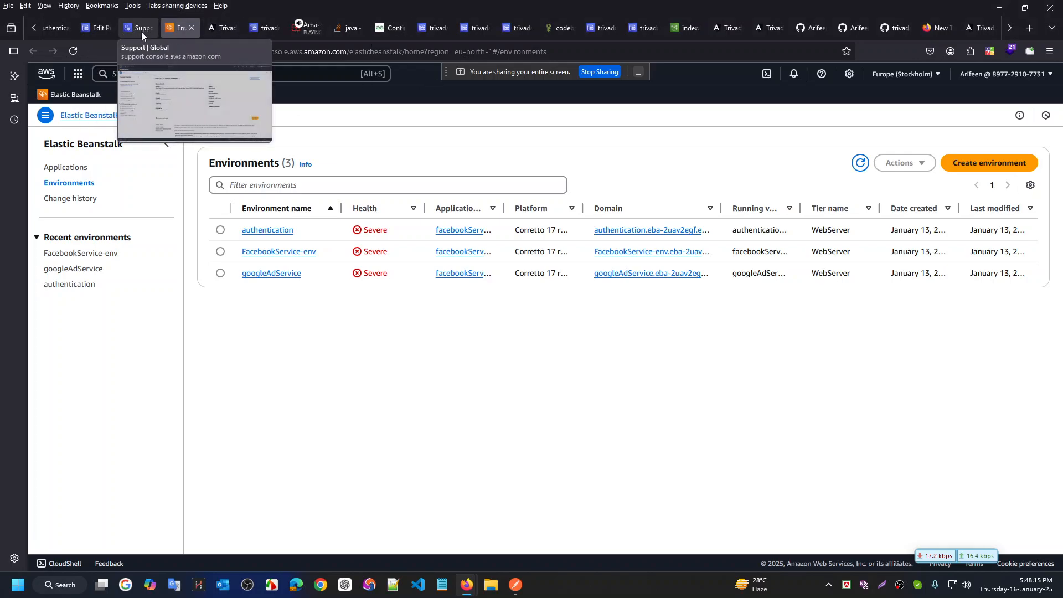
left_click(687, 29)
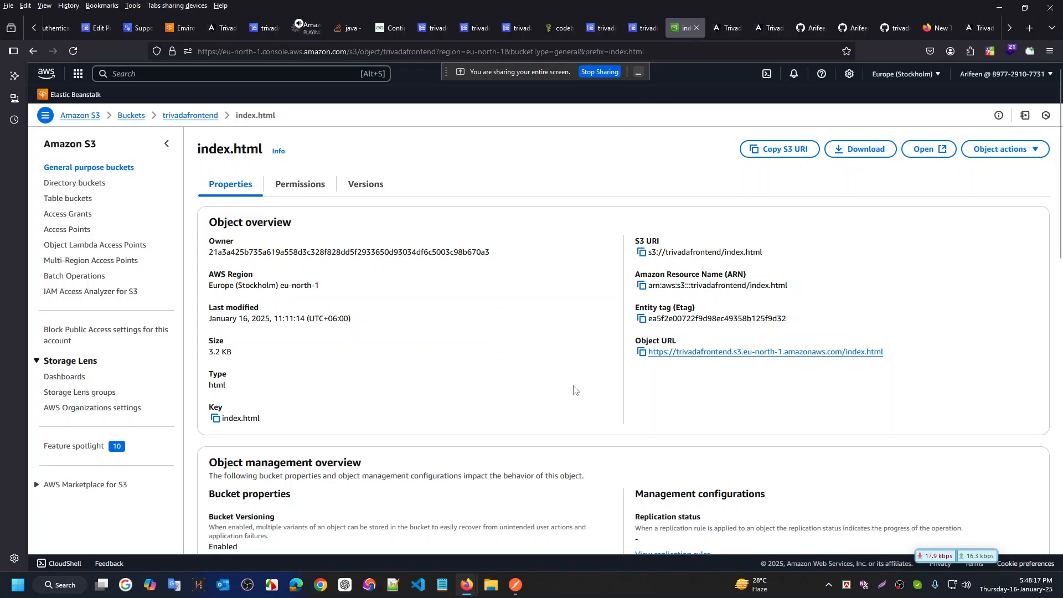
middle_click(762, 353)
left_click(725, 29)
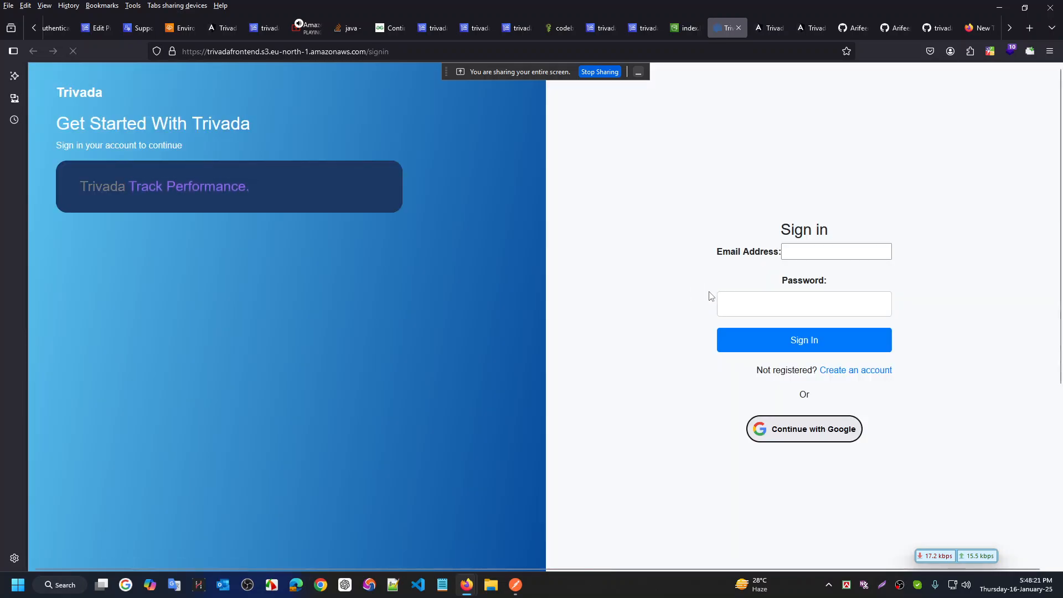
Attempt a sign-in on the hosted site with a test email and password, then open Inspect
left_click(824, 246)
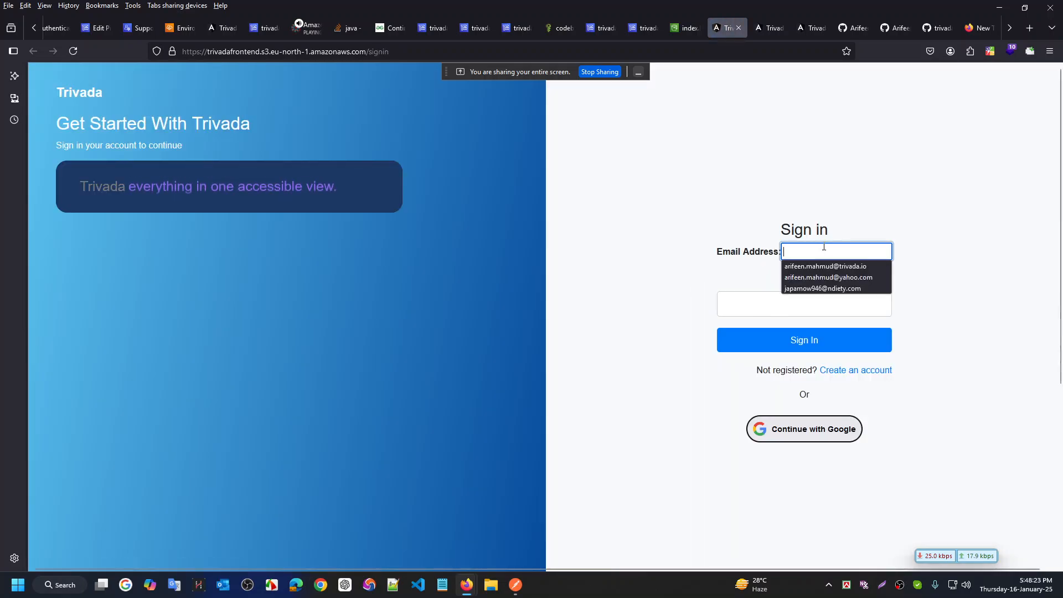
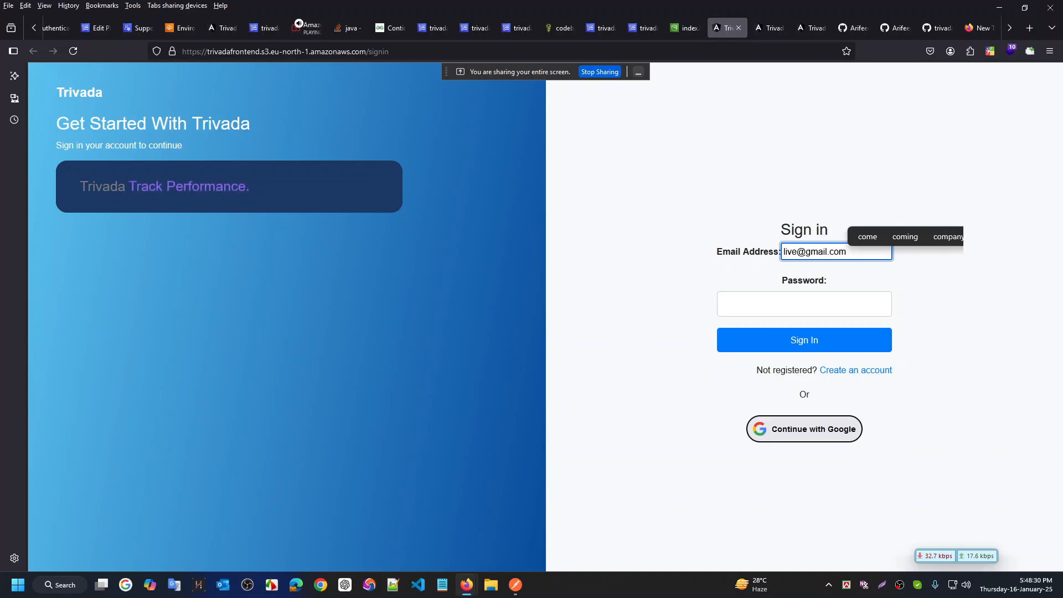
left_click(804, 304)
type("1234")
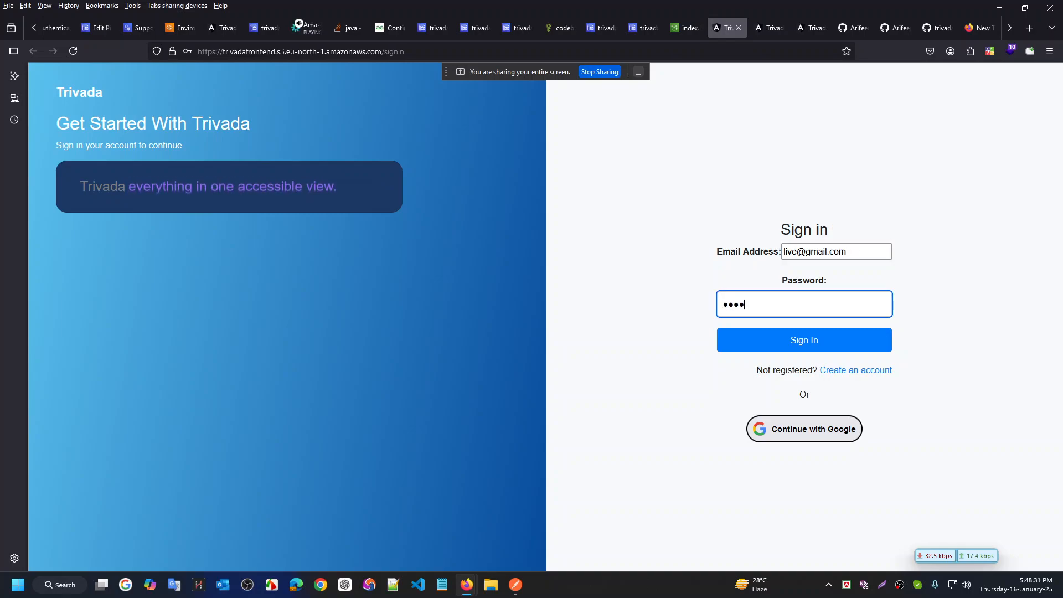
type("5678")
key("Return")
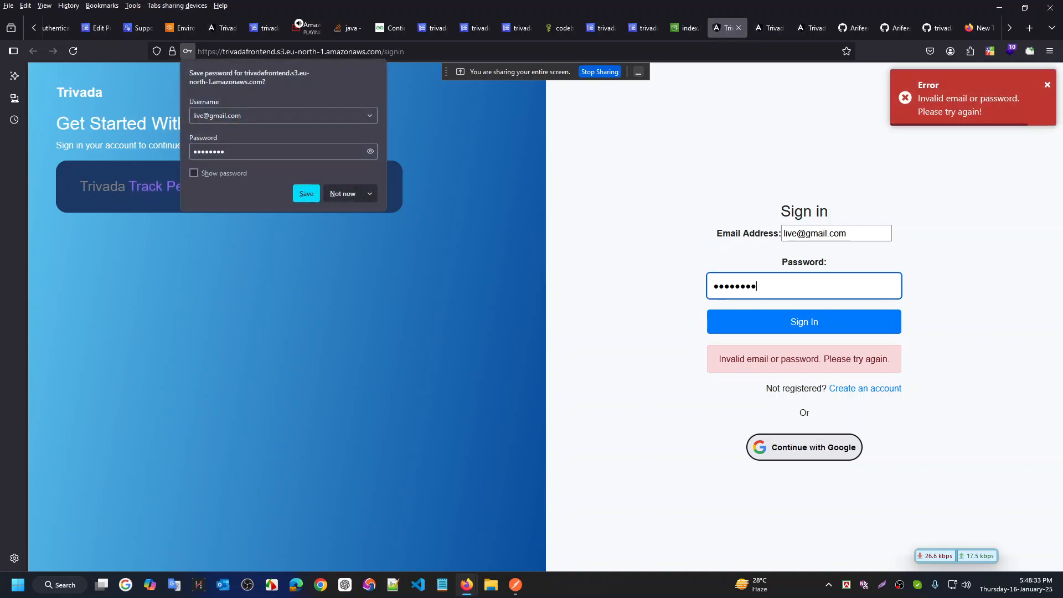
left_click(349, 194)
right_click(507, 541)
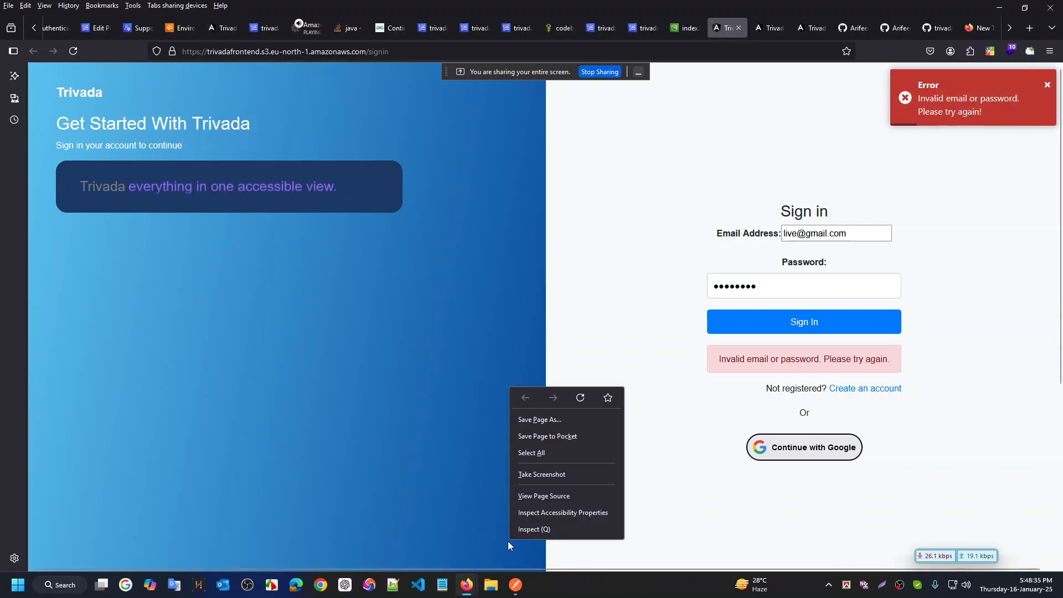
left_click(547, 532)
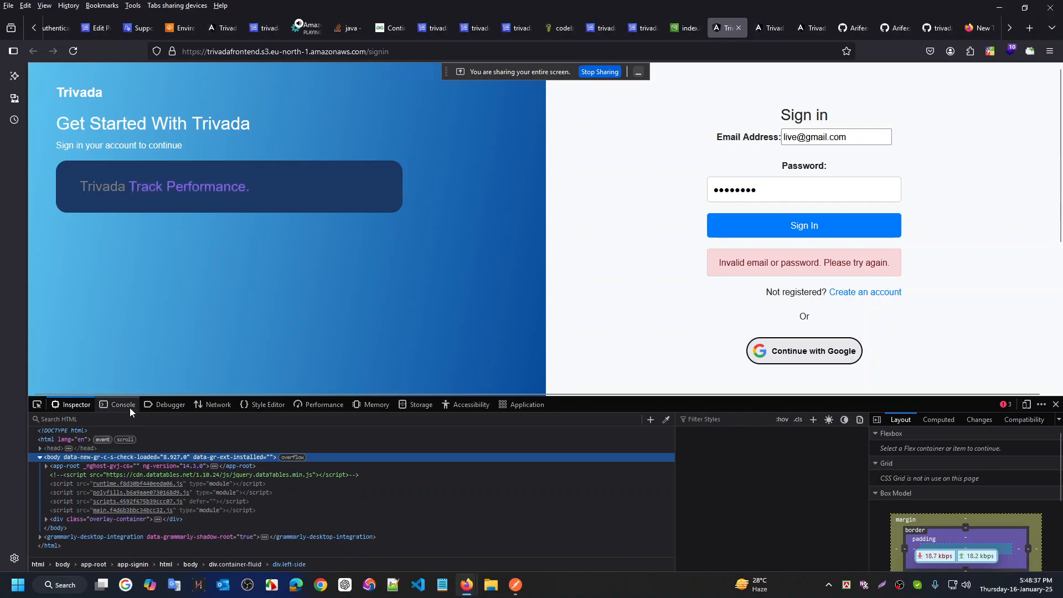
Examine the console's blocked-loading error and open the blocked authentication login URL
left_click(130, 407)
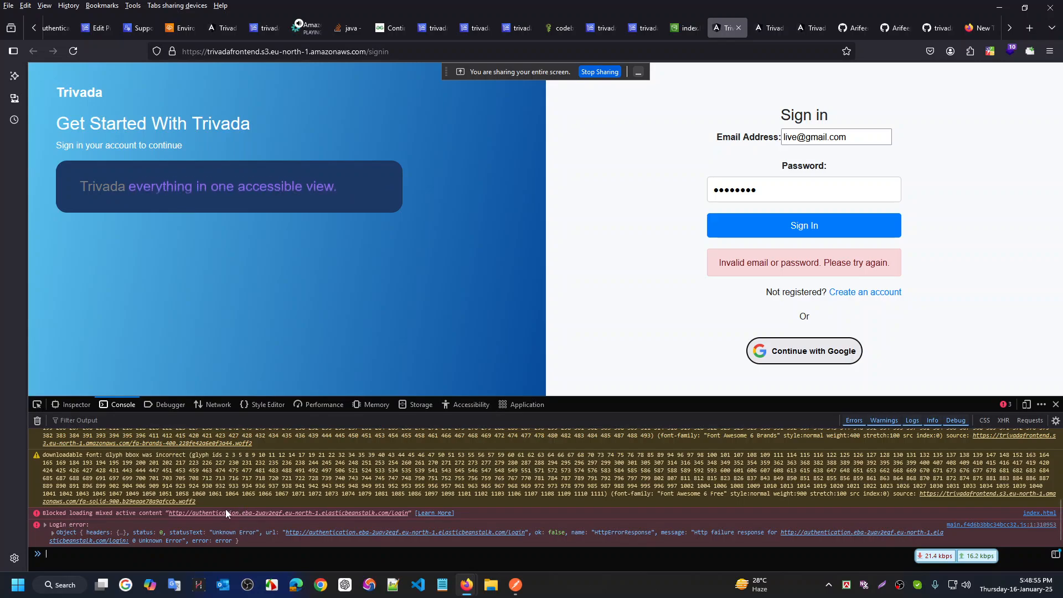
left_click_drag(50, 514, 91, 514)
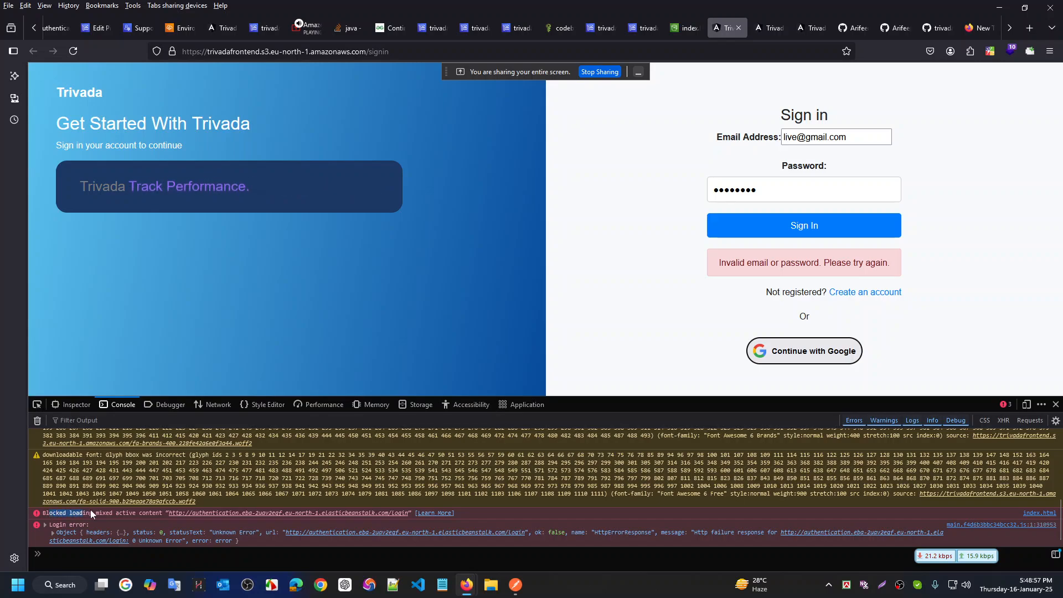
left_click(79, 518)
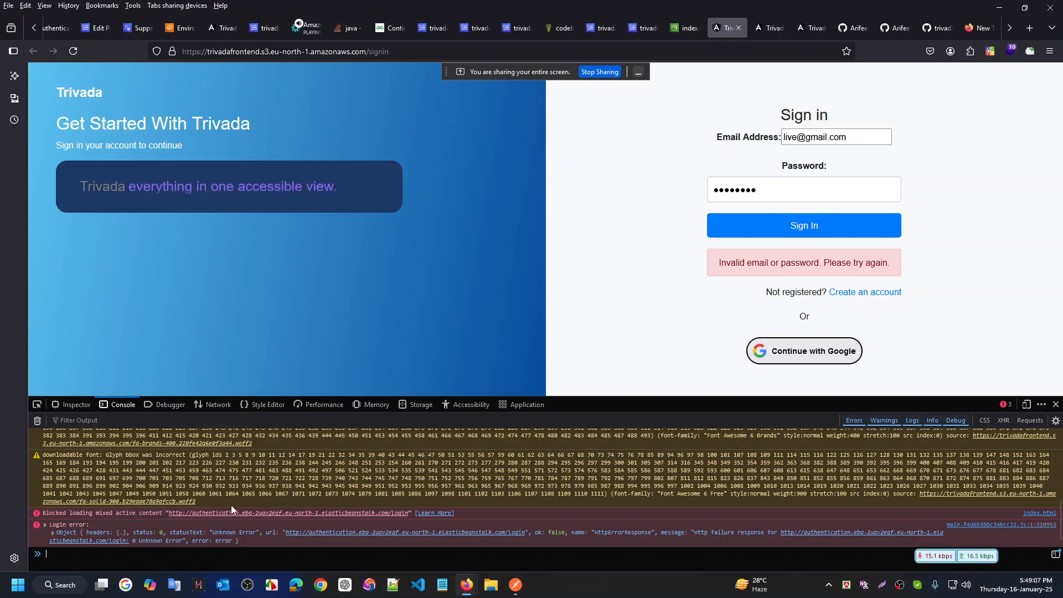
left_click(249, 513)
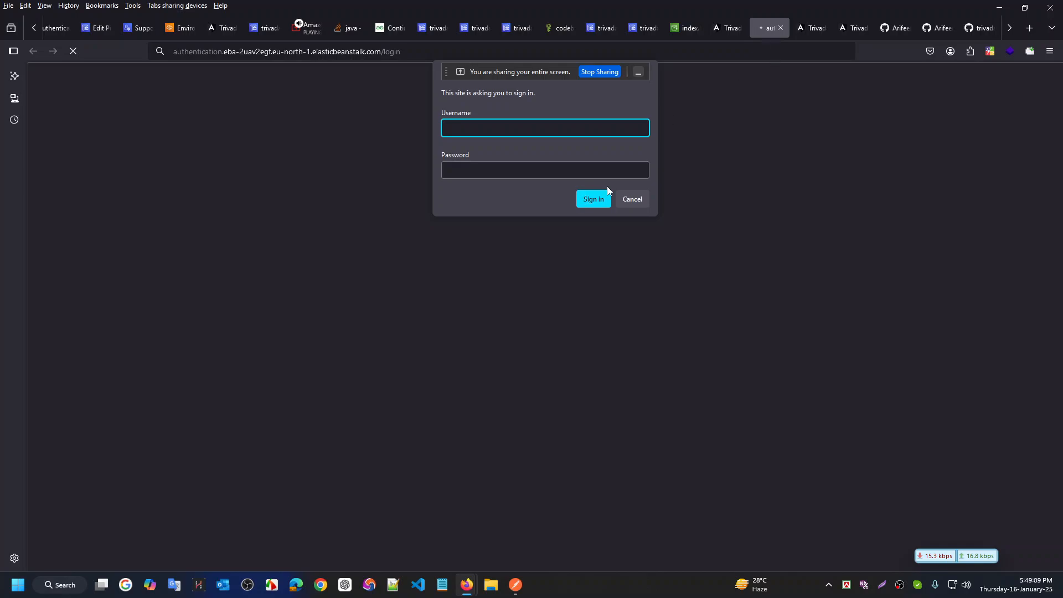
left_click(632, 198)
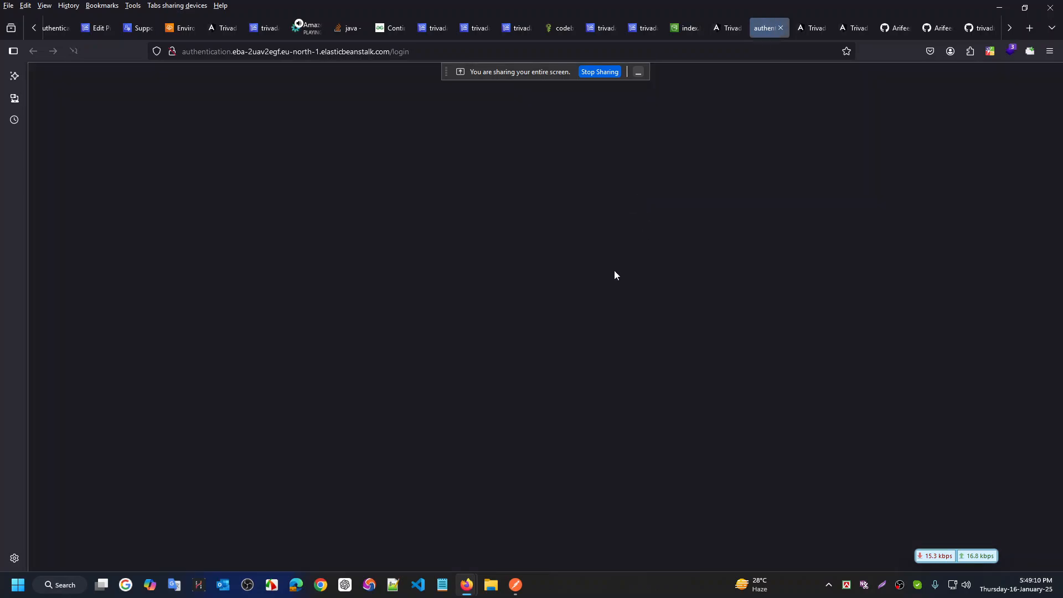
left_click(733, 29)
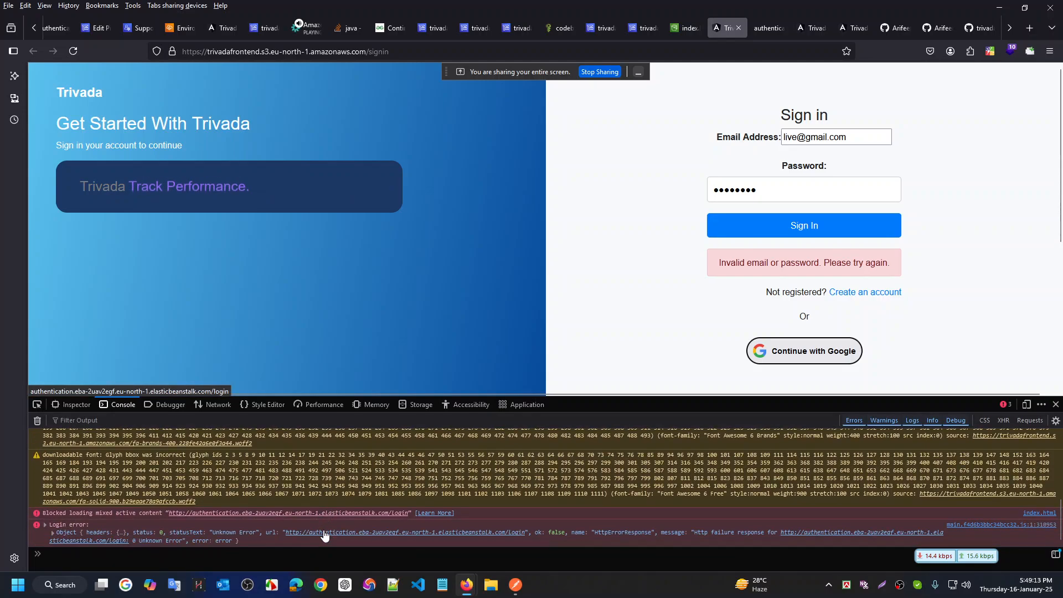
Expand the login error's response object and revisit the login URL, dismissing its HTTP sign-in prompt
left_click(159, 532)
scroll(343, 474, "down", 3)
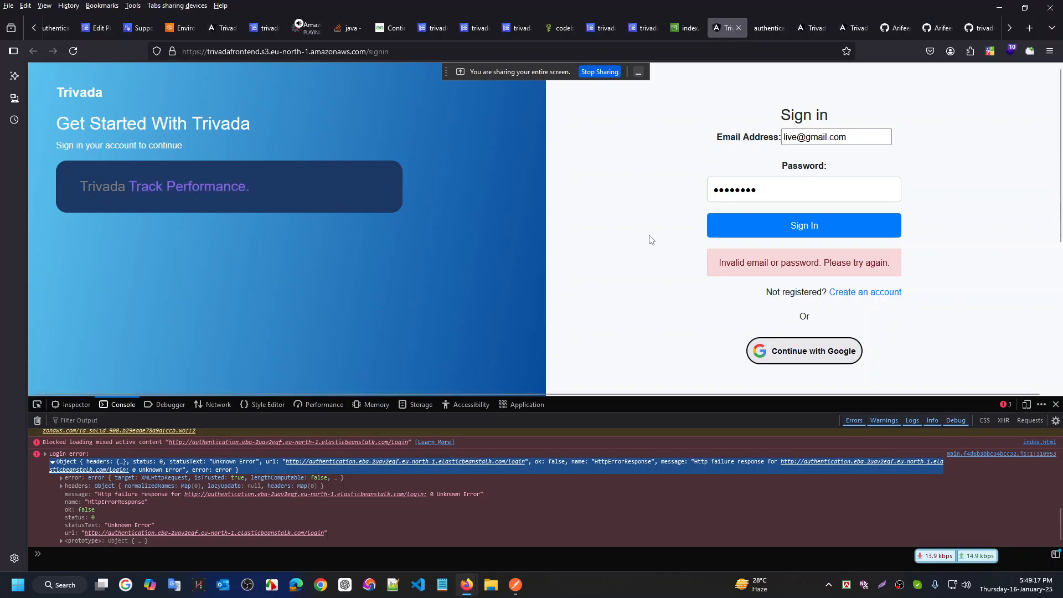
left_click(769, 28)
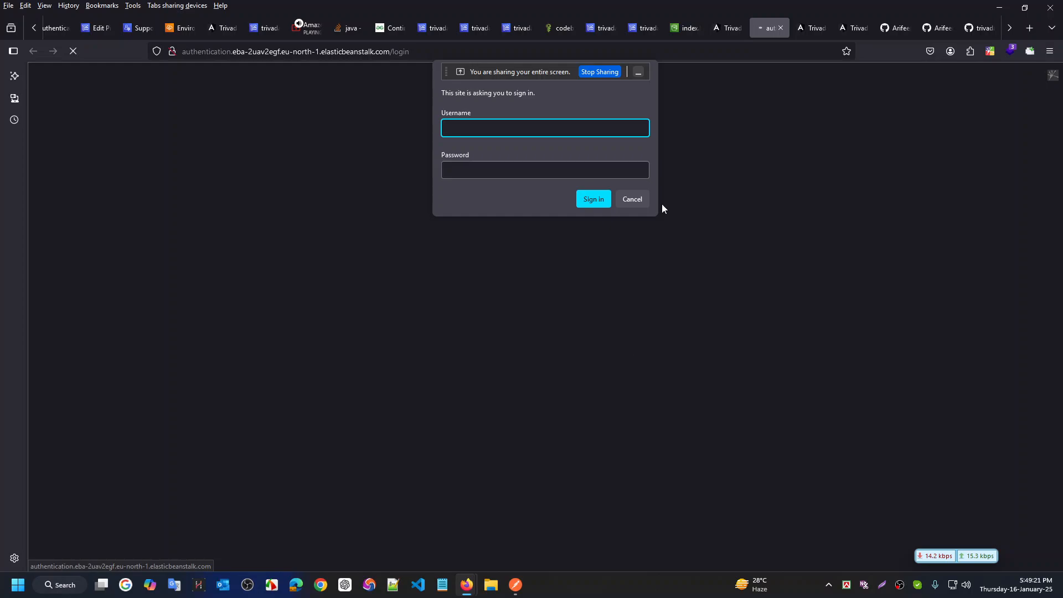
key("Escape")
left_click(722, 27)
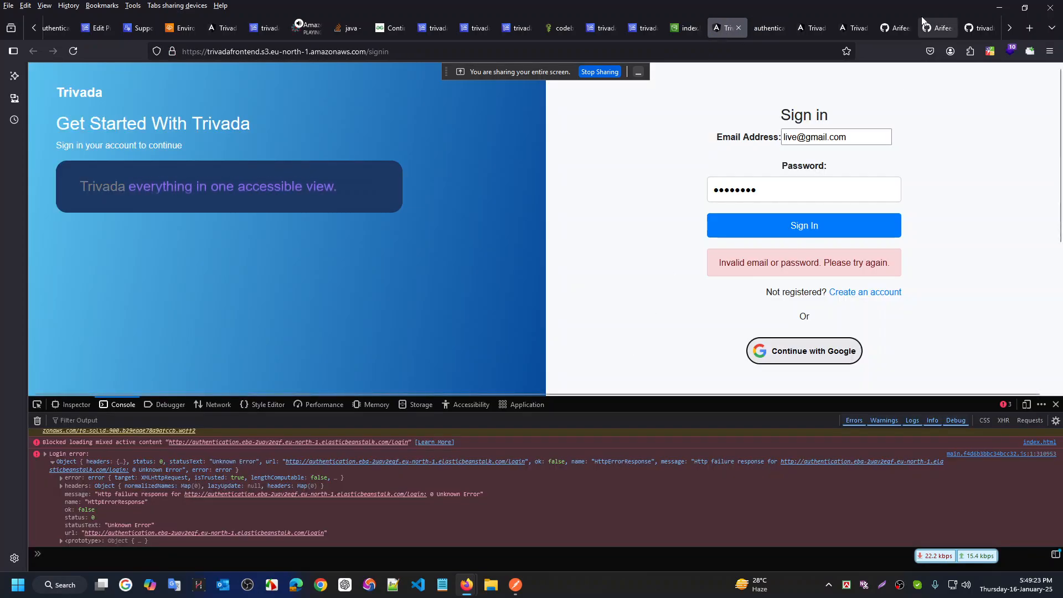
Glance at the GitHub repo and buildspec.yml tabs, move the Trivada tab to the end, open localhost Settings/Google
left_click(937, 26)
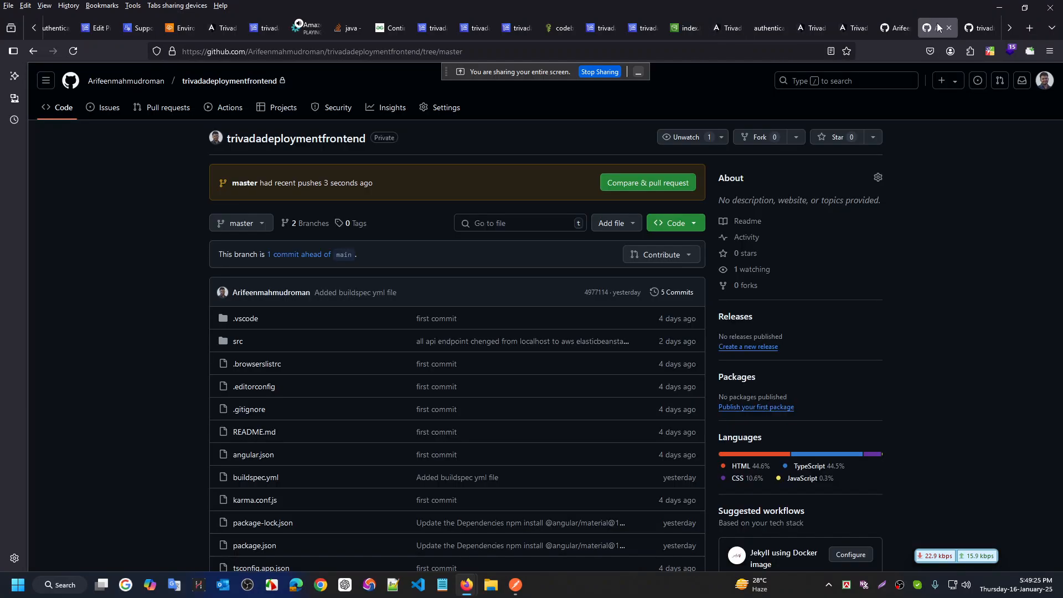
left_click(979, 27)
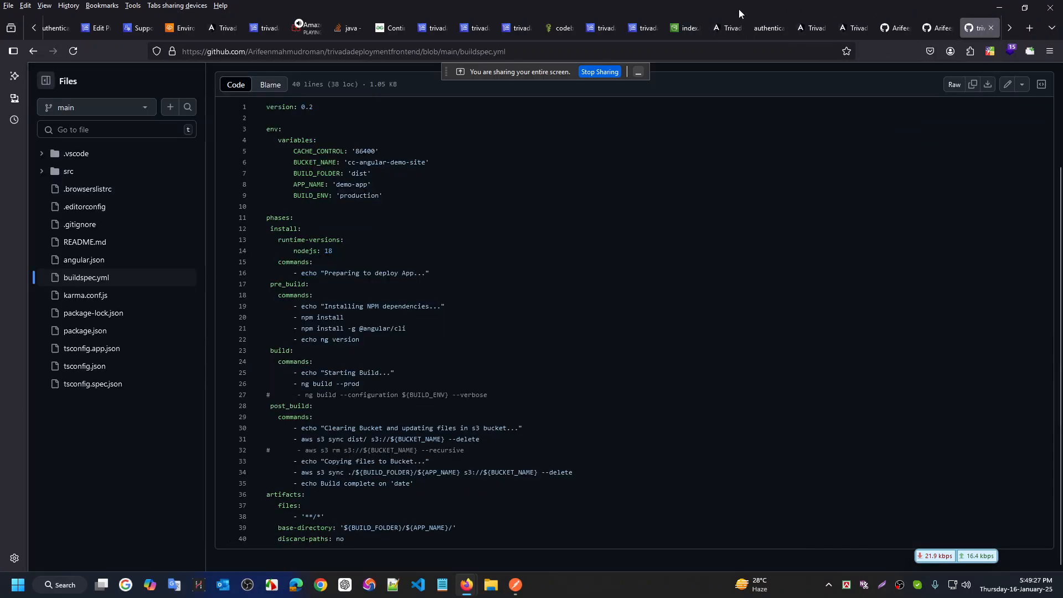
left_click(722, 25)
left_click_drag(722, 24, 975, 28)
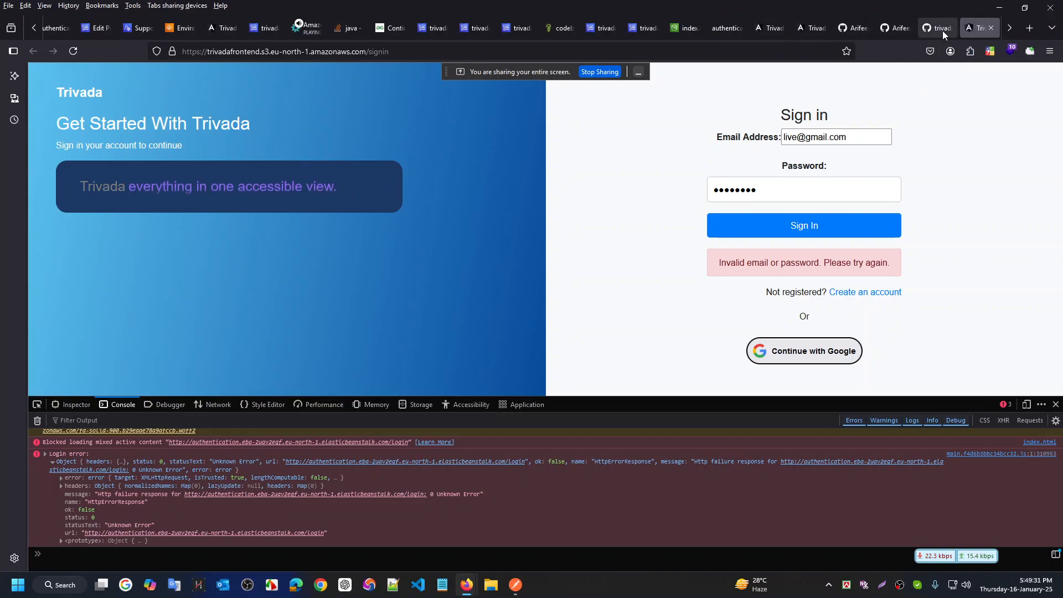
left_click(1007, 28)
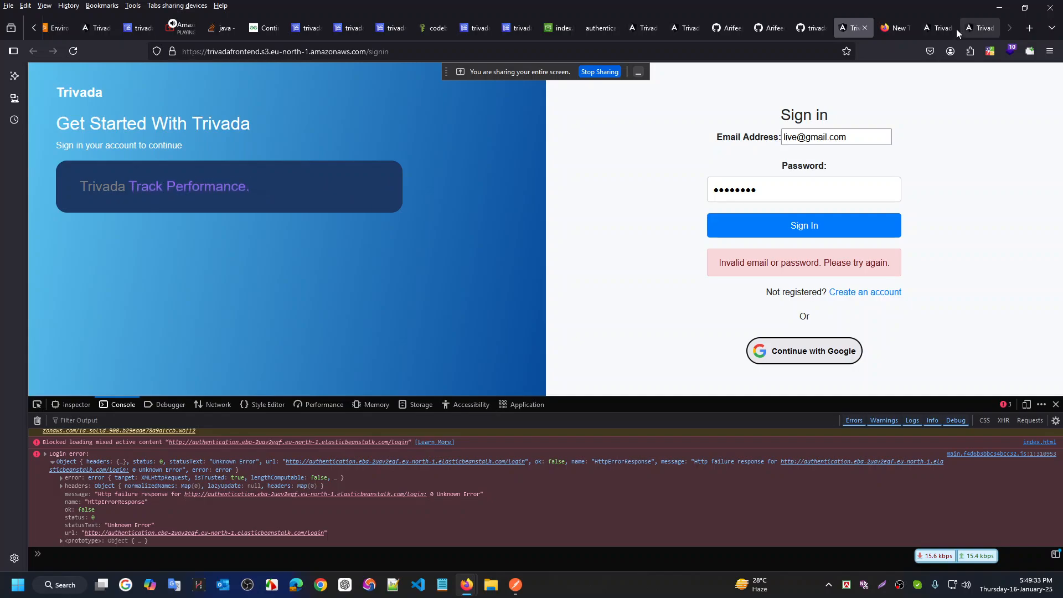
left_click_drag(841, 29, 884, 31)
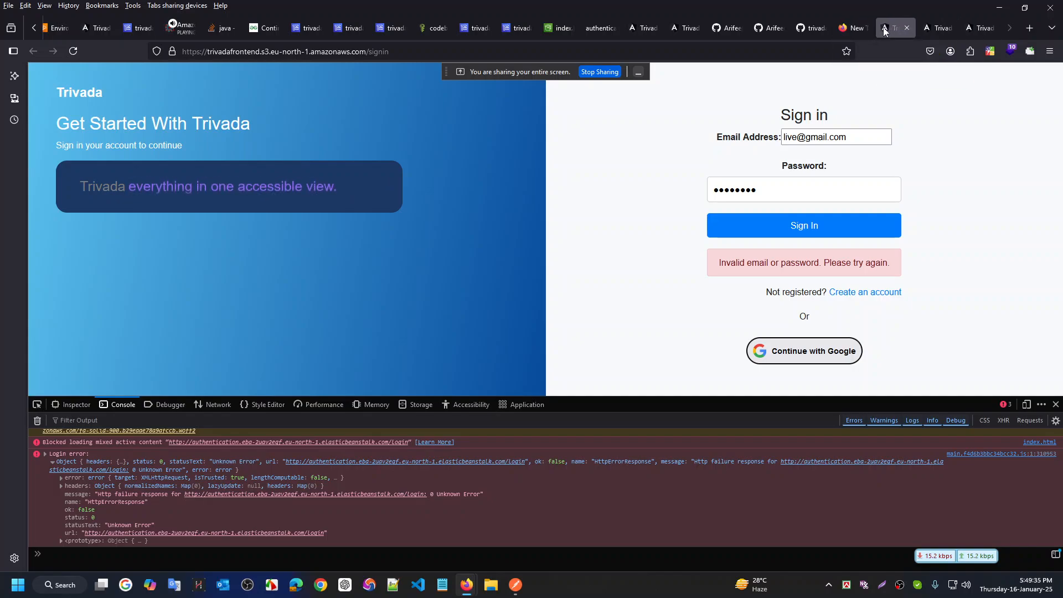
left_click(982, 26)
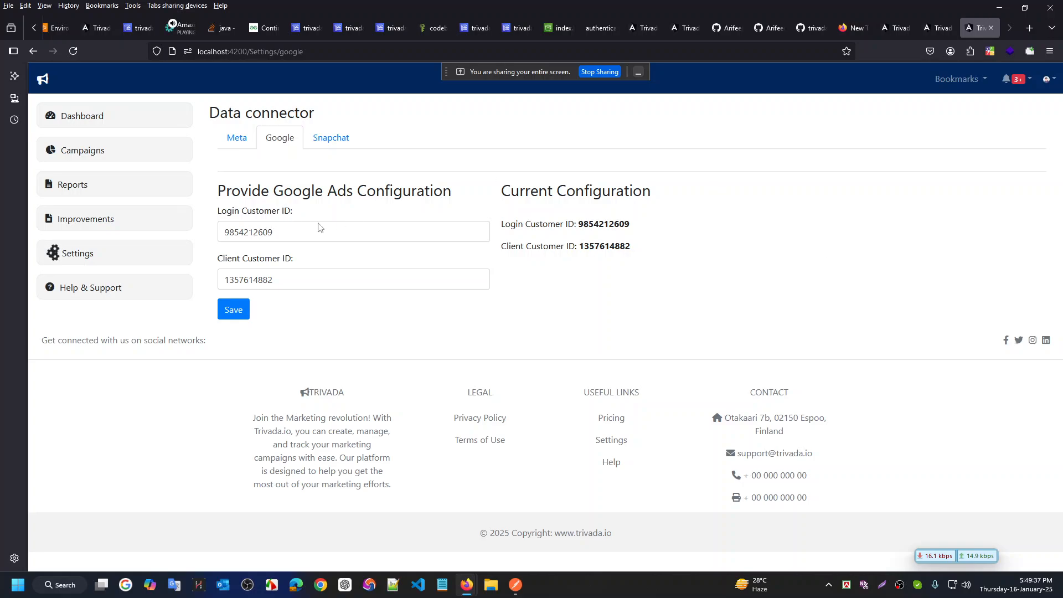
Open Campaigns and log out of the local Trivada app
left_click(119, 152)
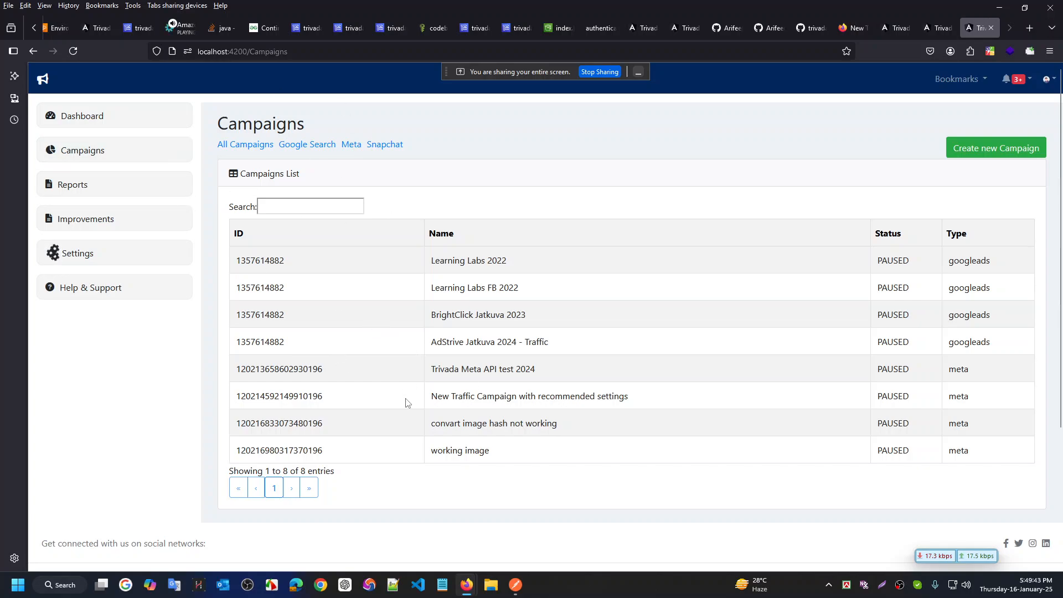
left_click(1048, 80)
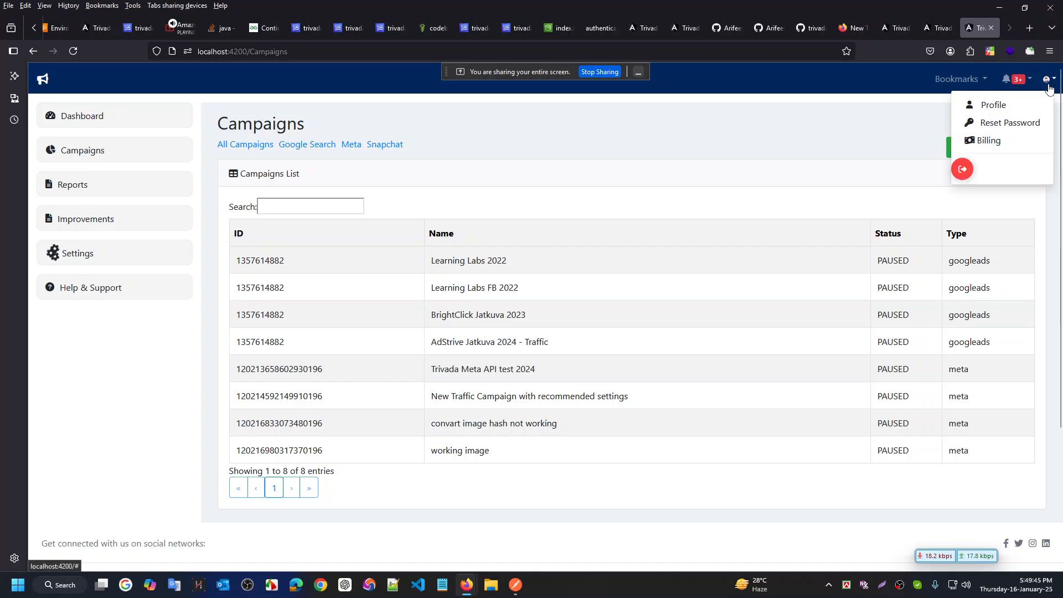
left_click(962, 168)
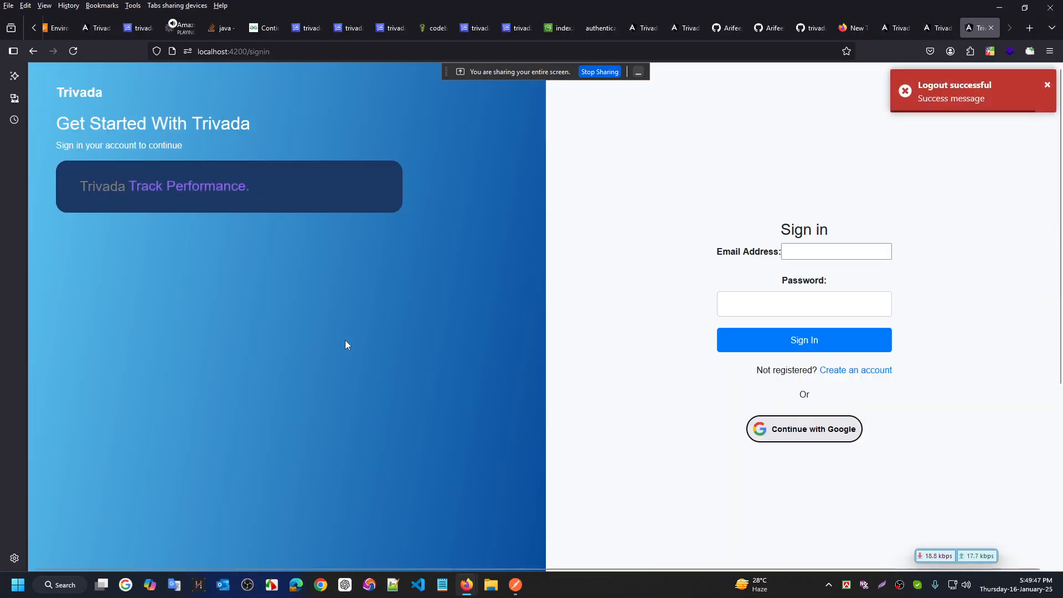
Sign back in with the test email and password, then switch to the S3-hosted sign-in tab
left_click(826, 250)
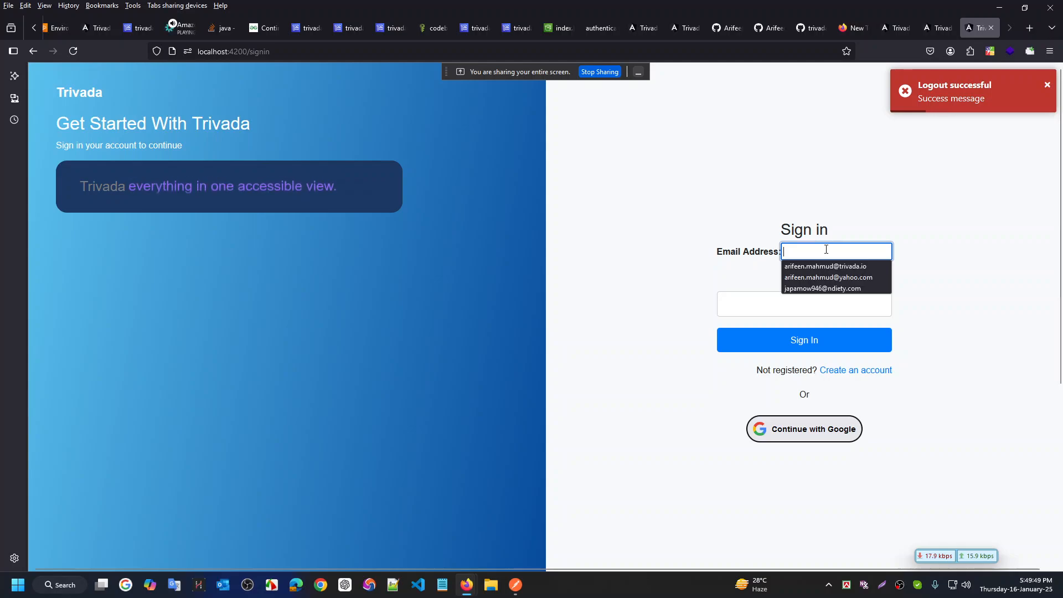
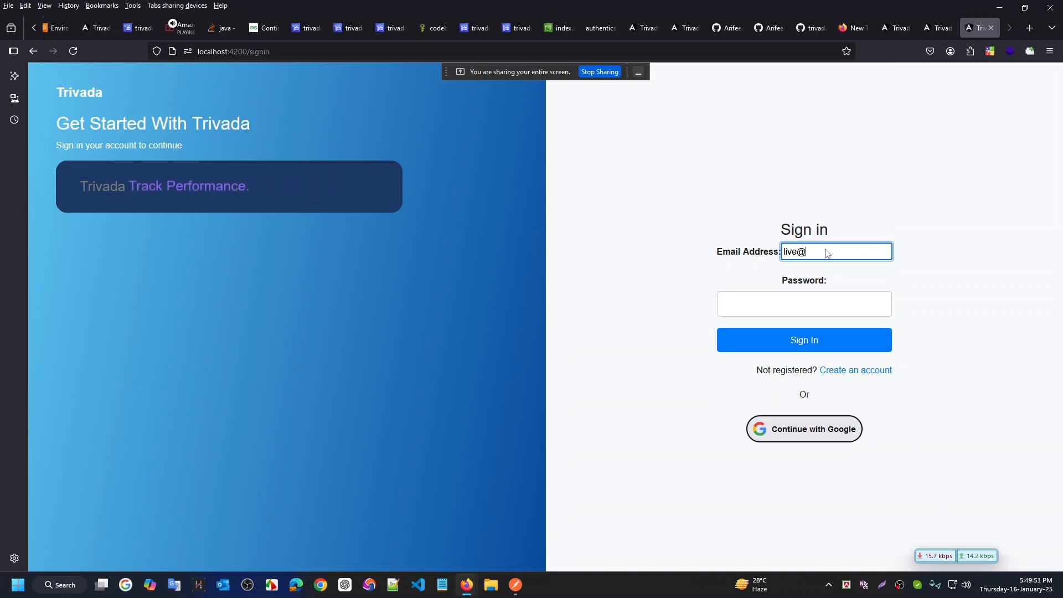
key("Tab")
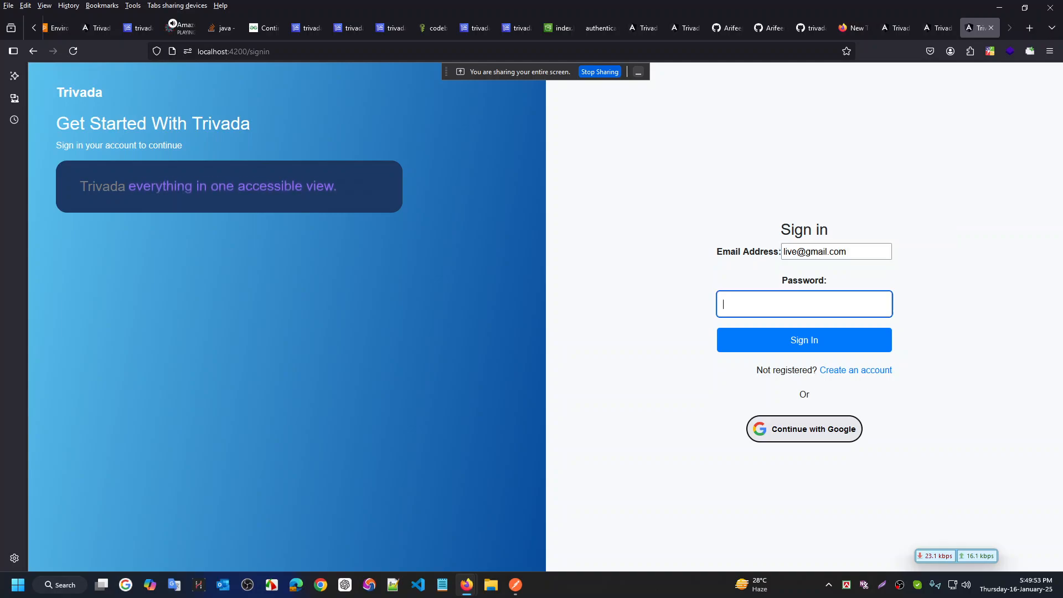
type("156")
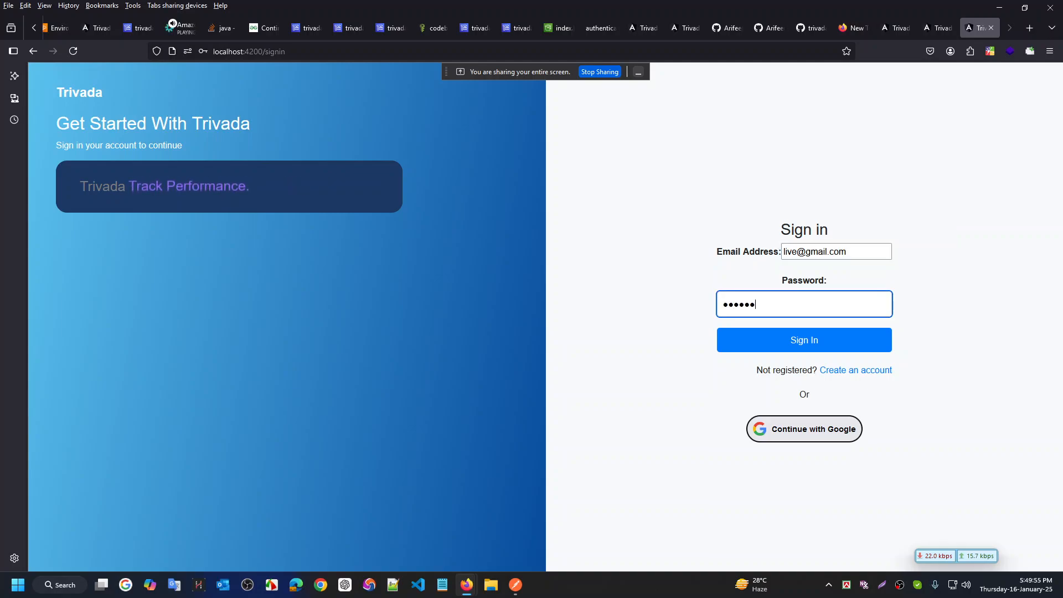
type("78")
key("Return")
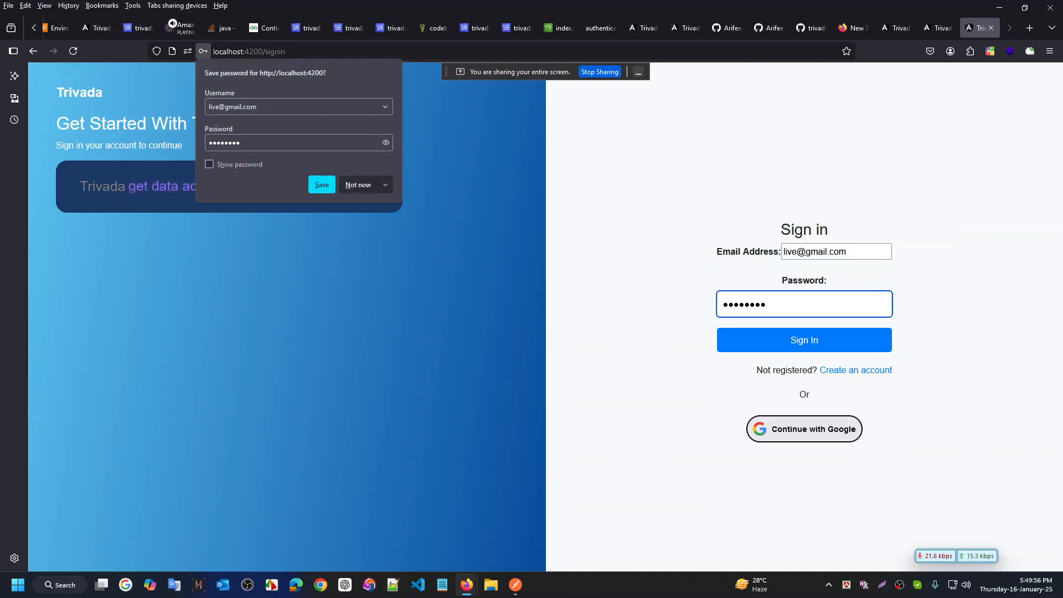
left_click(367, 187)
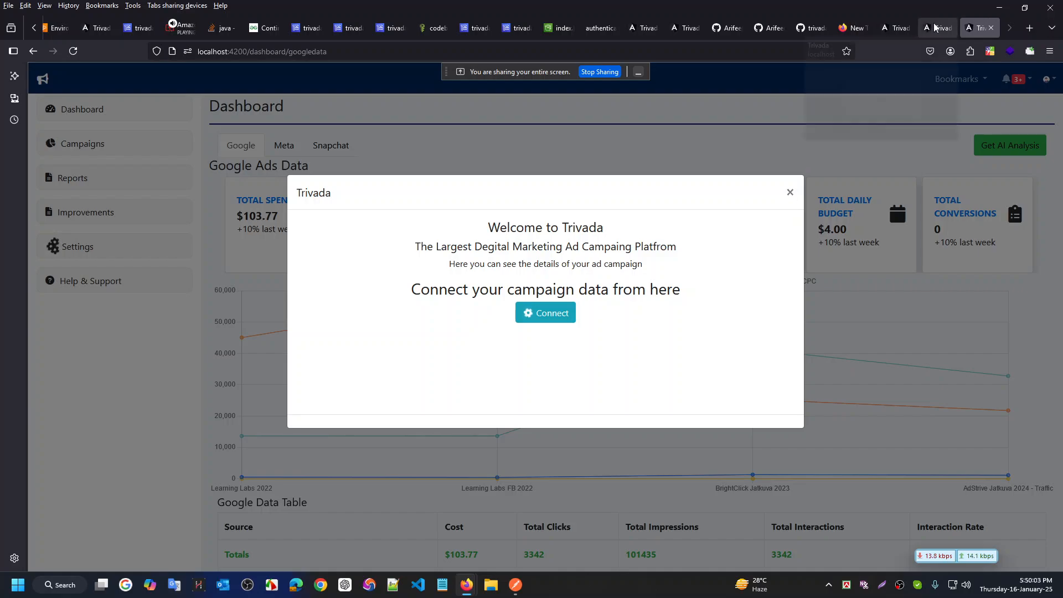
left_click(545, 313)
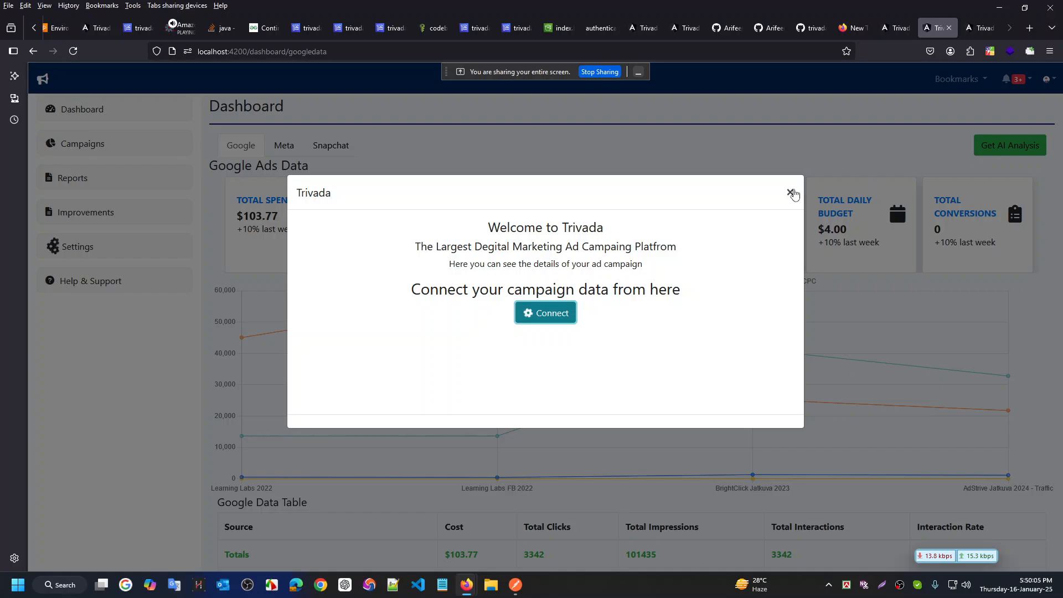
left_click(902, 31)
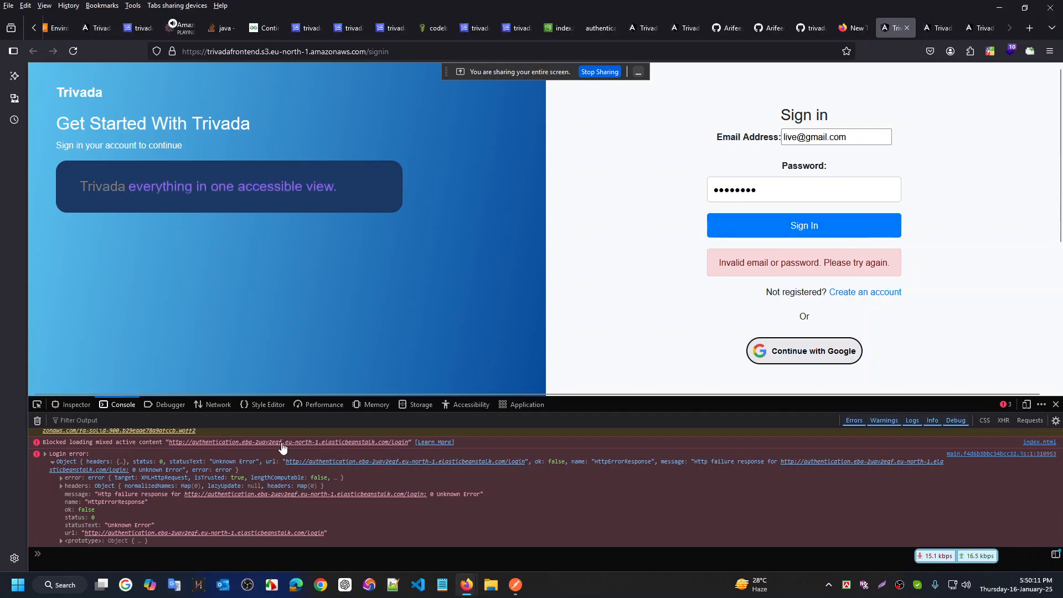
Retry the S3-hosted sign-in, expand the logged Login error, and switch to Elastic Beanstalk
scroll(471, 504, "up", 1)
scroll(470, 503, "down", 1)
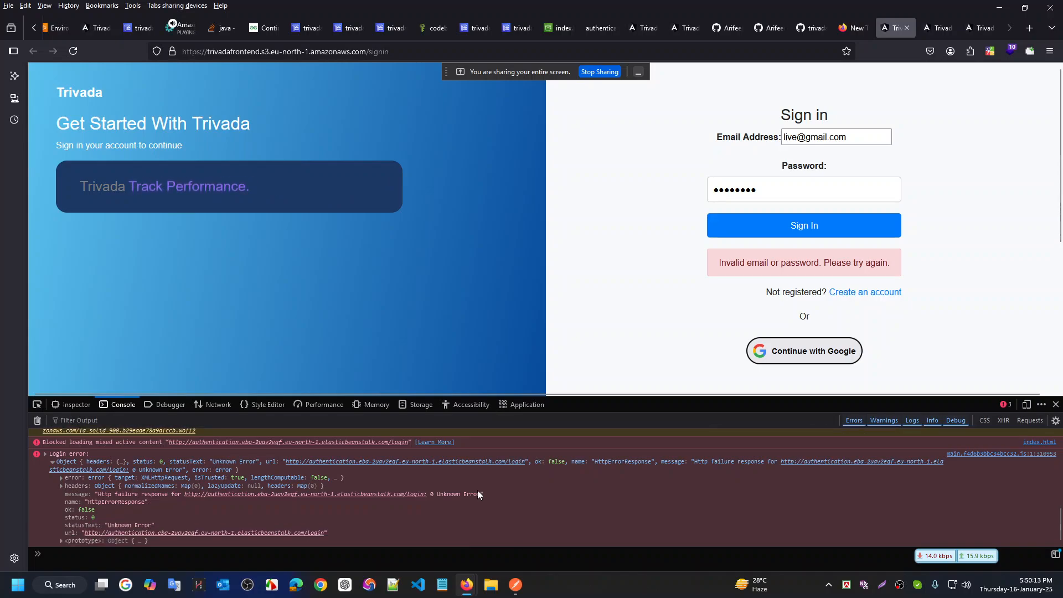
left_click(815, 222)
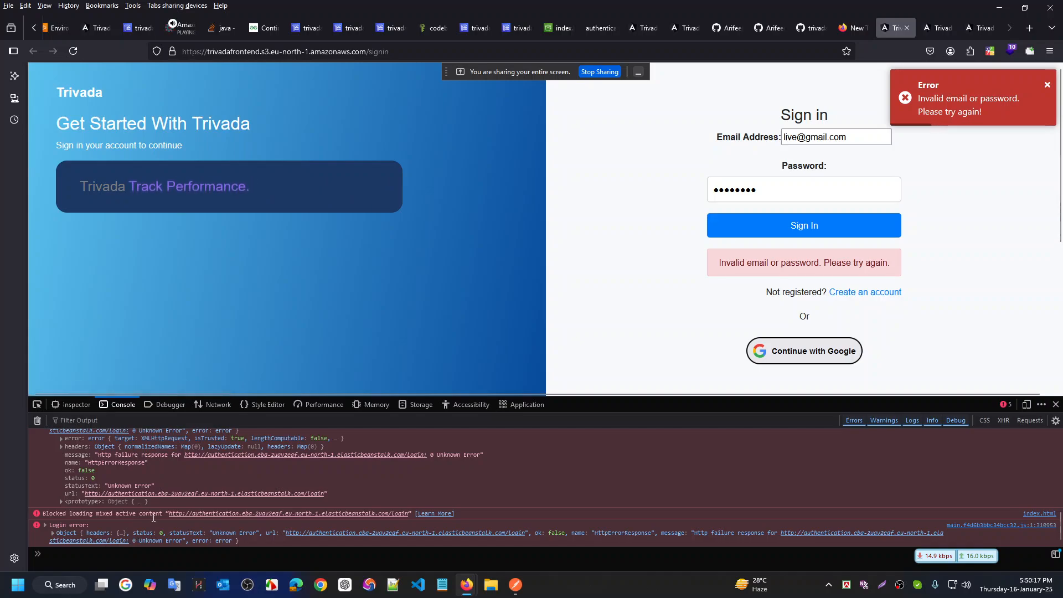
left_click(231, 531)
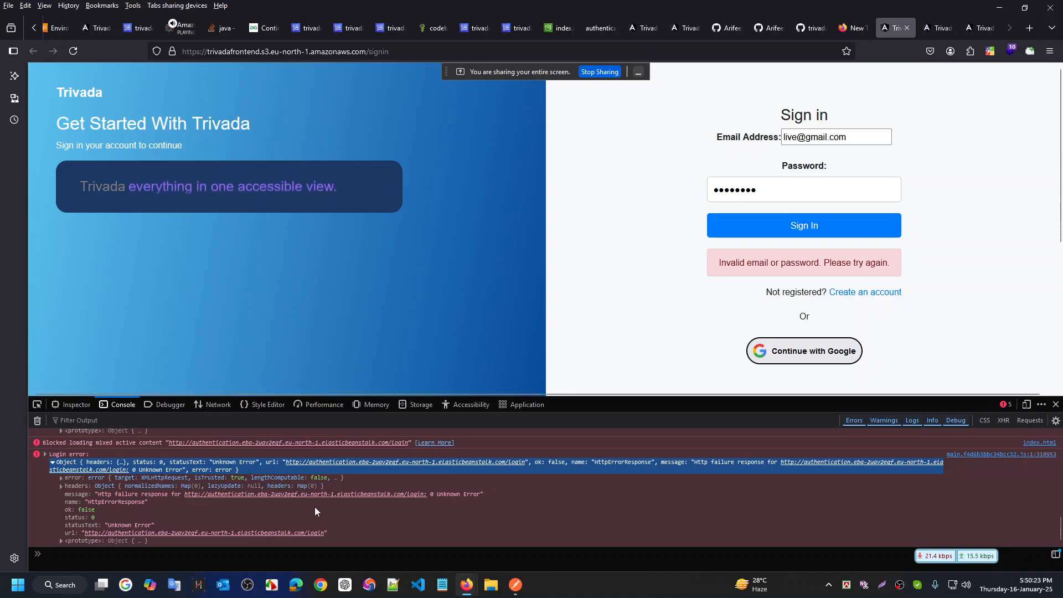
scroll(315, 506, "down", 2)
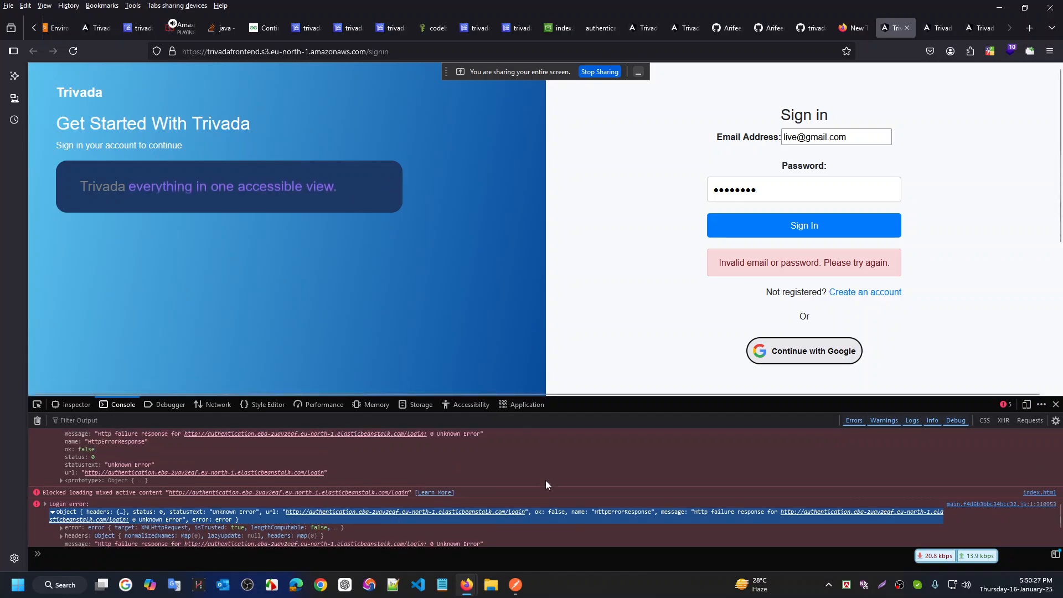
scroll(546, 484, "down", 2)
left_click(560, 284)
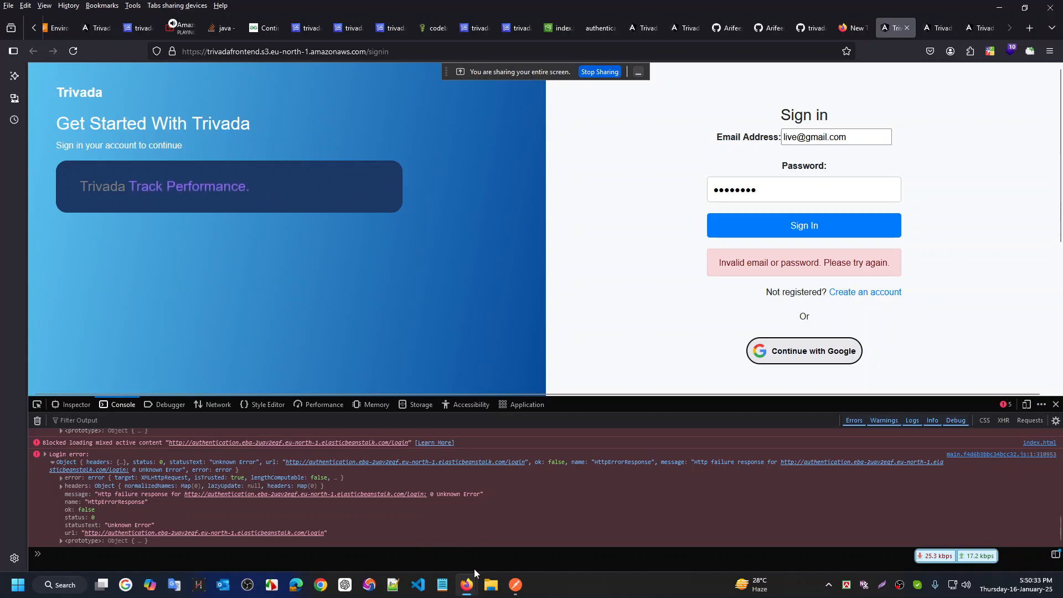
key("alt+Tab")
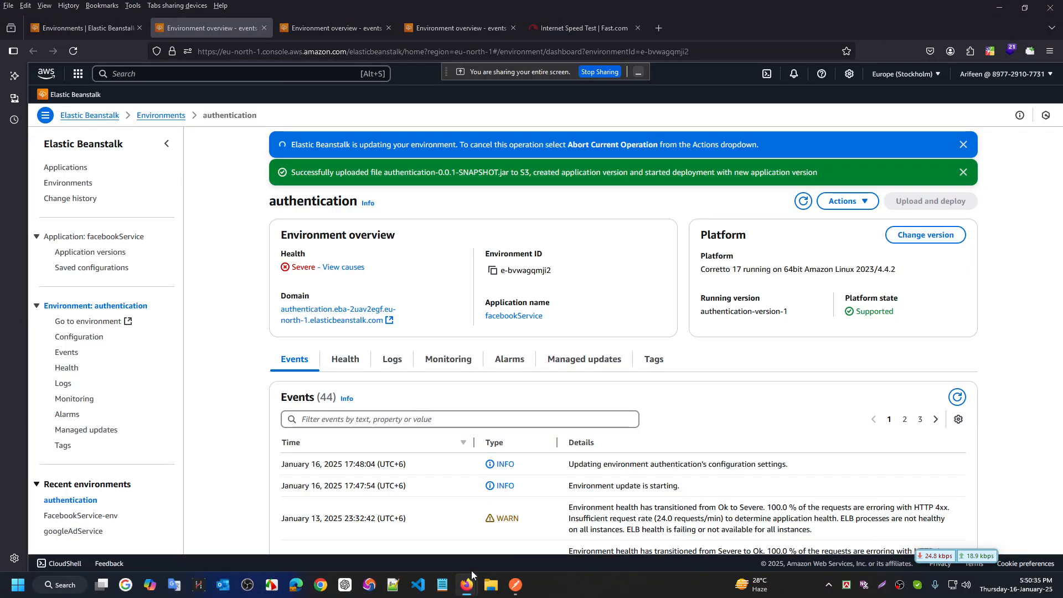
Cycle through the FacebookService-env and googleAdService tabs, glance at the WebStorm desktop, then return to authentication
scroll(589, 414, "down", 2)
scroll(590, 415, "up", 1)
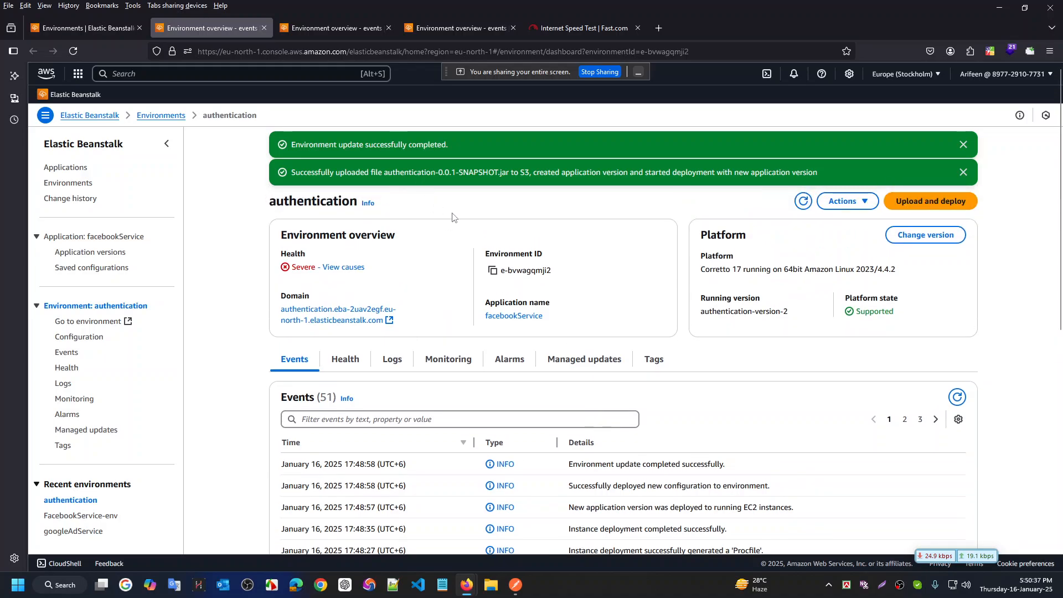
key("ctrl+Tab")
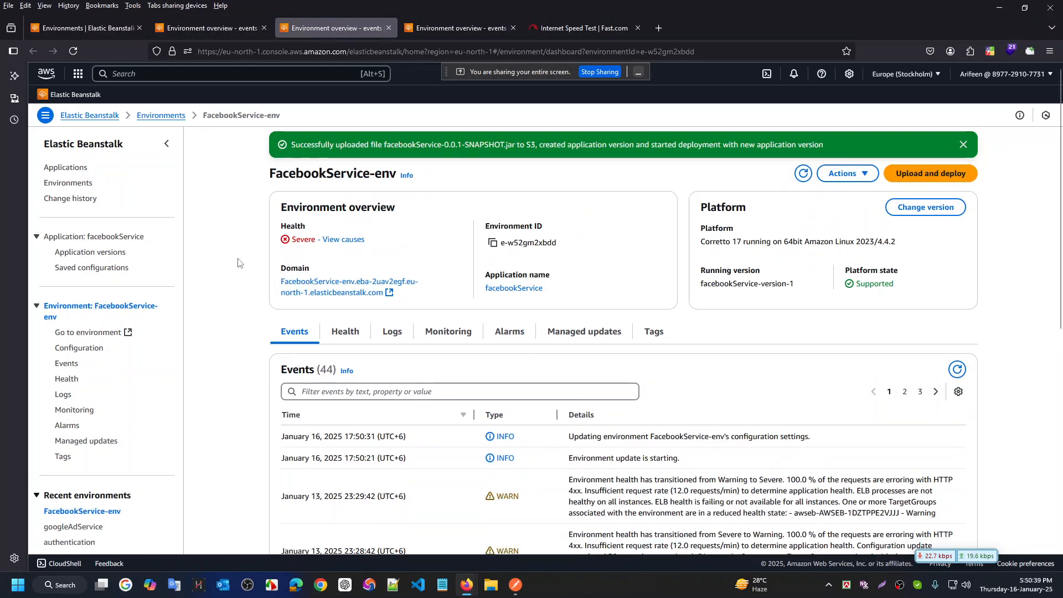
key("ctrl+Tab")
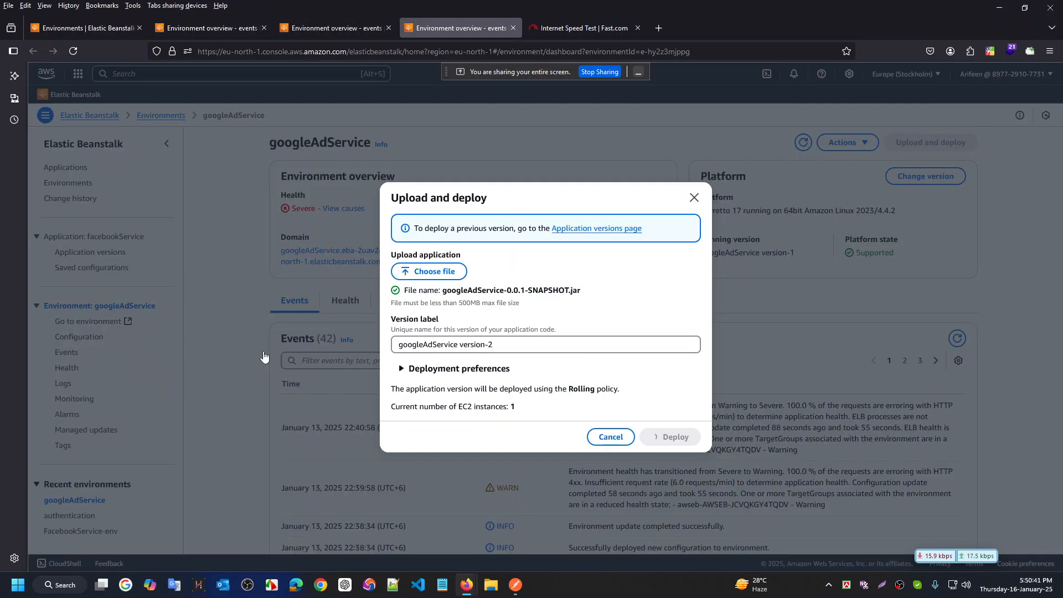
left_click(360, 18)
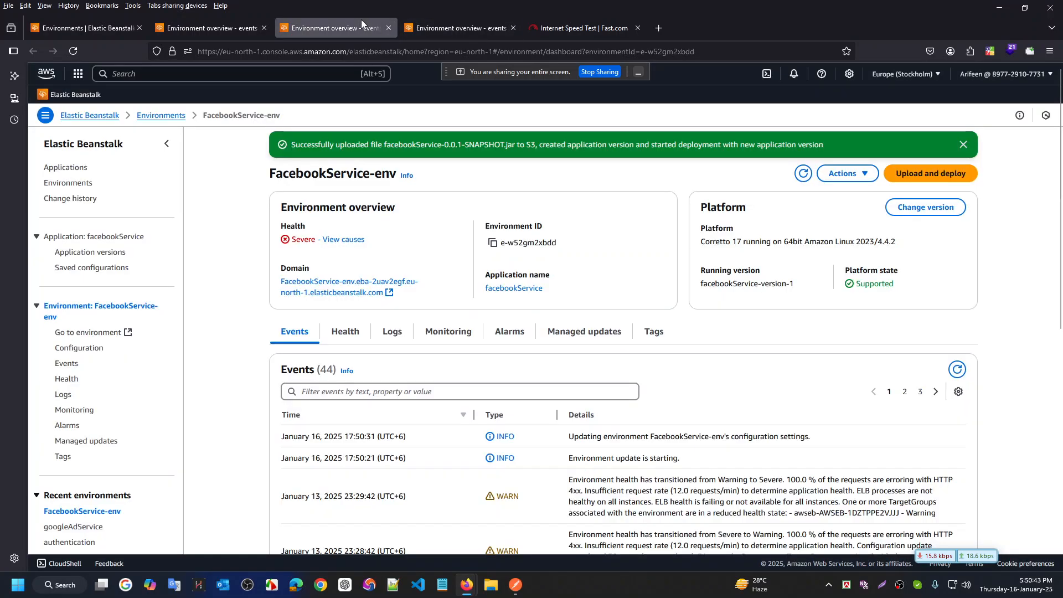
key("ctrl+super+Right")
key("ctrl+super+Left")
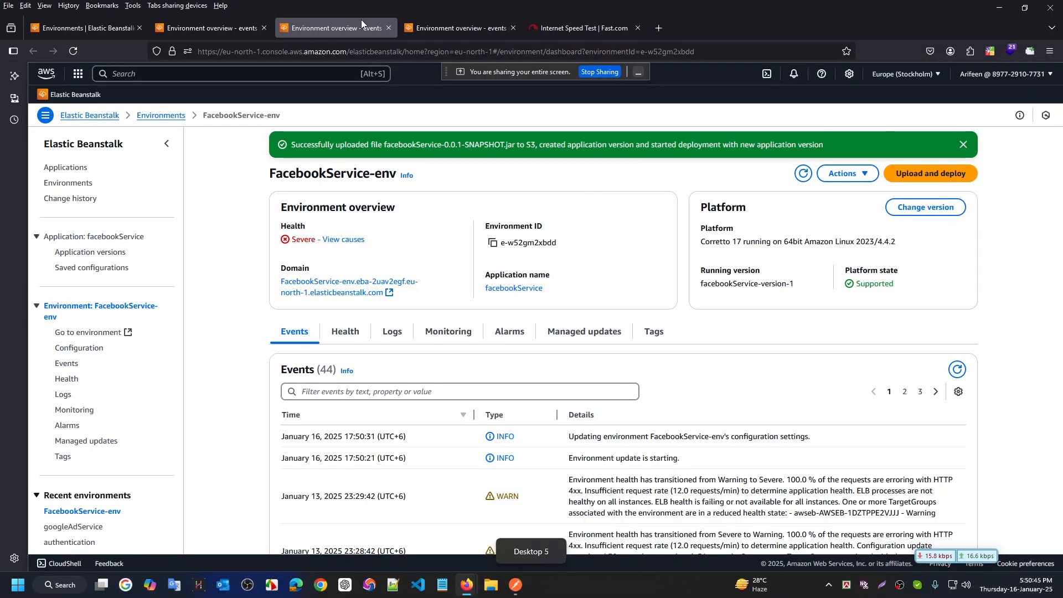
key("ctrl+super+Right")
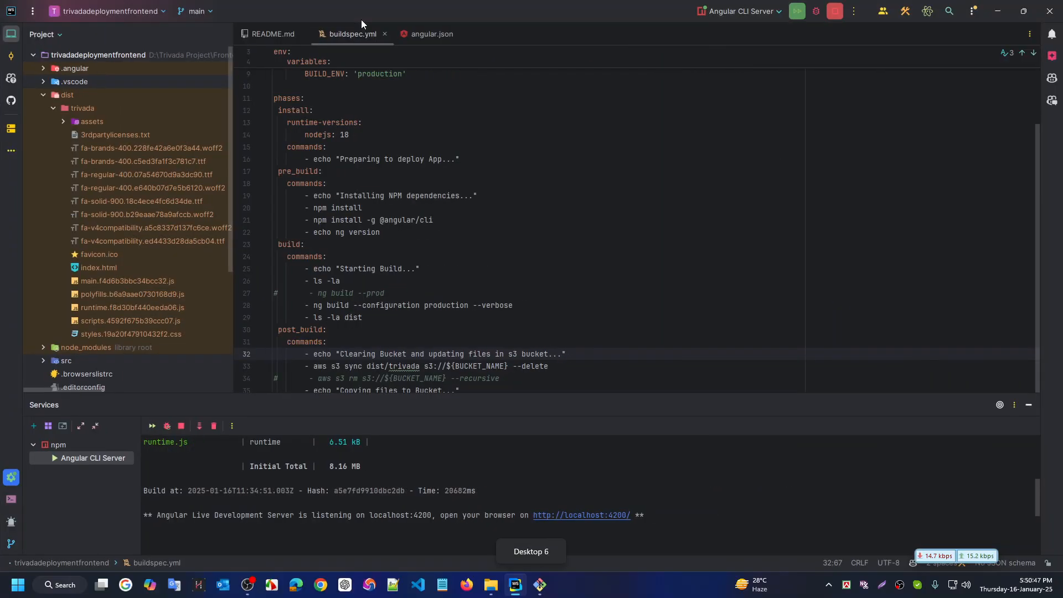
key("ctrl+super+Left")
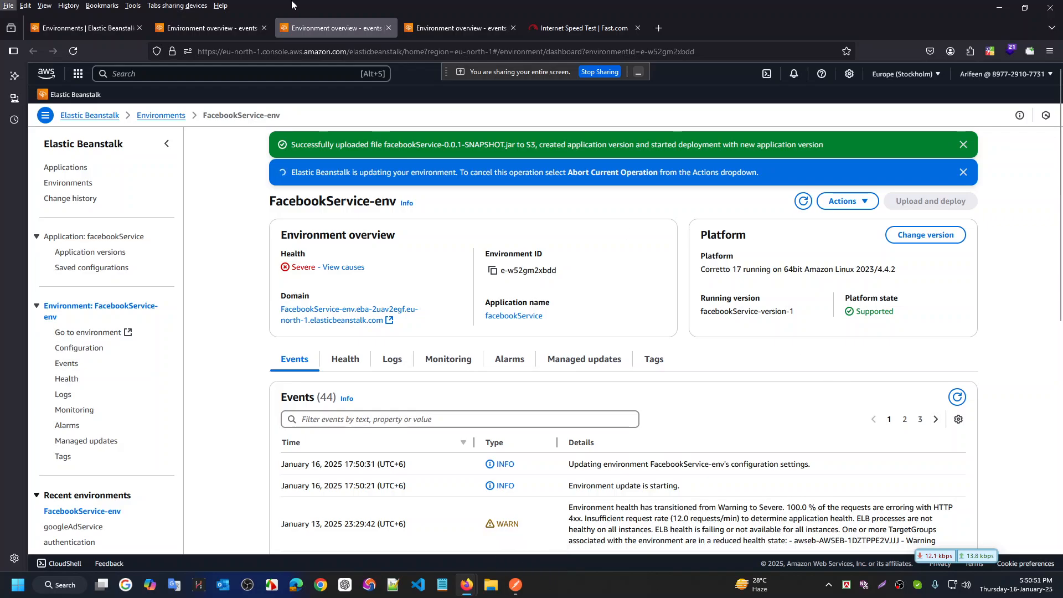
left_click(224, 26)
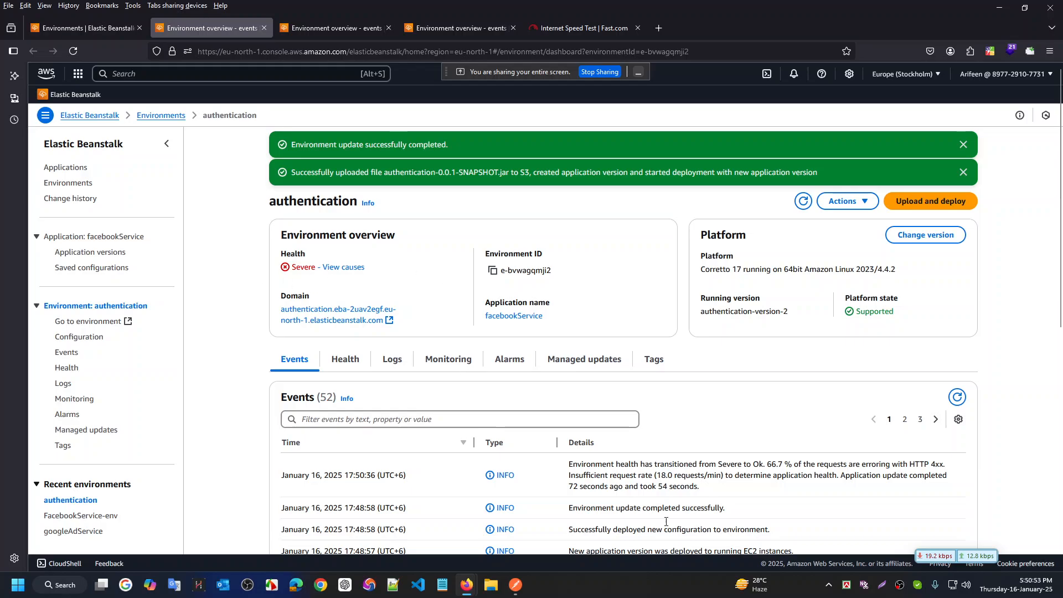
Bring the Trivada sign-in window forward, retry signing in, and reload the page
mouse_move(467, 585)
left_click(288, 526)
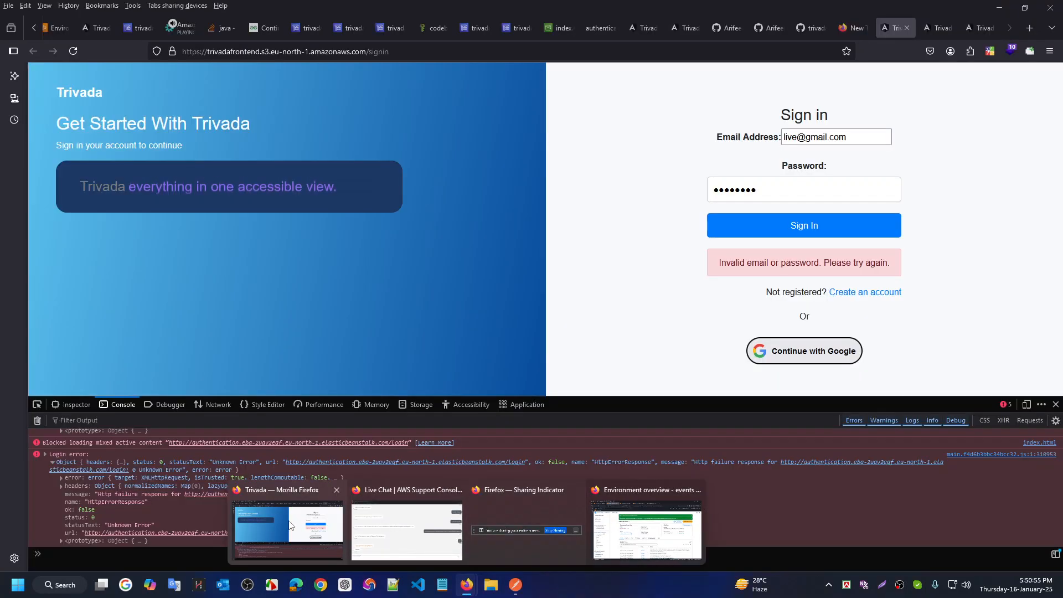
left_click(808, 231)
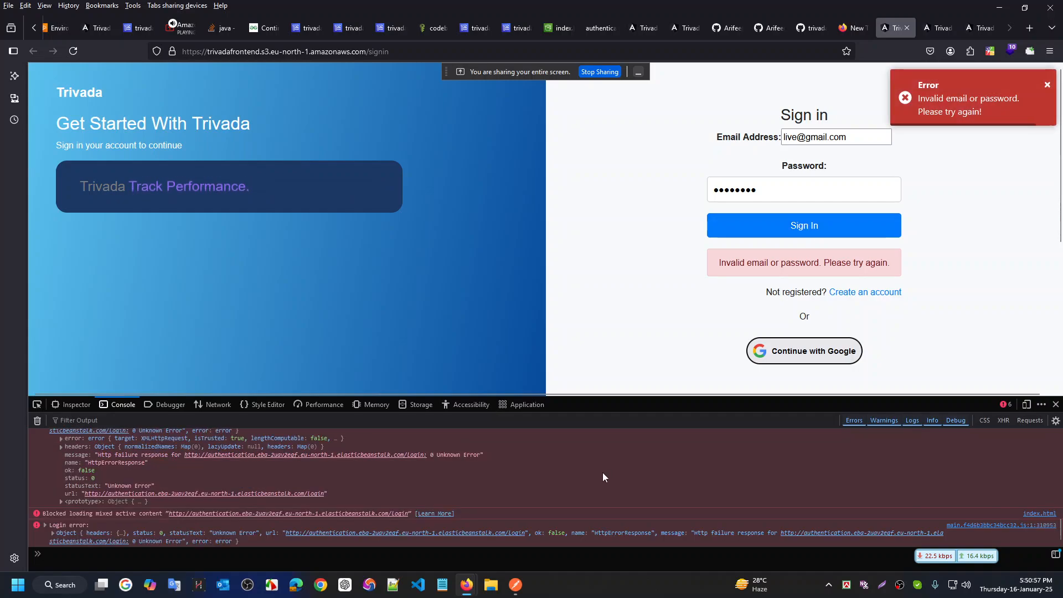
key("F5")
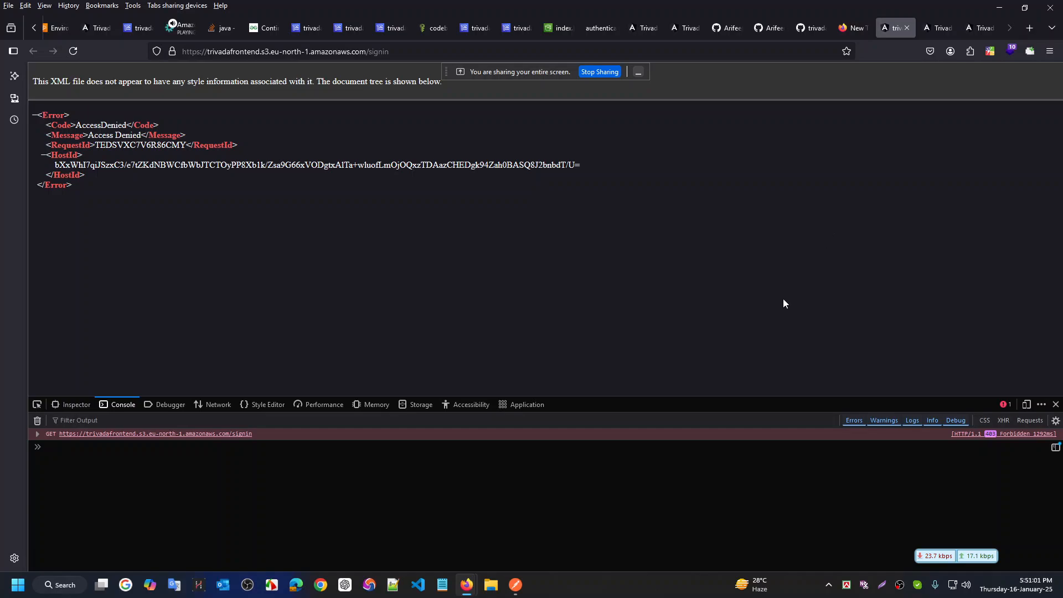
Load the bare bucket root URL, go back, close DevTools and reload /signin — both give AccessDenied
double_click(373, 52)
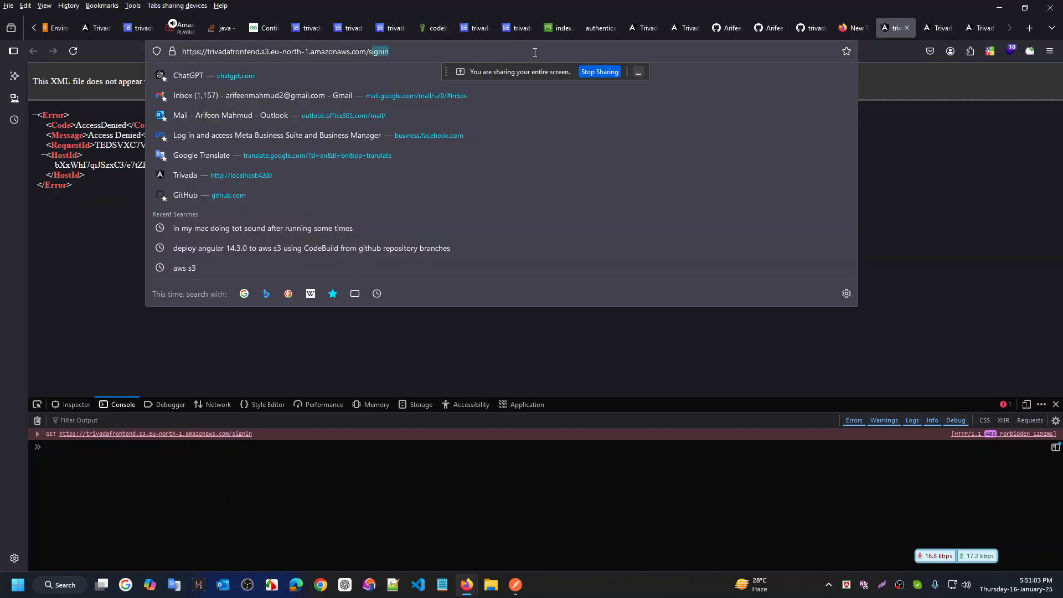
key("BackSpace")
key("Return")
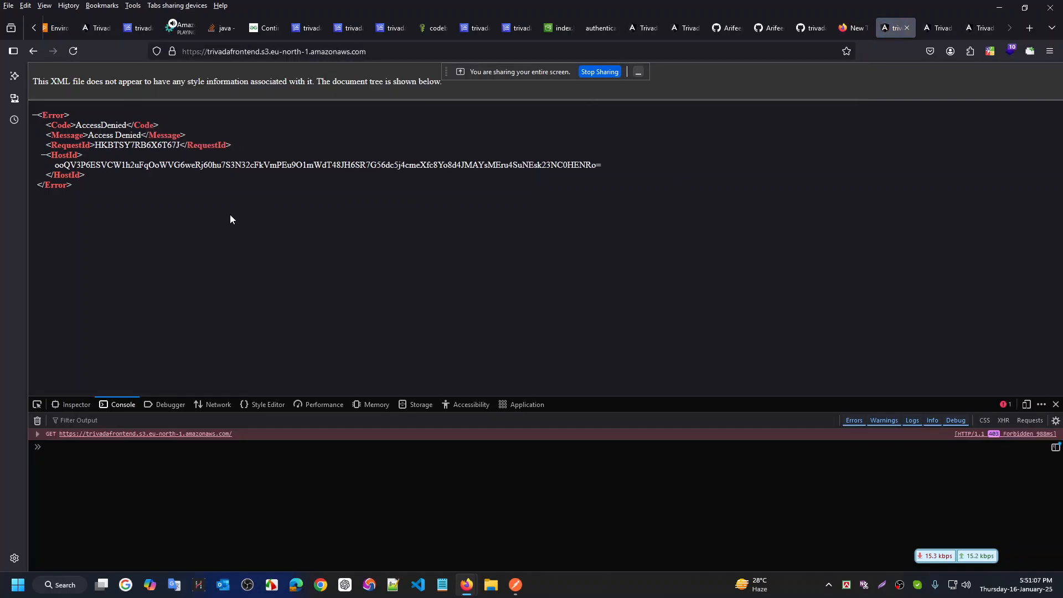
left_click(31, 55)
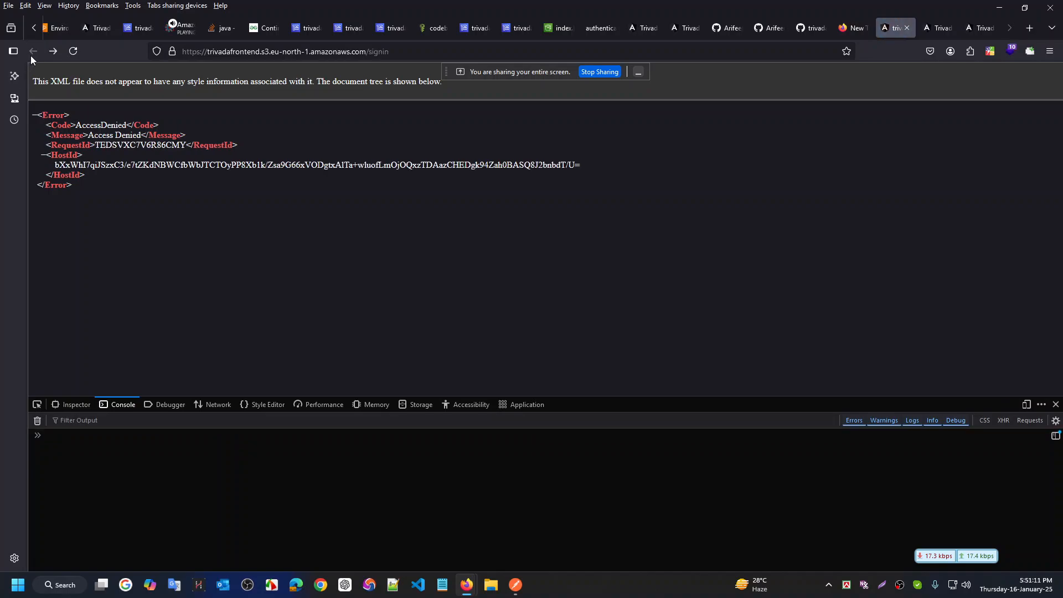
left_click(1056, 405)
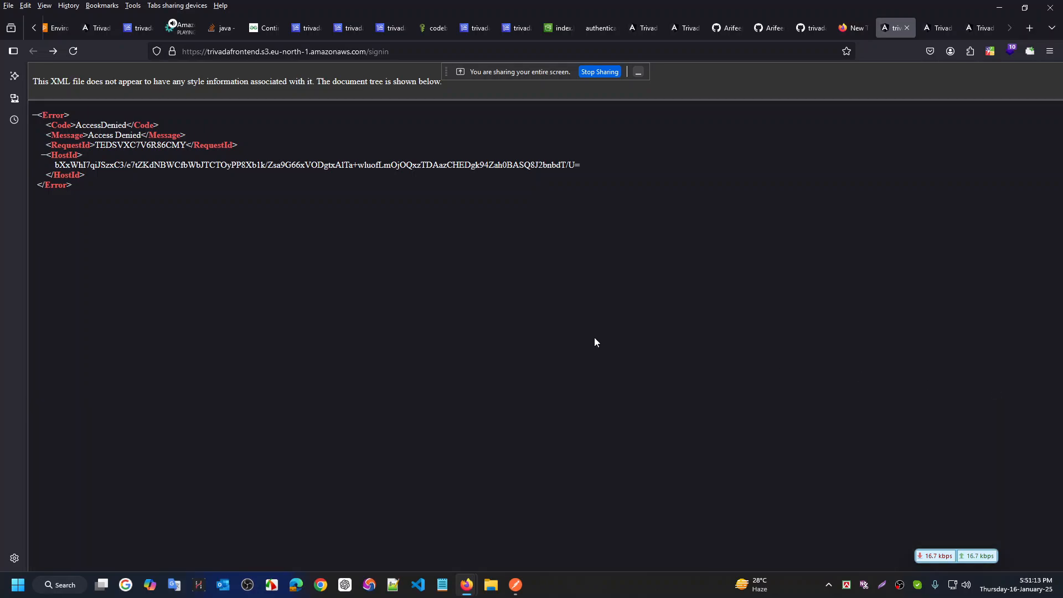
left_click(434, 56)
key("Return")
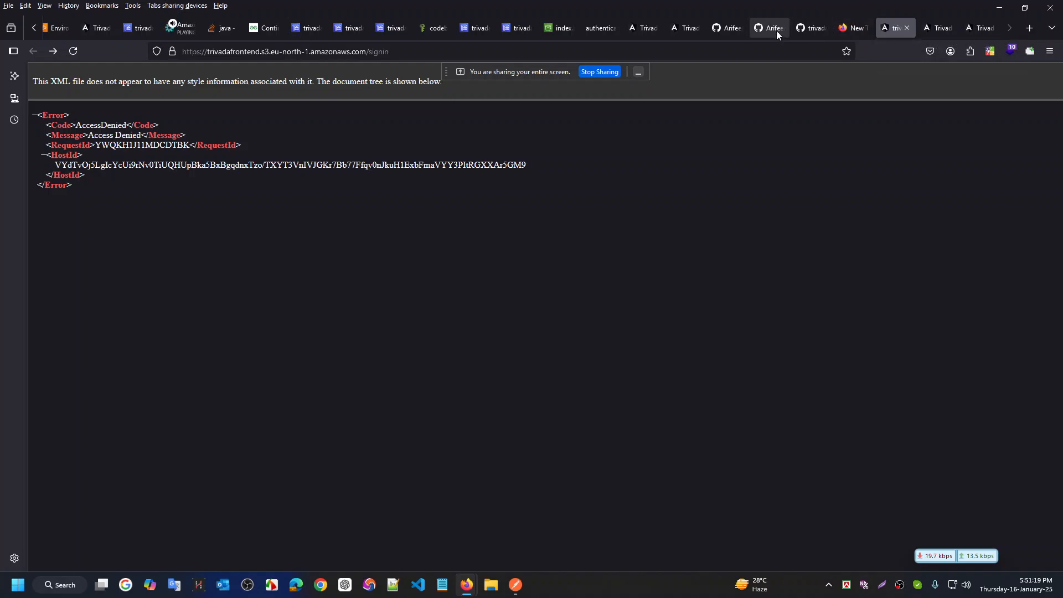
left_click(558, 28)
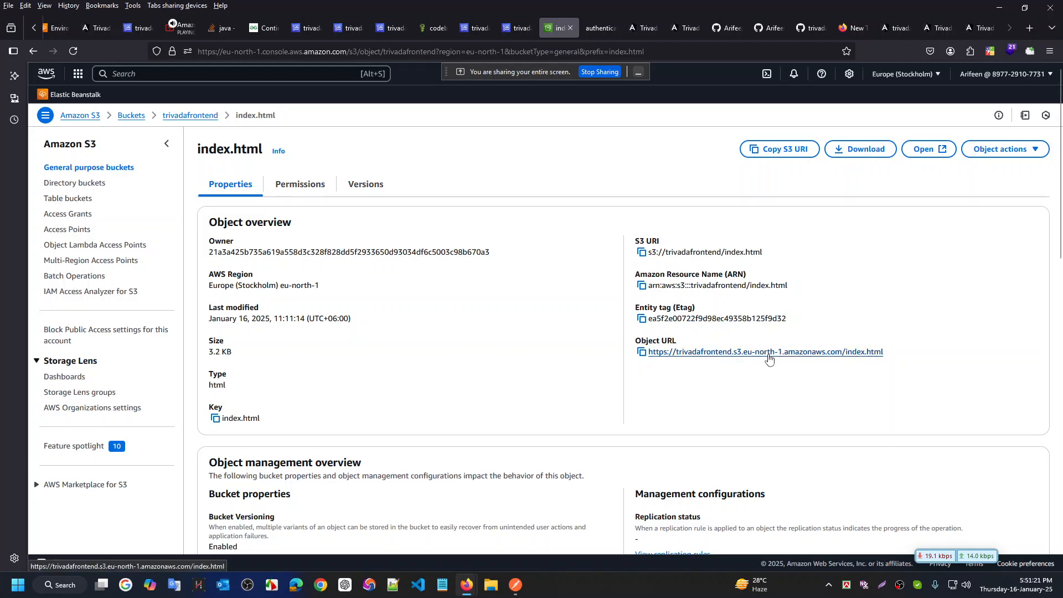
Open index.html's Object URL and sign in with a test email and password
left_click(701, 352)
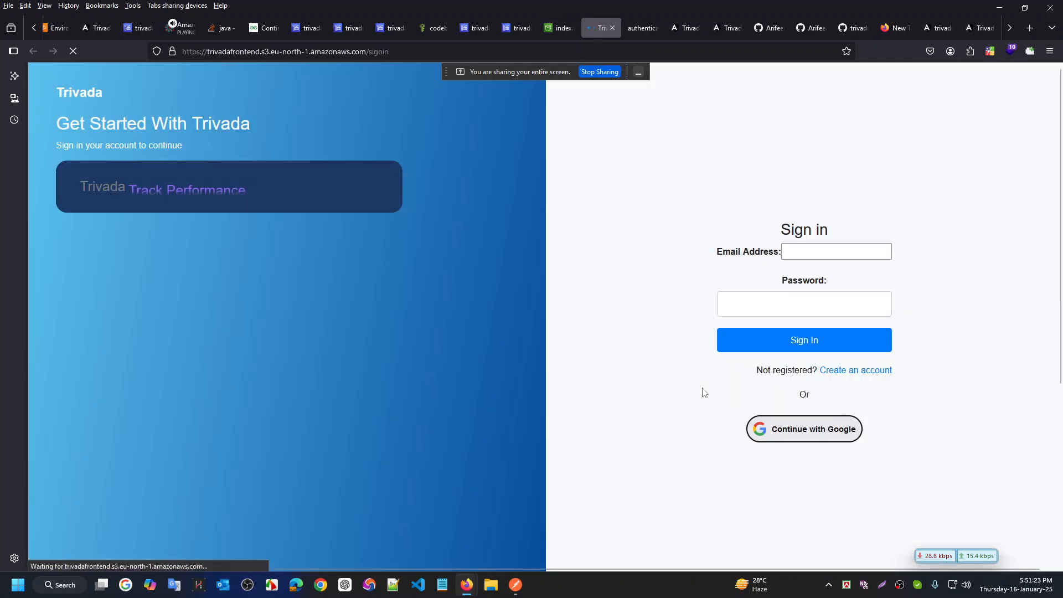
left_click(835, 250)
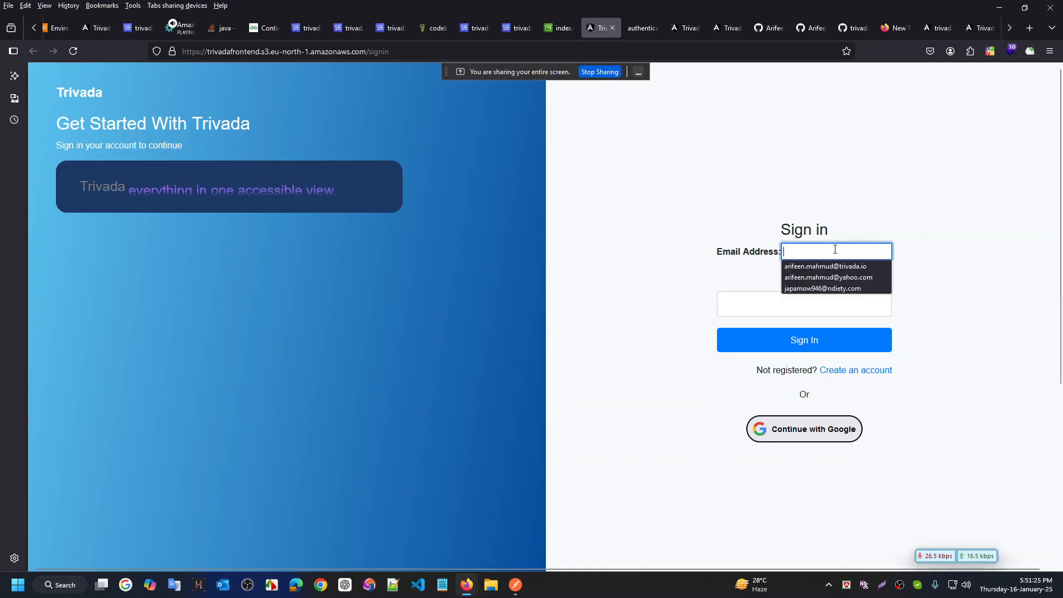
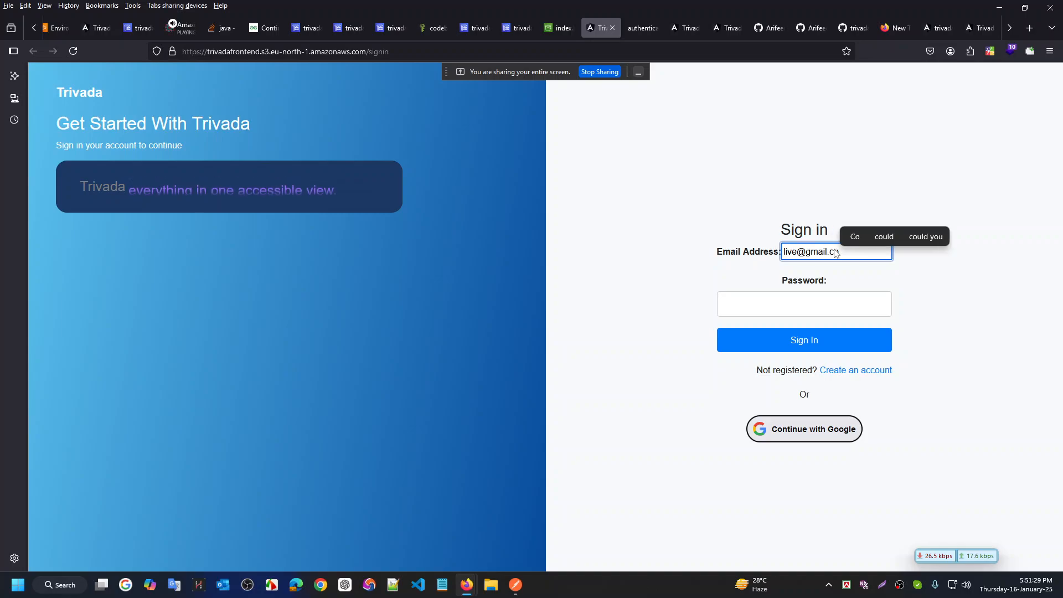
key("Tab")
type("1234")
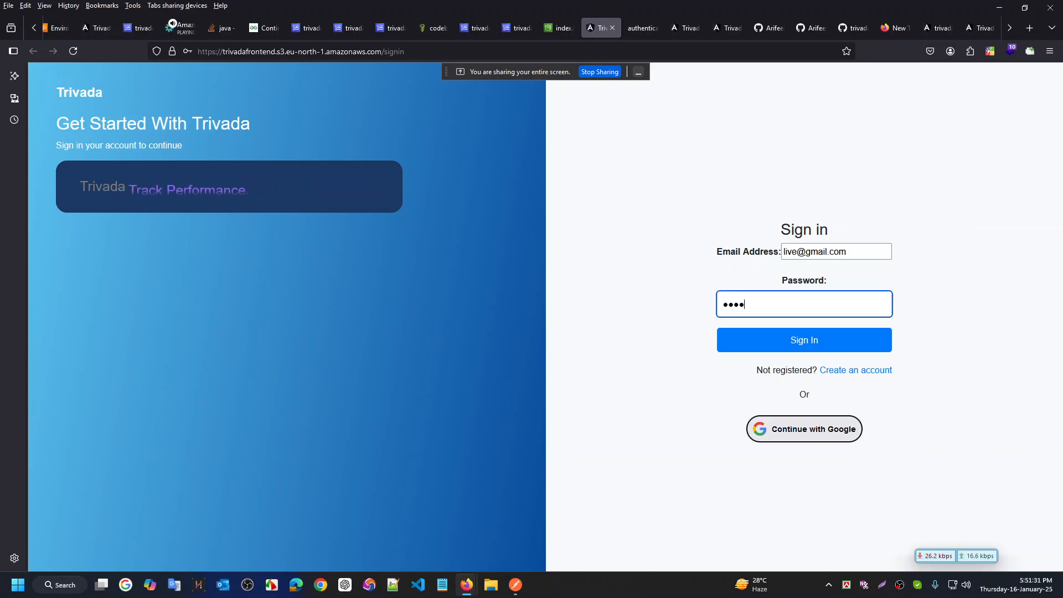
type("56789")
key("BackSpace")
key("BackSpace")
key("BackSpace")
key("BackSpace")
key("BackSpace")
key("BackSpace")
key("BackSpace")
key("BackSpace")
key("BackSpace")
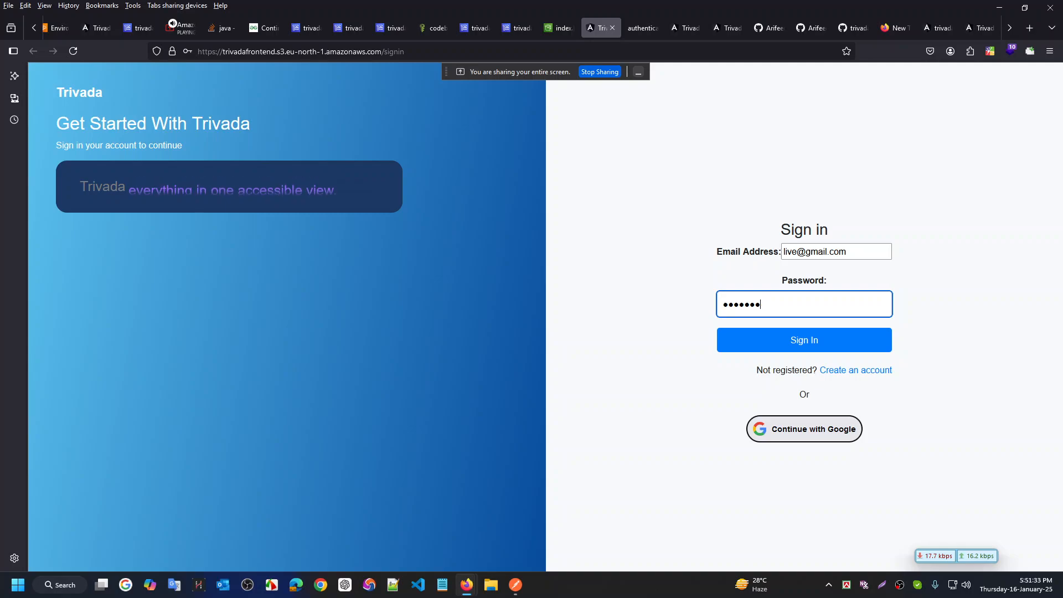
type("12345")
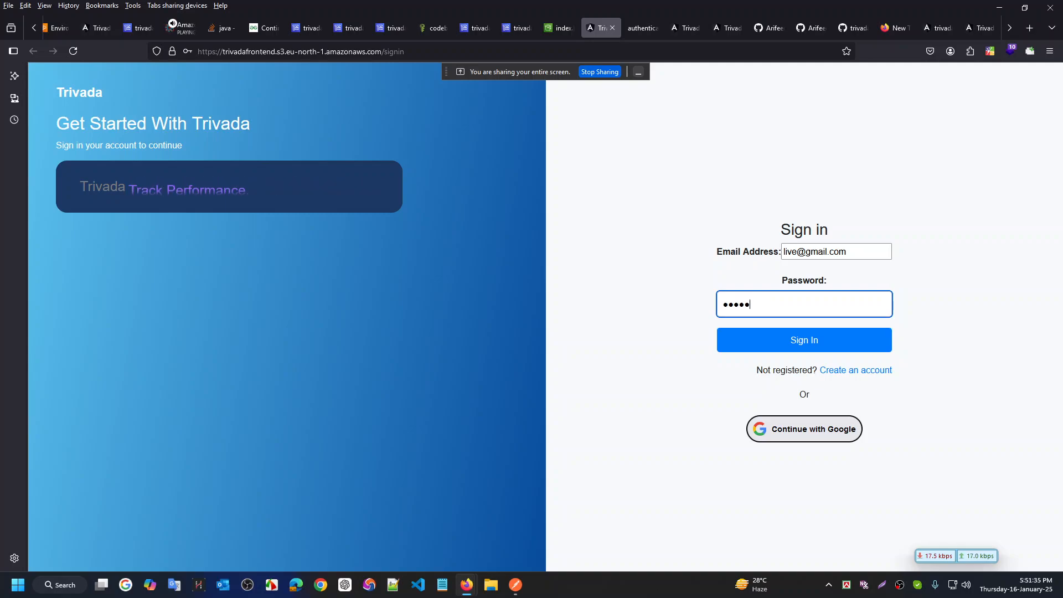
type("678")
key("Return")
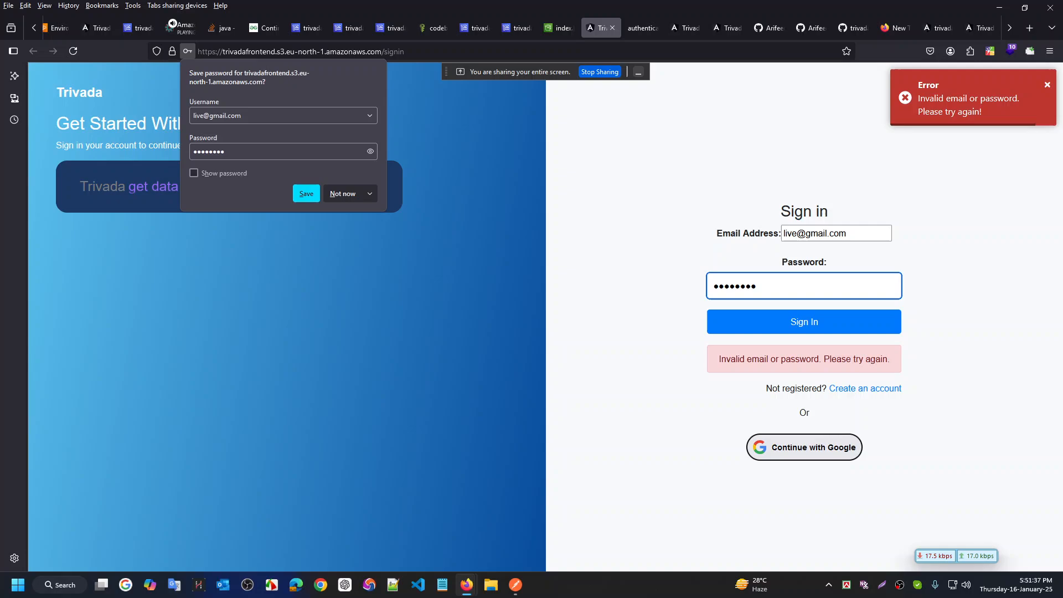
Dismiss the save-password prompt and check the console for the blocked login call
left_click(338, 195)
right_click(559, 551)
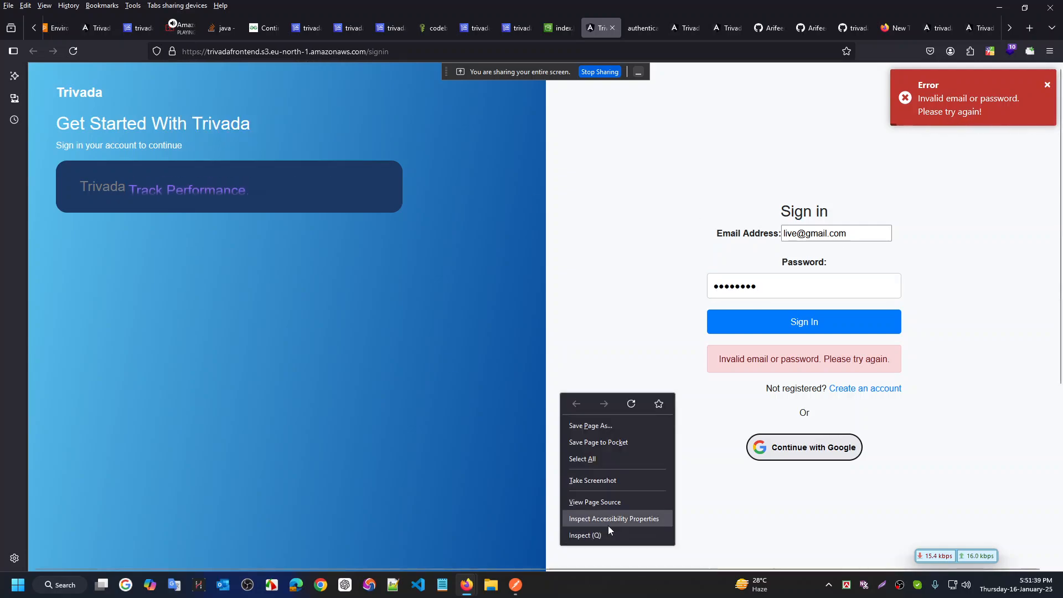
left_click(608, 523)
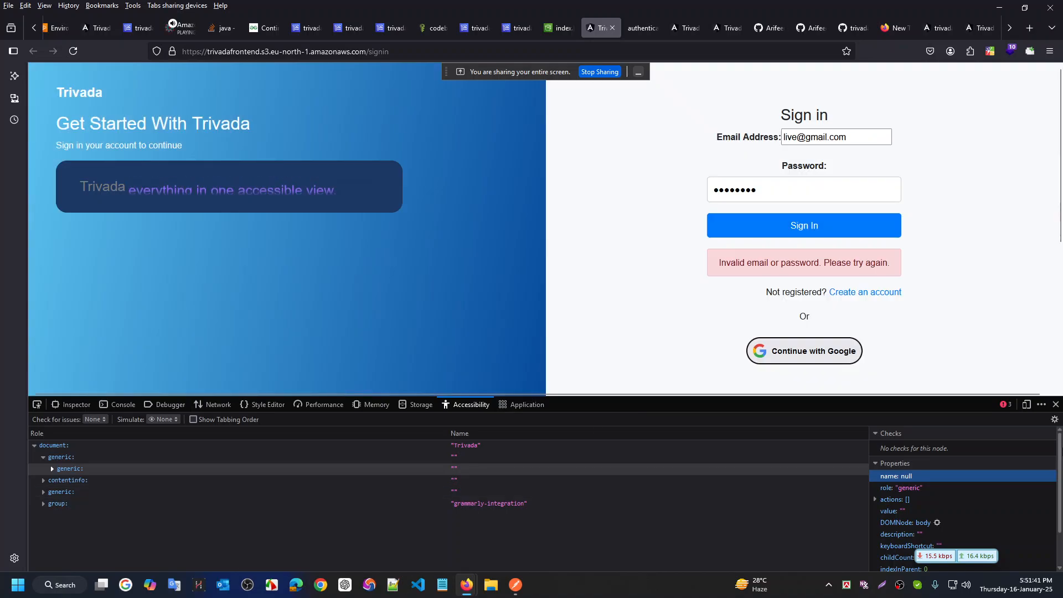
left_click(126, 405)
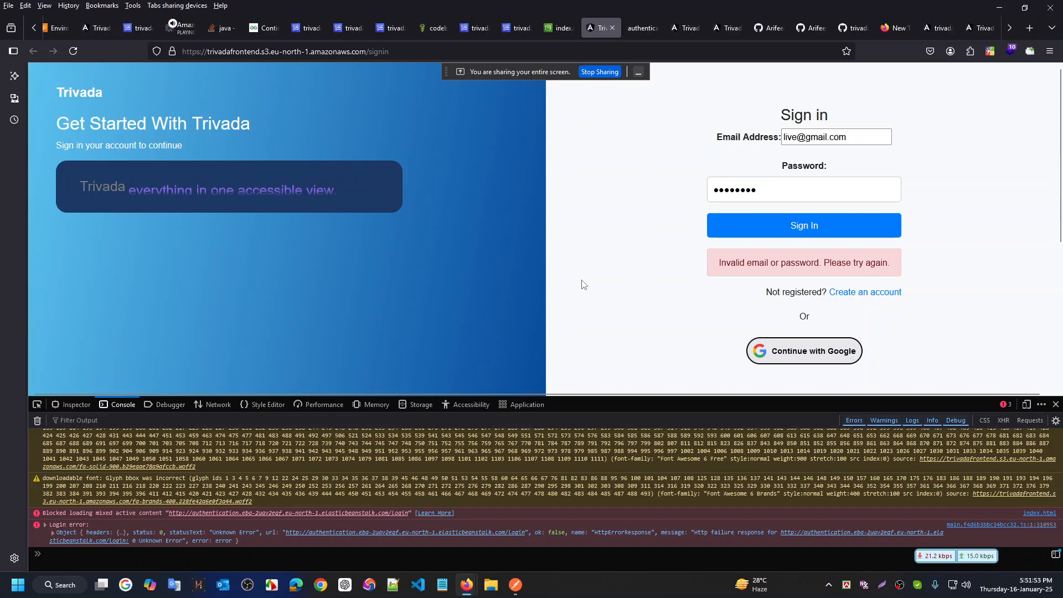
Navigate from the index.html object page to the trivadafrontend bucket's object list
left_click(558, 28)
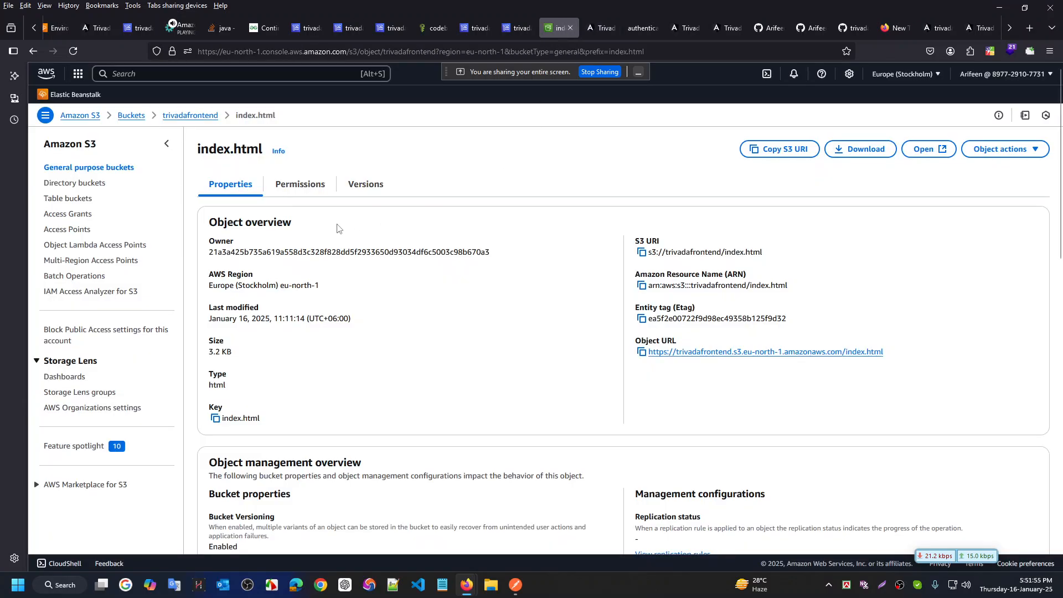
left_click(133, 115)
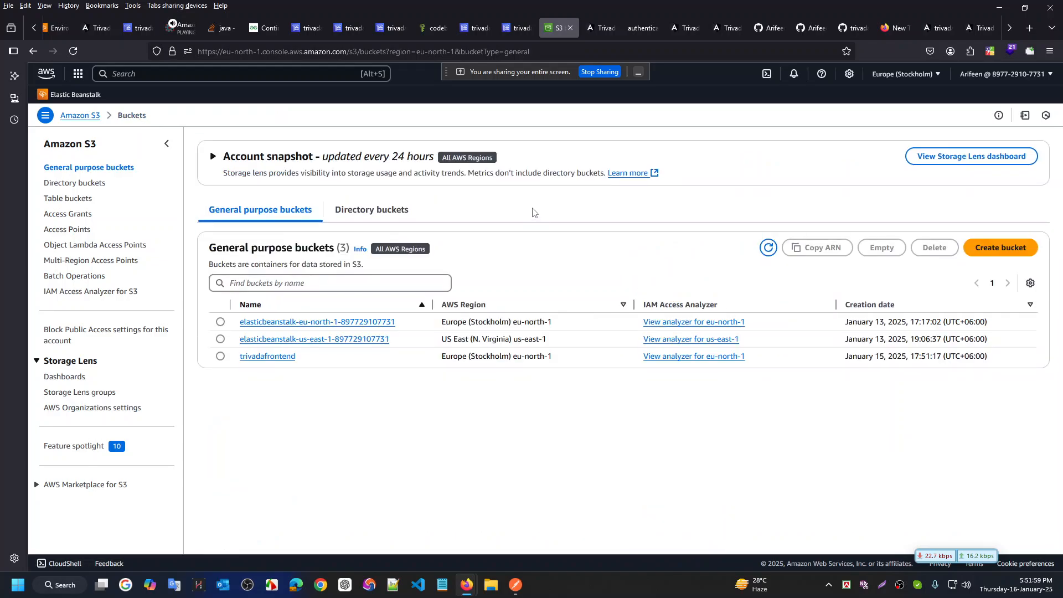
left_click(270, 356)
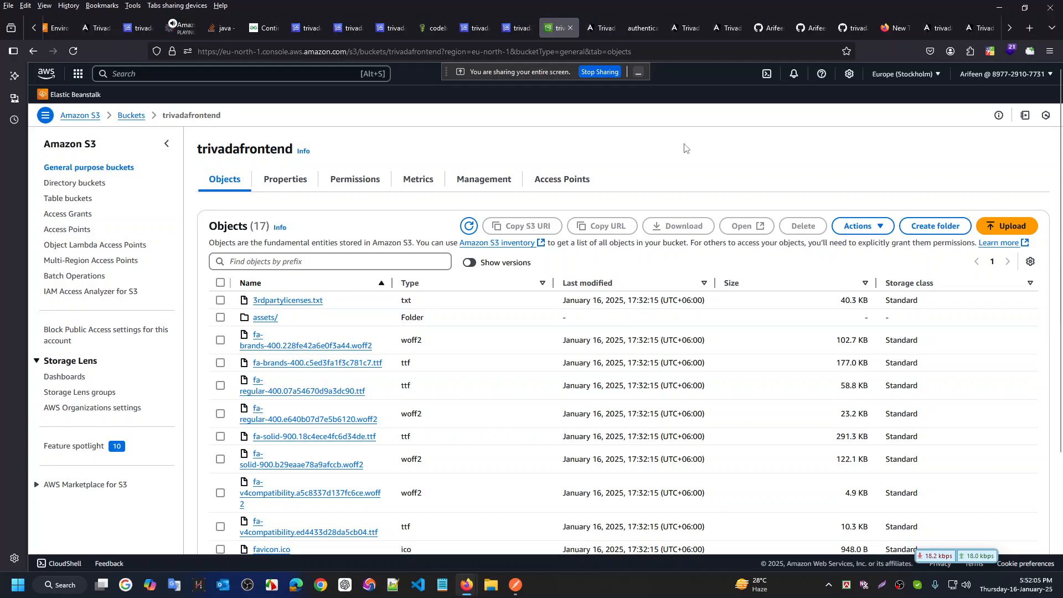
scroll(721, 347, "down", 2)
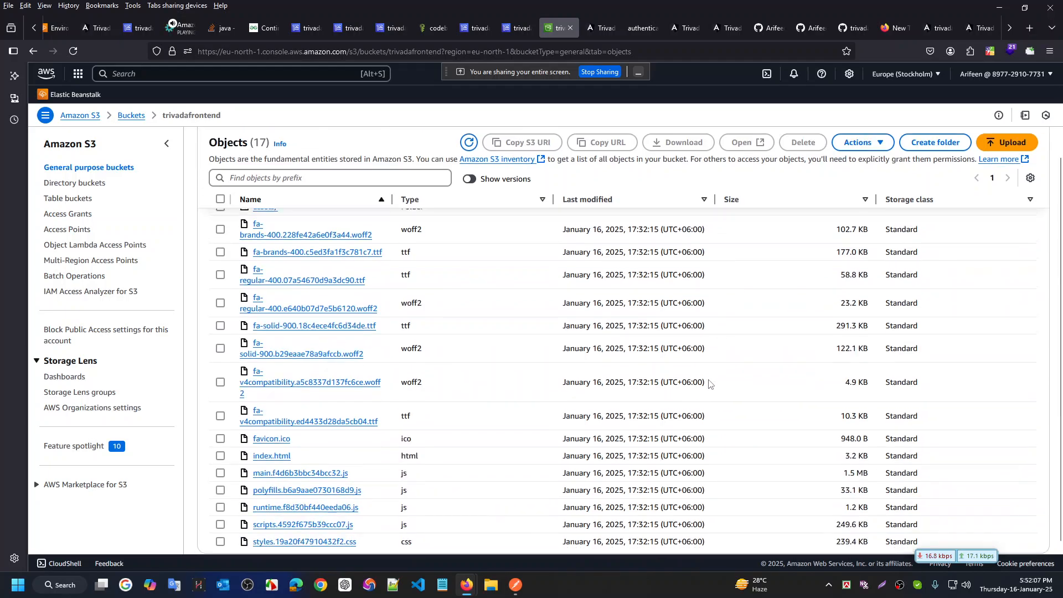
scroll(709, 382, "up", 2)
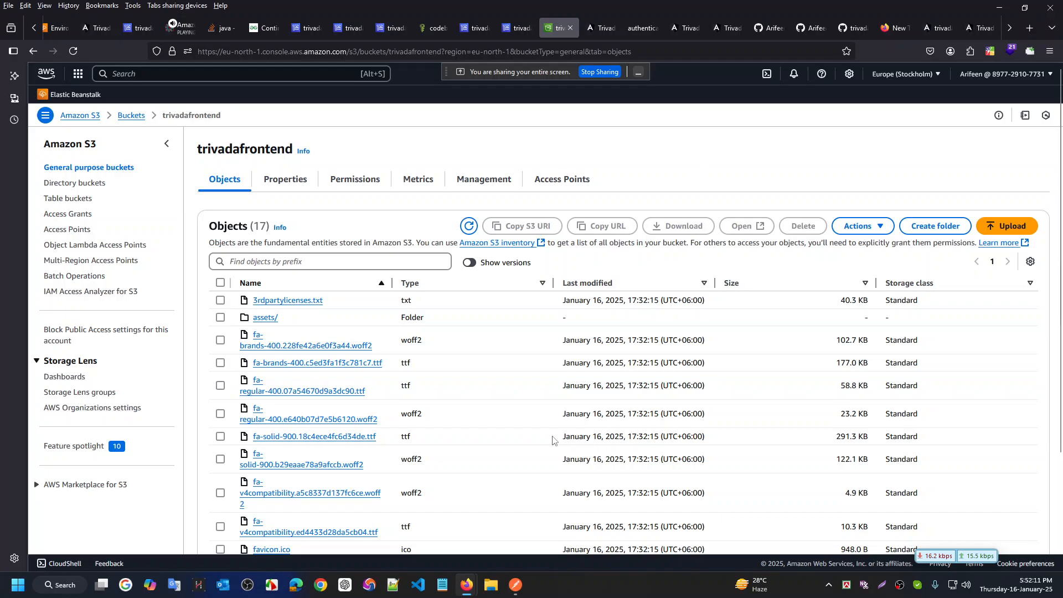
scroll(593, 427, "down", 2)
scroll(632, 414, "up", 2)
Open the bucket's Upload page twice, backing out to the object list each time
left_click(1014, 224)
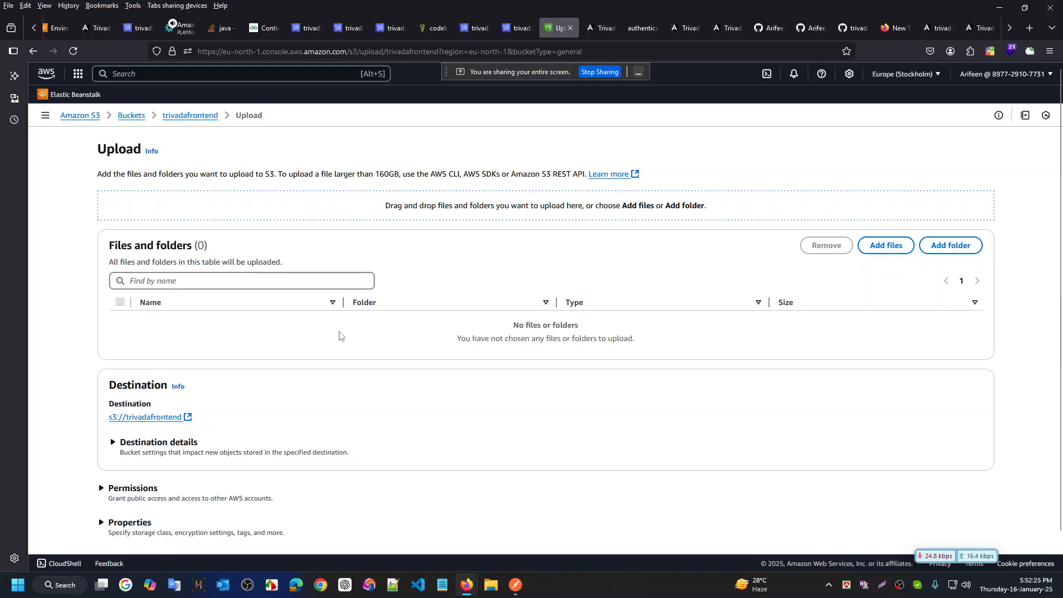
left_click(34, 51)
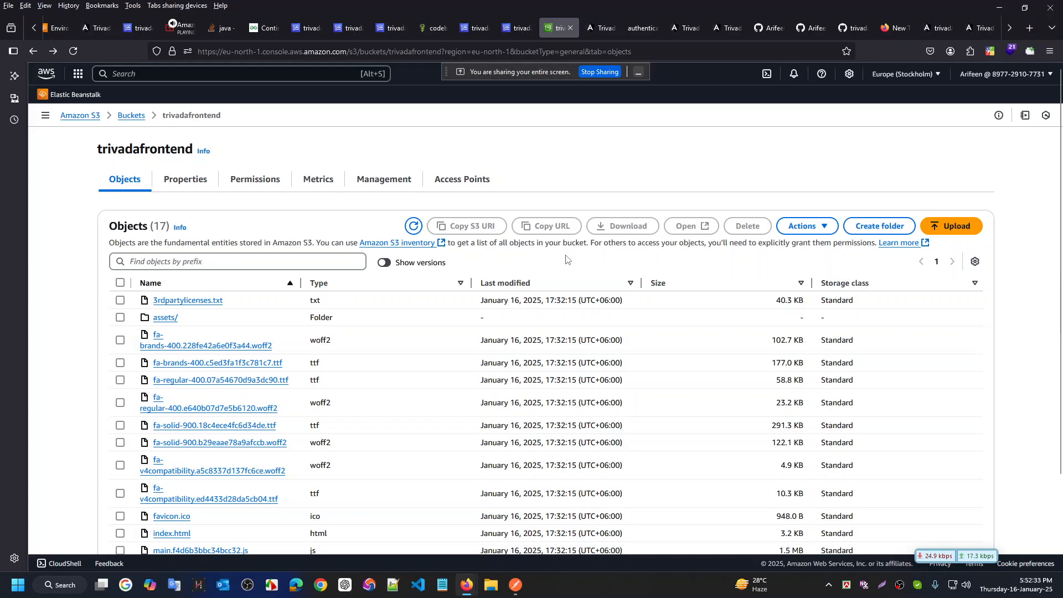
scroll(469, 450, "down", 3)
scroll(469, 444, "up", 3)
left_click(943, 226)
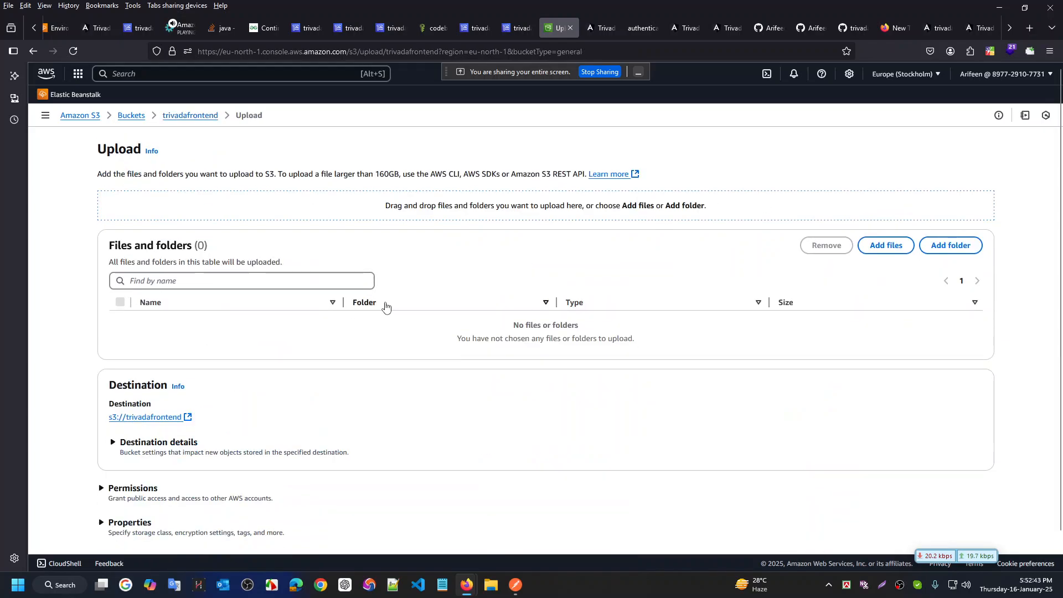
left_click(33, 51)
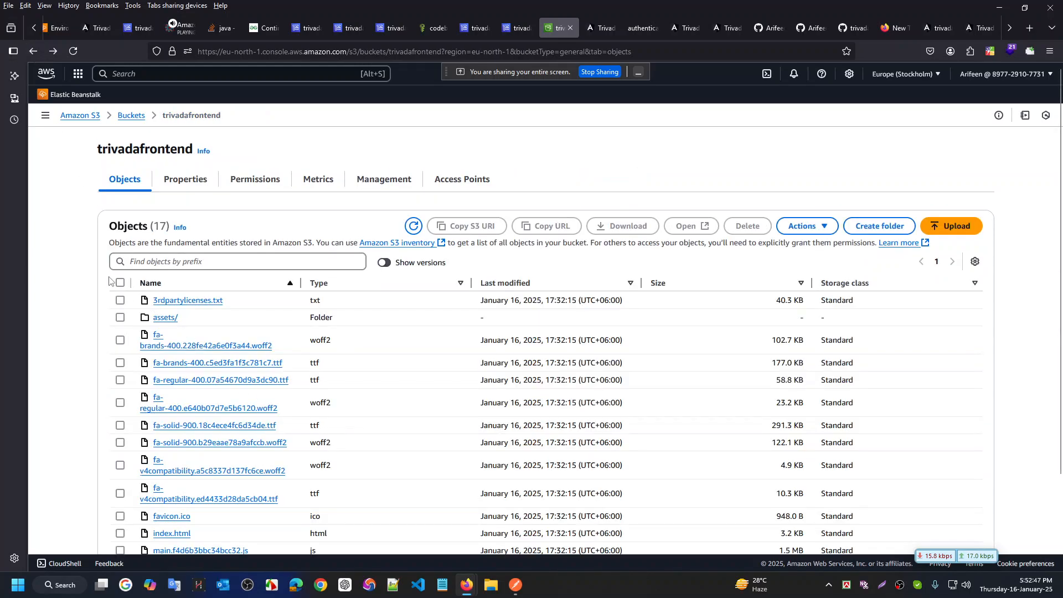
Select all objects in trivadafrontend and start deleting them
left_click(118, 284)
scroll(641, 466, "down", 2)
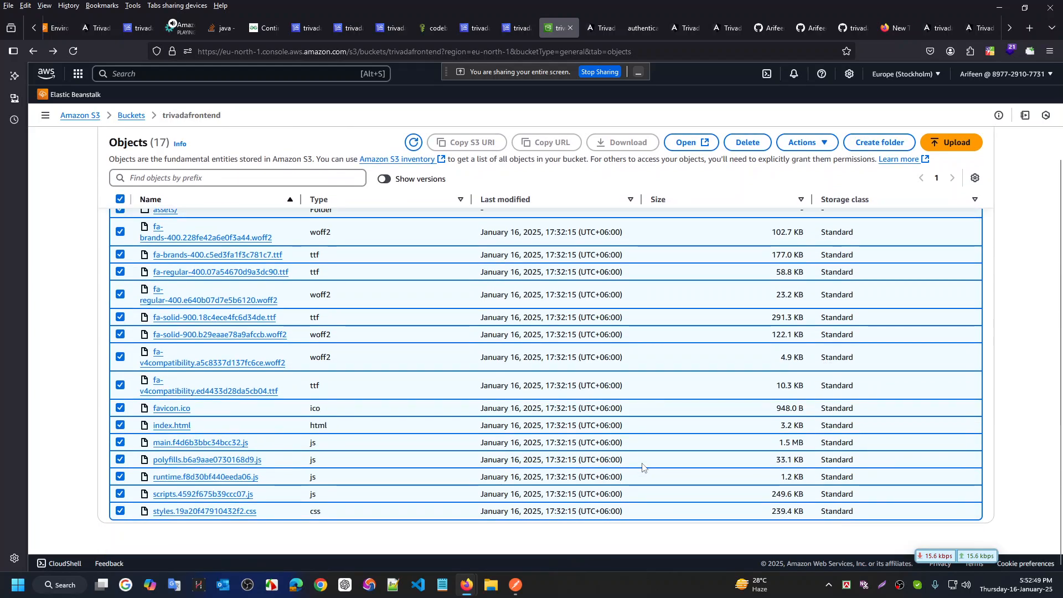
scroll(716, 261, "up", 2)
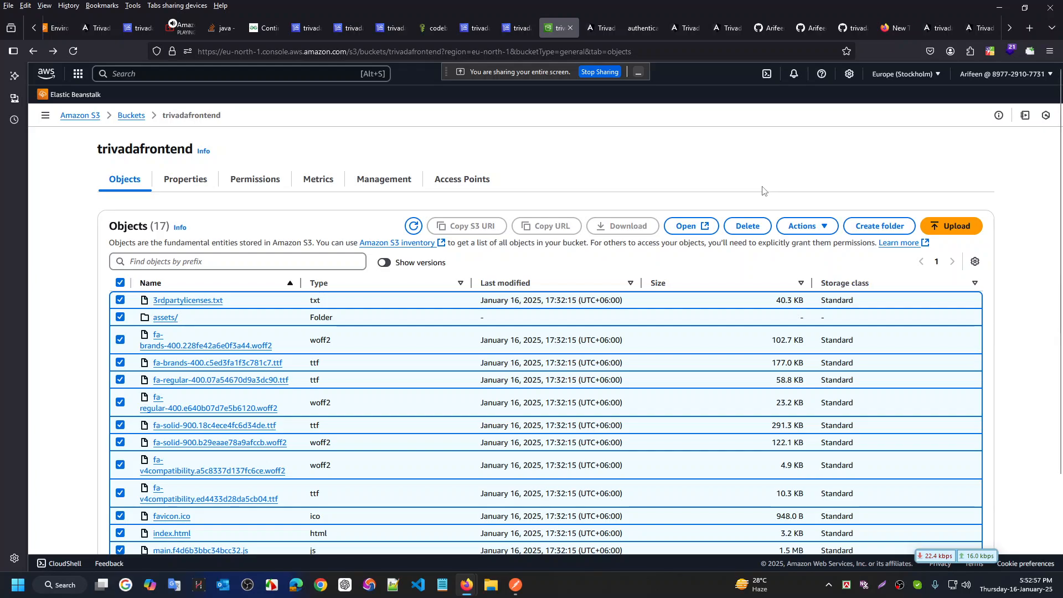
left_click(748, 231)
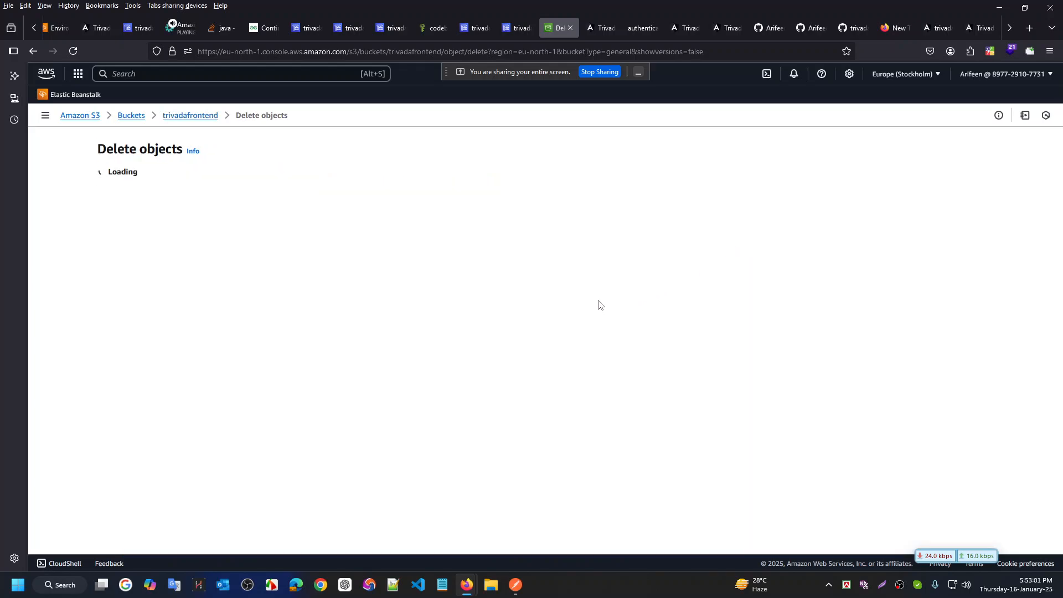
Confirm with 'delete', remove all 18 objects (2.8 MB), and close the deletion status
scroll(510, 293, "down", 4)
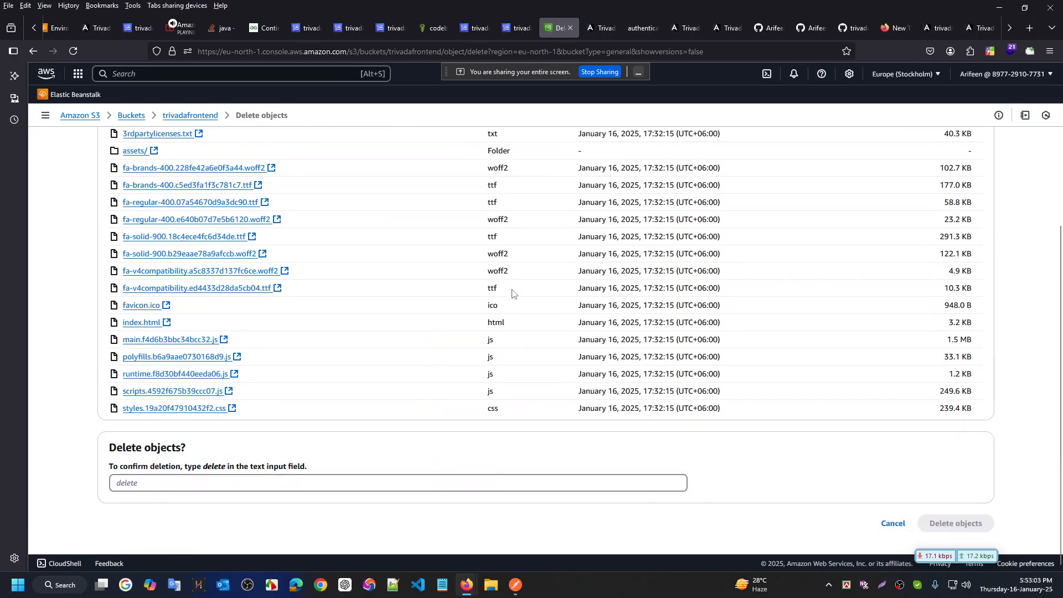
scroll(529, 305, "up", 4)
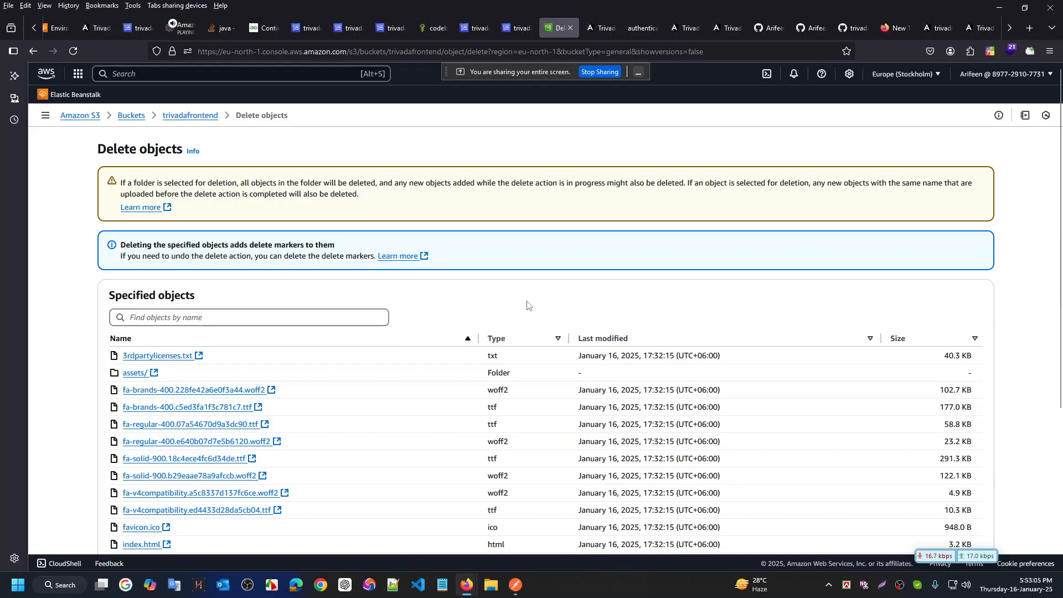
scroll(533, 300, "down", 4)
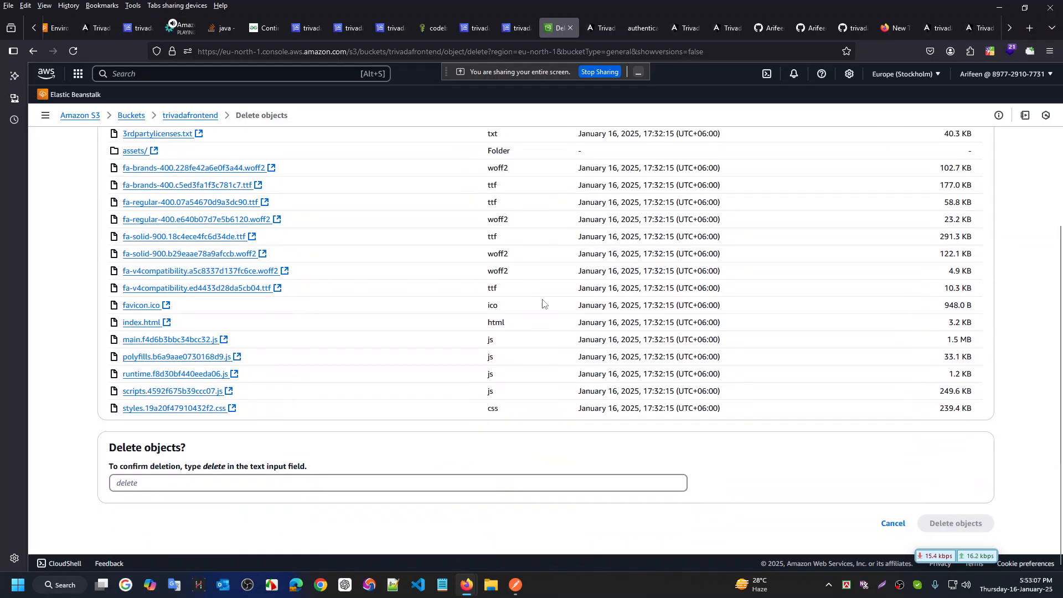
scroll(194, 272, "up", 4)
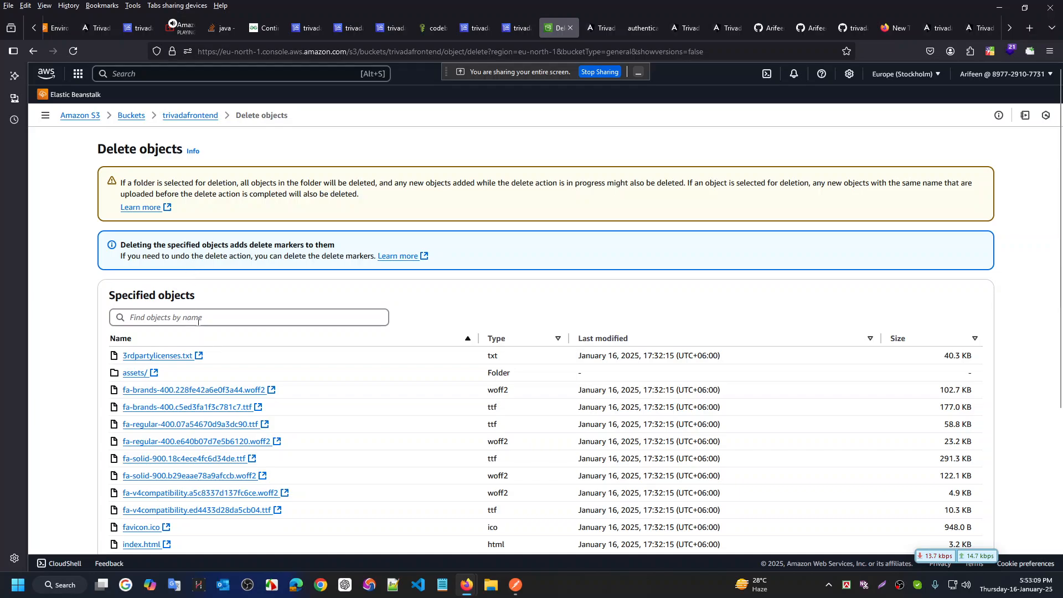
scroll(205, 362, "down", 4)
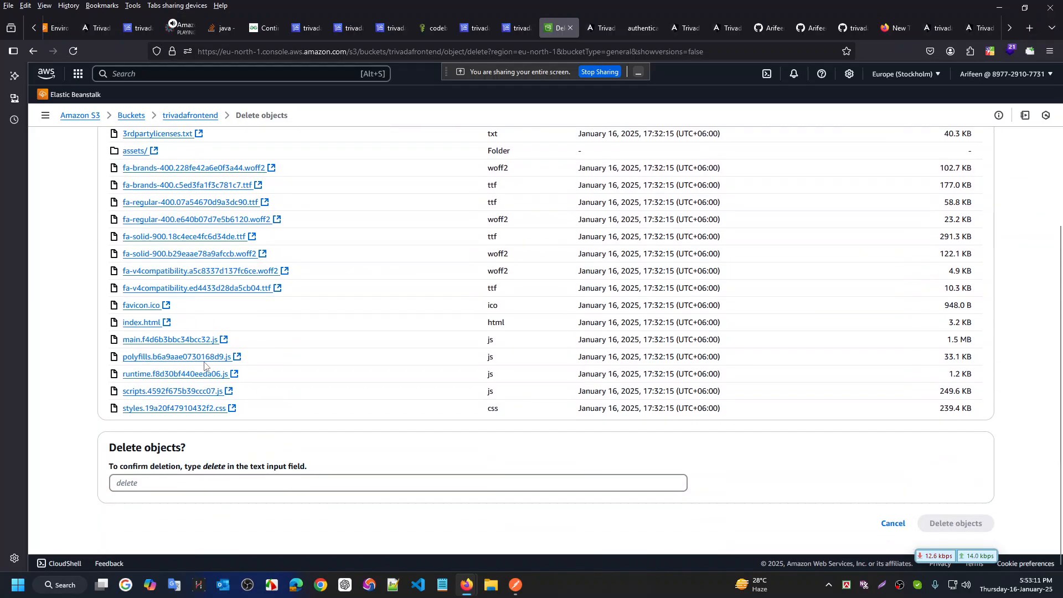
left_click(316, 487)
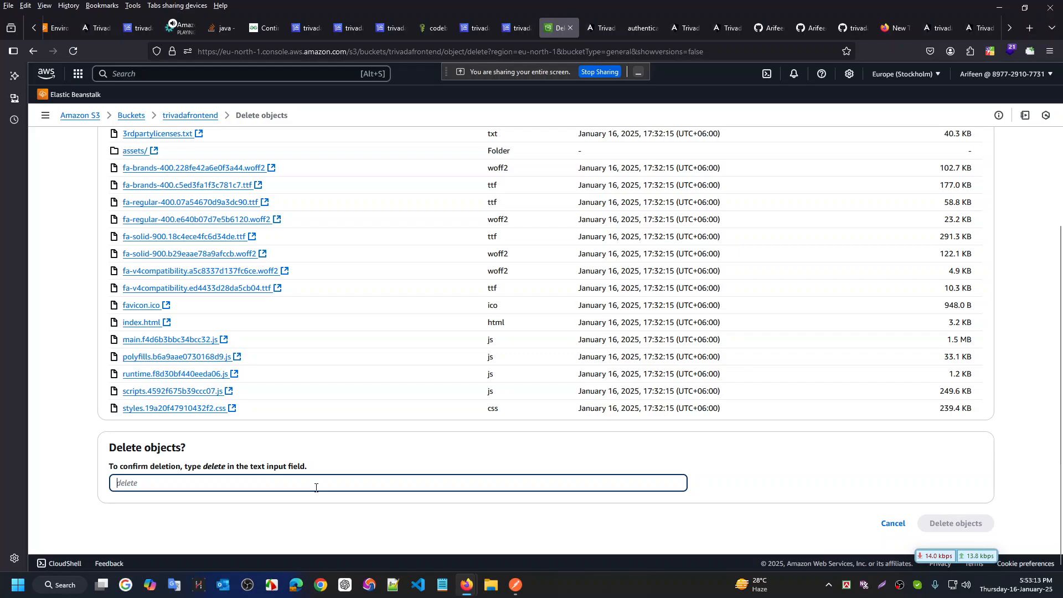
type("delete")
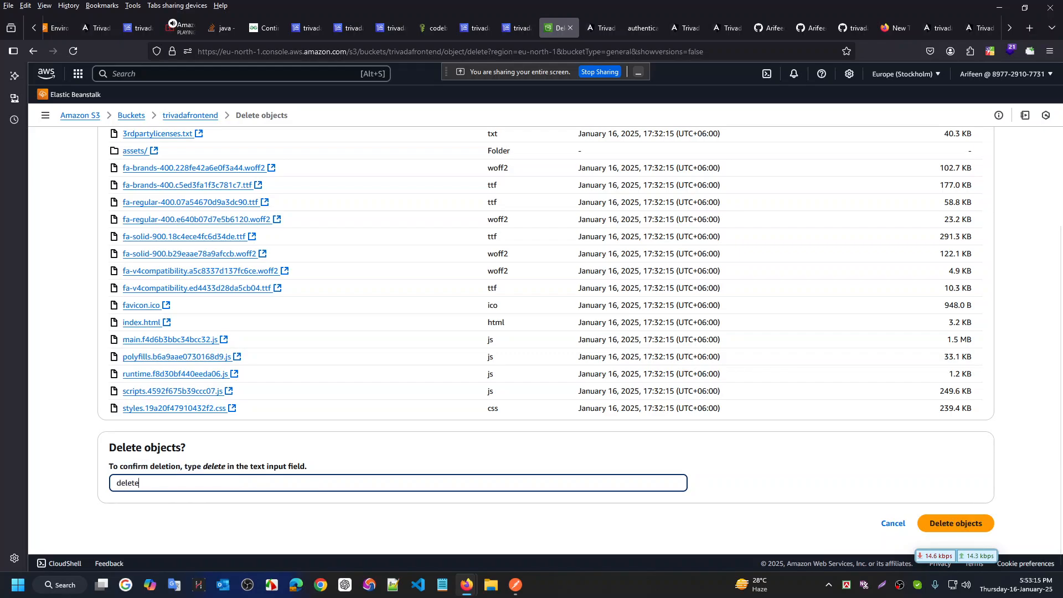
left_click(956, 523)
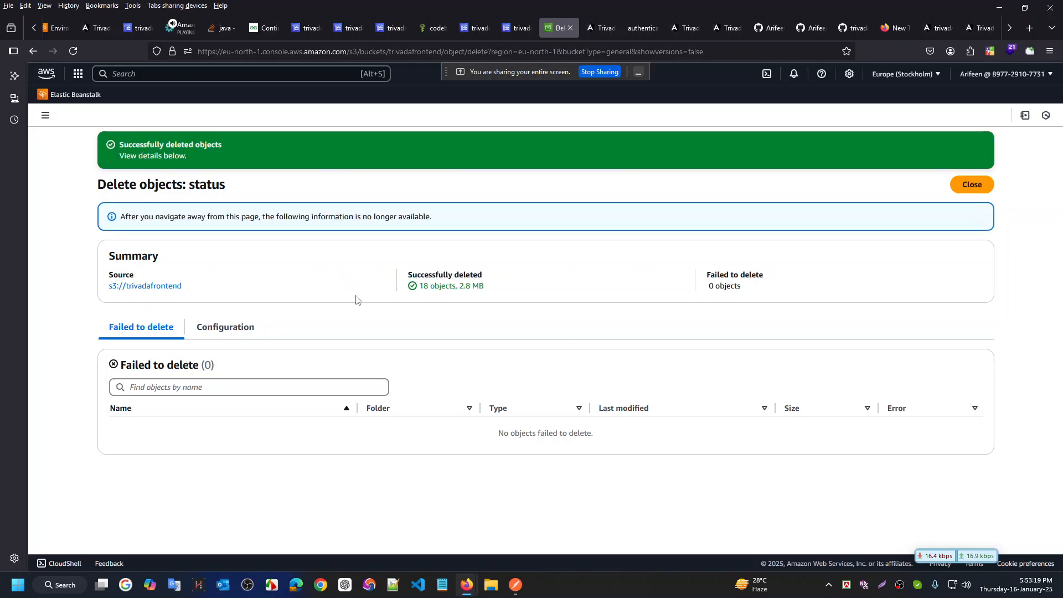
left_click(973, 185)
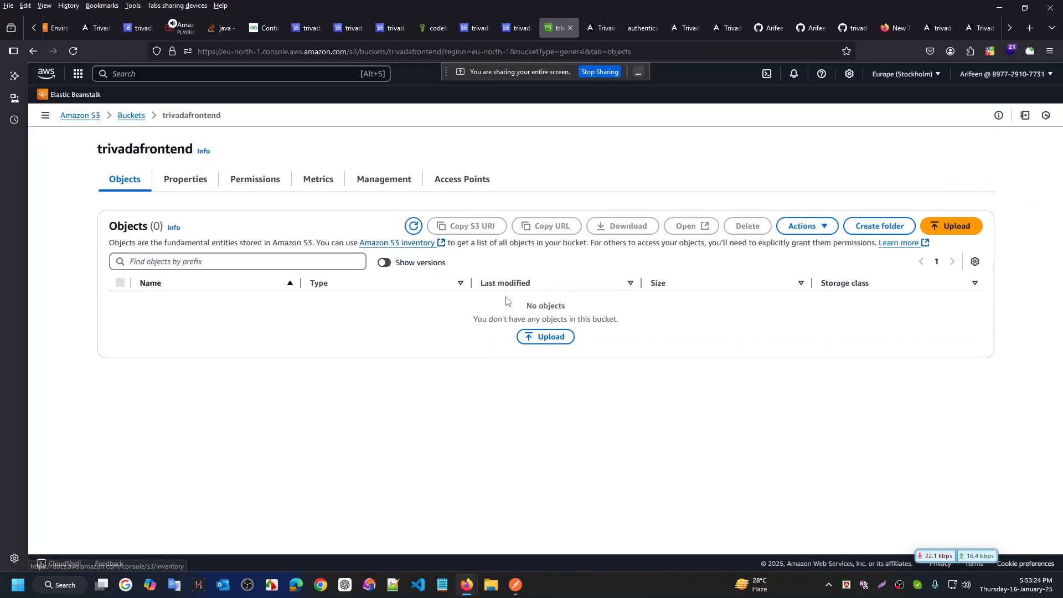
Start an upload to trivadafrontend and copy the dist\trivada build folder path from File Explorer
left_click(547, 336)
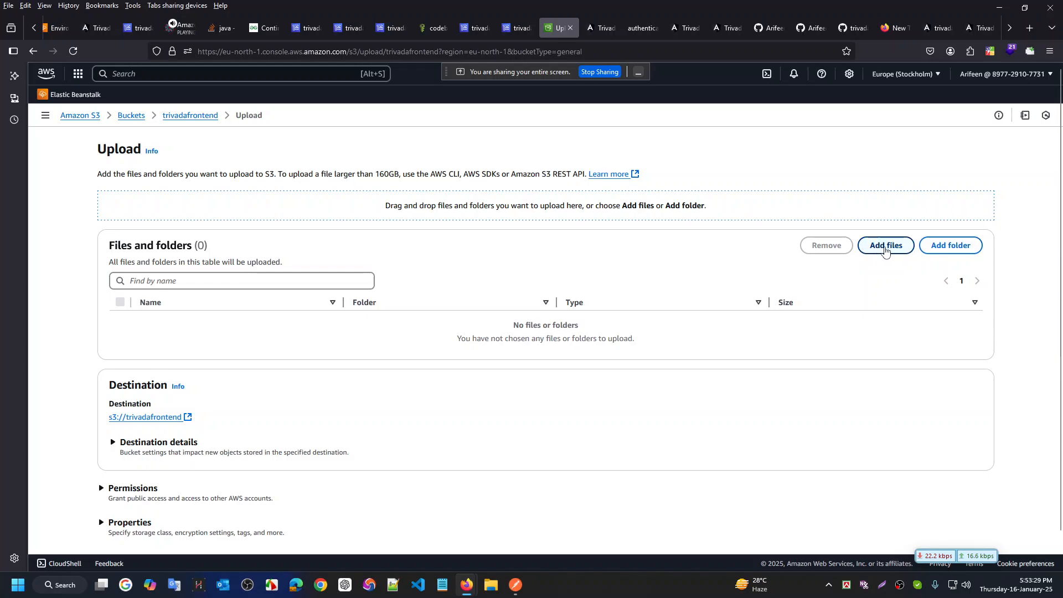
left_click(966, 248)
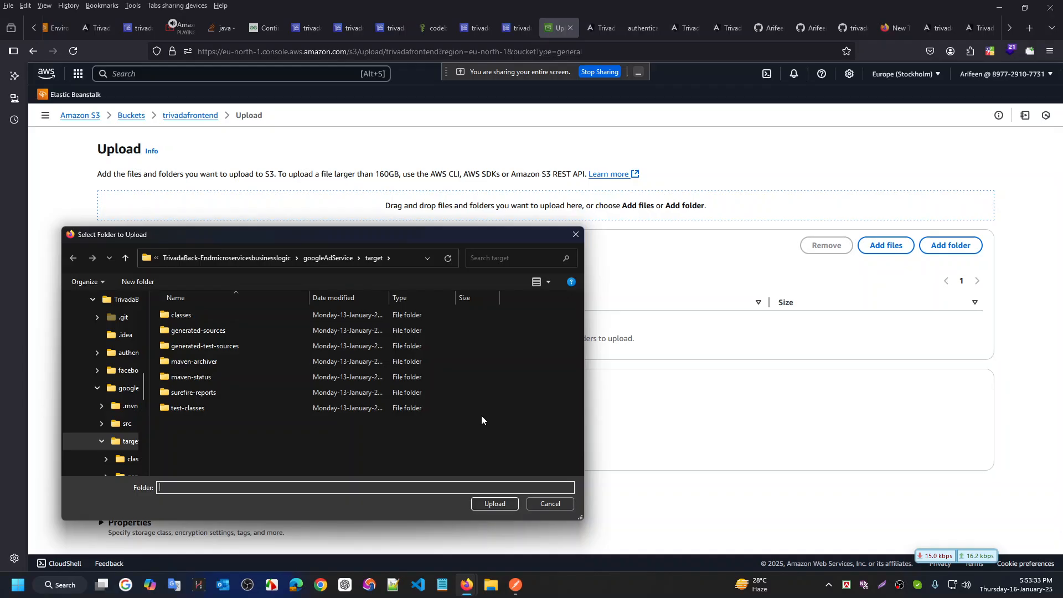
key("ctrl+super+Right")
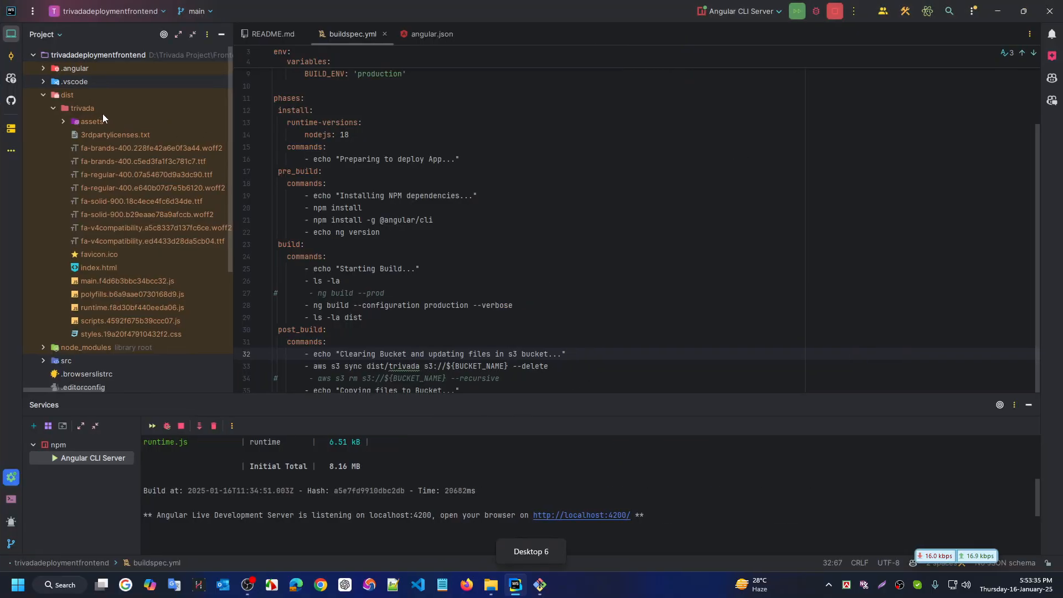
right_click(89, 107)
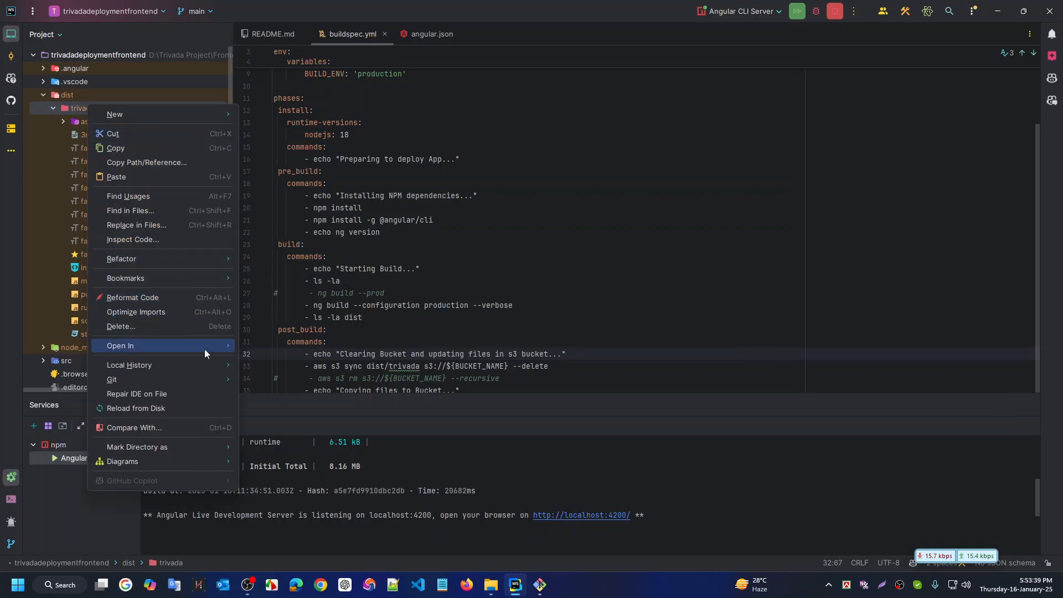
mouse_move(204, 349)
left_click(311, 345)
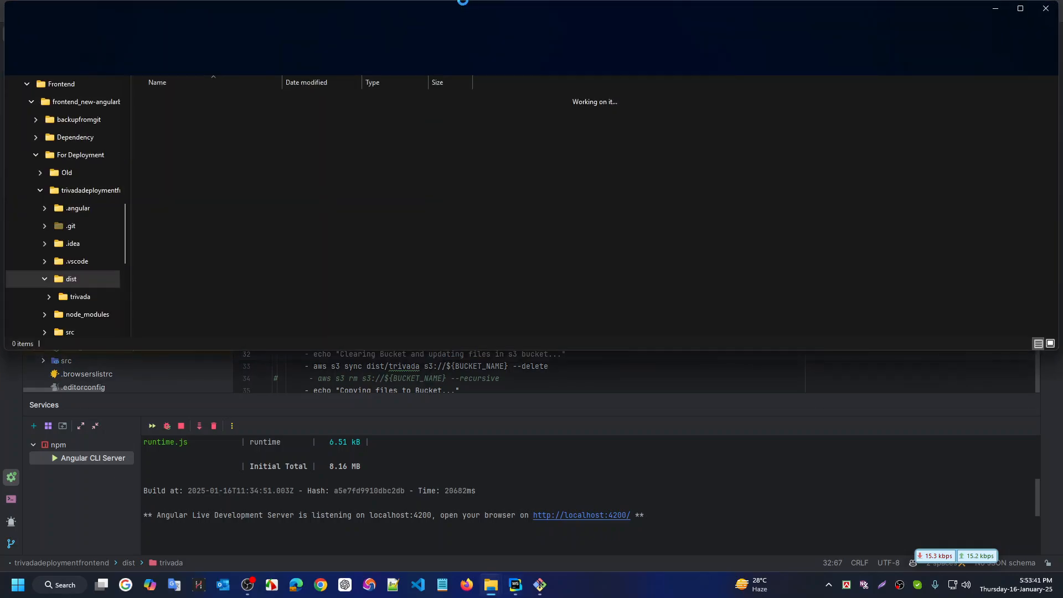
key("Return")
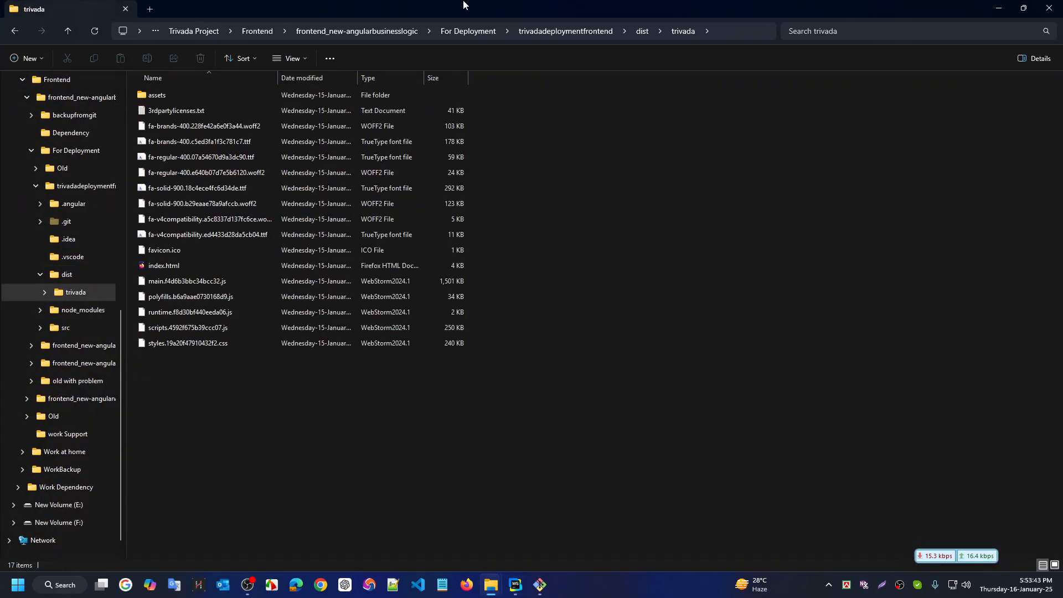
left_click(745, 31)
key("BackSpace")
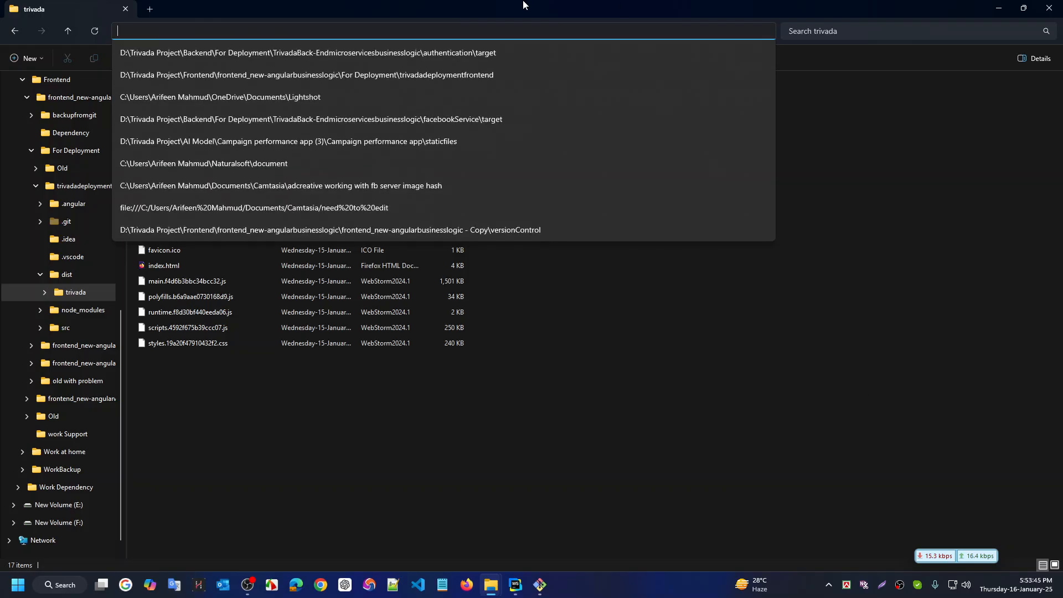
Paste the dist\trivada path into the folder dialog, browse up to dist, then cancel it
key("super+ctrl+Right")
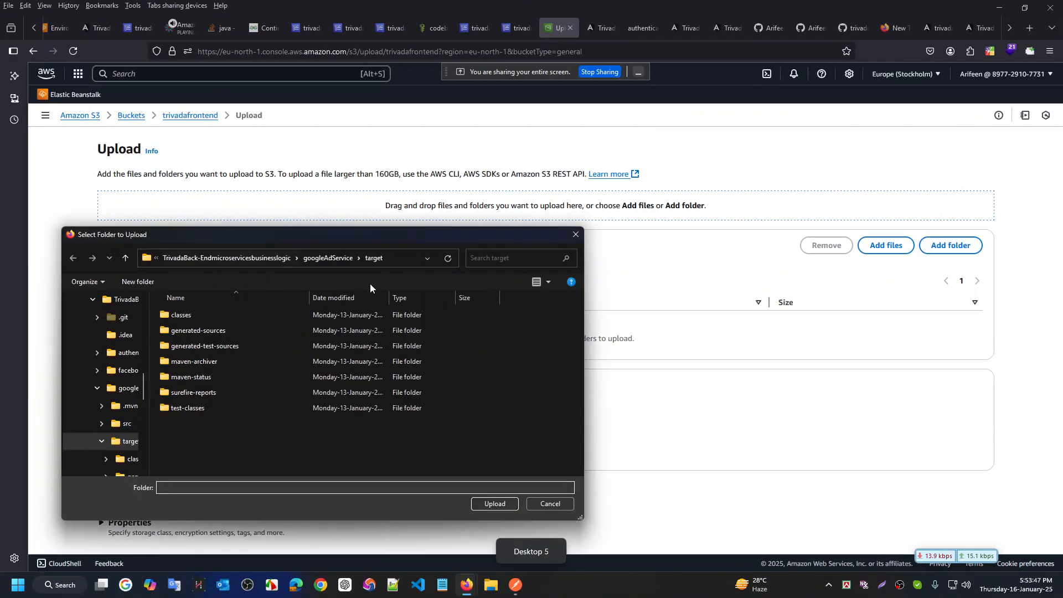
left_click(401, 262)
type("ntend_new-angularbusinesslogic\\For Deployment\\trivadadeploymentfrontend\\dist\\trivada")
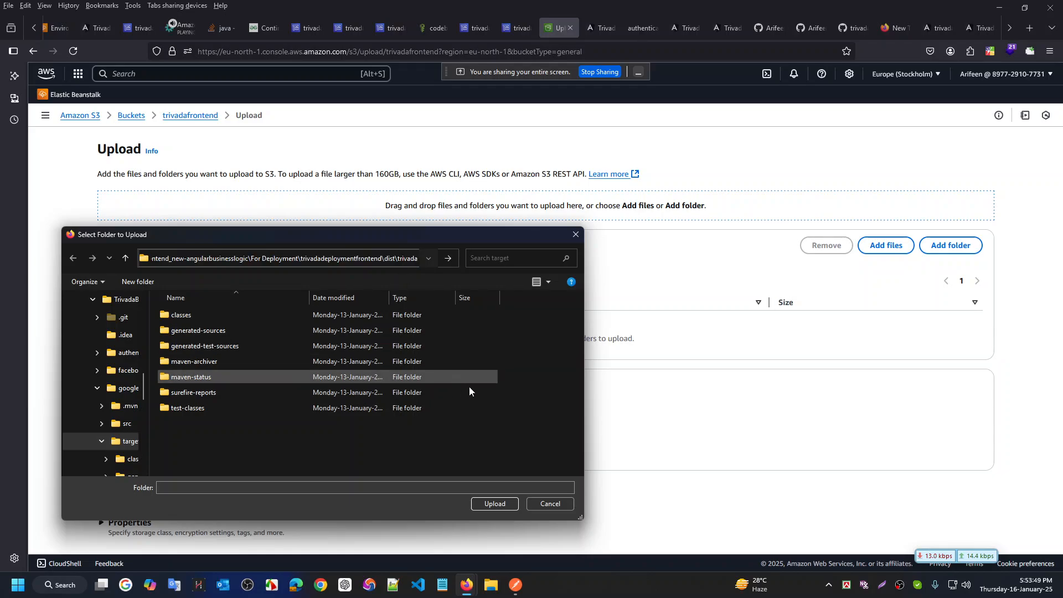
left_click(492, 506)
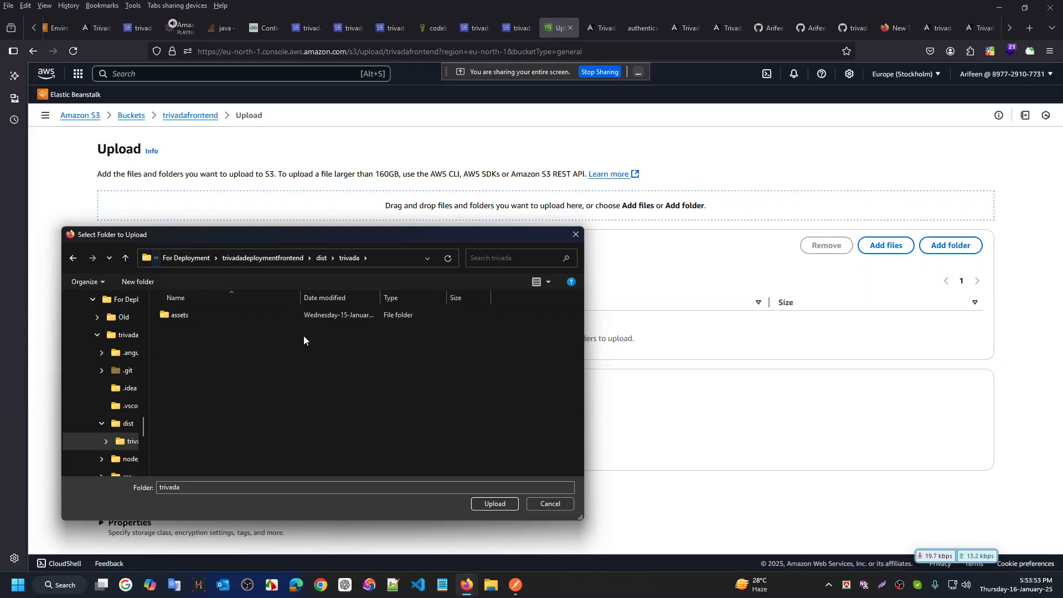
key("alt+Up")
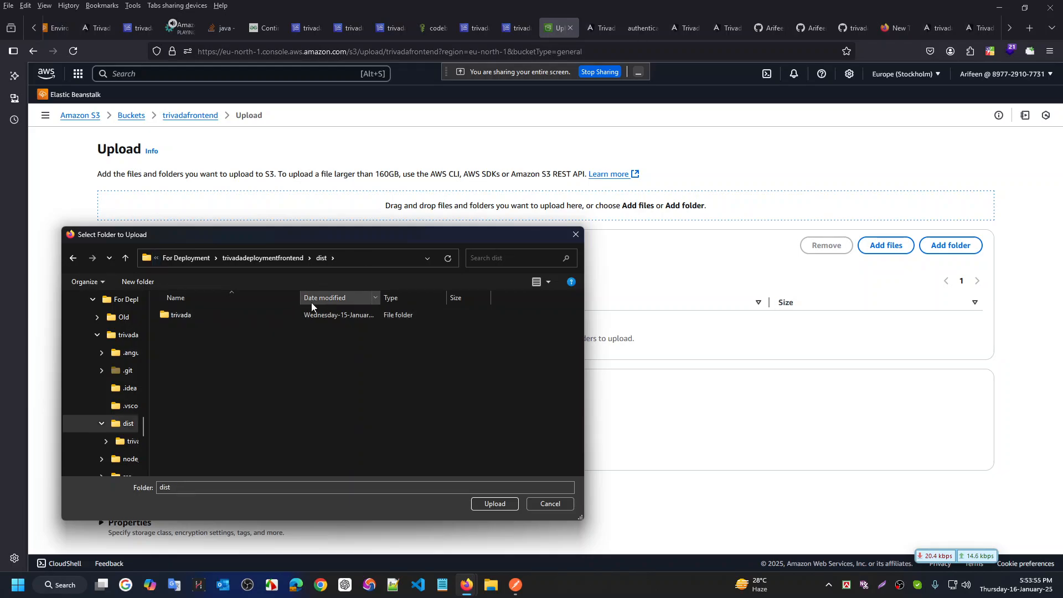
key("ctrl+super+Left")
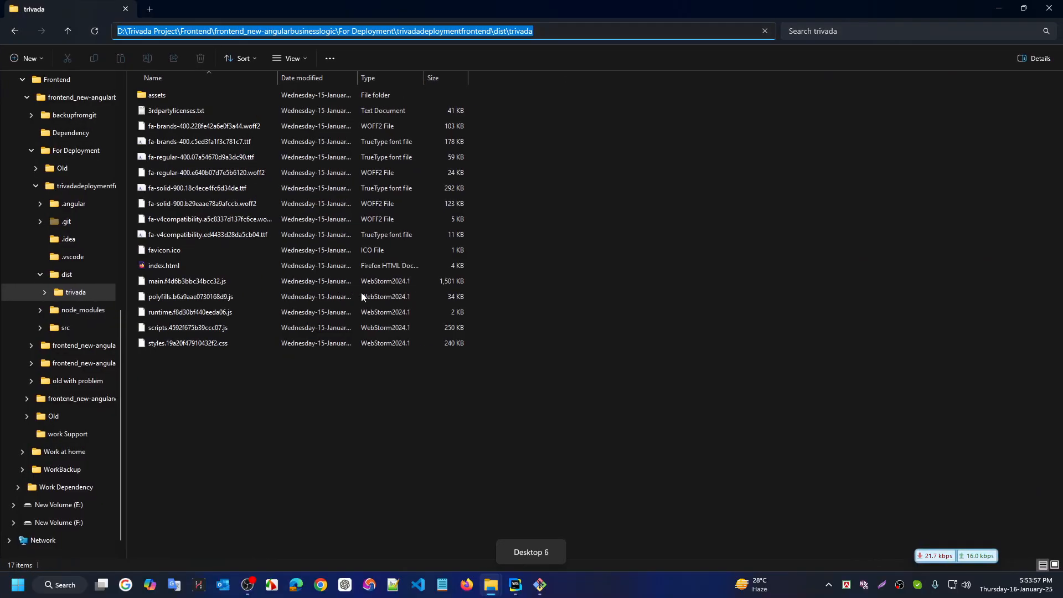
key("ctrl+super+Right")
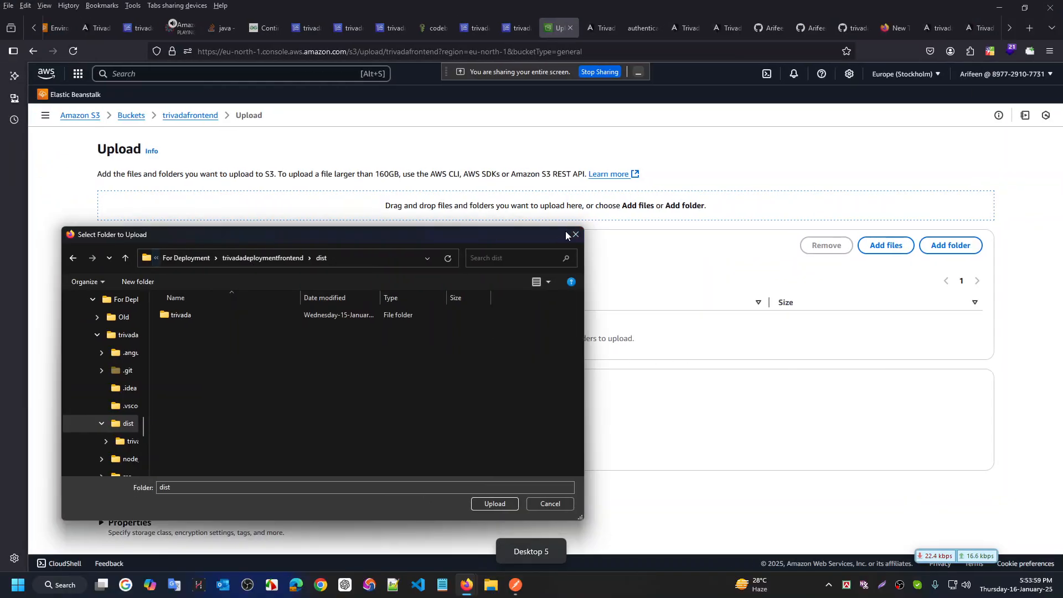
key("Escape")
Browse the Add files dialog to the dist\trivada build folder using the pasted path
left_click(884, 248)
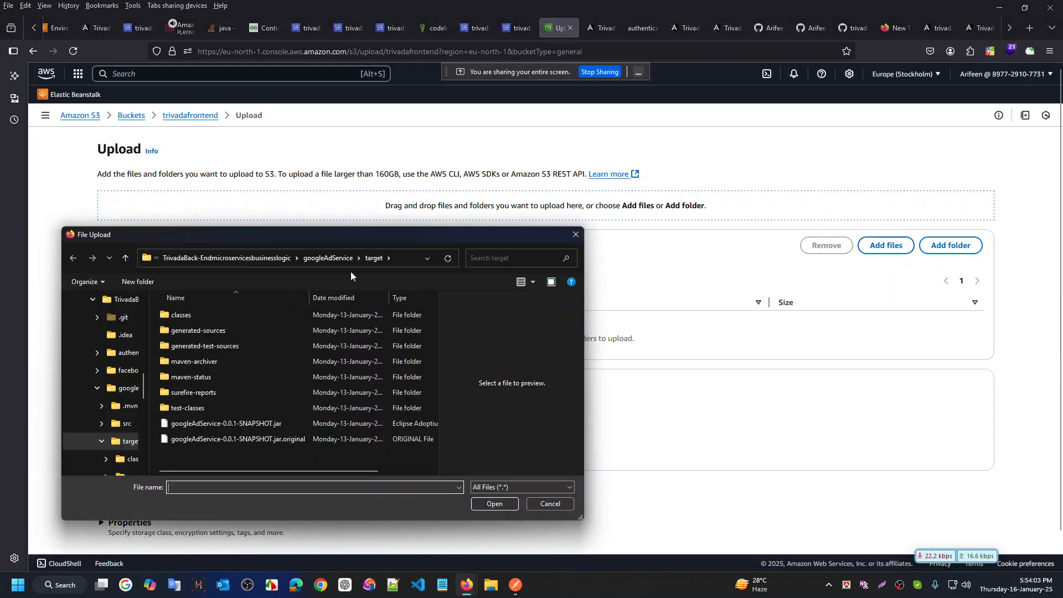
left_click(411, 259)
key("ctrl+v")
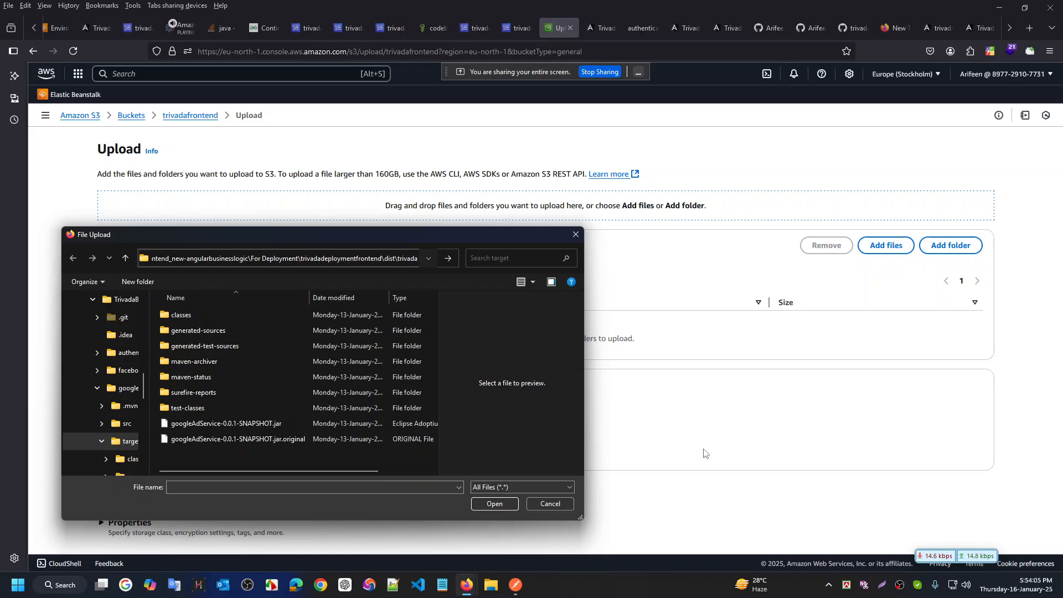
key("ctrl+shift+Left")
key("BackSpace")
key("Return")
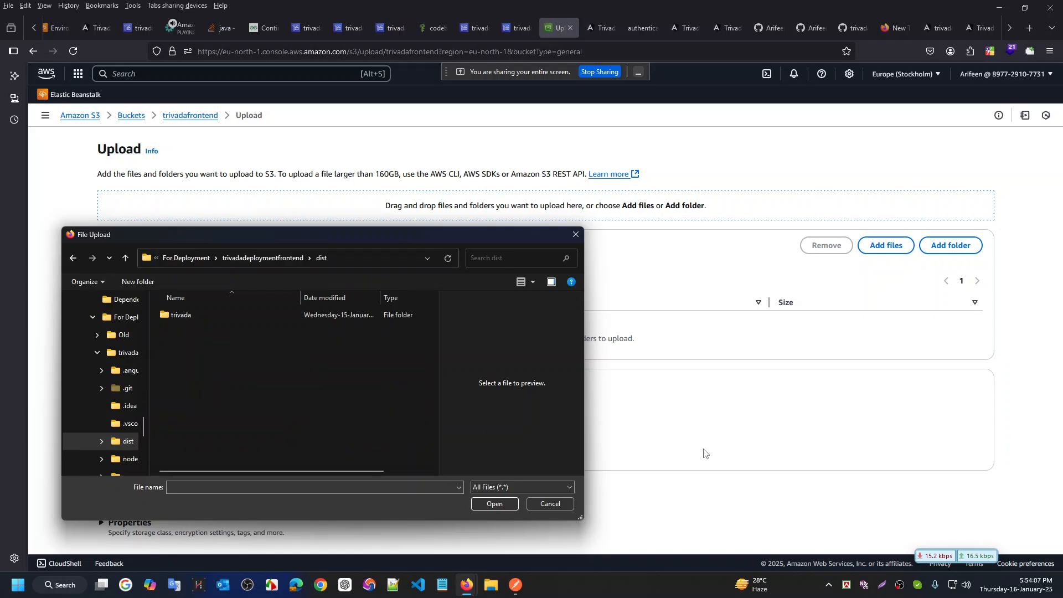
double_click(183, 315)
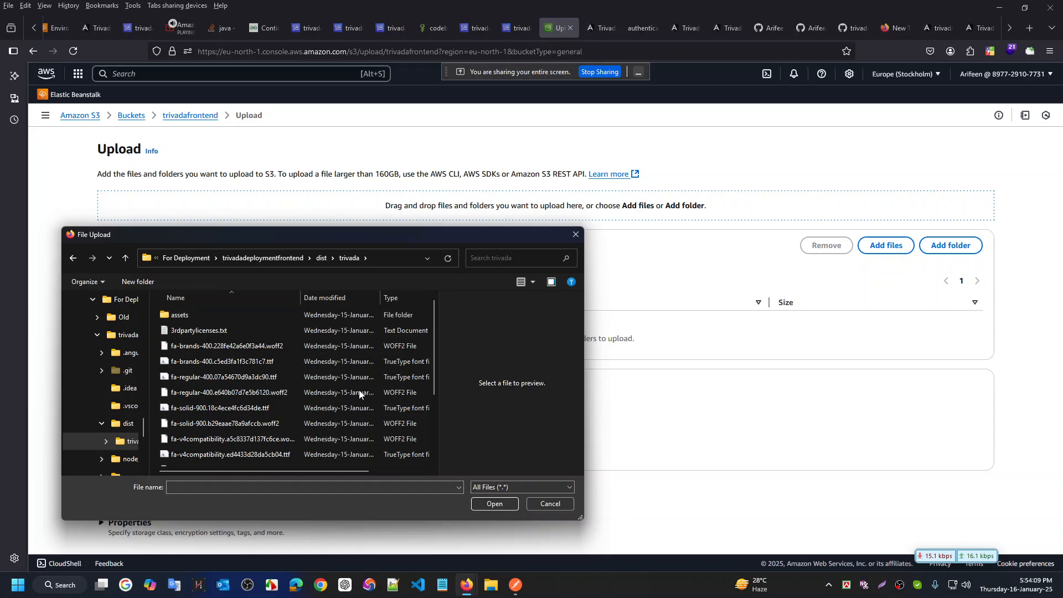
Select all 16 build files in dist\trivada and add them to the upload list
scroll(227, 348, "down", 3)
scroll(233, 355, "up", 3)
key("ctrl+a")
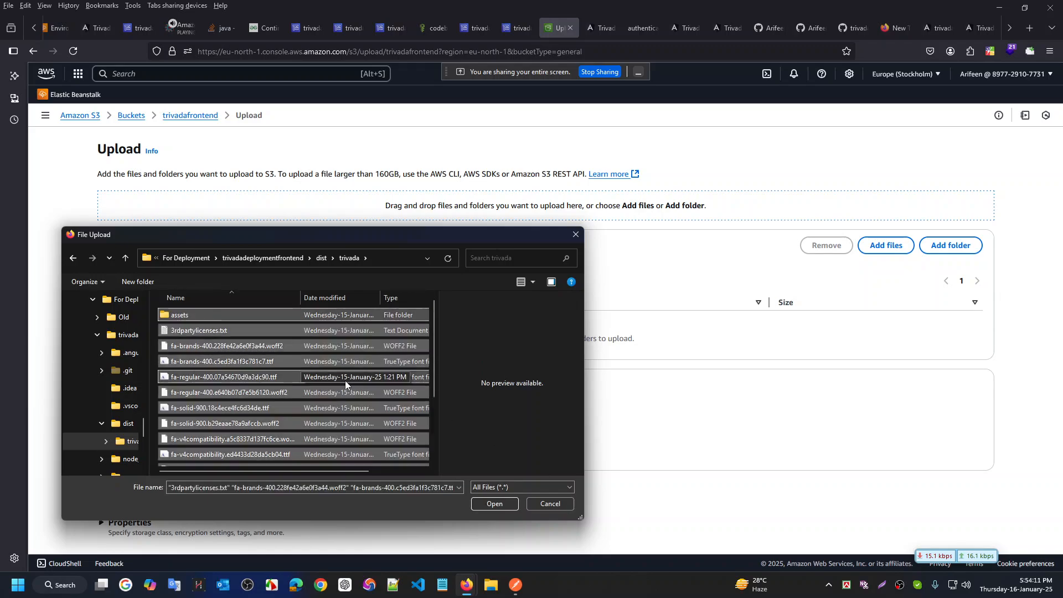
scroll(398, 460, "down", 3)
scroll(357, 451, "up", 3)
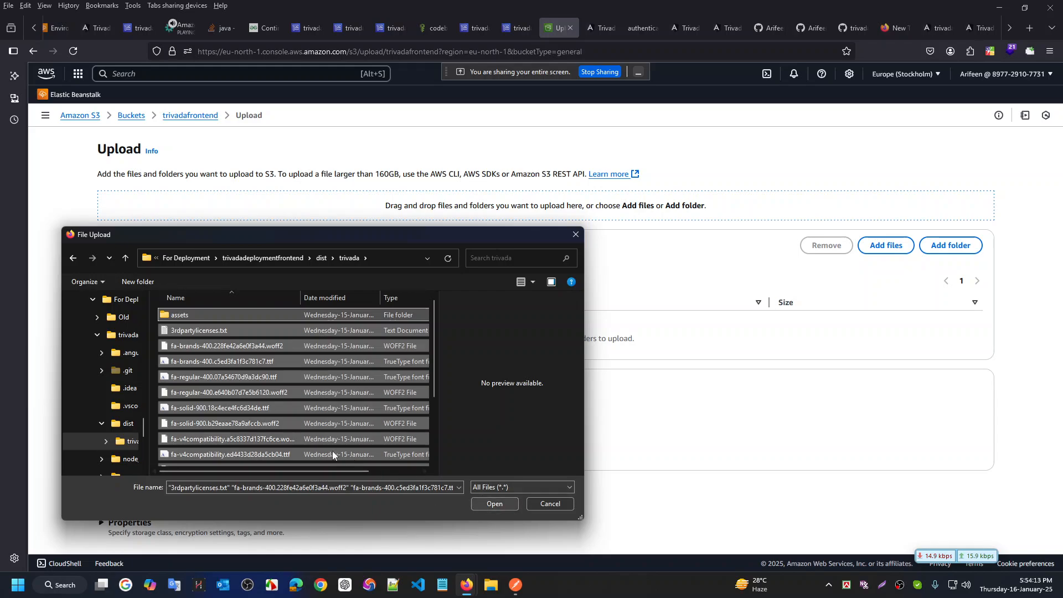
scroll(320, 415, "down", 3)
scroll(321, 415, "up", 3)
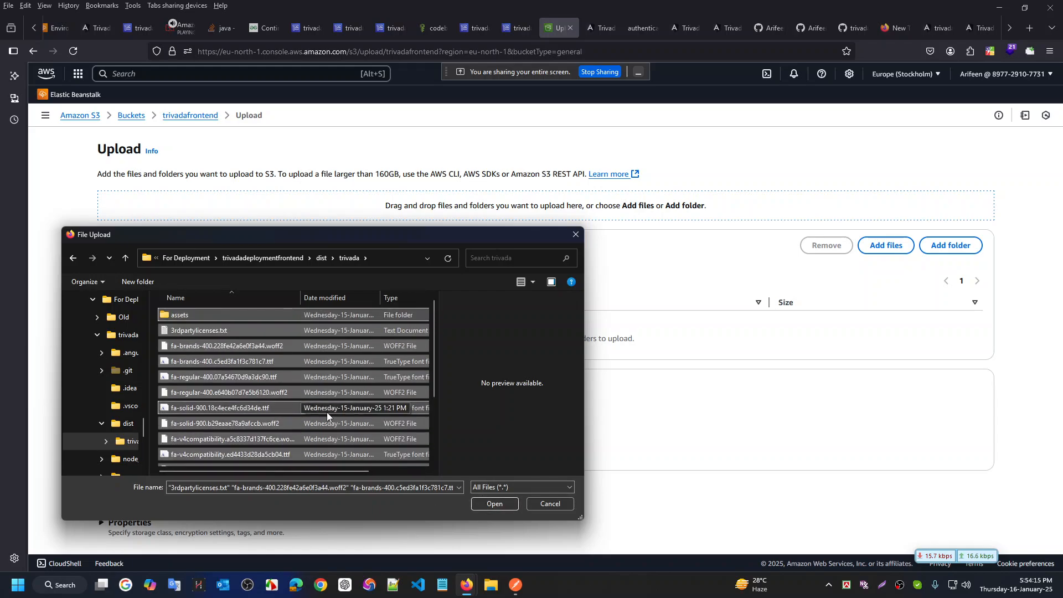
left_click(512, 504)
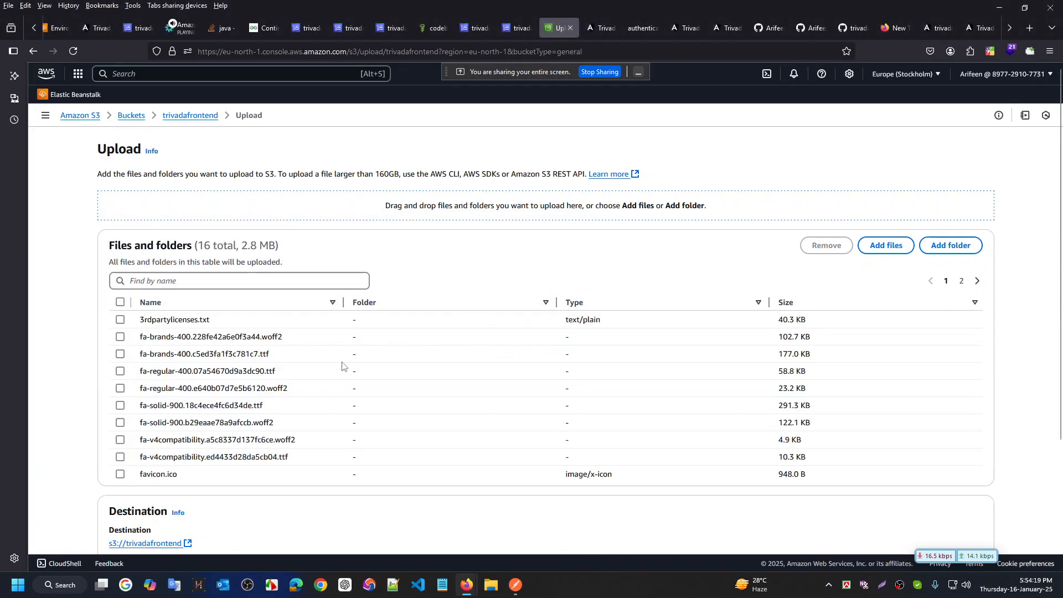
Review both pages of queued files, including index.html and the JS and CSS bundles
scroll(333, 405, "down", 4)
scroll(343, 412, "up", 2)
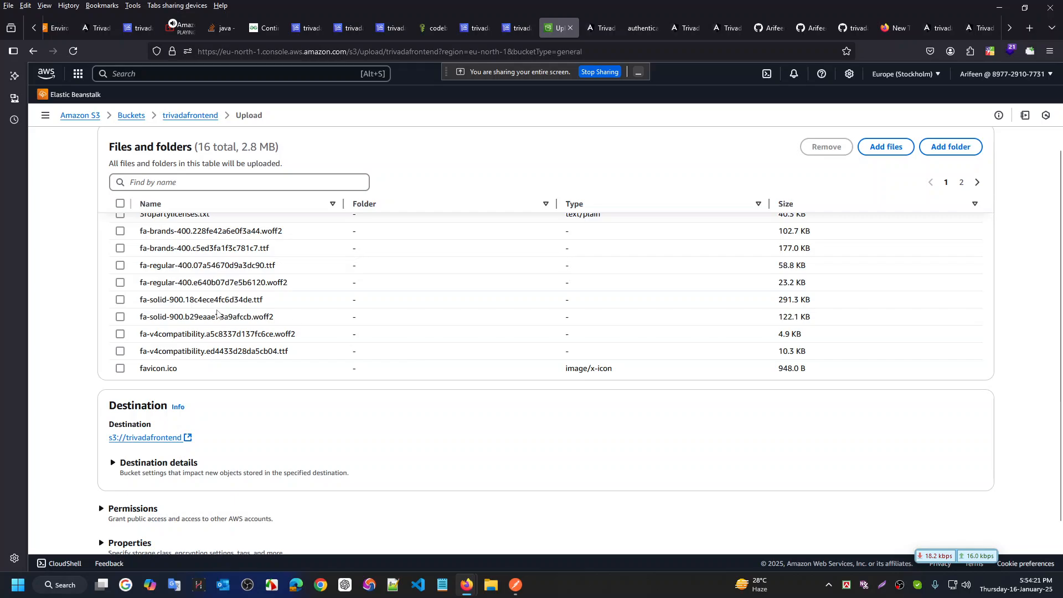
scroll(217, 314, "up", 3)
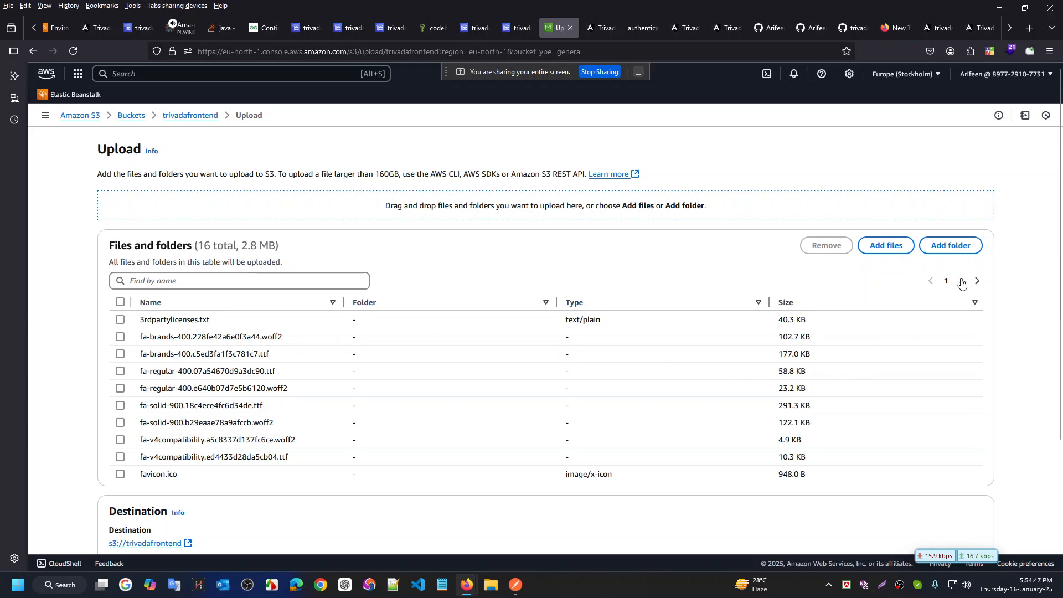
left_click(977, 281)
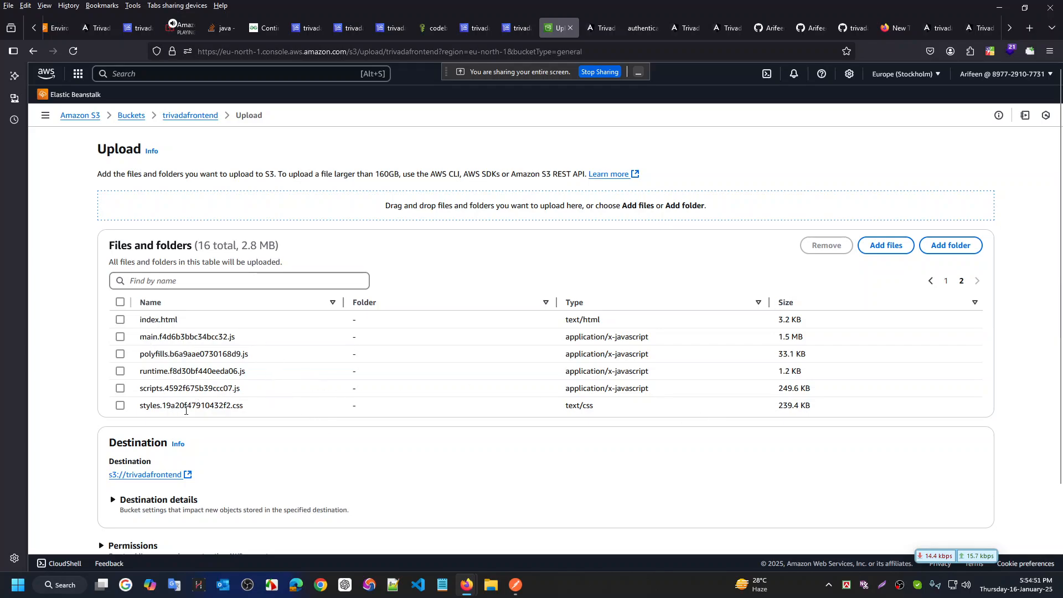
left_click(931, 280)
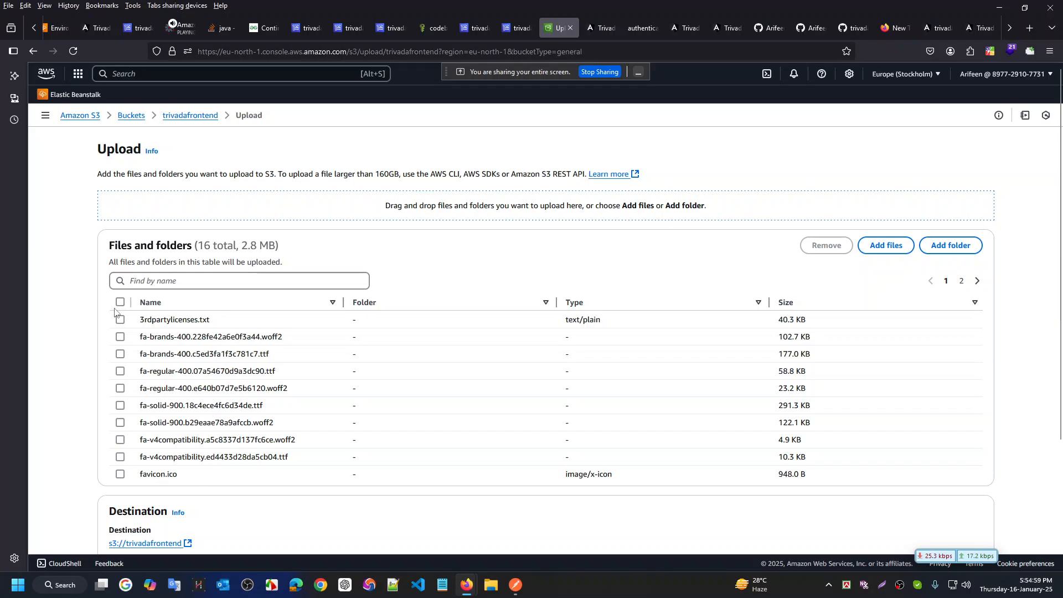
left_click(121, 302)
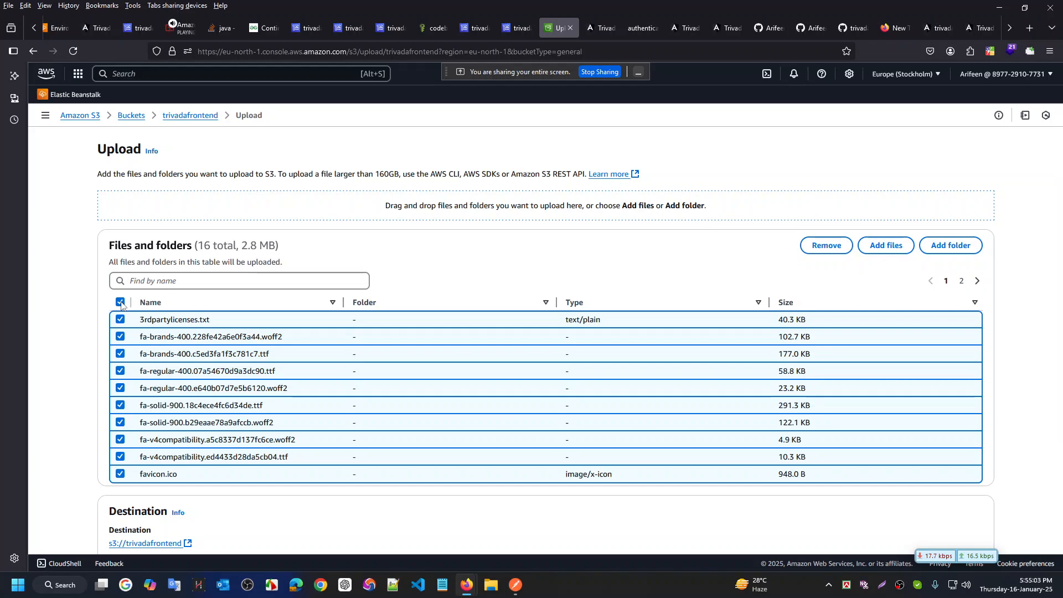
left_click(120, 303)
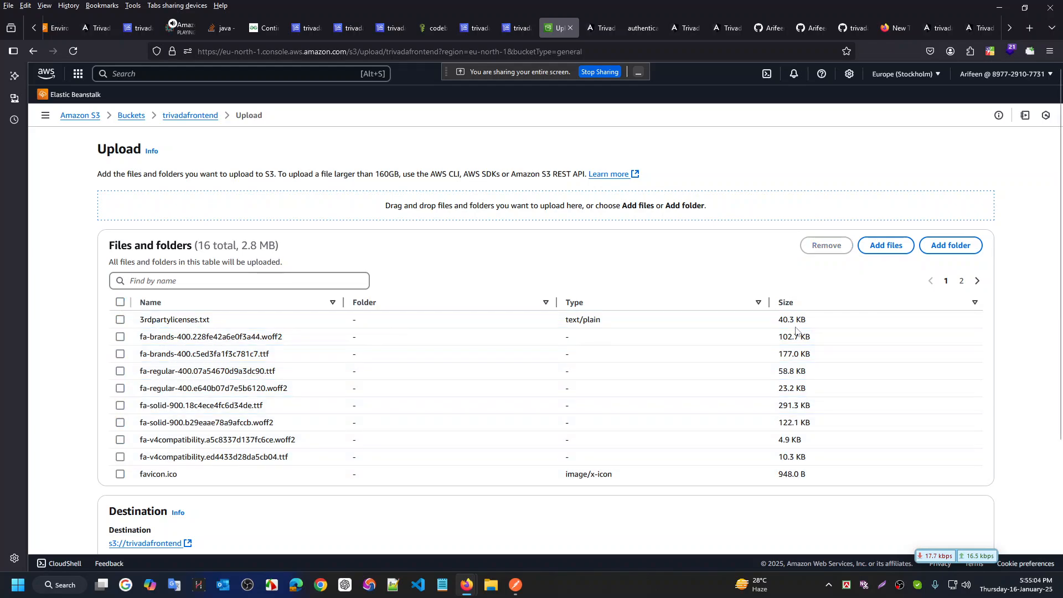
left_click(977, 281)
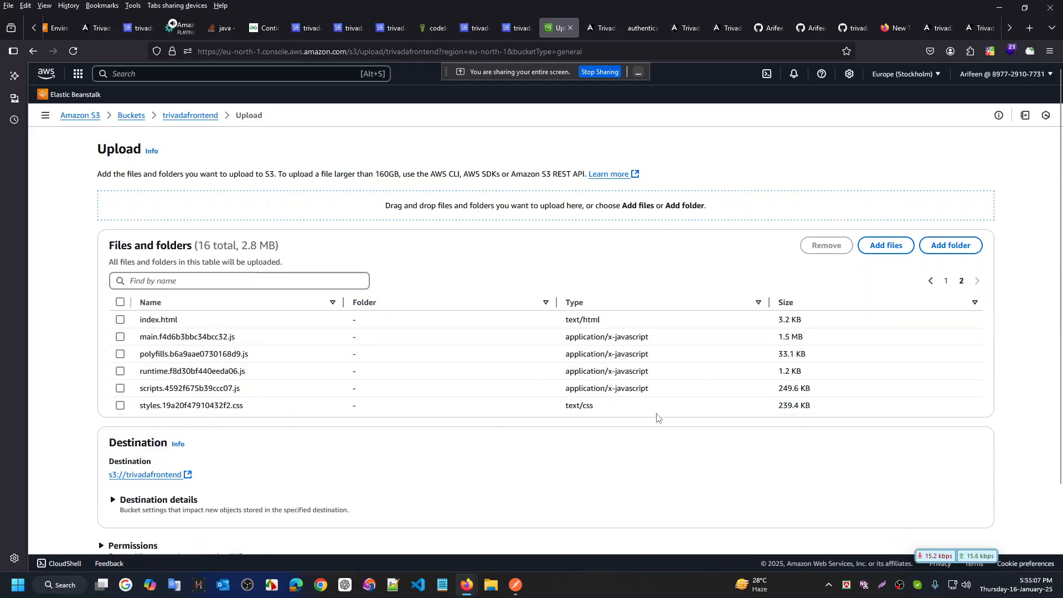
scroll(657, 418, "down", 3)
Start uploading the 16 build files to trivadafrontend
left_click(970, 522)
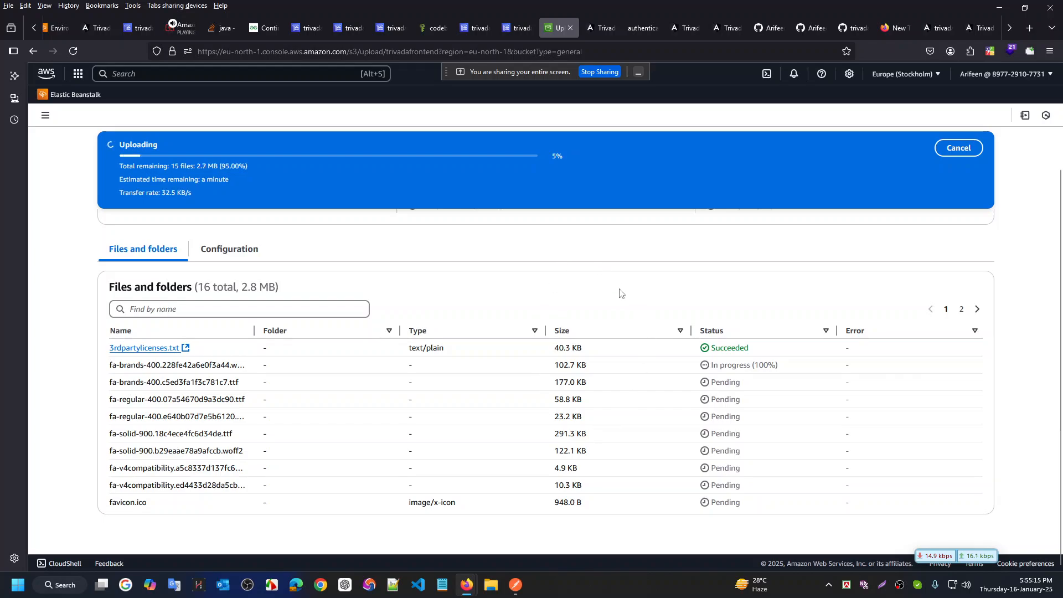
key("ctrl+super+Right")
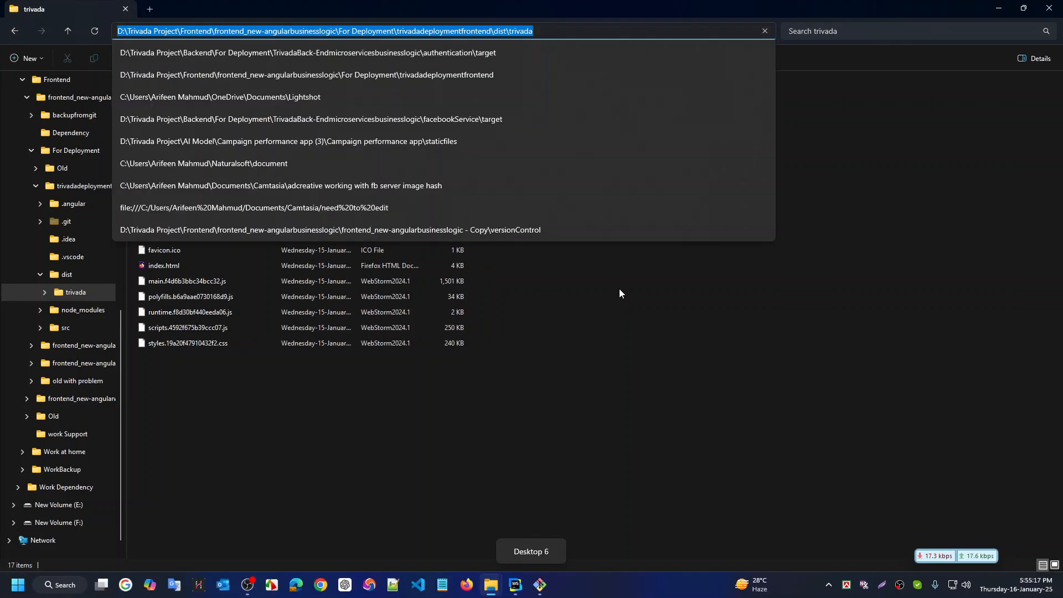
left_click(533, 4)
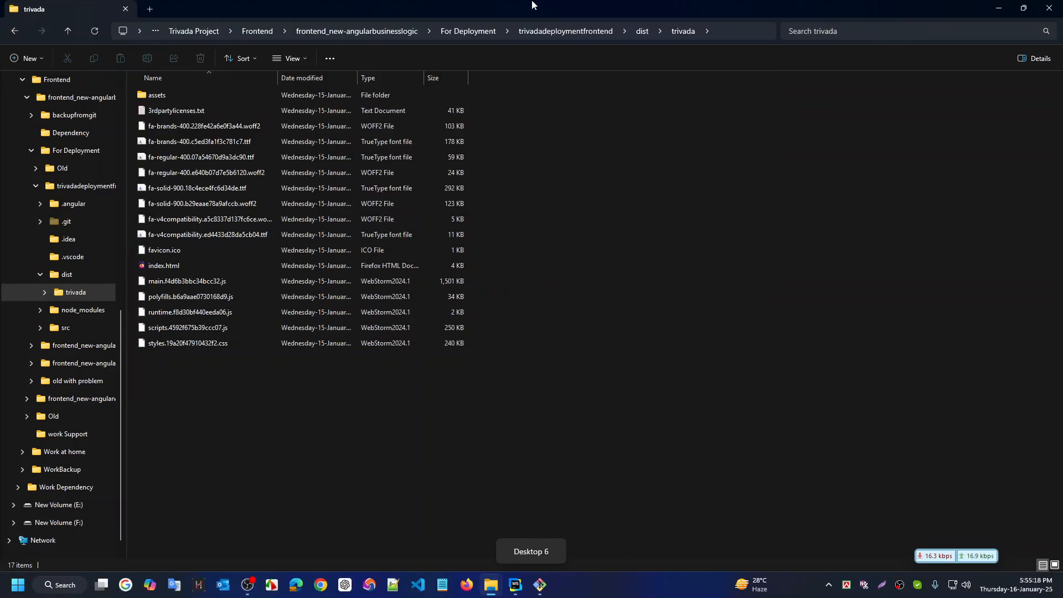
Check the dist folder in WebStorm and the Trivada tab while the upload reaches 24%
left_click(515, 592)
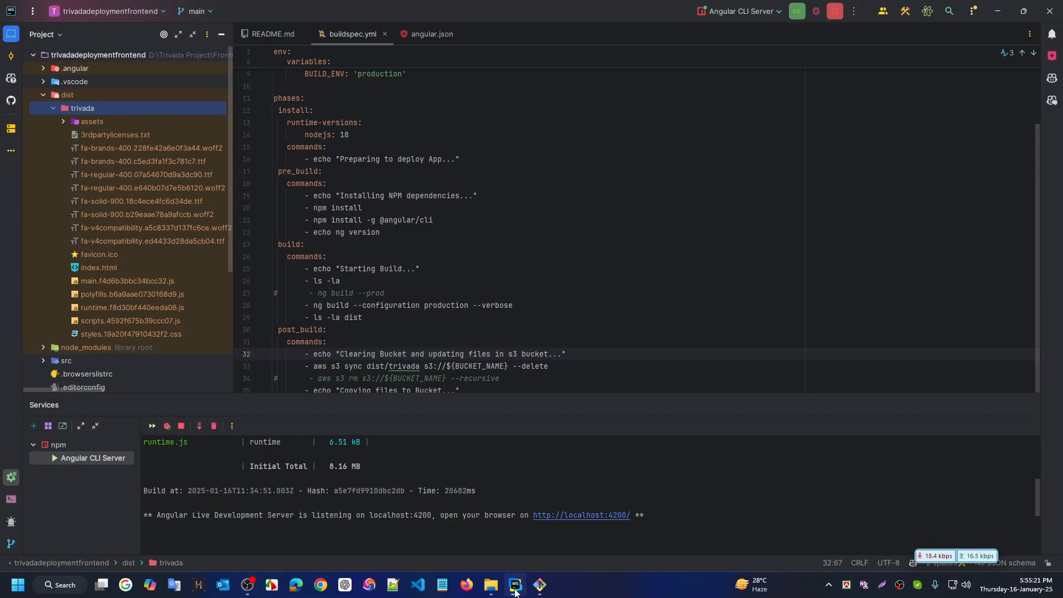
left_click(516, 592)
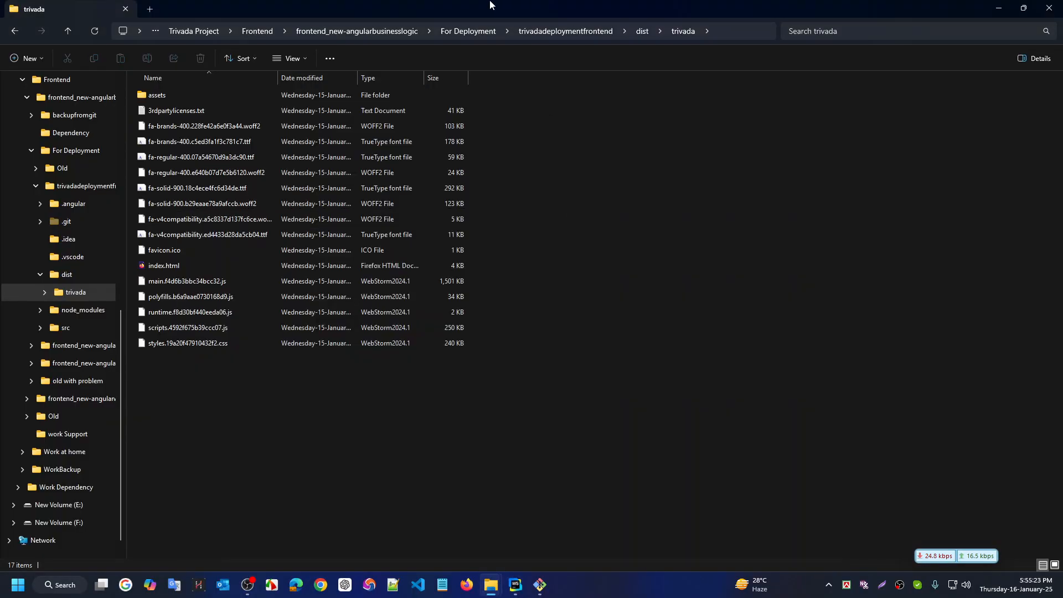
key("ctrl+super+Left")
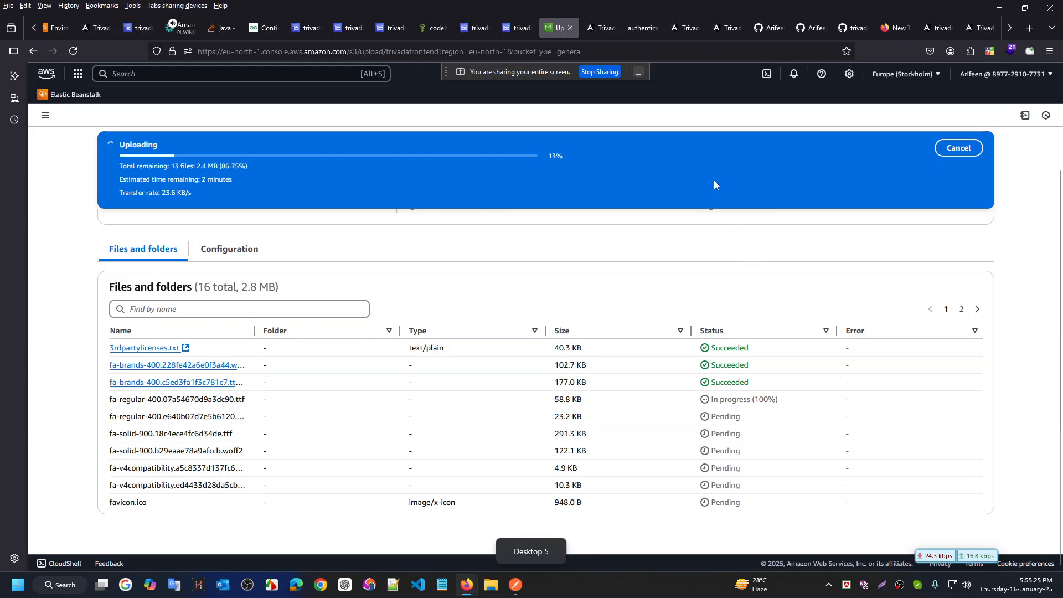
left_click(599, 28)
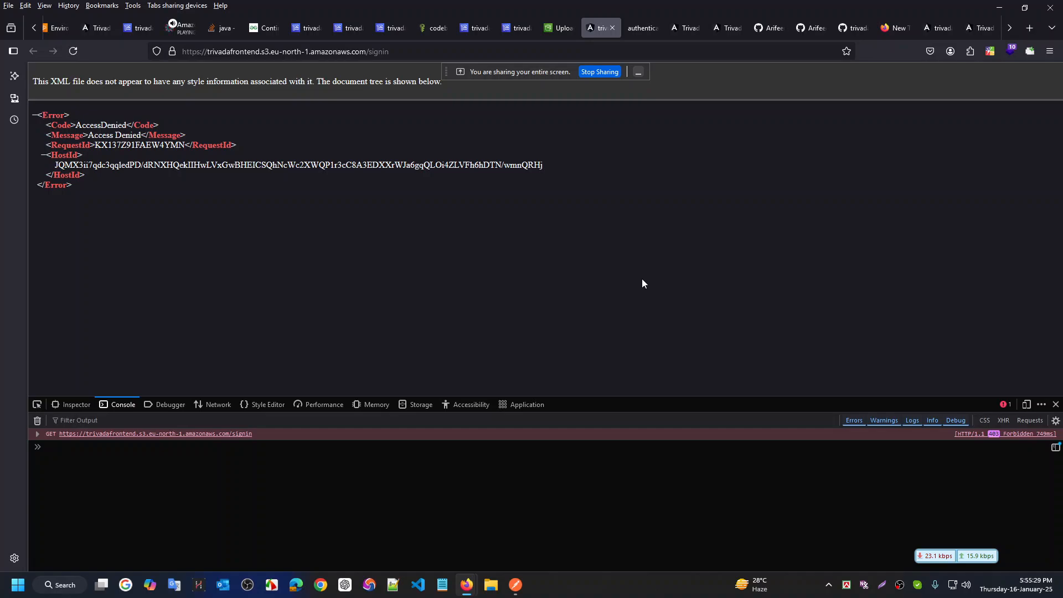
left_click(561, 29)
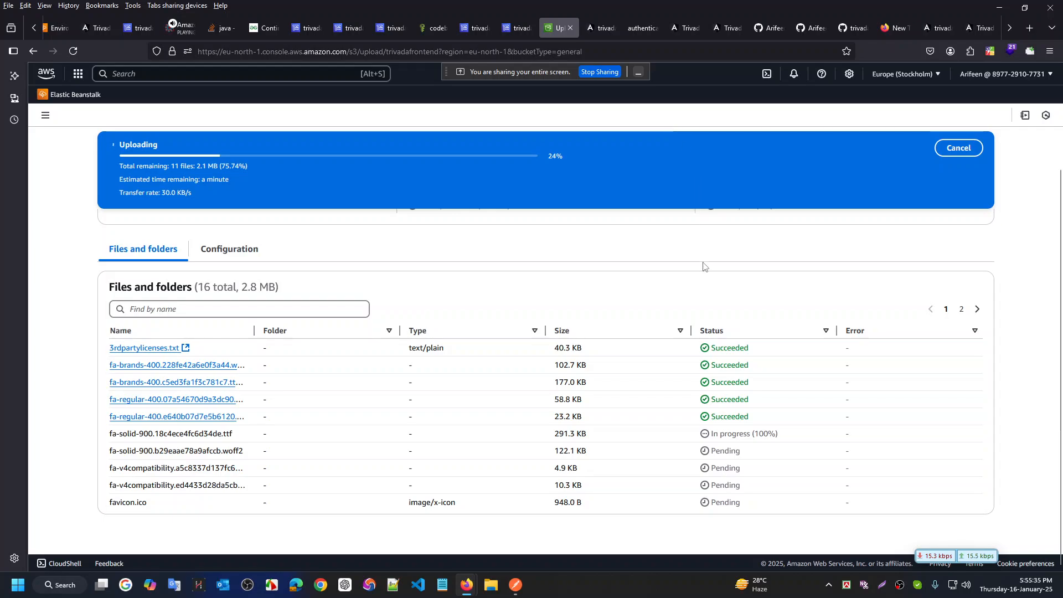
Watch the upload until all 16 files (2.8 MB) succeed, checking both status pages
scroll(686, 277, "up", 3)
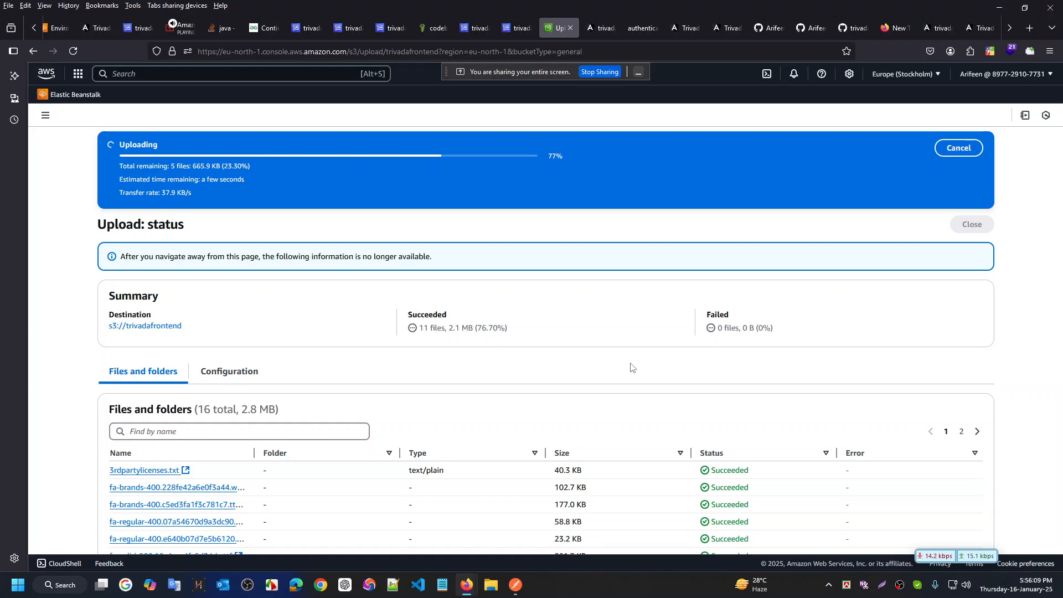
scroll(632, 368, "down", 3)
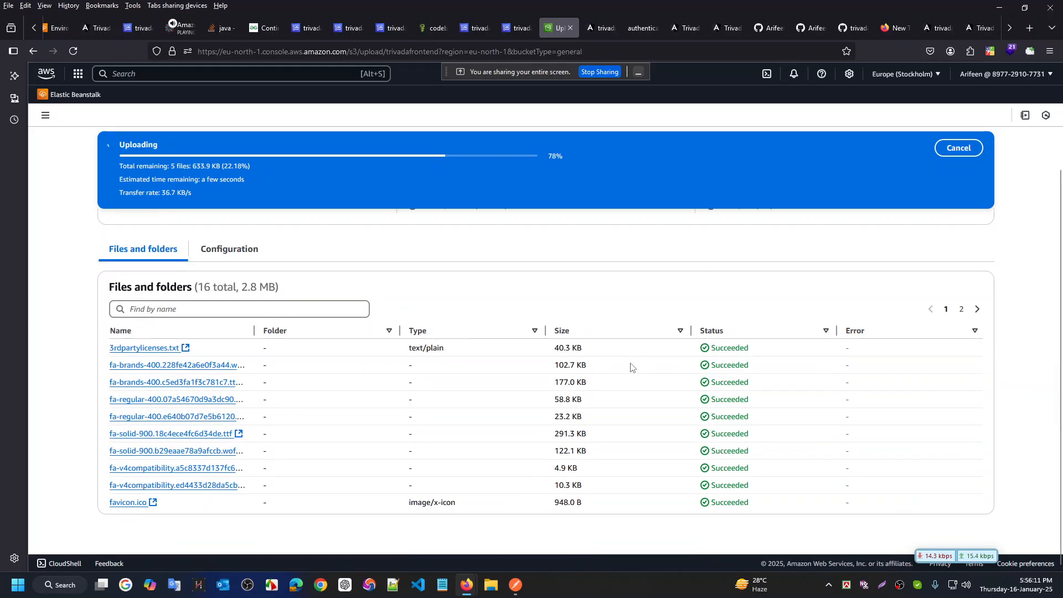
scroll(150, 303, "up", 3)
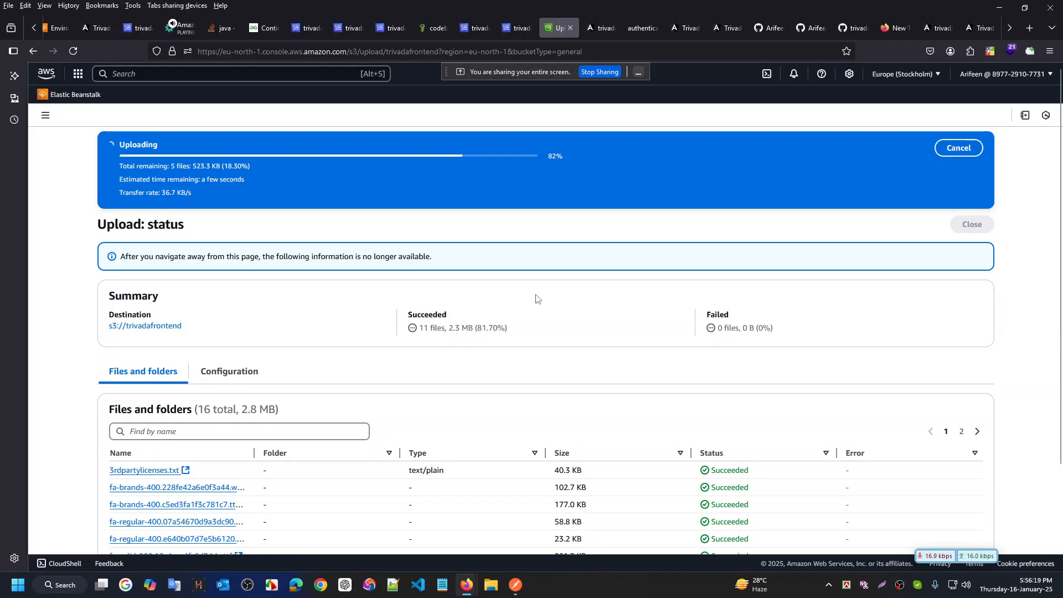
scroll(534, 302, "down", 3)
scroll(552, 299, "up", 3)
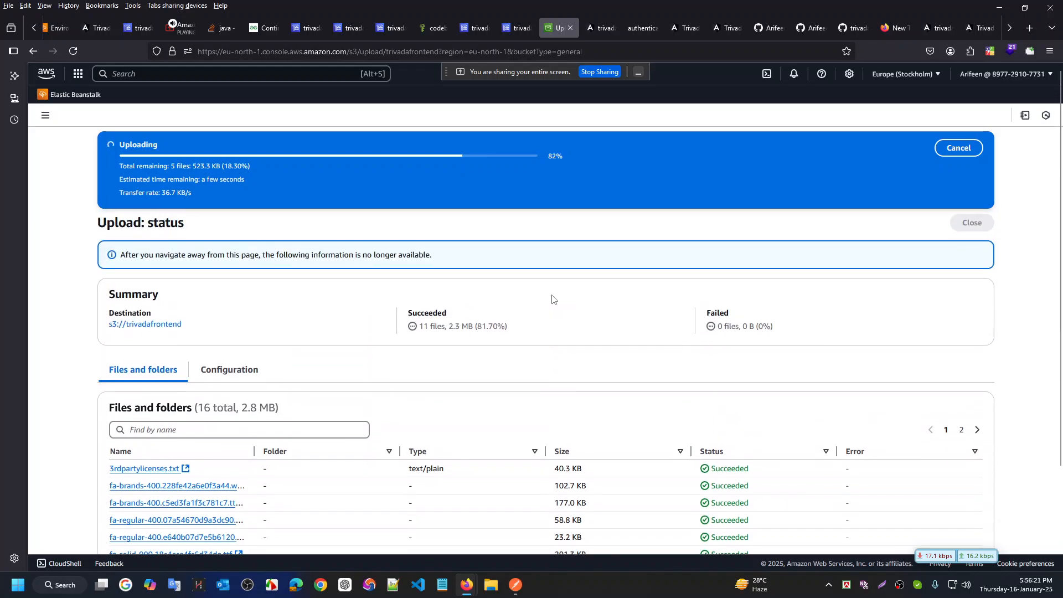
left_click(977, 431)
scroll(657, 393, "down", 2)
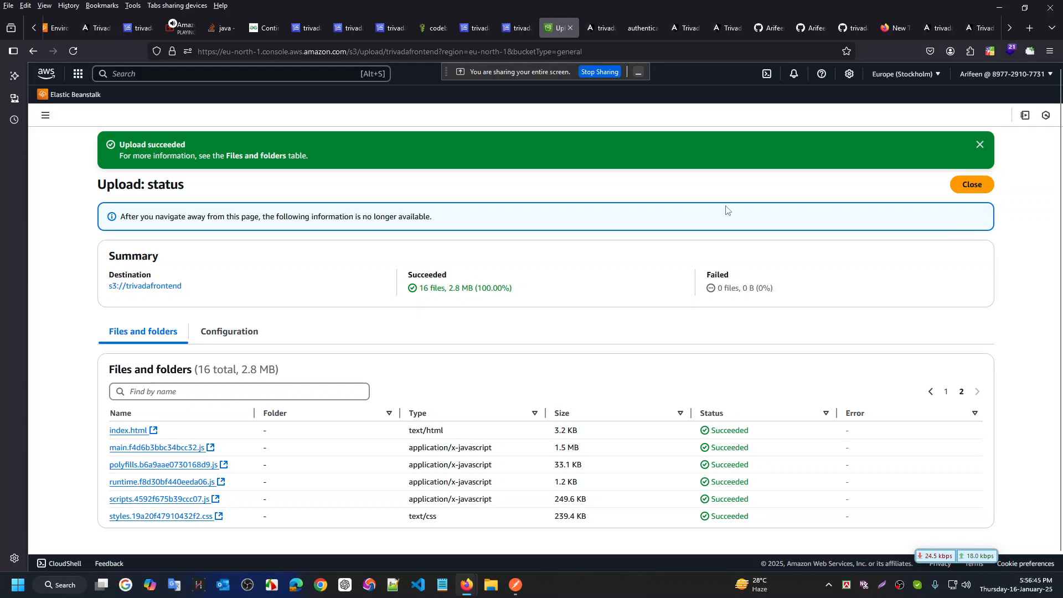
Reload the hosted site's AccessDenied page twice to retest access
left_click(616, 30)
key("ctrl+l")
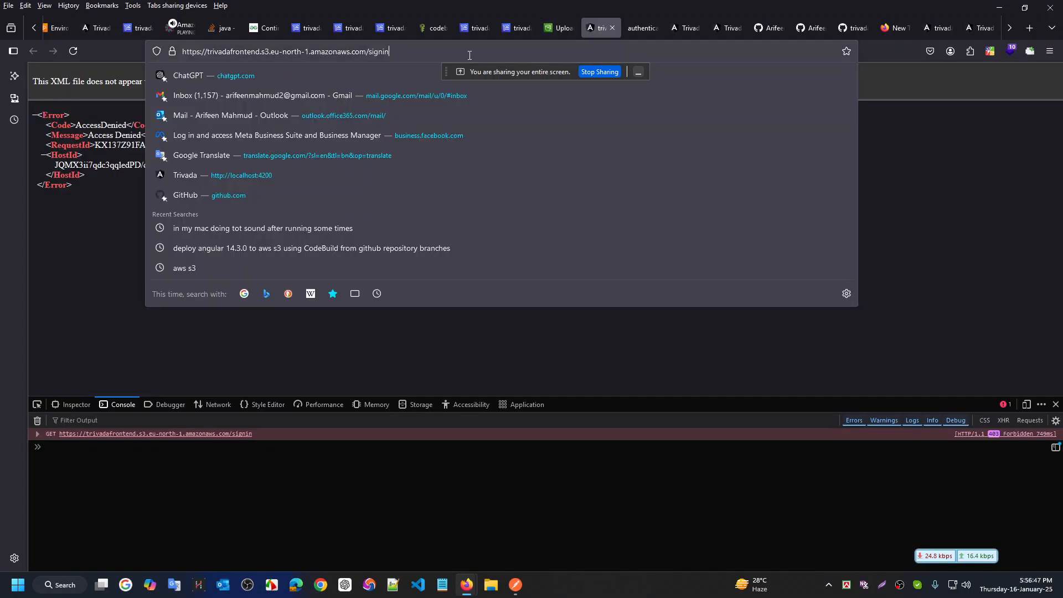
key("Return")
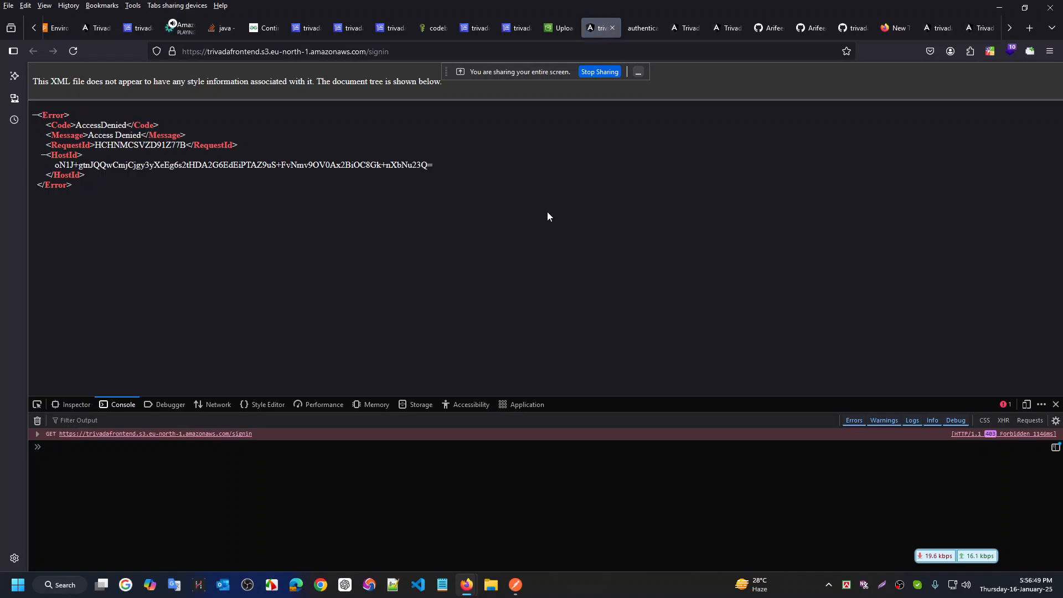
left_click(433, 51)
key("Return")
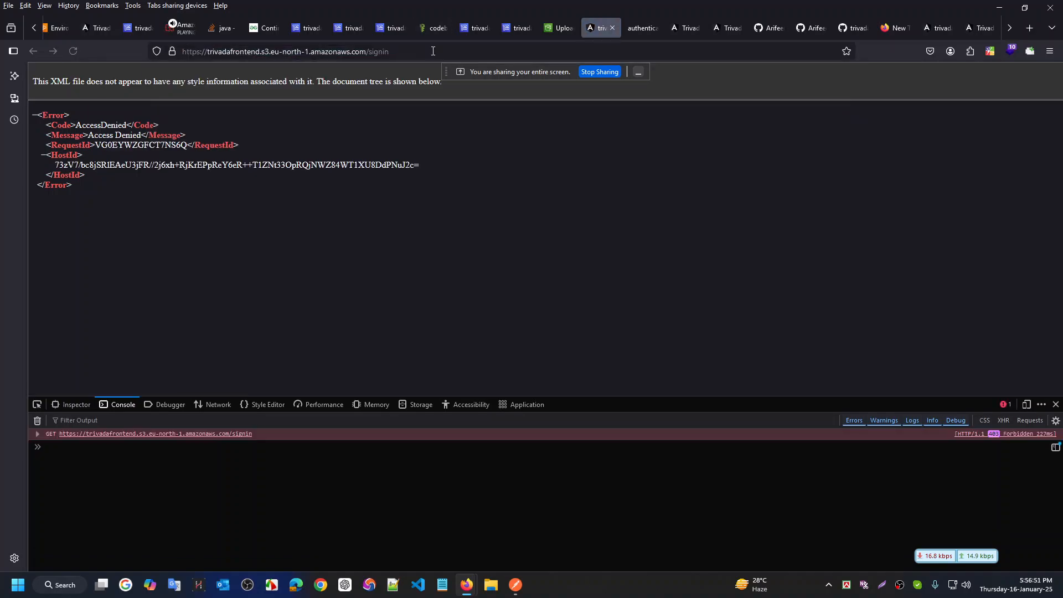
Close the upload status and open the index.html object's details in trivadafrontend
left_click(558, 28)
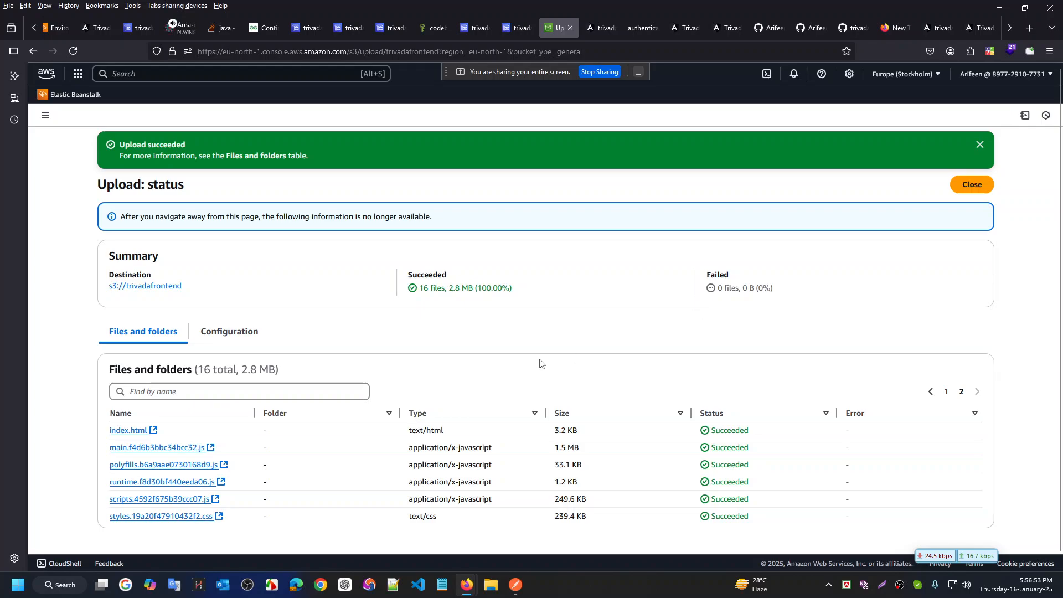
scroll(388, 448, "down", 1)
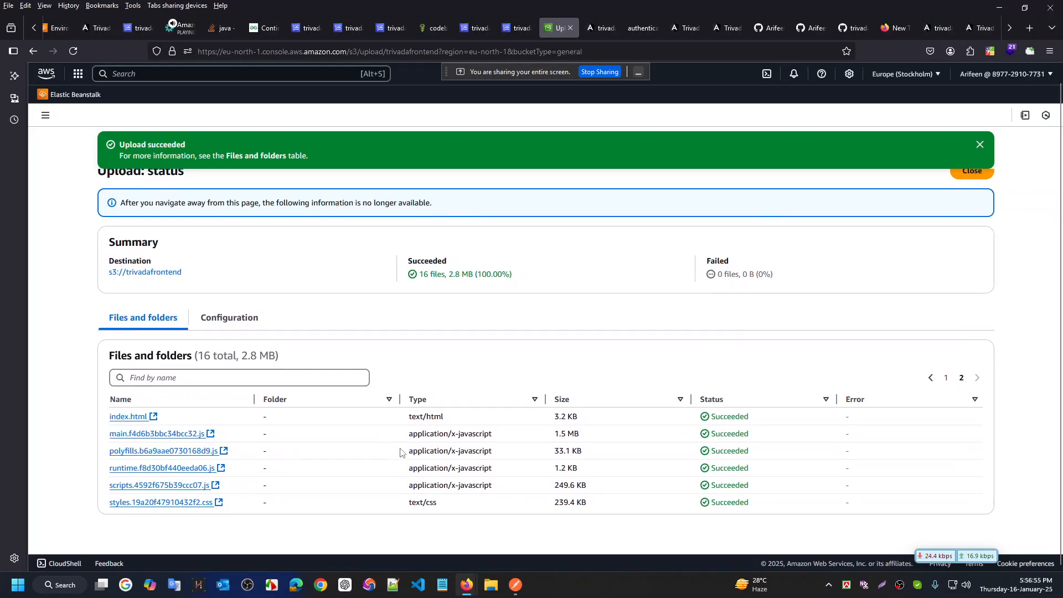
scroll(609, 333, "up", 1)
left_click(972, 186)
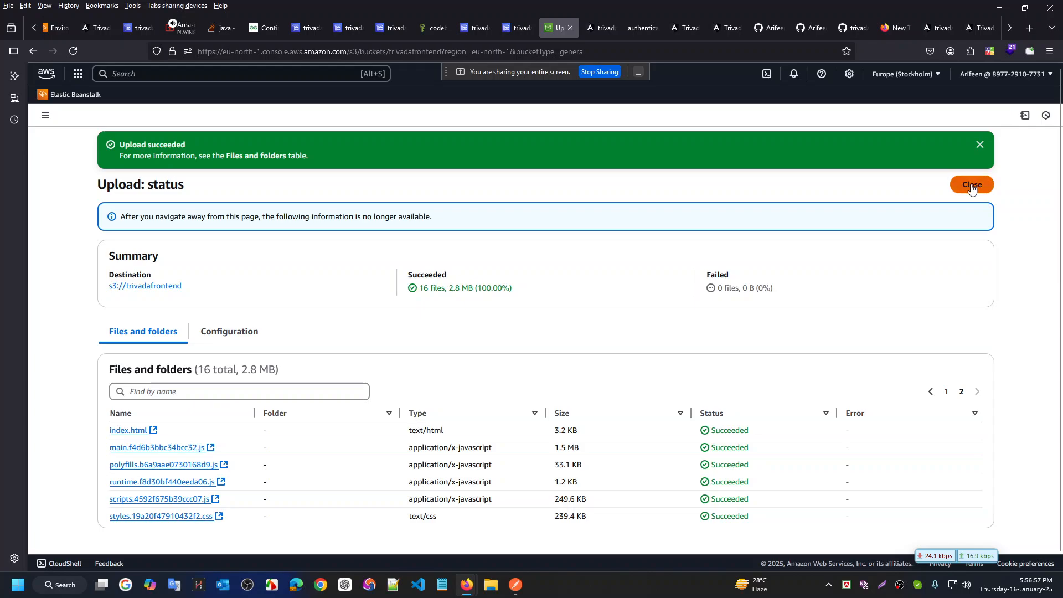
scroll(324, 421, "down", 5)
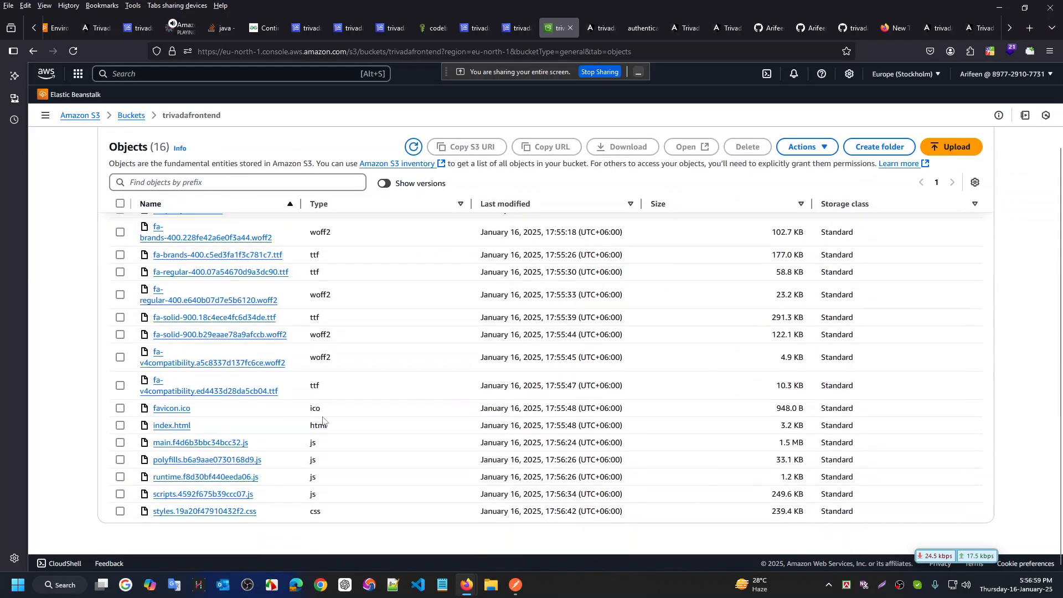
left_click(169, 425)
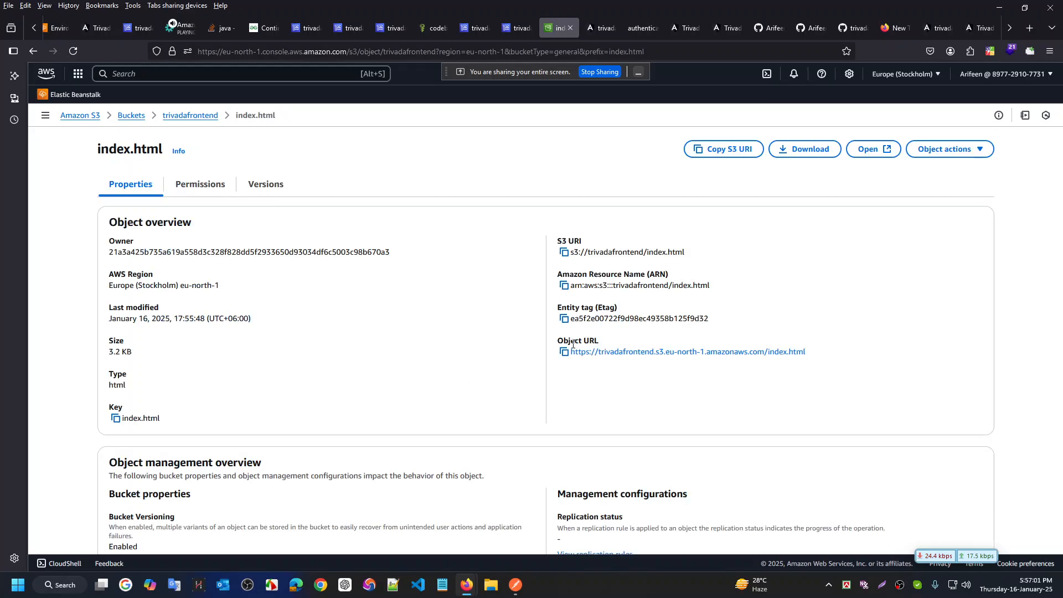
Open index.html via its Object URL and sign in with the account email and password
left_click(740, 357)
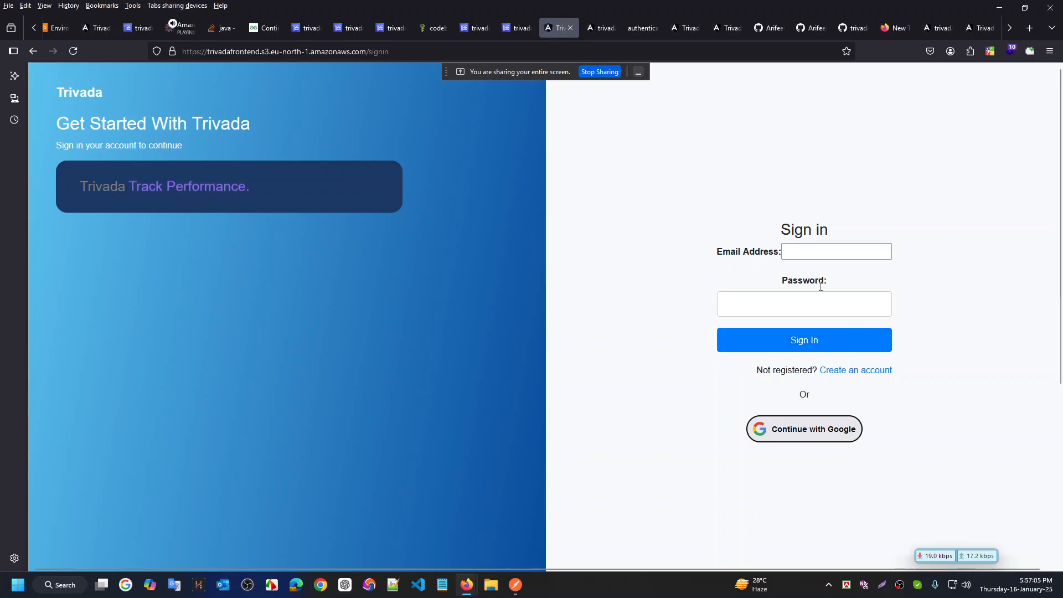
left_click(824, 251)
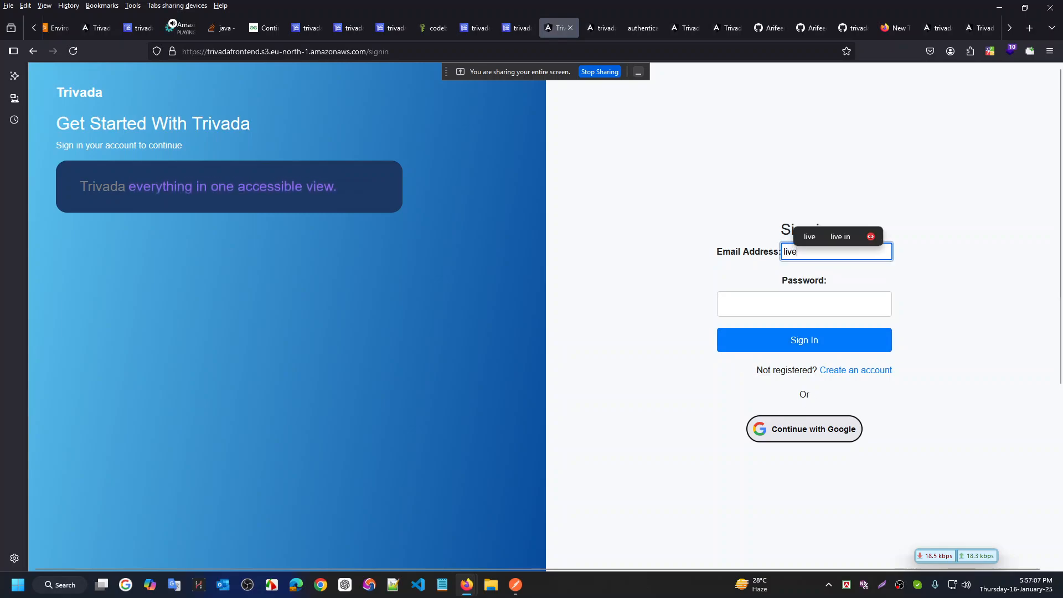
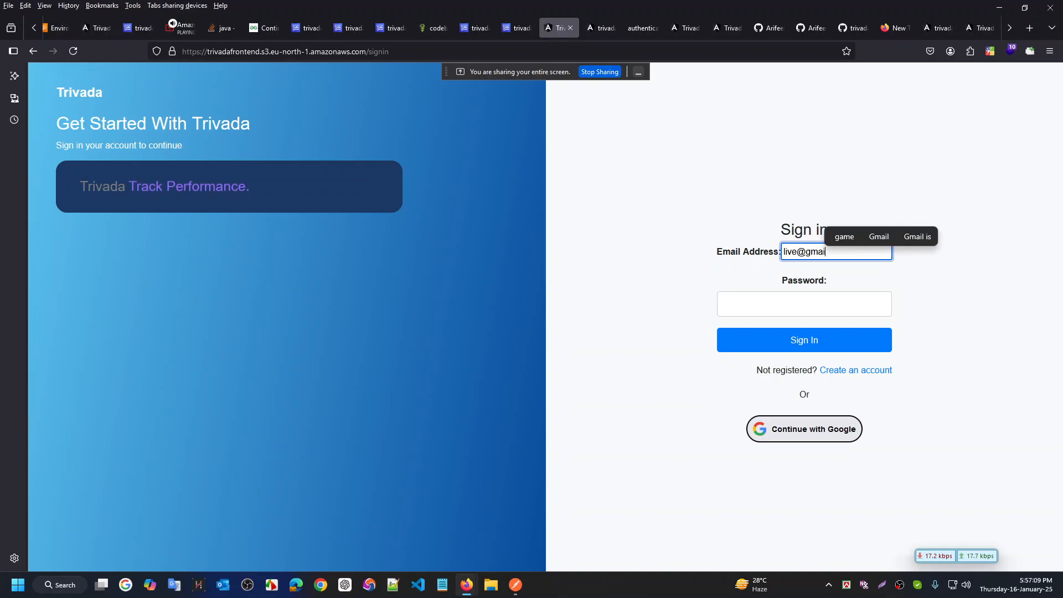
key("Tab")
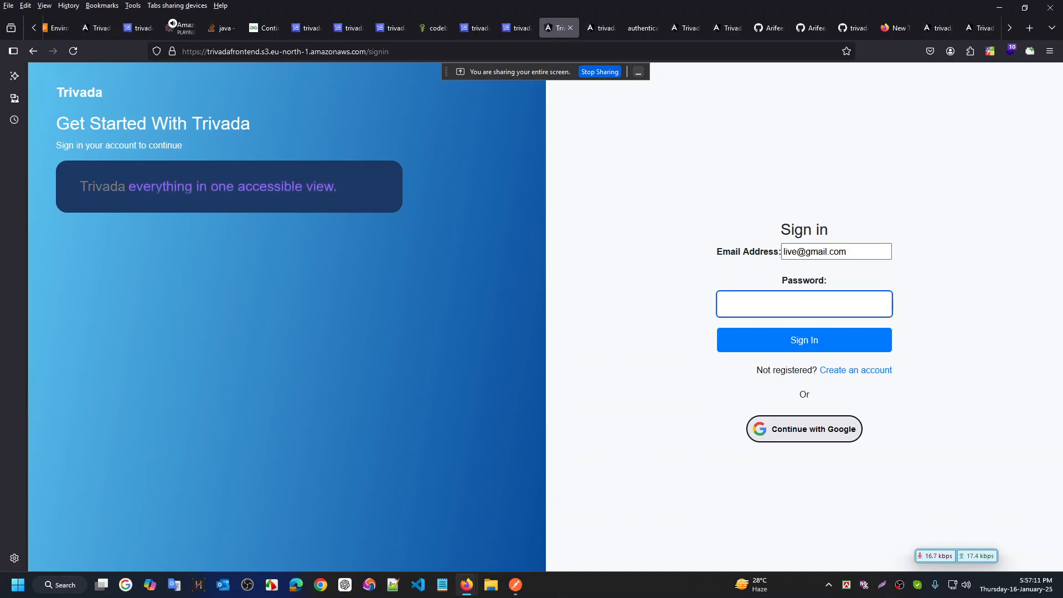
type("•")
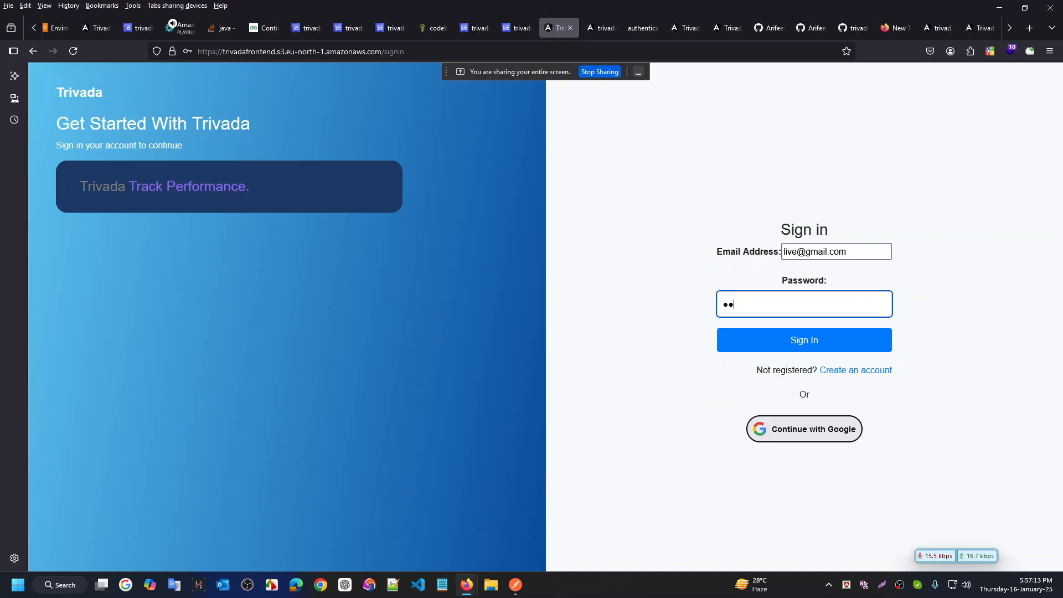
key("BackSpace")
key("BackSpace")
type("••••")
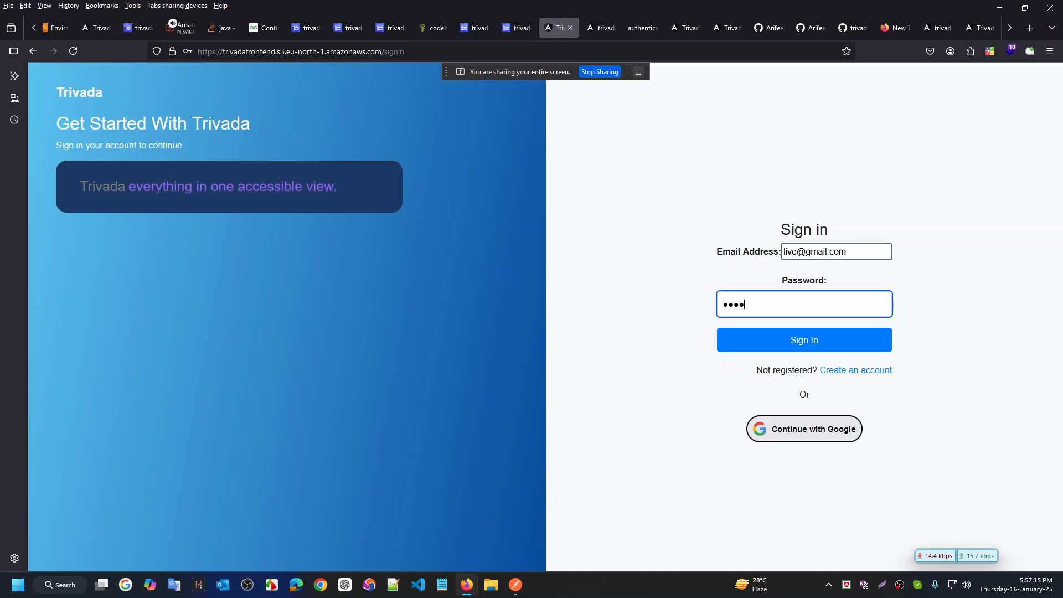
type("••")
key("Return")
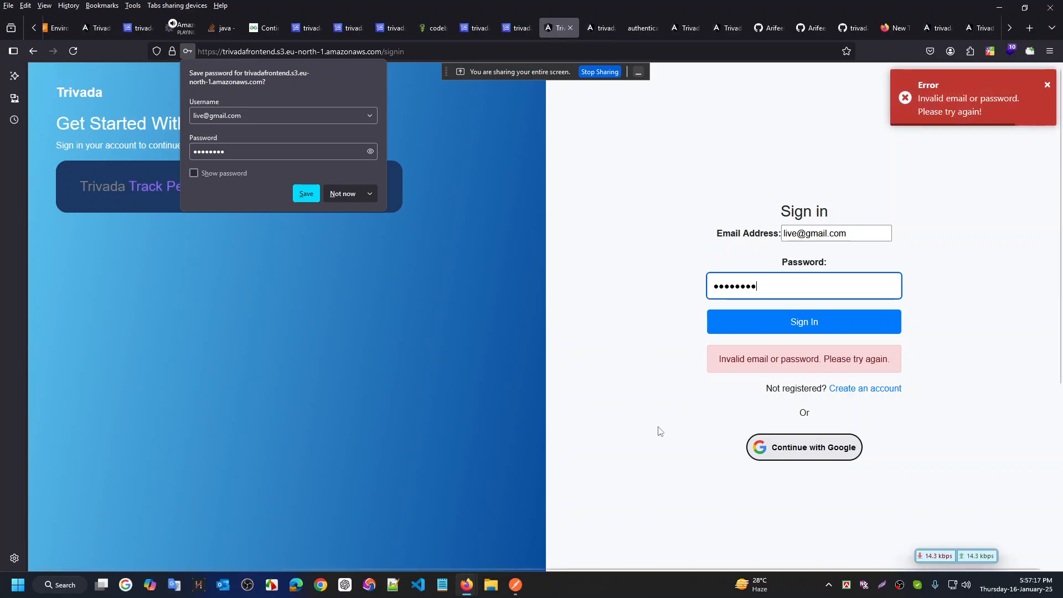
Inspect the page and expand the console's Login error, showing status 0 Unknown Error
right_click(491, 461)
left_click(510, 447)
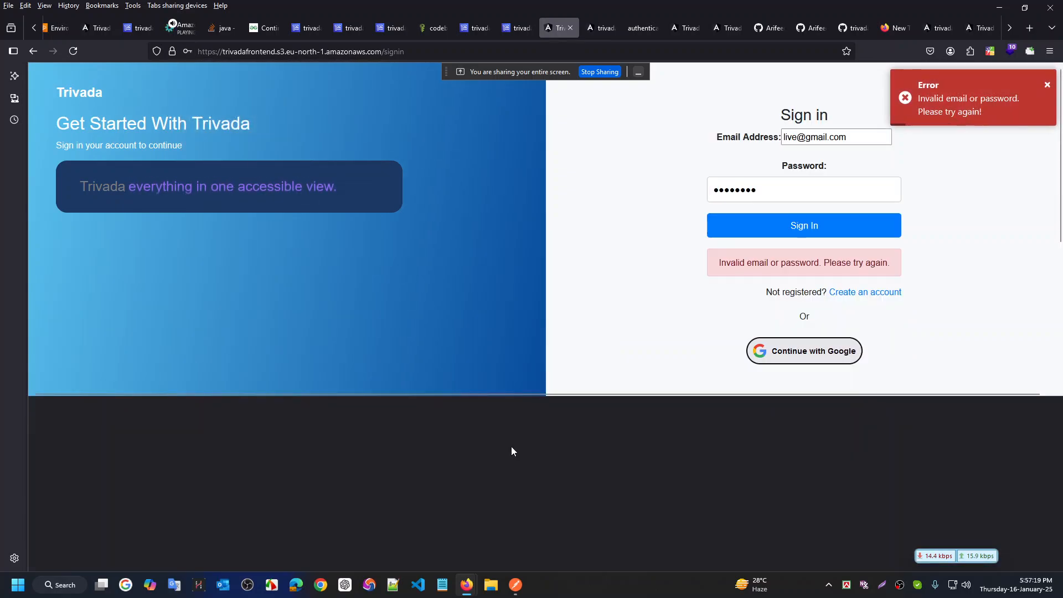
left_click(123, 407)
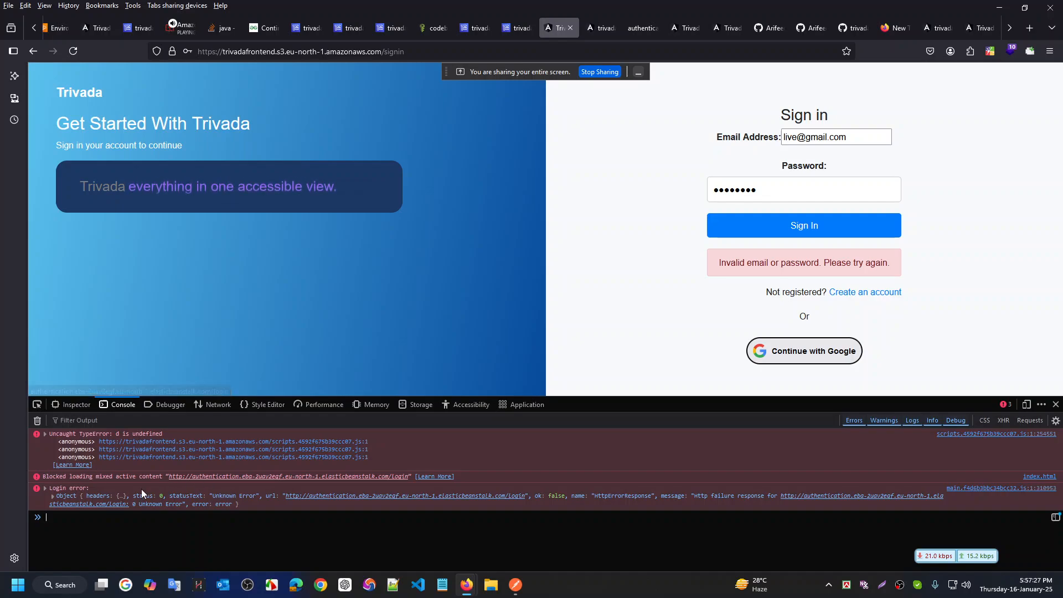
left_click(52, 497)
scroll(295, 461, "down", 1)
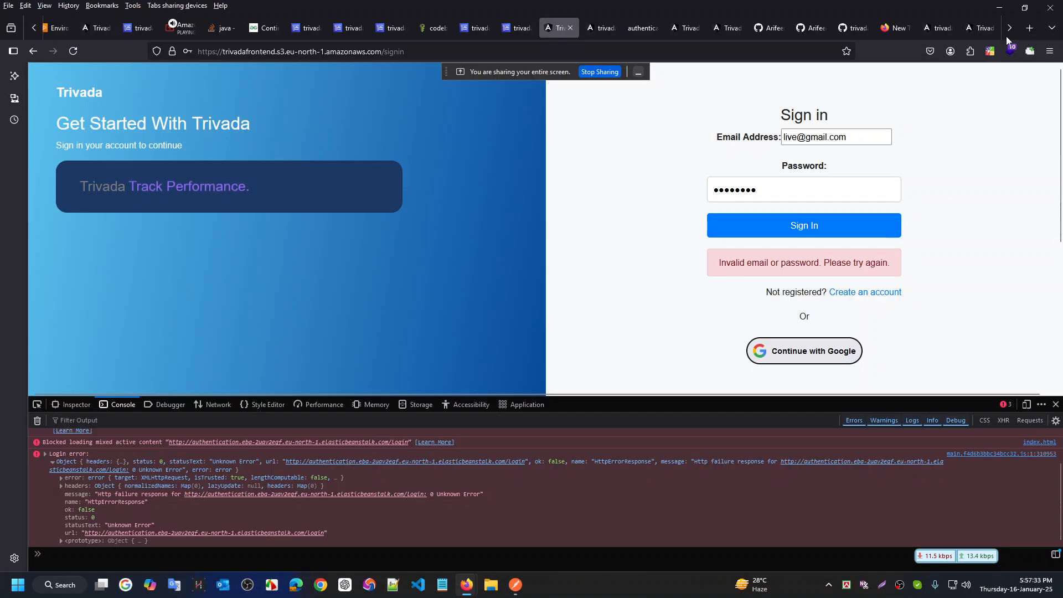
In the localhost Trivada tab, dismiss the welcome dialog, log out, and begin entering the email
left_click(978, 27)
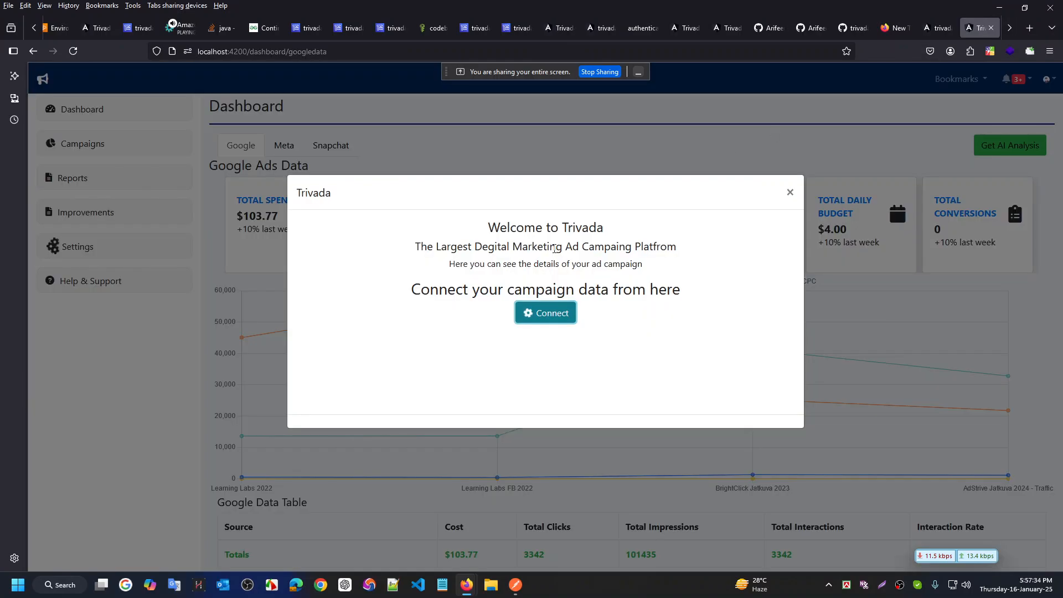
left_click(790, 192)
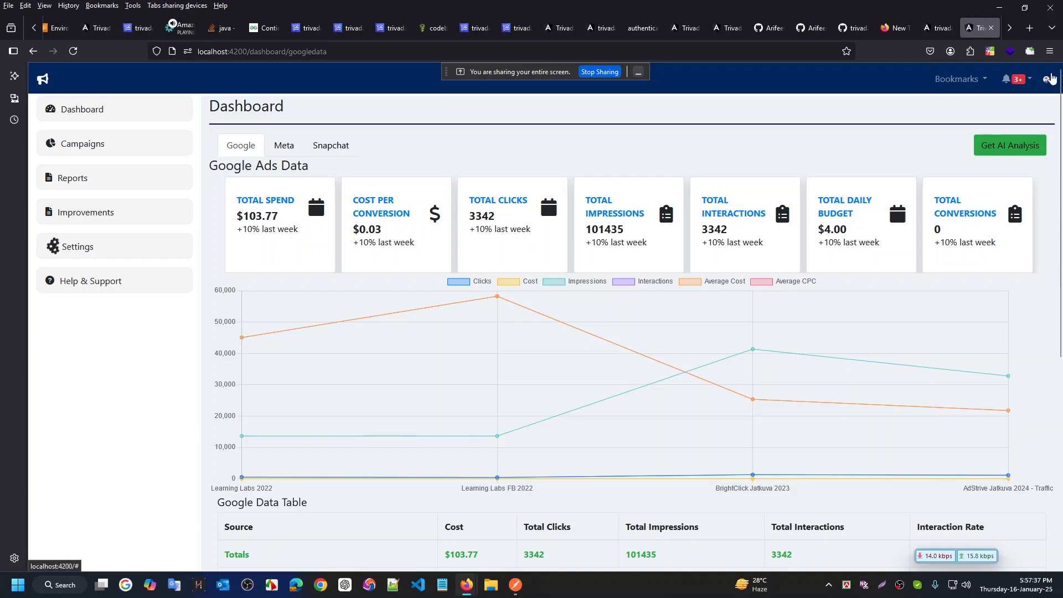
left_click(1046, 78)
left_click(986, 167)
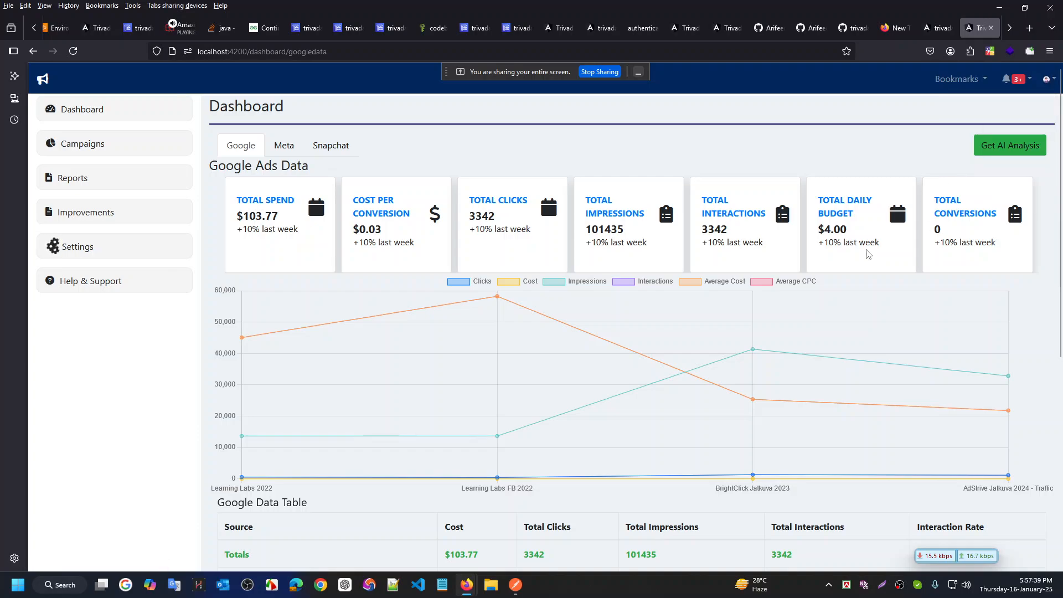
left_click(819, 251)
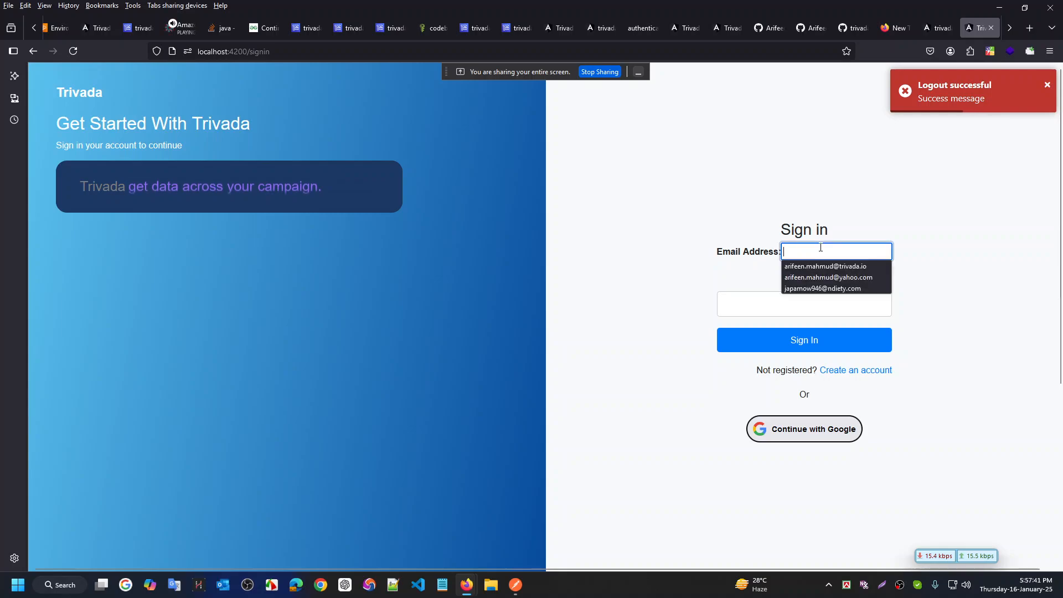
type("lo")
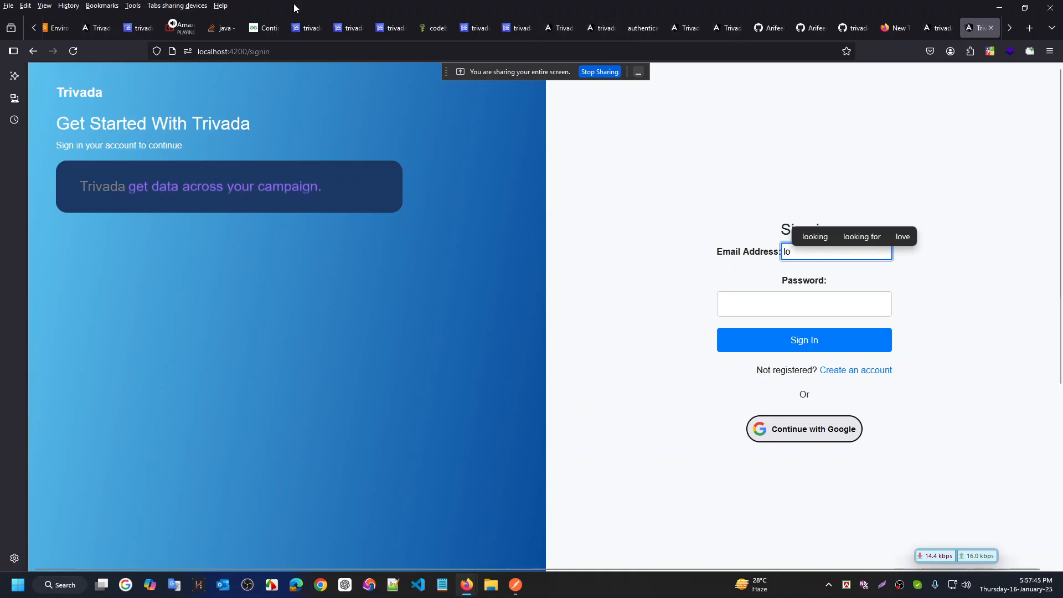
Reload the hosted S3 sign-in URL several times; it still returns AccessDenied
left_click(610, 28)
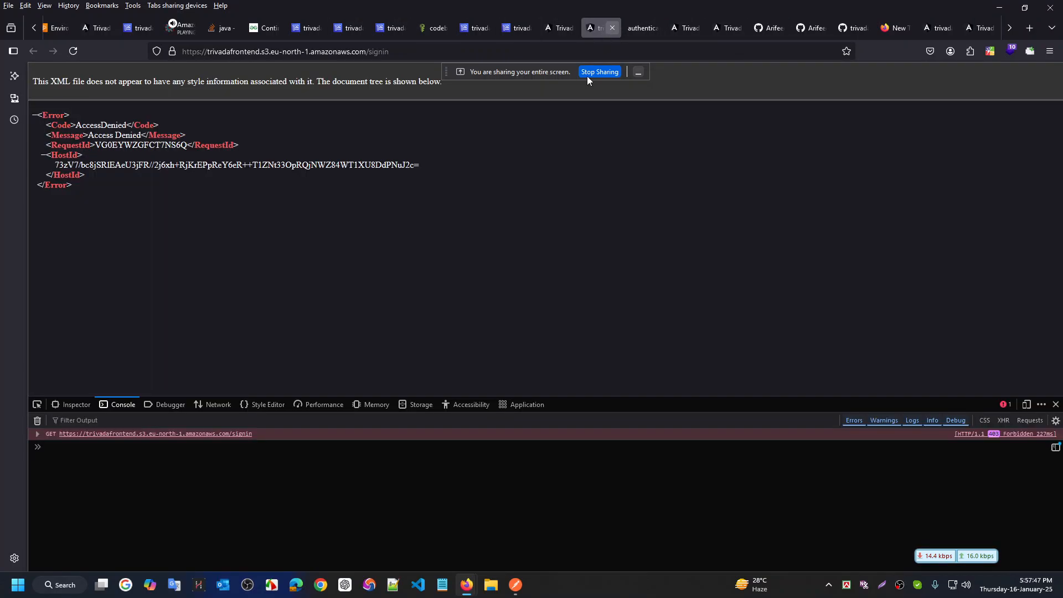
key("F5")
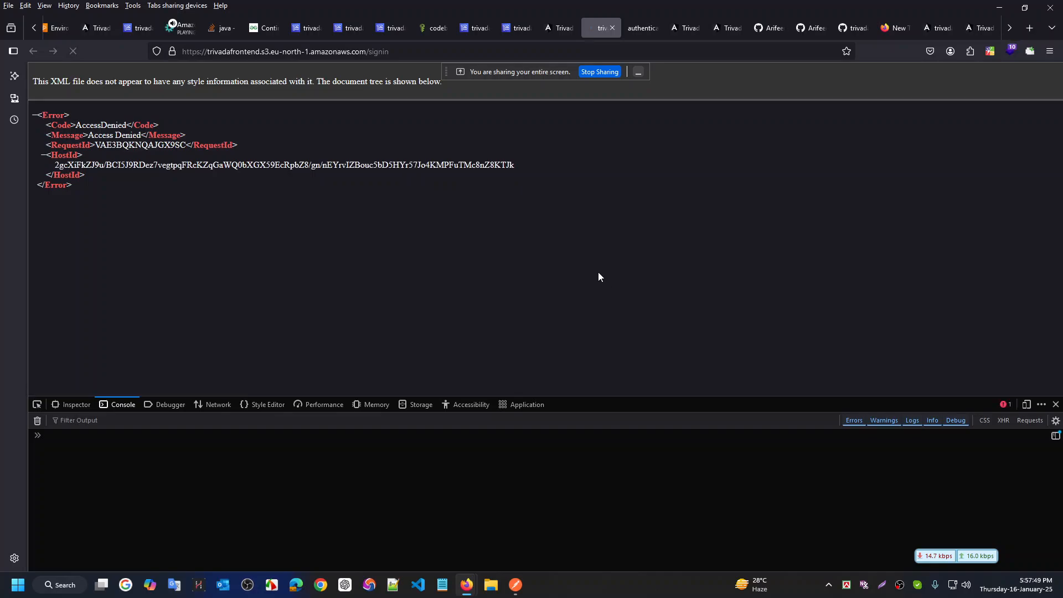
left_click(535, 48)
key("Return")
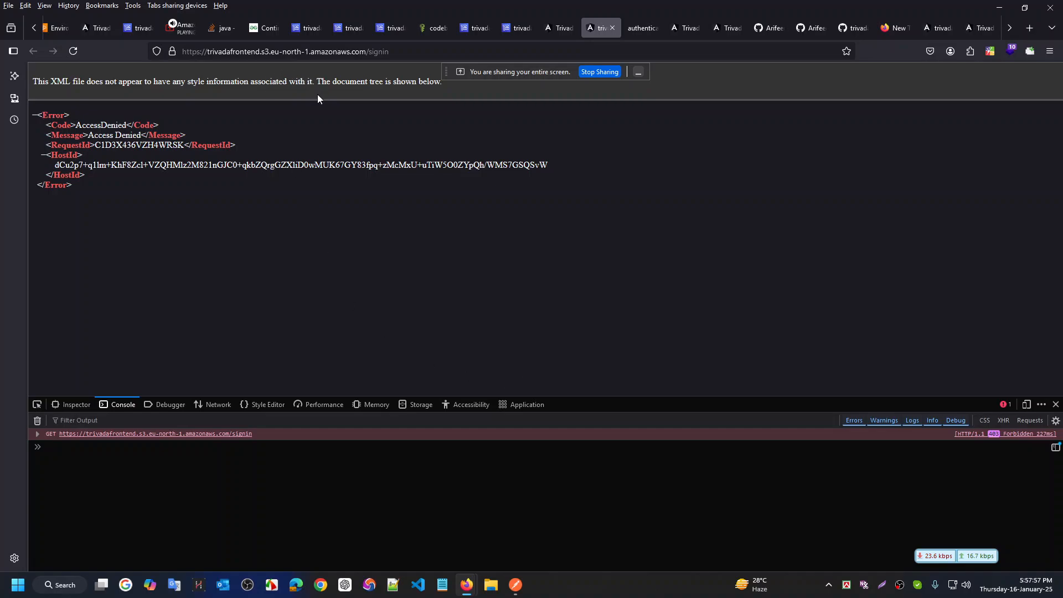
left_click(440, 51)
key("Return")
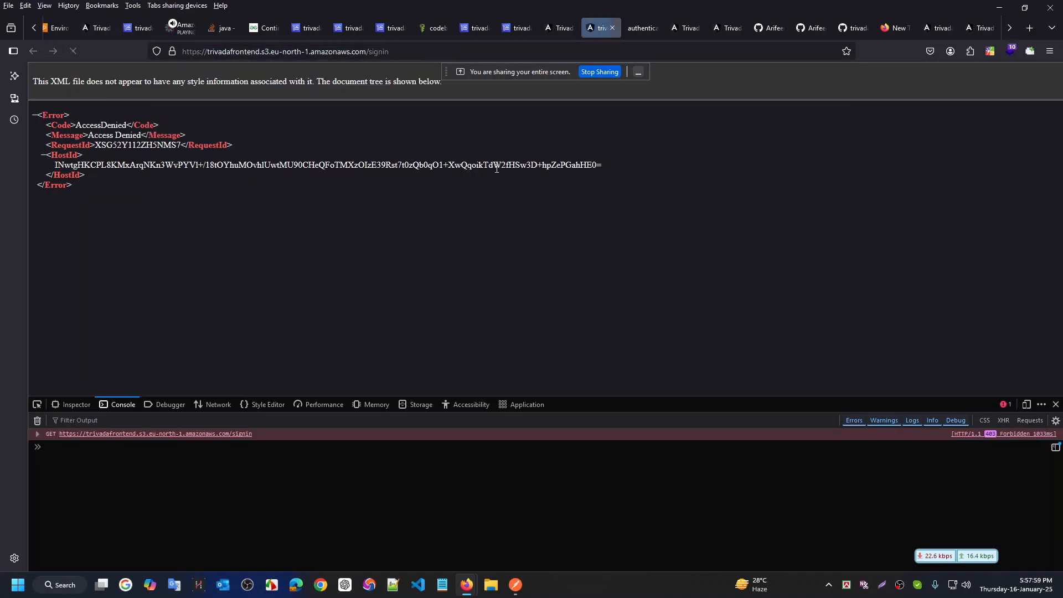
left_click(432, 50)
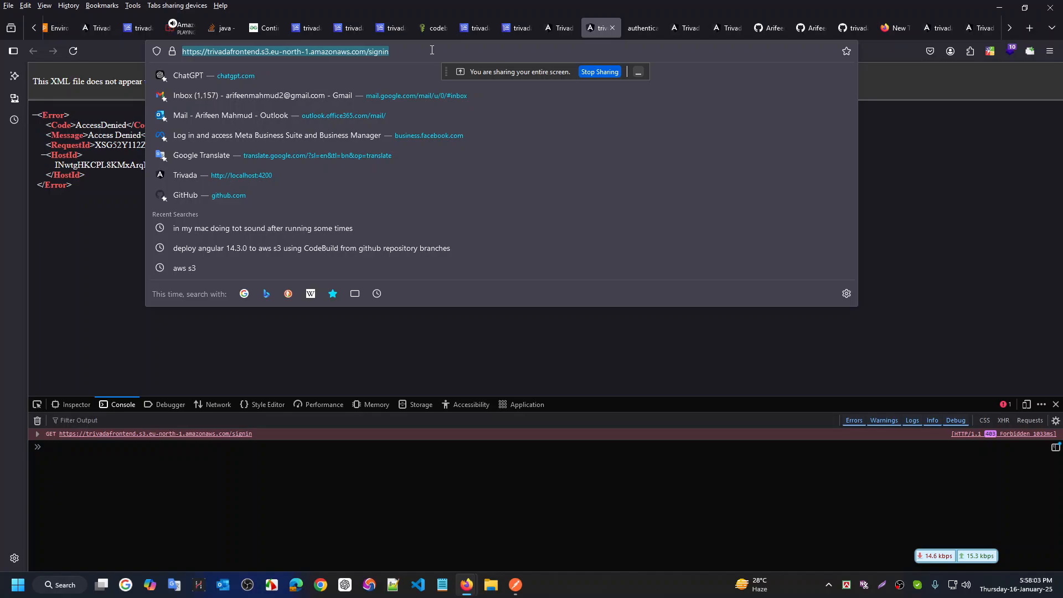
Load the S3 sign-in URL in the neighbouring tab and select the XML error text
left_click(551, 24)
left_click(498, 50)
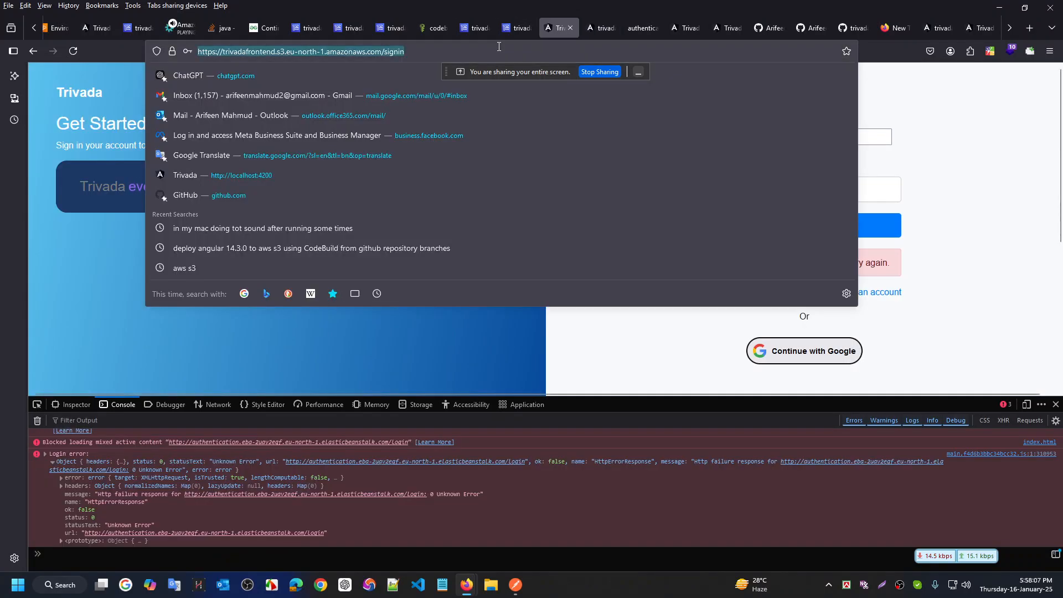
key("Return")
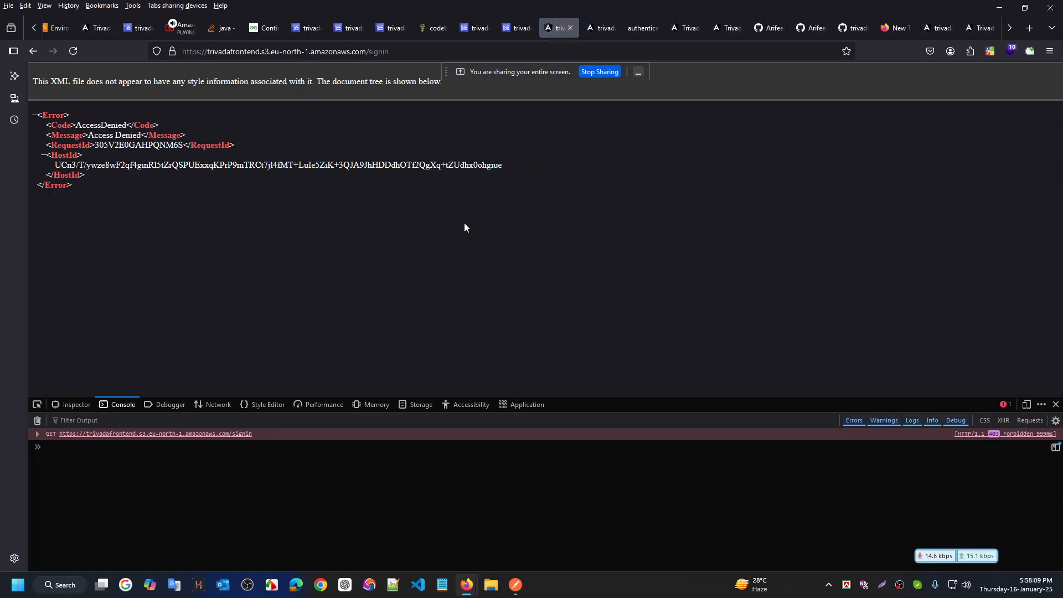
left_click_drag(102, 195, 2, 103)
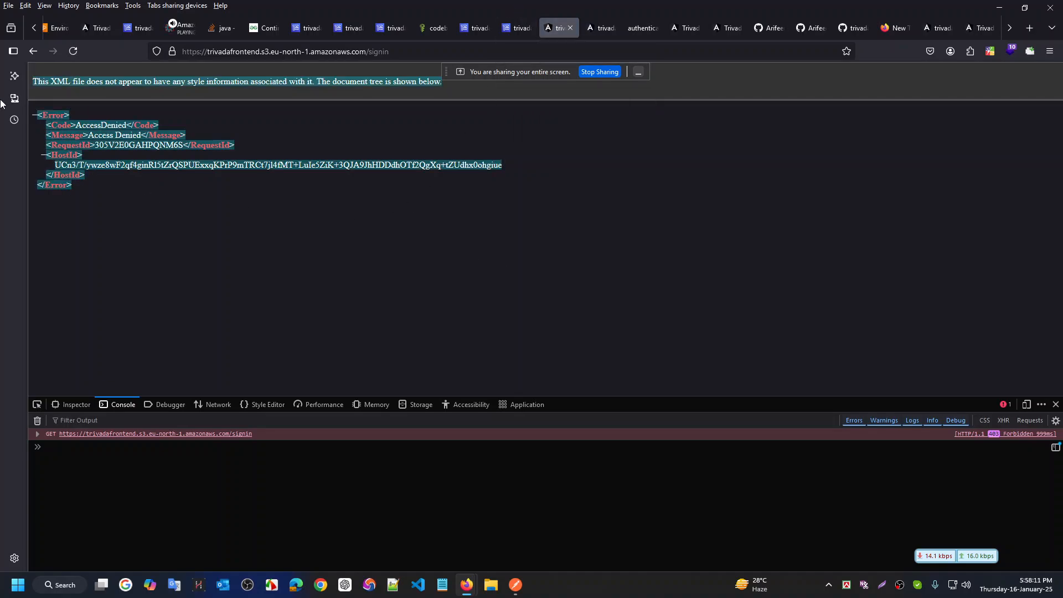
left_click(378, 261)
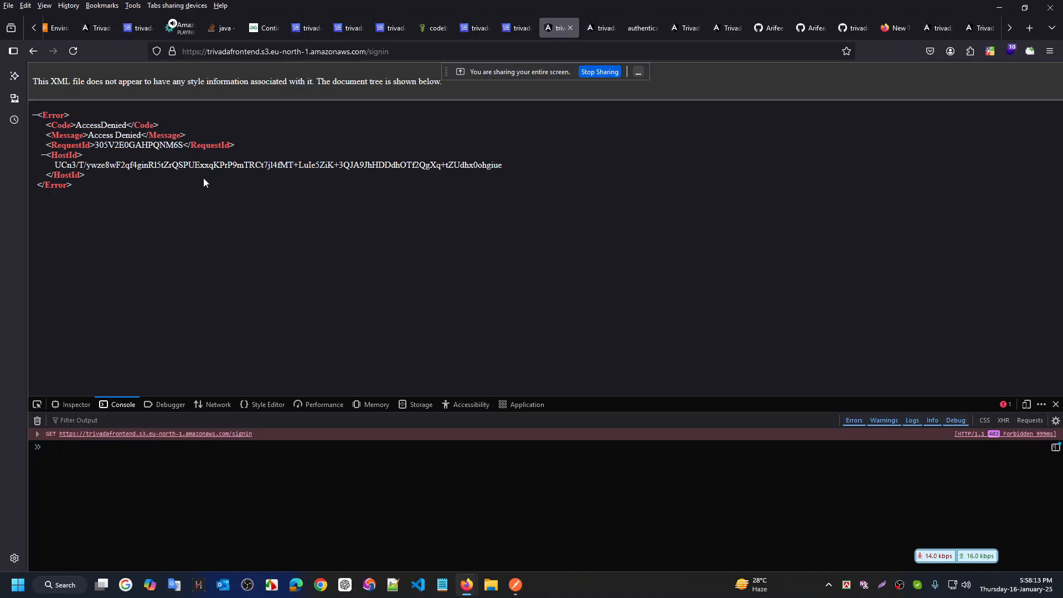
left_click_drag(110, 215, 78, 135)
left_click(442, 268)
Glance at the CodeBuild build log, then reselect the AccessDenied error details
left_click(518, 27)
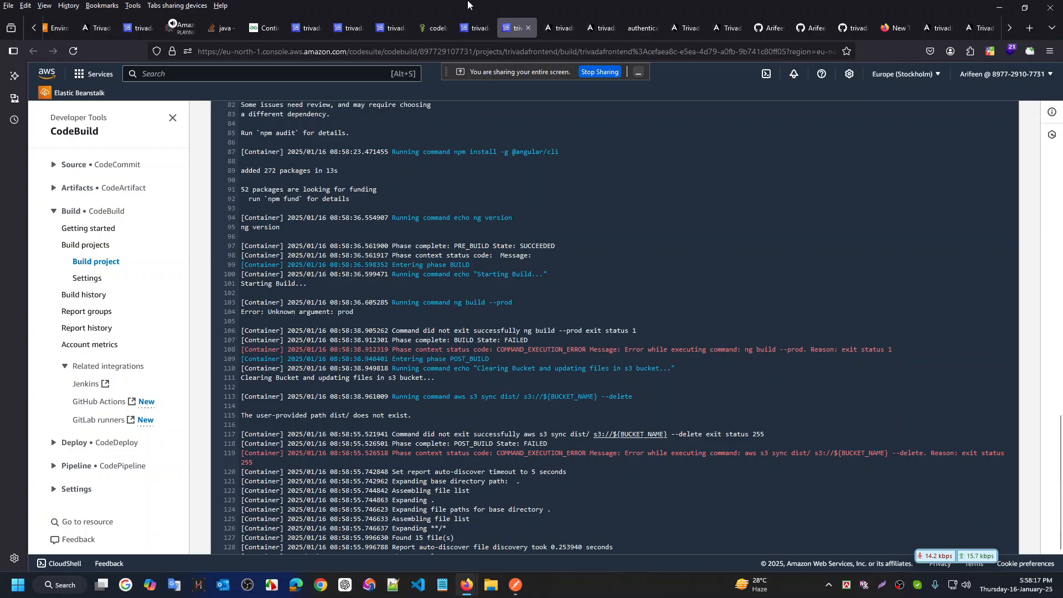
left_click(554, 27)
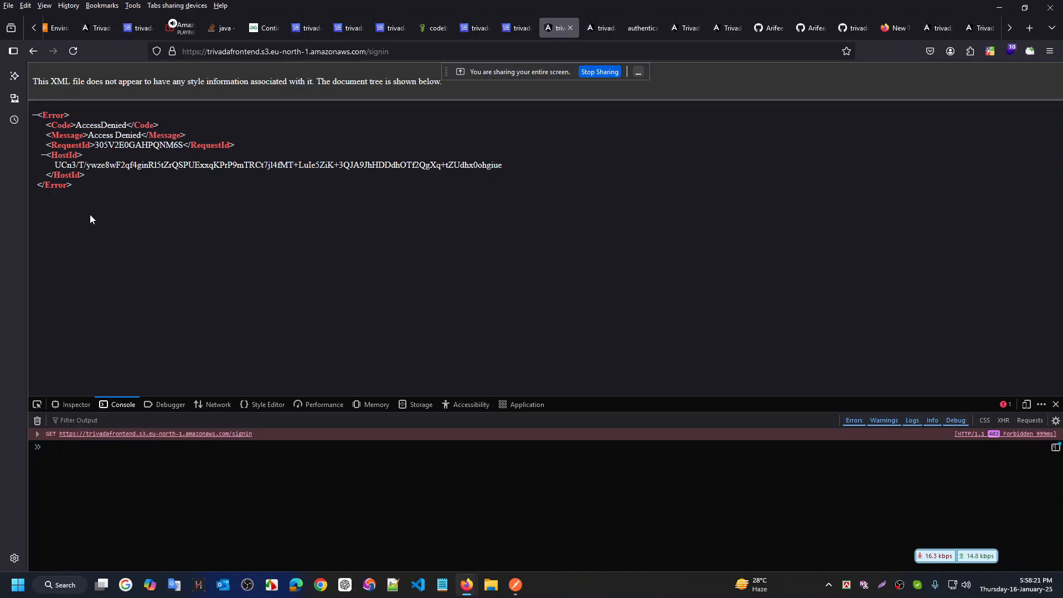
left_click_drag(90, 214, 34, 118)
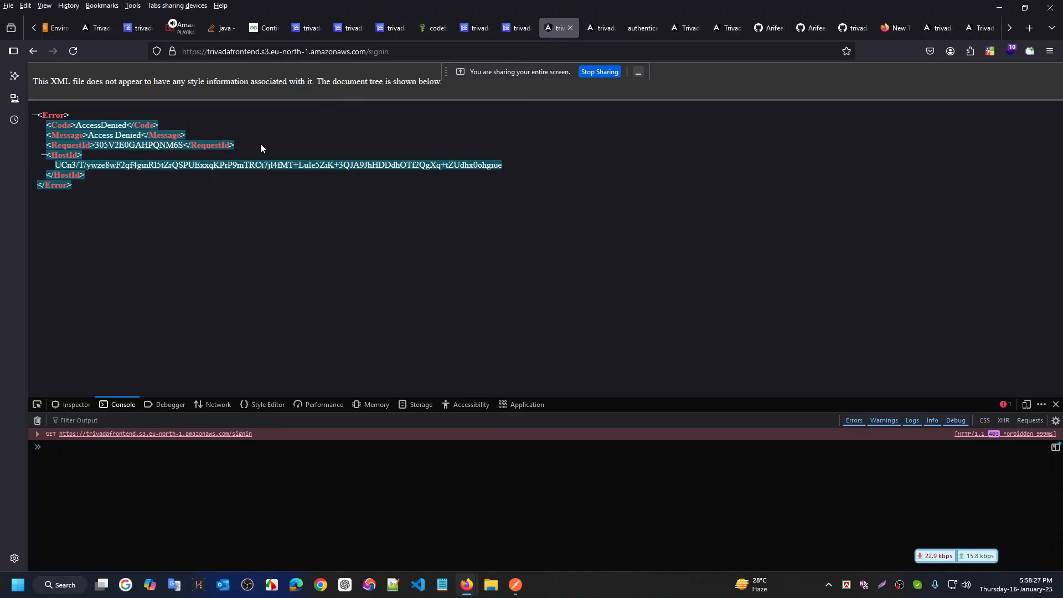
left_click(240, 217)
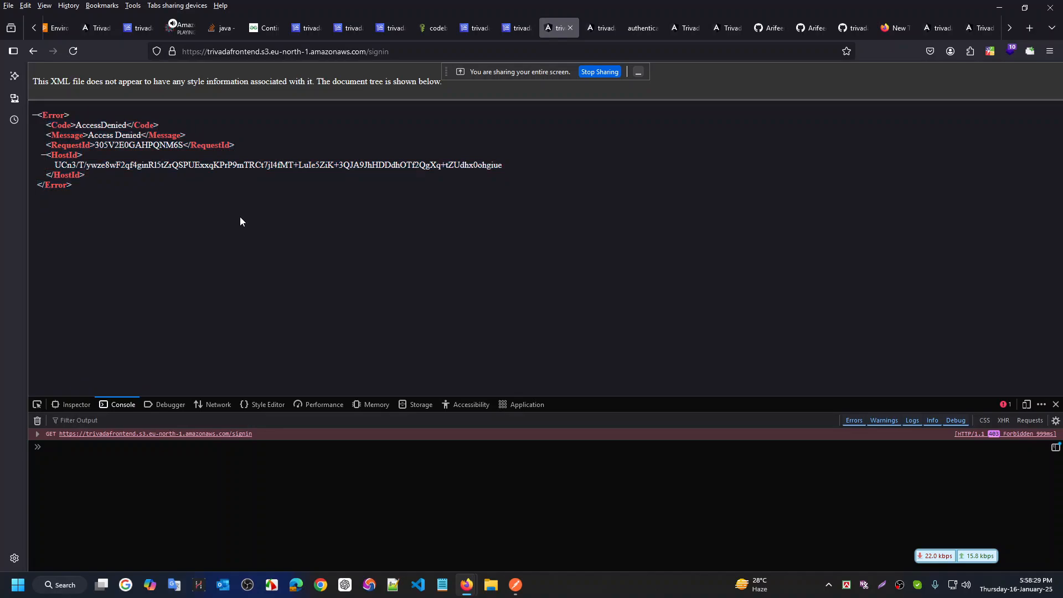
Check the CodeBuild service role page and refresh the build history
left_click(479, 27)
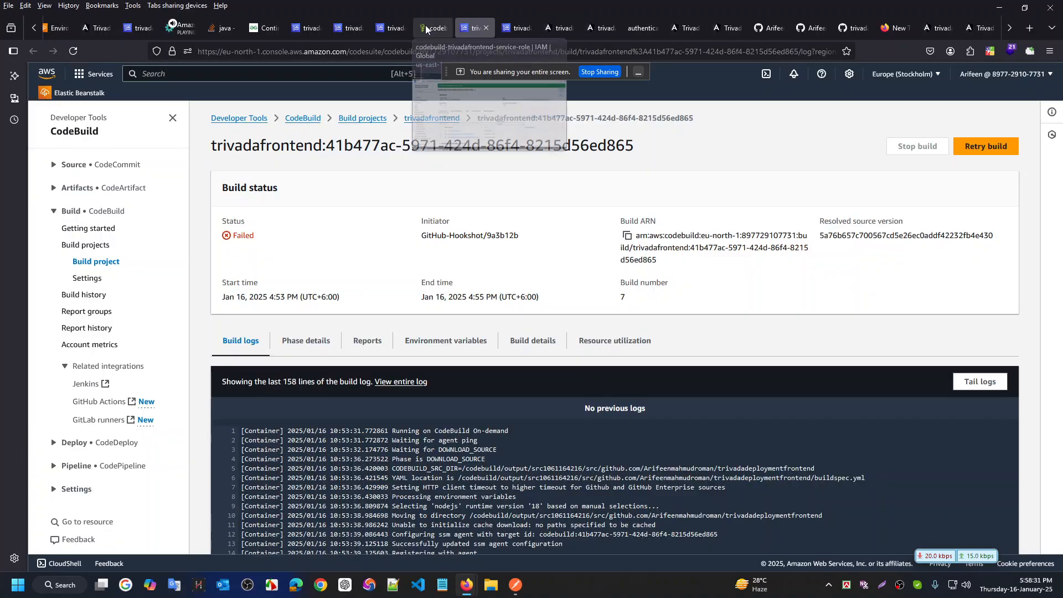
left_click(435, 27)
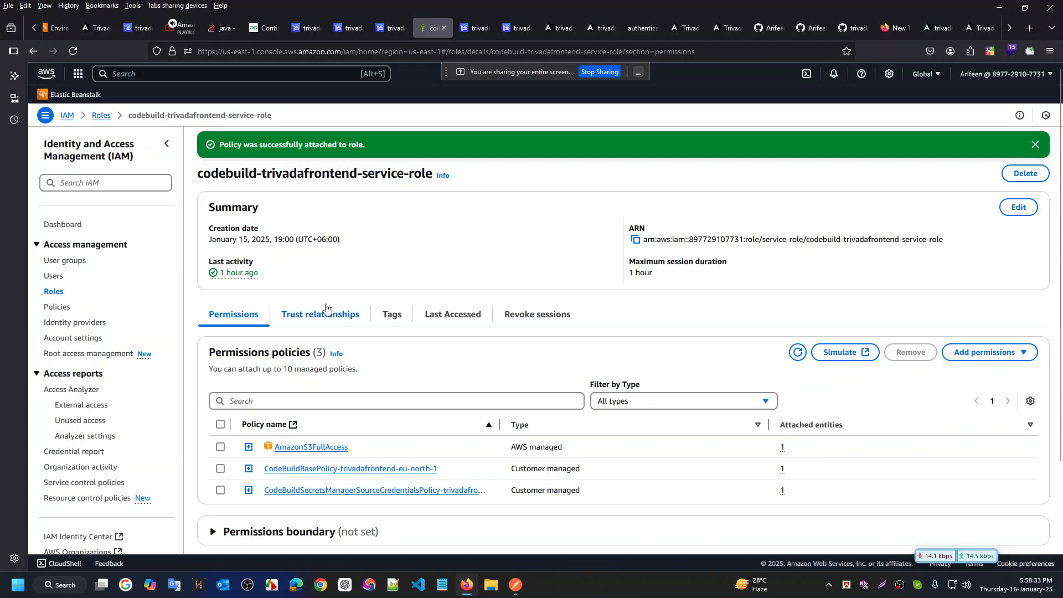
scroll(332, 302, "down", 3)
scroll(330, 299, "up", 3)
left_click(306, 28)
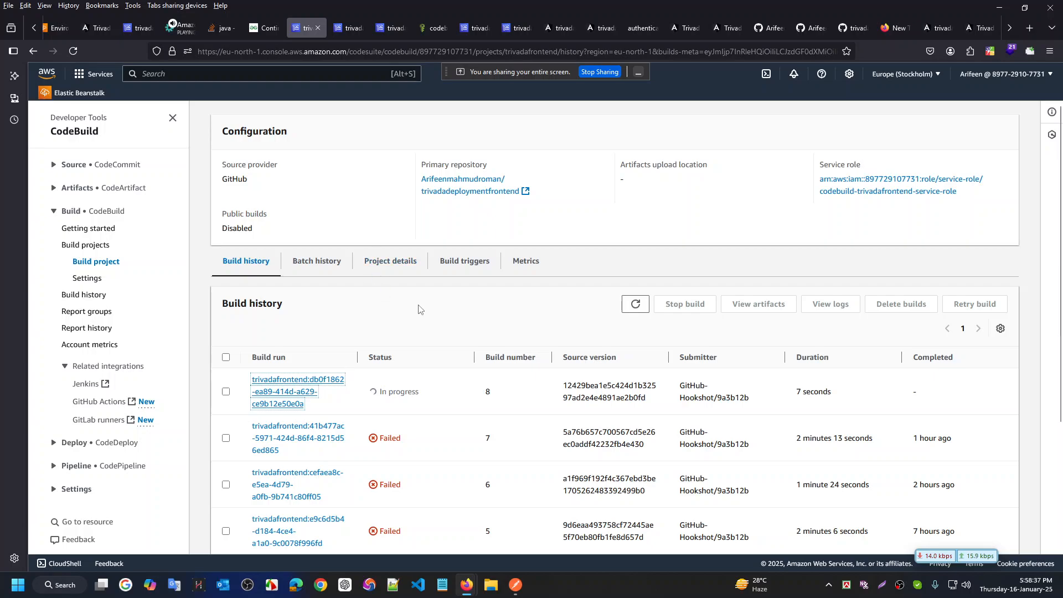
key("F5")
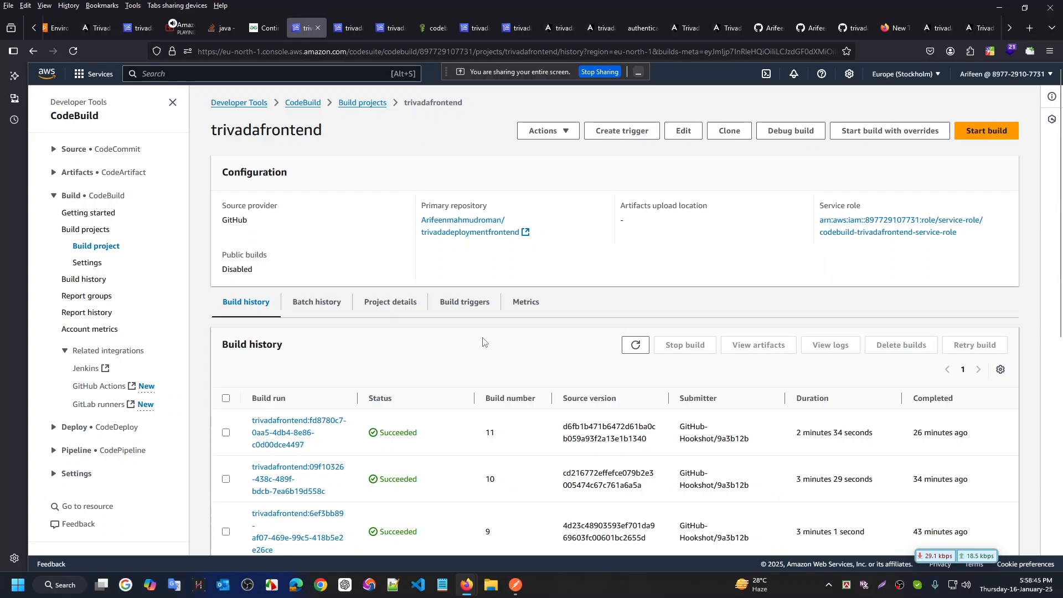
Review the failed build 7 and 6 logs and the role's policies, then stop screen sharing
left_click(350, 33)
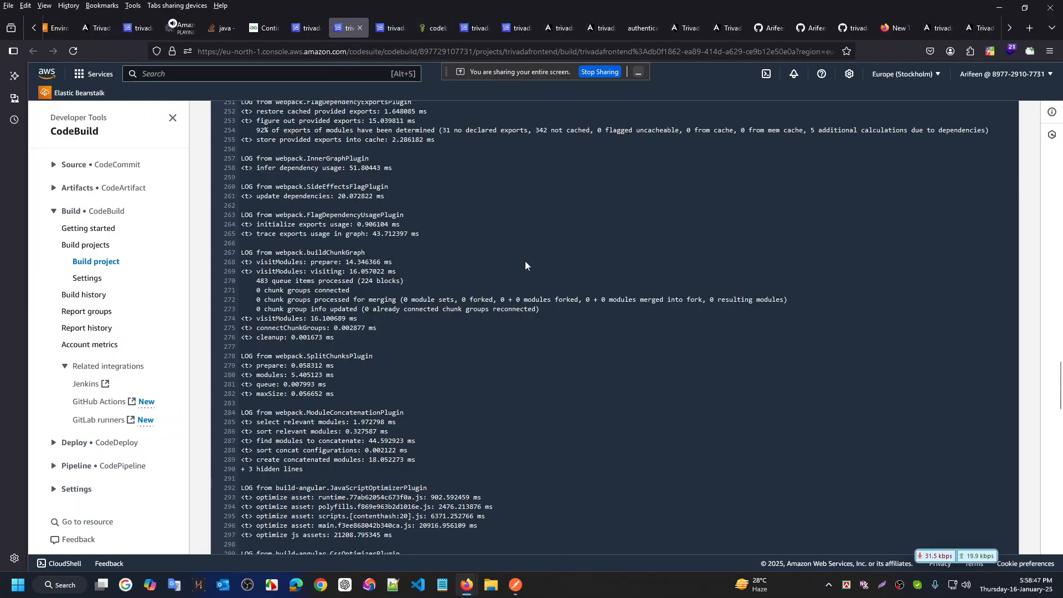
left_click(390, 28)
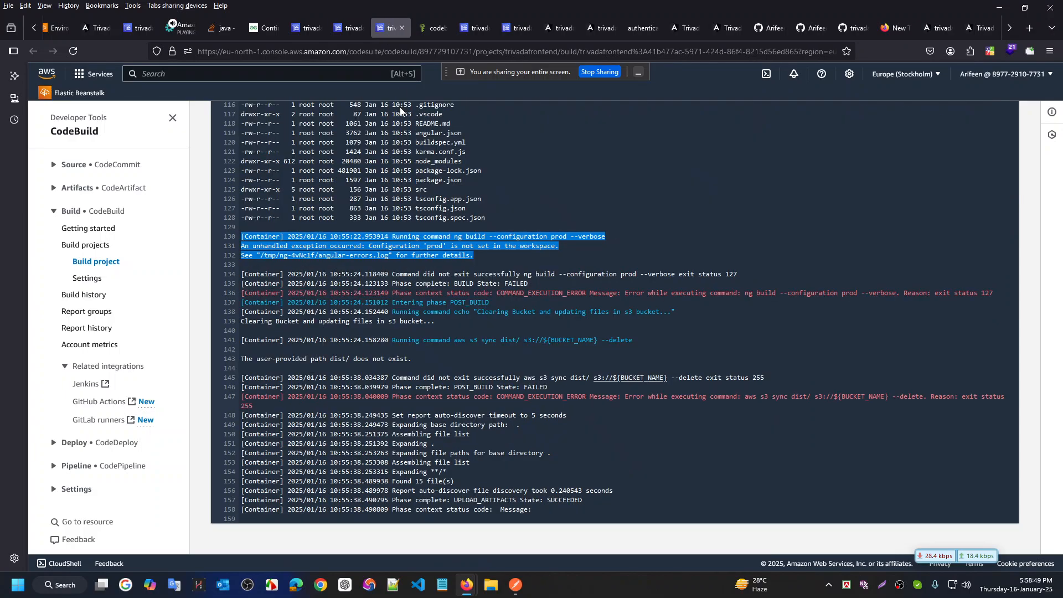
scroll(400, 111, "up", 6)
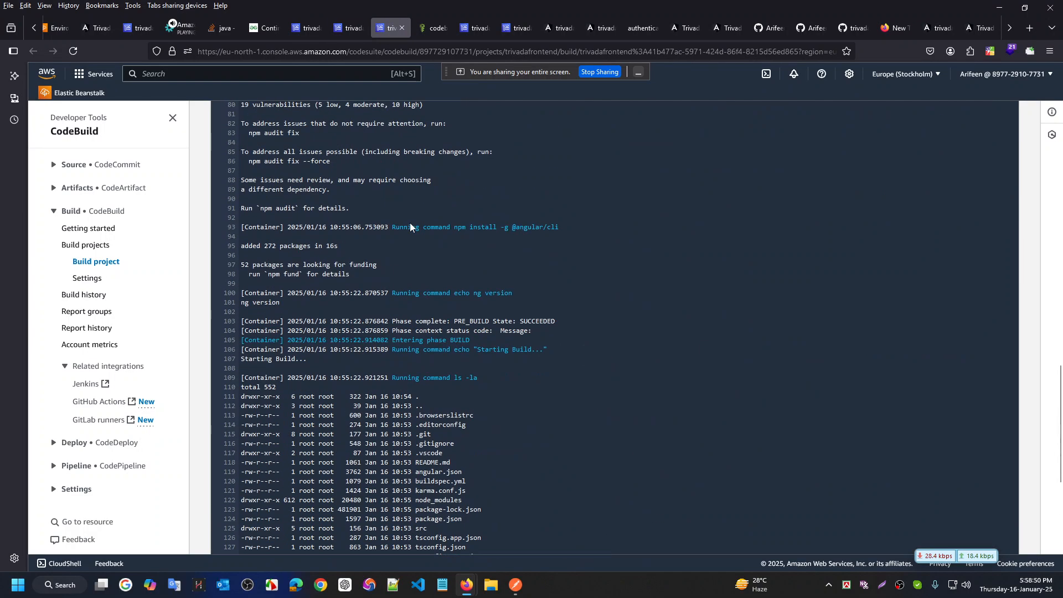
left_click(437, 25)
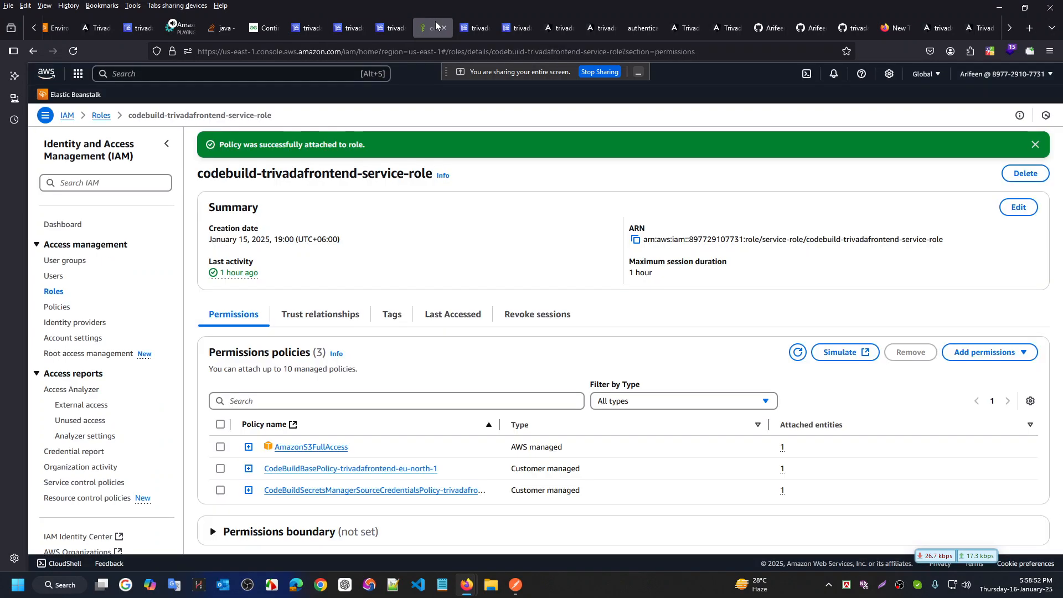
left_click(475, 26)
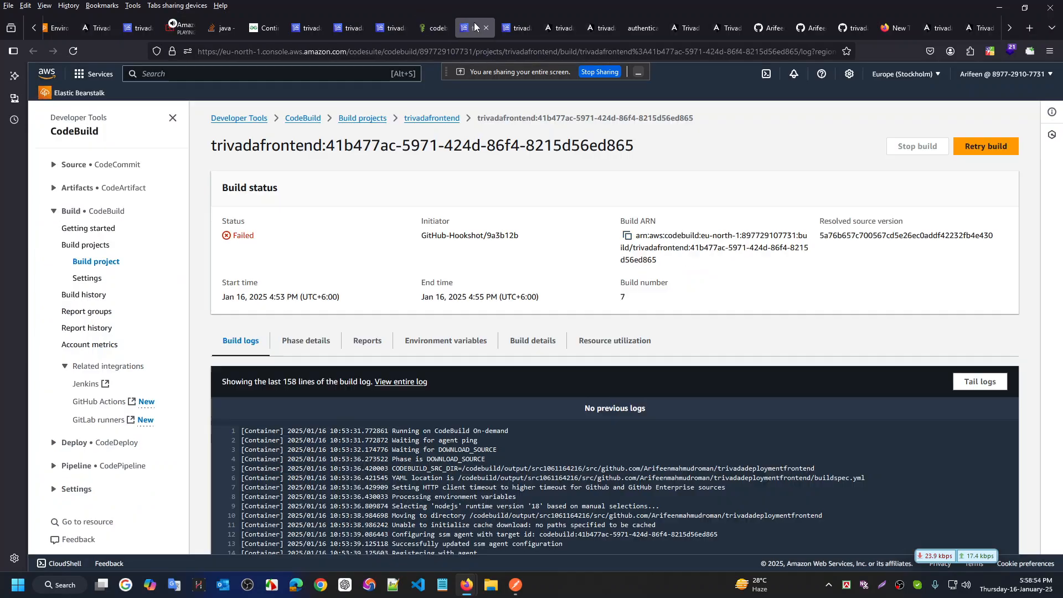
left_click(518, 22)
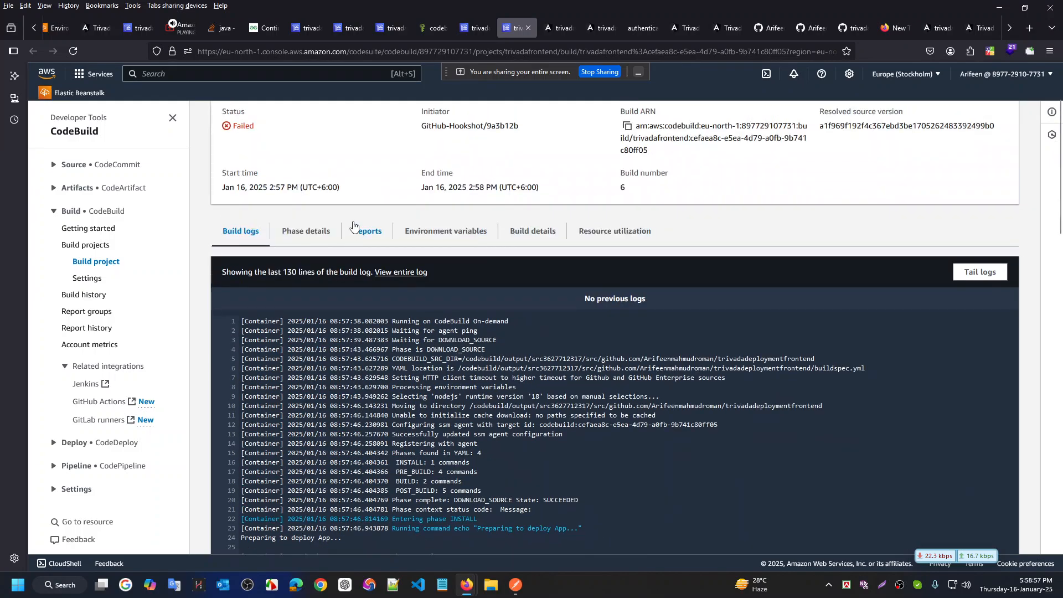
scroll(323, 188, "up", 2)
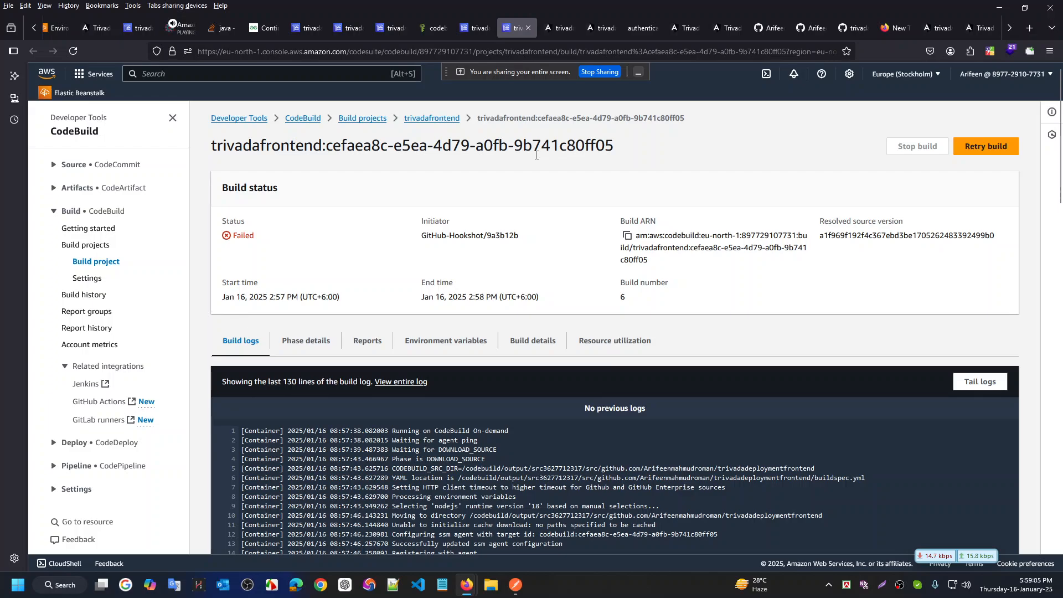
left_click(607, 72)
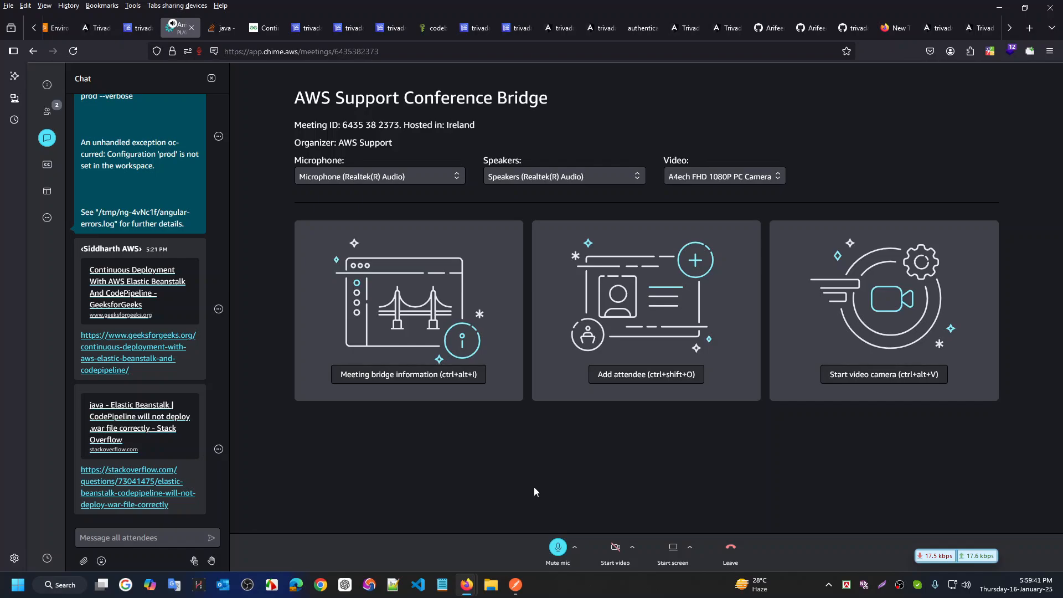
Leave the Chime support meeting and return to the CodeBuild trivadafrontend project
left_click(731, 548)
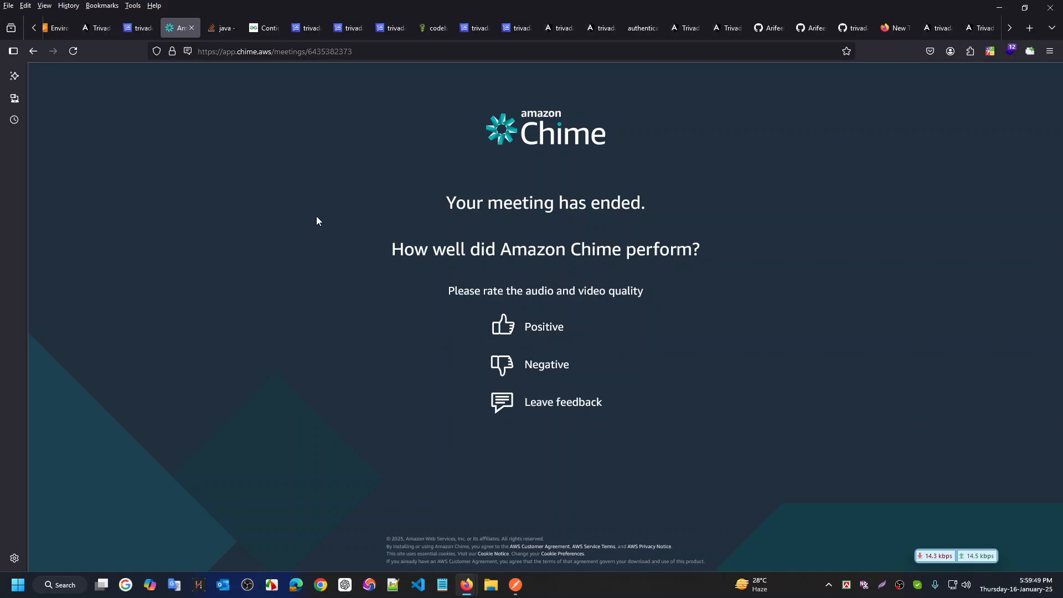
left_click(296, 26)
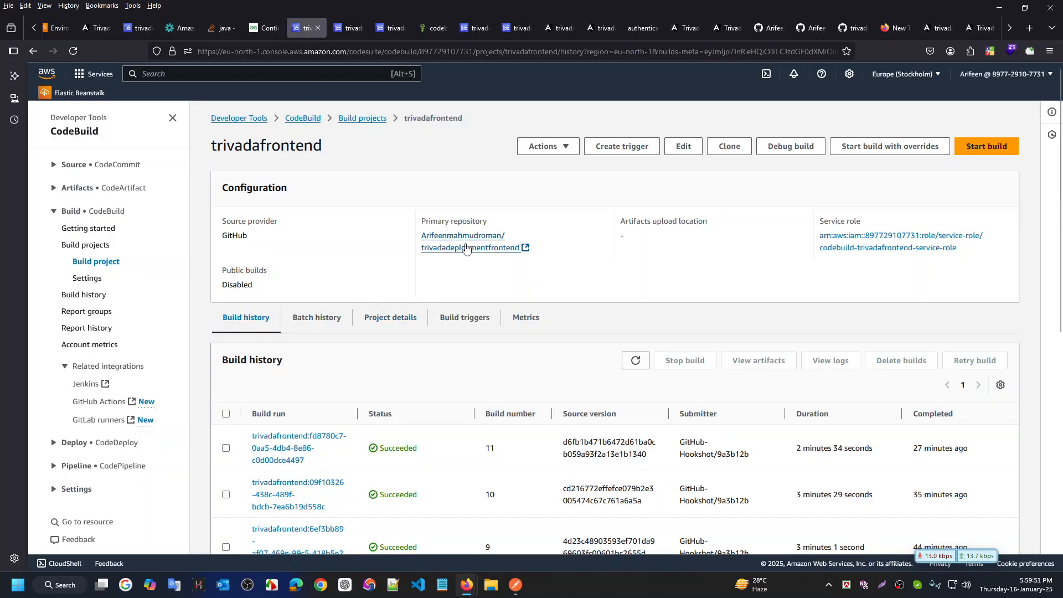
Review the CodeBuild tabs: build fd8780c7 logs, trivadafrontend project, IAM role, and failed build cefaea8c
left_click(144, 31)
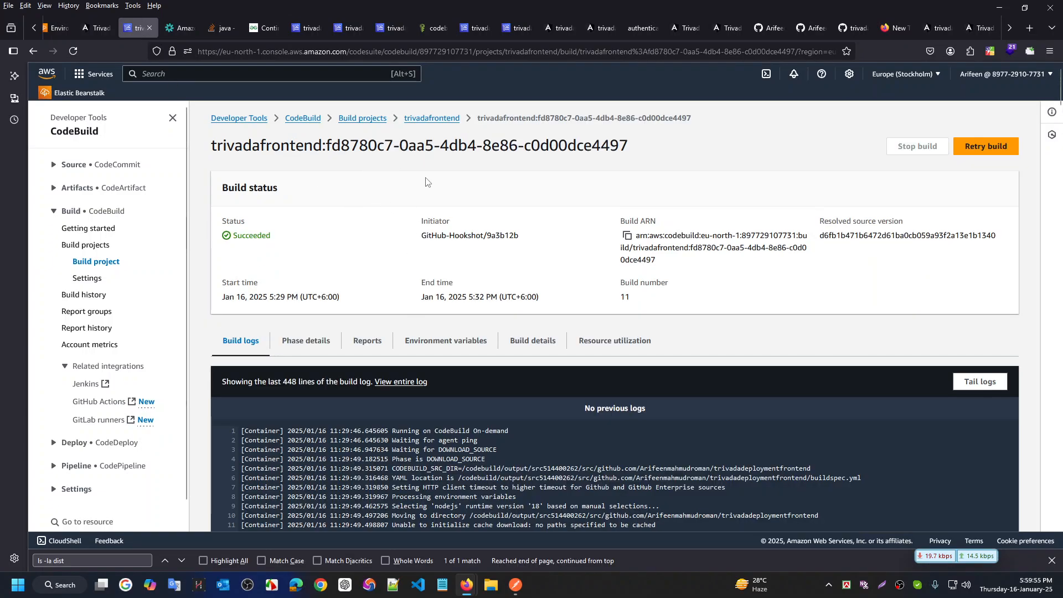
key("ctrl+Tab")
key("ctrl+Tab")
key("ctrl+Tab")
key("ctrl+Tab")
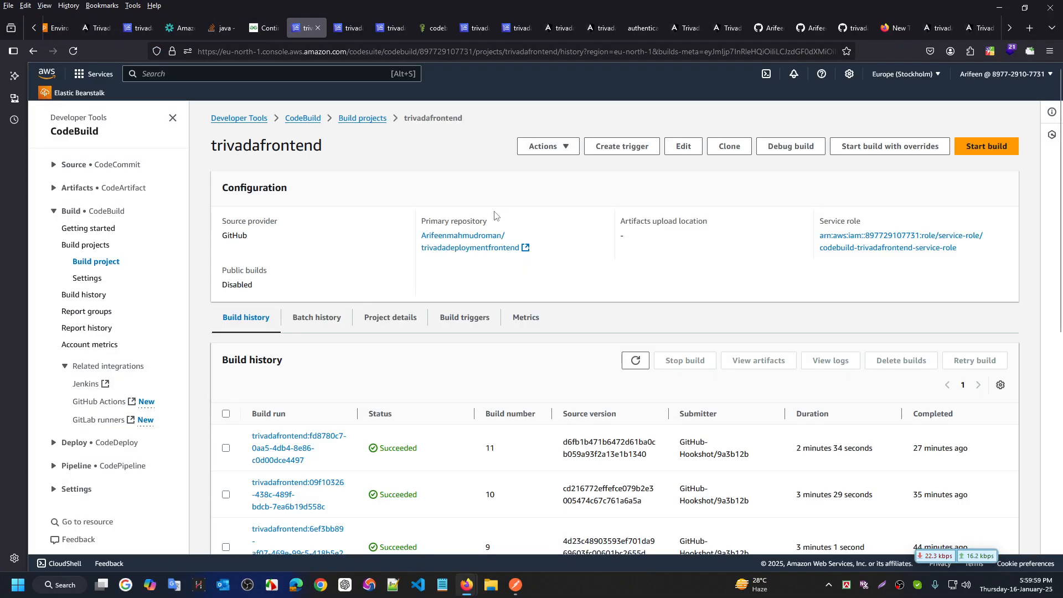
key("ctrl+Tab")
key("ctrl+Tab")
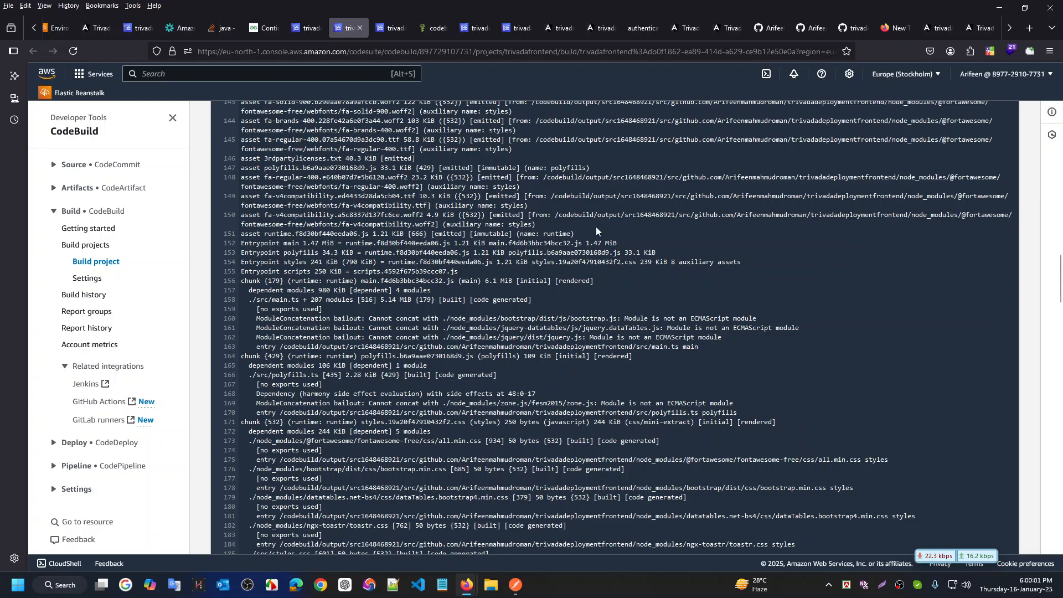
scroll(596, 227, "up", 5)
key("ctrl+Tab")
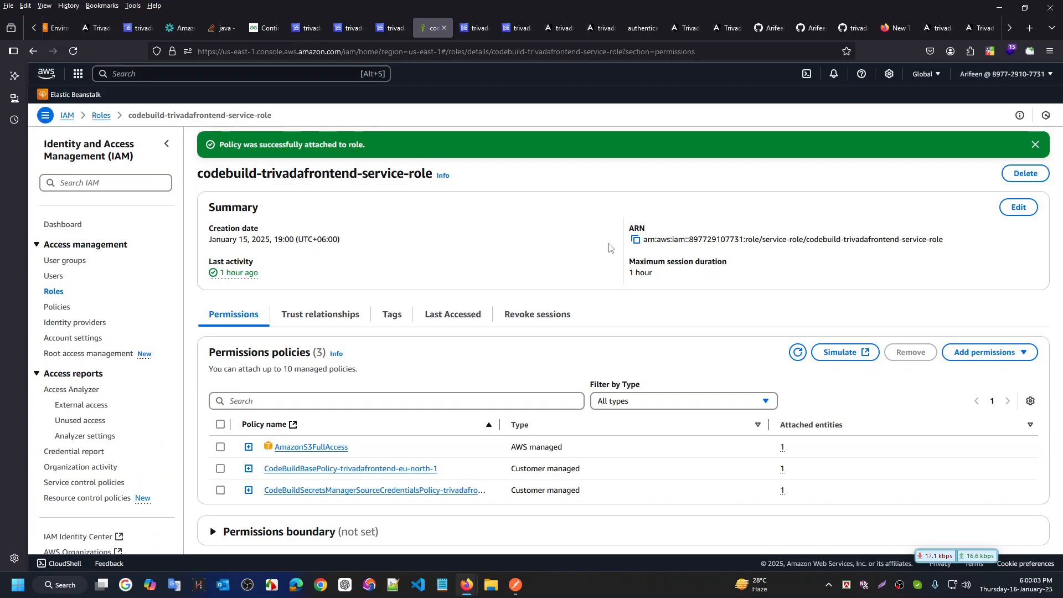
key("ctrl+Tab")
key("ctrl+Tab")
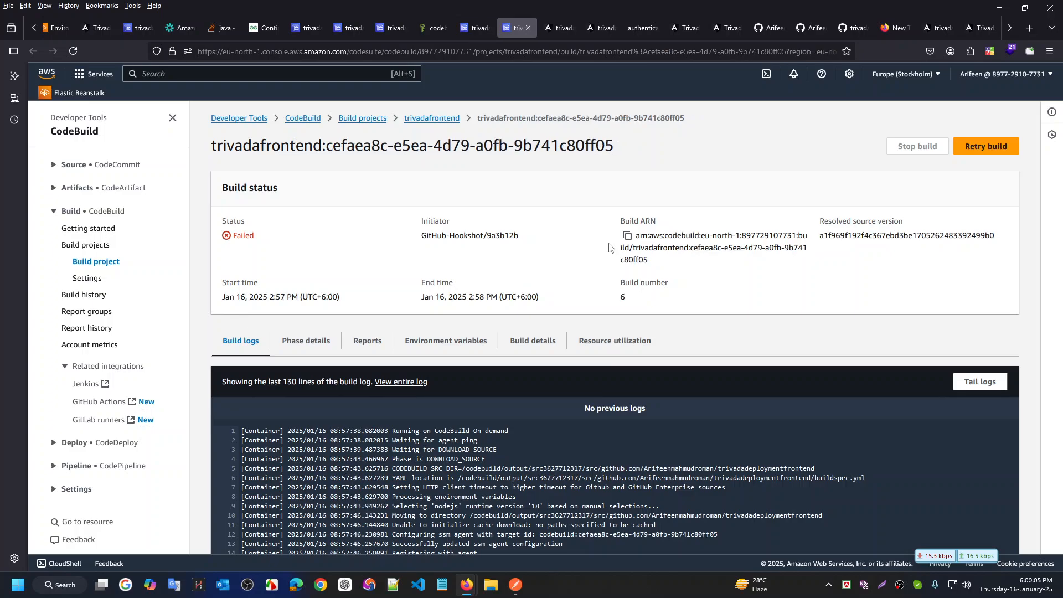
key("ctrl+Tab")
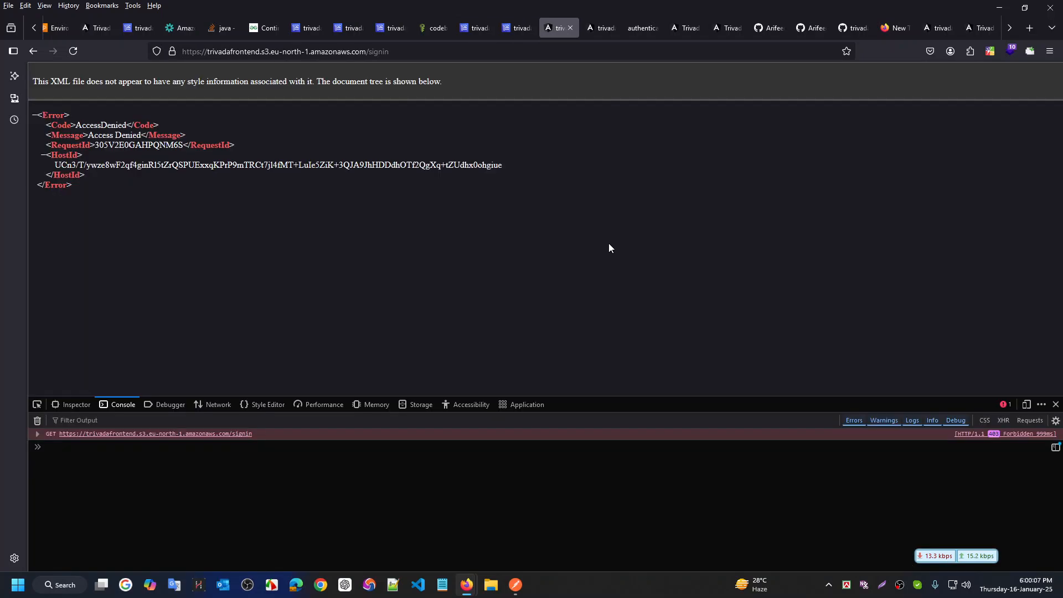
Reload the S3 signin page and the failed build cefaea8c details page
left_click(503, 48)
key("Return")
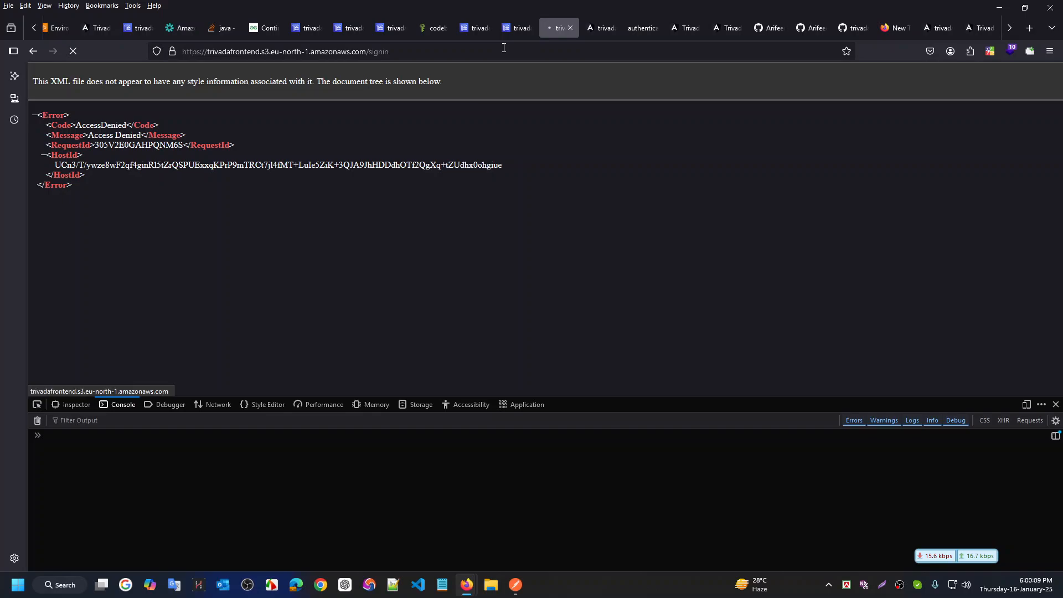
left_click(512, 29)
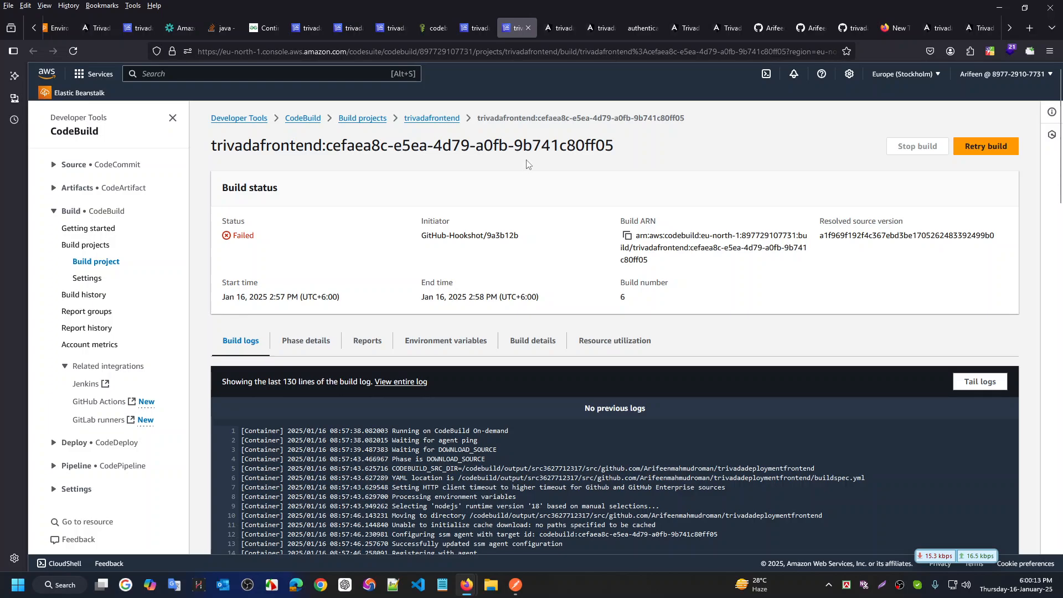
key("F5")
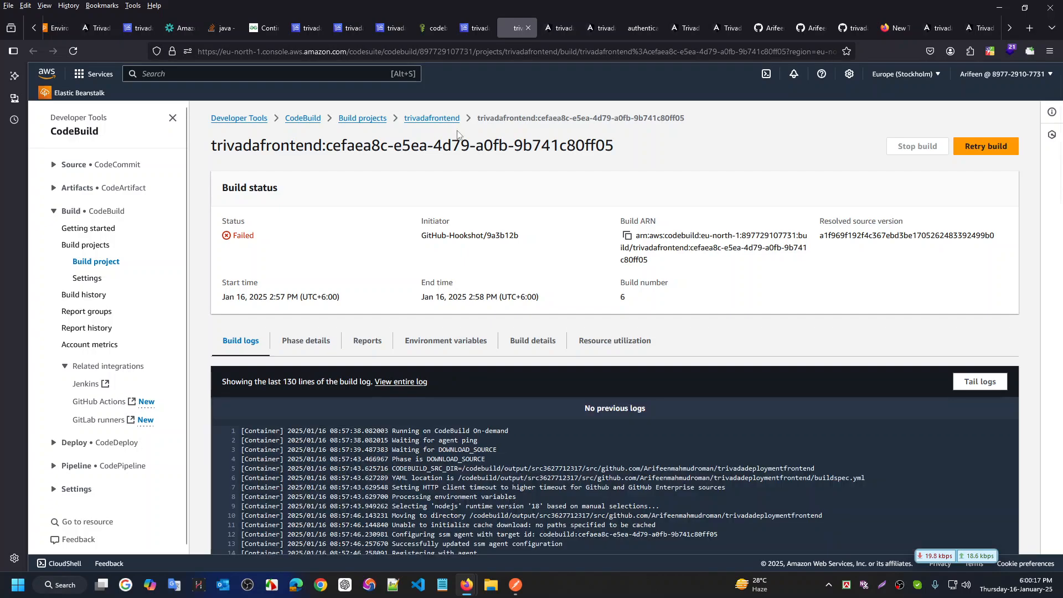
Go back to the build projects list and open the trivadafrontend project
left_click(363, 119)
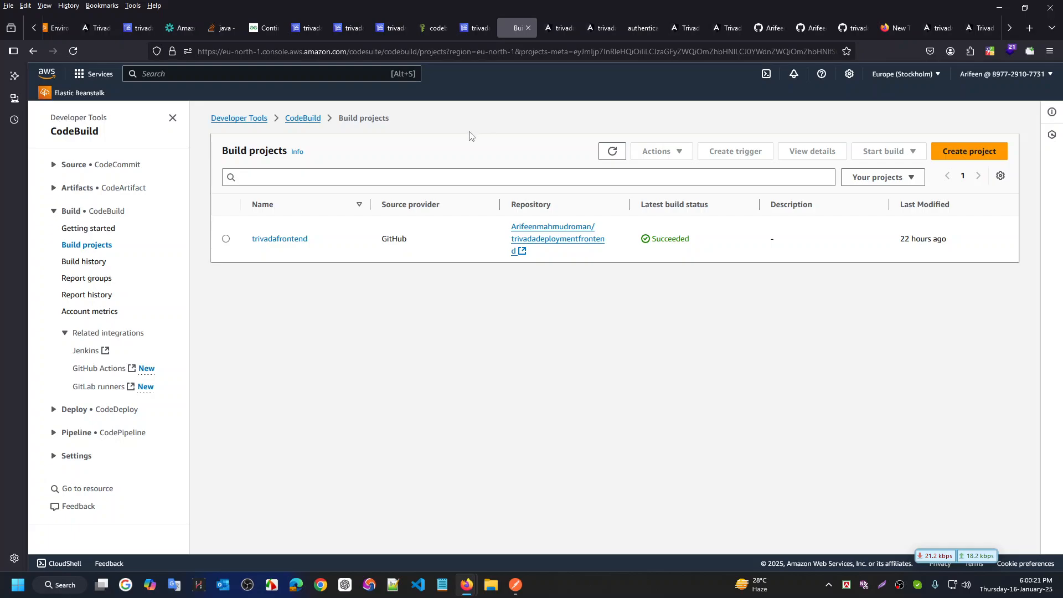
left_click(281, 239)
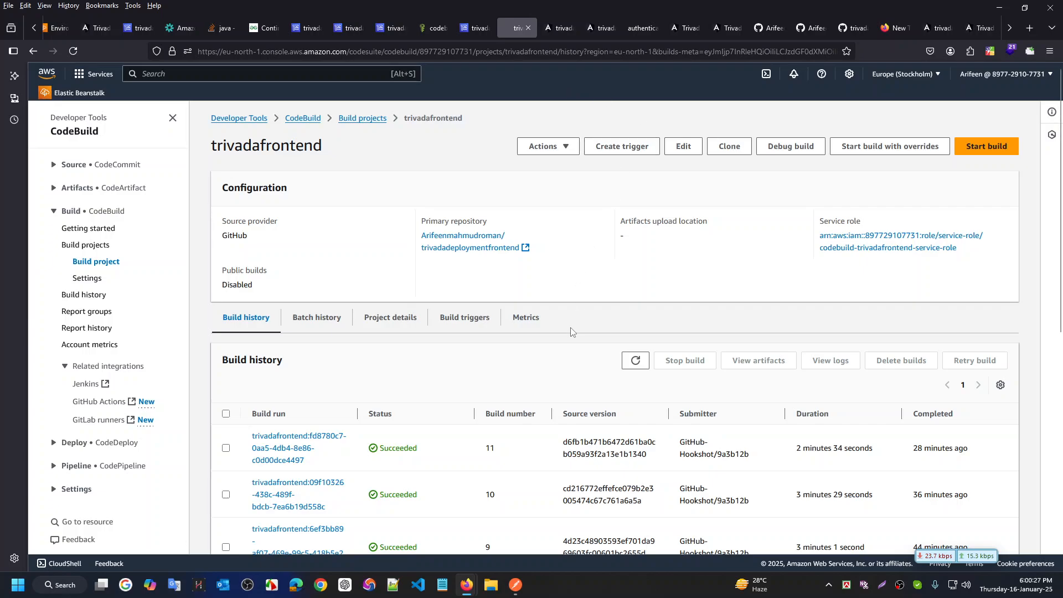
scroll(570, 333, "down", 6)
scroll(557, 440, "up", 5)
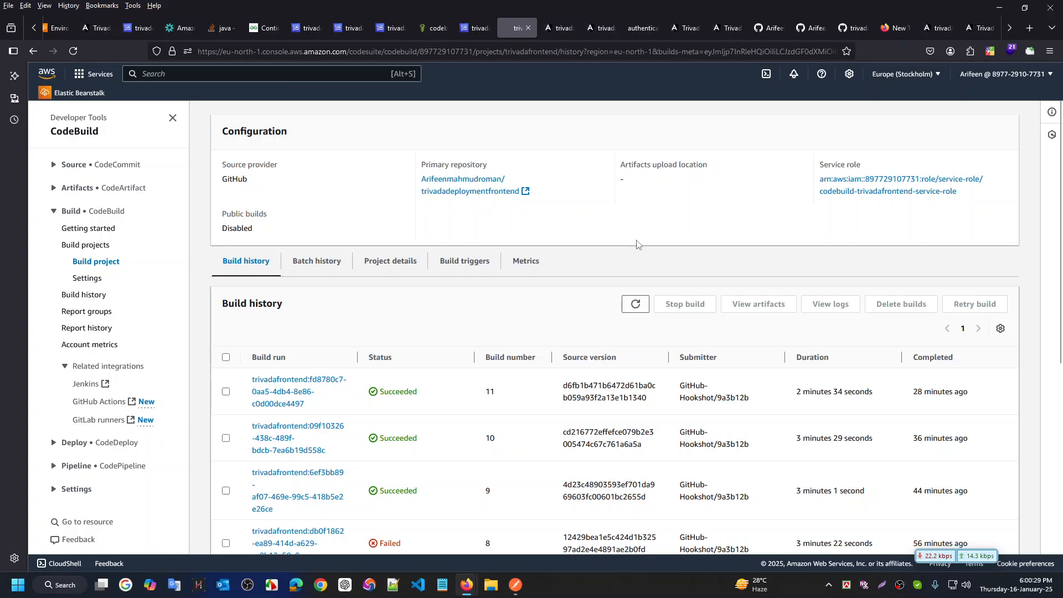
Switch to the AWS Console Home tab via the S3 AccessDenied tab
key("ctrl+Tab")
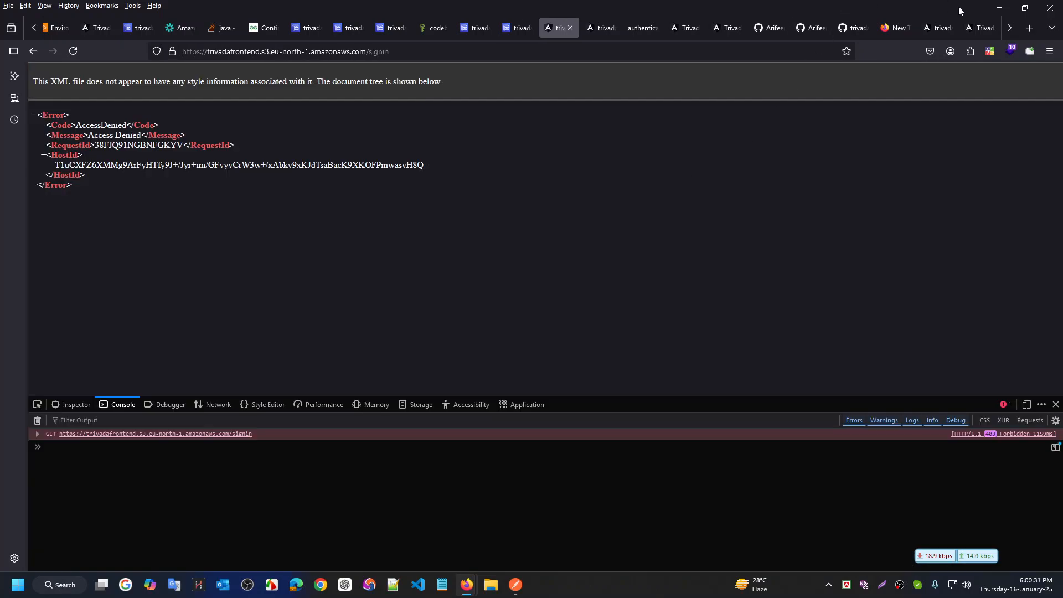
left_click(1016, 28)
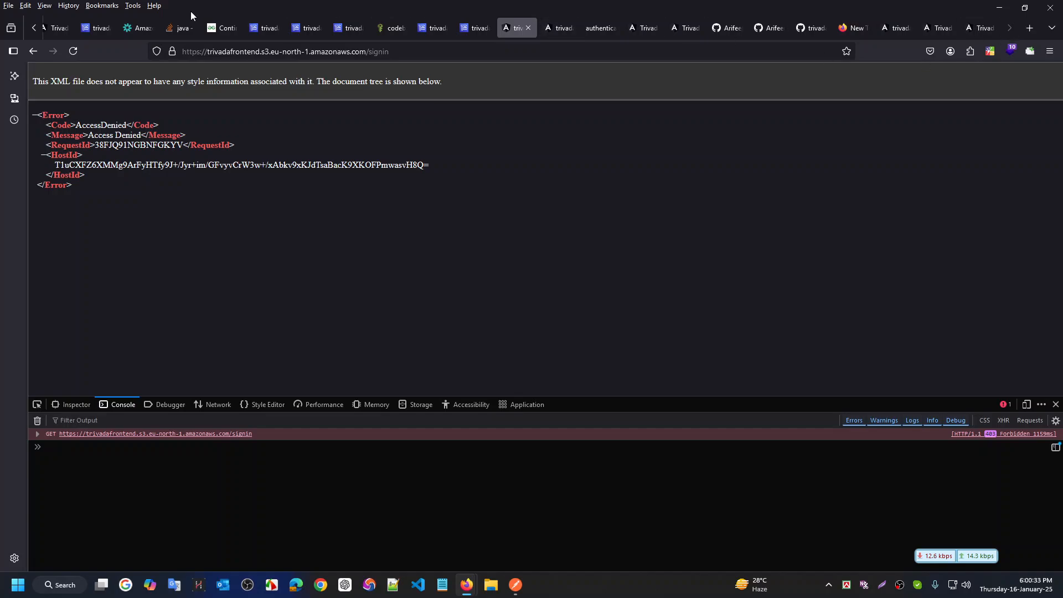
left_click(32, 28)
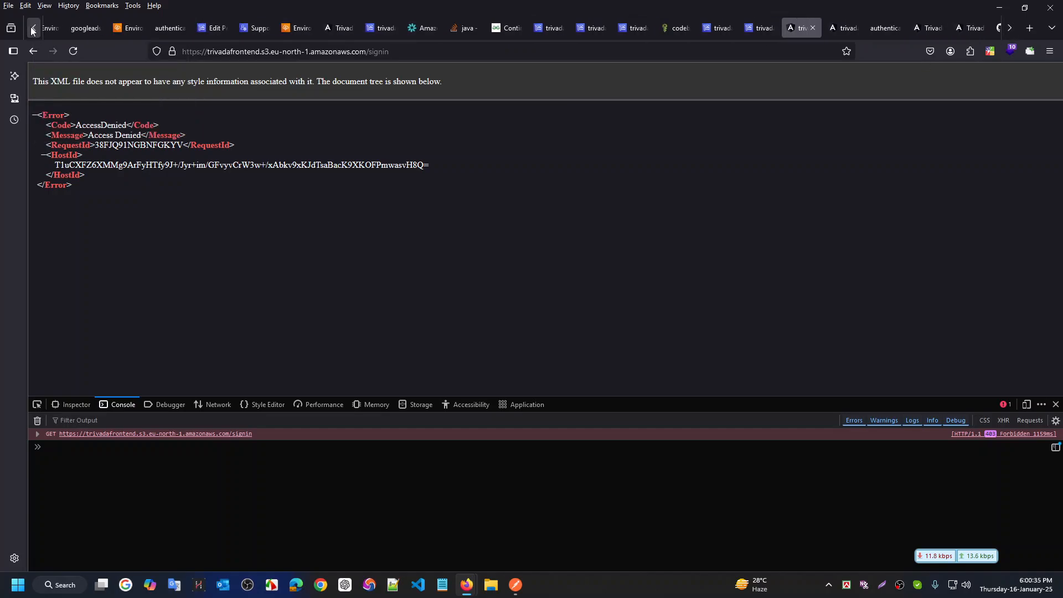
left_click(32, 28)
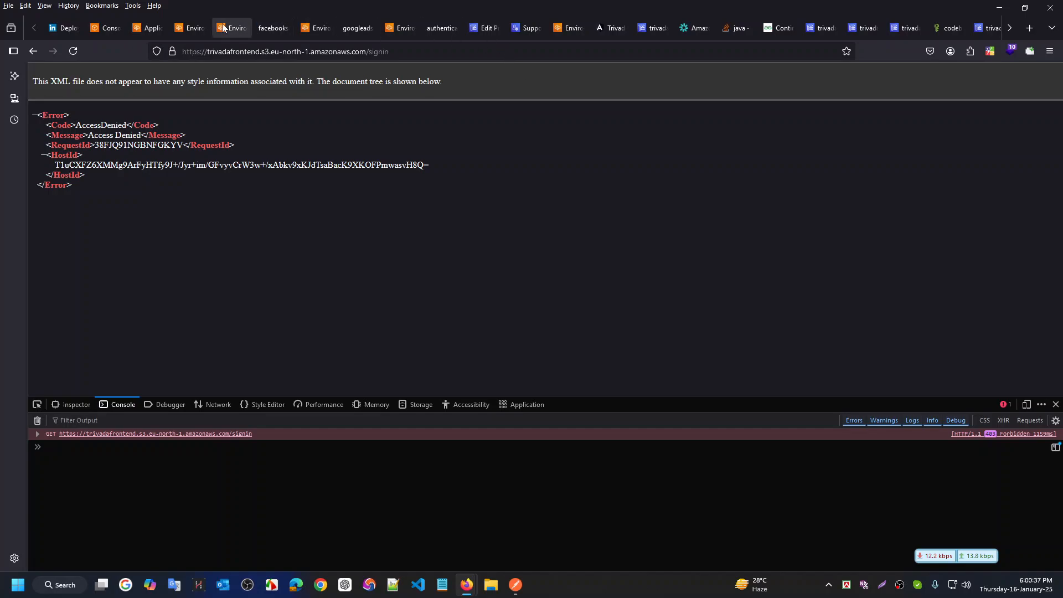
left_click(105, 28)
Open S3 in a new tab and load index.html's Object URL from the trivadafrontend bucket
middle_click(228, 203)
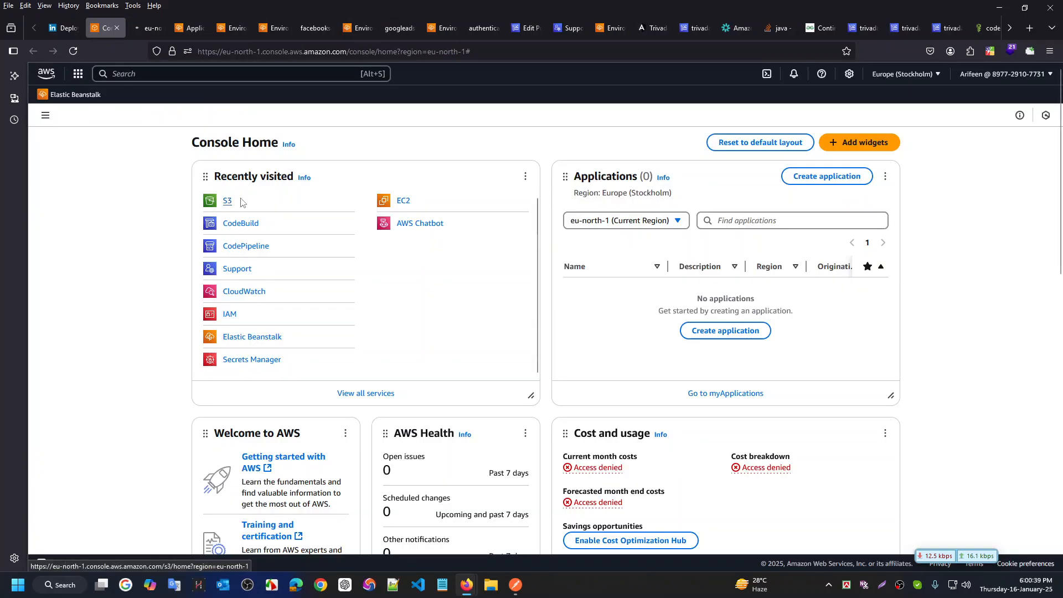
left_click(148, 22)
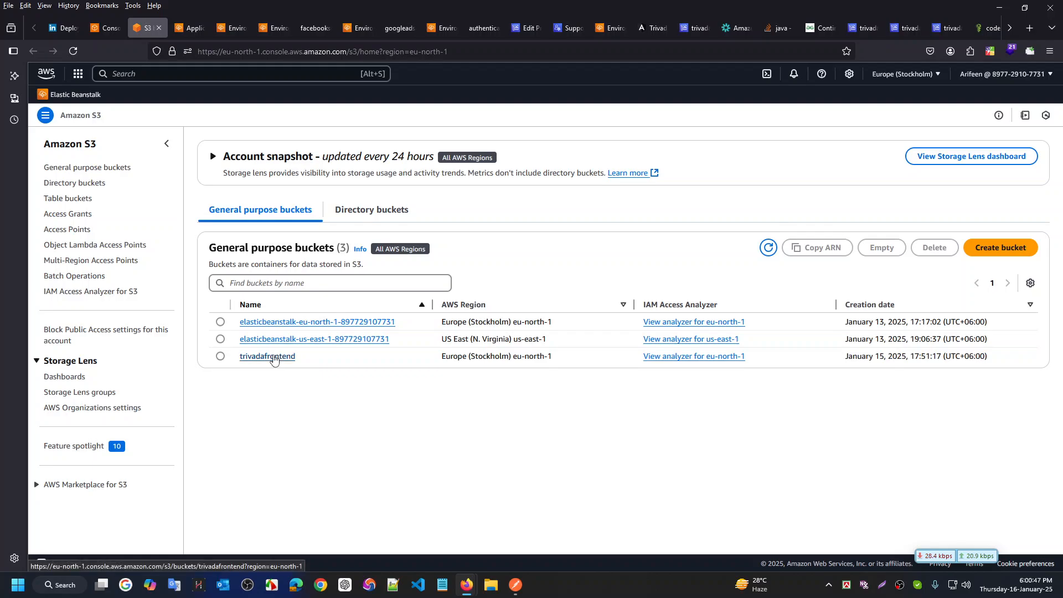
left_click(273, 358)
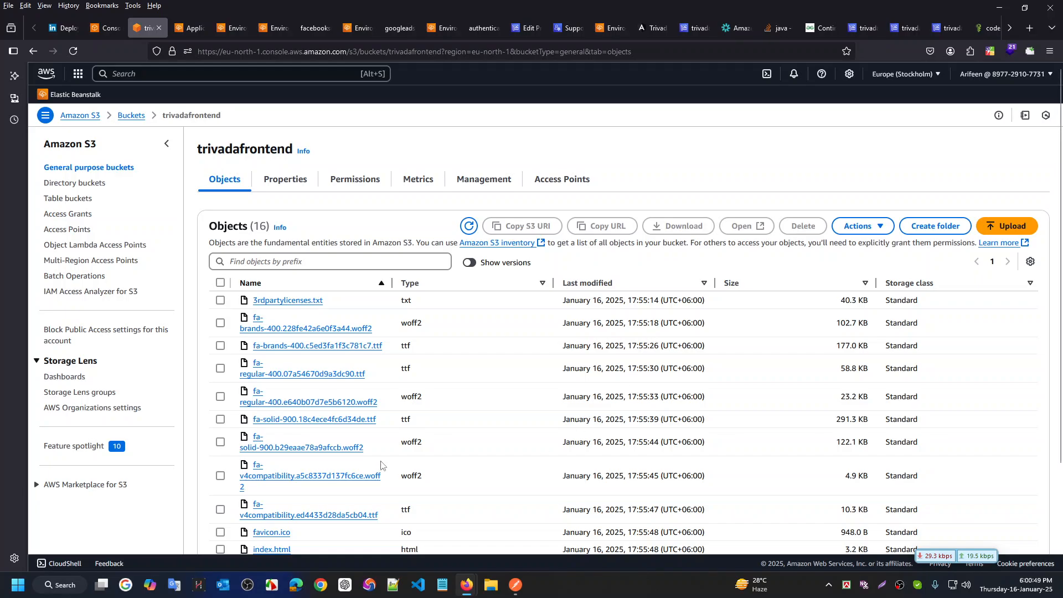
scroll(357, 451, "down", 5)
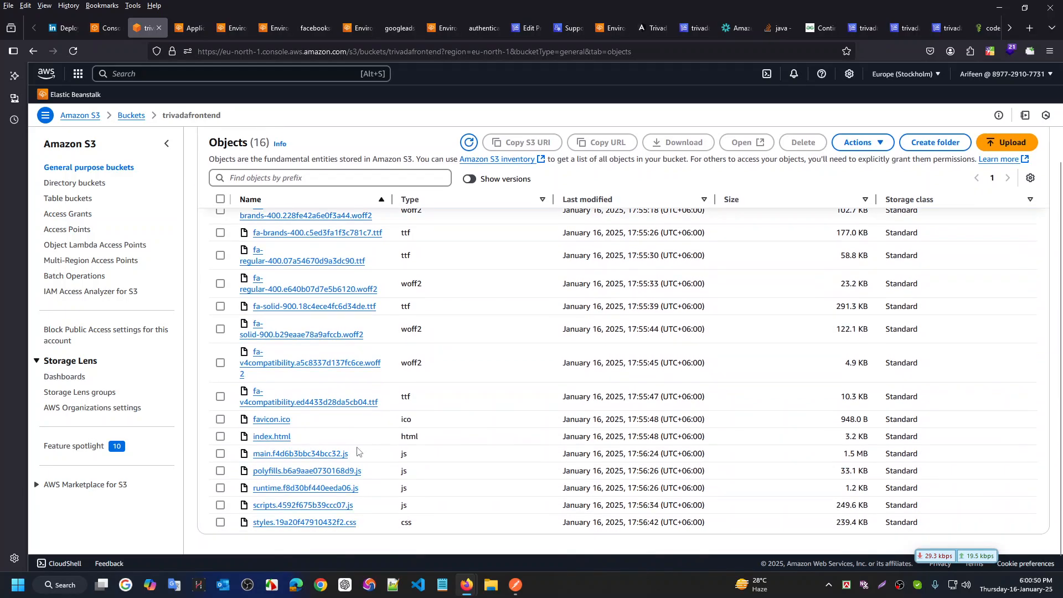
left_click(269, 438)
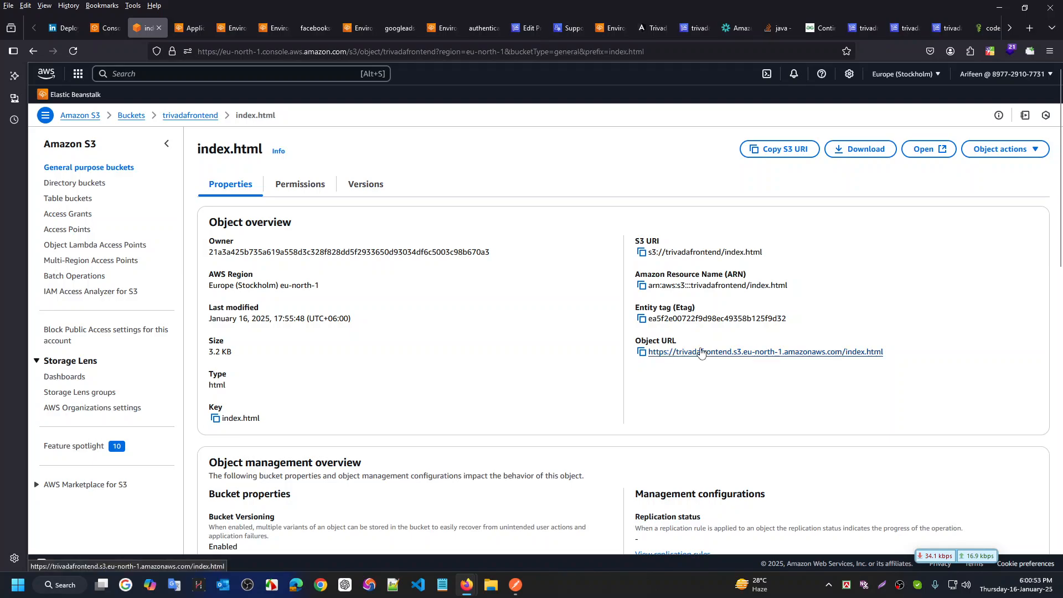
left_click(701, 353)
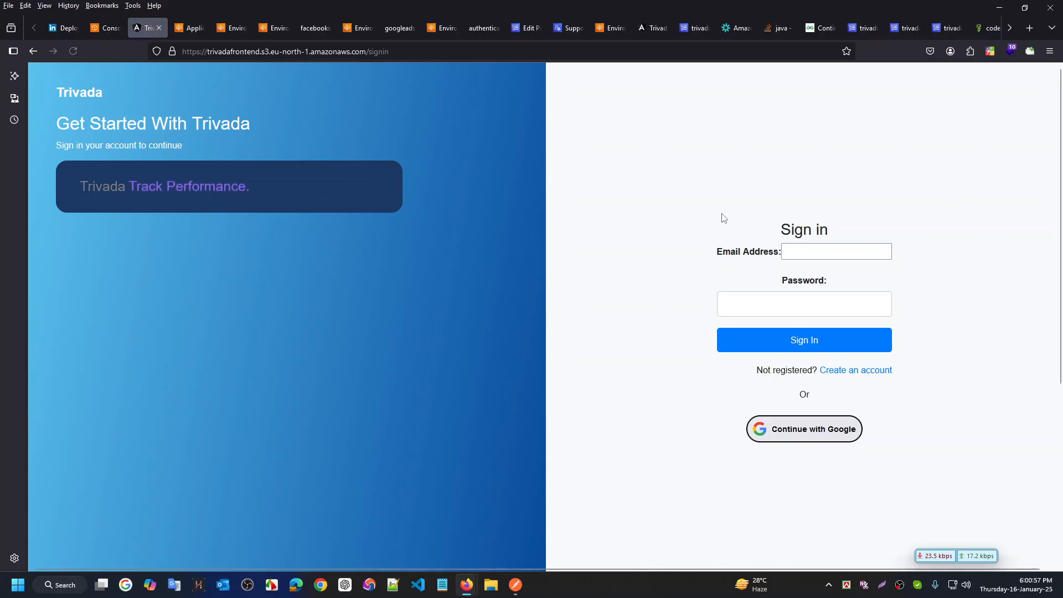
Open the developer tools Console on the S3-hosted sign-in page
right_click(520, 547)
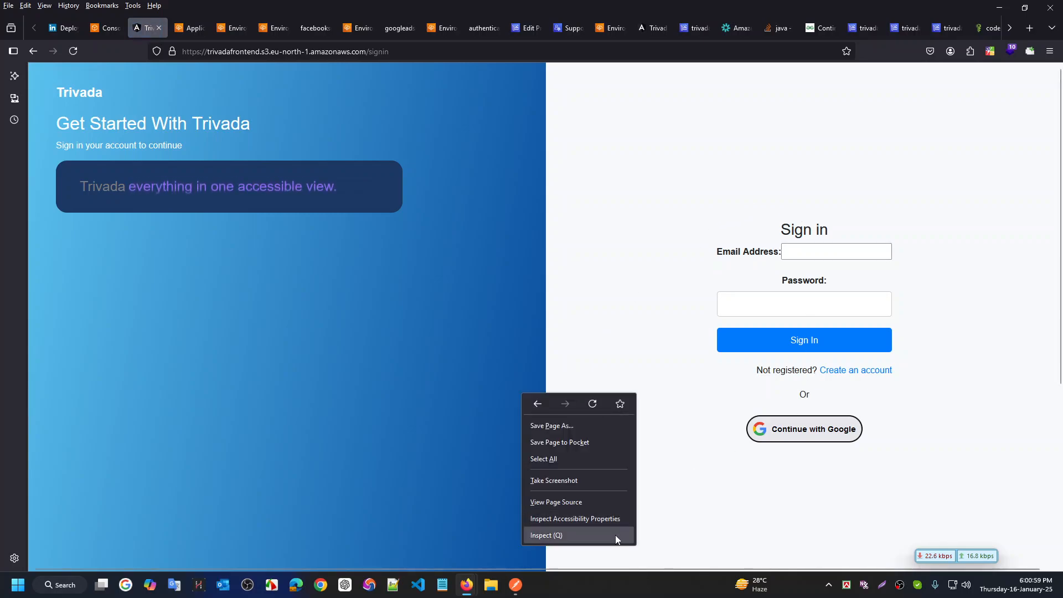
left_click(615, 535)
left_click(132, 407)
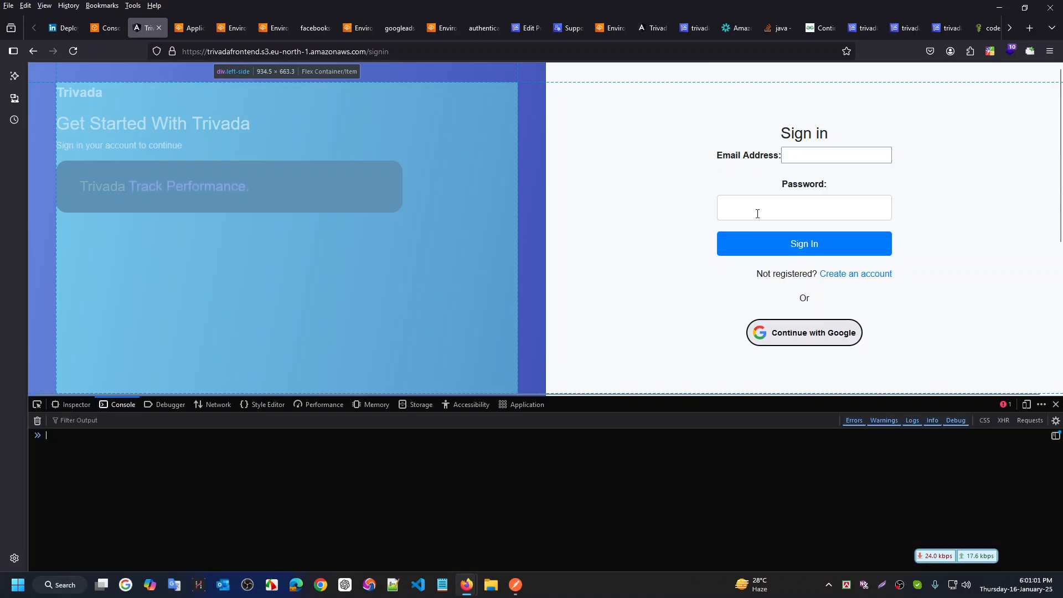
Sign in with a test email and password, decline saving it, and select the mixed-content error
left_click(847, 153)
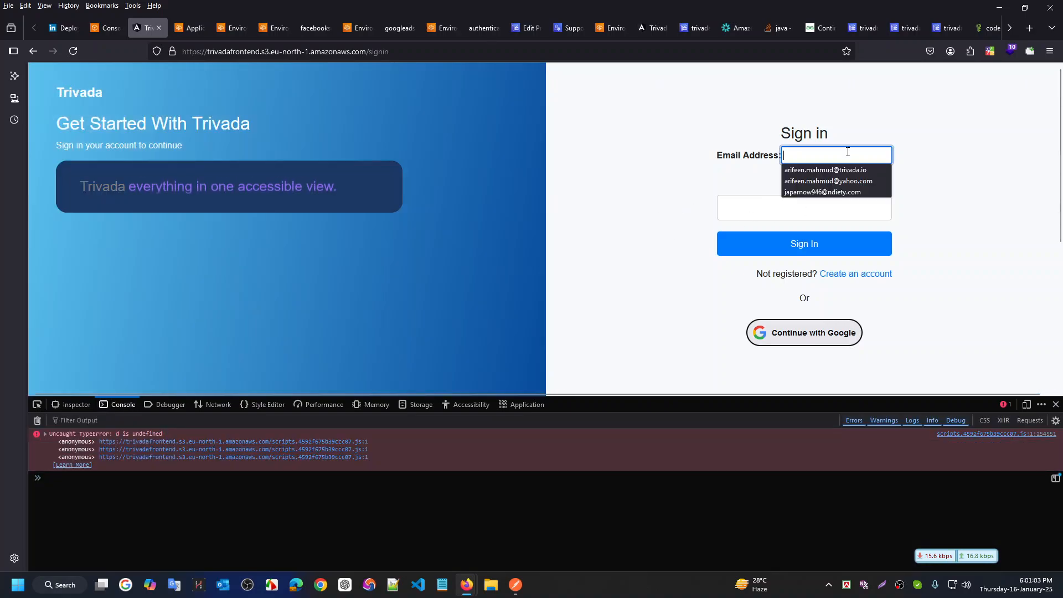
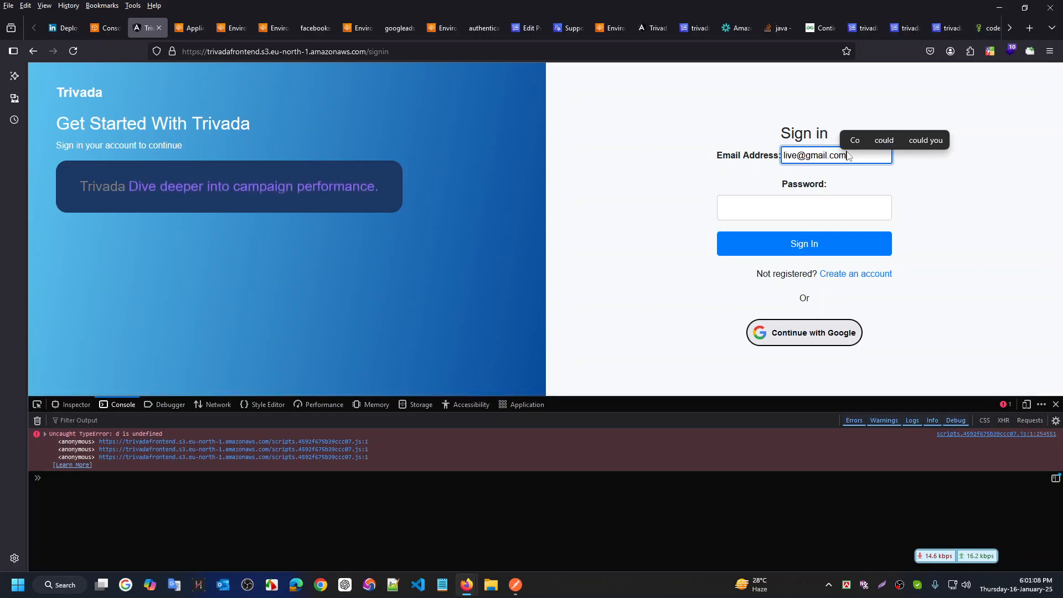
key("Tab")
type("•••••")
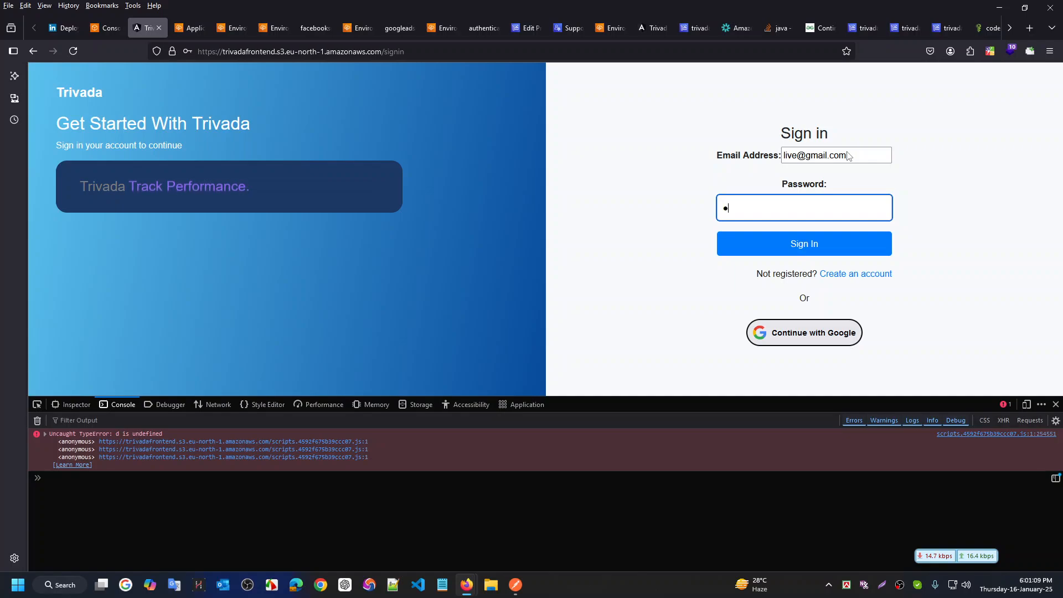
type("•••")
key("Return")
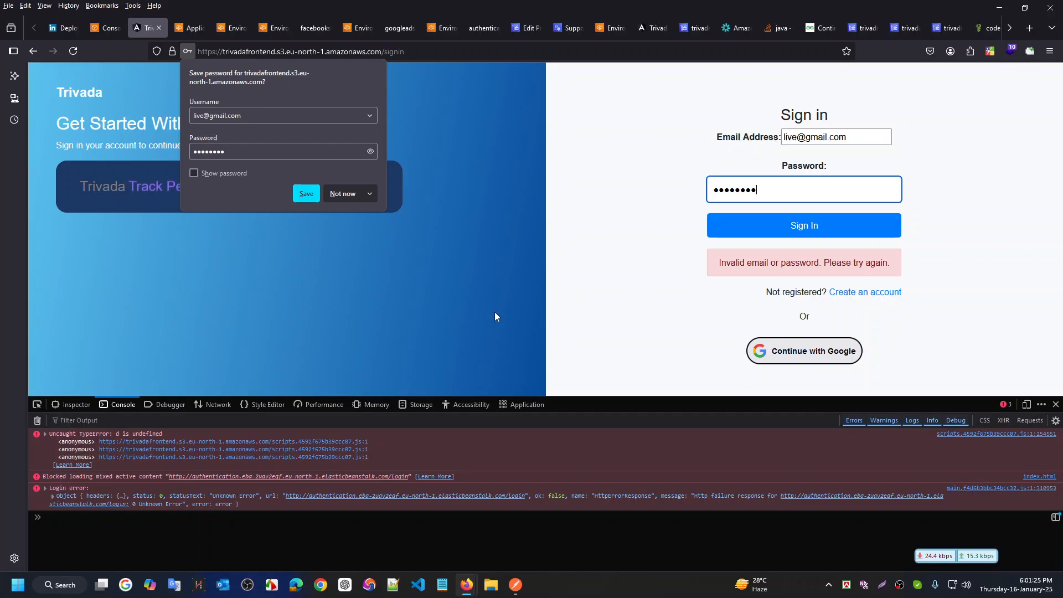
left_click(353, 193)
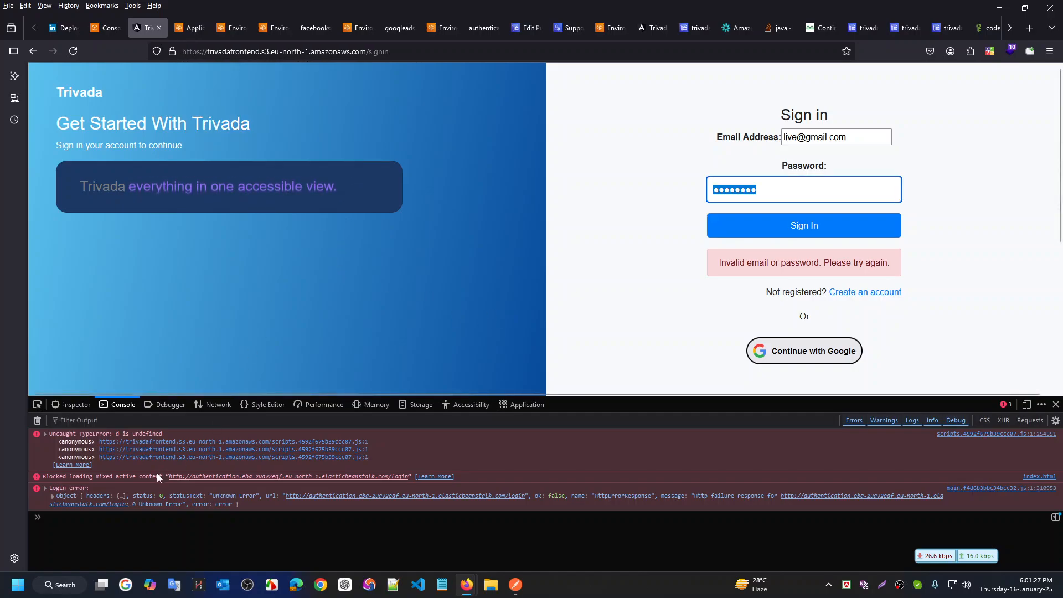
left_click_drag(163, 476, 47, 474)
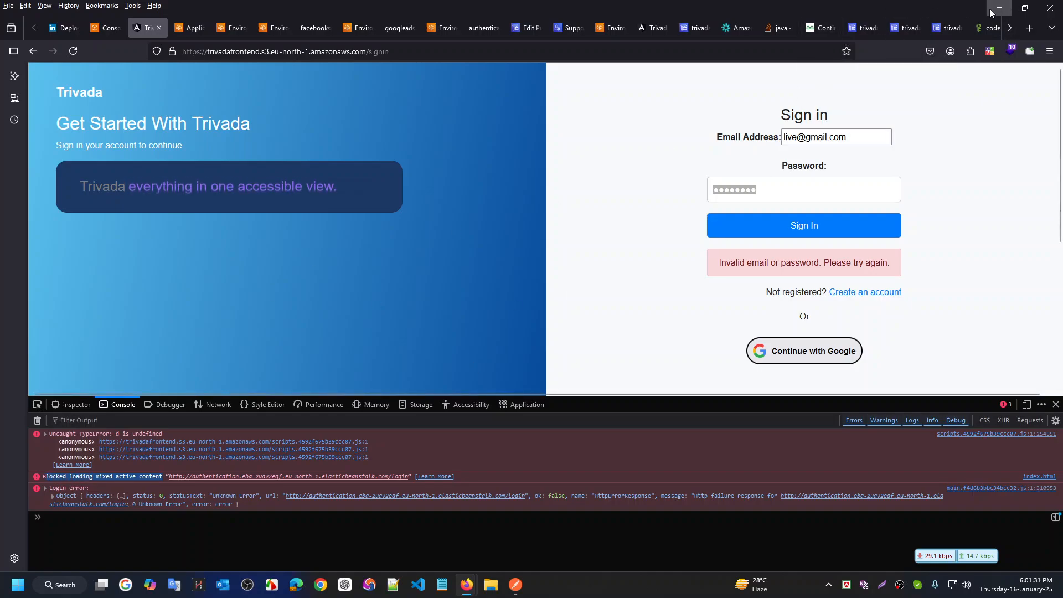
left_click(1009, 28)
On the localhost Trivada tab, close the welcome popup and sign in with the test email and password
left_click(1008, 28)
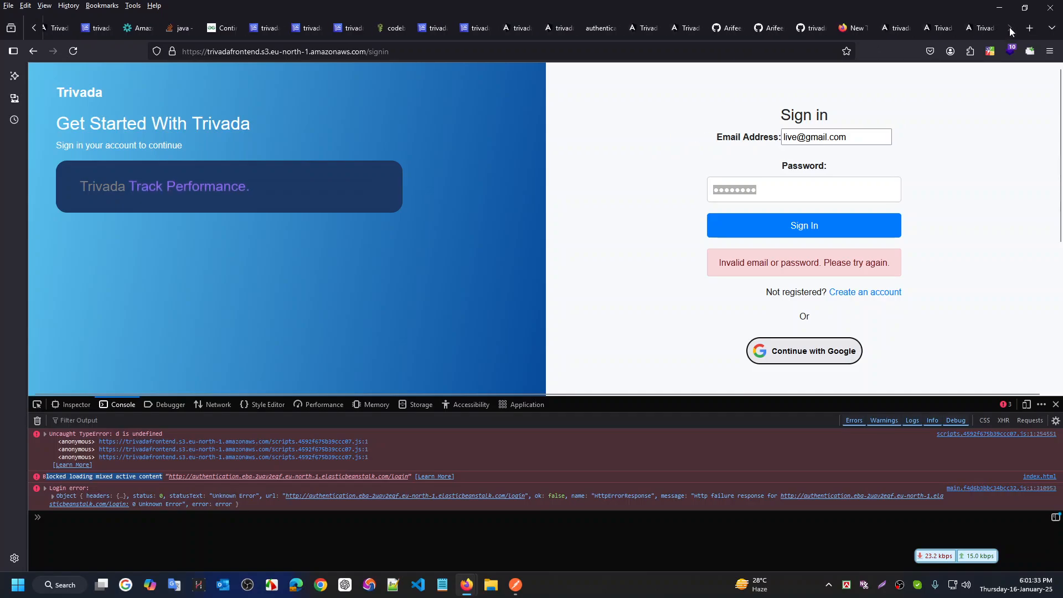
left_click(981, 27)
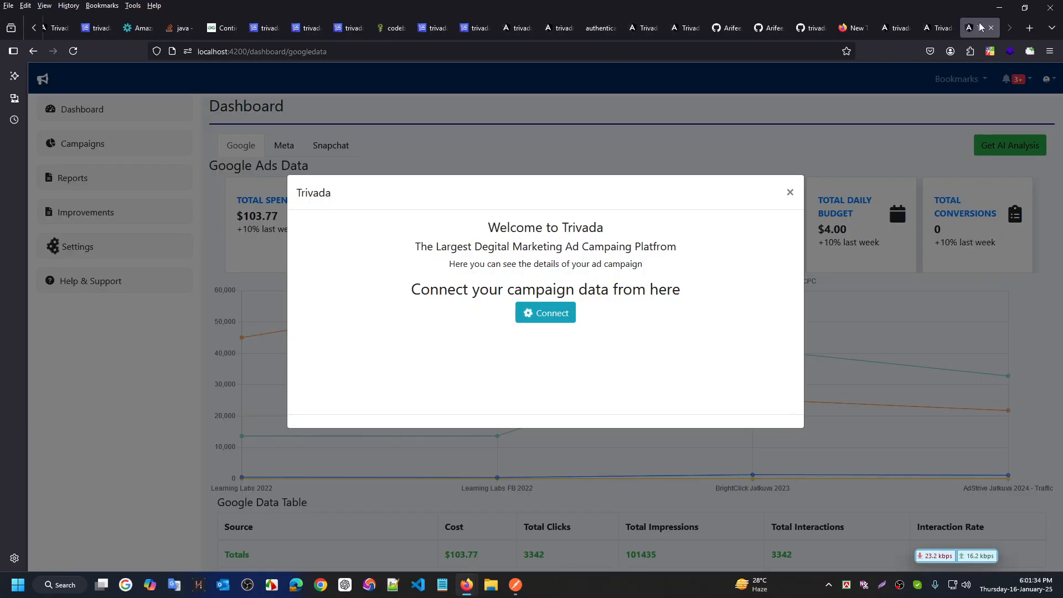
left_click(791, 193)
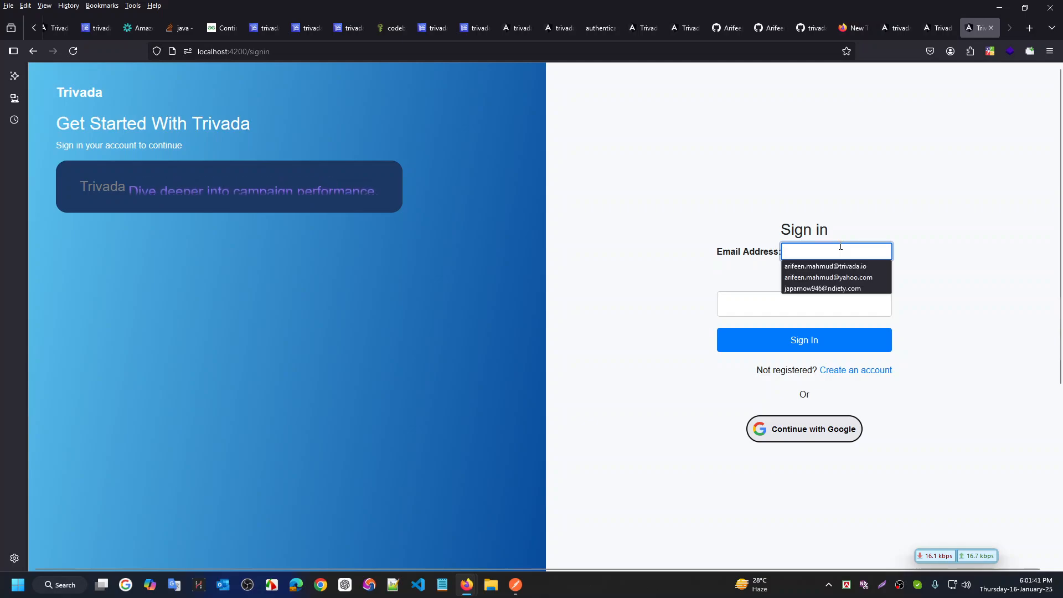
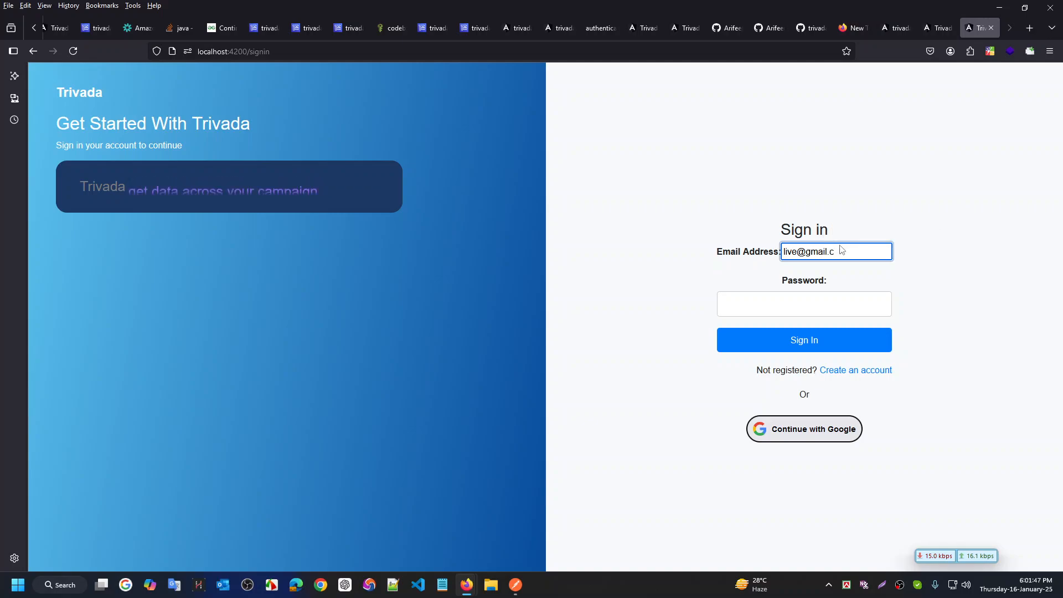
key("Tab")
type("12345678")
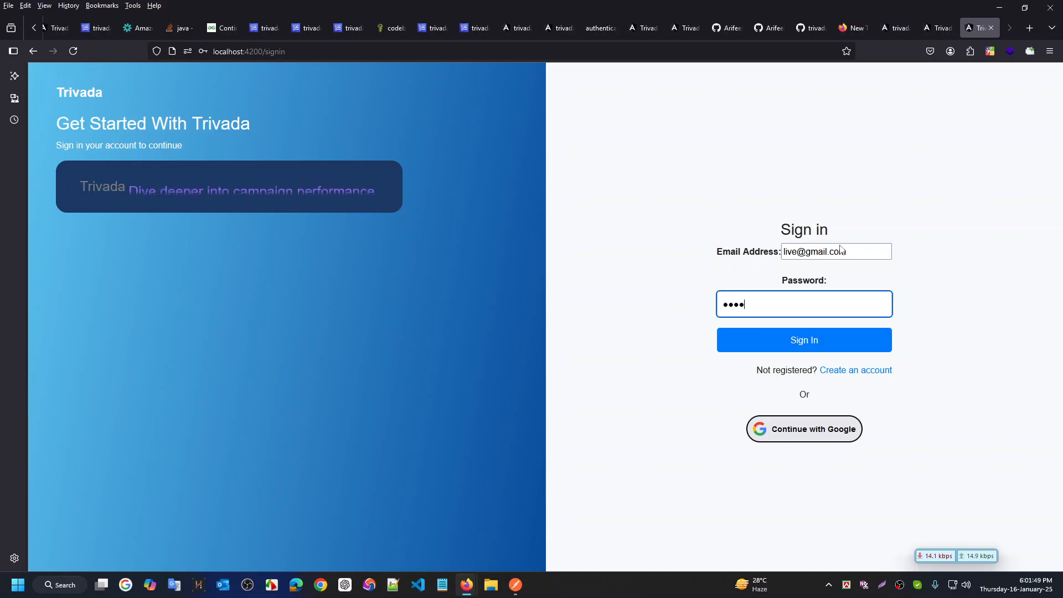
key("Return")
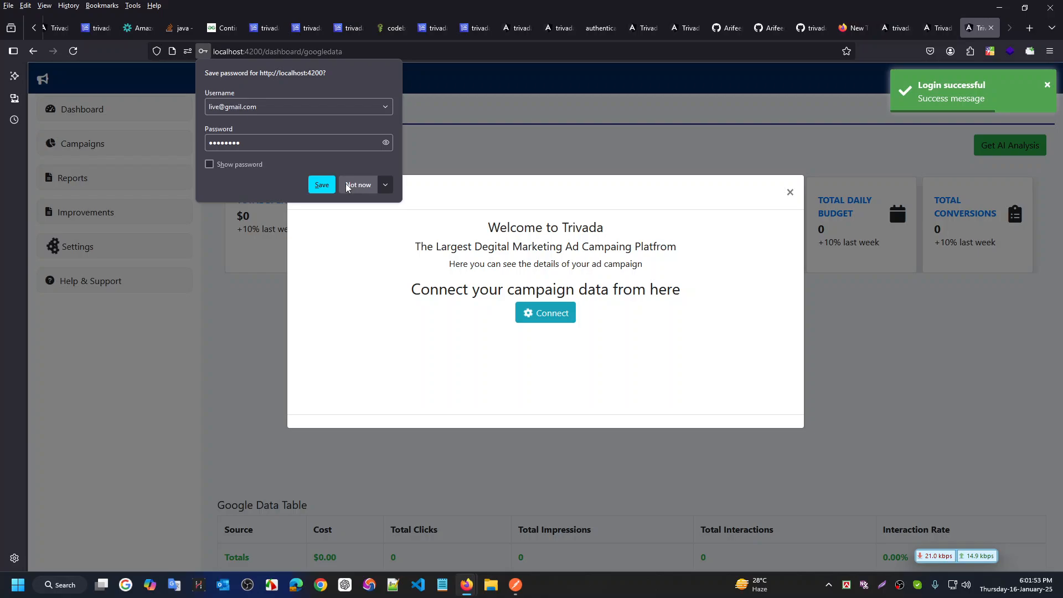
left_click(347, 187)
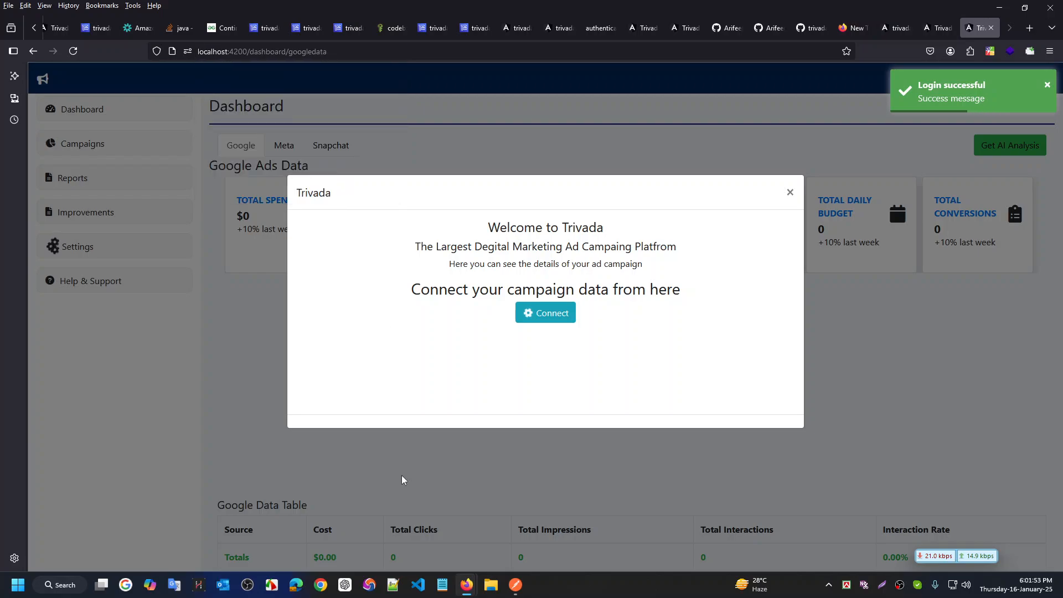
Open the dashboard's developer Console and expand the last Fetched data log entry
right_click(414, 533)
left_click(437, 521)
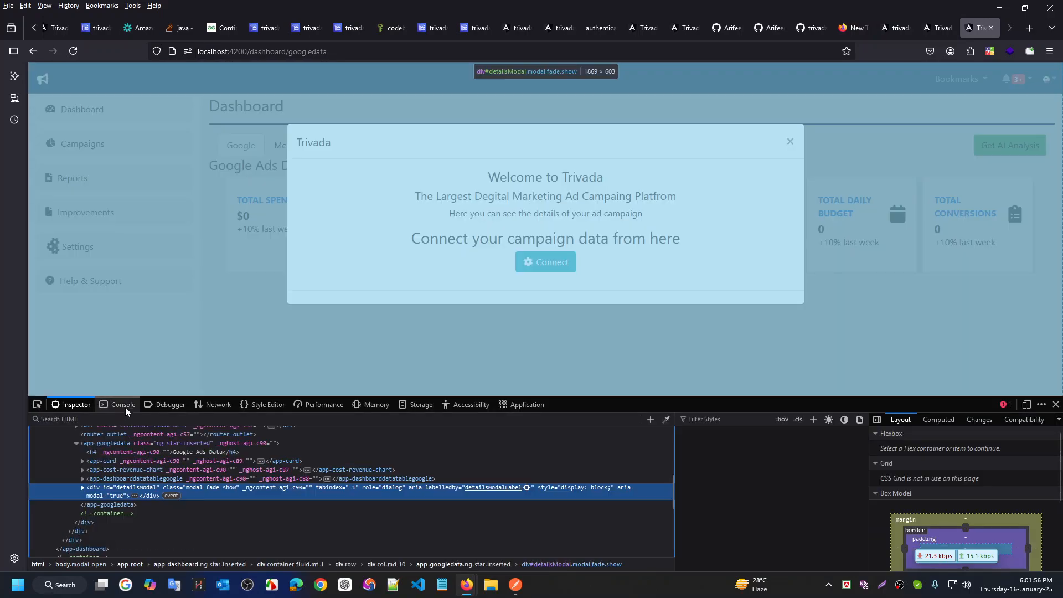
left_click(122, 405)
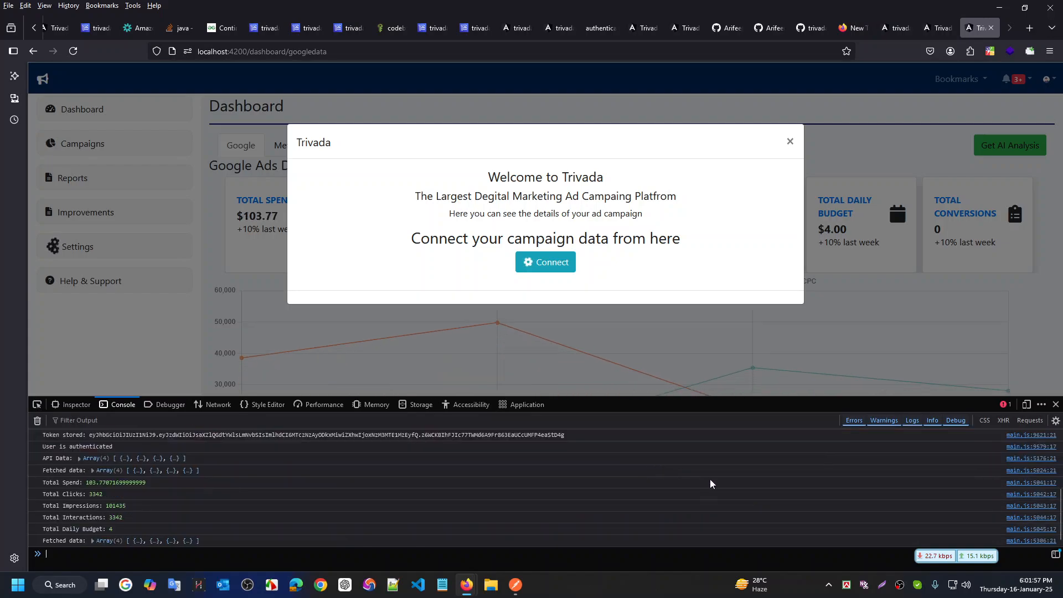
scroll(456, 487, "up", 3)
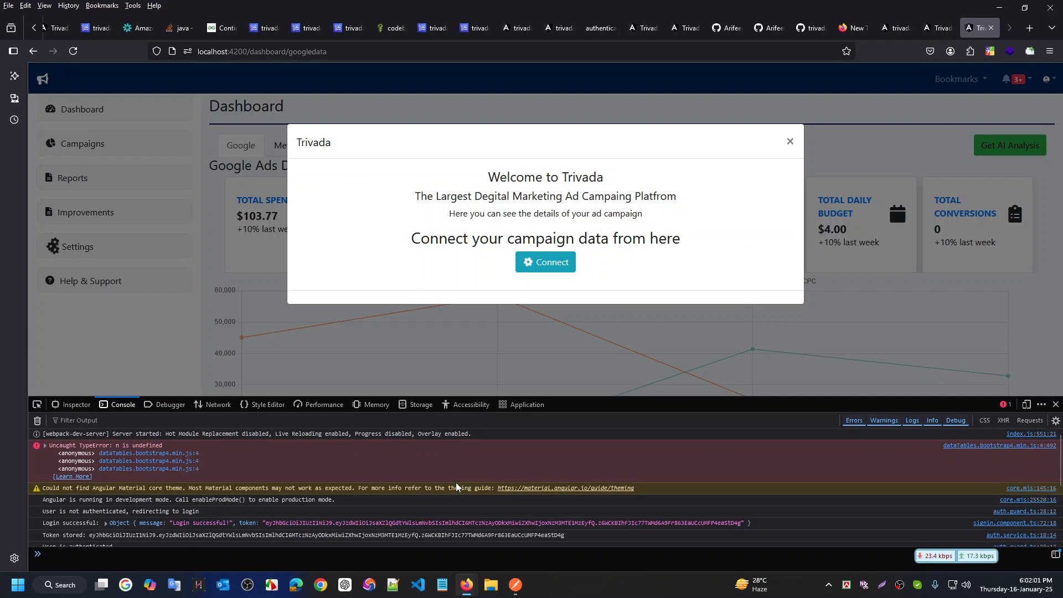
scroll(456, 483, "down", 2)
scroll(456, 483, "down", 2)
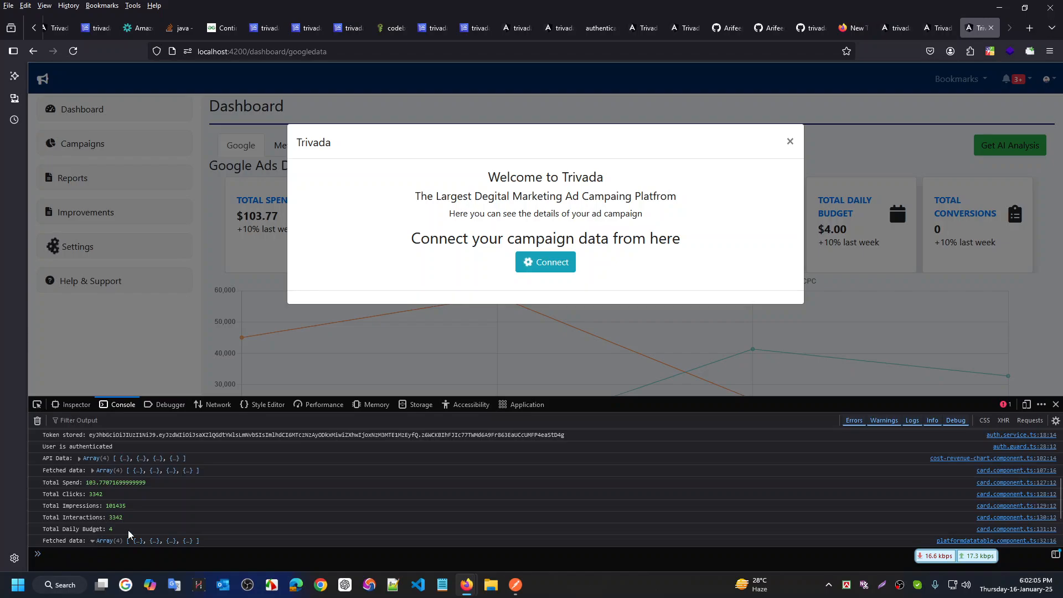
left_click(94, 542)
View the Google Ads data connector settings, then the LinkedIn deployment article
left_click(559, 266)
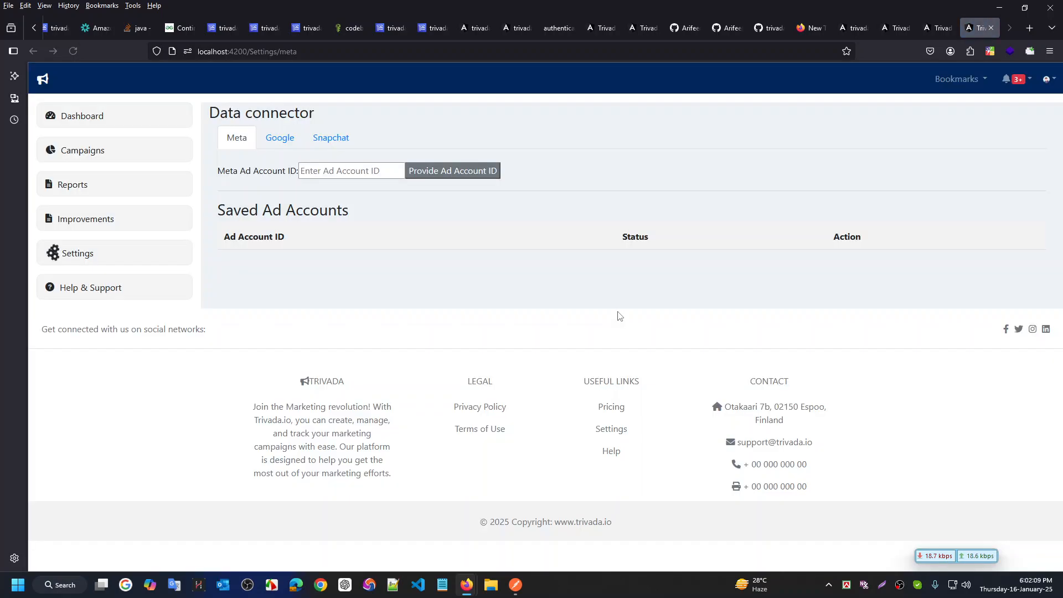
left_click(286, 143)
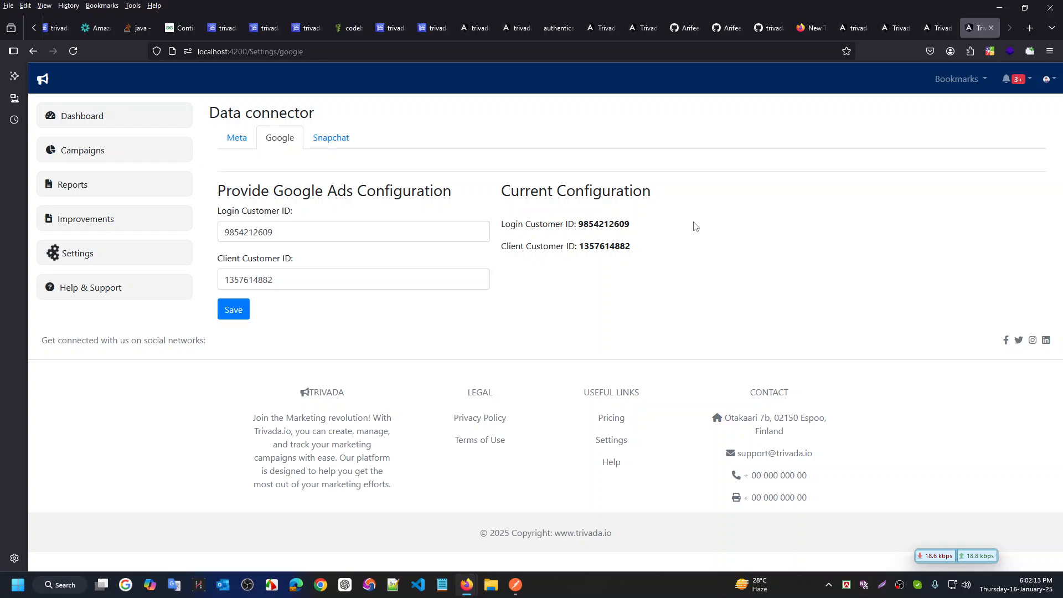
key("ctrl+1")
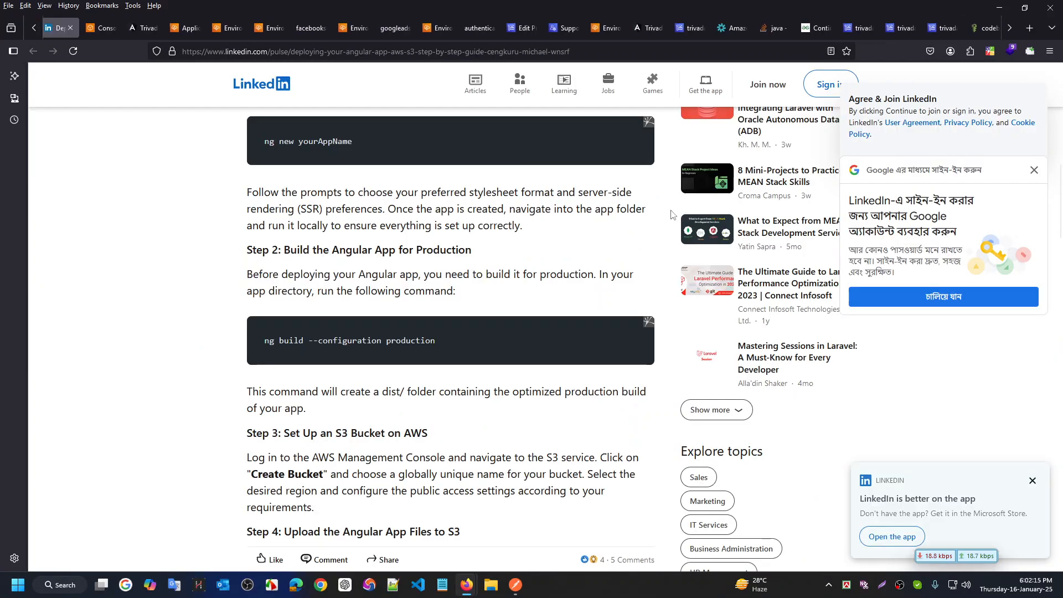
scroll(526, 311, "down", 2)
On the S3-hosted sign-in tab, check the TypeError help article, then clear the address bar
key("ctrl+Tab")
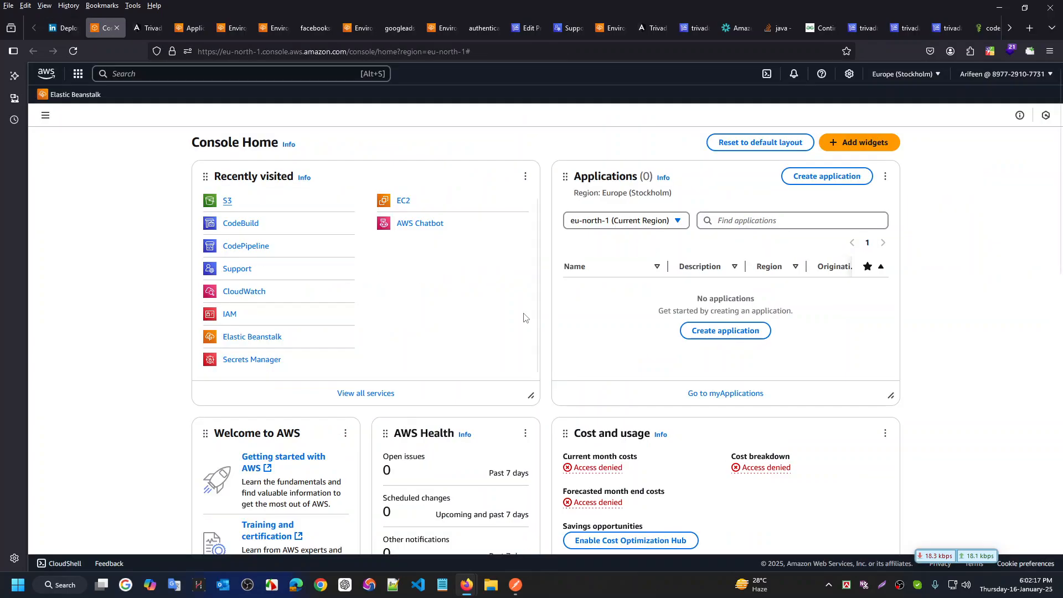
key("ctrl+Tab")
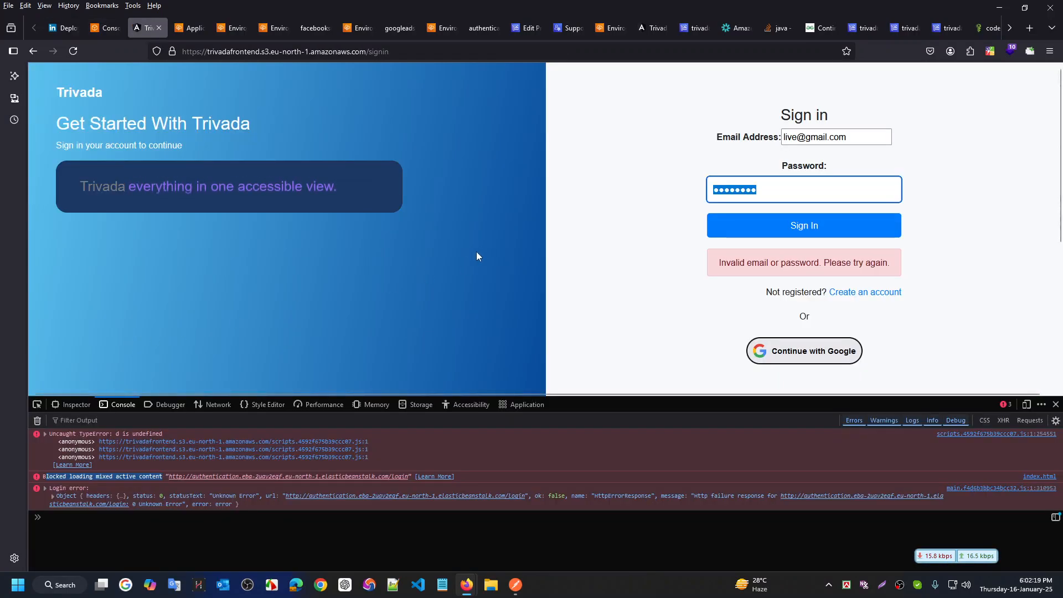
left_click(72, 465)
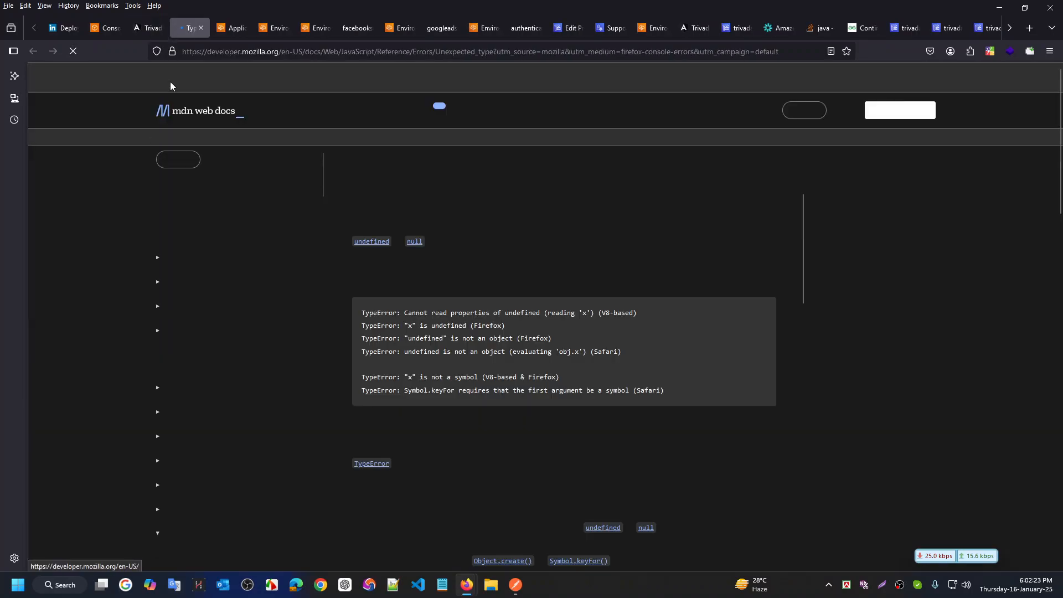
key("ctrl+w")
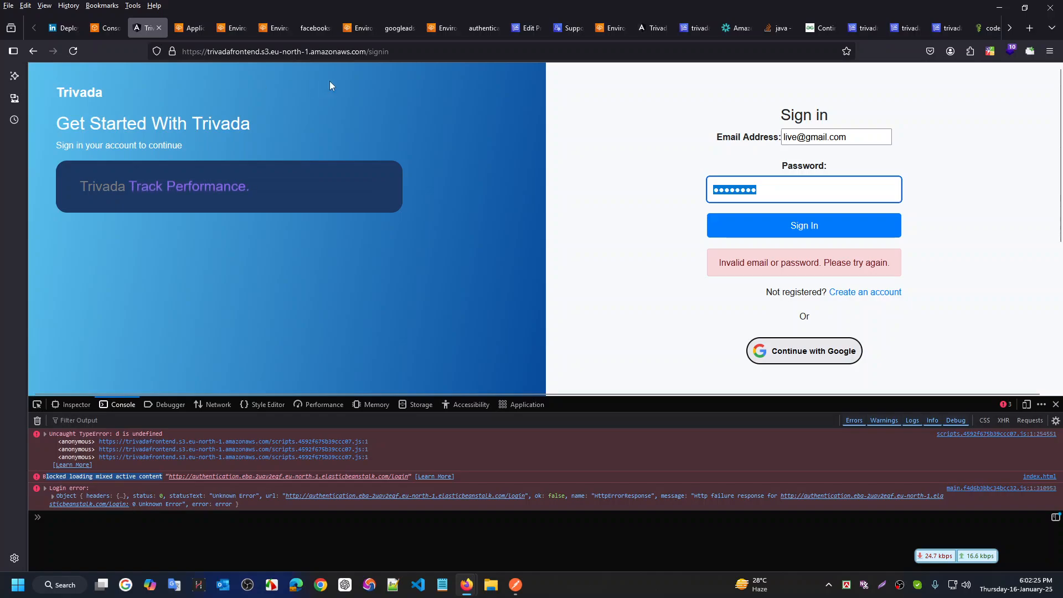
left_click(373, 51)
key("ctrl+c")
key("BackSpace")
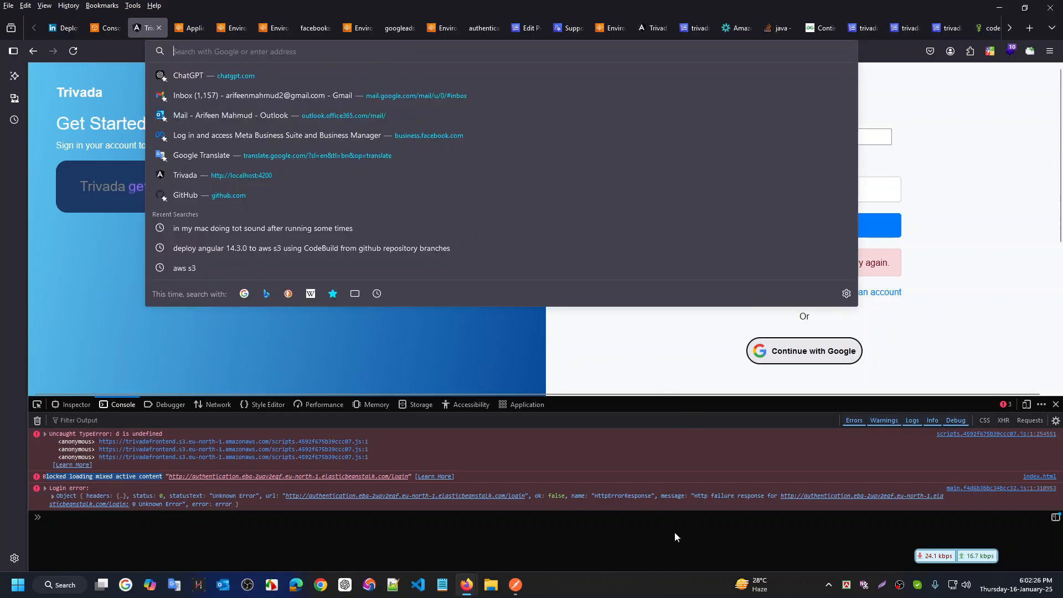
Bring the IntelliJ IDEA backend project forward, then open Chrome on a new tab
left_click(513, 584)
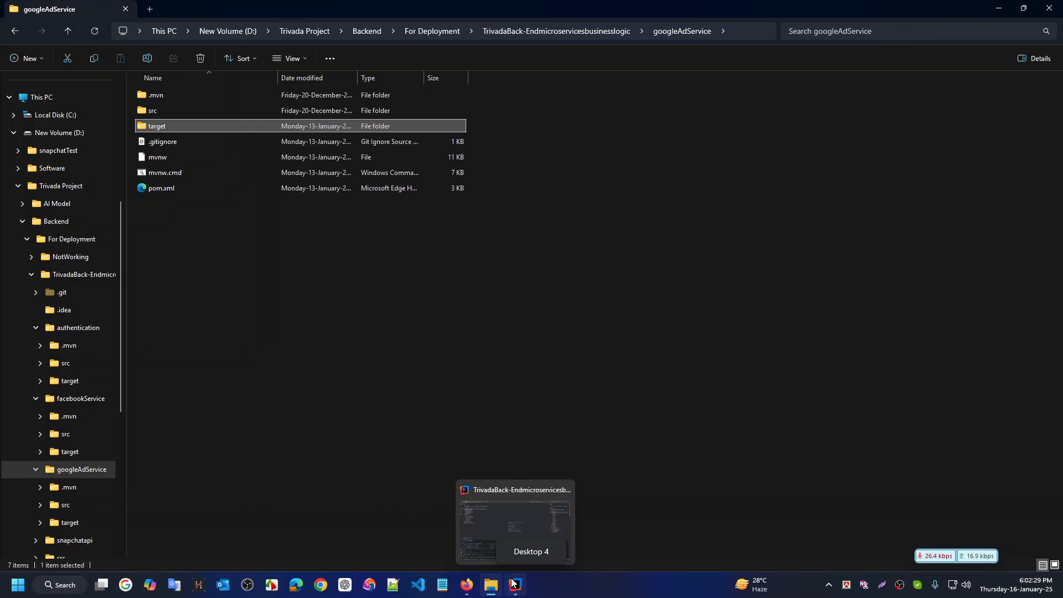
left_click(514, 521)
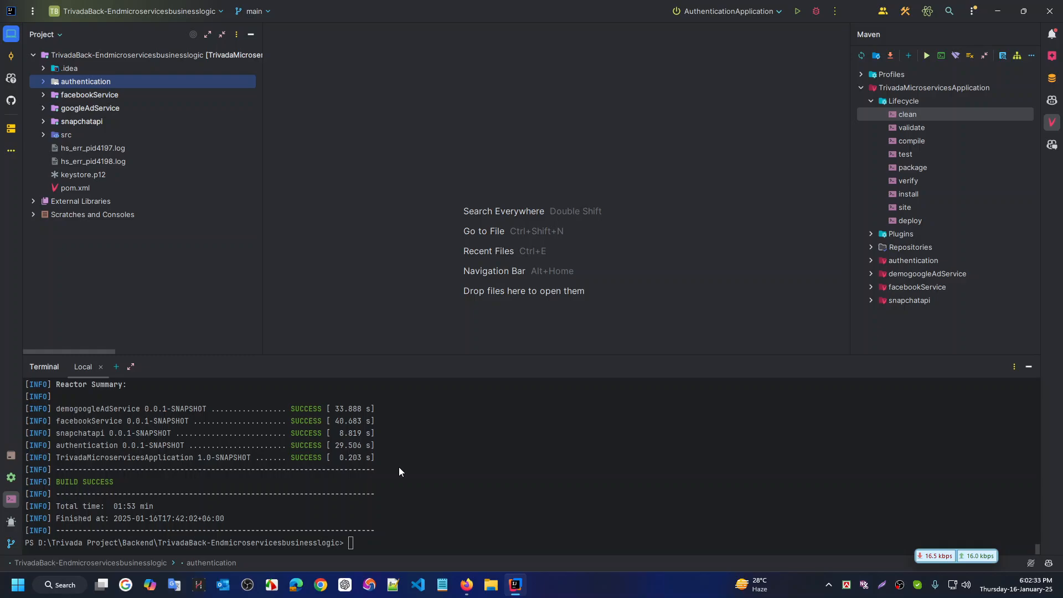
mouse_move(466, 588)
left_click(321, 584)
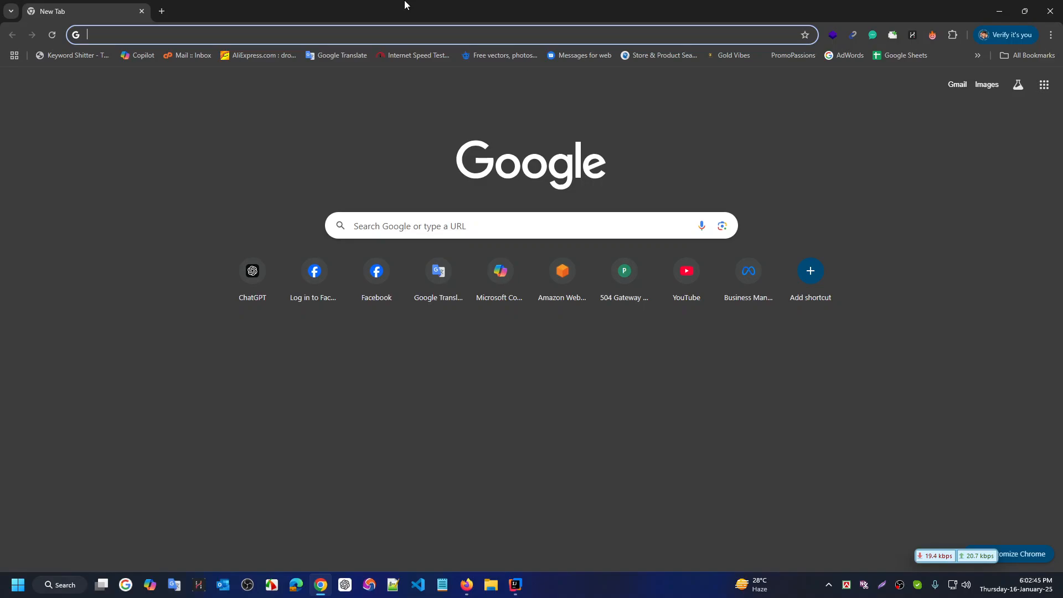
Load the S3-hosted signin URL, then the bucket's root URL with 'signin' removed
key("ctrl+v")
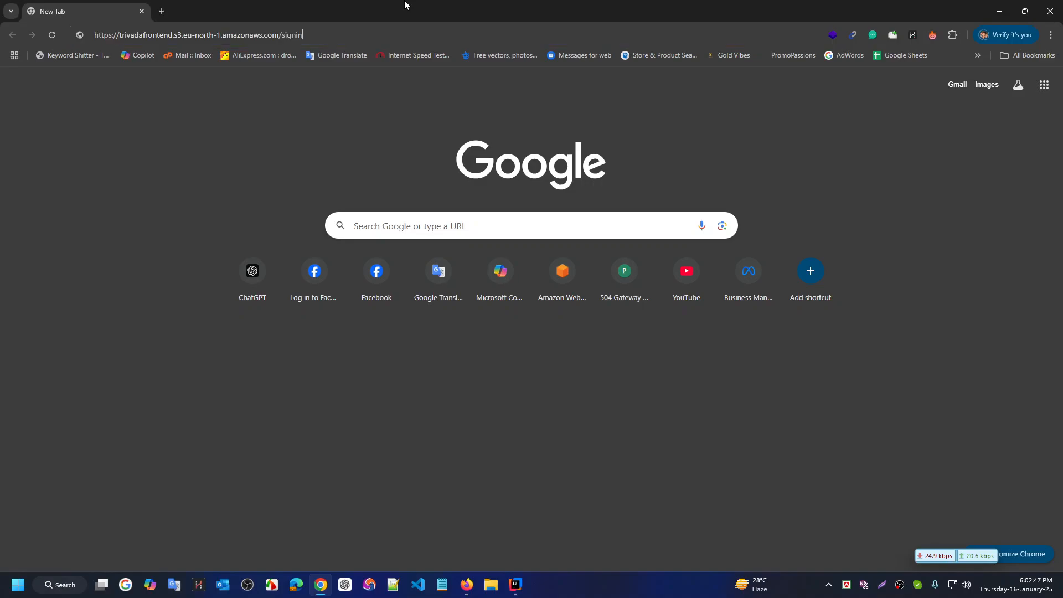
key("Return")
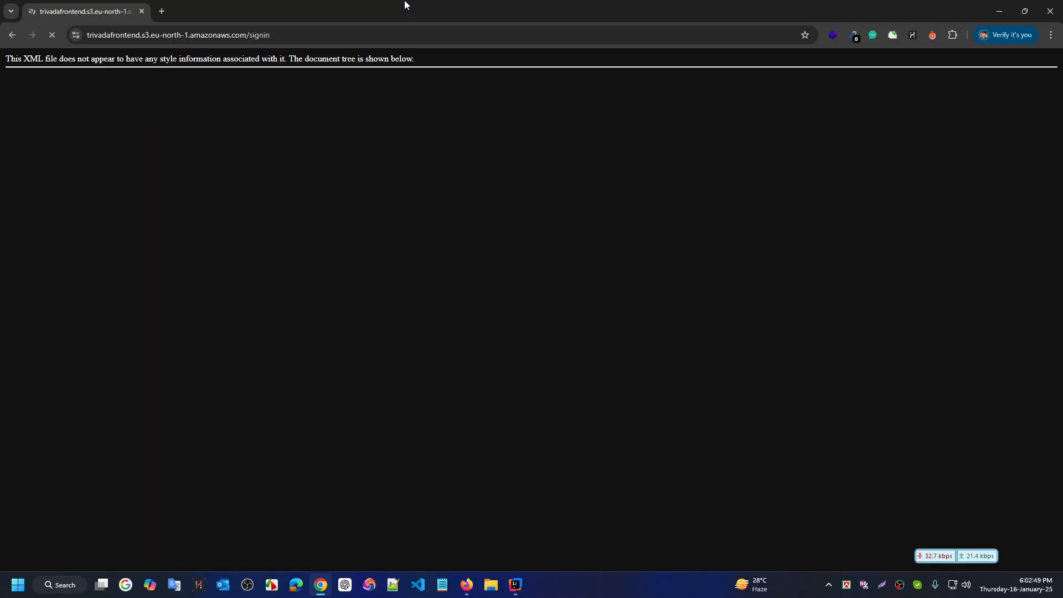
left_click(350, 38)
key("ctrl+c")
left_click(295, 34)
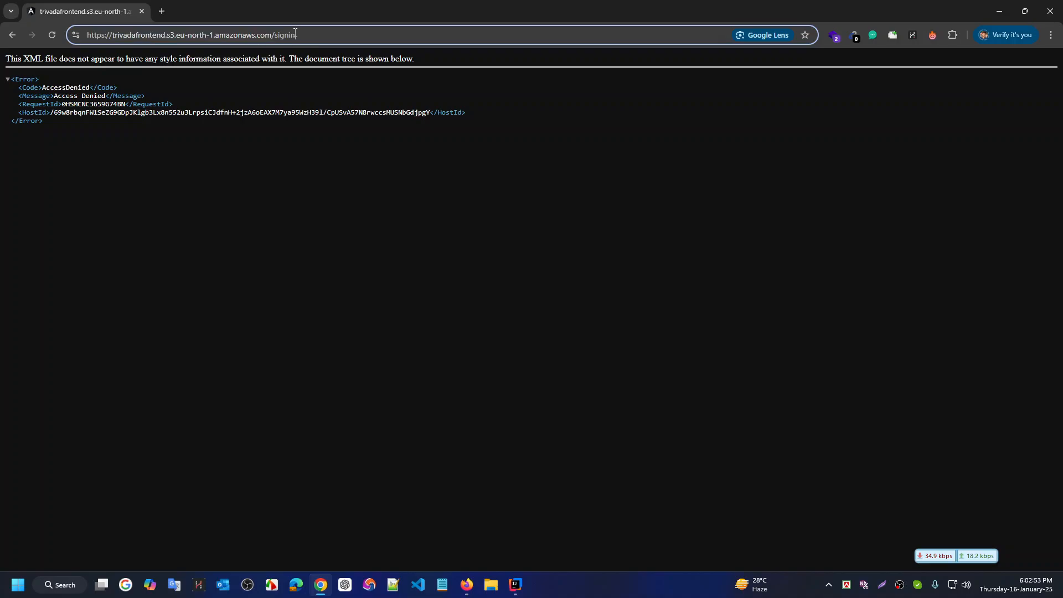
key("BackSpace")
key("BackSpace")
key("BackSpace")
key("BackSpace")
key("BackSpace")
key("BackSpace")
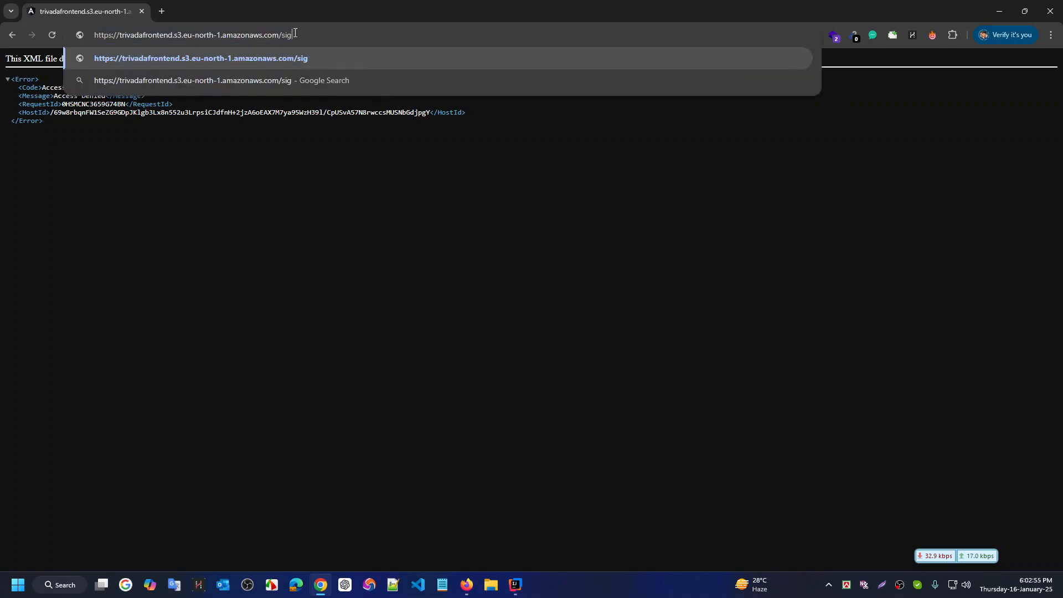
key("Return")
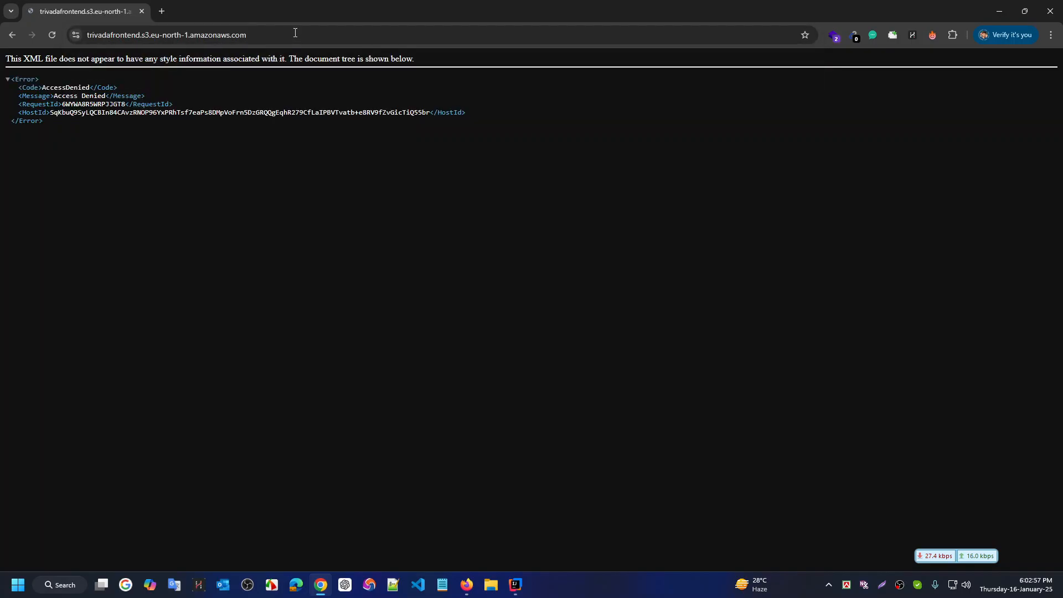
Open a new Chrome Incognito window
left_click(515, 584)
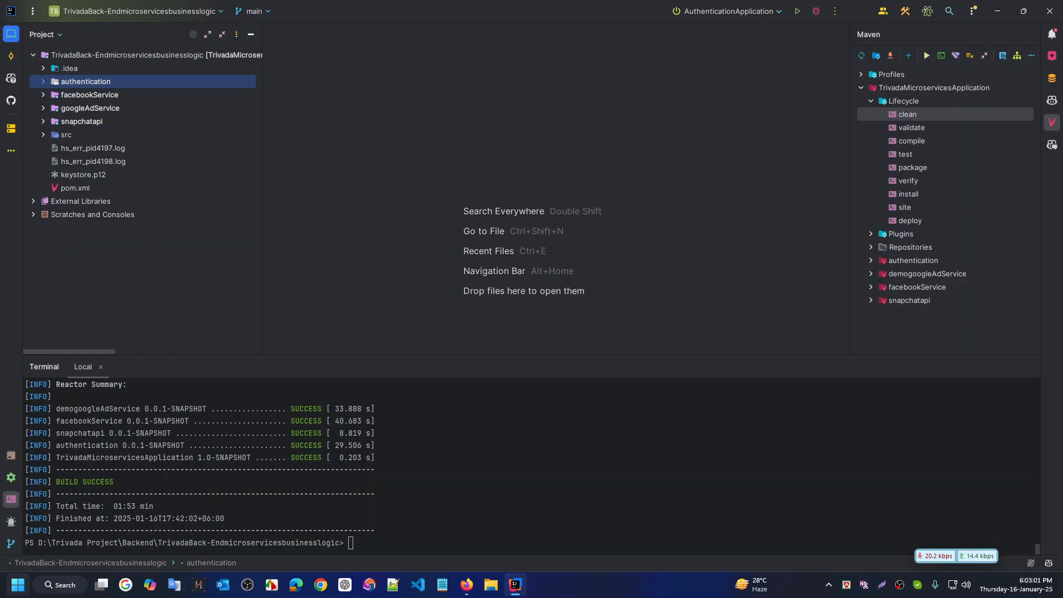
left_click(18, 585)
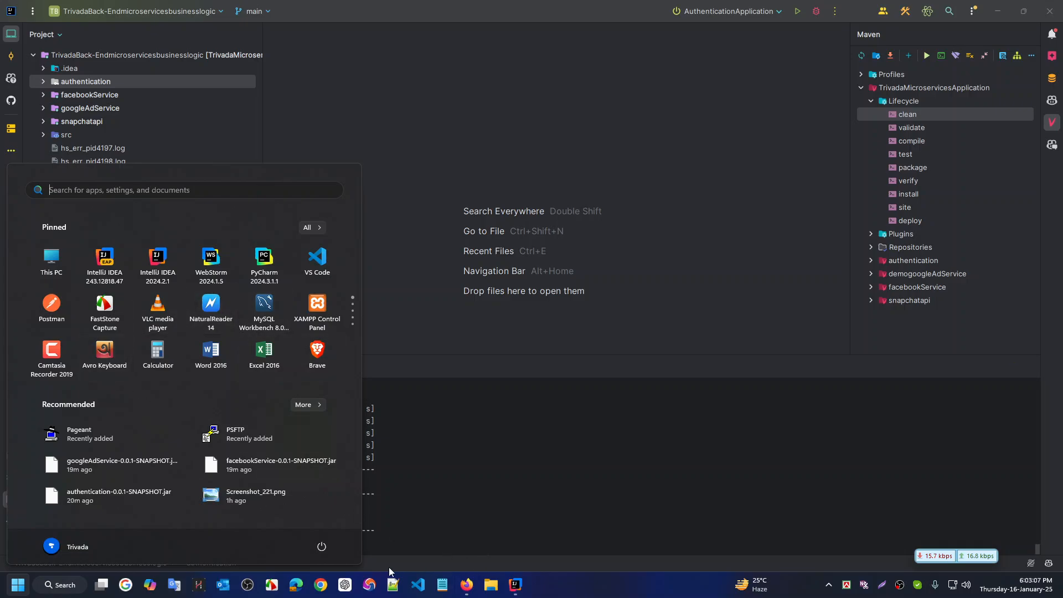
left_click(320, 585)
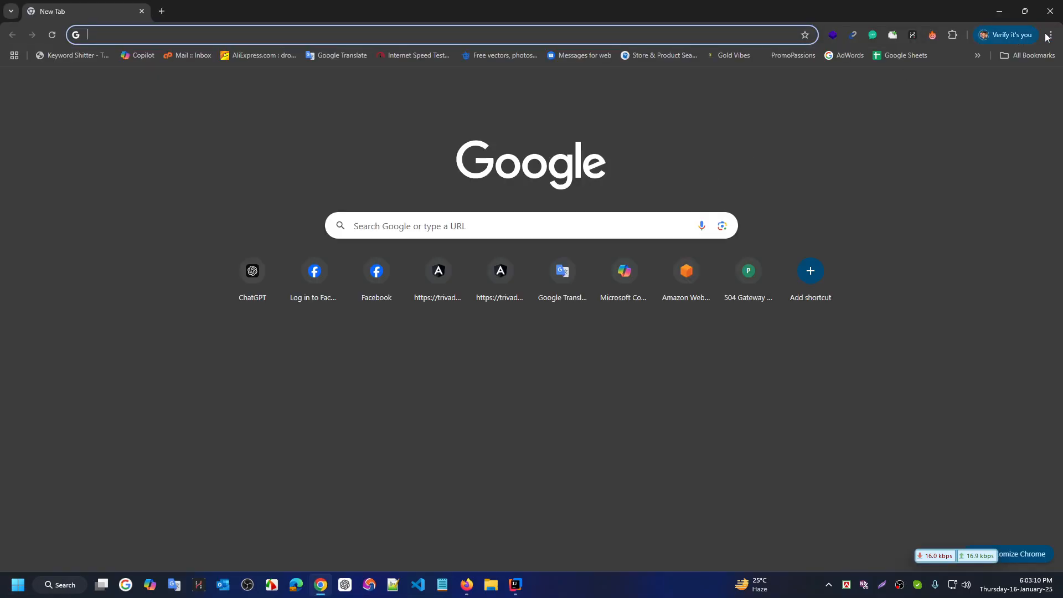
left_click(1049, 35)
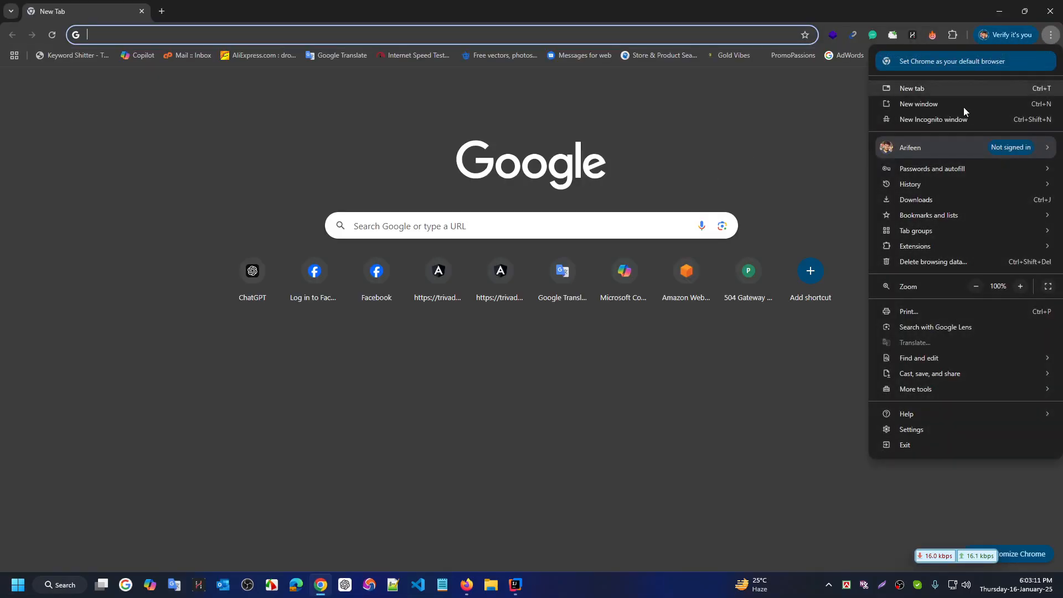
left_click(945, 117)
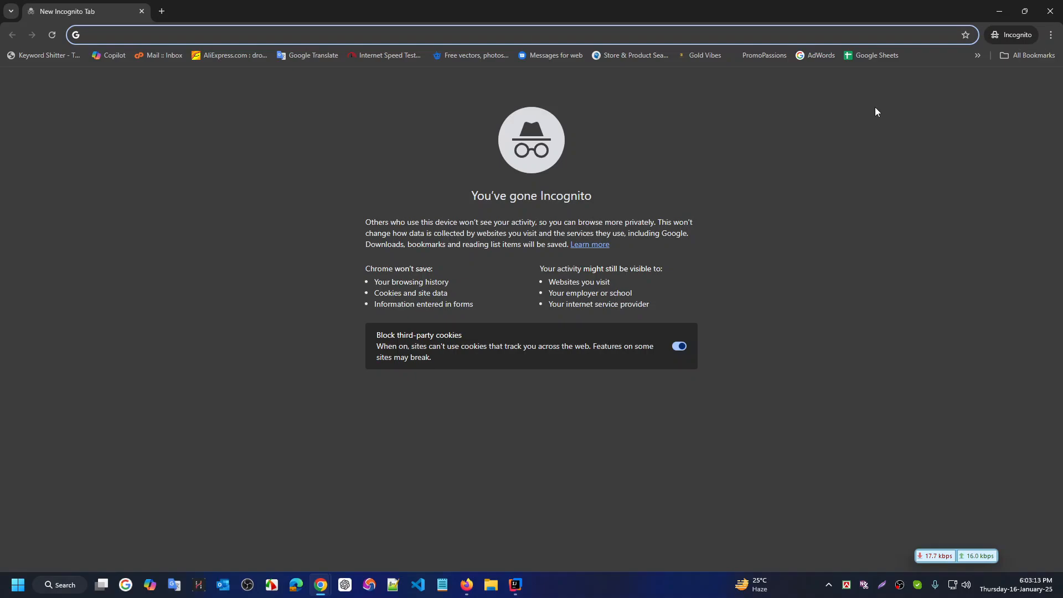
Load the bucket's root S3 URL in Incognito, then close the window
key("ctrl+v")
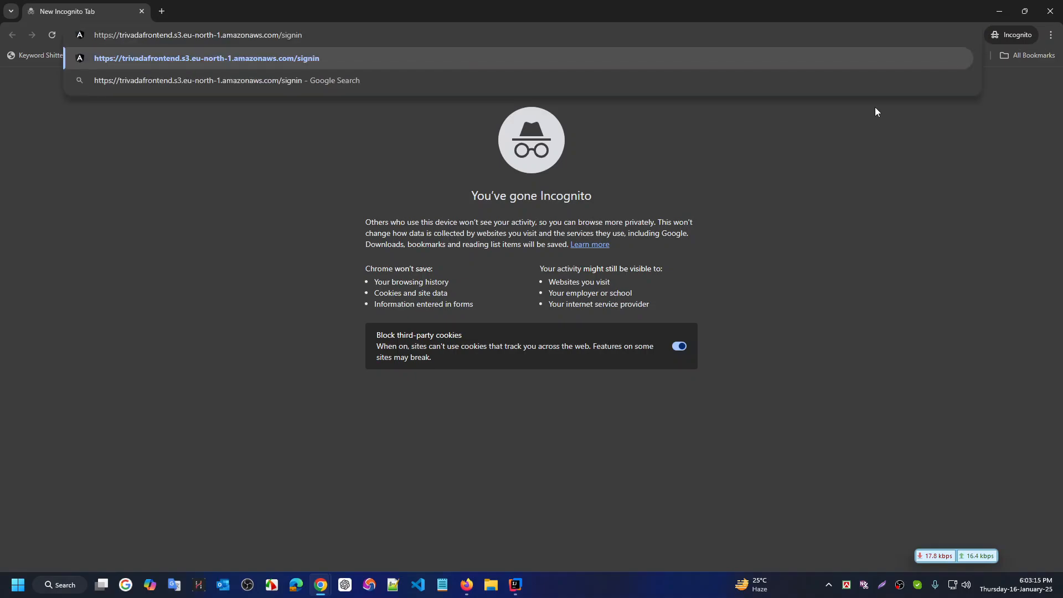
key("shift+Left")
key("shift+Left")
key("shift+Left")
key("shift+Left")
key("Left")
key("shift+End")
key("BackSpace")
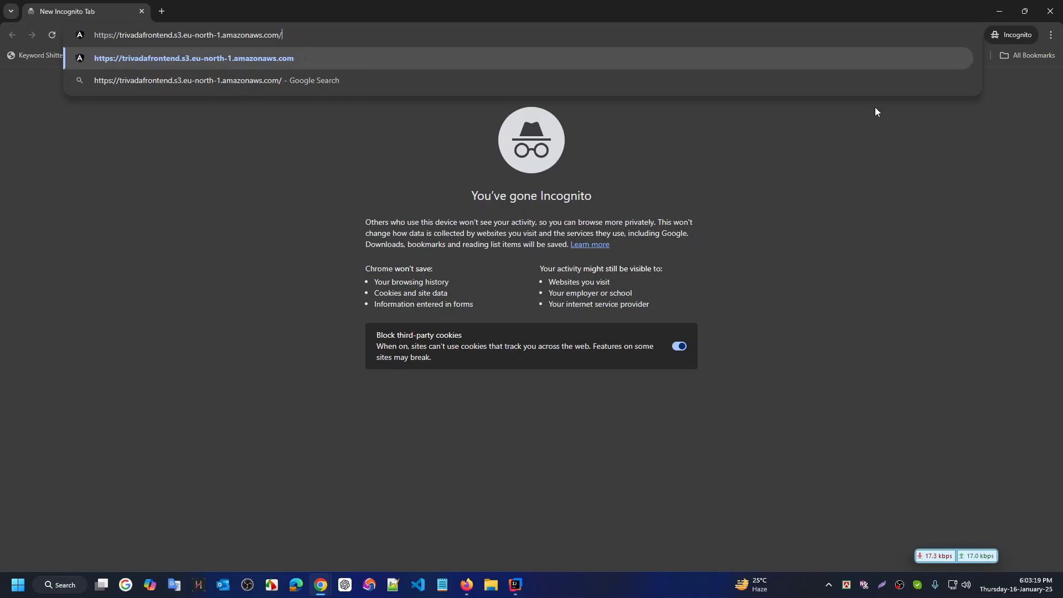
key("Return")
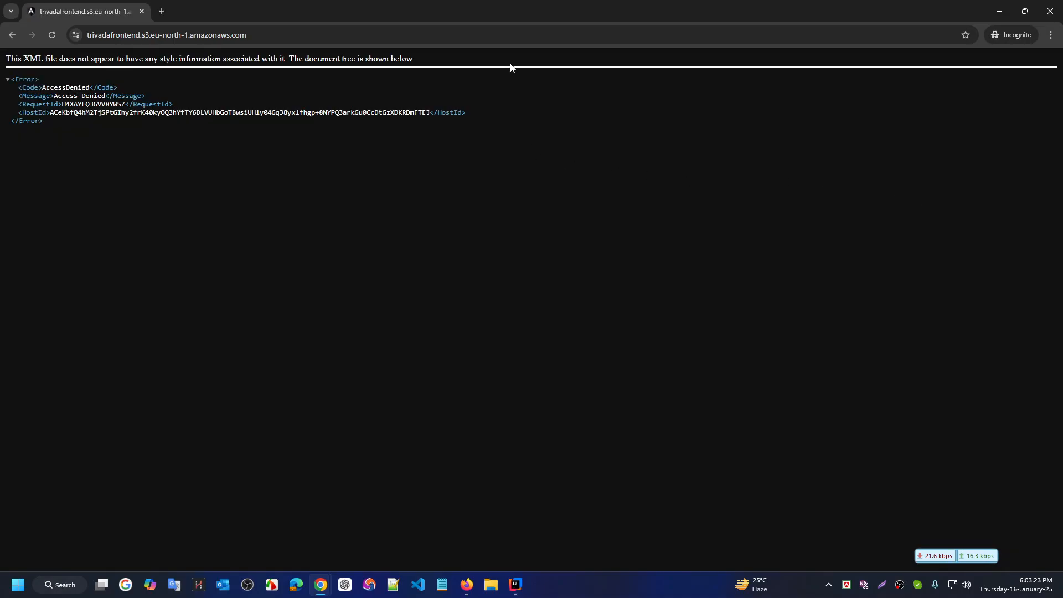
key("ctrl+w")
key("ctrl+w")
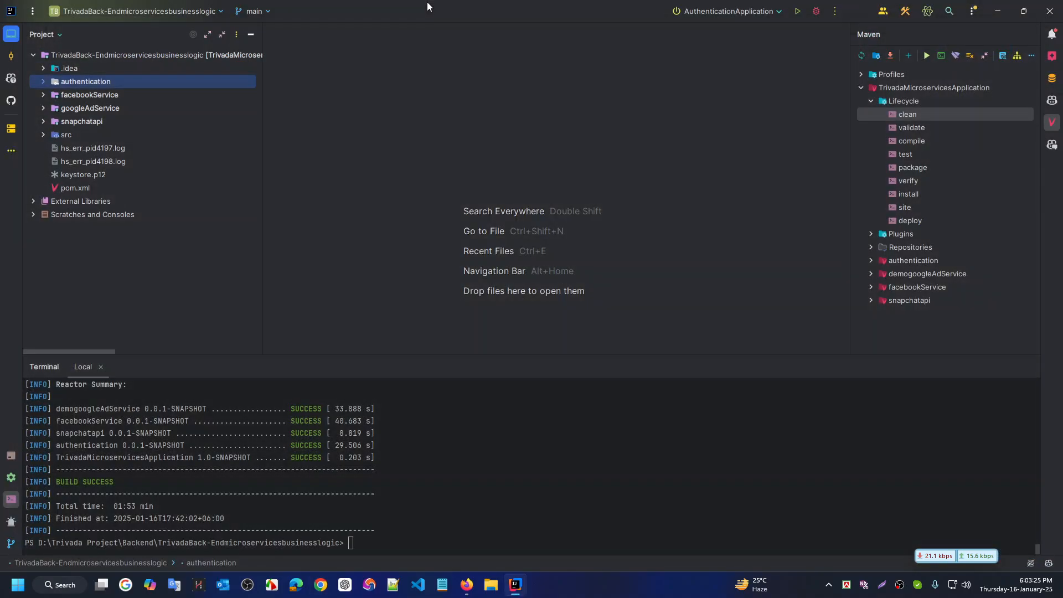
Launch Epic Privacy Browser from the Start menu
key("super")
scroll(129, 346, "down", 1)
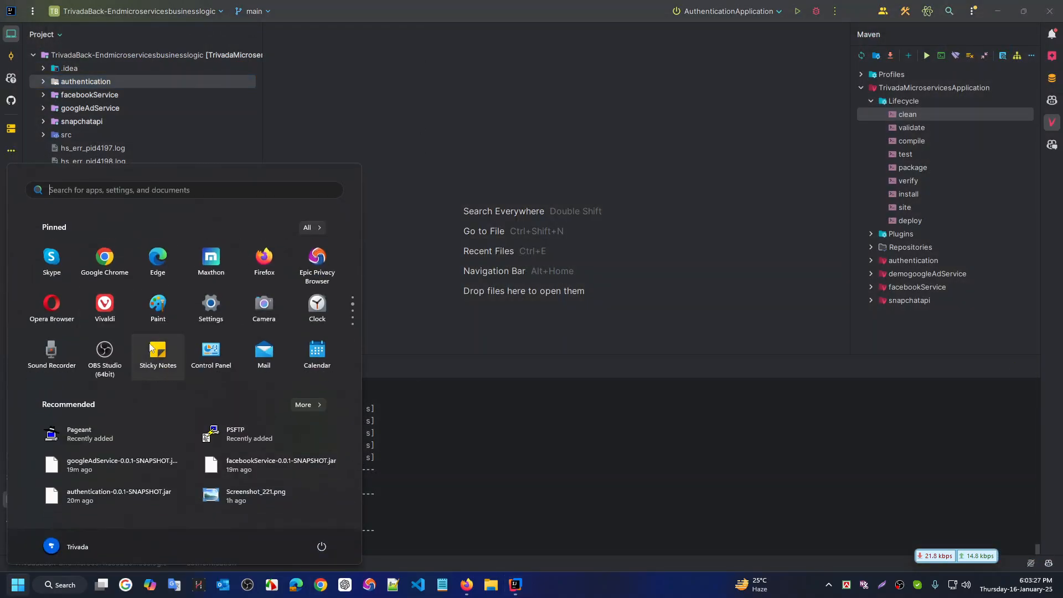
left_click(323, 259)
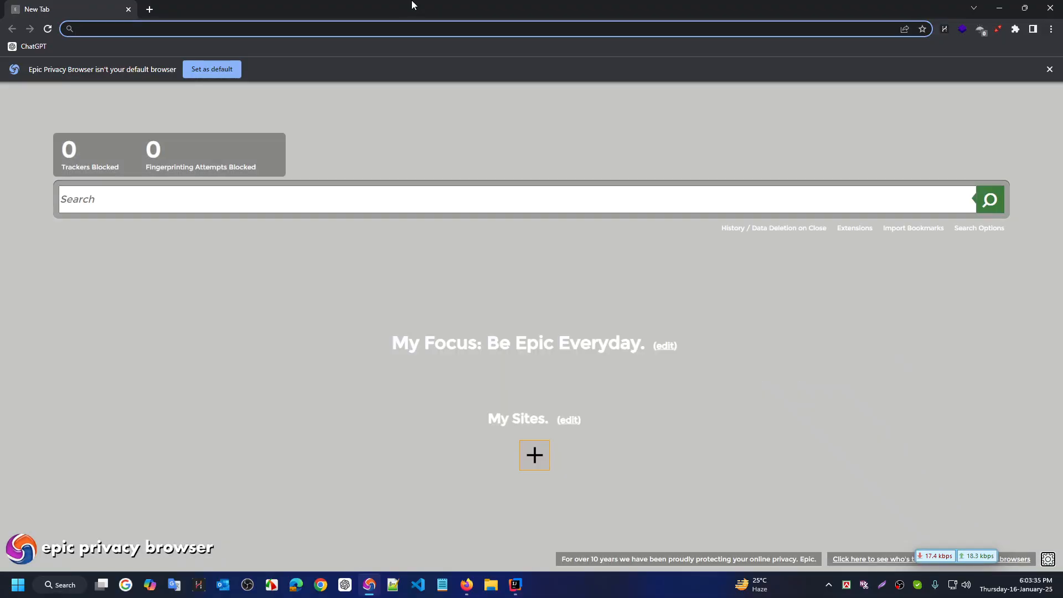
Move across virtual desktops and open Task View on Desktop 6
key("ctrl+super+Right")
key("ctrl+super+Right")
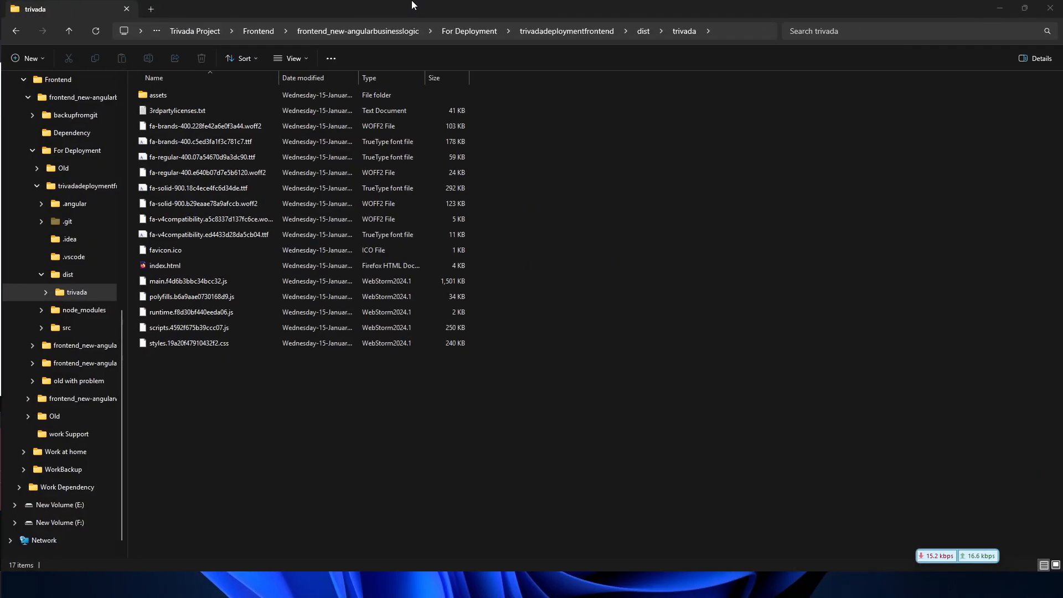
key("ctrl+super+Right")
key("ctrl+super+Right")
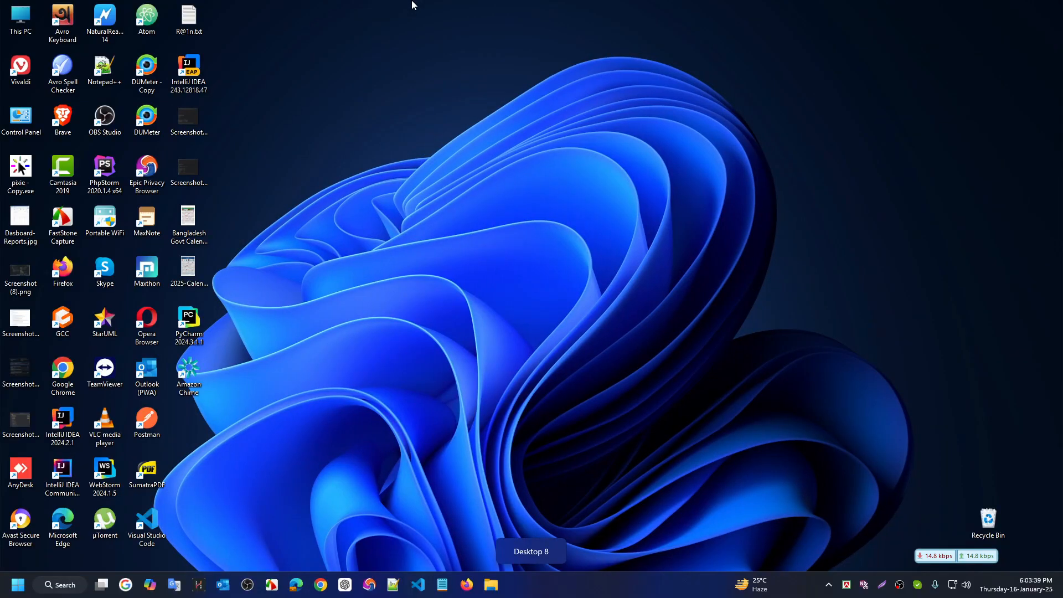
key("ctrl+super+Right")
key("super+Tab")
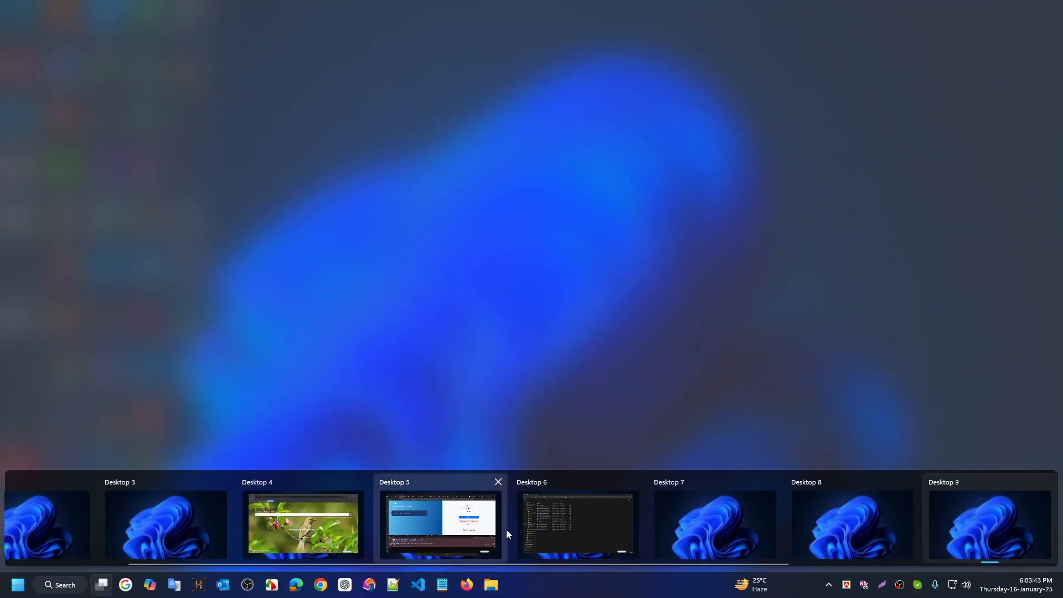
mouse_move(560, 529)
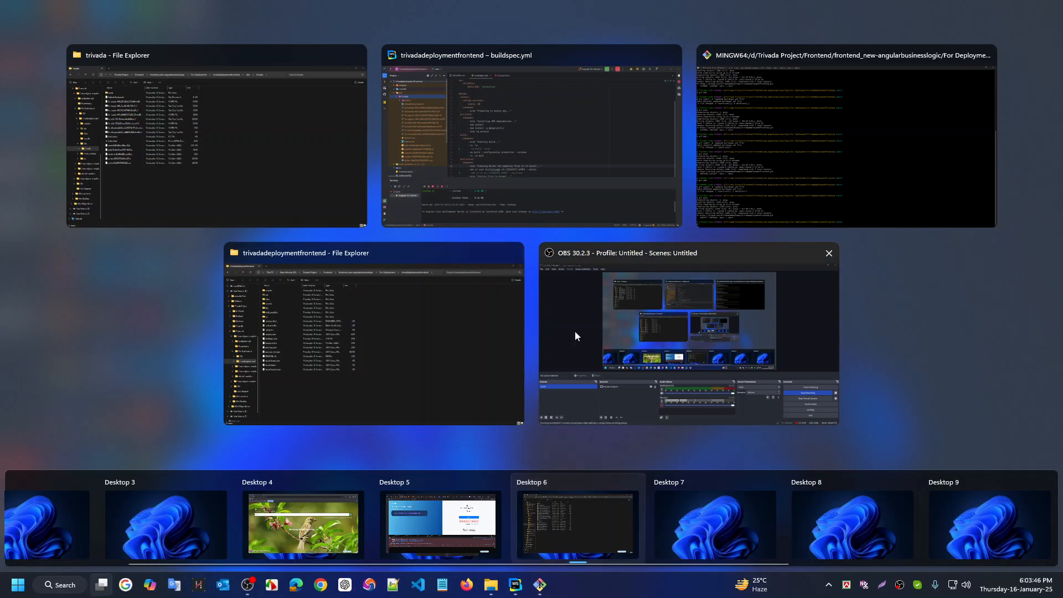
In WebStorm, step back through buildspec.yml to the production build command
key("Escape")
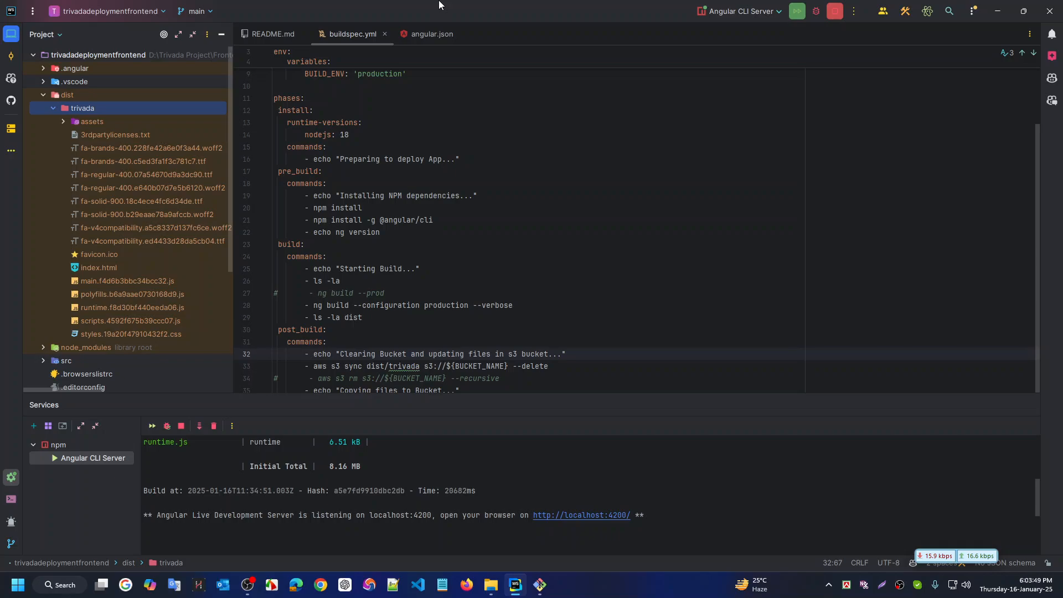
scroll(491, 278, "down", 2)
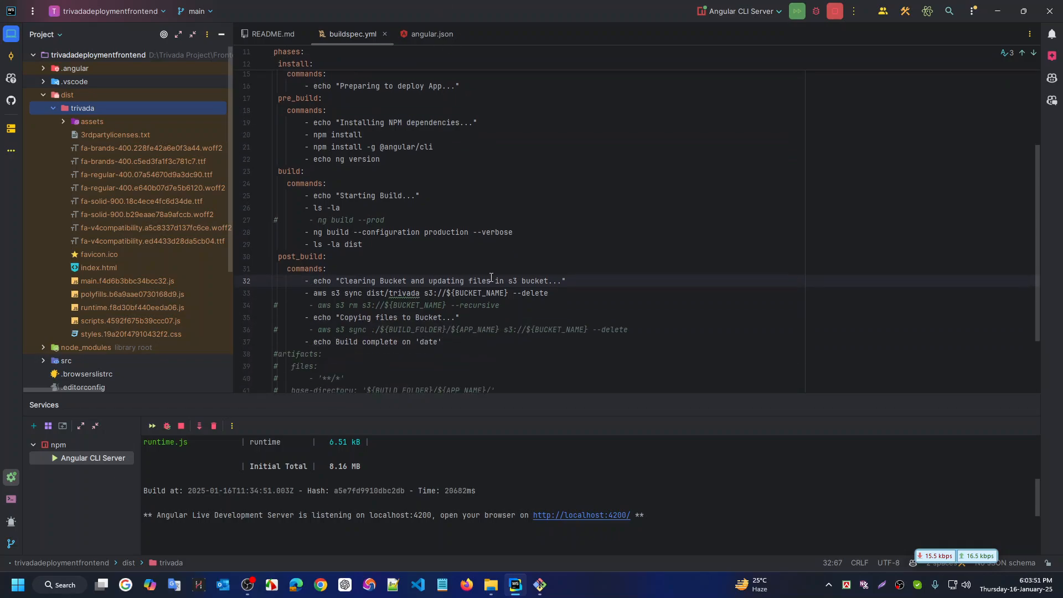
scroll(490, 277, "up", 1)
left_click(497, 282)
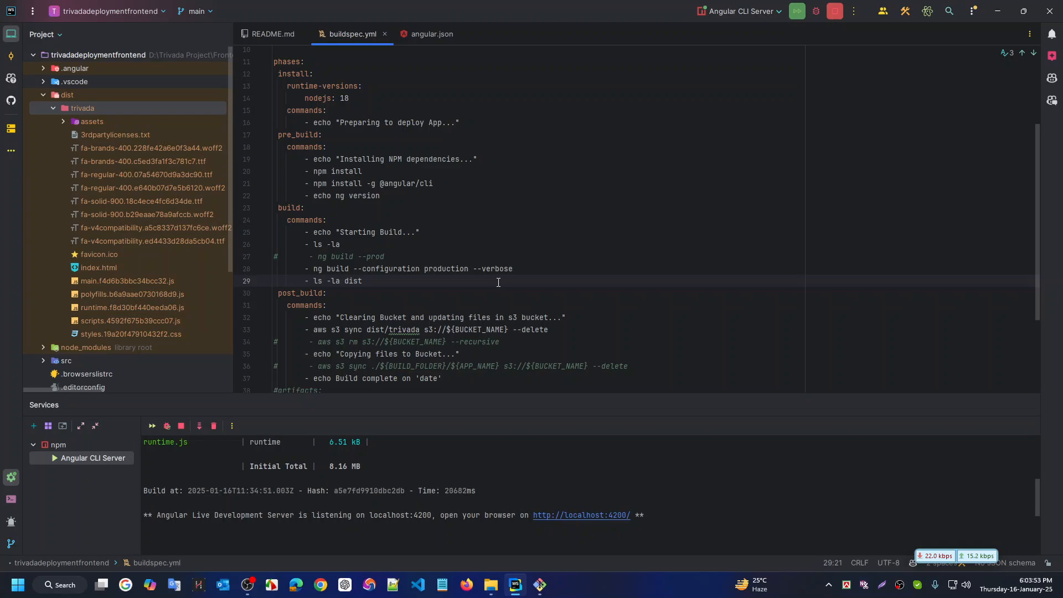
key("ctrl+alt+Left")
key("ctrl+alt+Left")
key("ctrl+alt+Left")
key("ctrl+alt+Left")
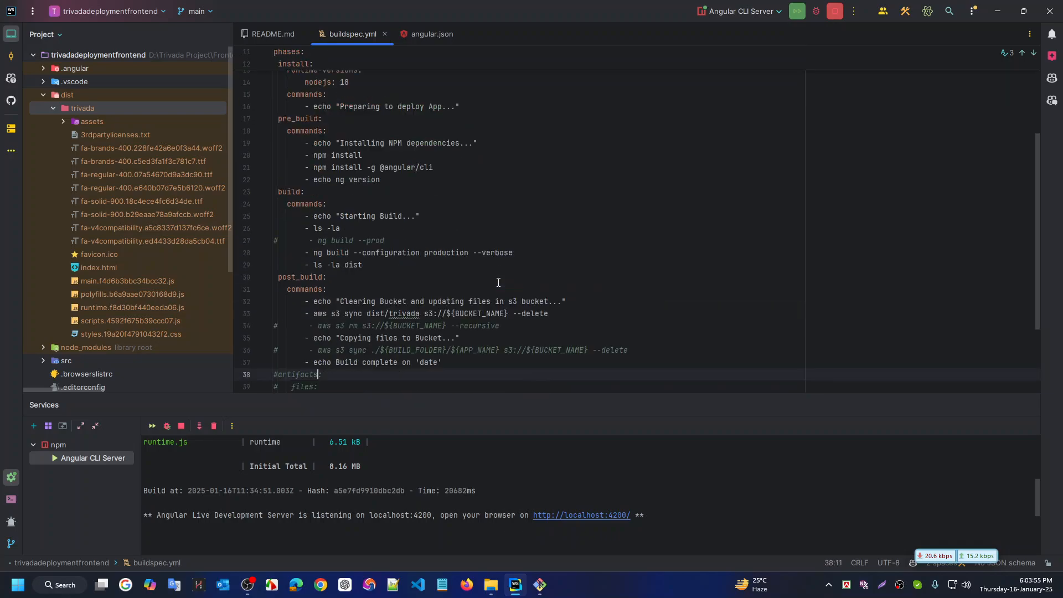
key("ctrl+alt+Left")
key("ctrl+alt+Left")
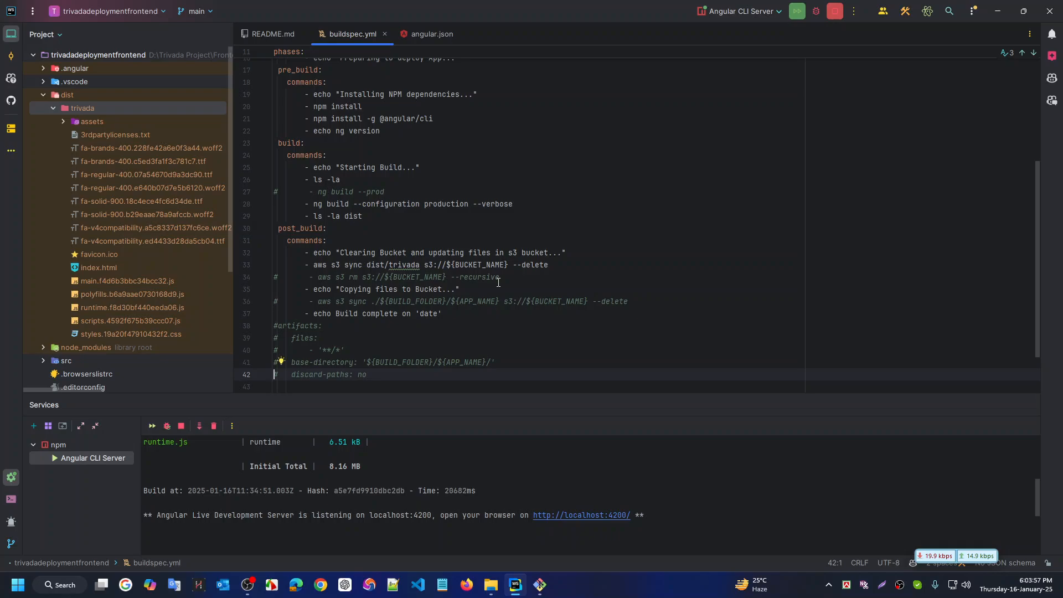
key("ctrl+alt+Left")
key("ctrl+alt+Left")
key("ctrl+alt+Left")
key("ctrl+alt+Left")
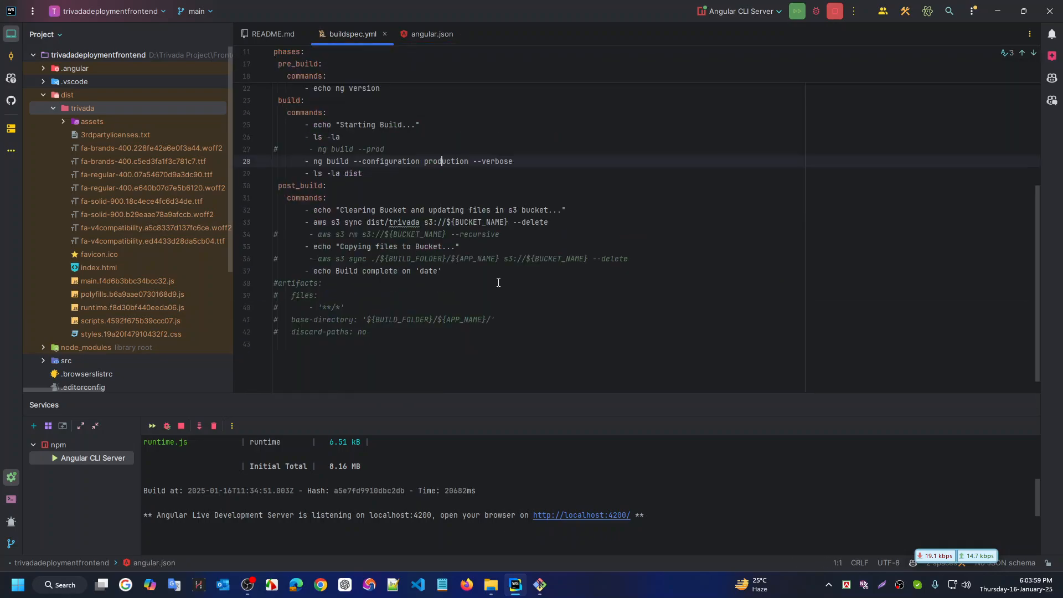
Check angular.json's production config and revisit buildspec.yml's APP_NAME, S3 sync and ls -la dist lines
key("ctrl+alt+Left")
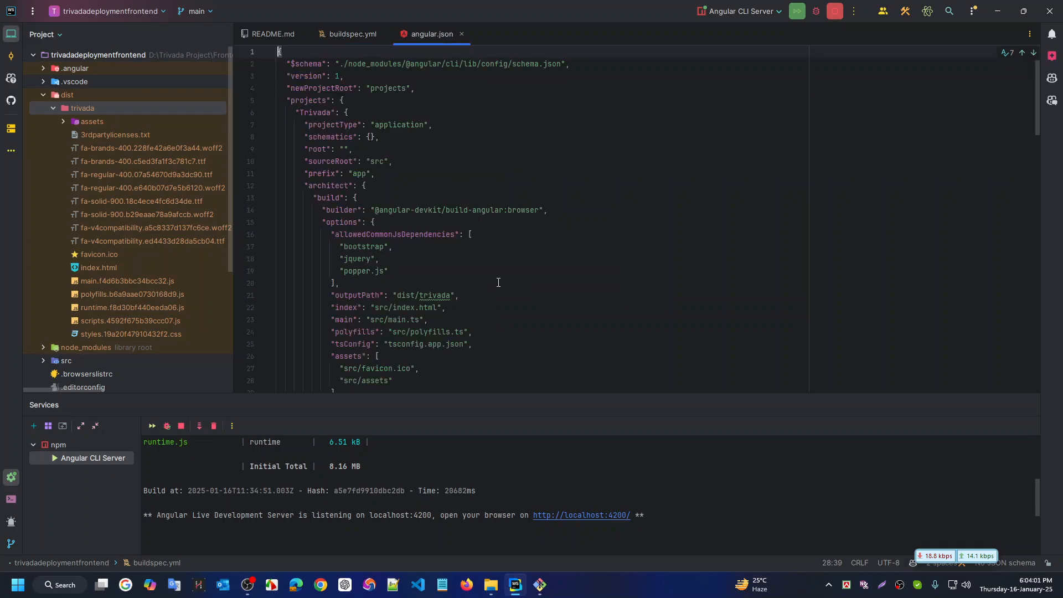
key("ctrl+alt+Right")
key("ctrl+alt+Right")
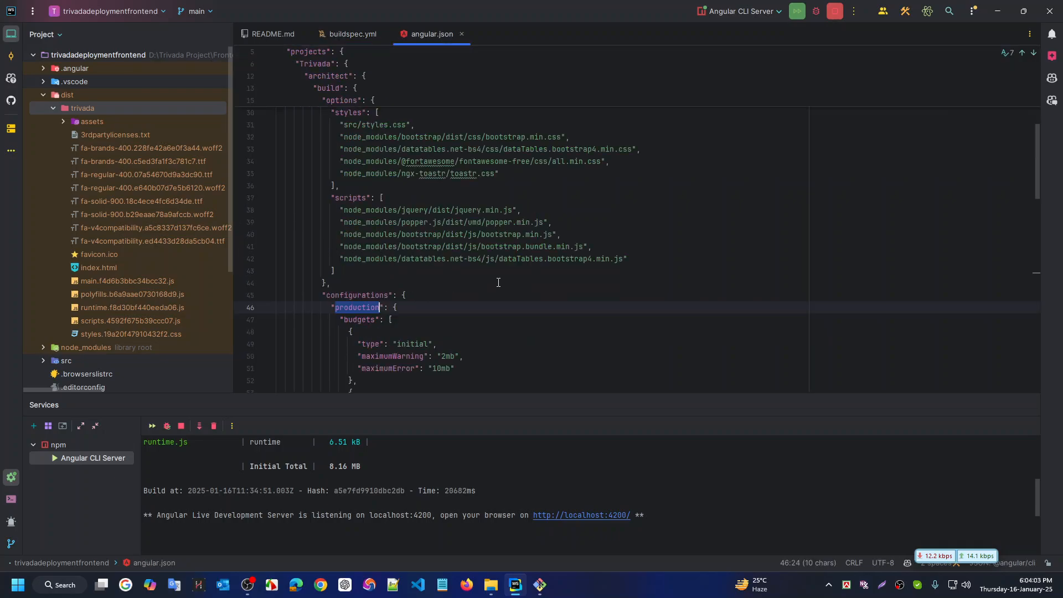
key("ctrl+alt+Right")
key("ctrl+alt+Right")
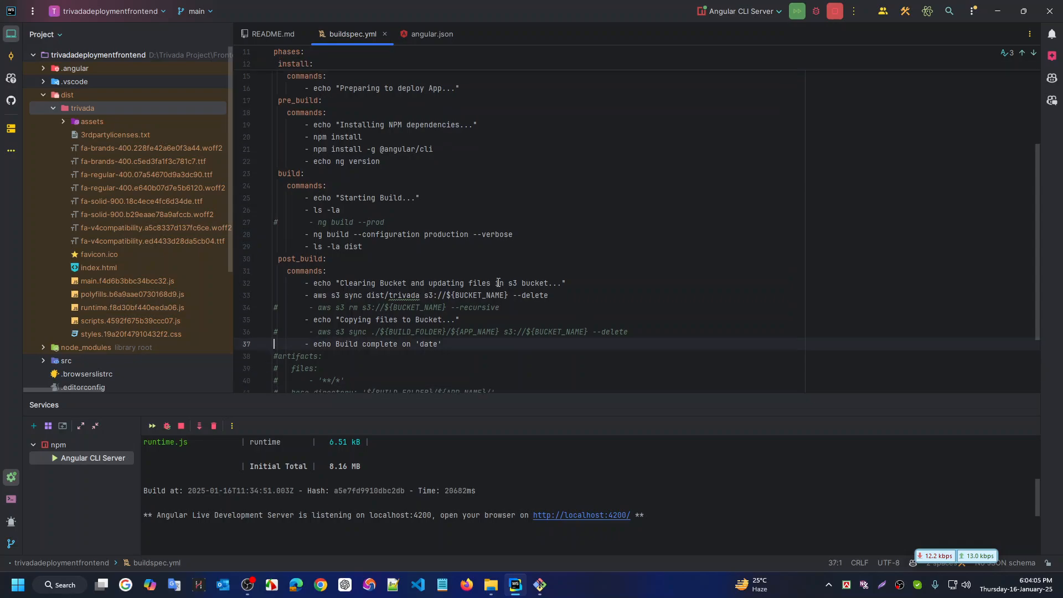
key("ctrl+alt+Left")
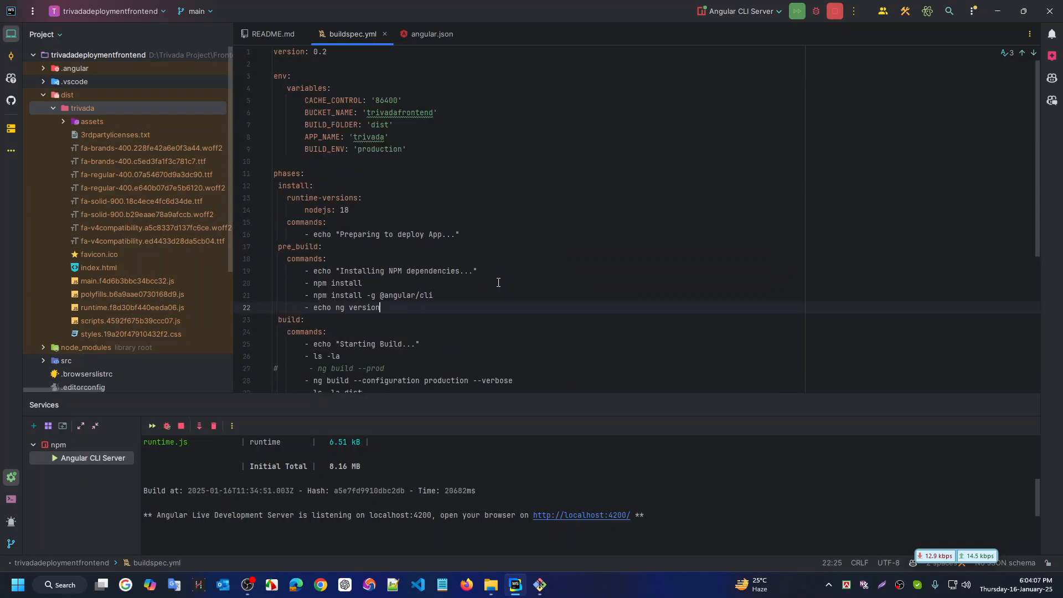
key("ctrl+alt+Left")
key("ctrl+alt+Left")
left_click(498, 282)
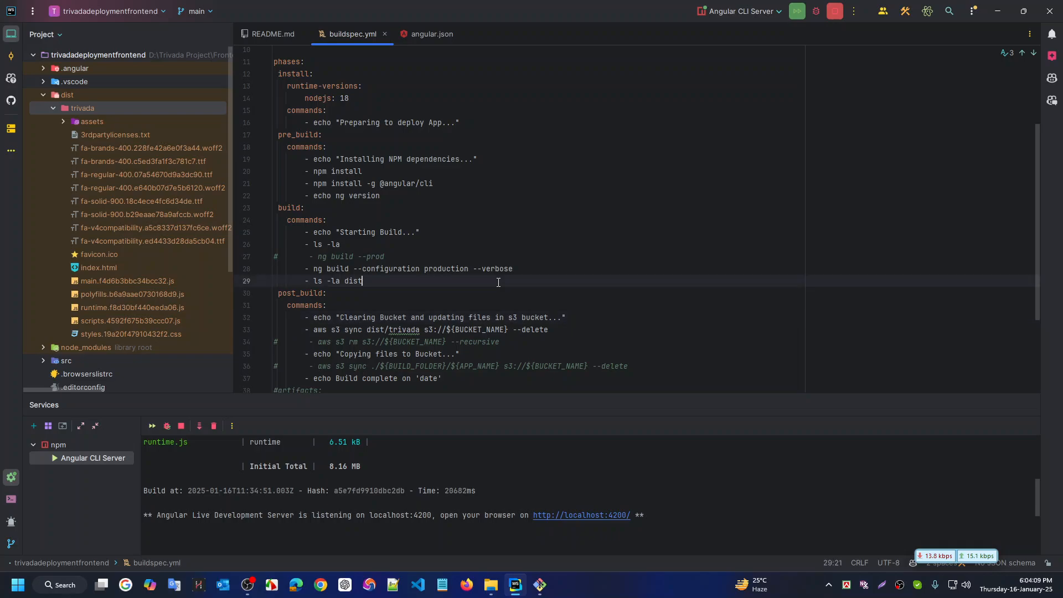
key("ctrl+alt+Left")
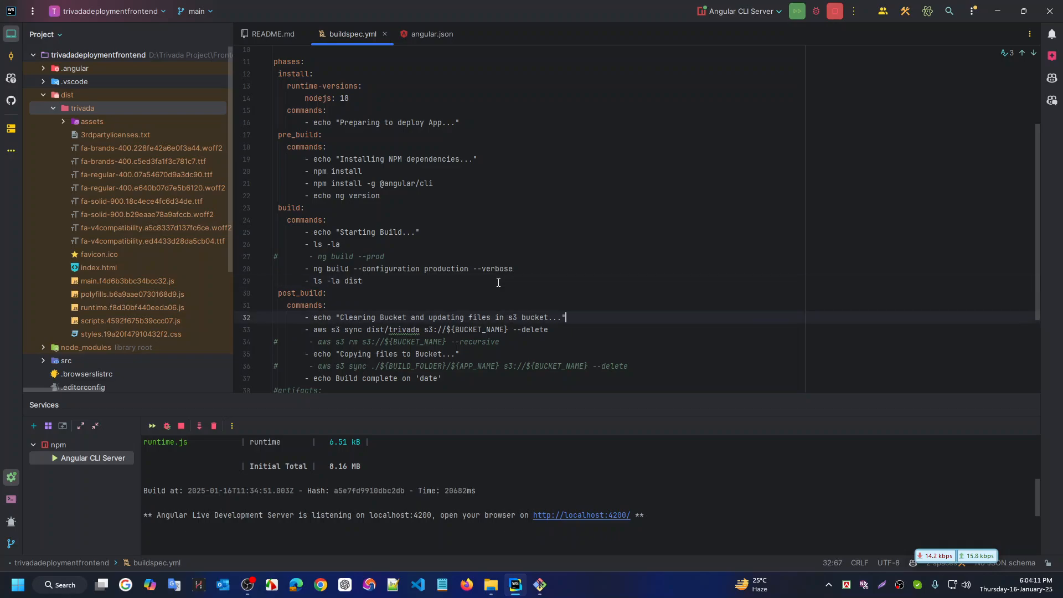
key("ctrl+alt+Left")
key("ctrl+alt+Right")
key("ctrl+alt+Right")
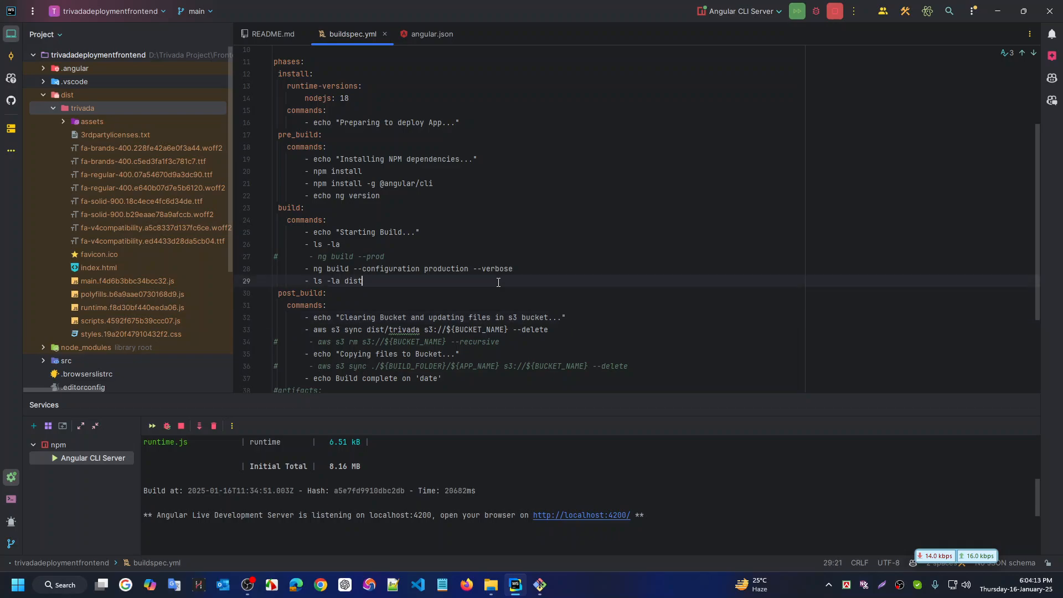
Stop the Angular CLI Server and close the WebStorm project from the main menu
left_click(838, 15)
left_click(36, 12)
left_click(54, 92)
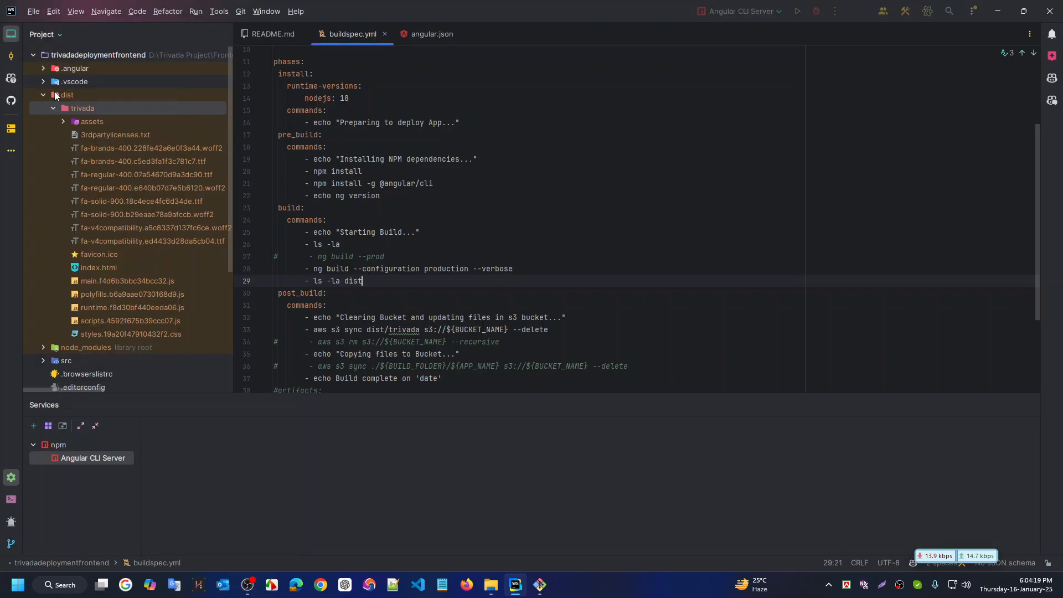